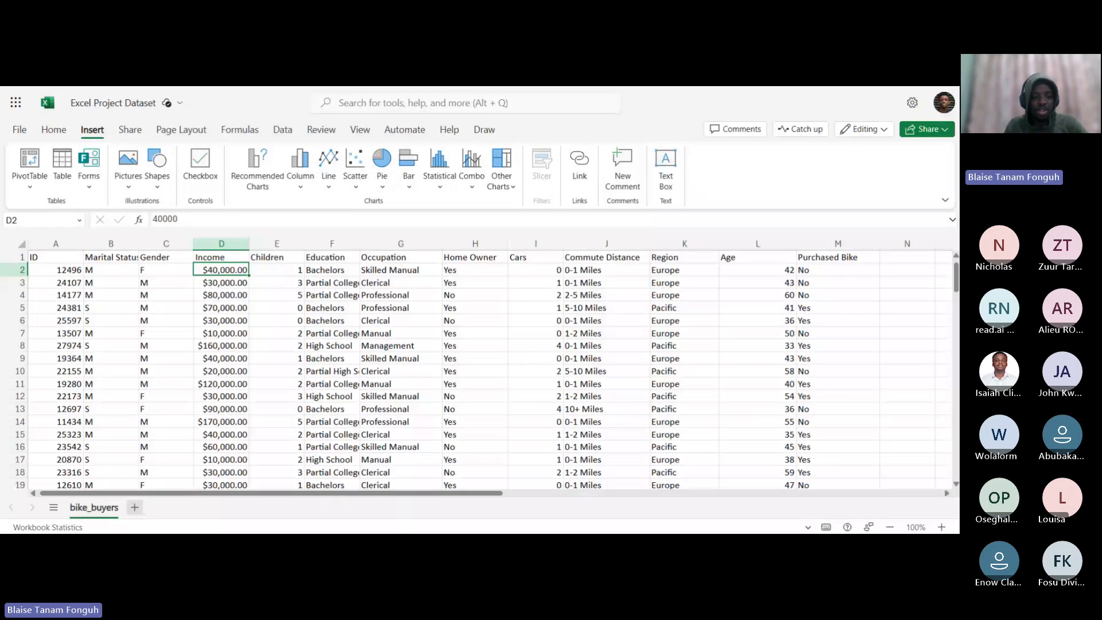
Add a new worksheet to the workbook and name it Working sheet.
left_click(134, 507)
right_click(144, 508)
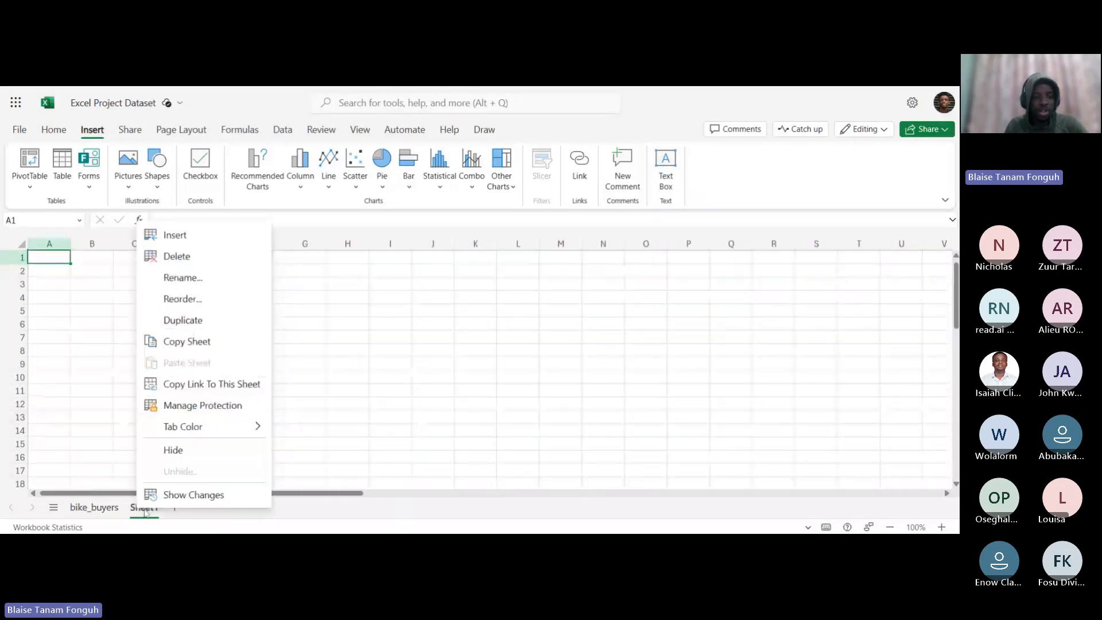
left_click(192, 279)
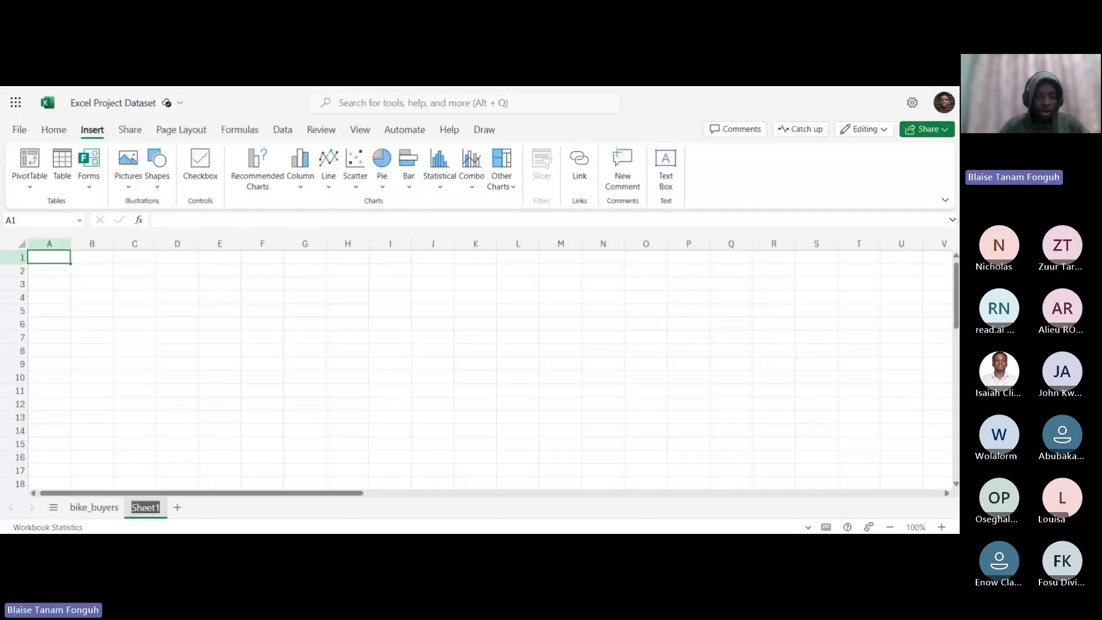
type("Working")
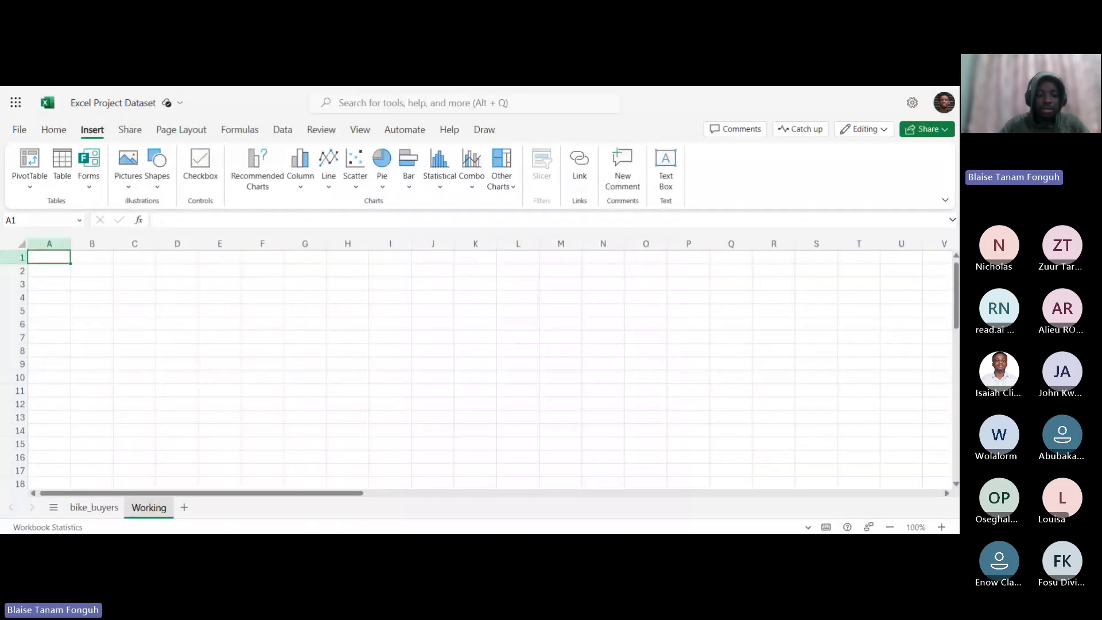
type(" sheet")
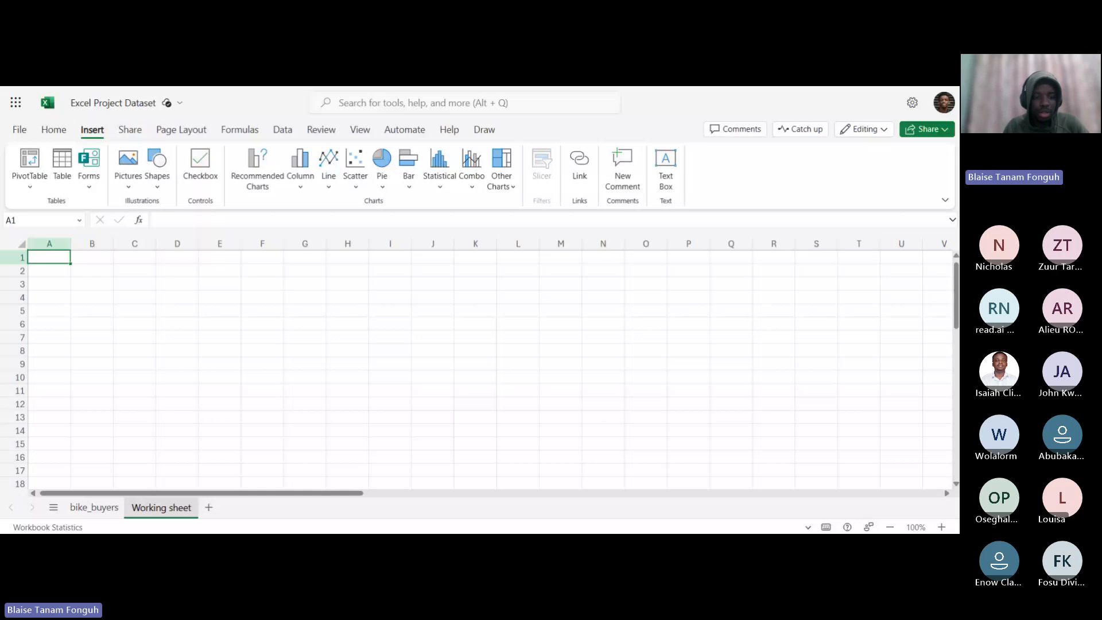
Add another worksheet after Working sheet and name it Pivot Table.
left_click(210, 507)
right_click(210, 513)
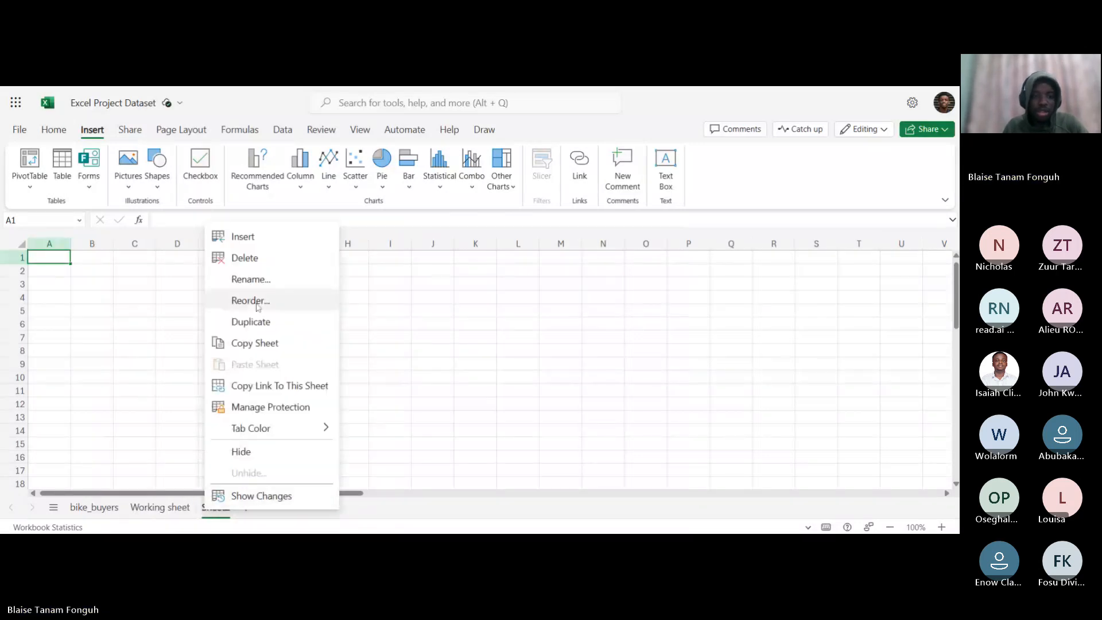
left_click(263, 278)
key("BackSpace")
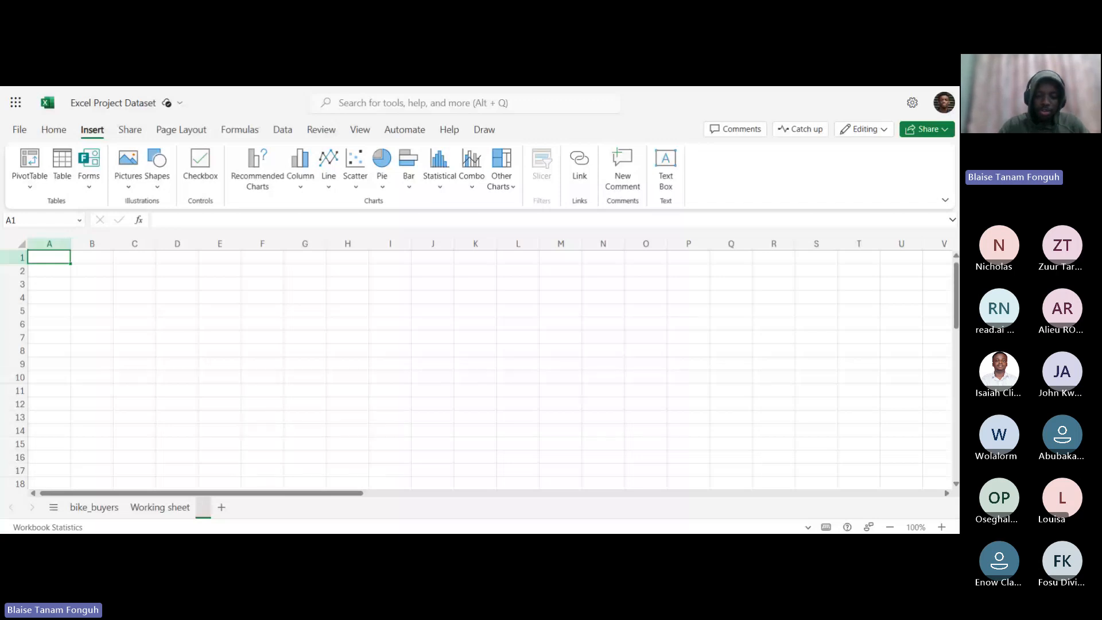
type("Piv")
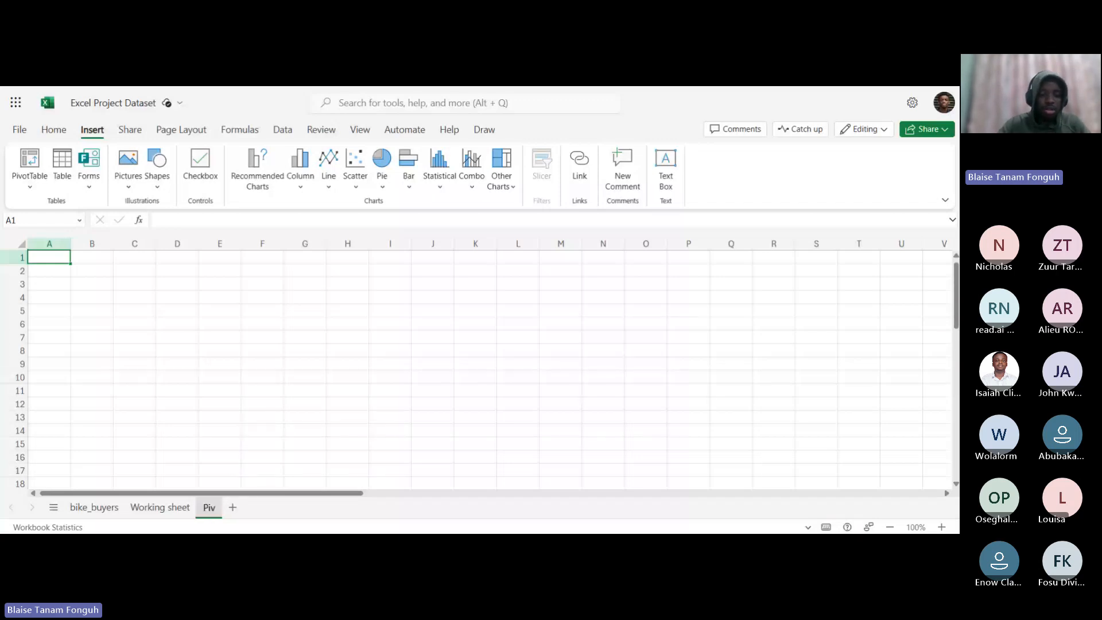
type("ot Tabl")
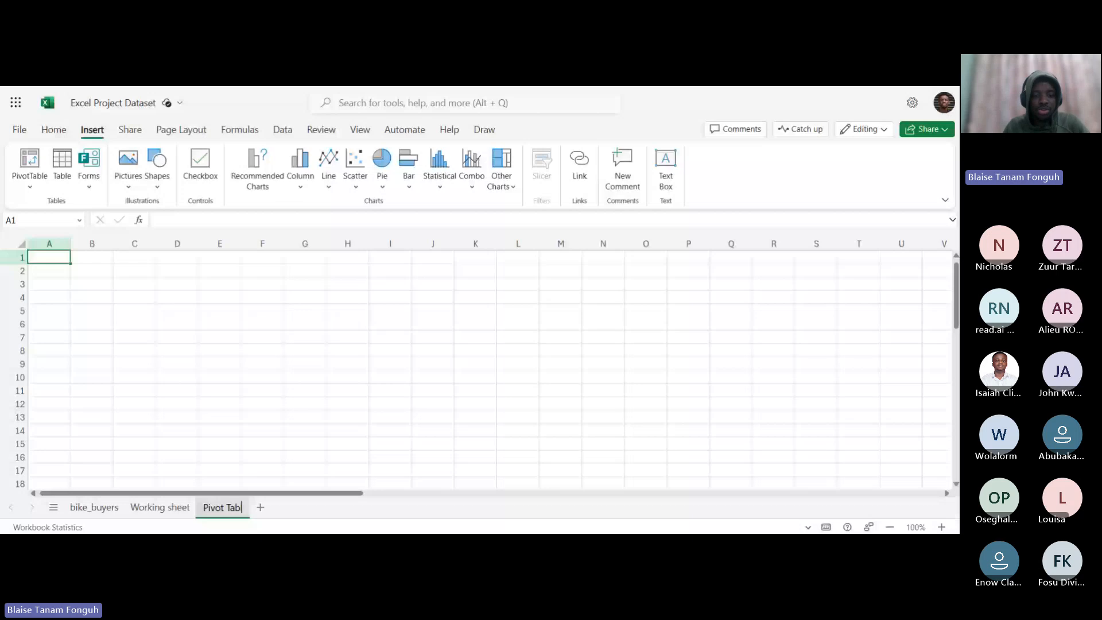
type("e")
Add another worksheet after Pivot Table and name it Dashboard.
left_click(260, 507)
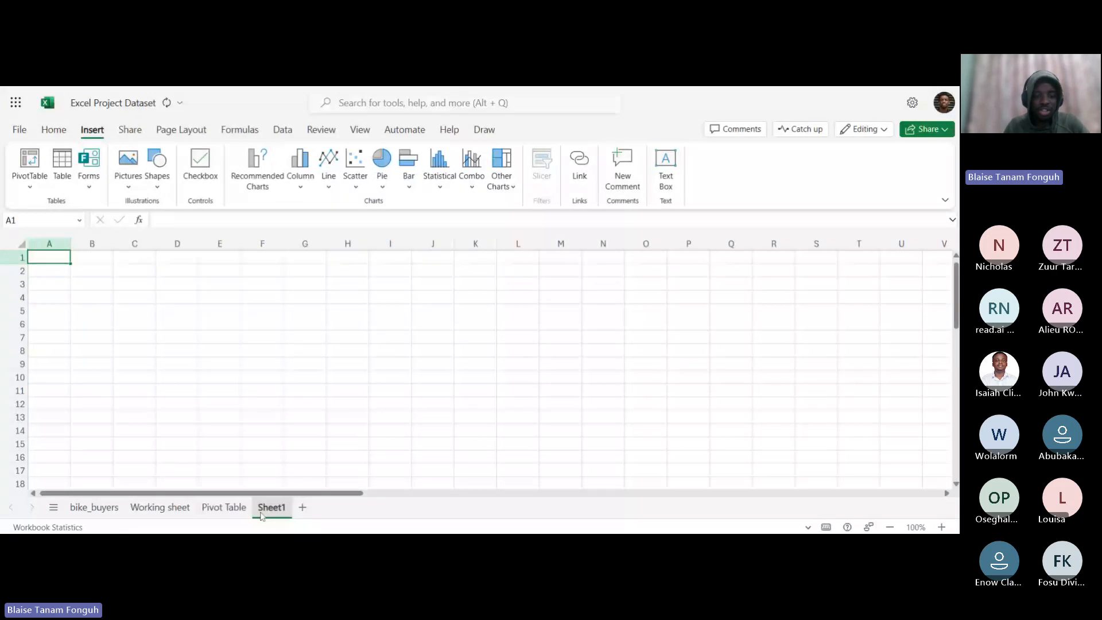
right_click(260, 507)
left_click(321, 270)
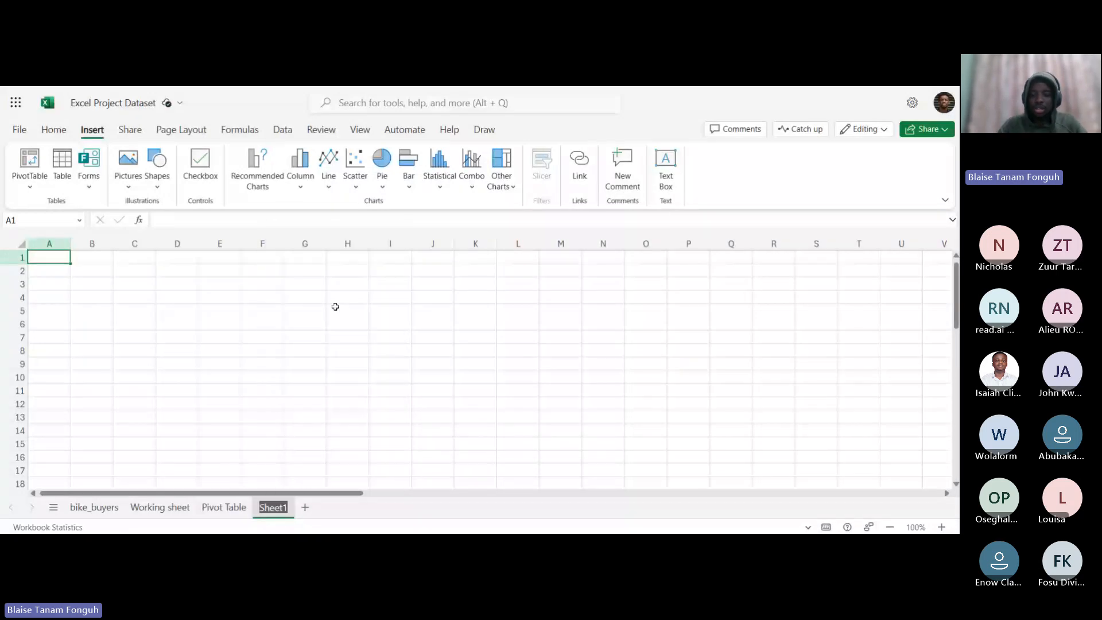
key("BackSpace")
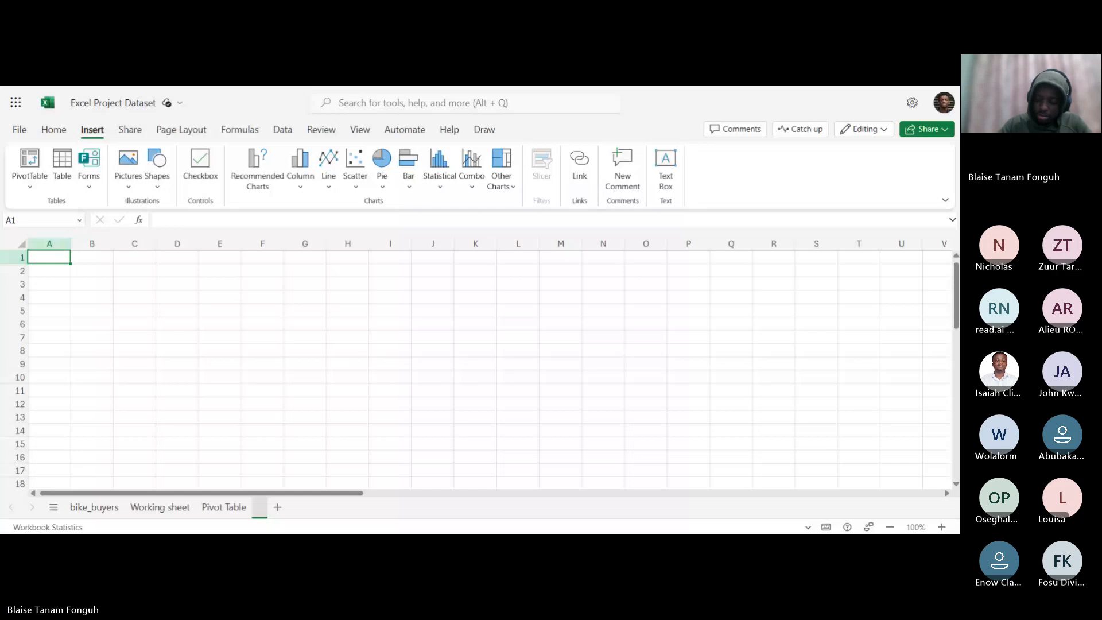
type("D")
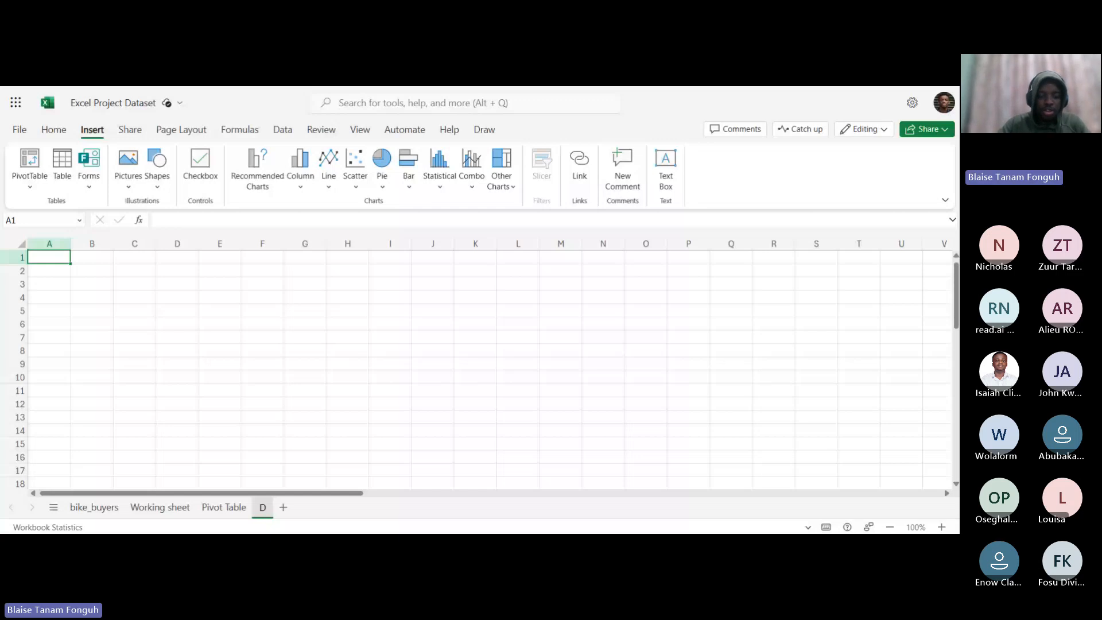
type("ashbo")
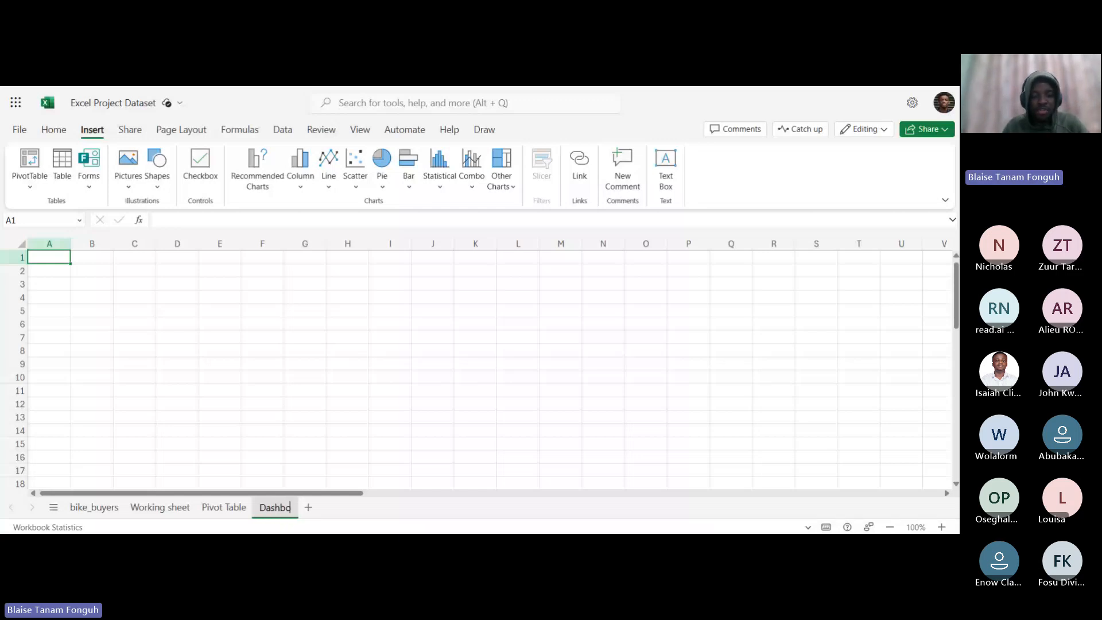
type("ard")
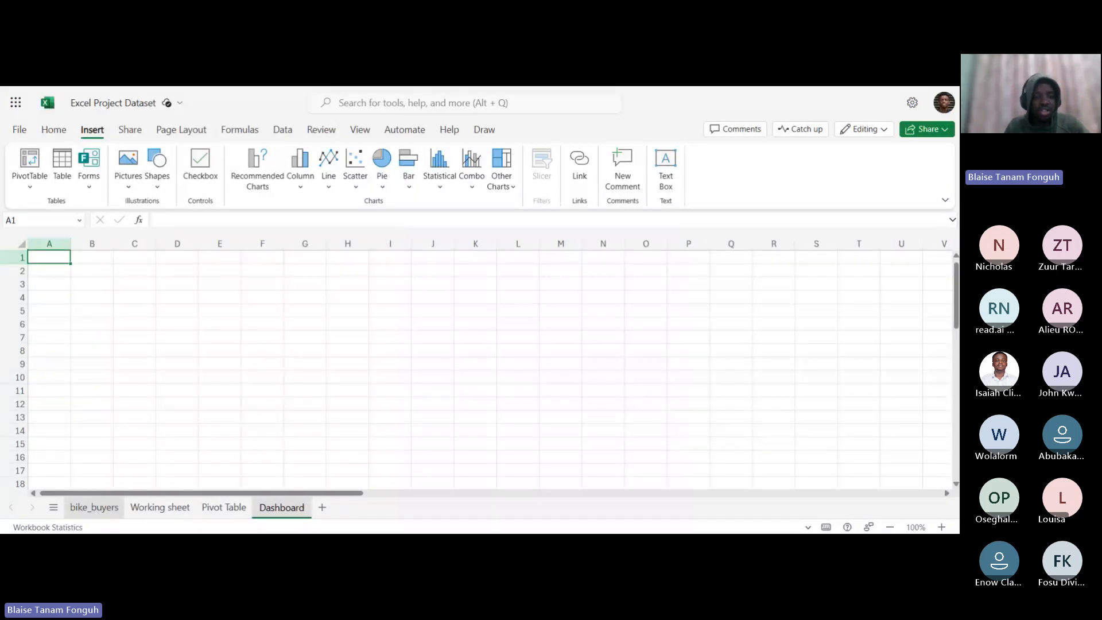
Remove duplicate rows from the whole bike_buyers dataset, comparing all columns and treating the first row as headers.
left_click(94, 507)
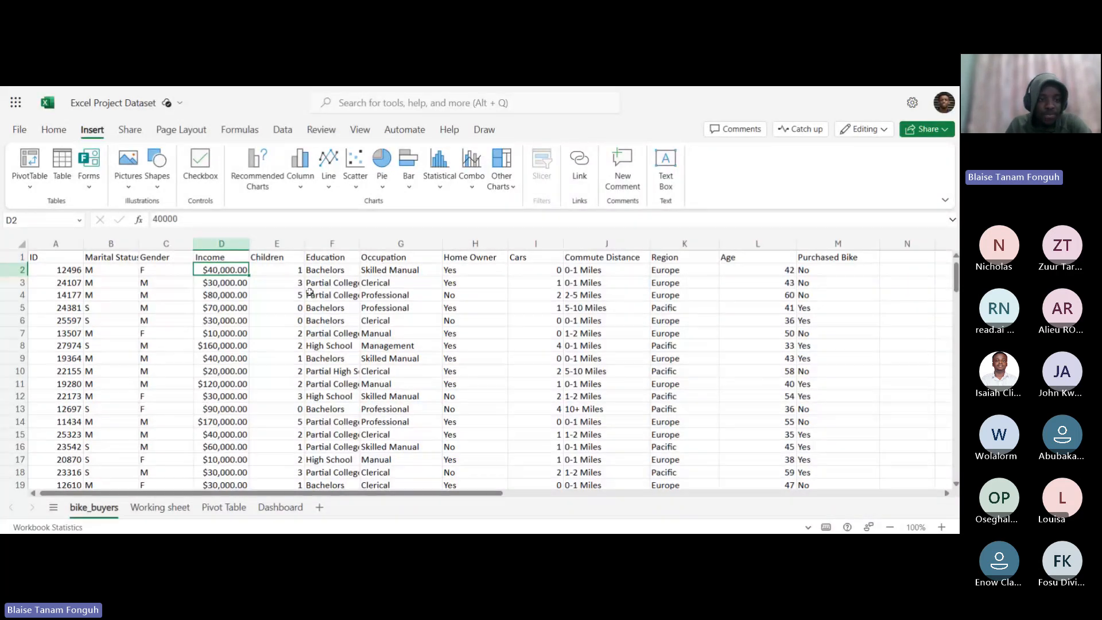
left_click(52, 256)
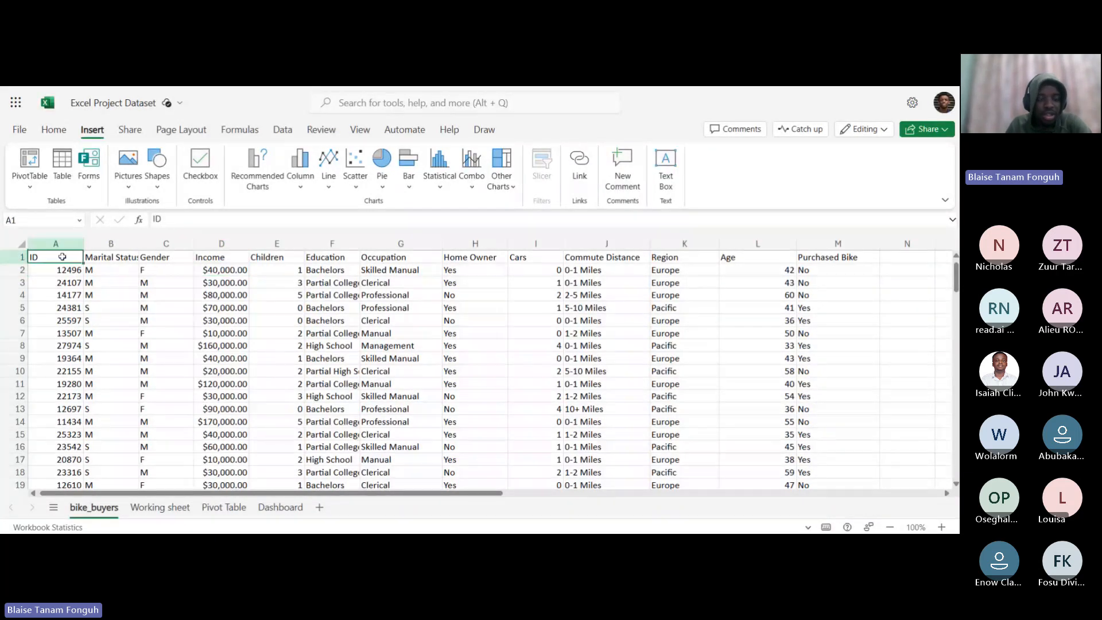
scroll(218, 268, "down", 3)
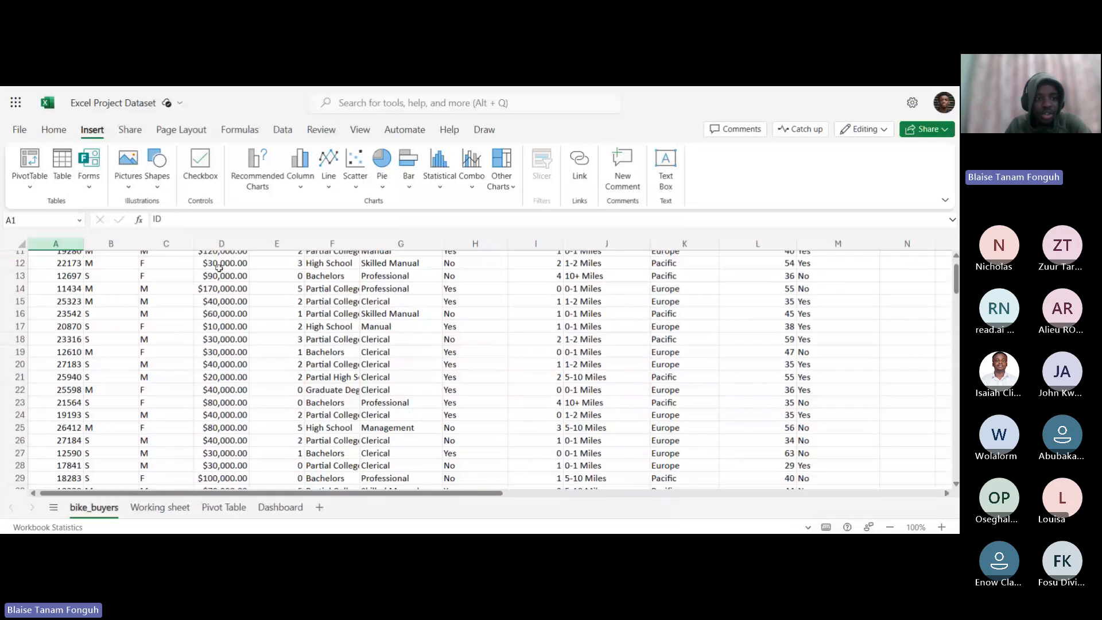
scroll(218, 268, "up", 3)
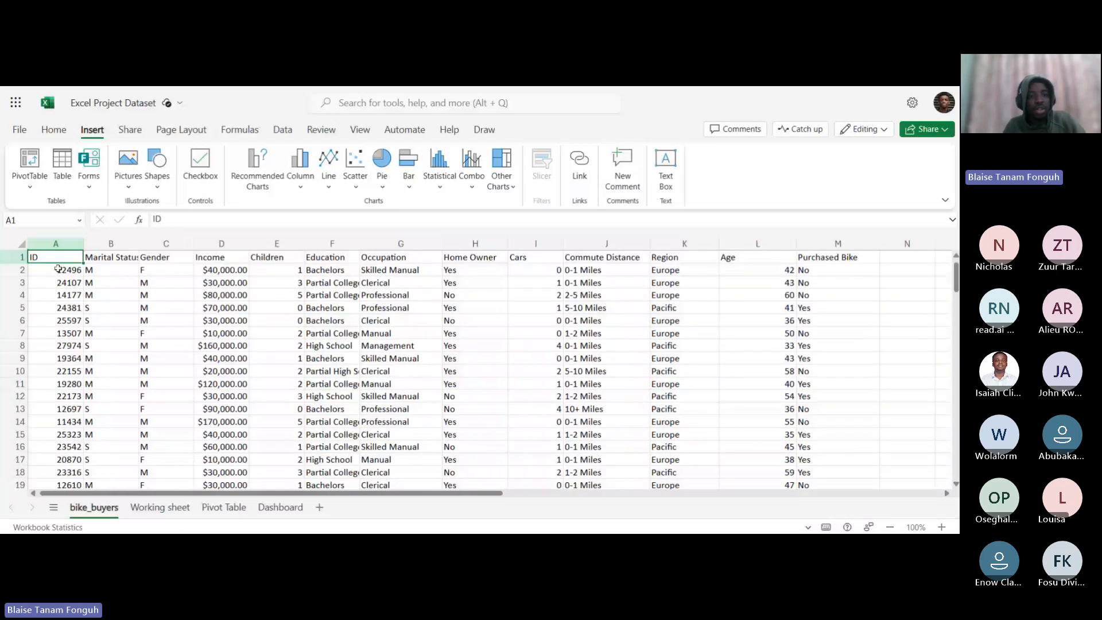
key("ctrl+a")
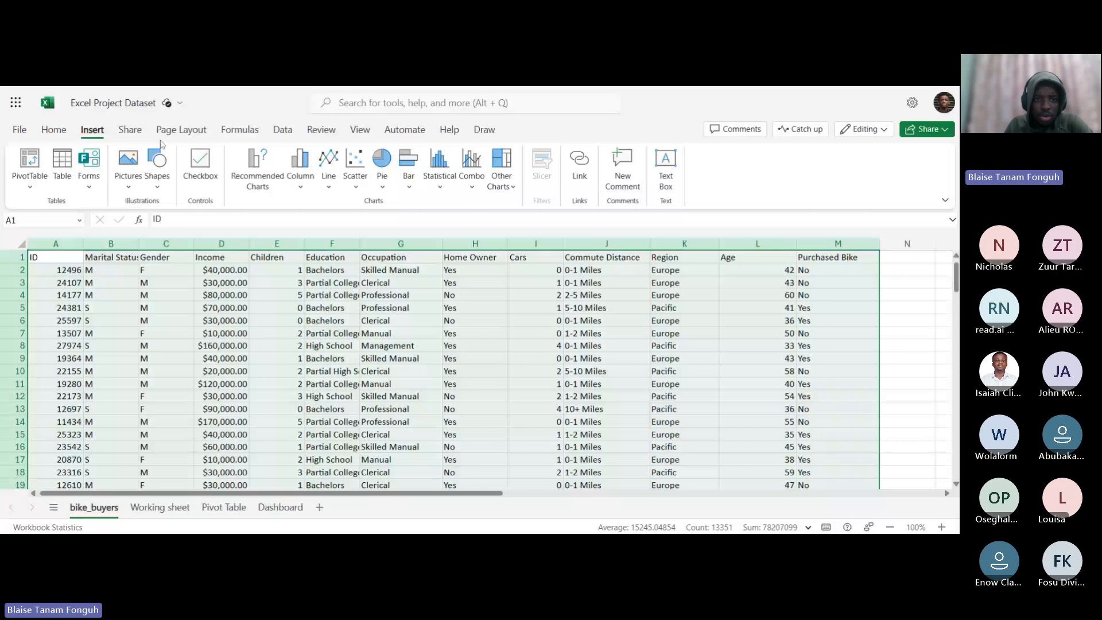
left_click(283, 129)
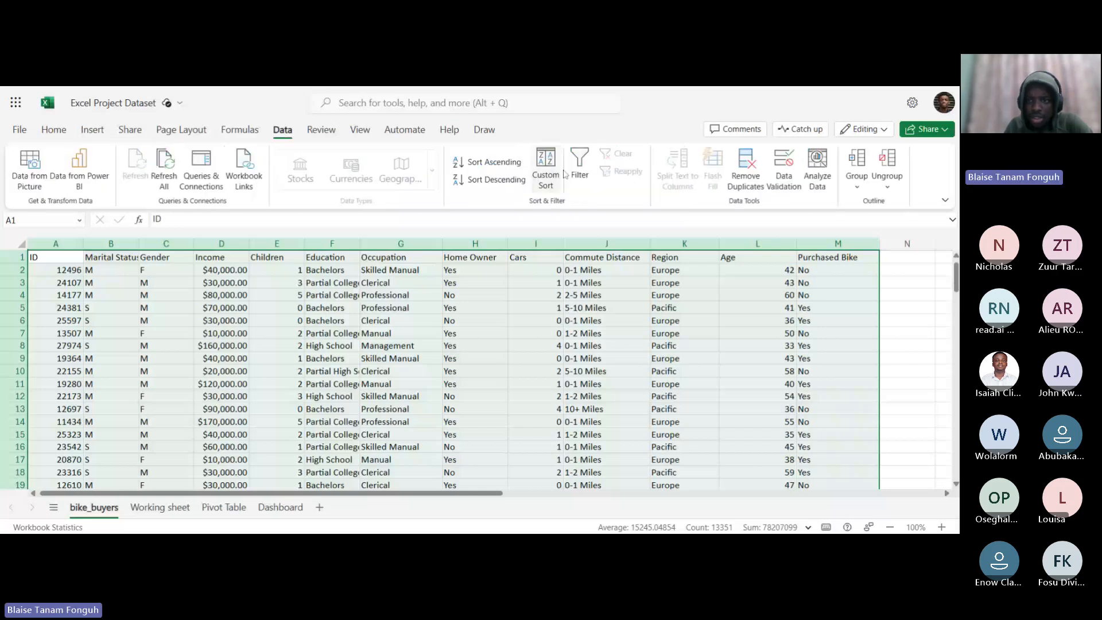
left_click(747, 171)
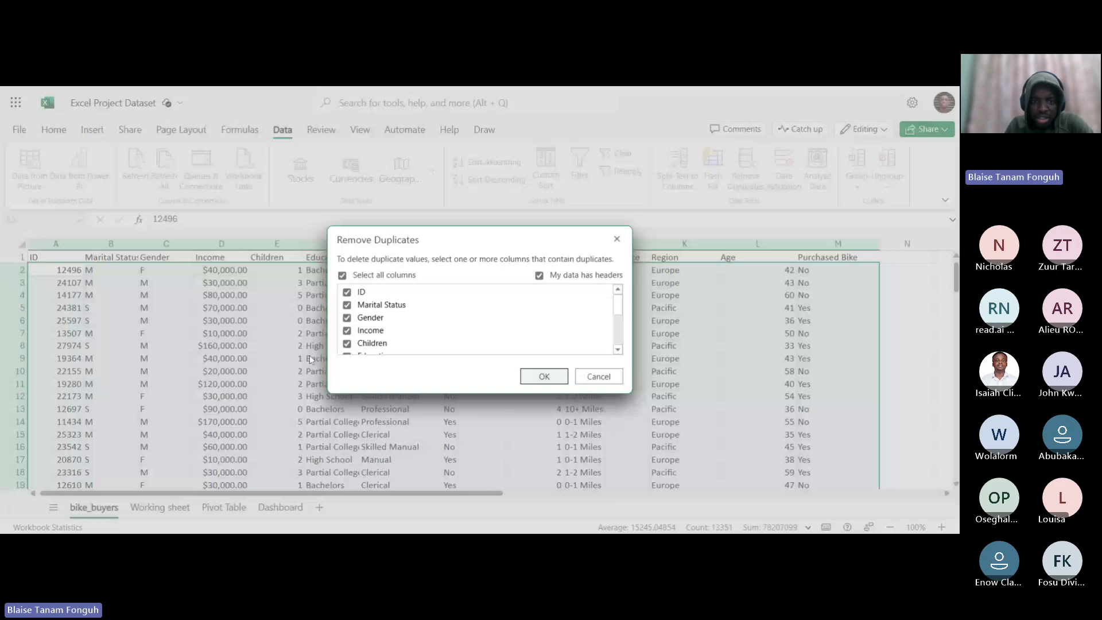
scroll(447, 313, "down", 3)
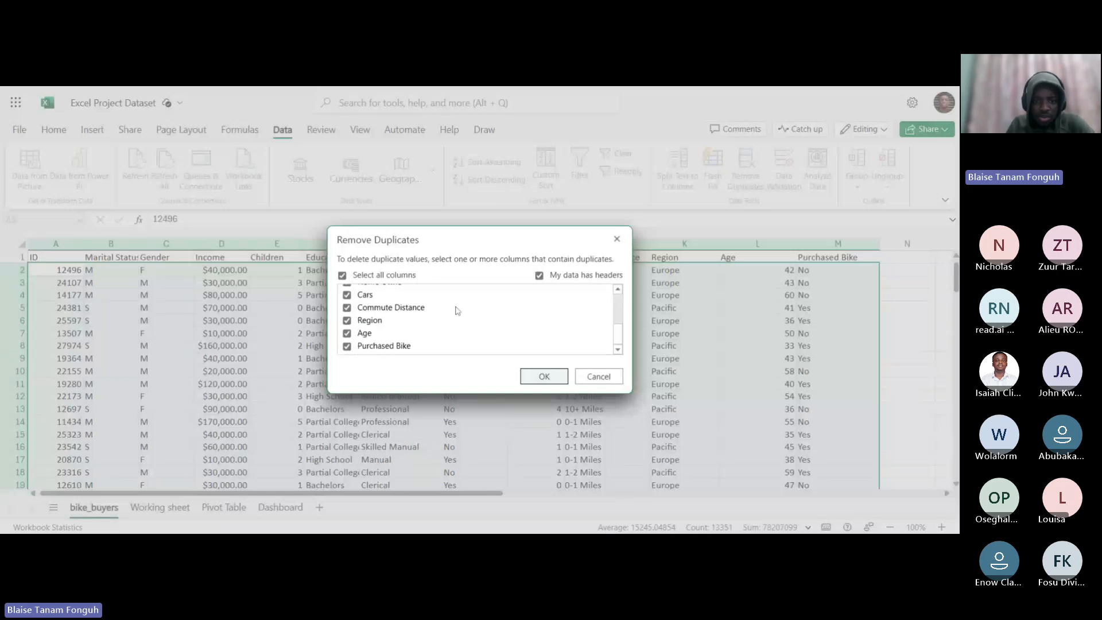
left_click(544, 376)
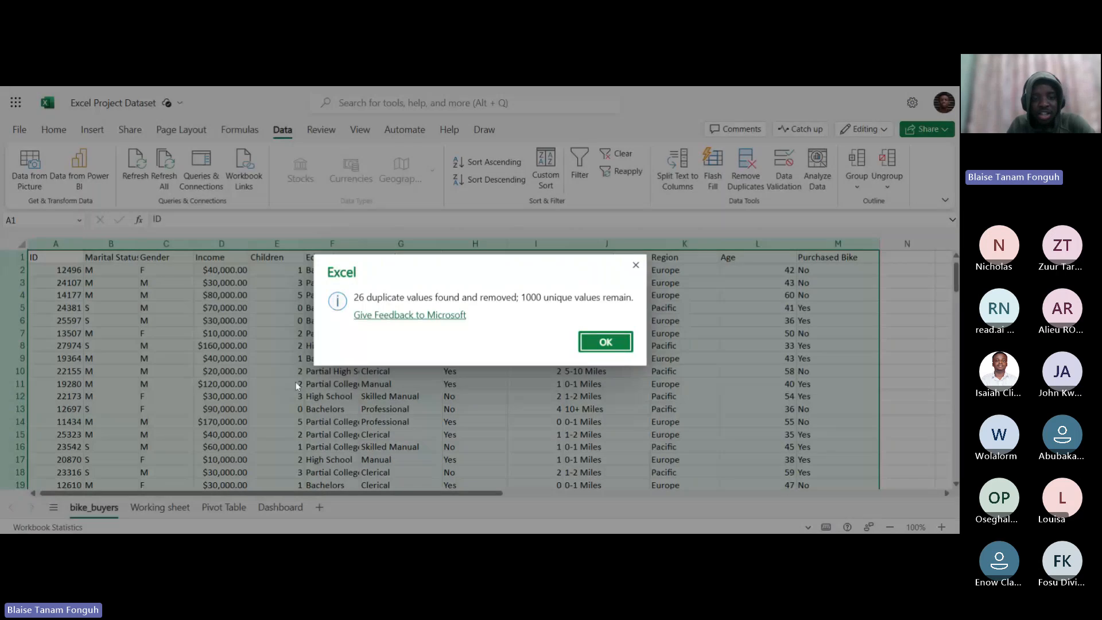
left_click(631, 342)
scroll(145, 326, "down", 5)
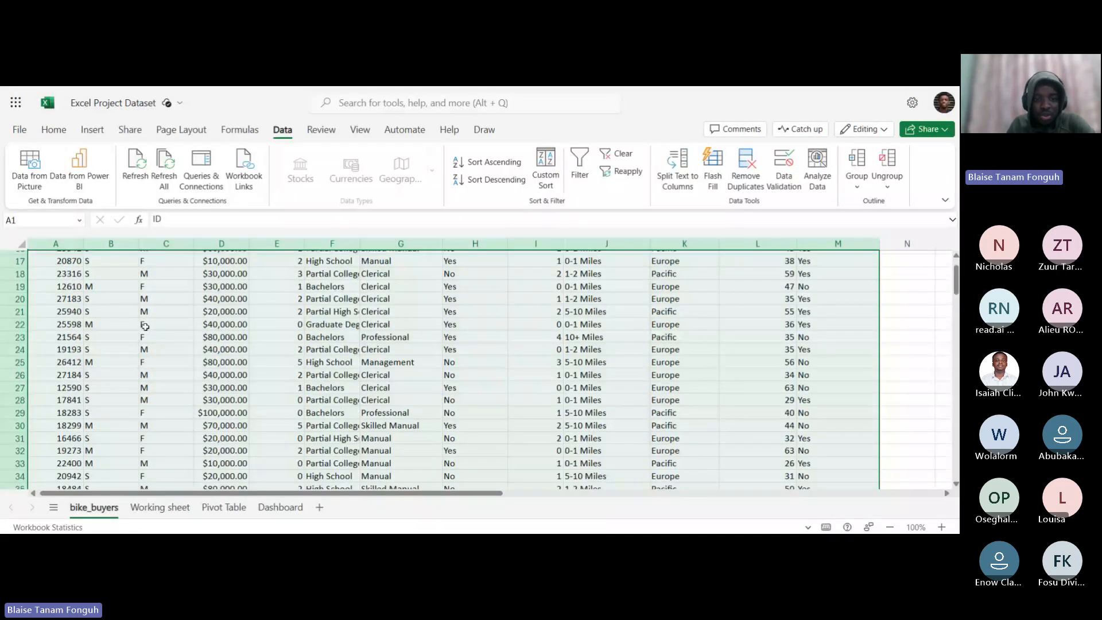
scroll(524, 355, "down", 7)
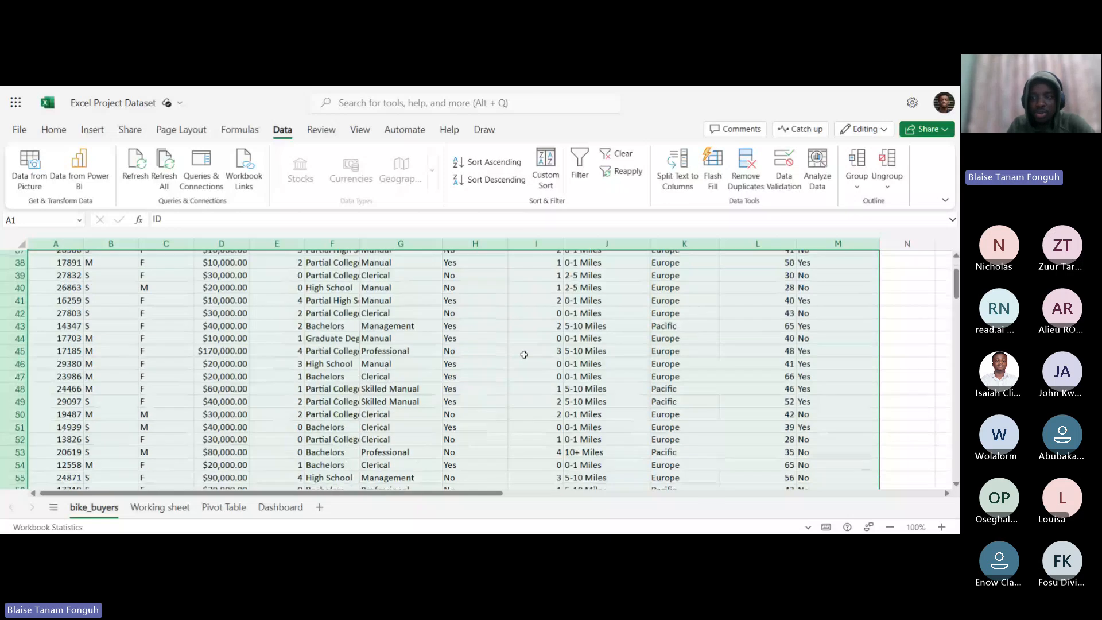
scroll(524, 354, "down", 3)
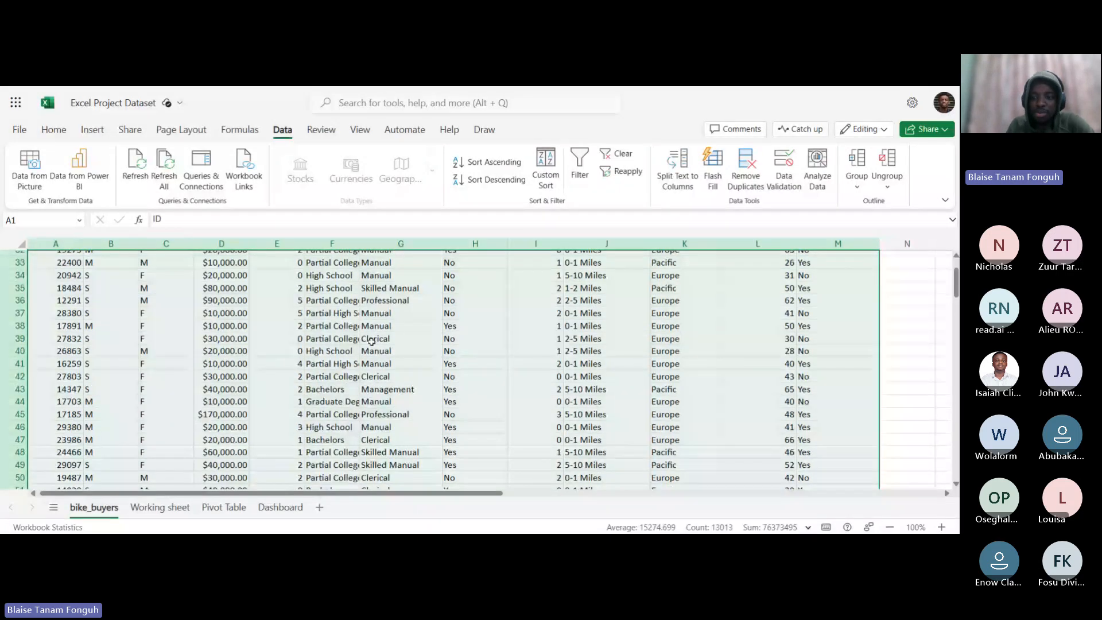
scroll(371, 342, "down", 5)
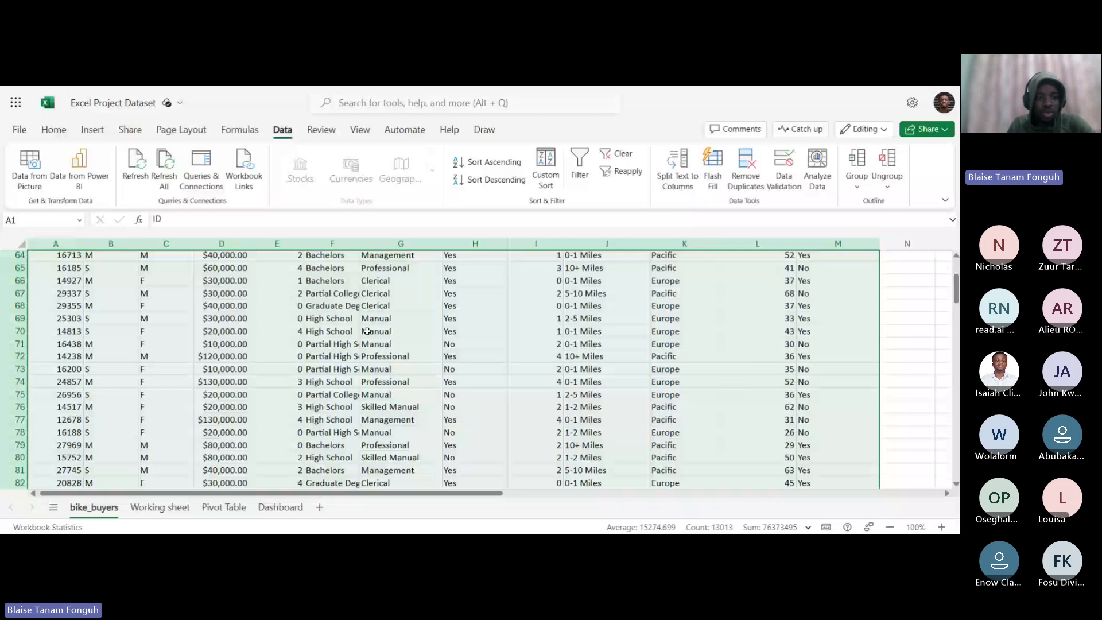
scroll(123, 275, "up", 20)
Select the entire Marital Status column and start a find and replace with M as the text to find.
left_click(107, 270)
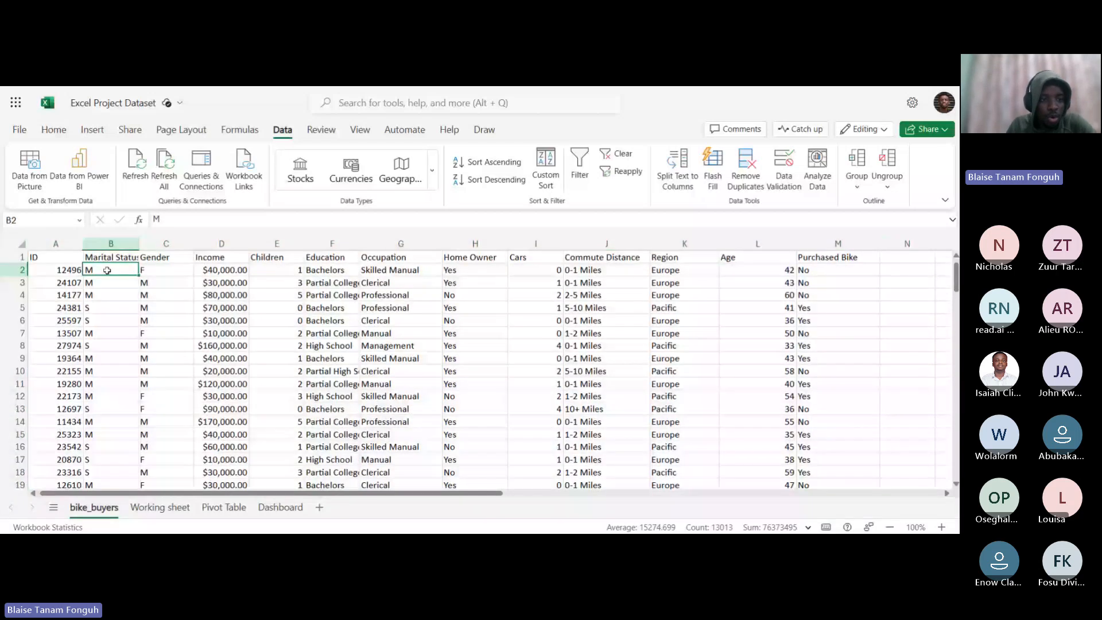
left_click(119, 258)
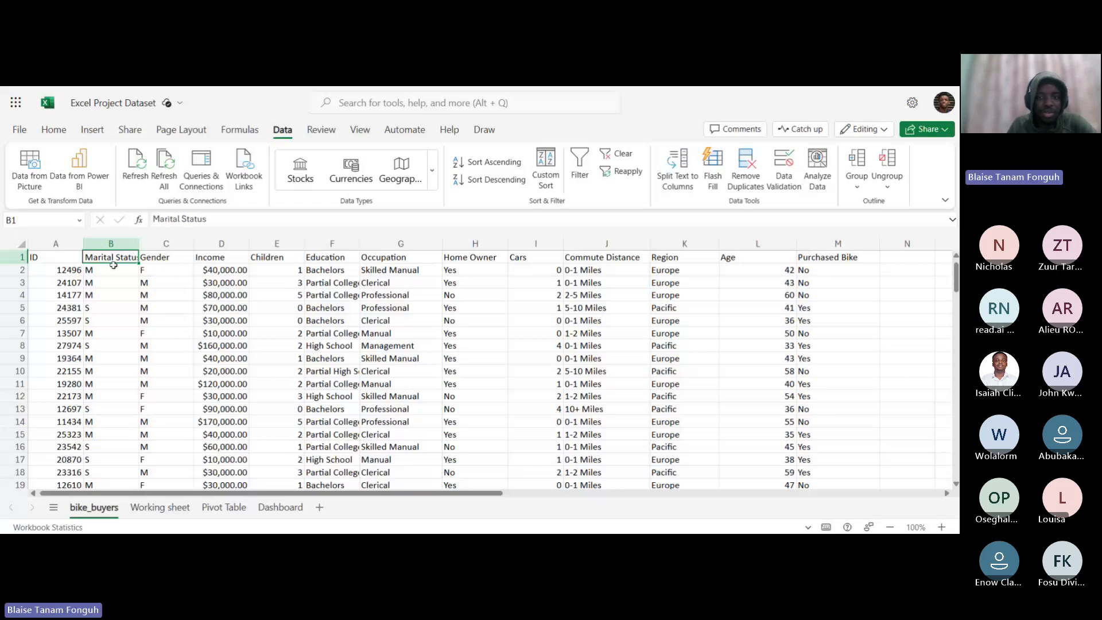
key("ctrl+space")
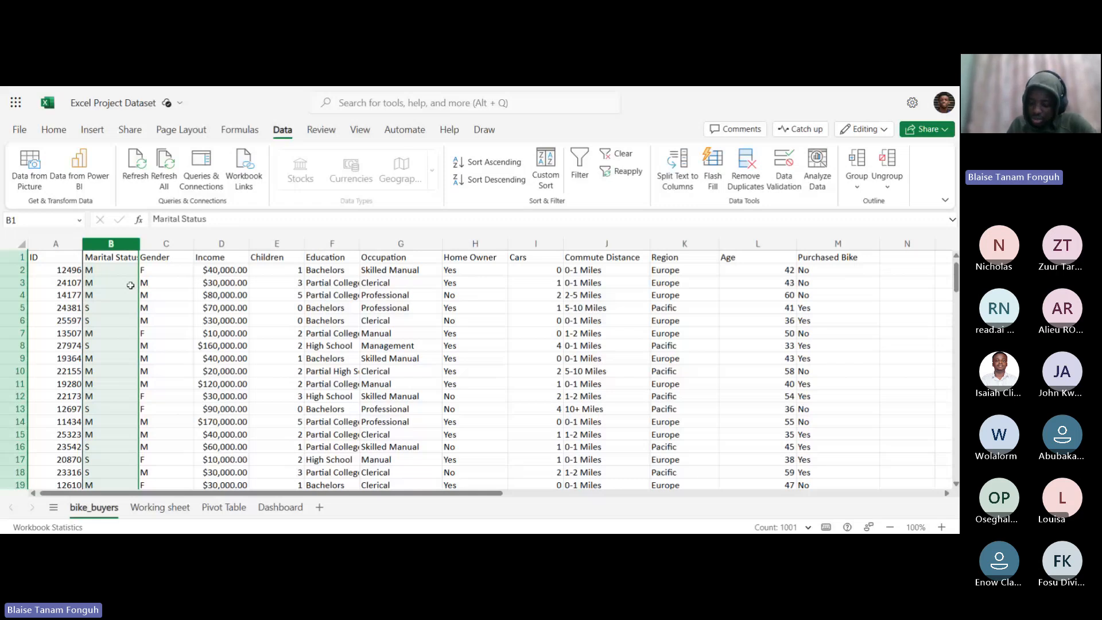
left_click(59, 138)
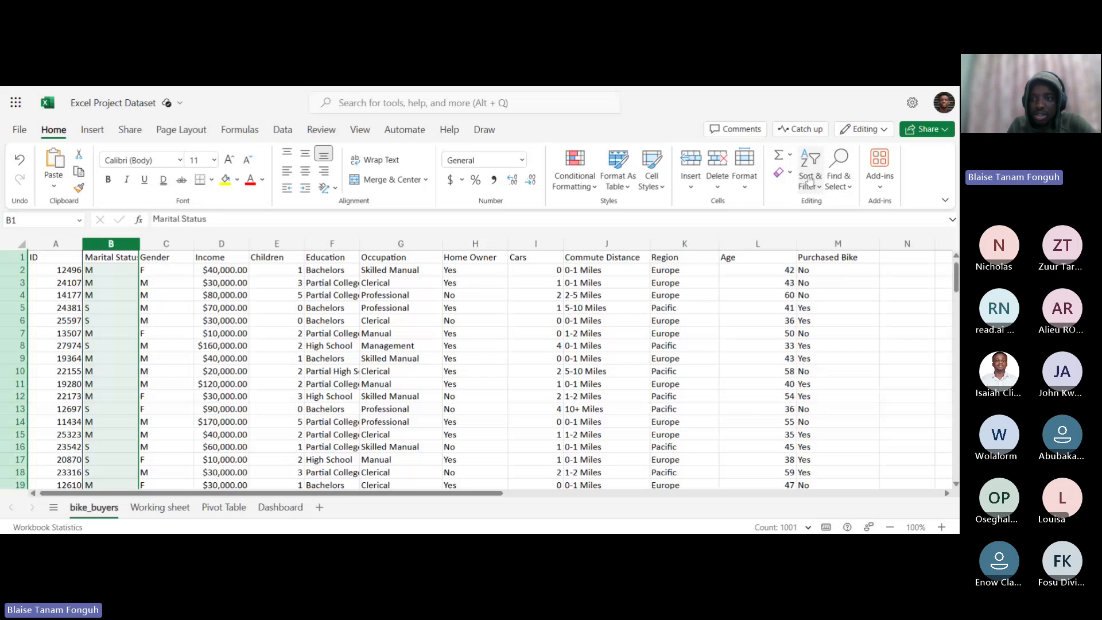
left_click(838, 186)
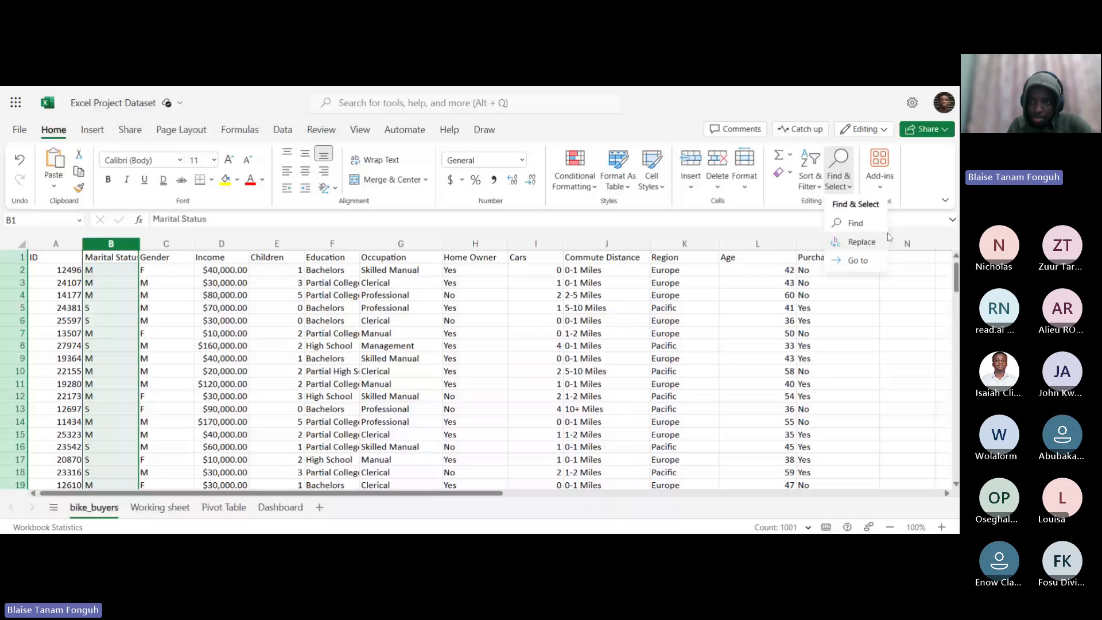
left_click(840, 242)
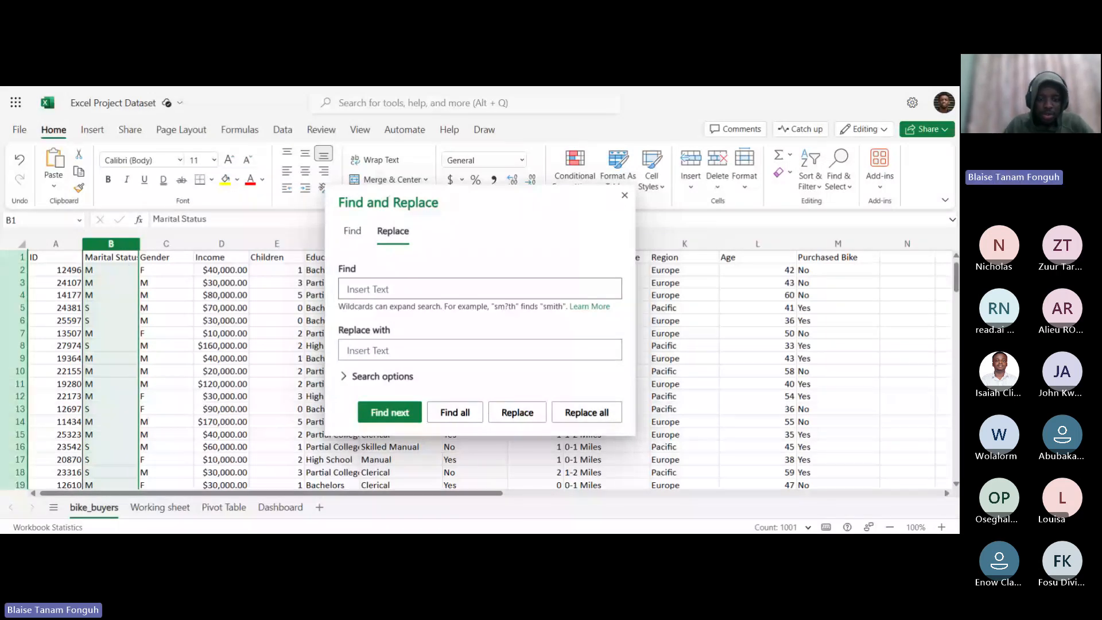
type("M")
key("Tab")
type("mAAl")
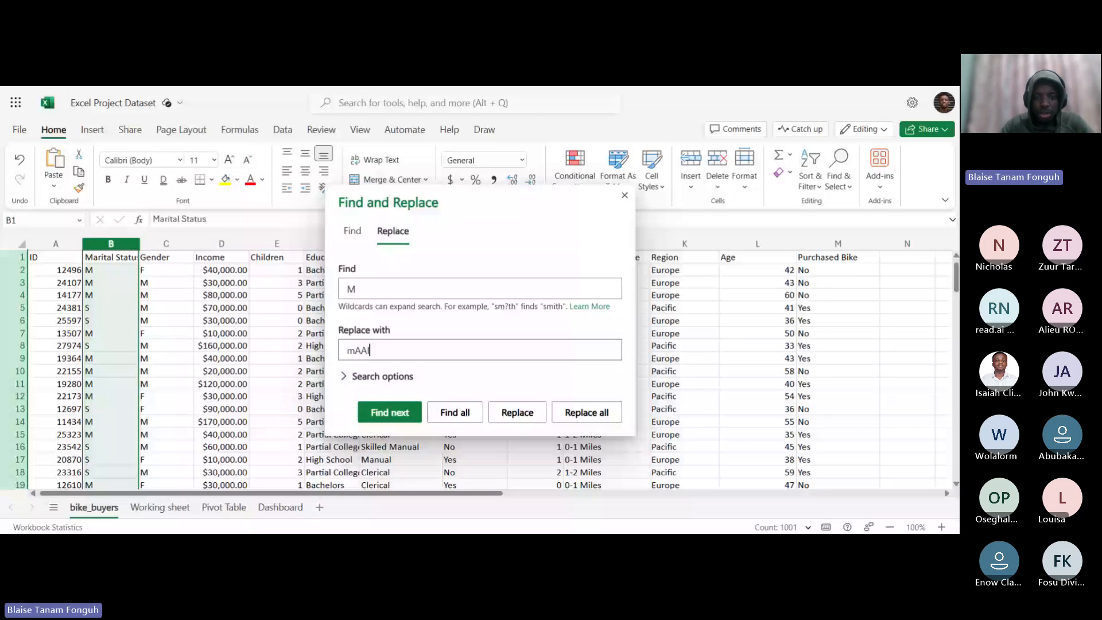
key("BackSpace")
key("BackSpace")
key("BackSpace")
key("BackSpace")
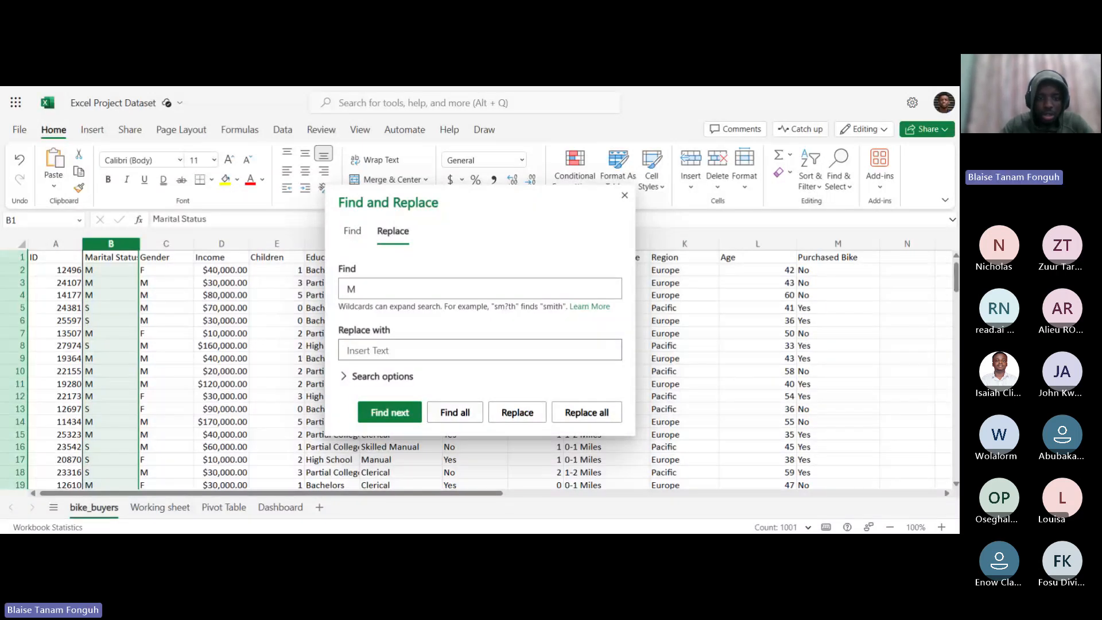
Replace every M with Married in the Marital Status column.
type("M")
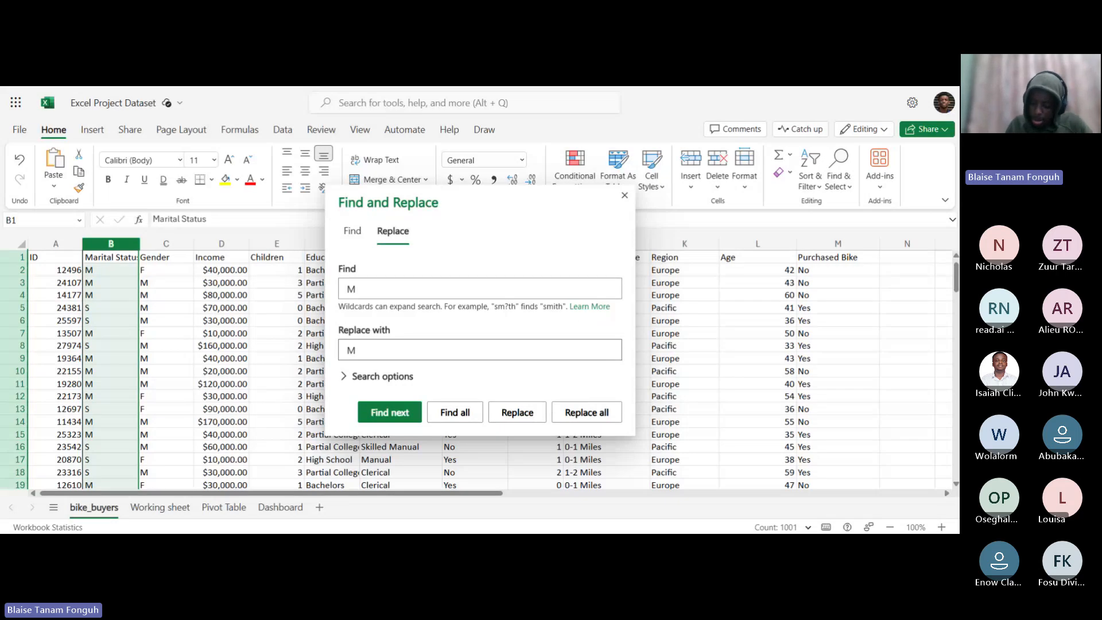
type("a")
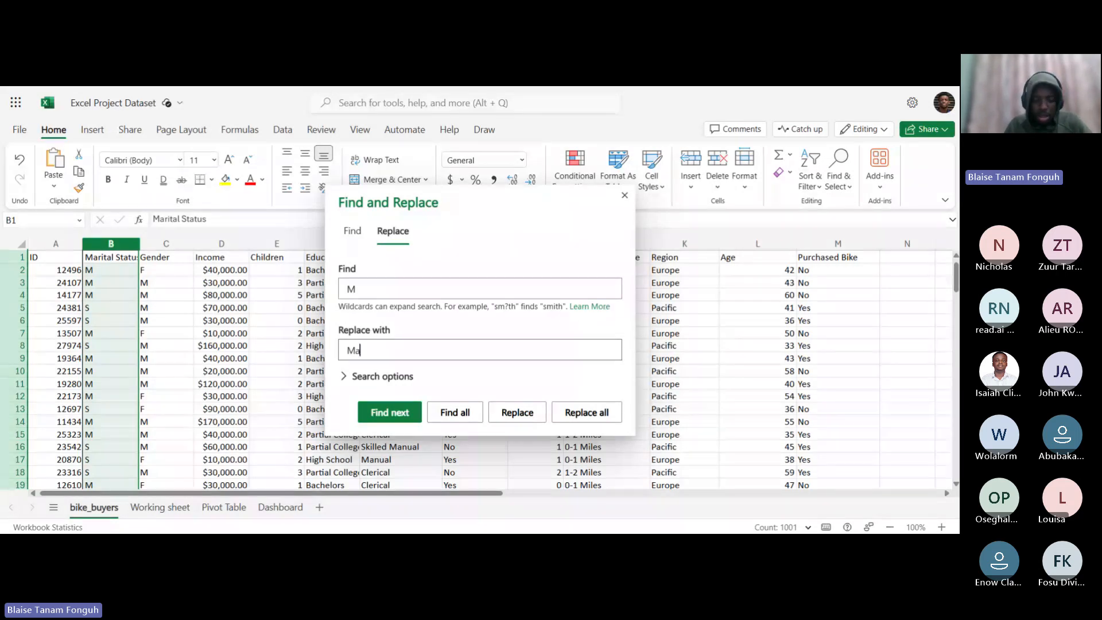
type("rried")
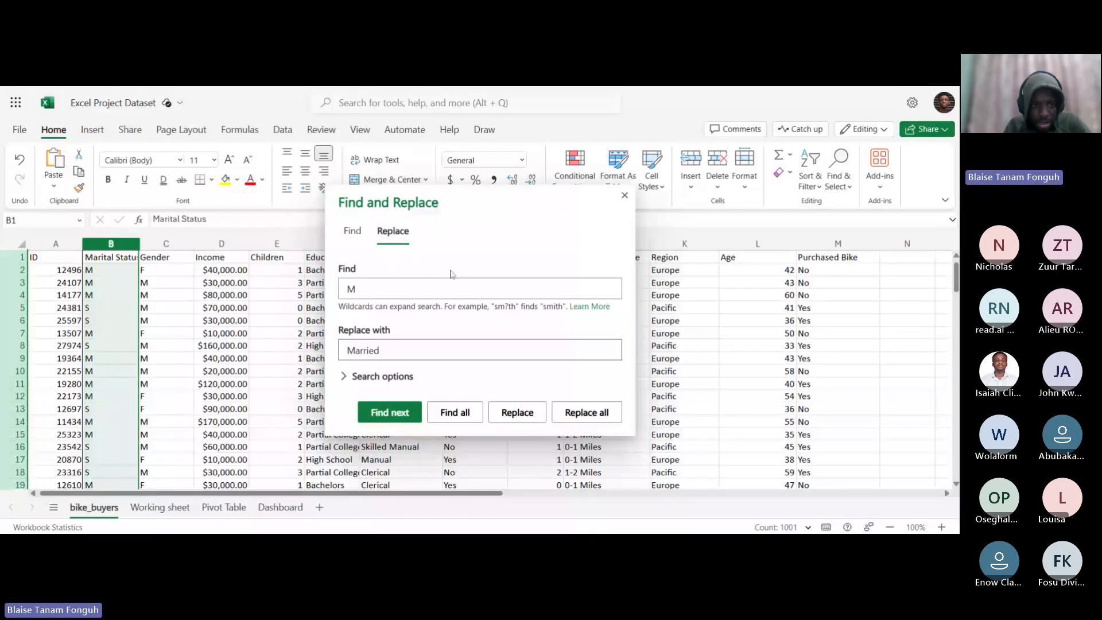
key("Return")
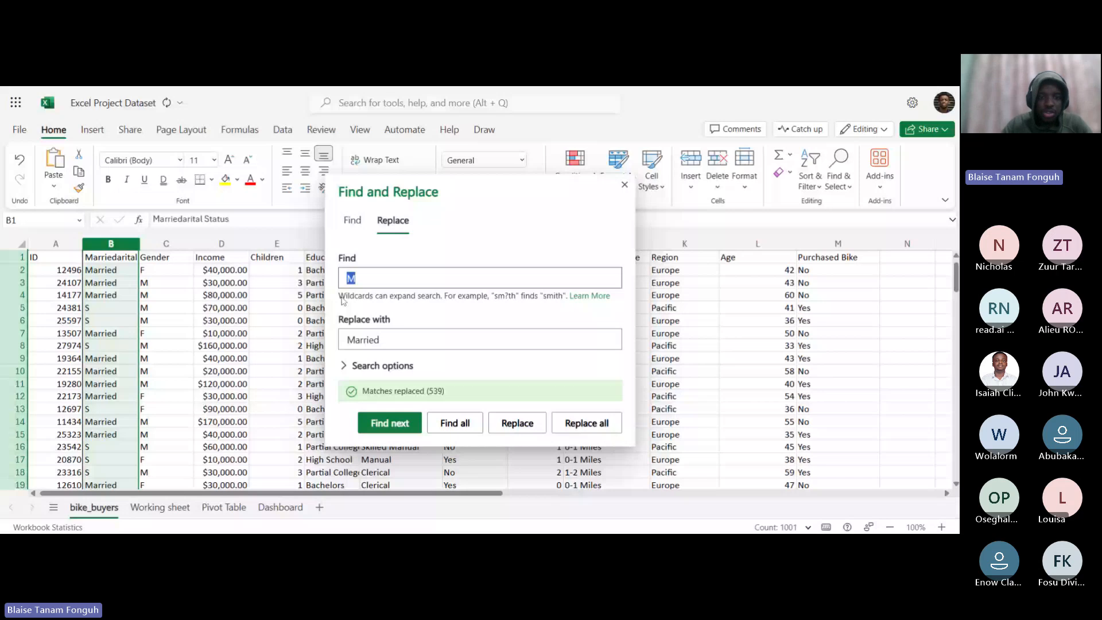
Replace every S with Single in the Marital Status column and close the find and replace dialog.
type("S")
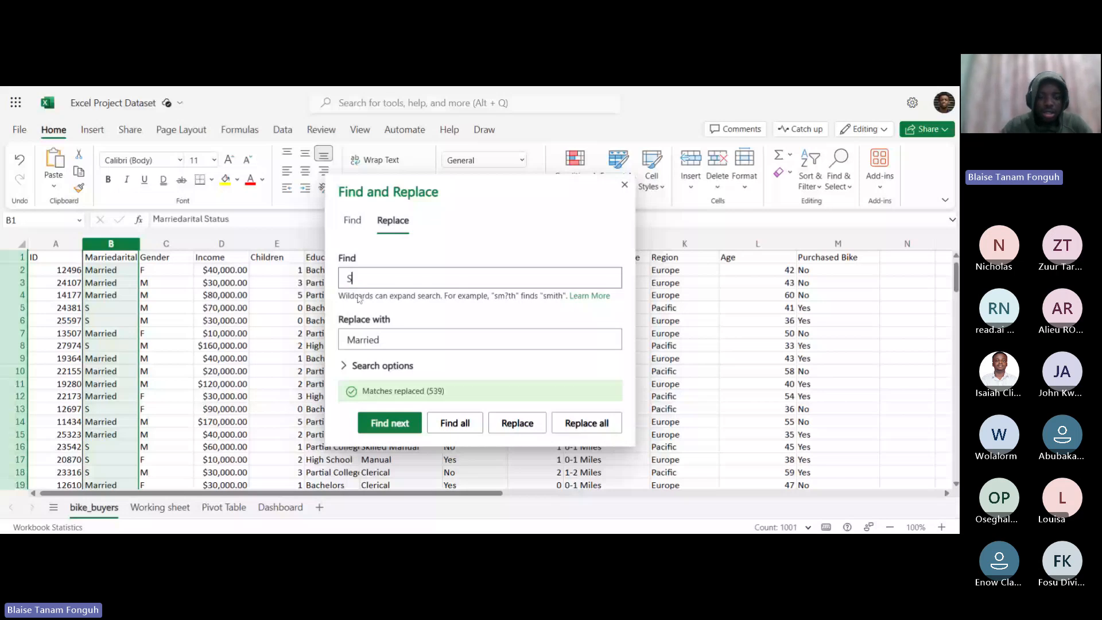
key("Tab")
type("Single")
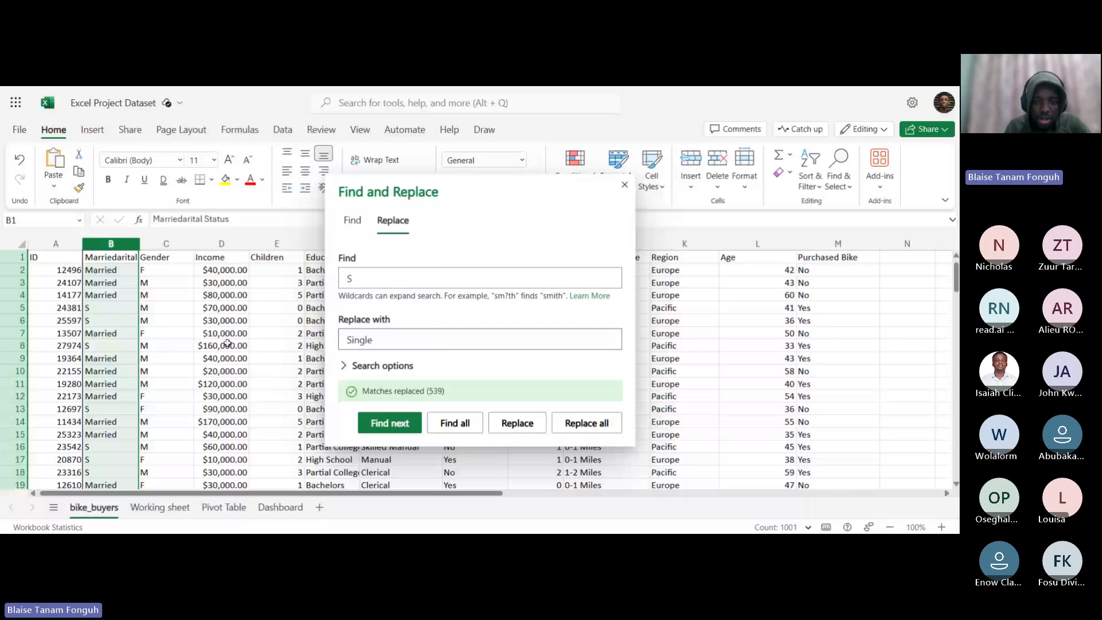
left_click(559, 431)
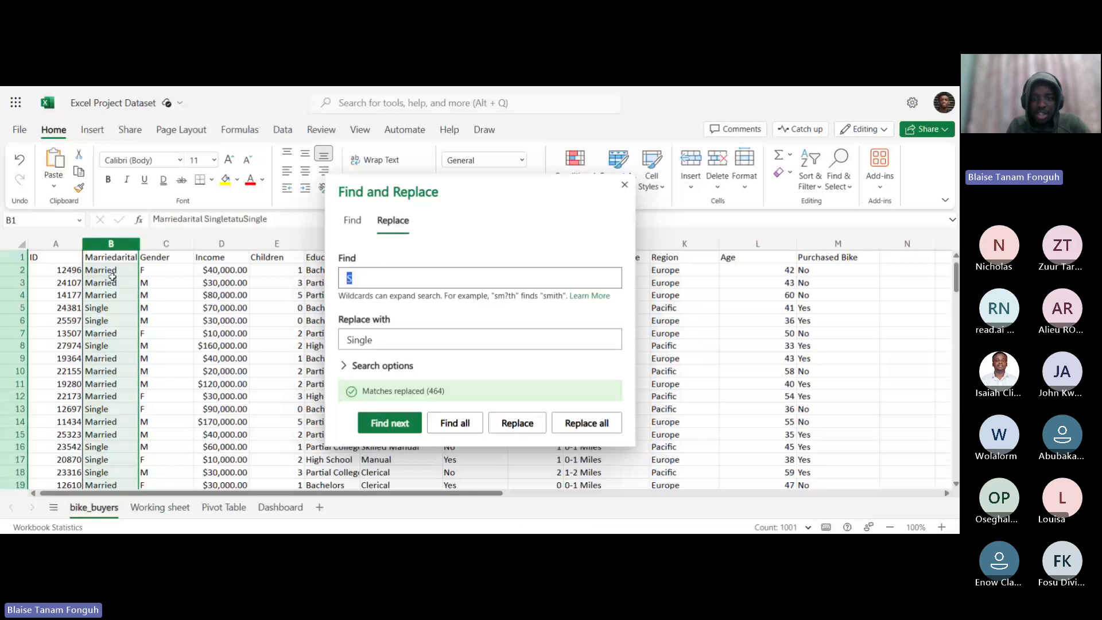
key("Escape")
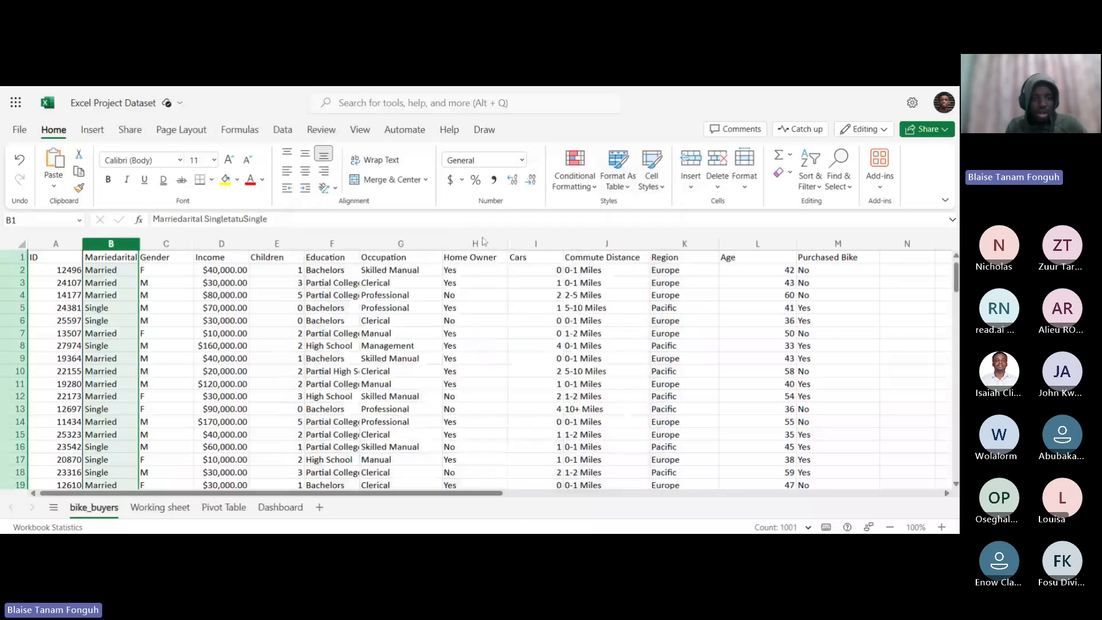
With only the Gender header cell selected, replace all occurrences of F with Female.
left_click(166, 259)
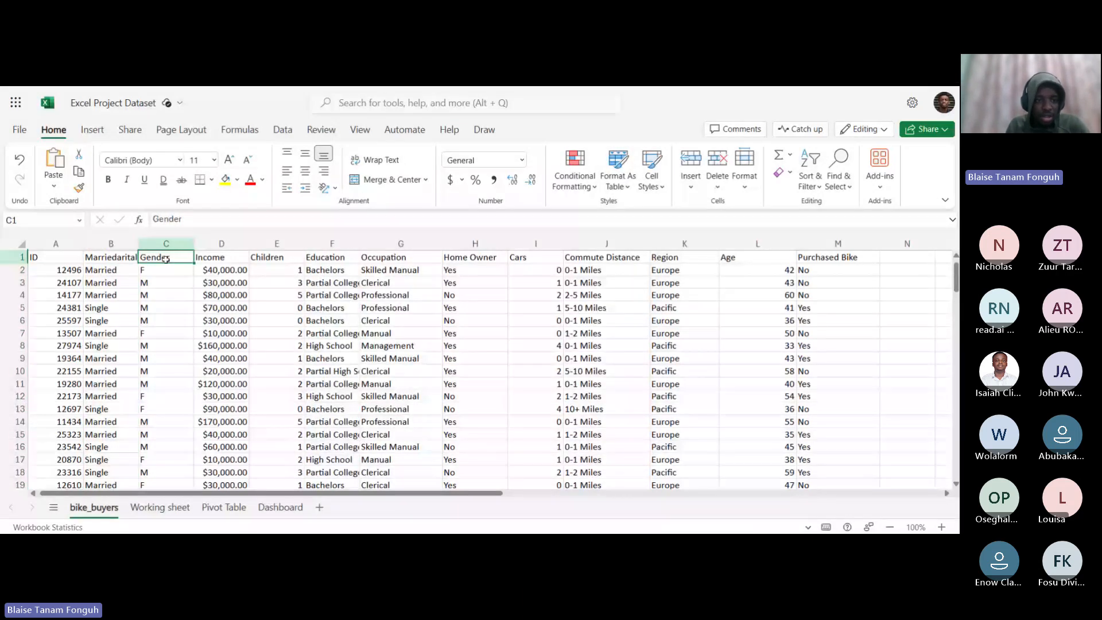
right_click(169, 246)
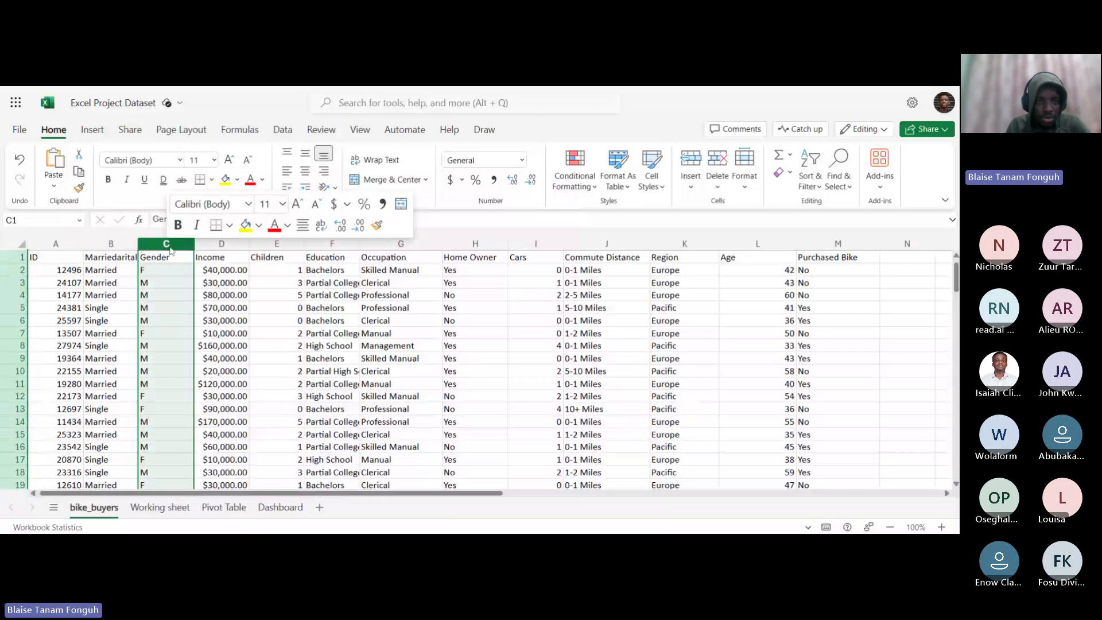
left_click(171, 258)
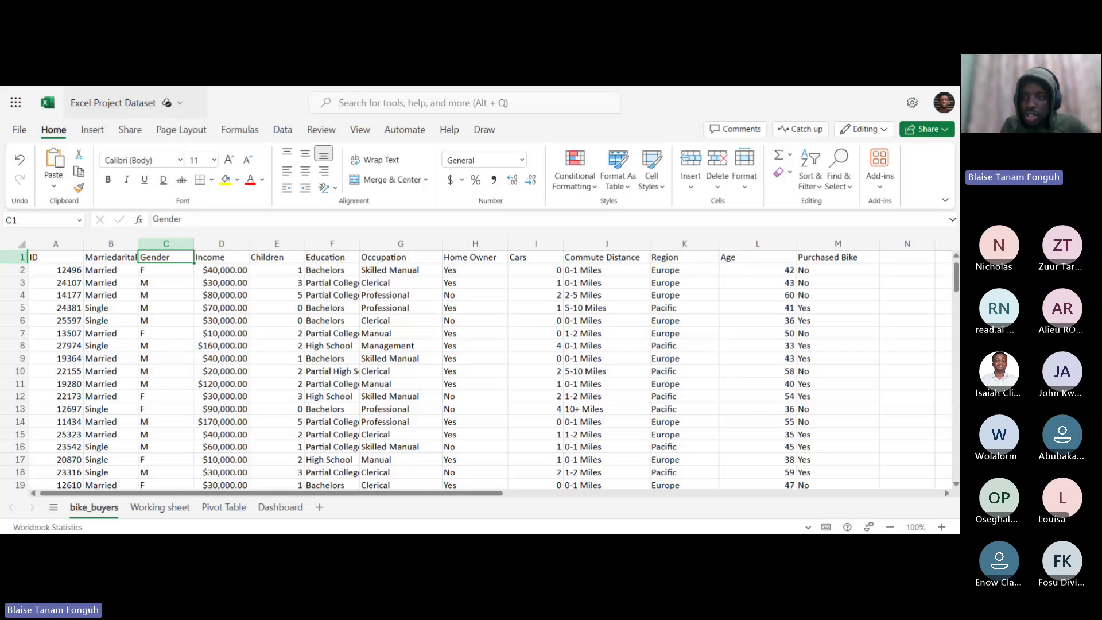
left_click(838, 182)
left_click(859, 242)
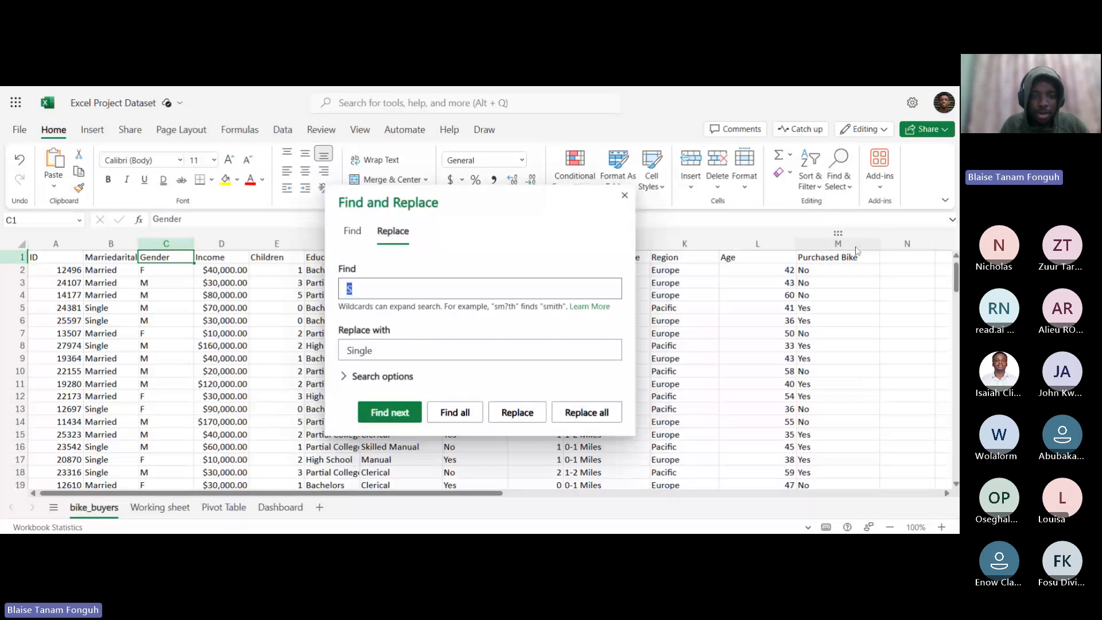
type("F")
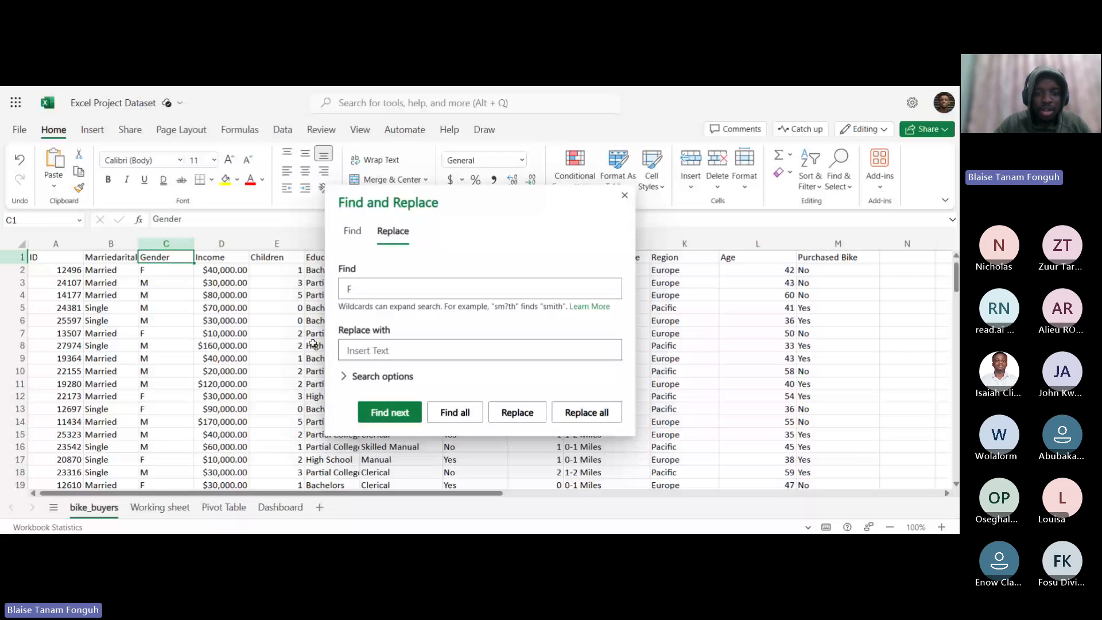
left_click(367, 350)
type("Fe")
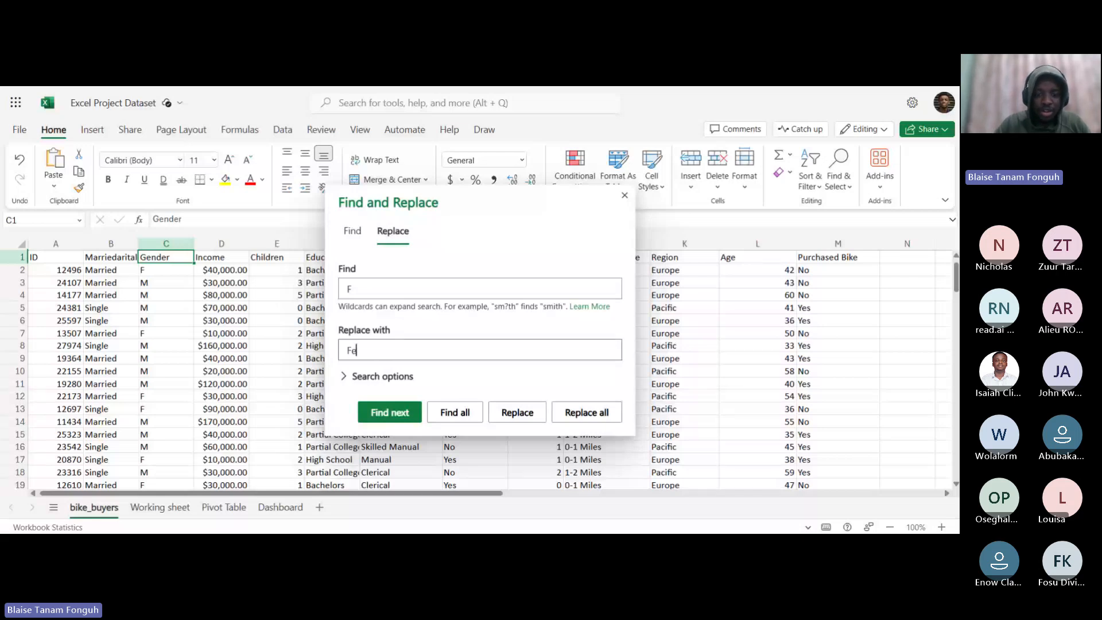
type("na")
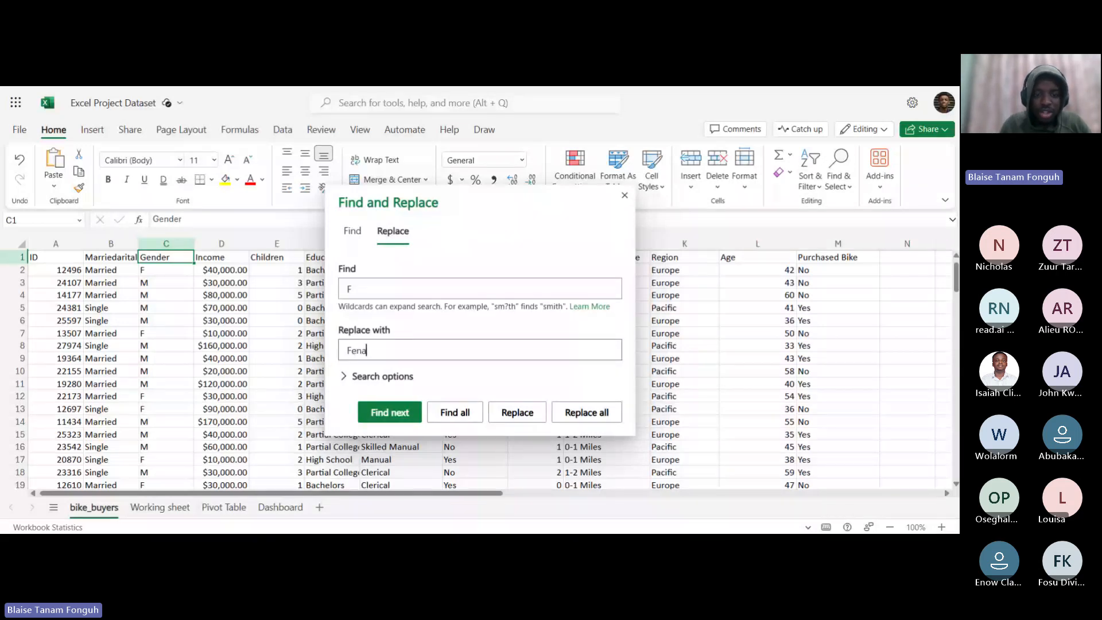
type("le")
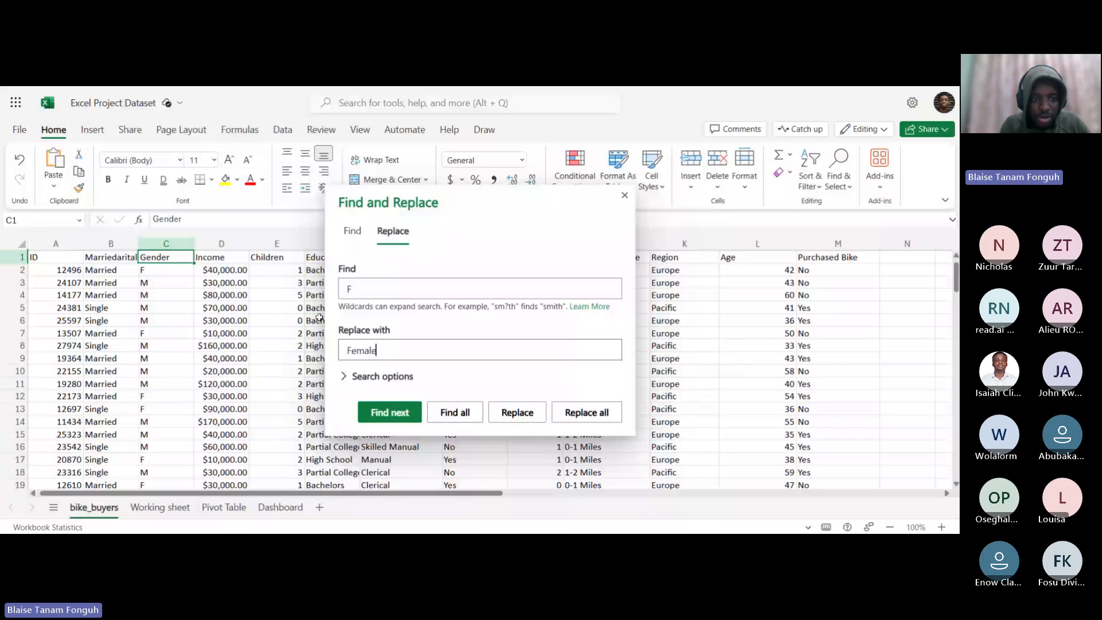
left_click(585, 413)
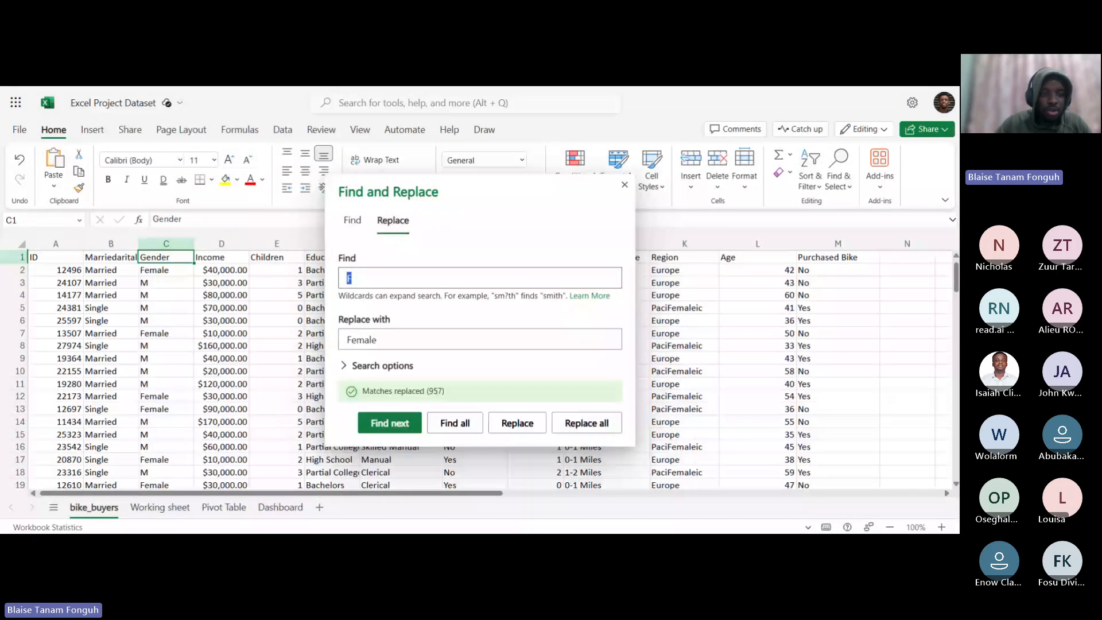
Try to replace all occurrences of M with Male while only the Gender header cell is selected.
key("BackSpace")
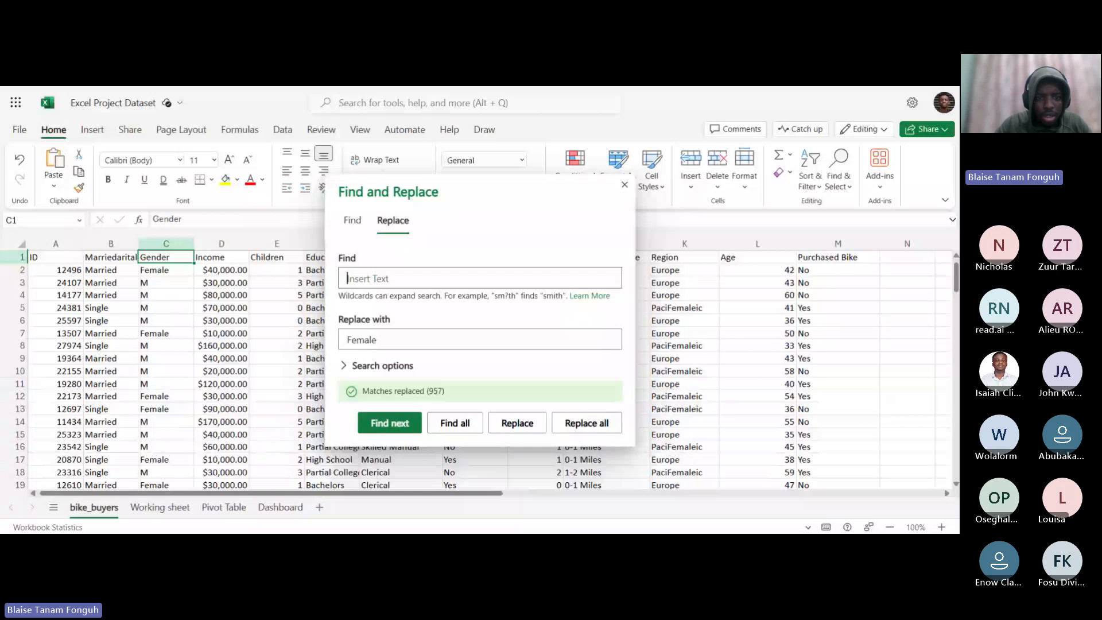
type("m")
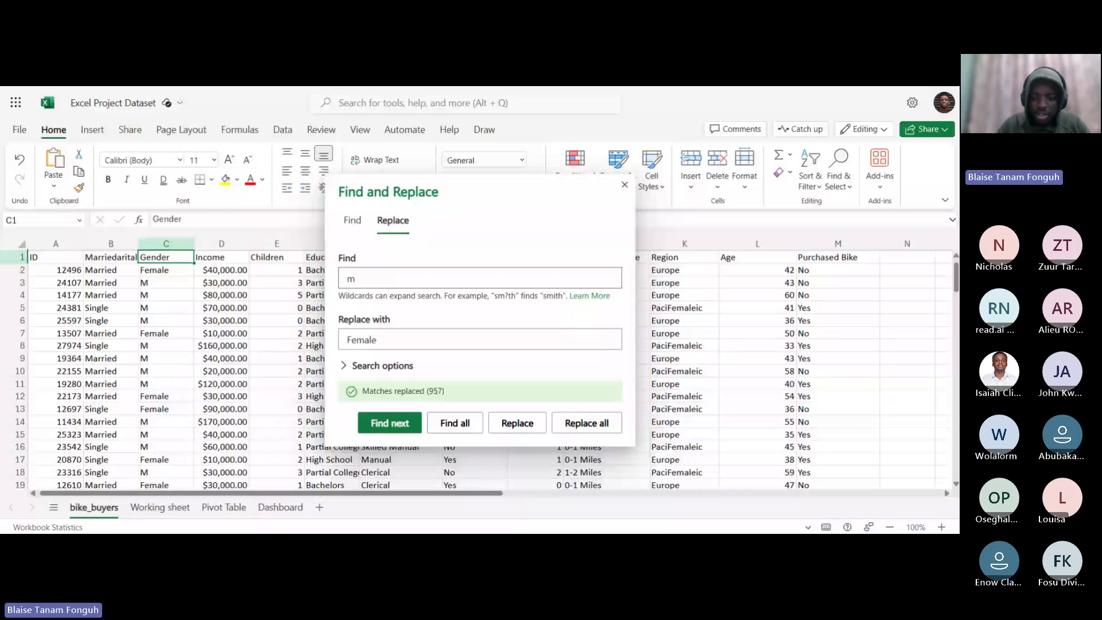
key("BackSpace")
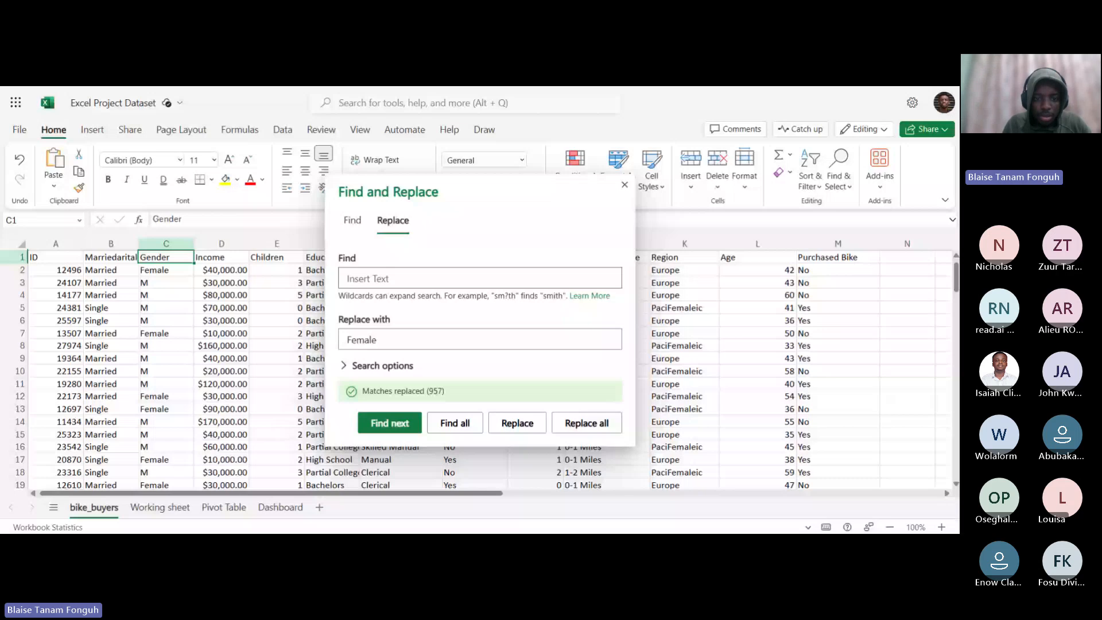
type("M")
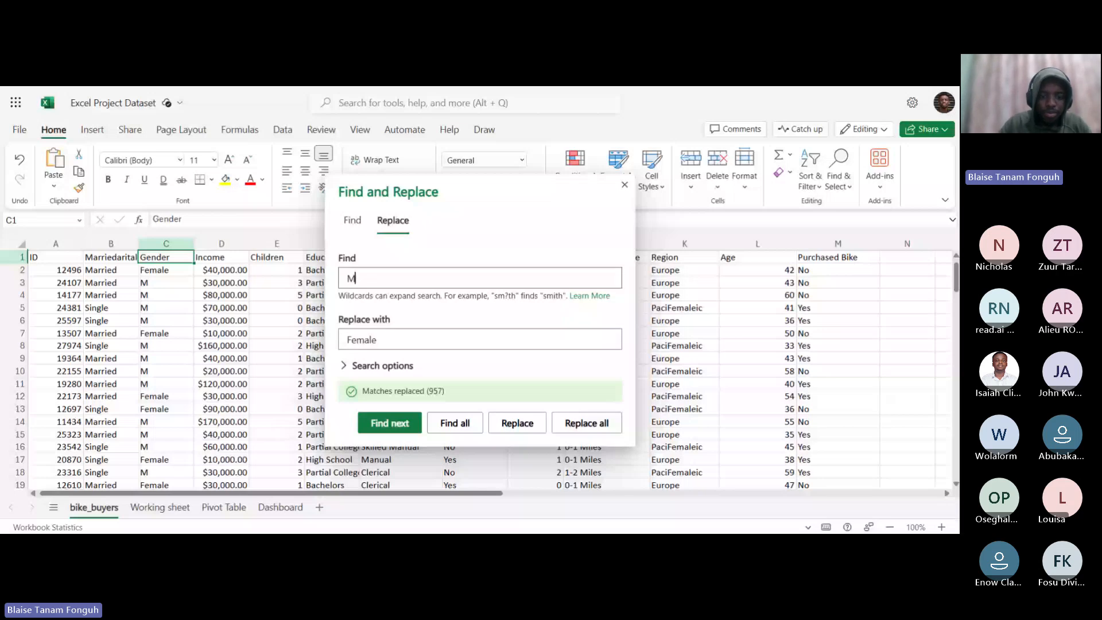
key("Tab")
type("Male")
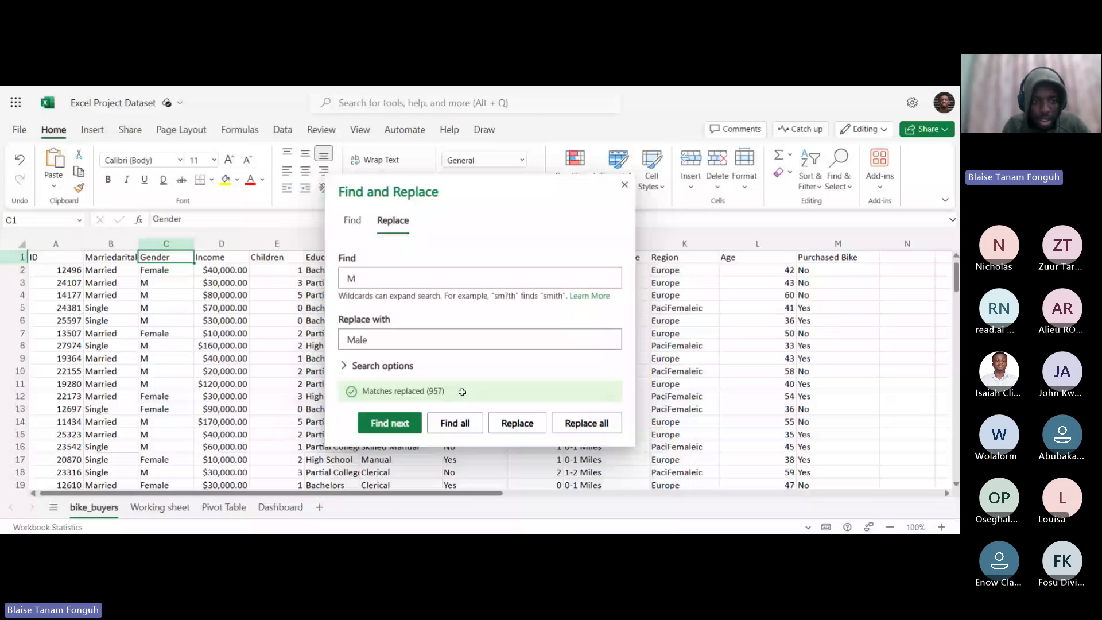
left_click(579, 423)
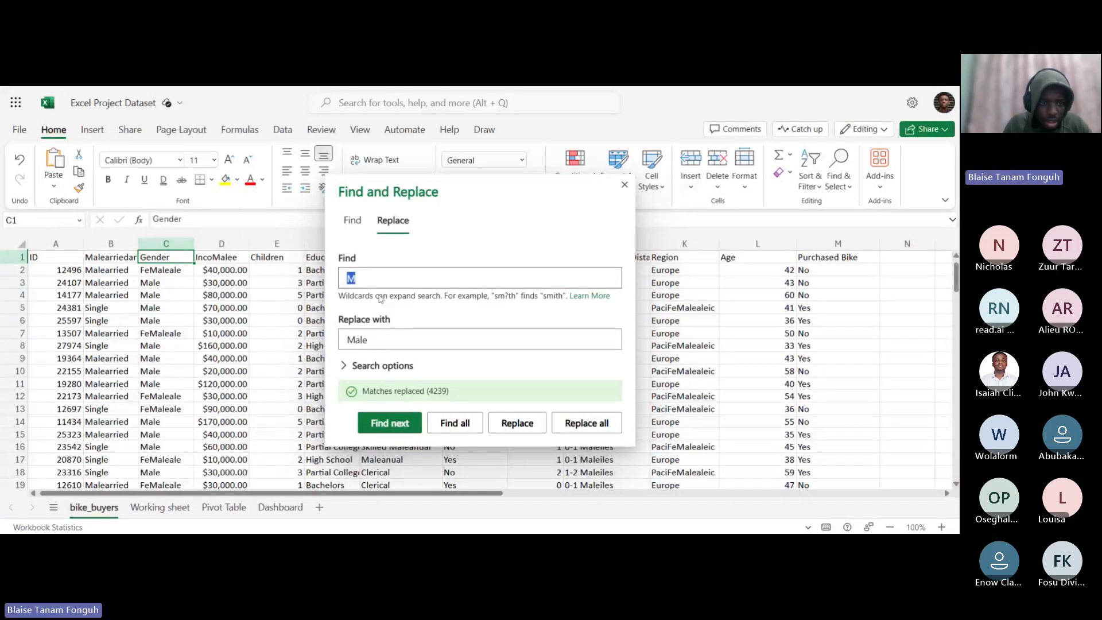
Try the M to Male replacement again with the whole Gender column selected, close the dialog and undo both M to Male replacements.
left_click(166, 244)
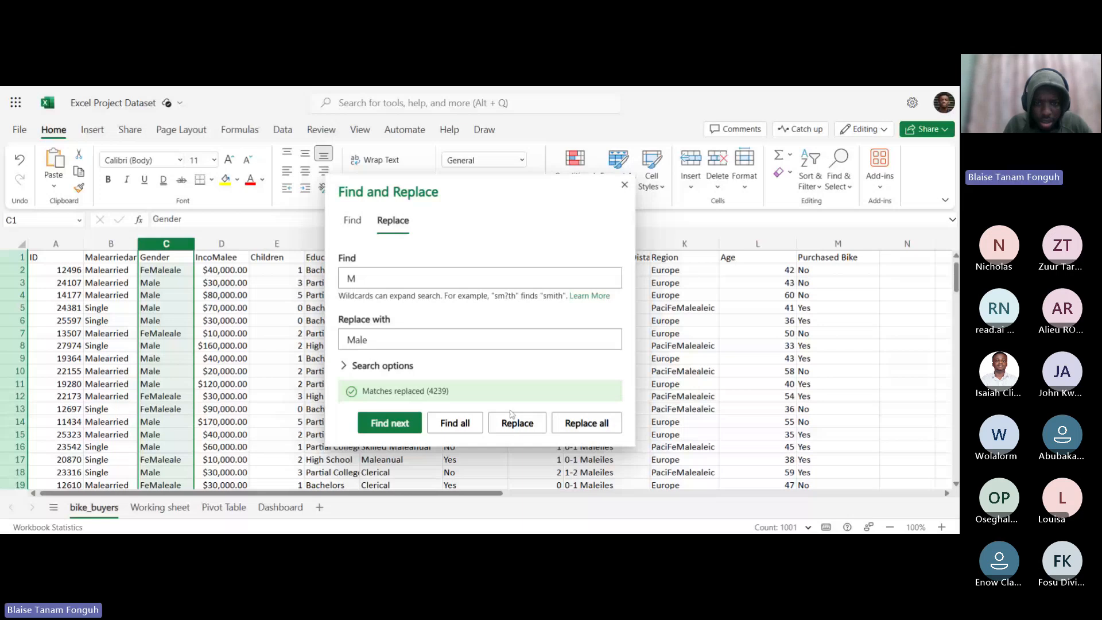
left_click(579, 430)
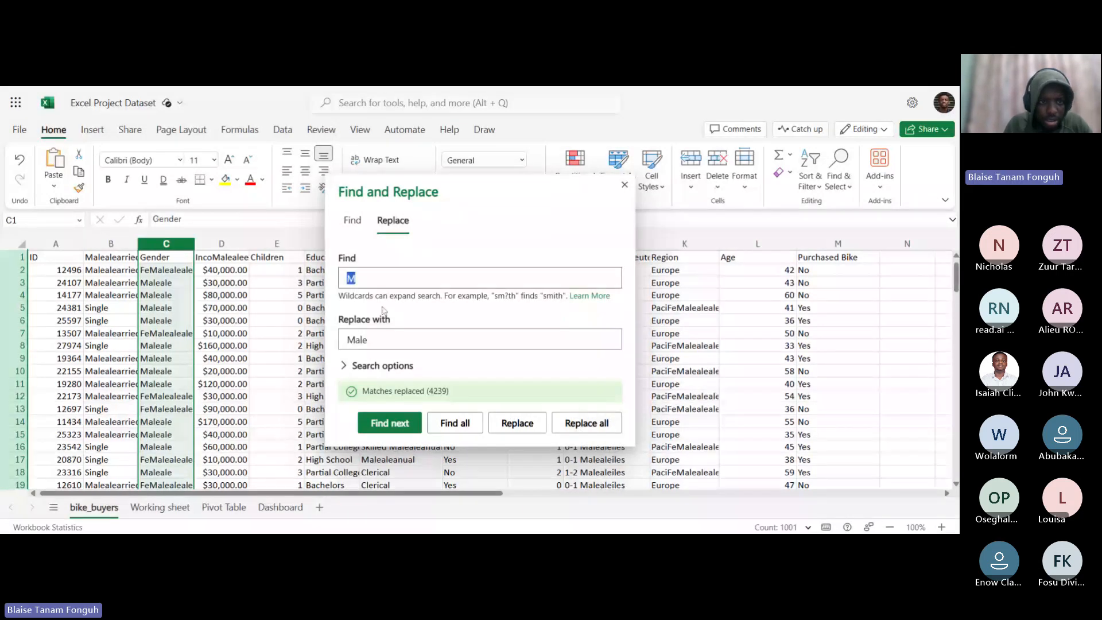
left_click(279, 295)
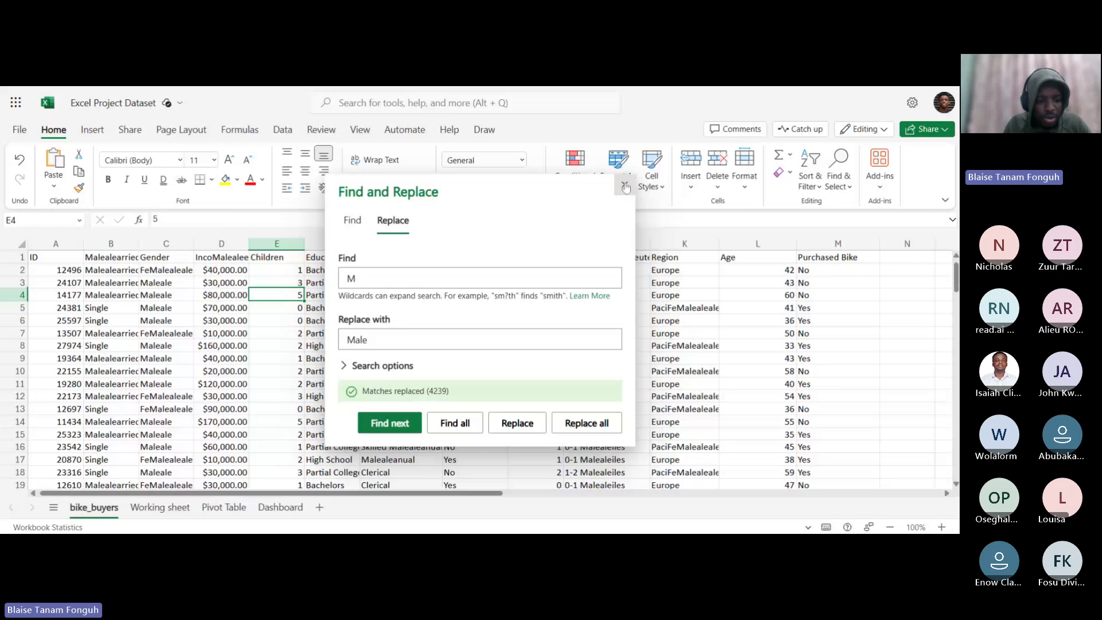
left_click(626, 188)
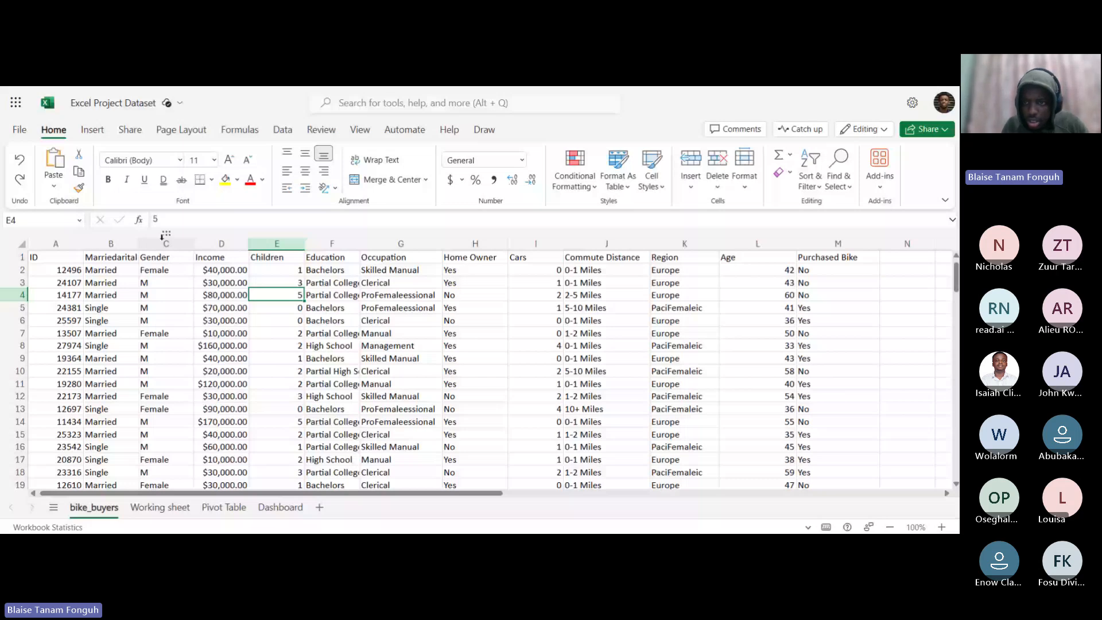
Select the whole Gender column and replace all M with Male, limiting the search to within the selection.
left_click(163, 236)
left_click(838, 169)
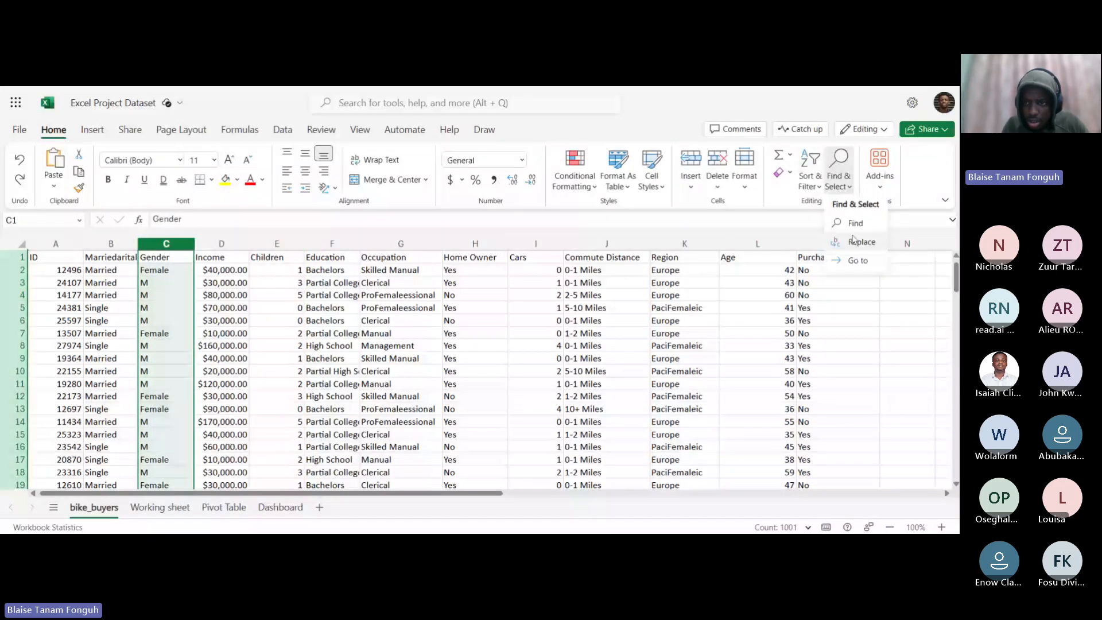
left_click(857, 242)
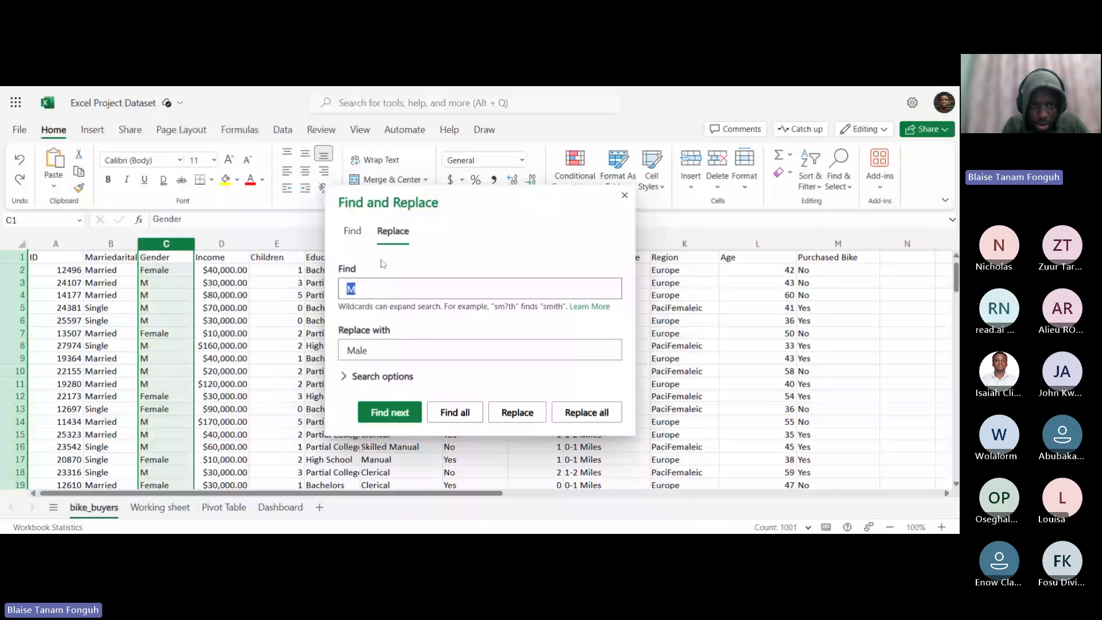
left_click(352, 230)
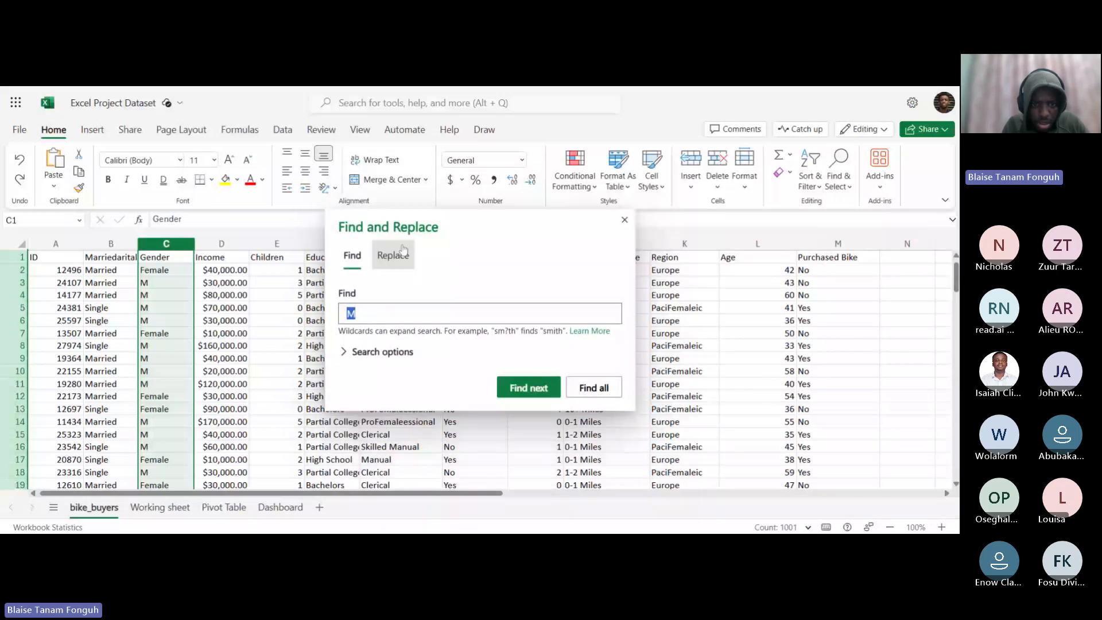
left_click(404, 253)
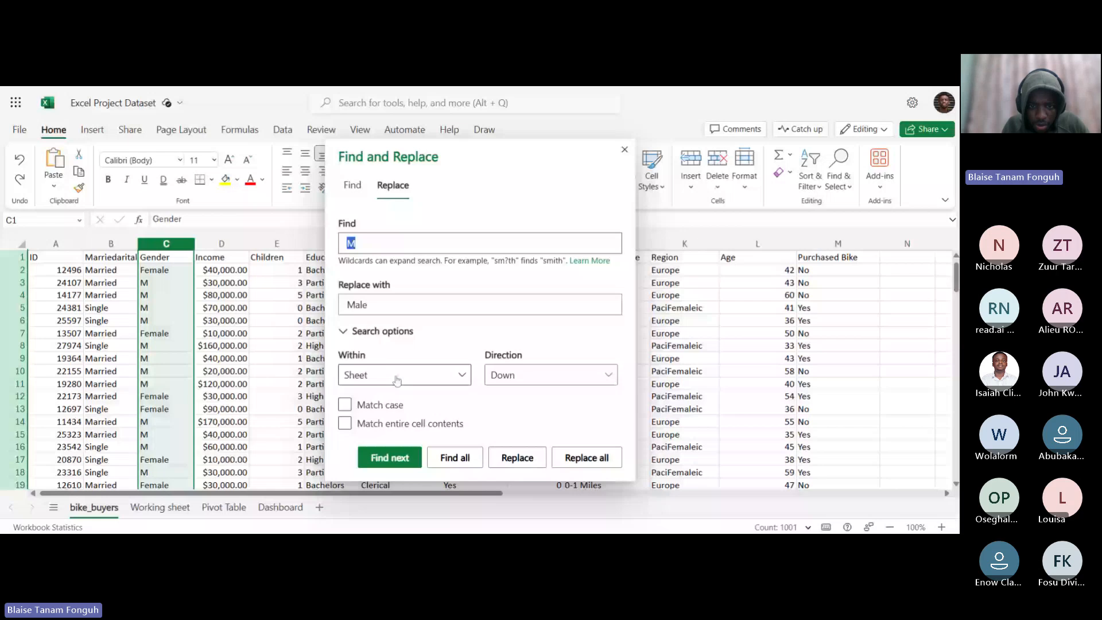
left_click(516, 377)
left_click(422, 379)
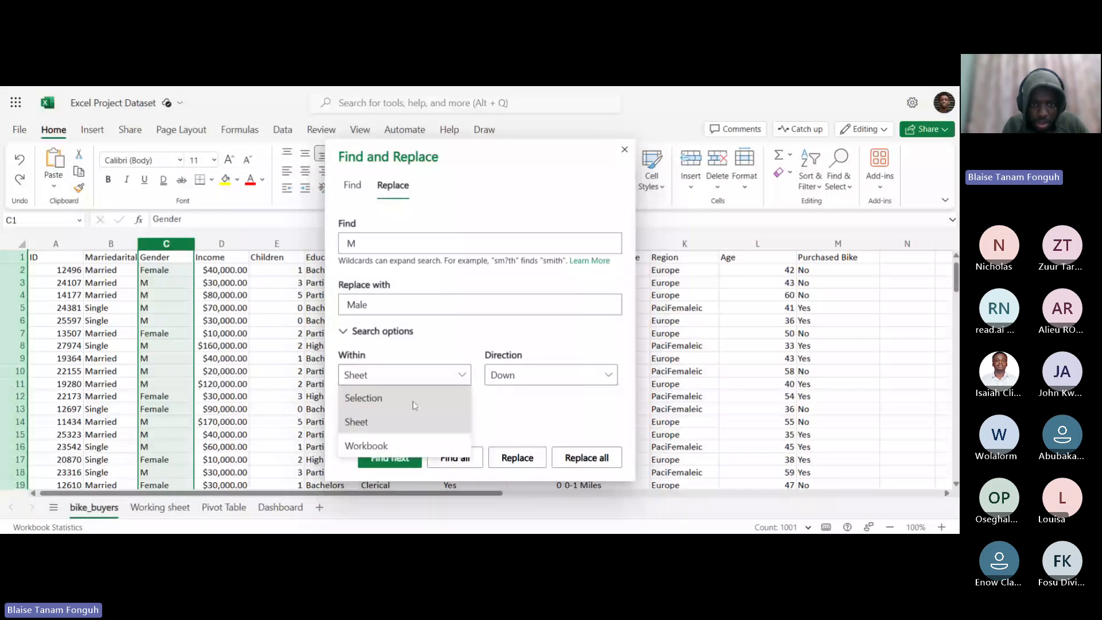
left_click(413, 405)
left_click(354, 243)
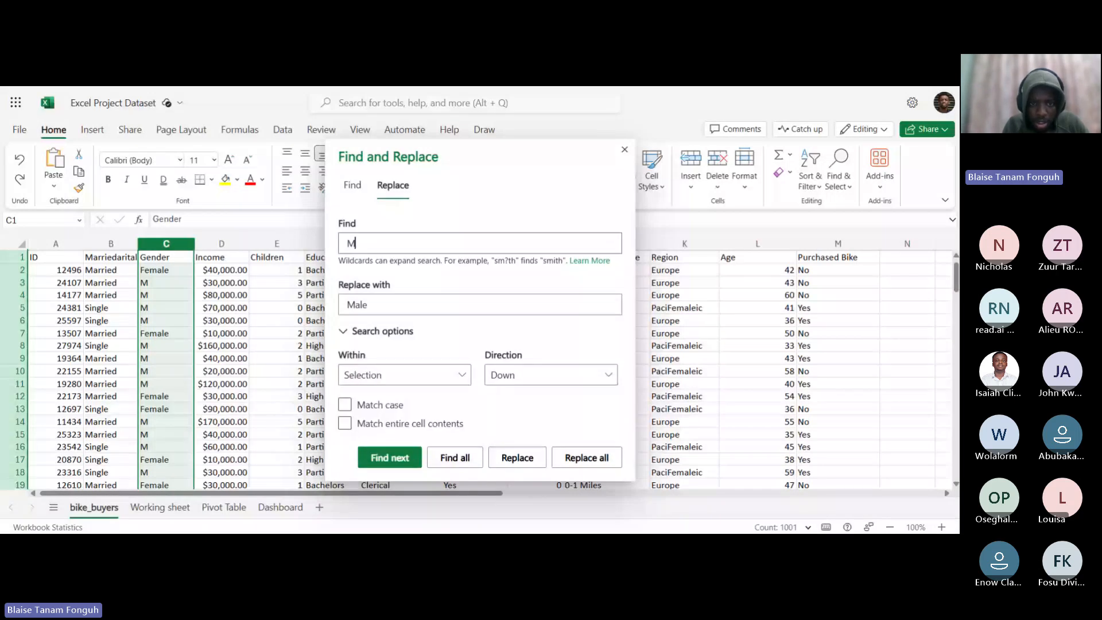
left_click(573, 457)
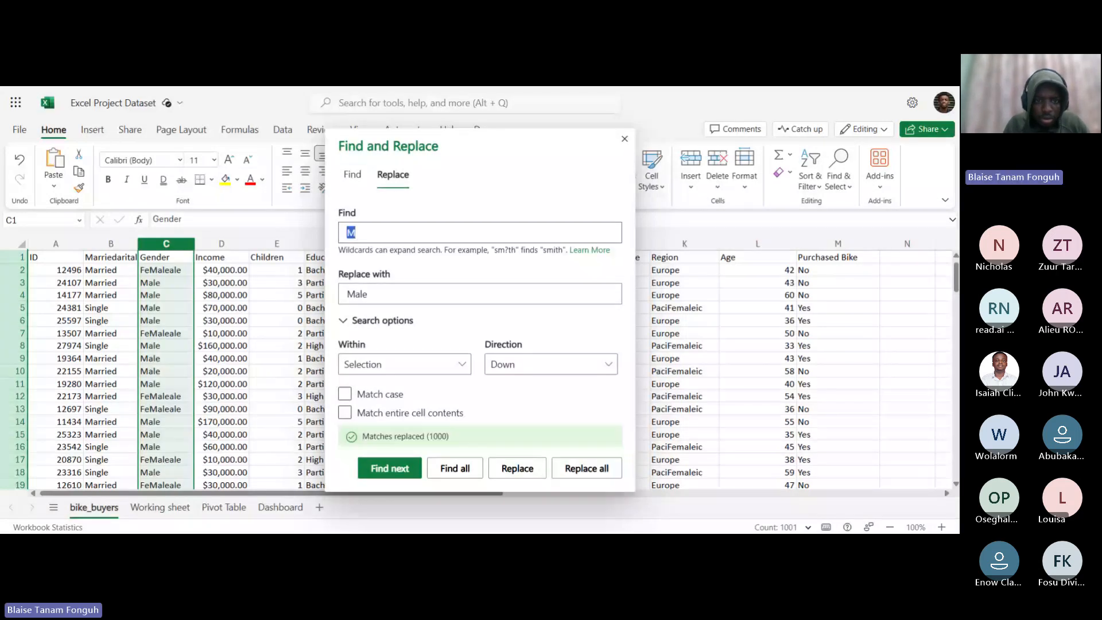
Replace all occurrences of FeMaleale with Female within the selected Gender column and close the dialog.
key("BackSpace")
type("FeM")
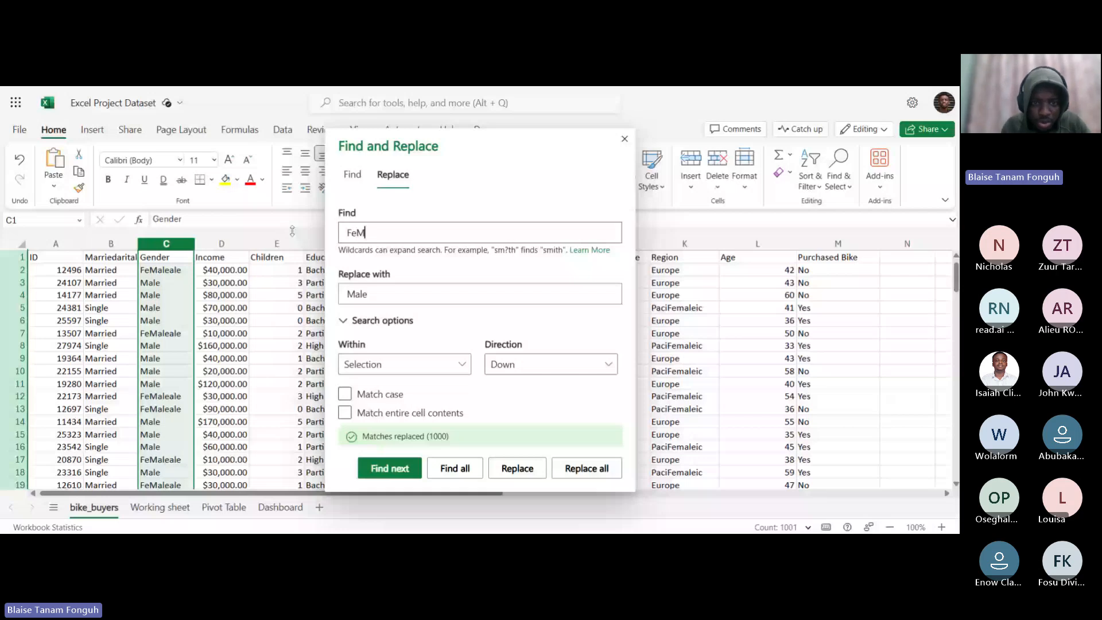
type("aleale")
left_click_drag(370, 295, 333, 300)
key("BackSpace")
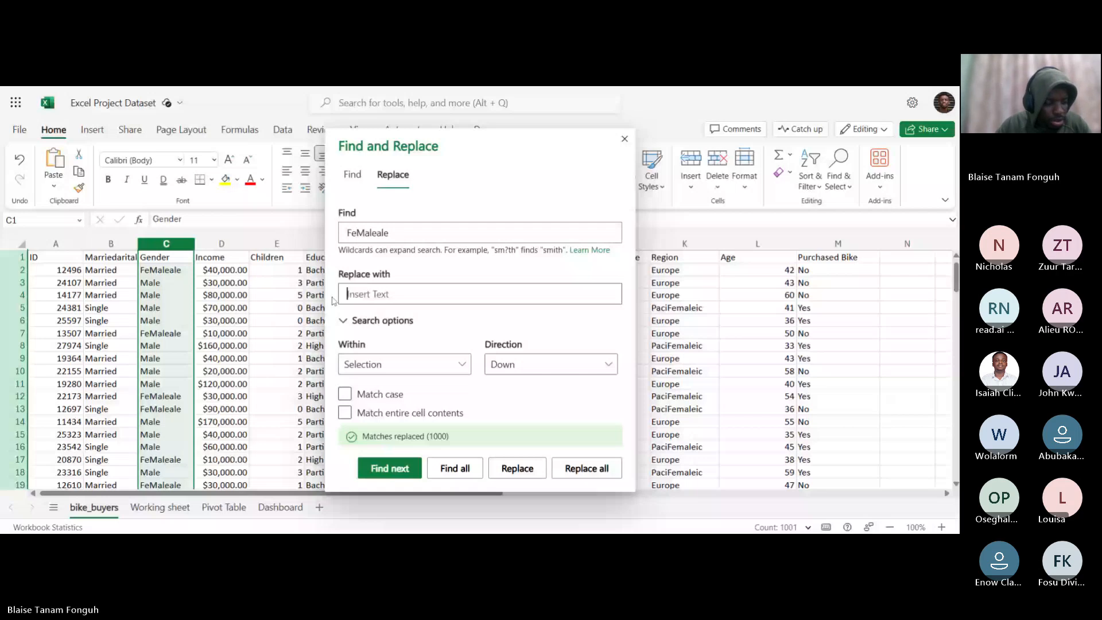
type("Female")
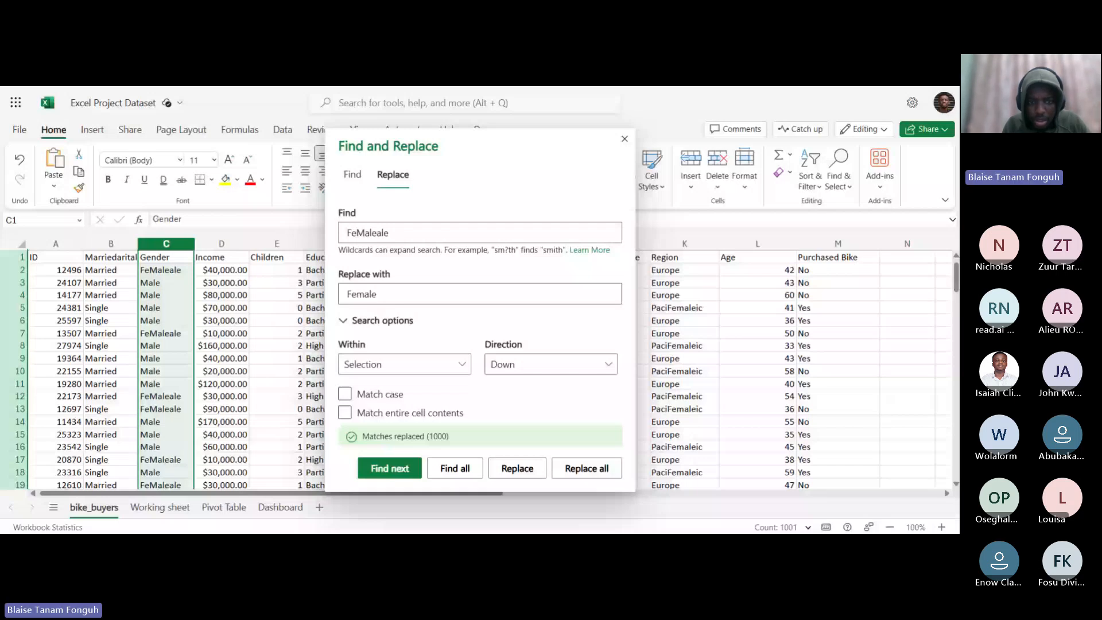
left_click(584, 471)
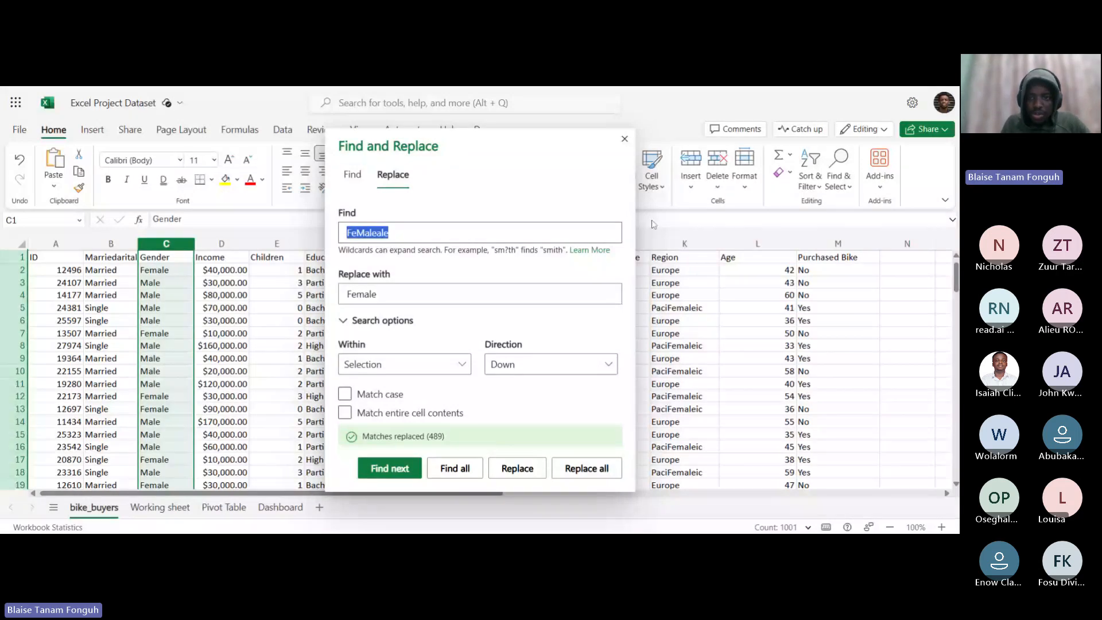
key("Escape")
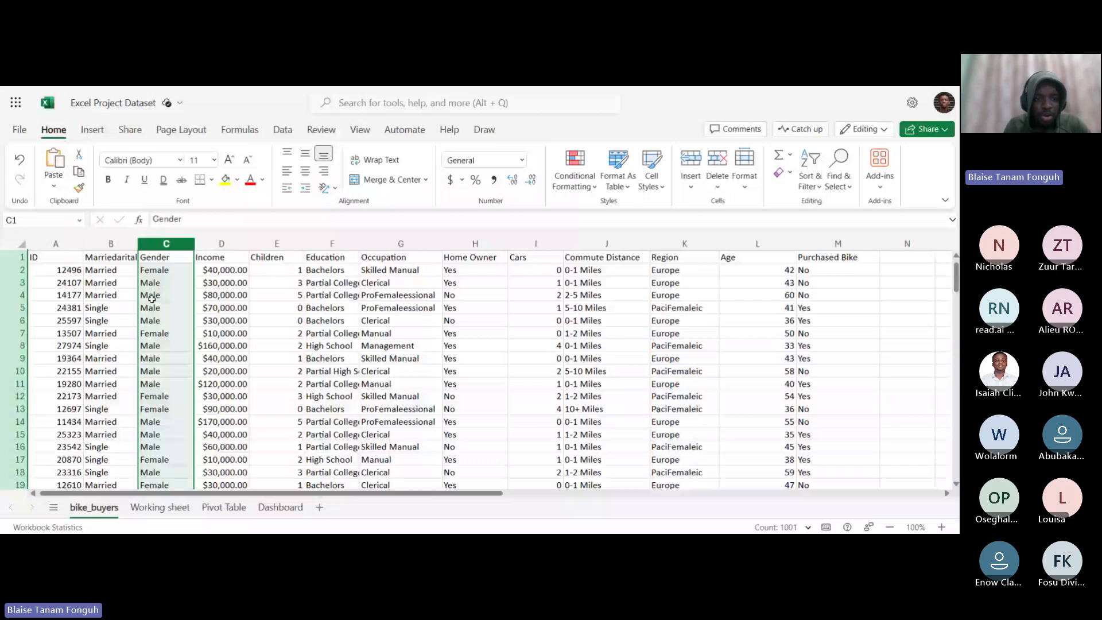
Turn on a filter for the Income column.
key("Right")
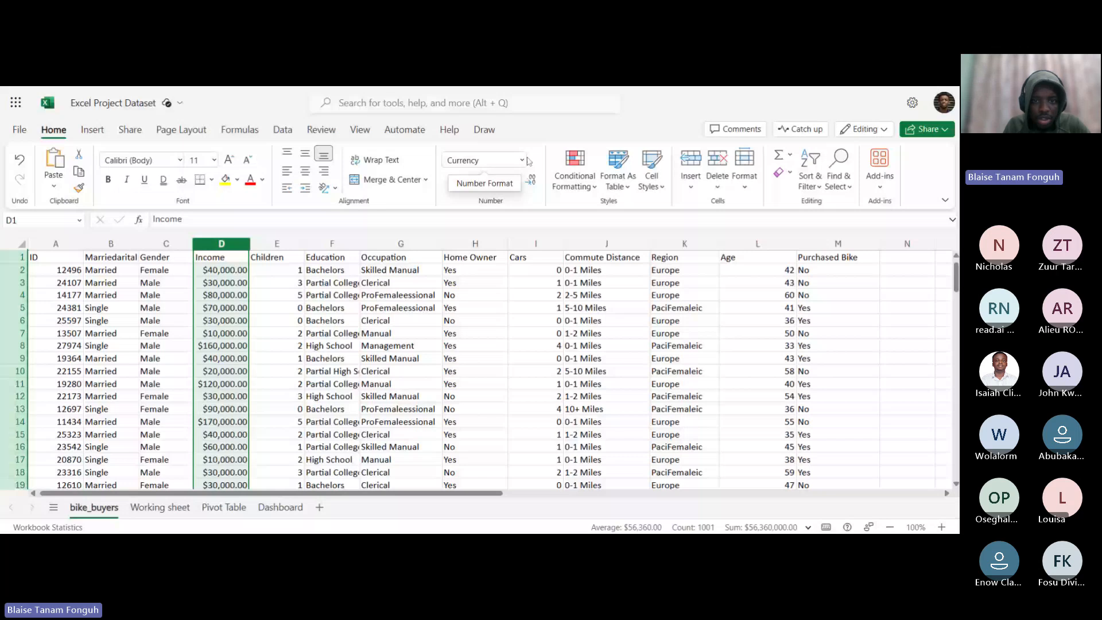
left_click(283, 132)
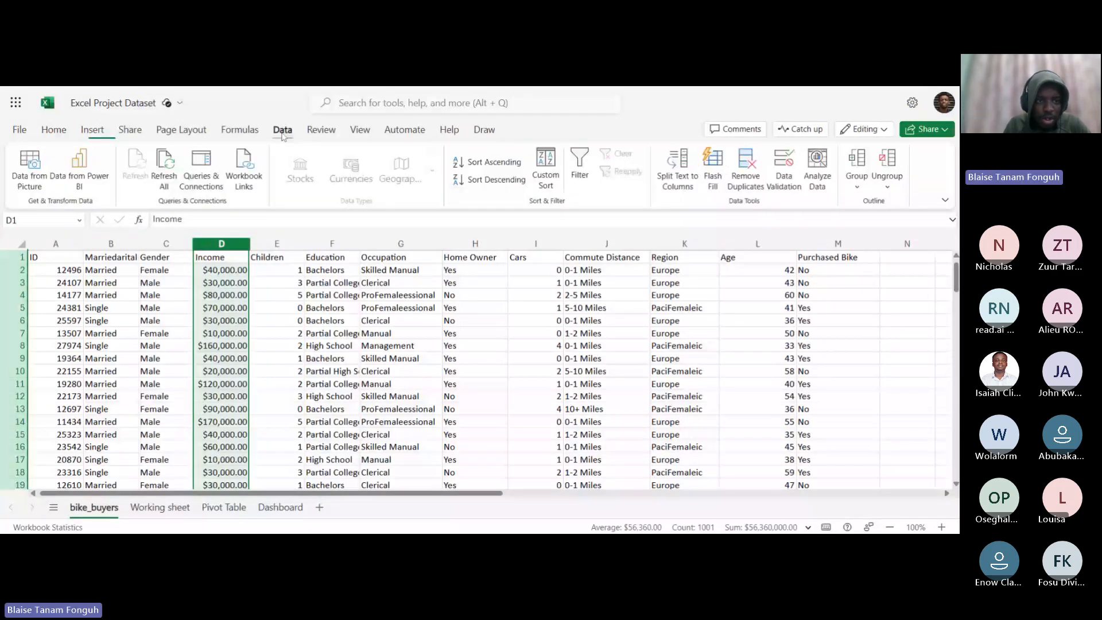
left_click(579, 166)
Reduce the Income column's currency format to no decimal places.
left_click(53, 130)
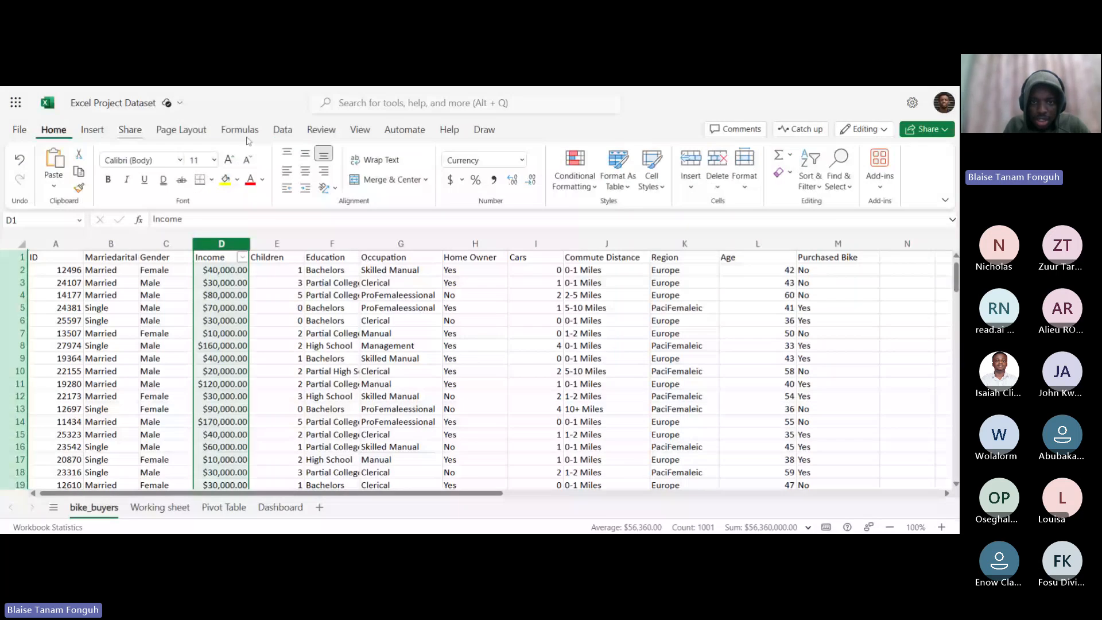
left_click(530, 181)
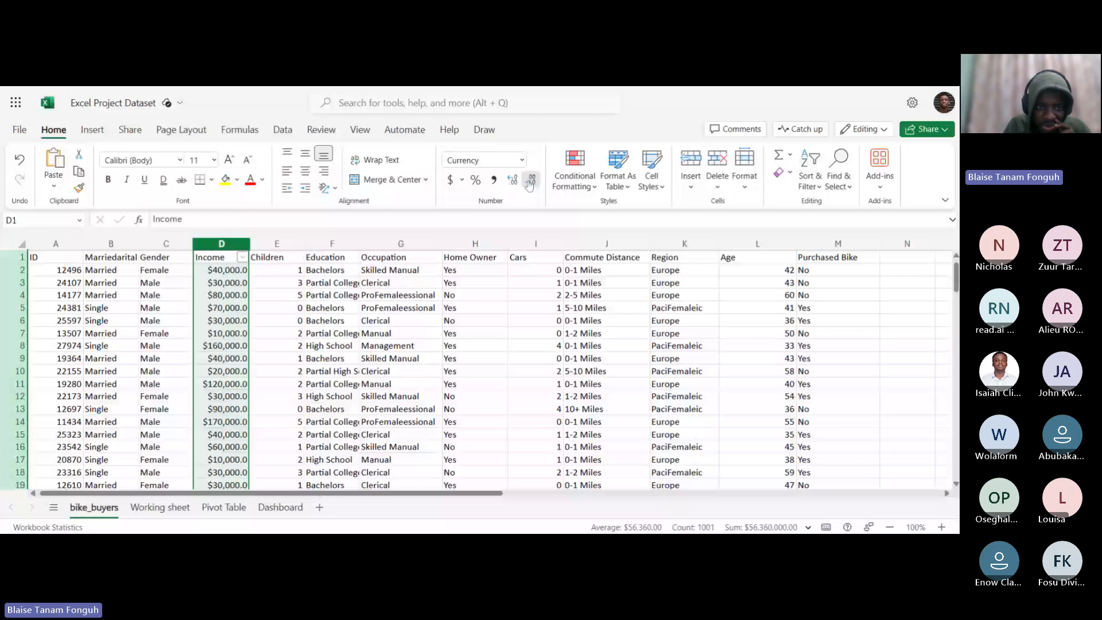
key("ctrl+z")
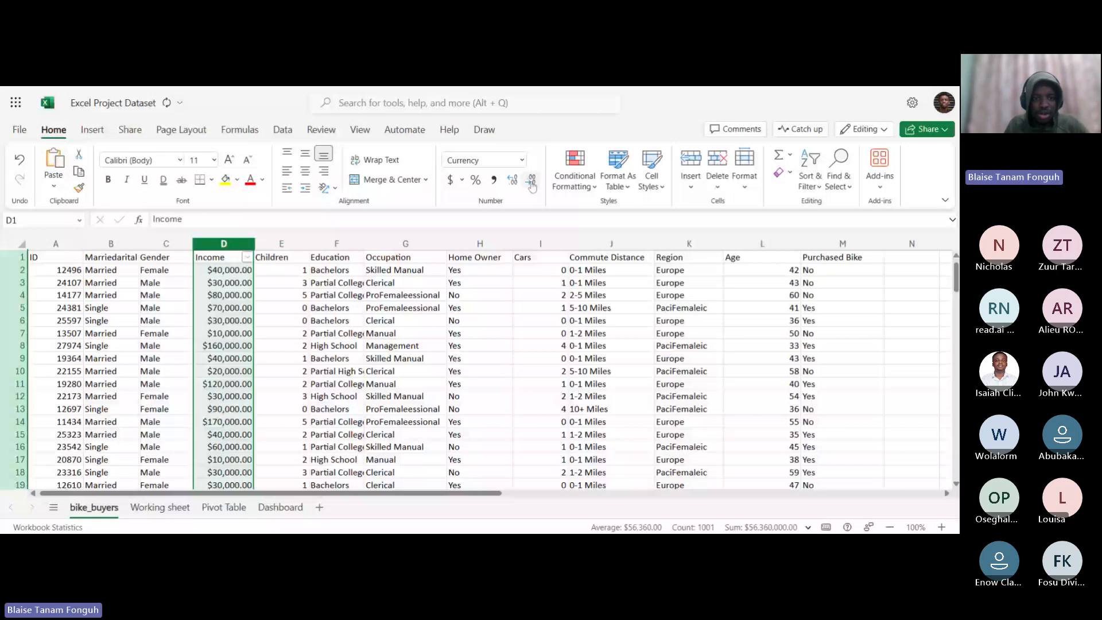
left_click(531, 182)
Look over the Children, Education, Cars and Region columns for values that need cleaning.
left_click(292, 259)
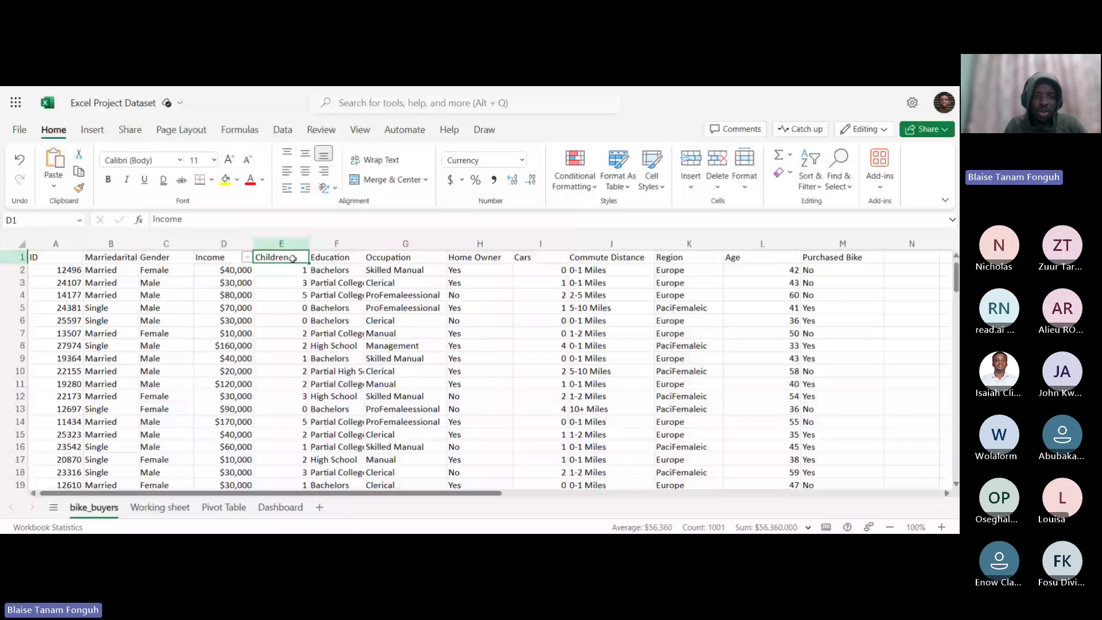
key("Right")
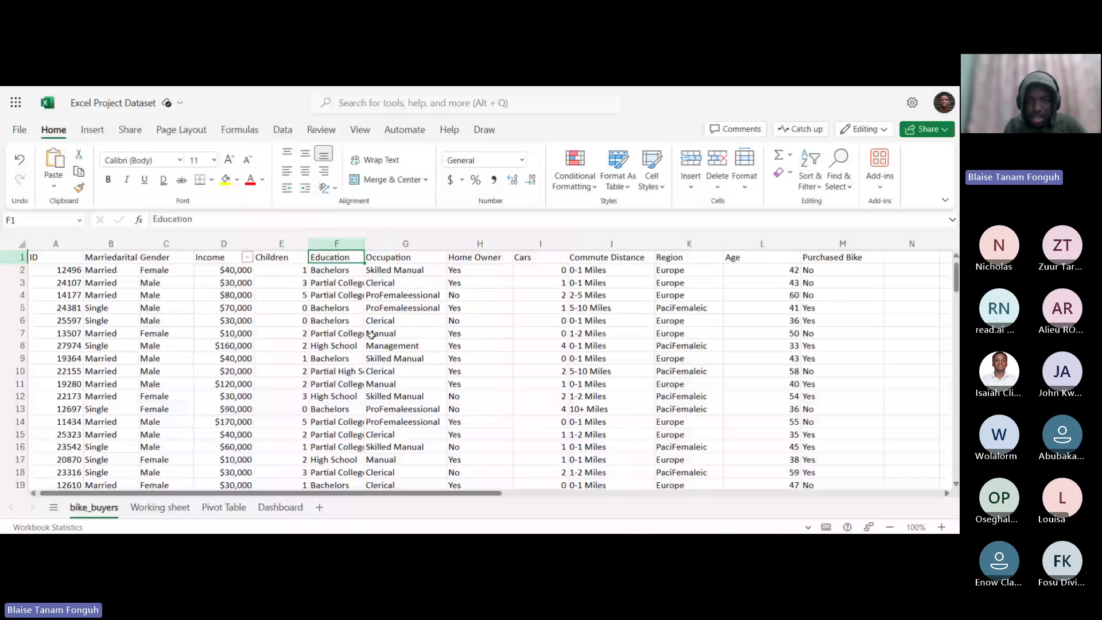
left_click(541, 257)
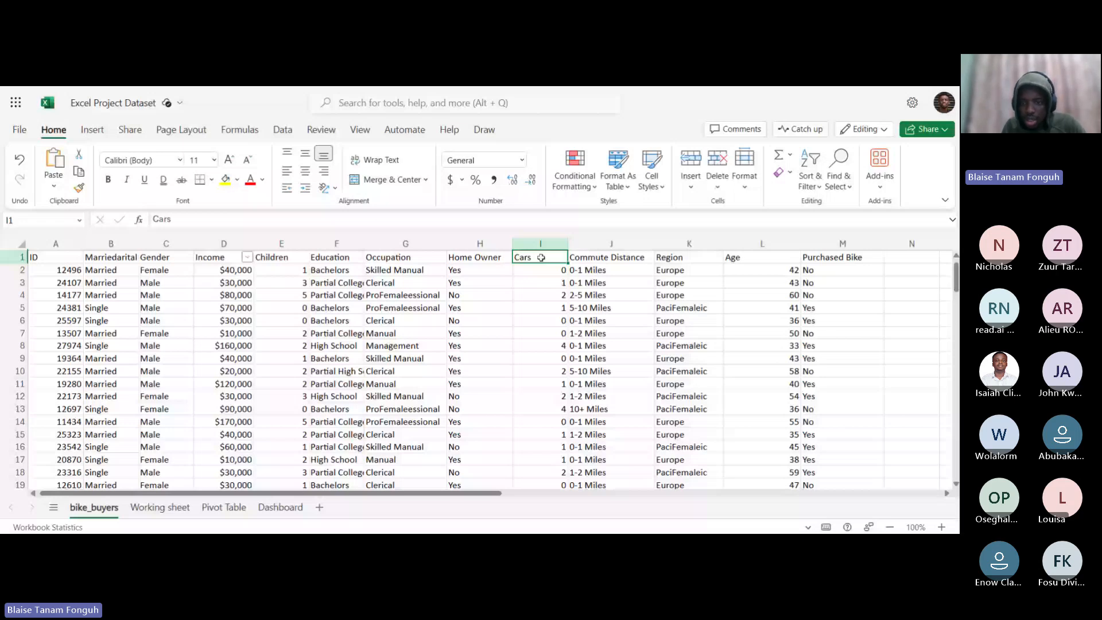
left_click(688, 258)
scroll(692, 307, "down", 4)
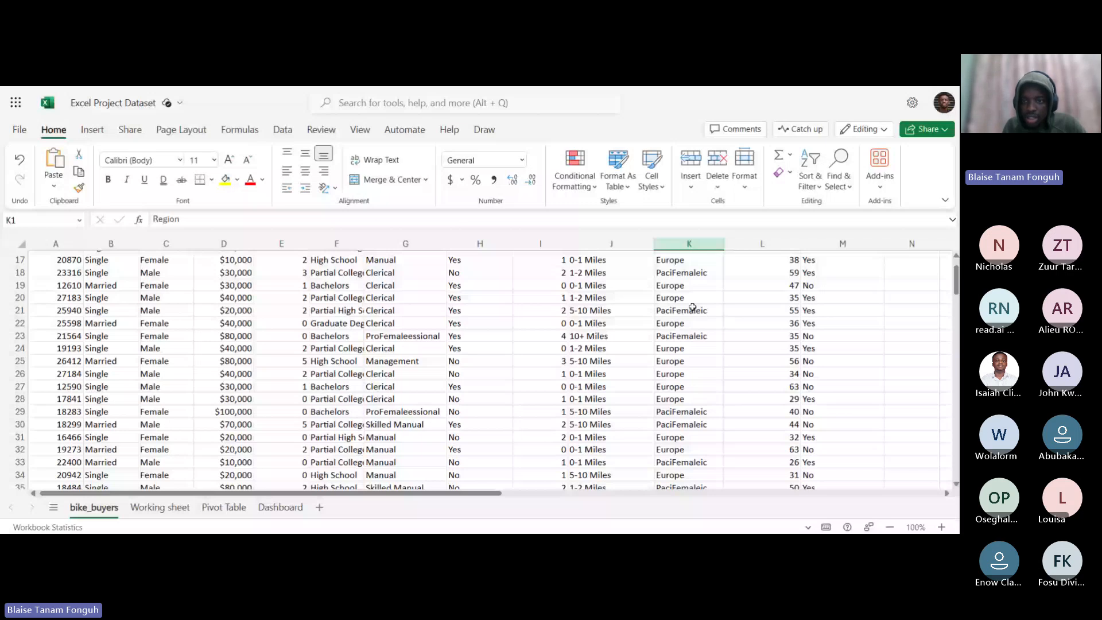
scroll(692, 306, "up", 4)
Open Find and Replace and enter the misspelled Region value PaciFemaleic as the text to find.
left_click(689, 243)
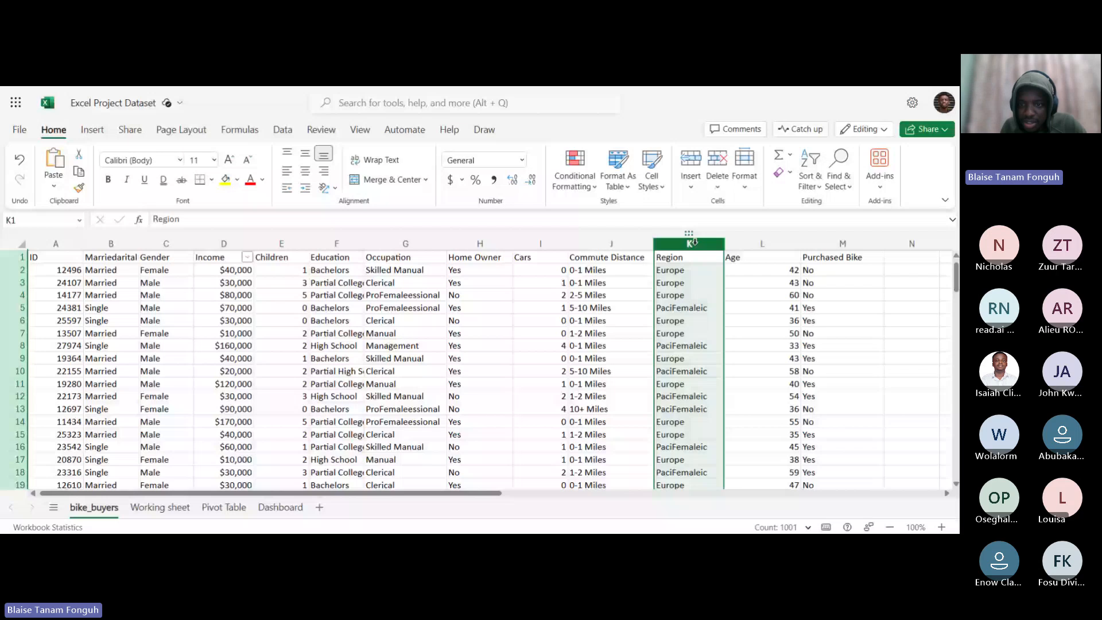
double_click(707, 308)
left_click_drag(707, 308, 689, 308)
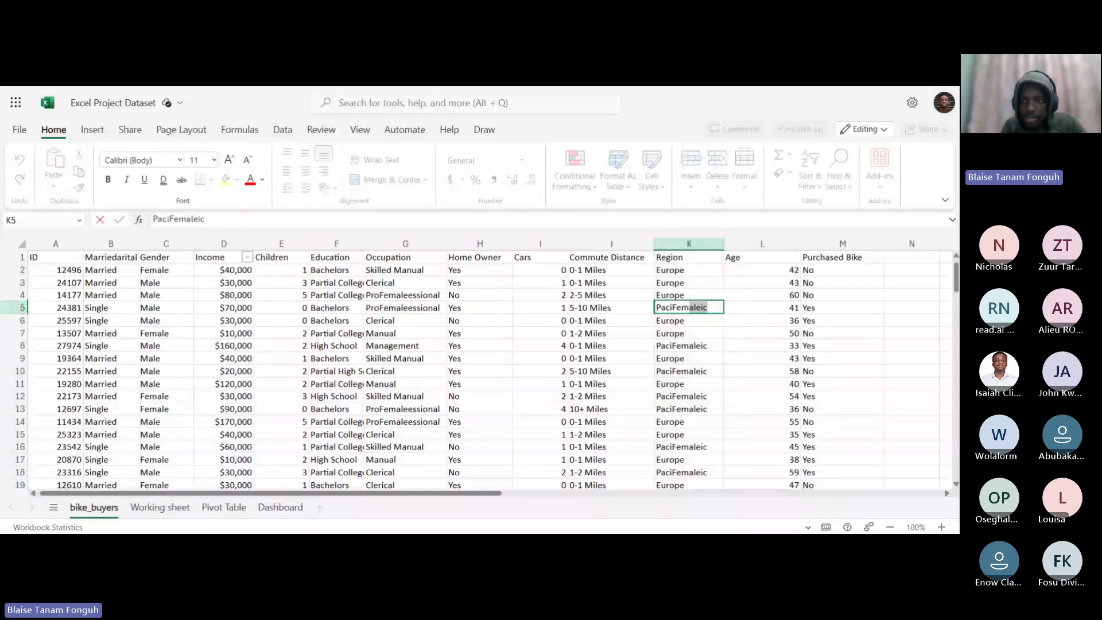
left_click(762, 282)
left_click(809, 172)
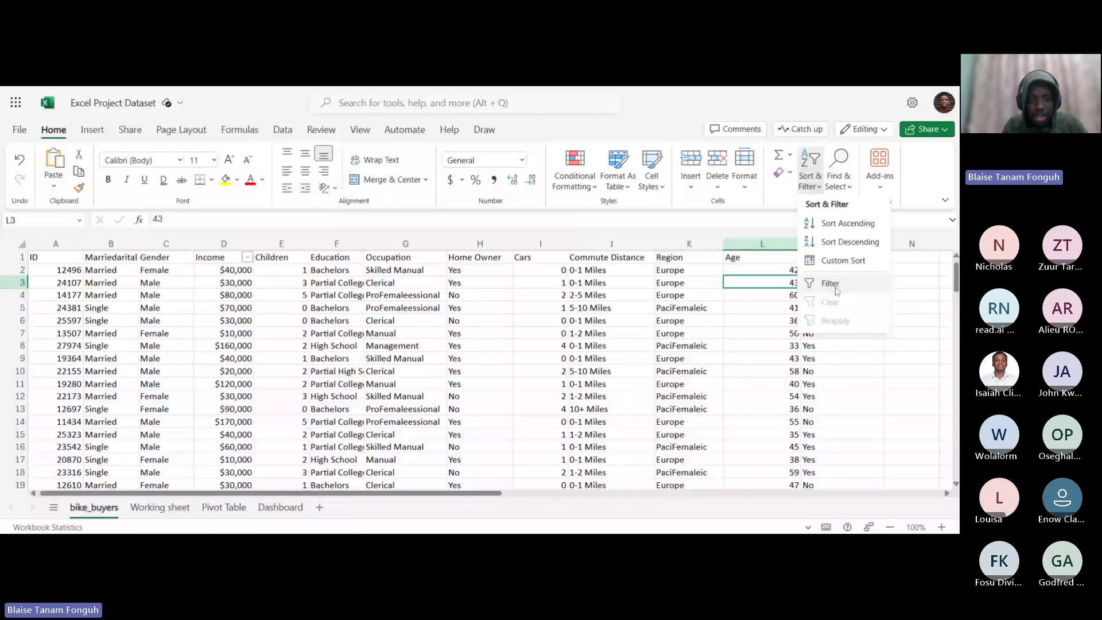
key("ctrl+h")
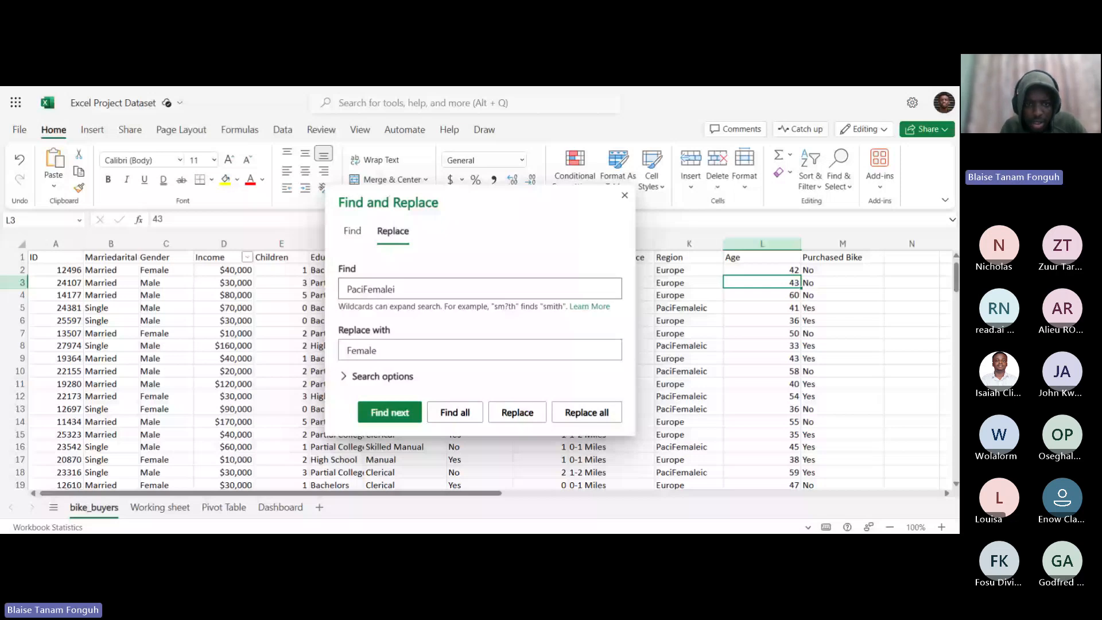
type("c")
Replace all occurrences of PaciFemaleic with Pacific within the whole Region column and close the dialog.
left_click_drag(378, 351, 215, 359)
key("BackSpace")
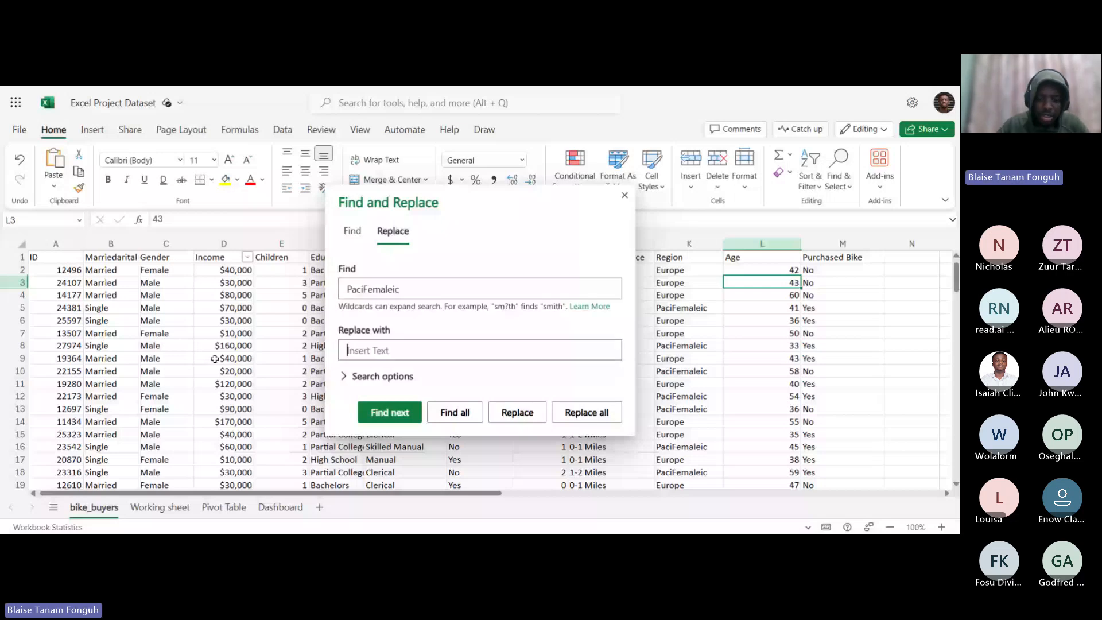
type("Pacific")
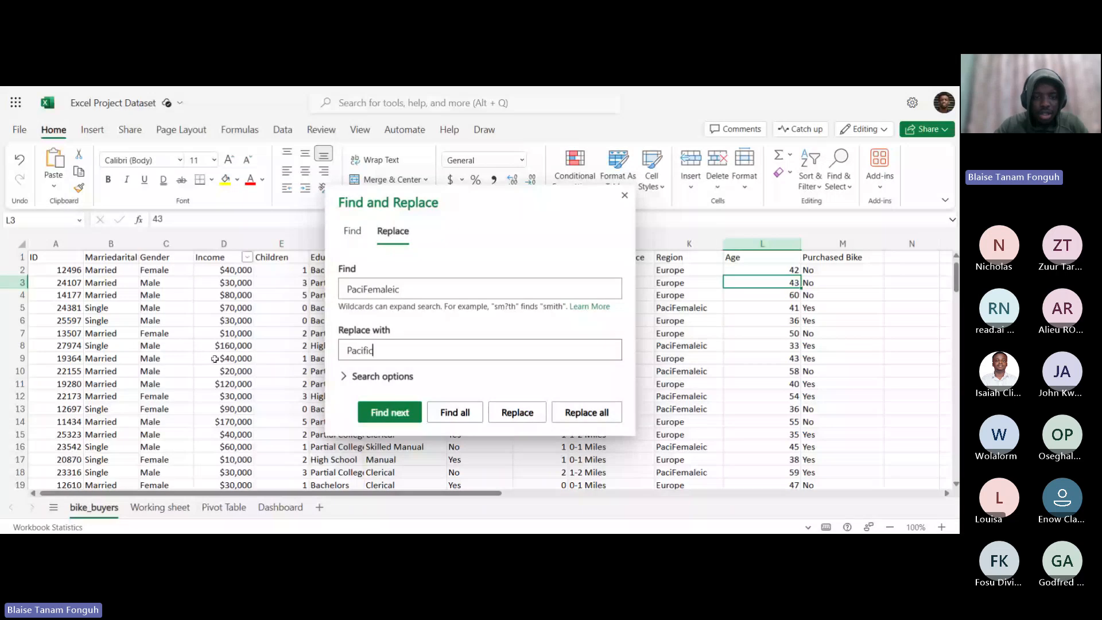
key("BackSpace")
key("BackSpace")
key("BackSpace")
type("fic")
left_click(361, 378)
left_click(422, 379)
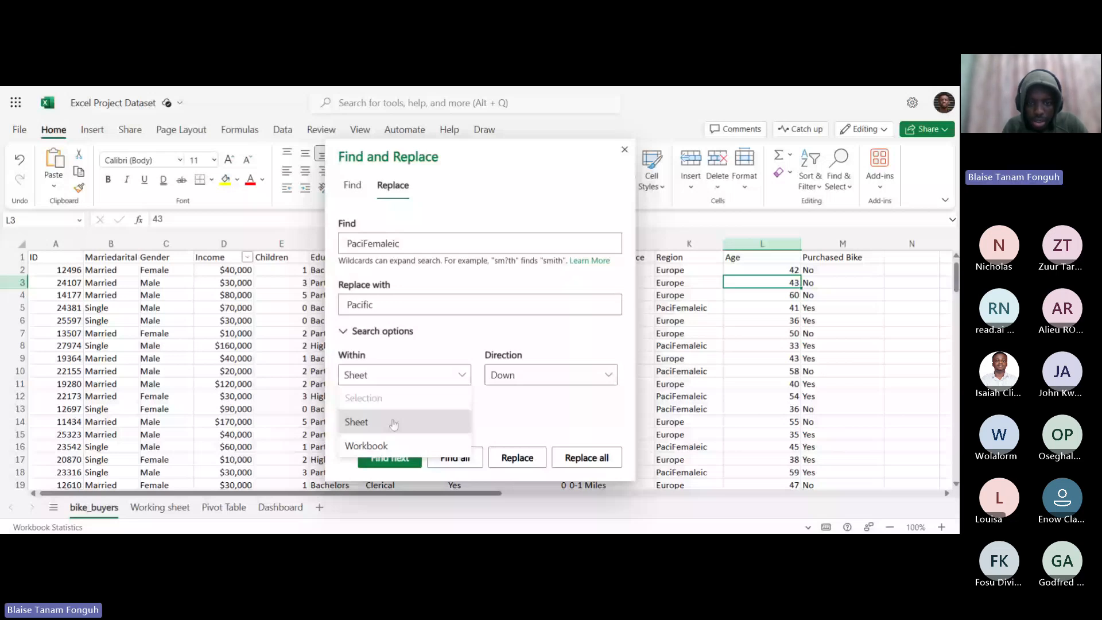
left_click(689, 243)
left_click(601, 454)
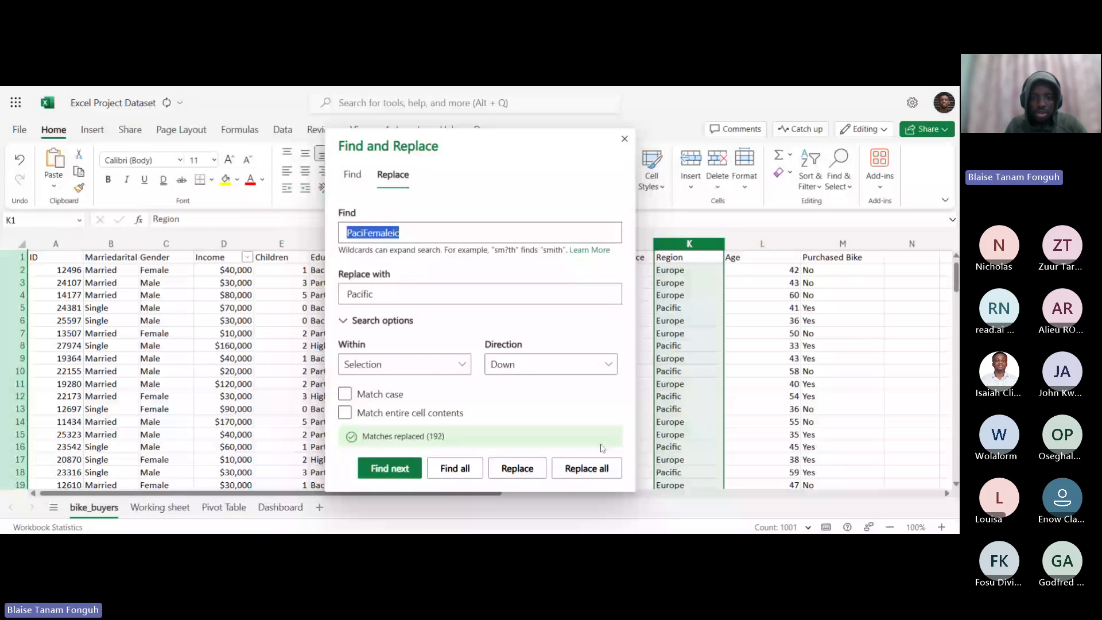
key("Escape")
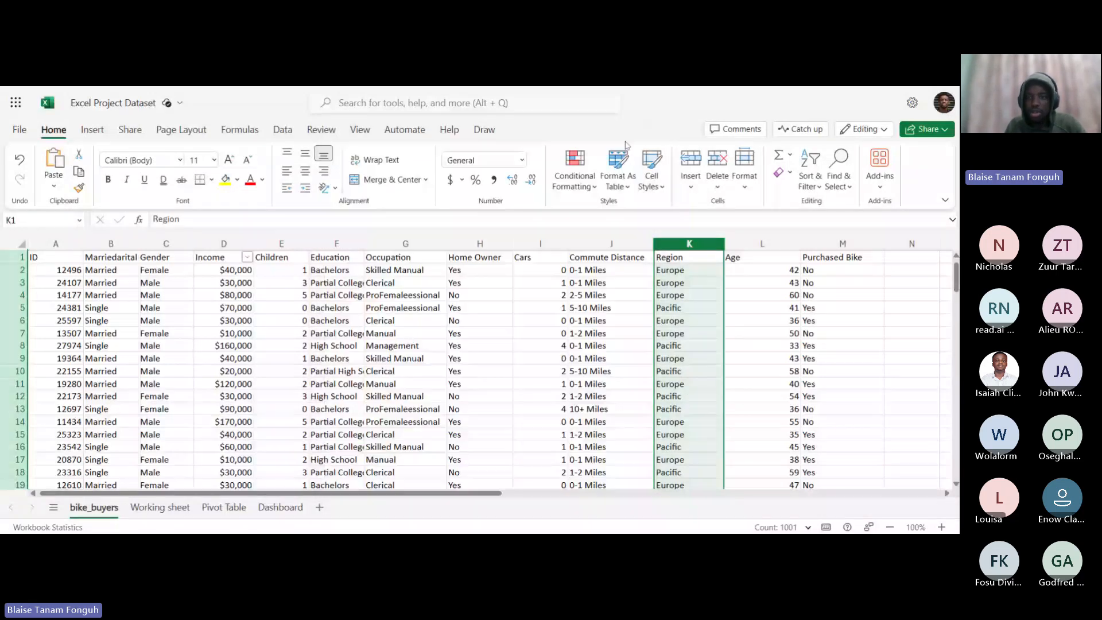
Examine the Region and Age columns and the rest of the data for remaining wrong values.
scroll(735, 335, "down", 4)
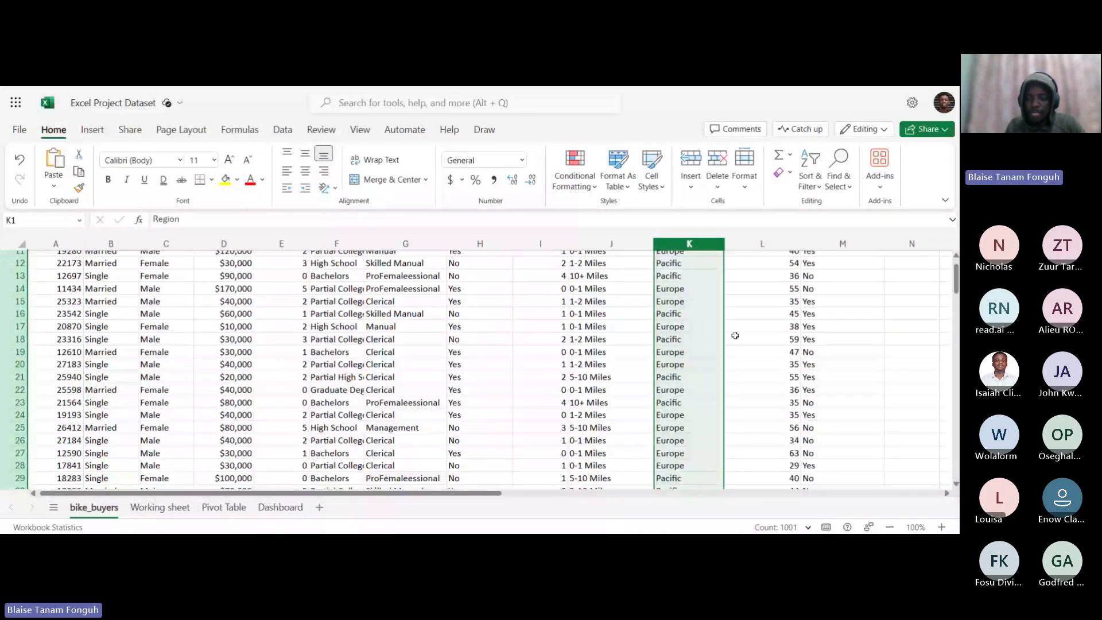
scroll(743, 298, "up", 4)
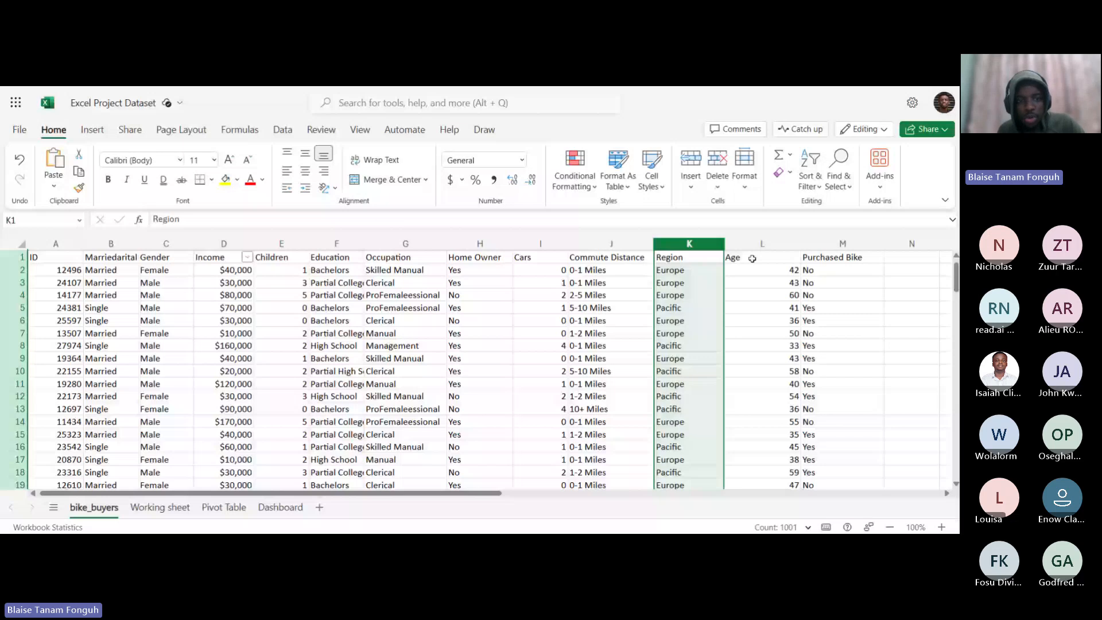
left_click(752, 258)
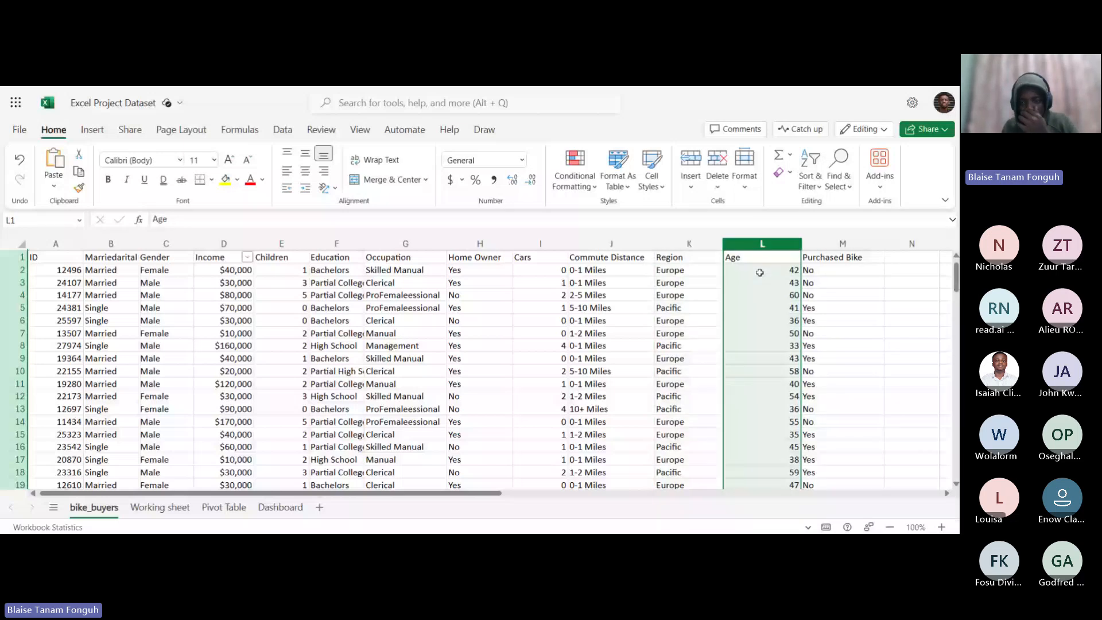
scroll(761, 273, "down", 3)
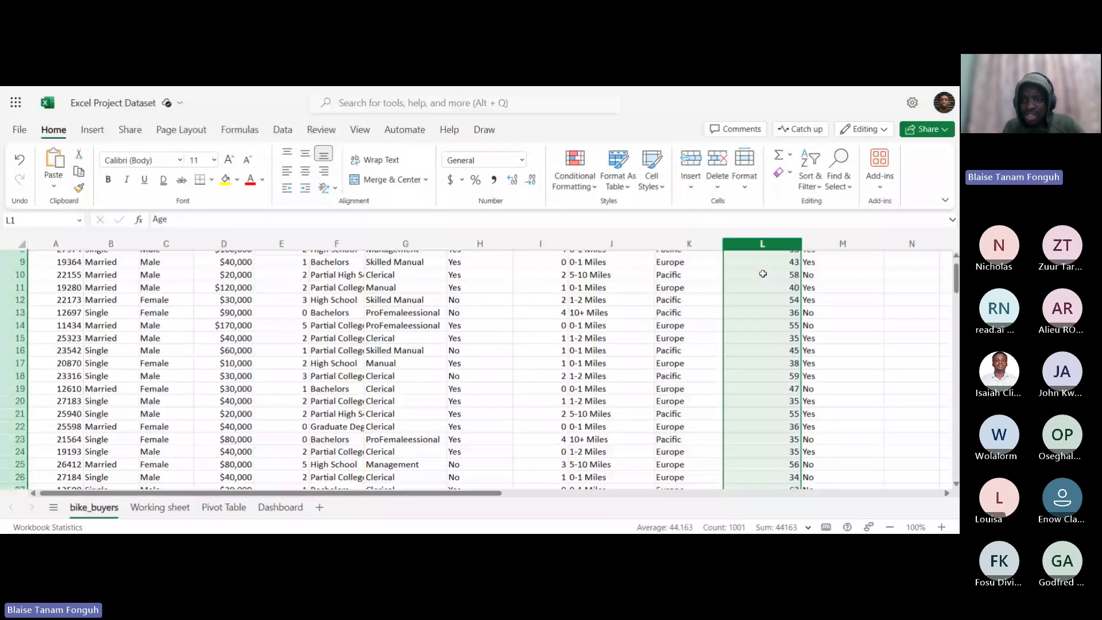
scroll(763, 273, "down", 1)
scroll(769, 278, "up", 4)
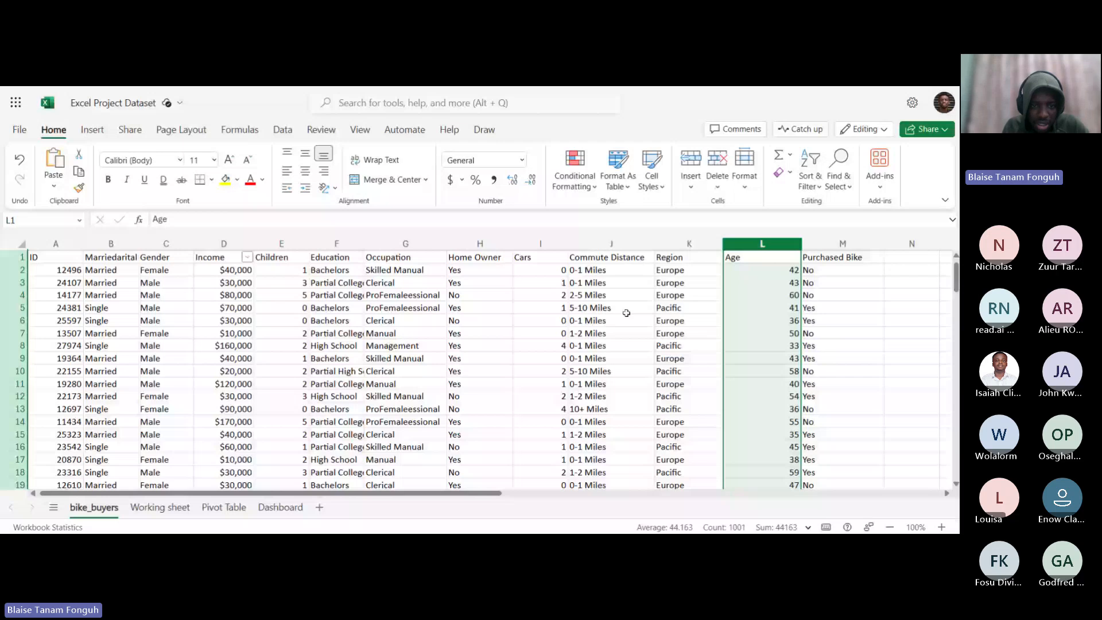
scroll(425, 361, "down", 5)
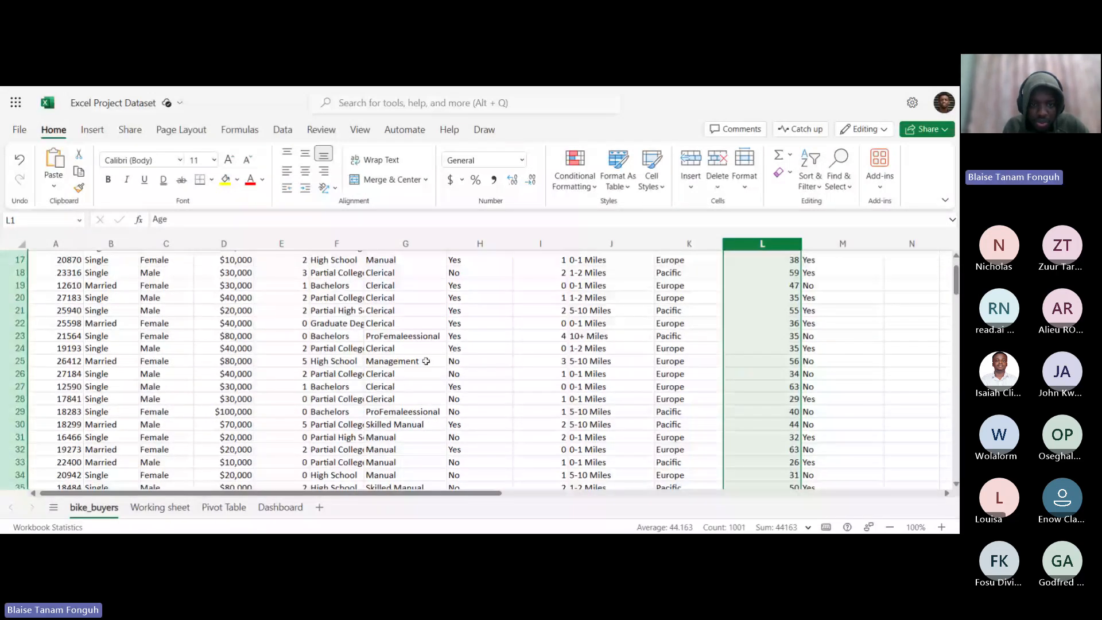
scroll(425, 361, "up", 5)
Select the whole Occupation column, open Find and Replace, and move the dialog clear of that column.
left_click(410, 257)
left_click(407, 241)
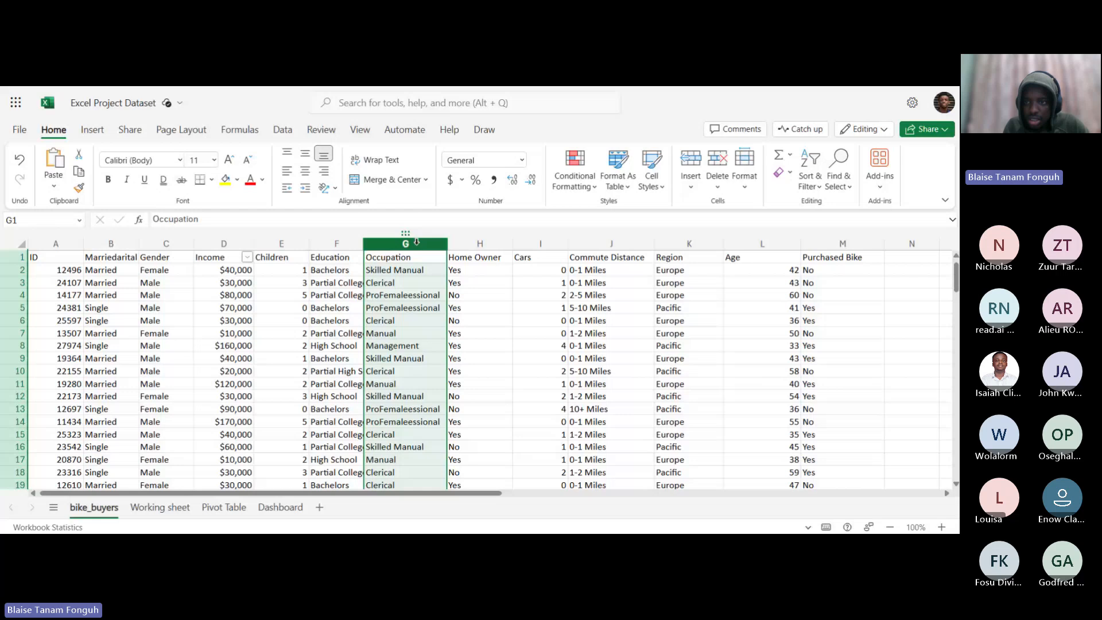
left_click(841, 185)
left_click(851, 228)
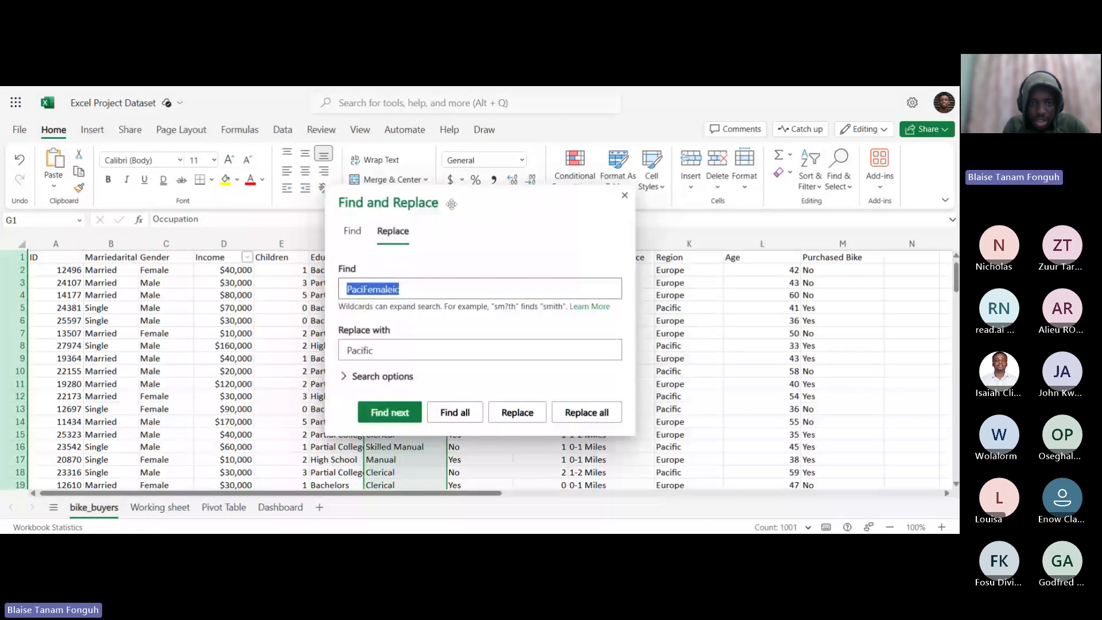
left_click_drag(452, 204, 142, 191)
Copy the text ProFemaleessional from cell G4 and paste it as the text to find.
left_click(427, 292)
double_click(427, 291)
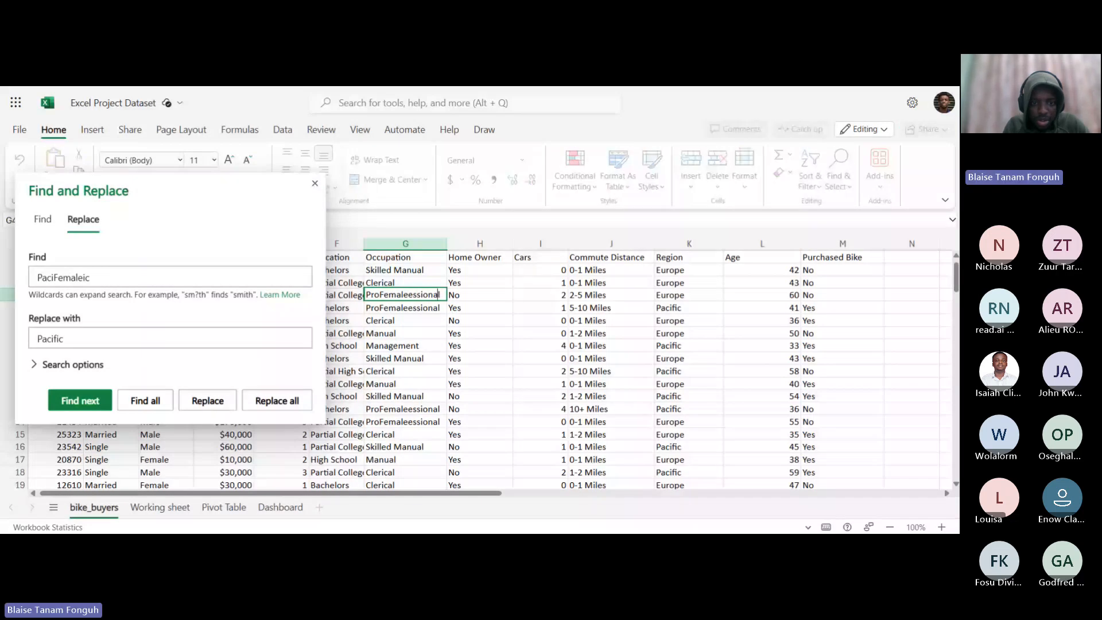
key("Escape")
left_click_drag(441, 295, 412, 294)
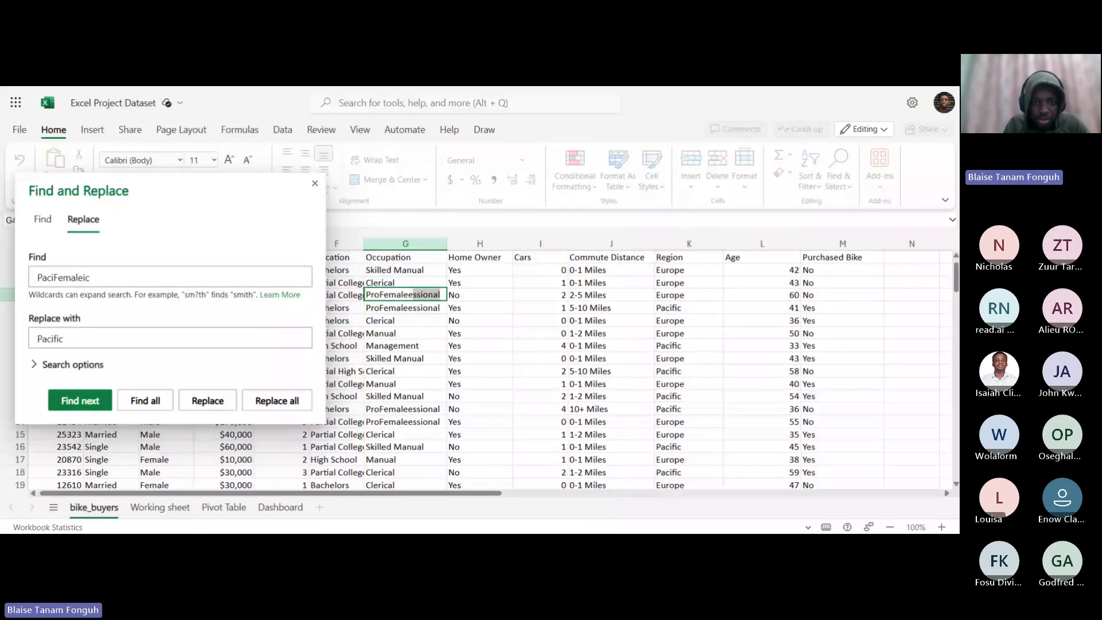
double_click(413, 295)
key("ctrl+c")
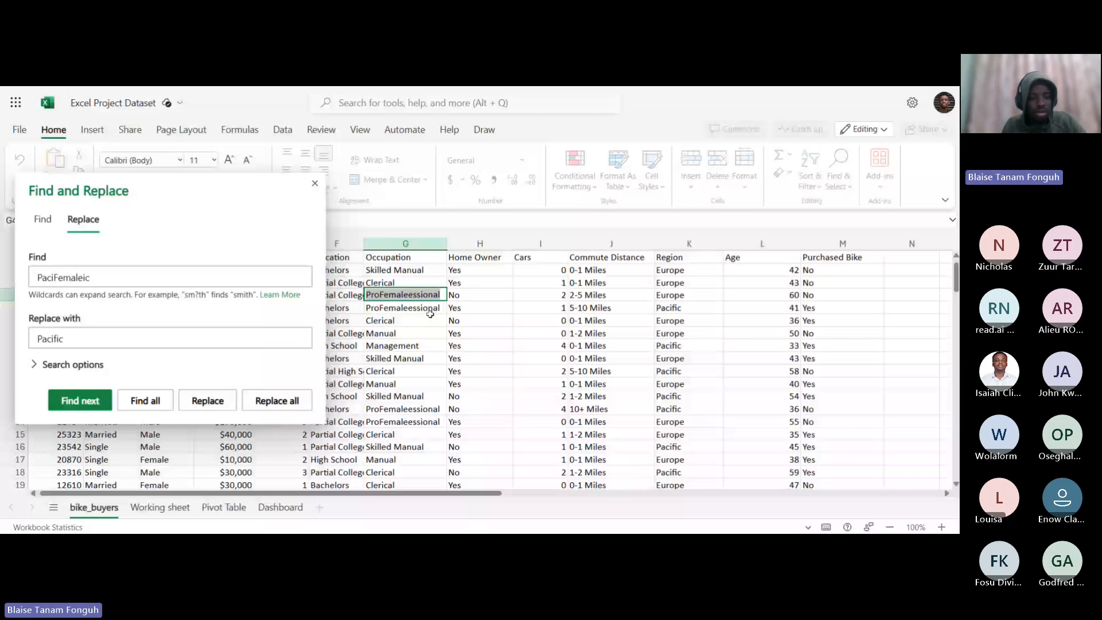
double_click(115, 277)
key("ctrl+v")
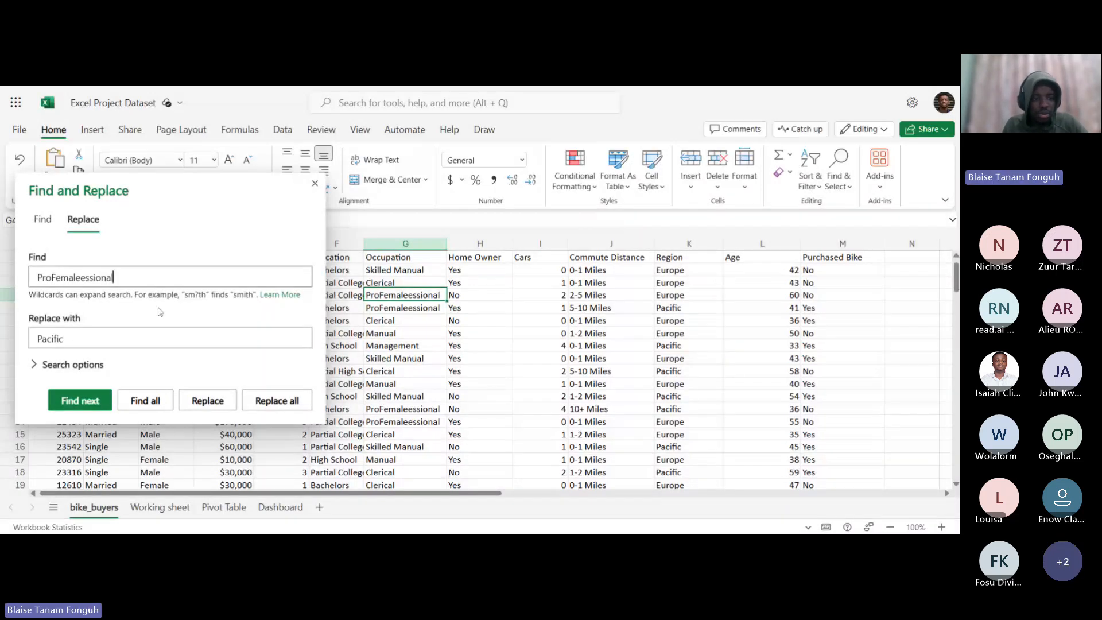
Replace all occurrences of ProFemaleessional with Professional and close the Find and Replace dialog.
left_click(64, 338)
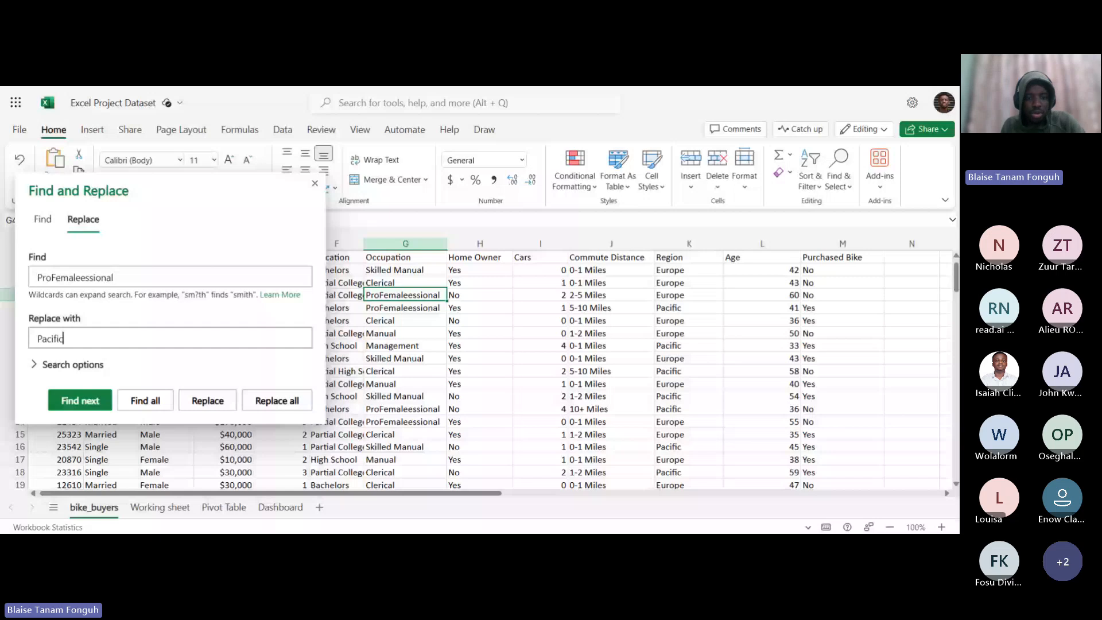
key("ctrl+a")
key("BackSpace")
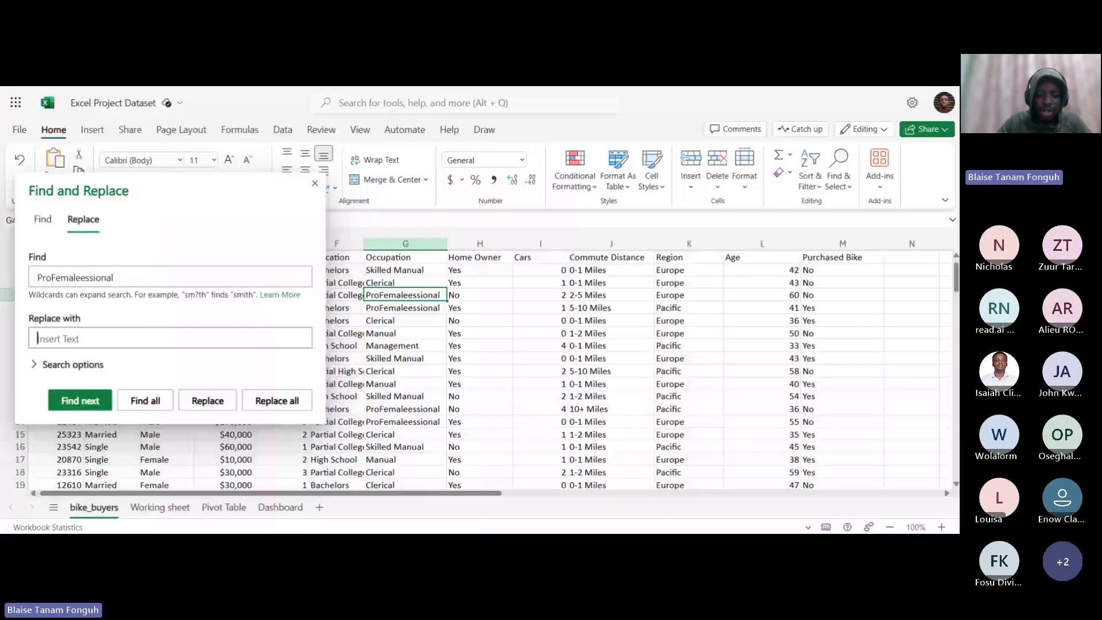
type("Prof")
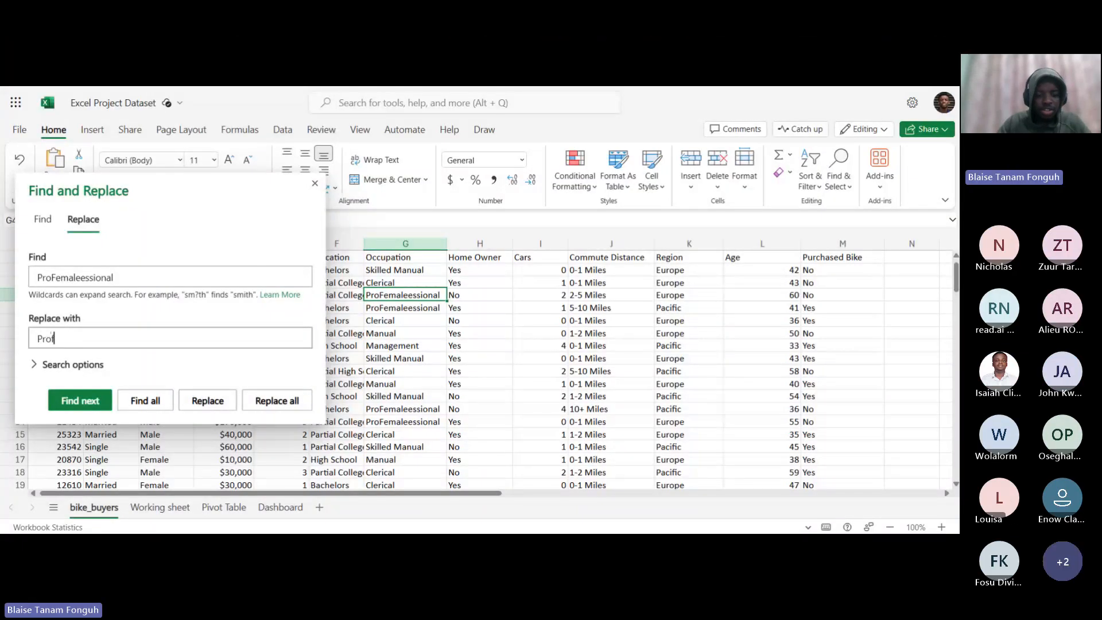
type("essional")
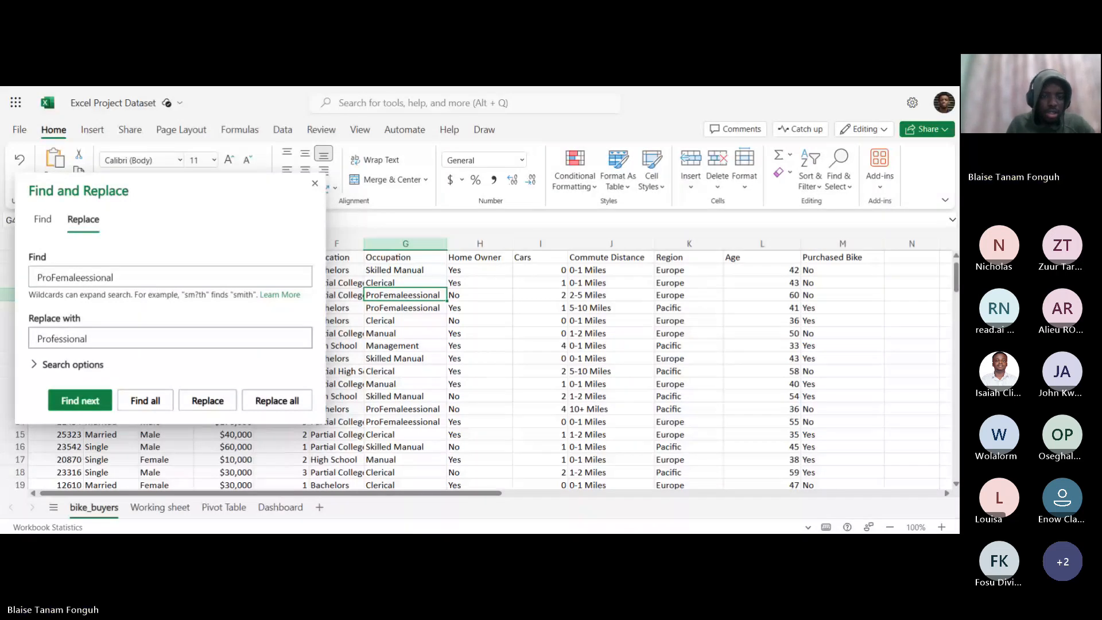
left_click(277, 401)
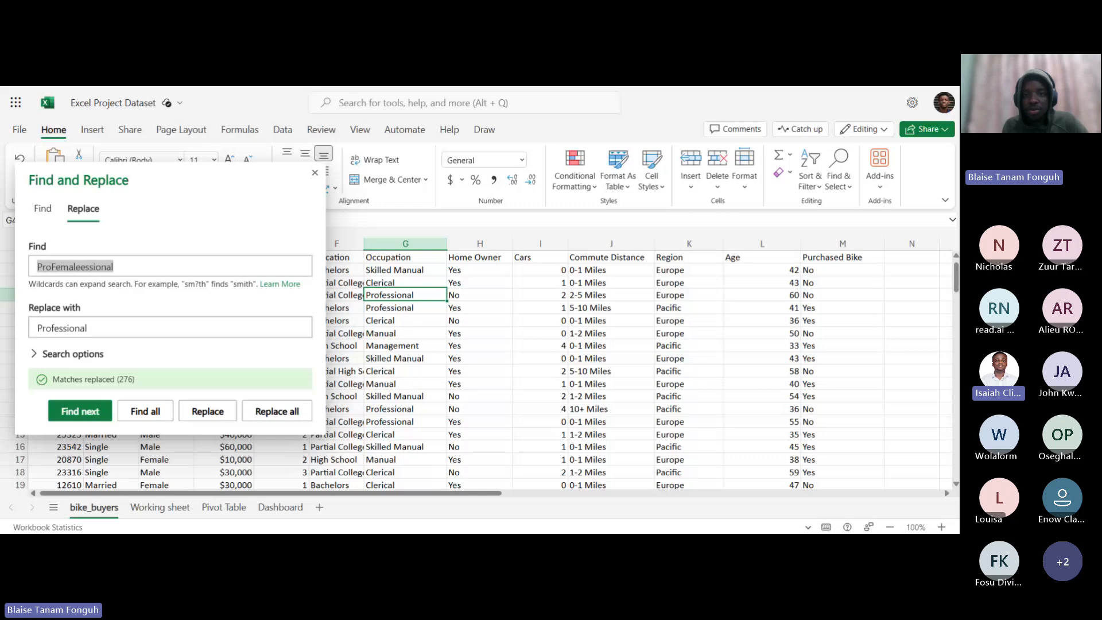
key("alt+Tab")
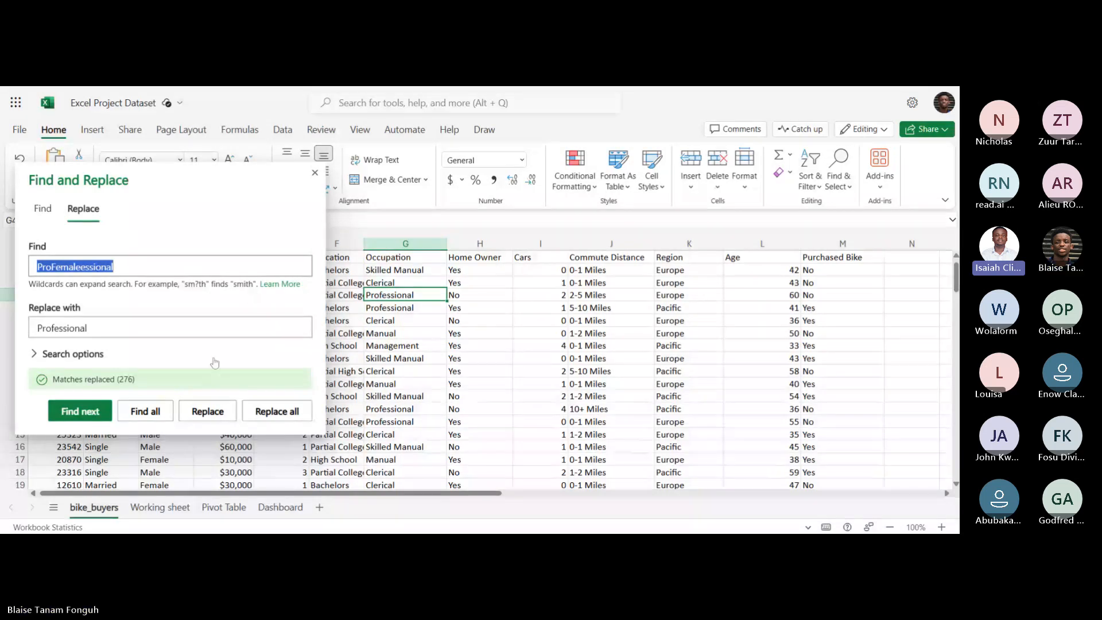
left_click(314, 173)
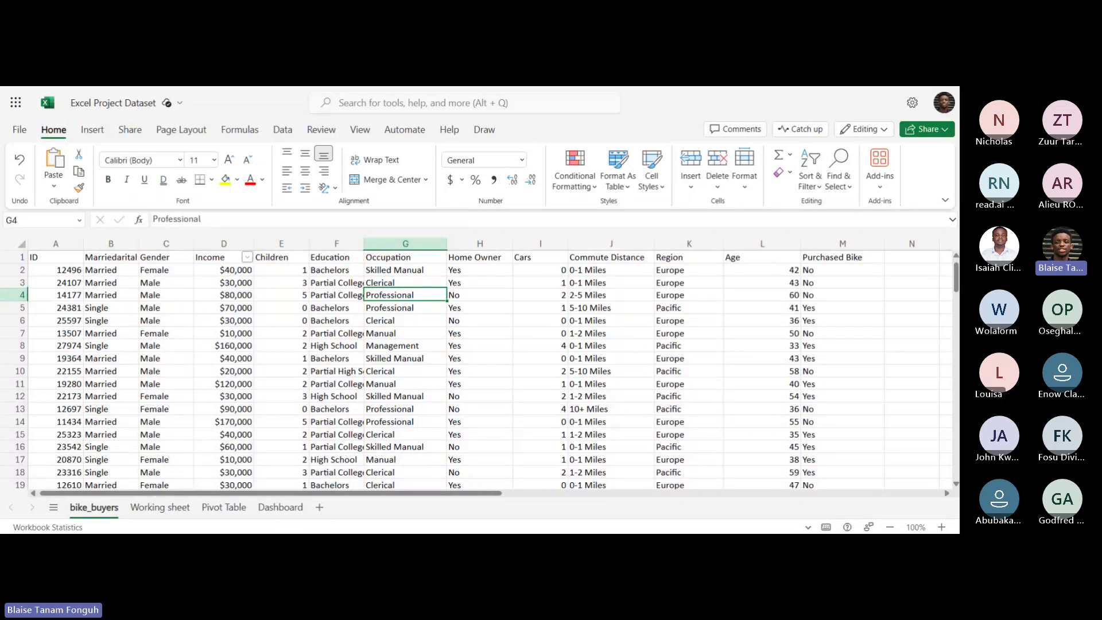
Insert a new column between the Age and Purchased Bike columns.
left_click(767, 244)
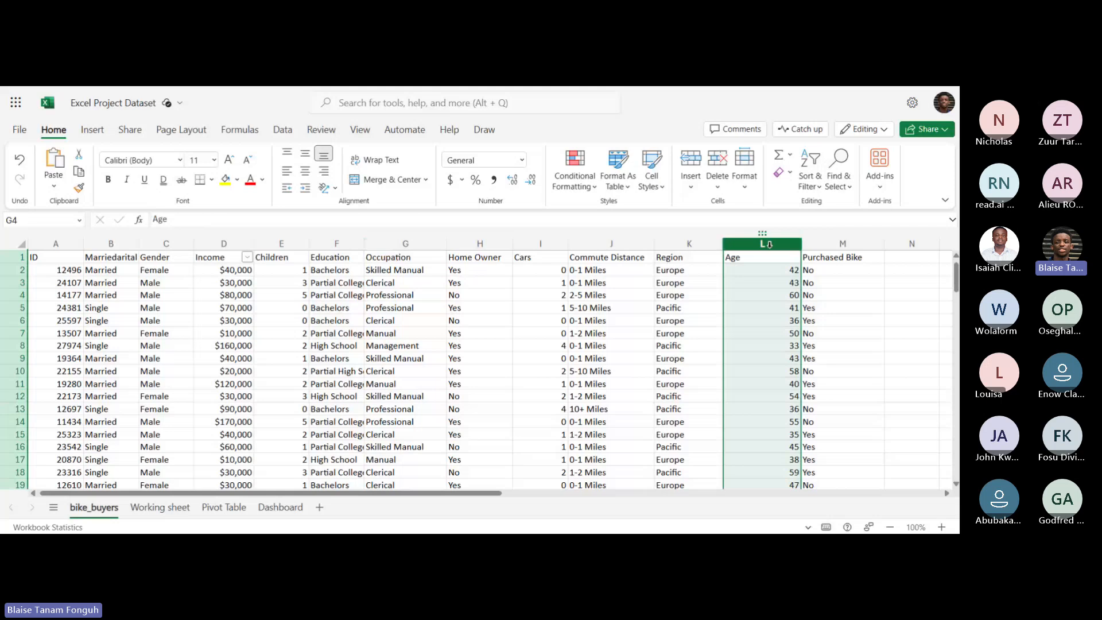
right_click(769, 244)
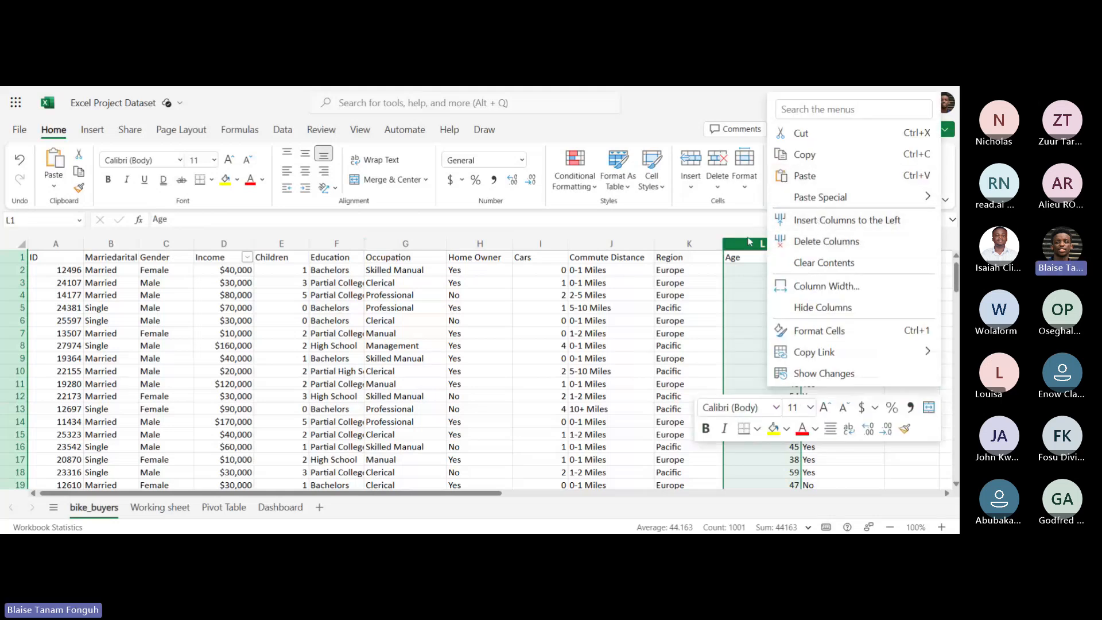
key("Escape")
left_click(828, 243)
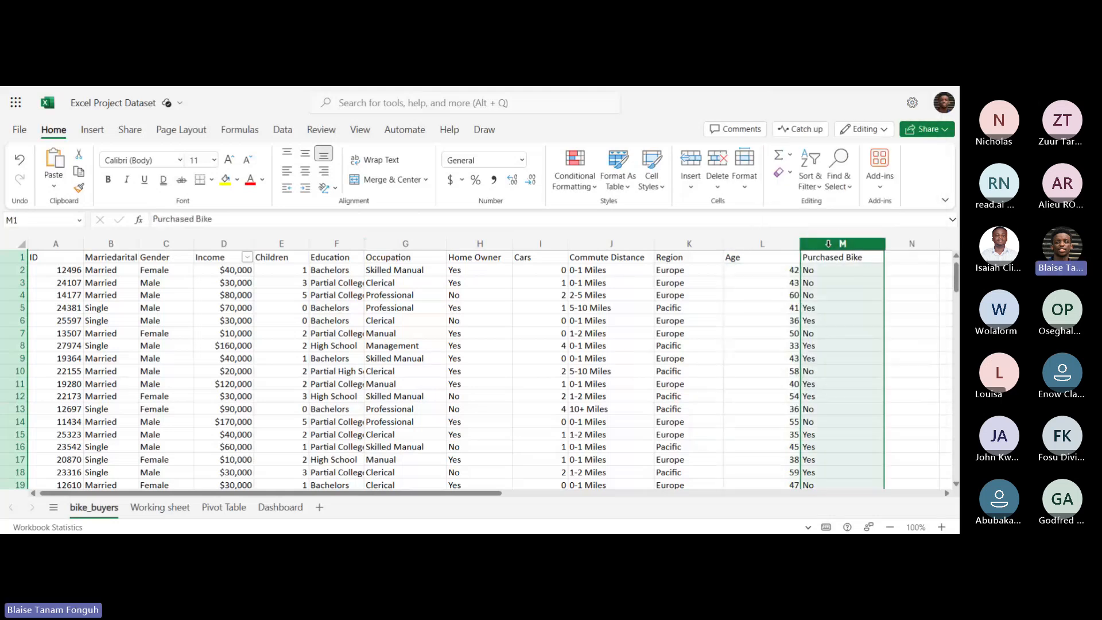
right_click(828, 243)
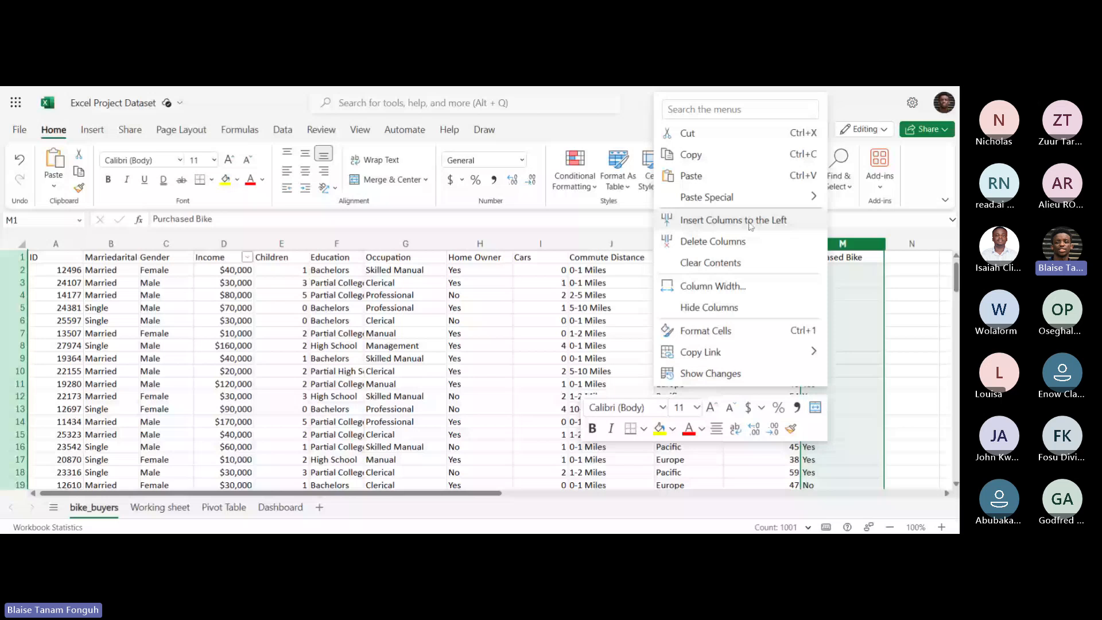
left_click(750, 221)
Enter the header Age-brackets in cell M1 of the new column.
type("Ag")
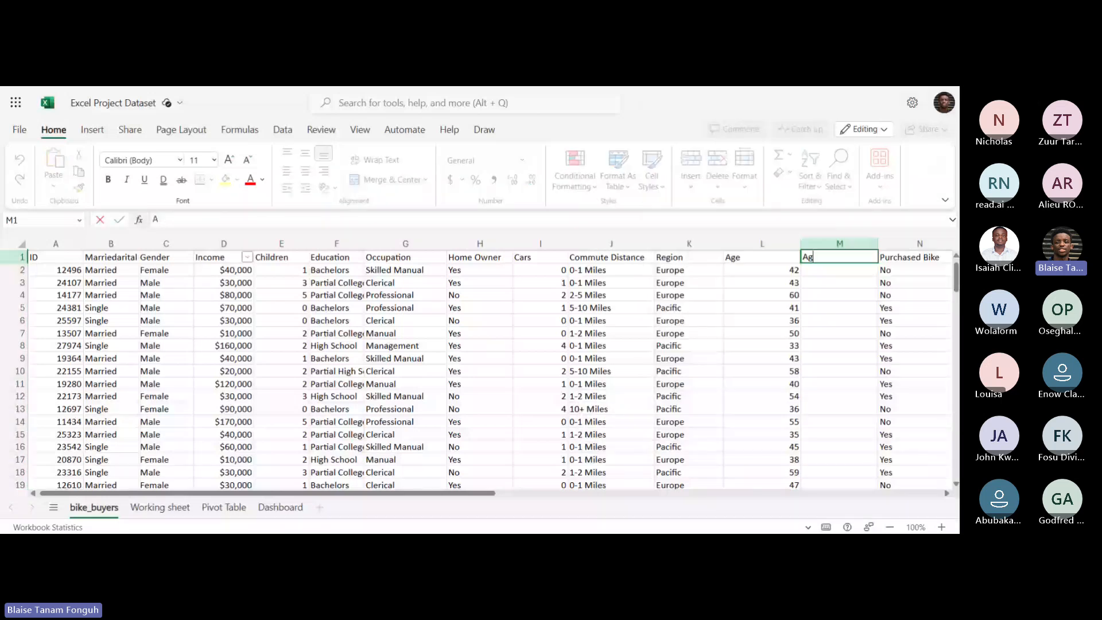
type("e bracc")
key("BackSpace")
type("kets")
key("BackSpace")
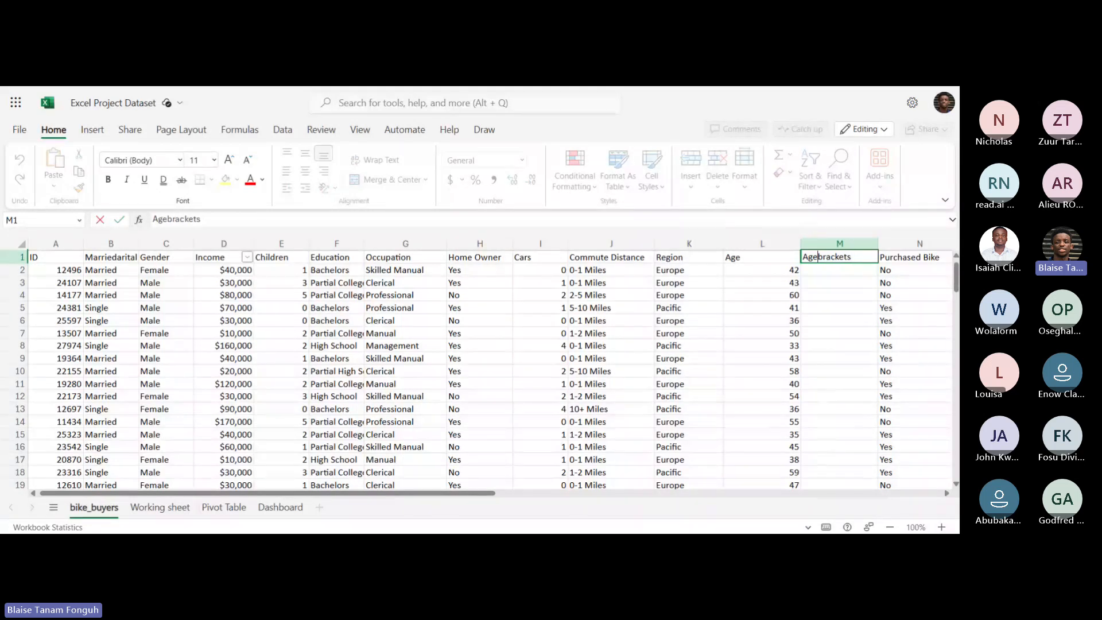
type("-")
key("BackSpace")
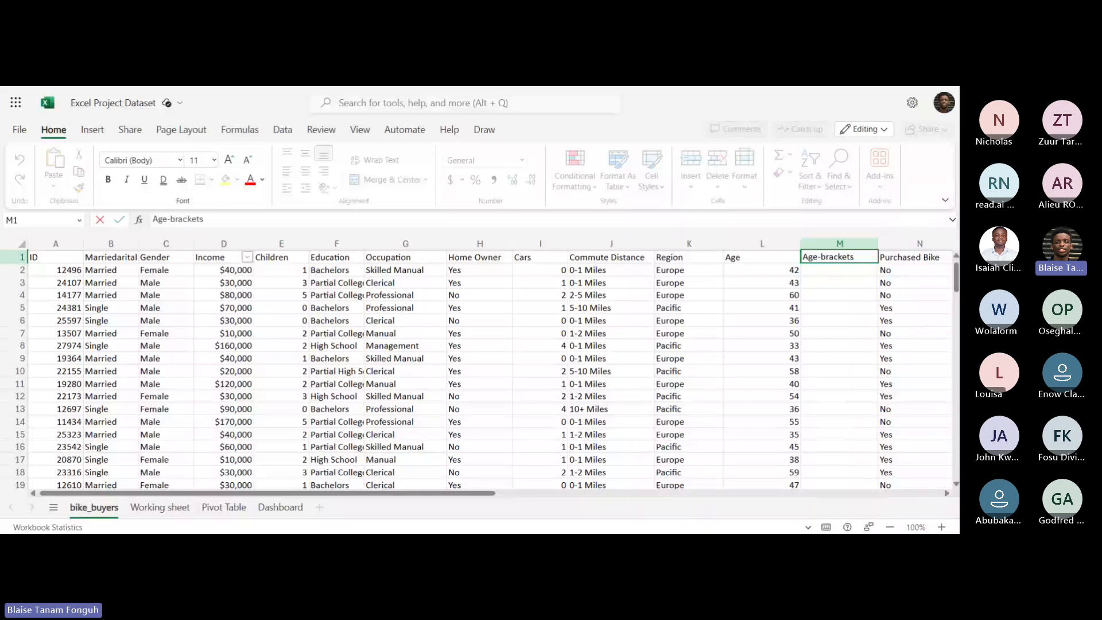
left_click(844, 266)
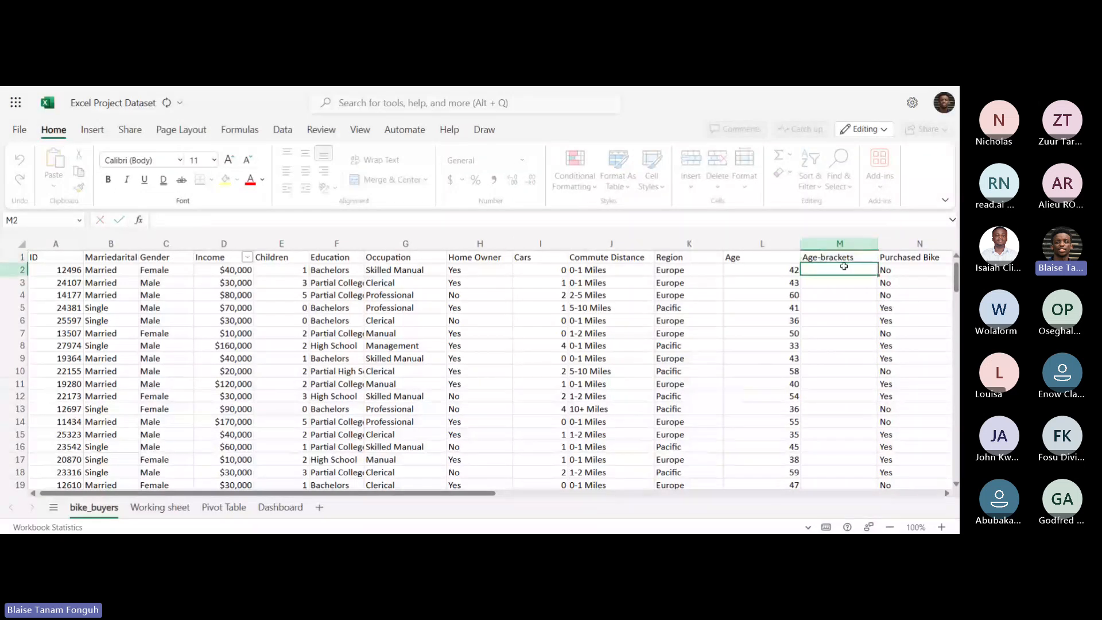
left_click(825, 258)
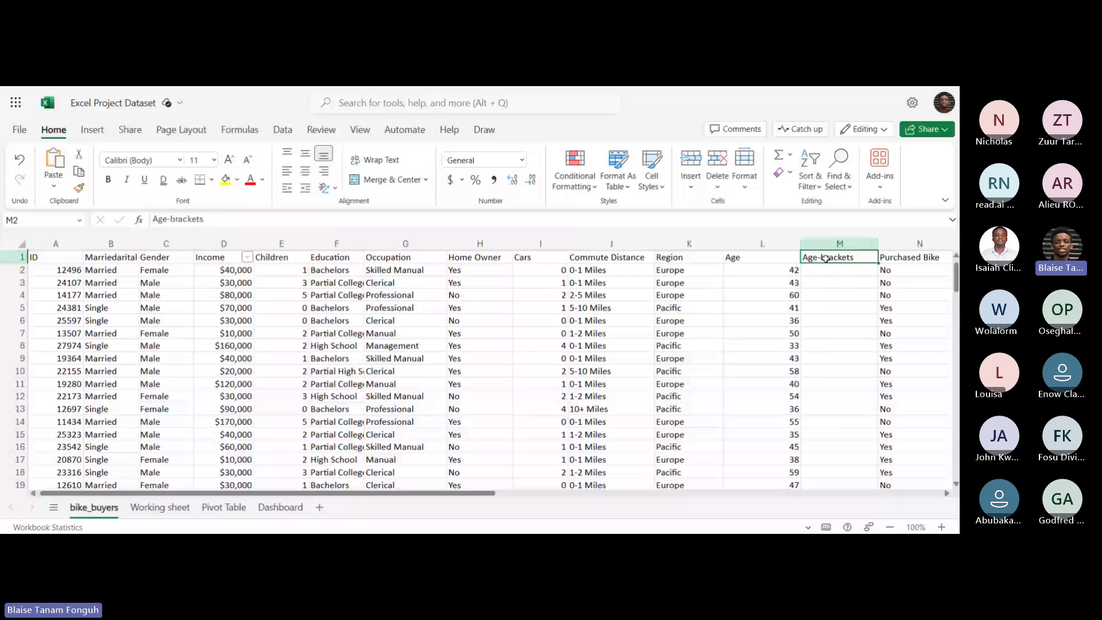
Start an IF formula in cell M2 that tests whether the age in L2 is less than 31.
double_click(821, 268)
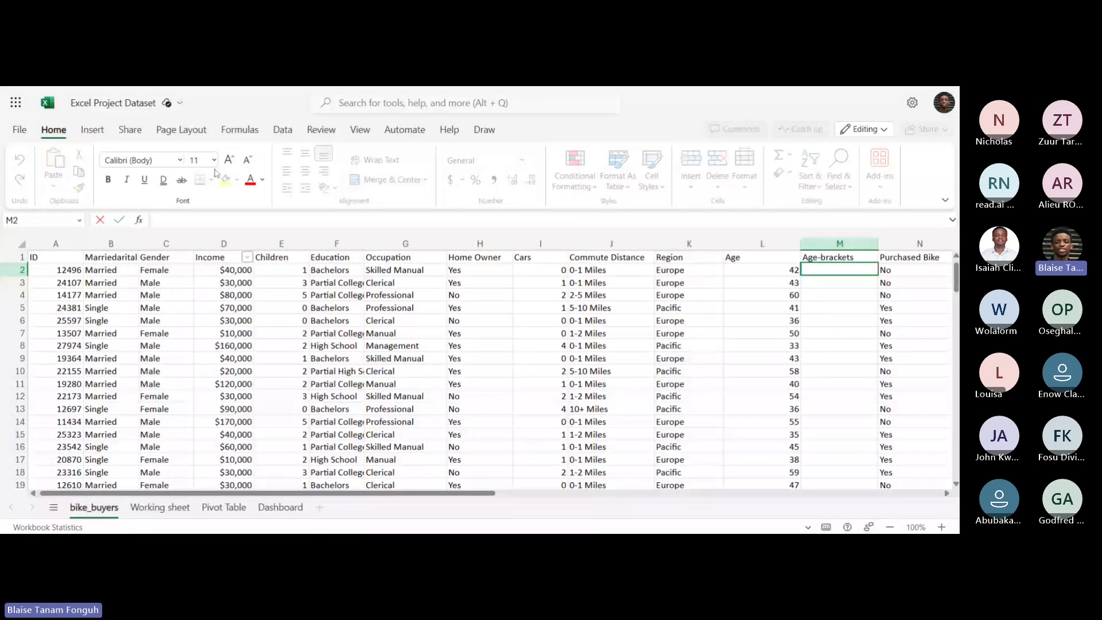
left_click(235, 127)
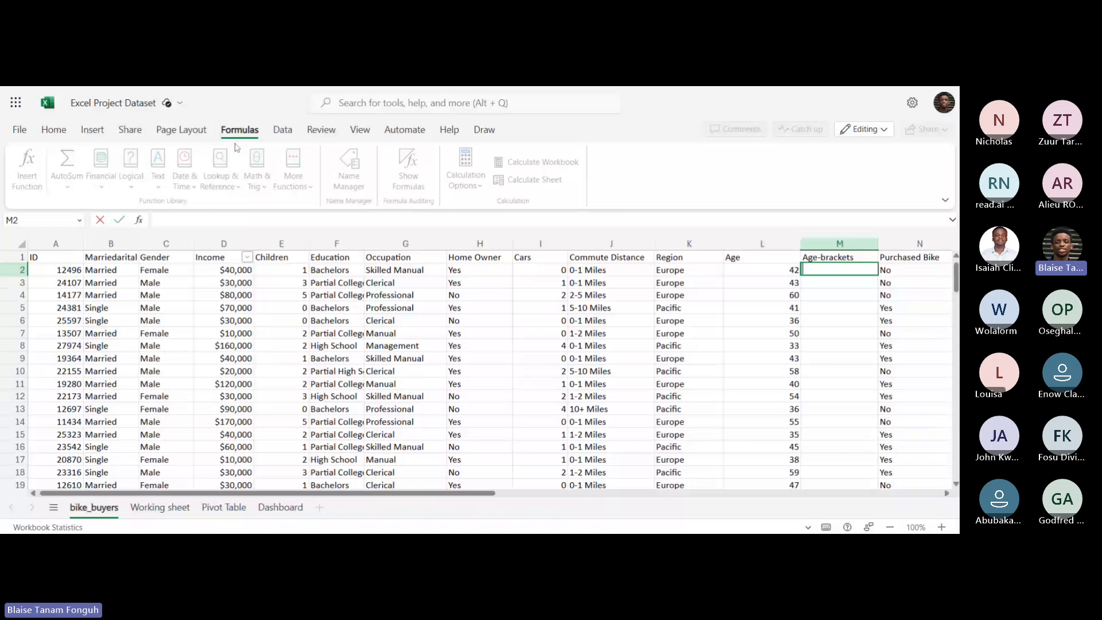
left_click(92, 130)
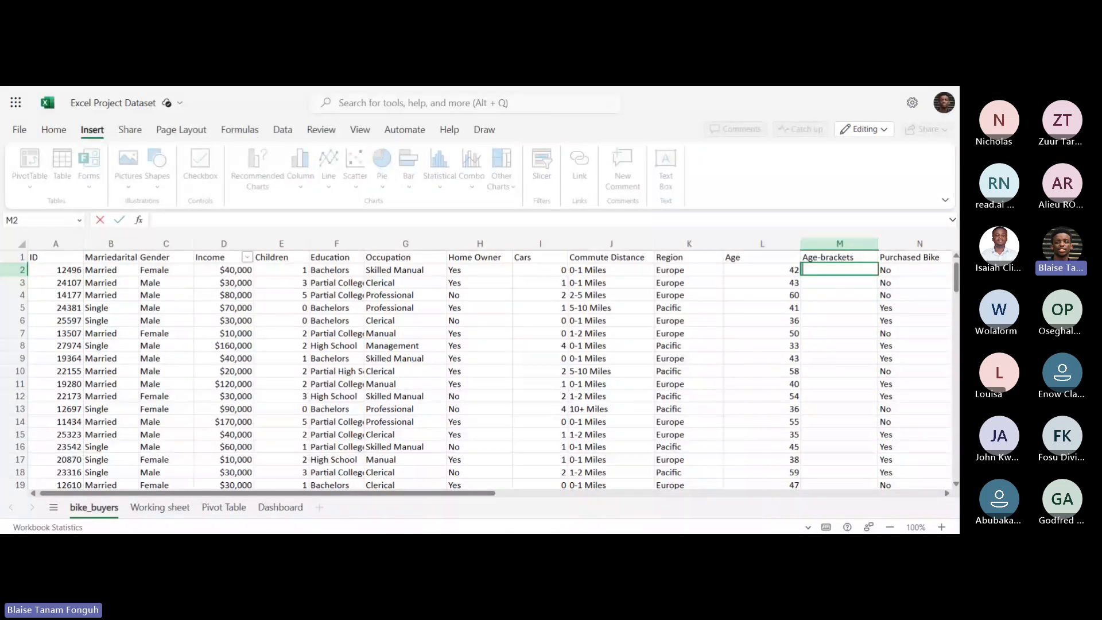
type("=IF")
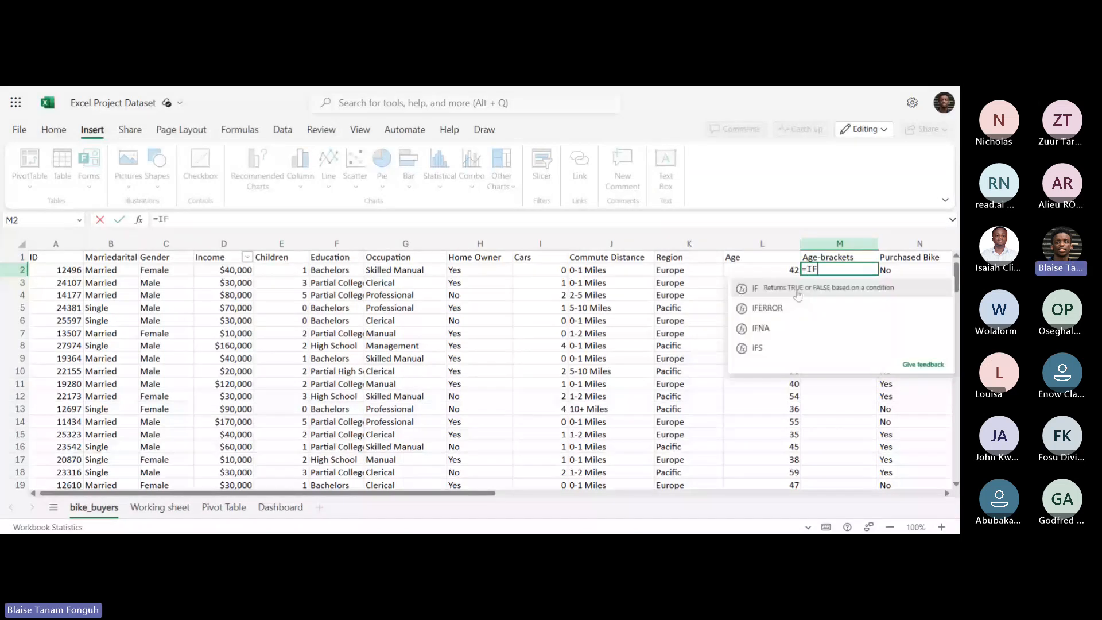
left_click(798, 290)
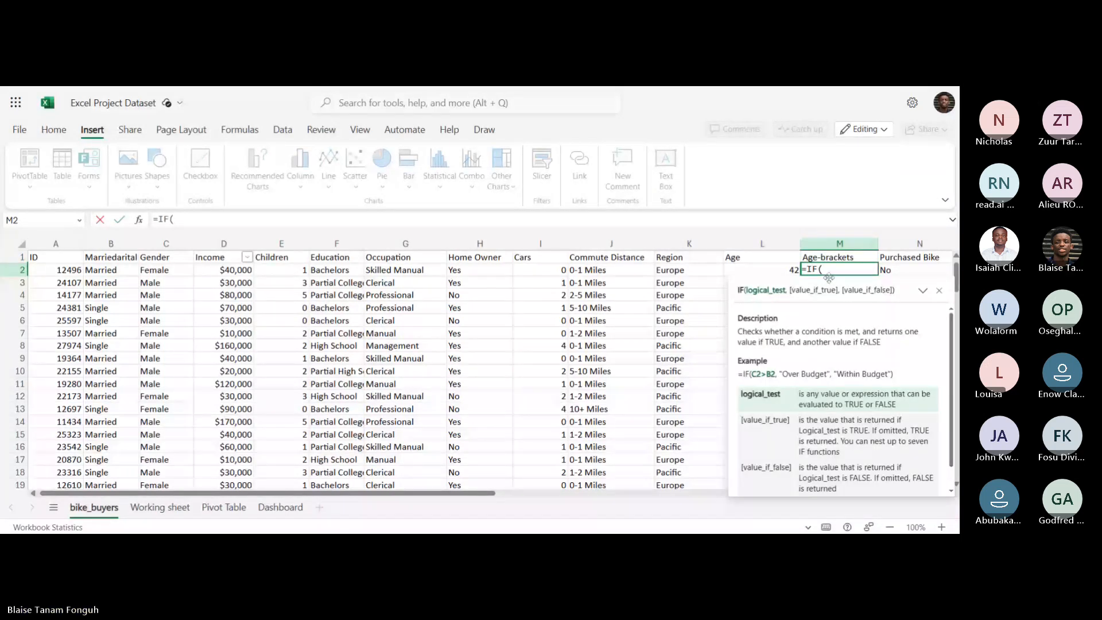
left_click(769, 270)
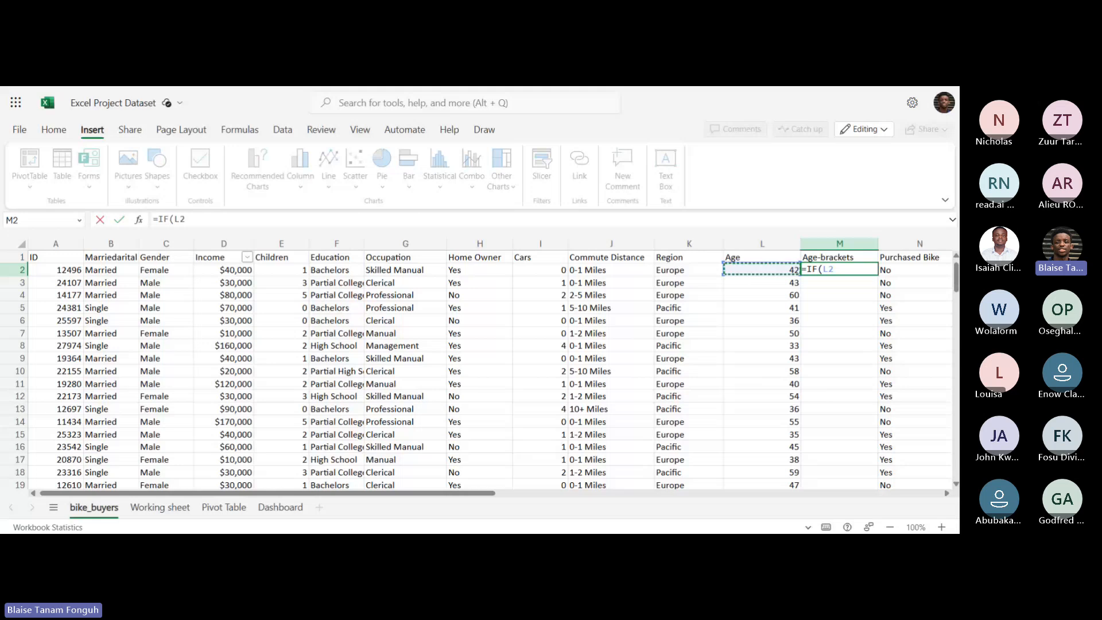
type(">")
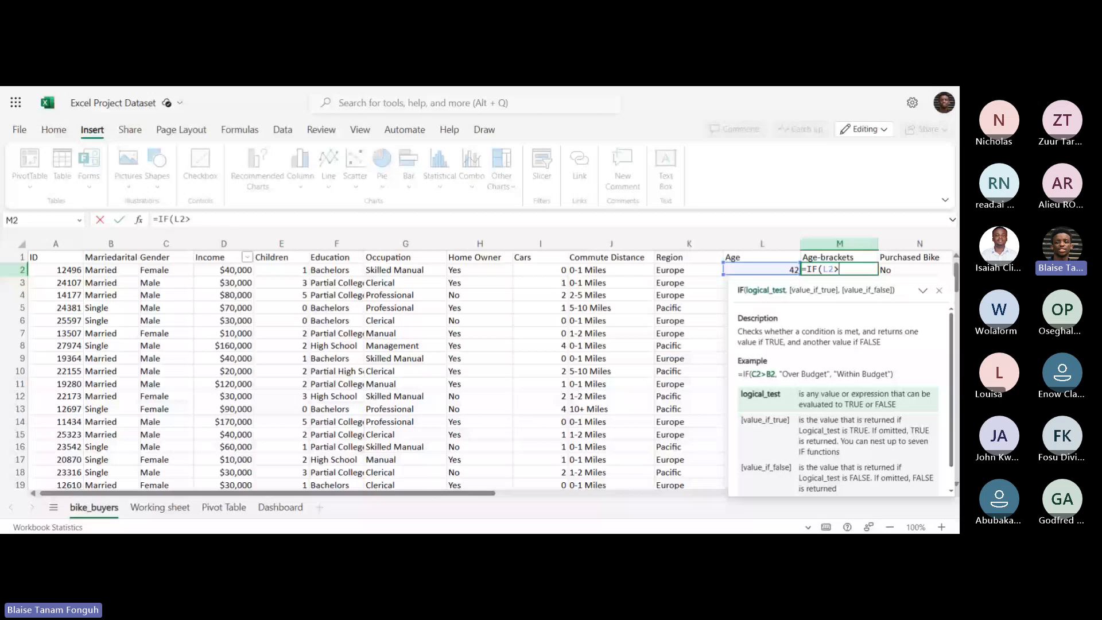
key("BackSpace")
type("<31,\"")
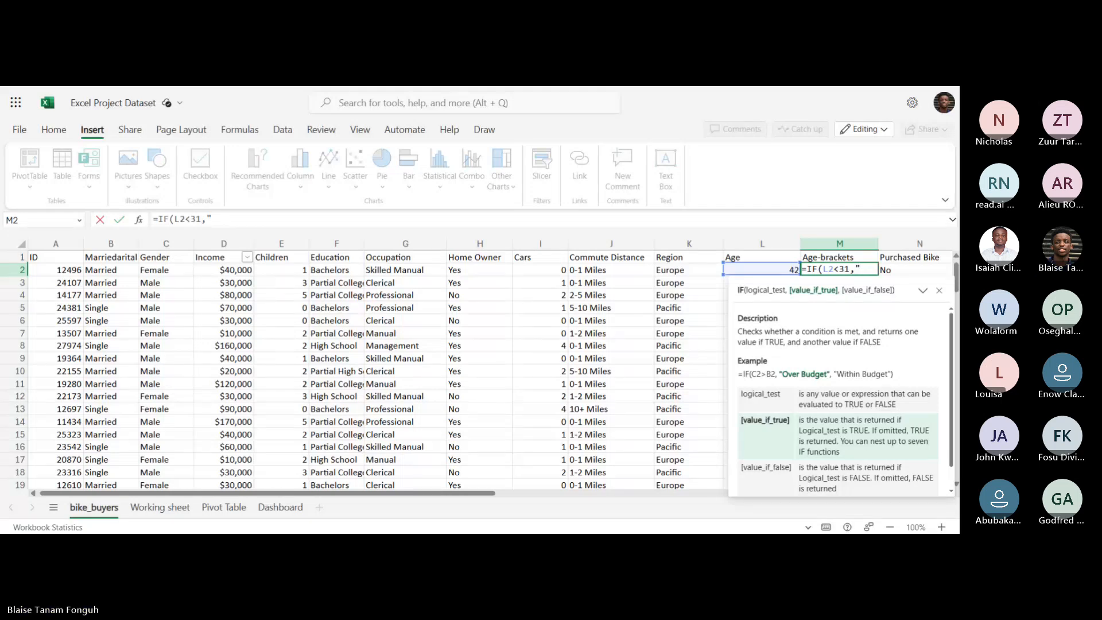
Set "Youth" as the IF formula's true result and enter it as =IF(L2<31,"Youth").
type("Yo")
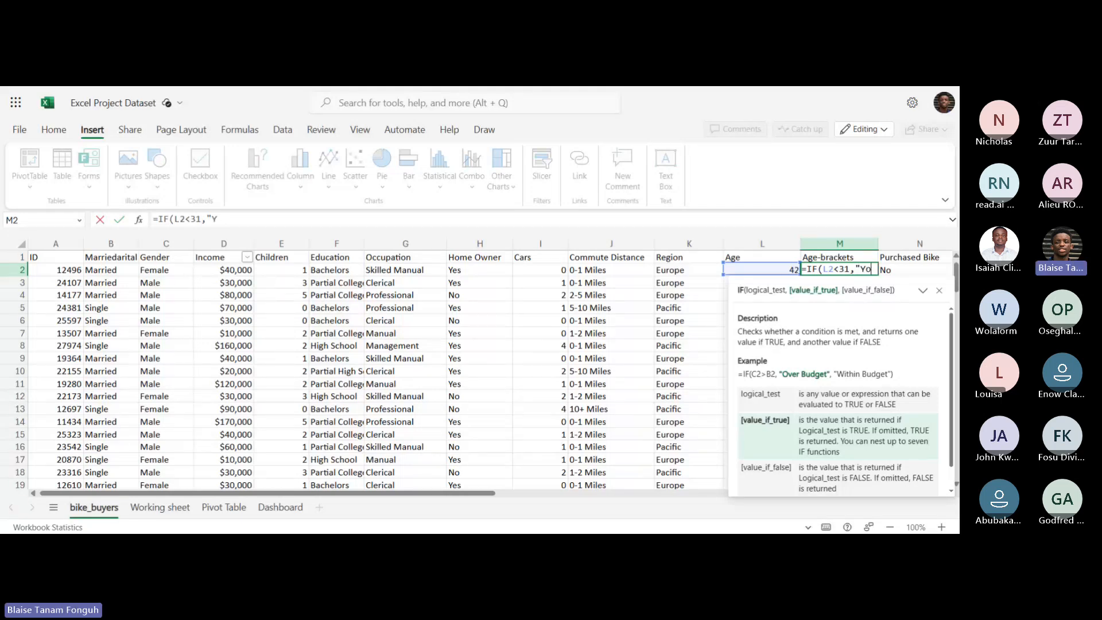
type("uth\"")
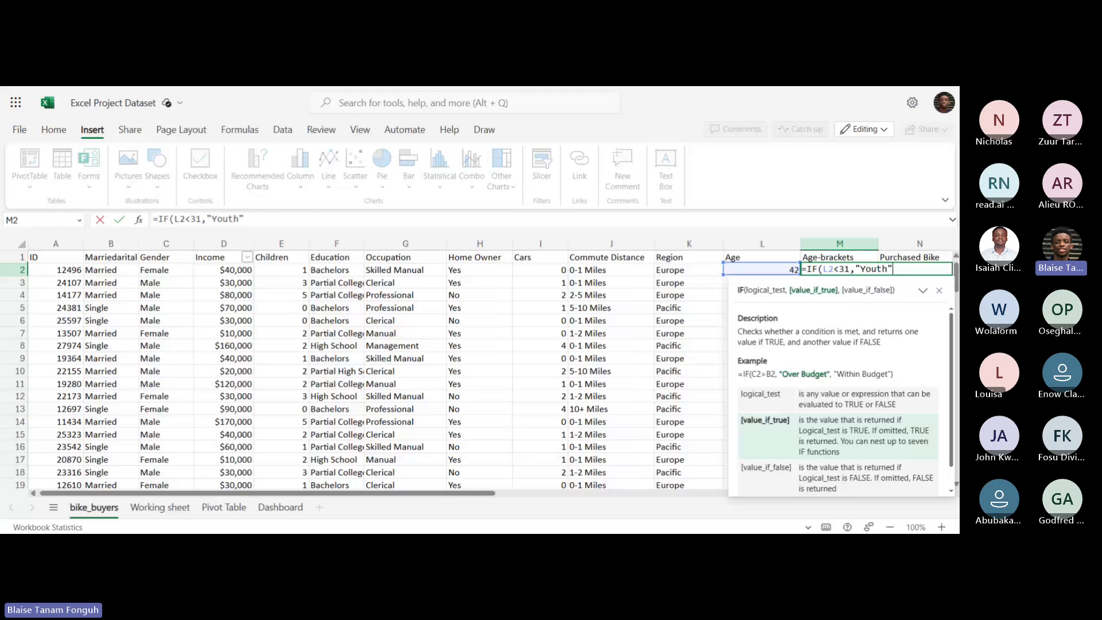
type(",")
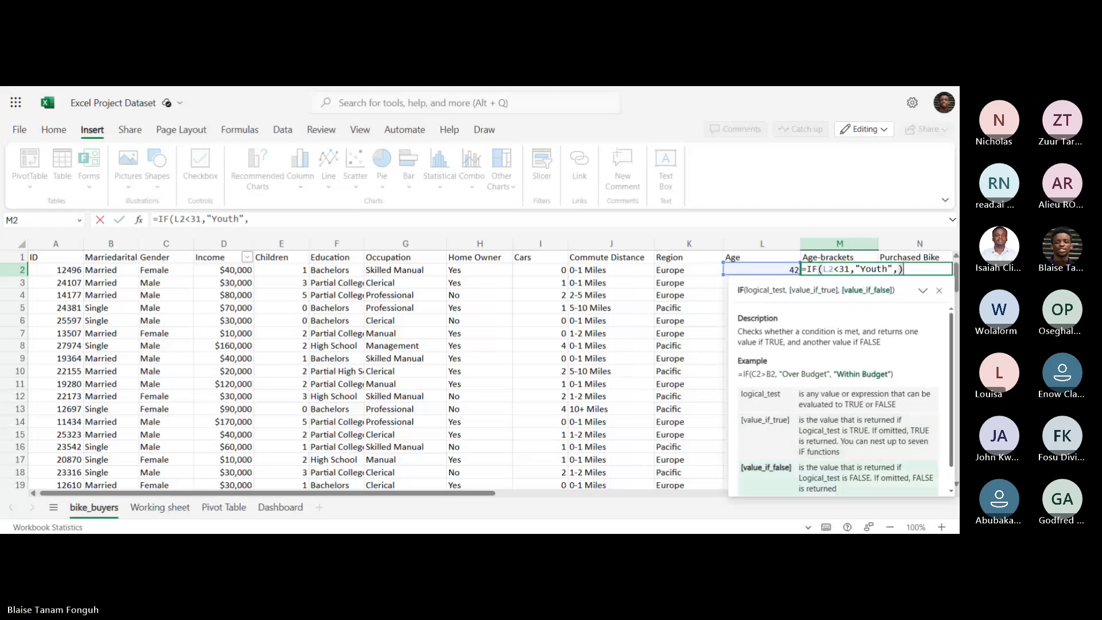
left_click(939, 290)
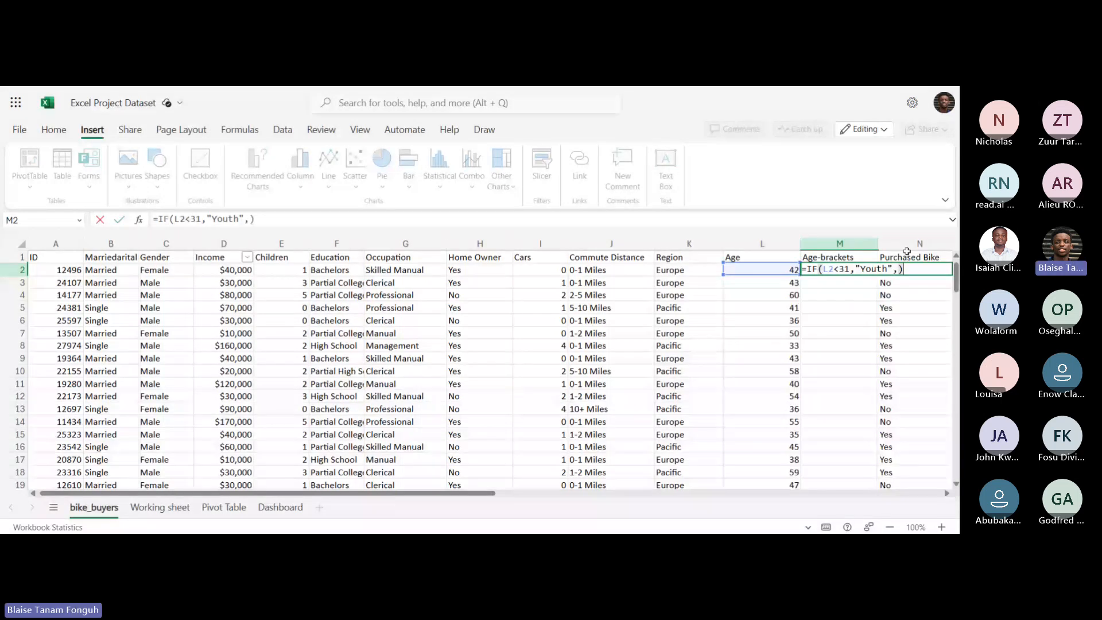
key("BackSpace")
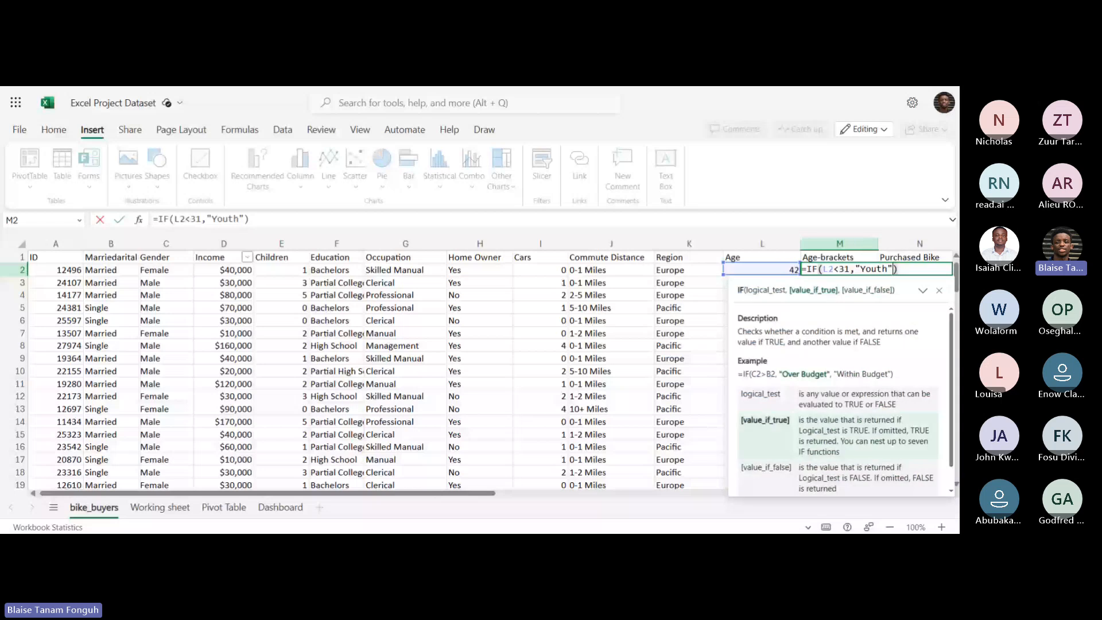
key("Return")
Add "invalid" as the false result of the IF formula in M2, making it =IF(L2<31,"Youth","invalid").
double_click(855, 270)
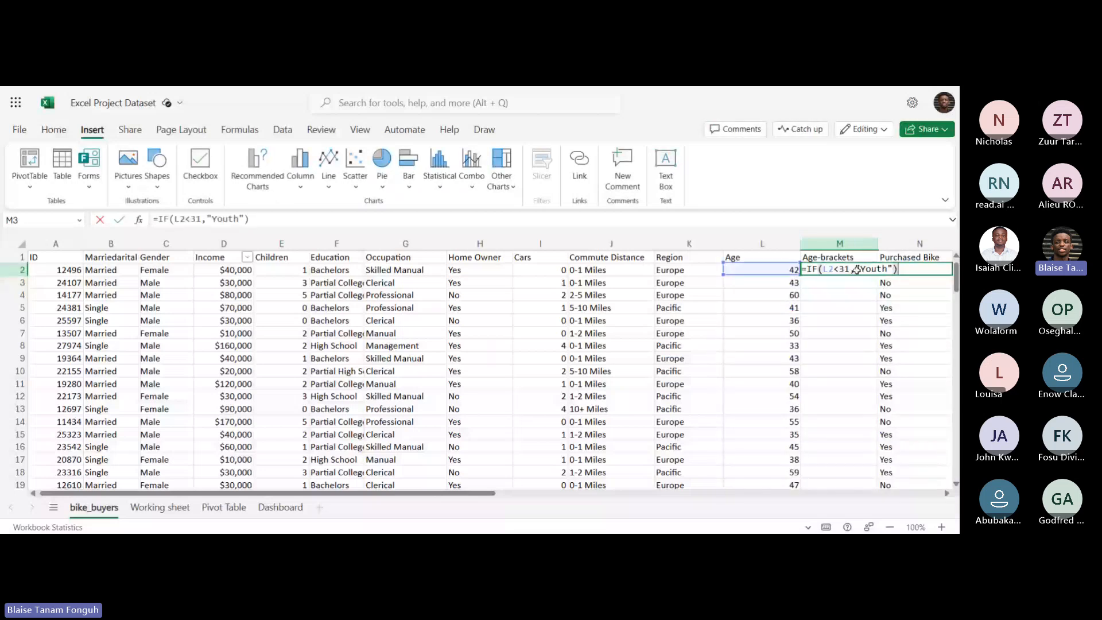
key("Left")
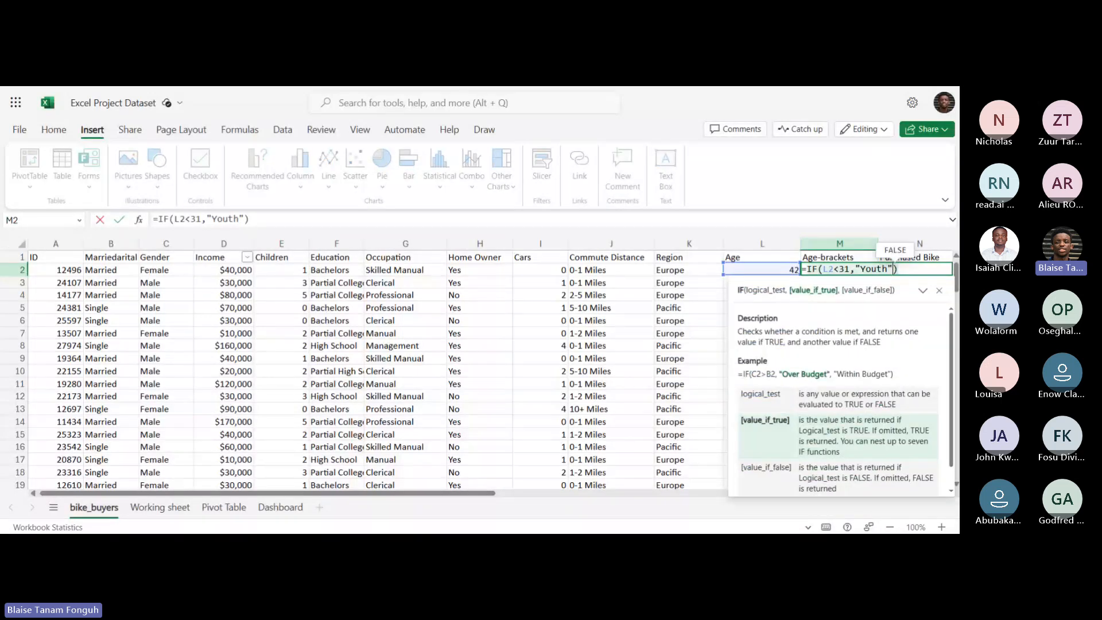
type(",")
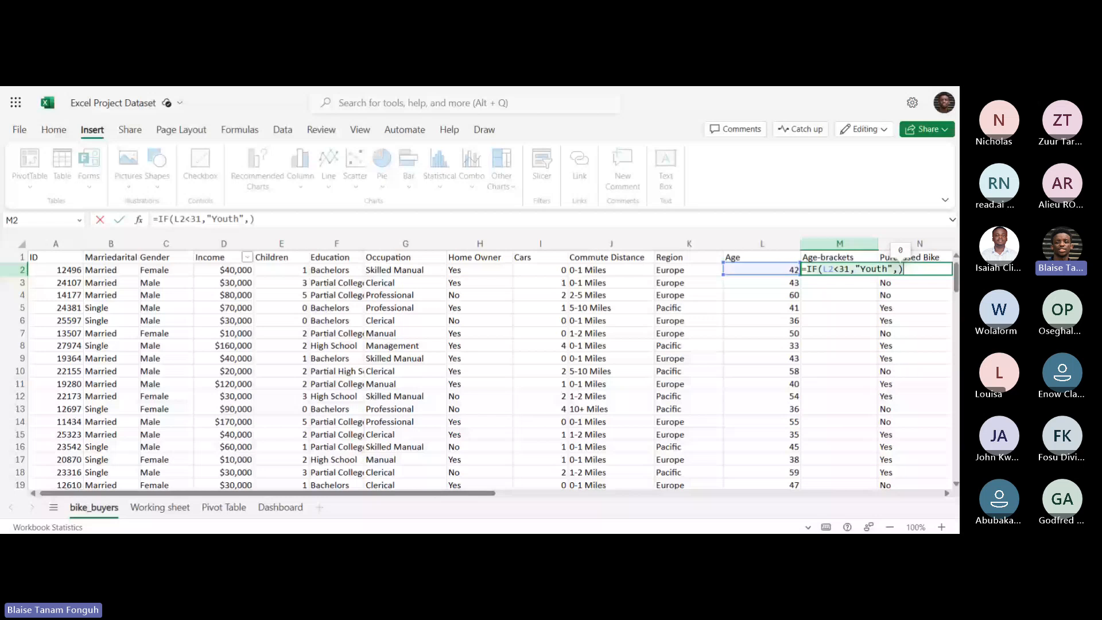
type("\"invalid\"")
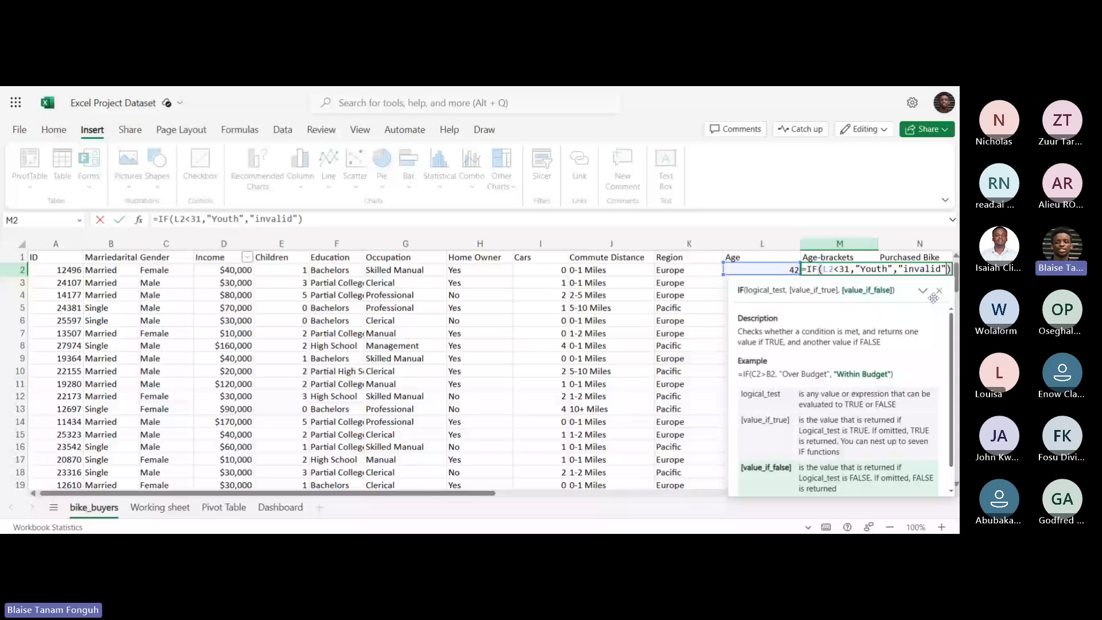
left_click(938, 290)
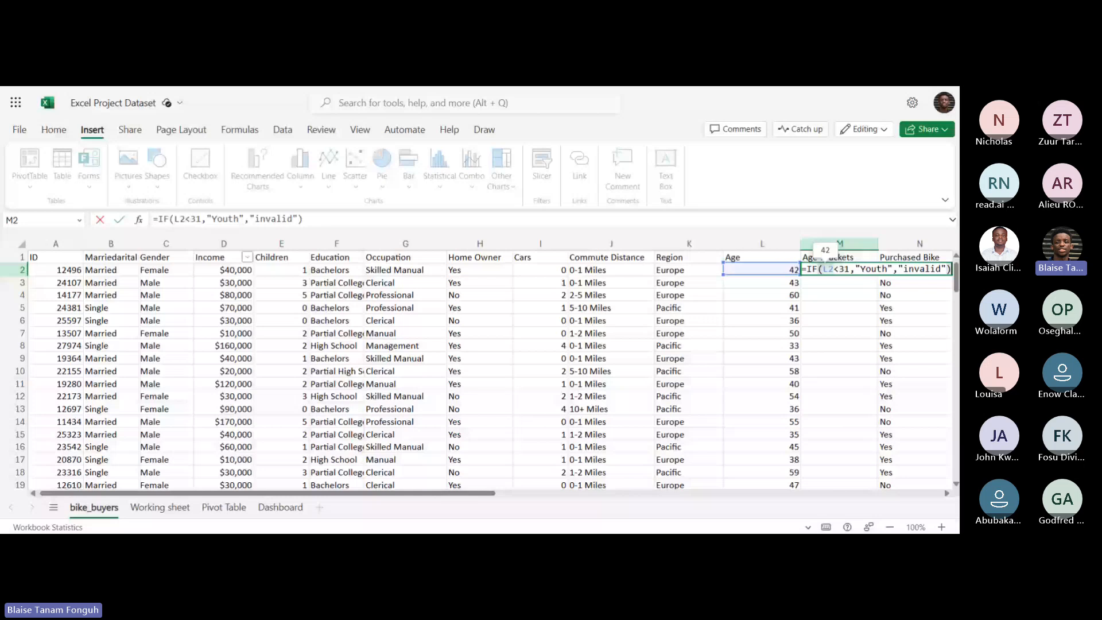
key("Escape")
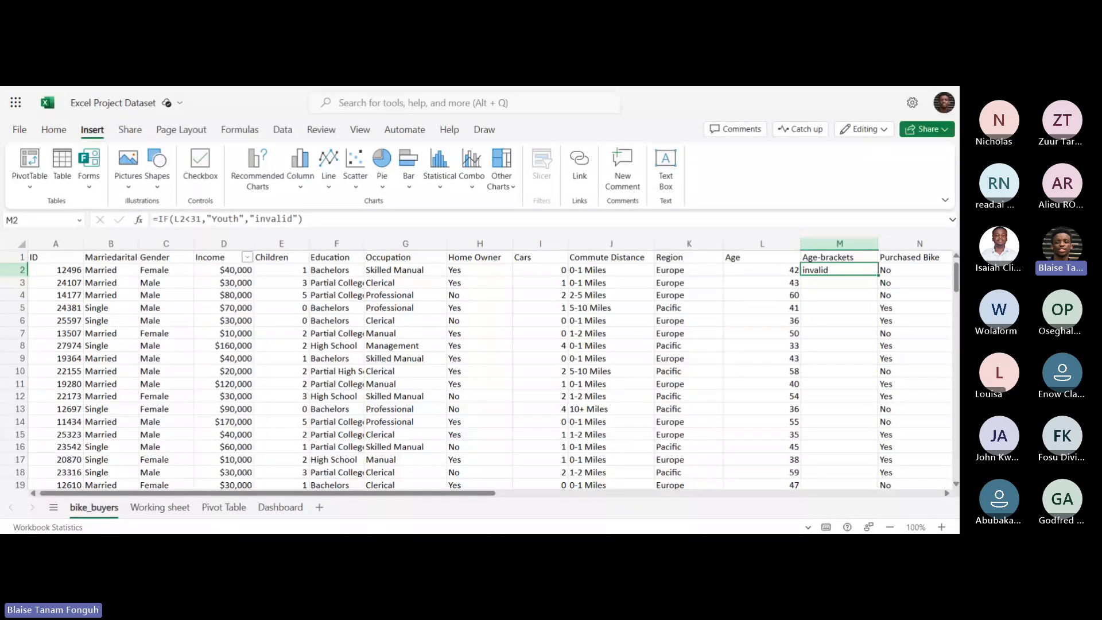
Fill the M2 formula down the Age-brackets column, and wrap M2's formula in an outer IF that tests L2>56.
double_click(877, 275)
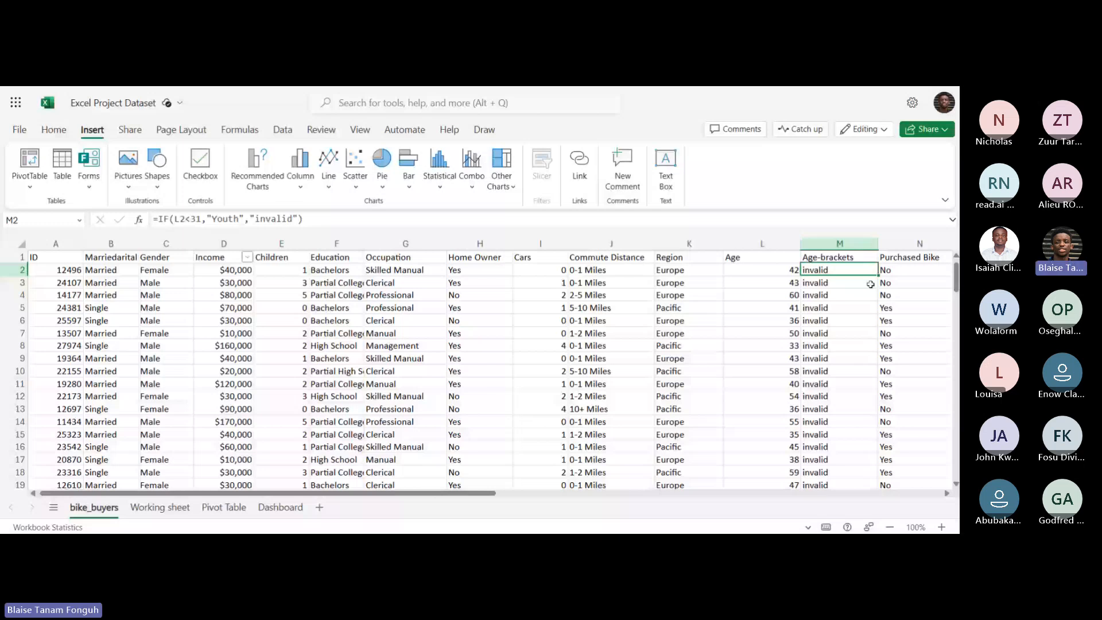
key("F2")
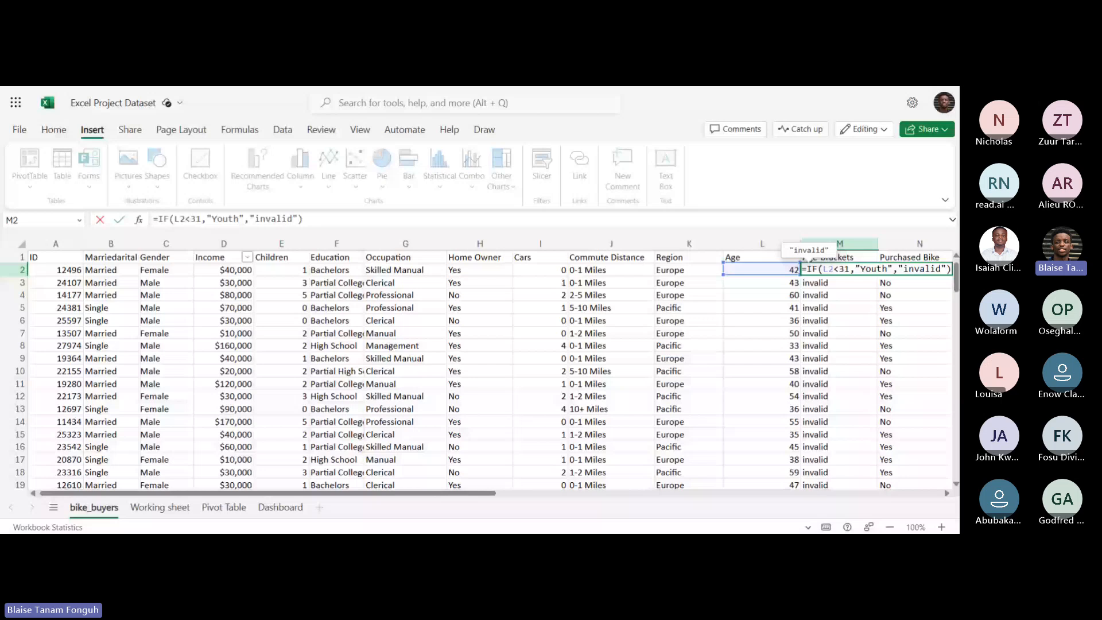
type("IF")
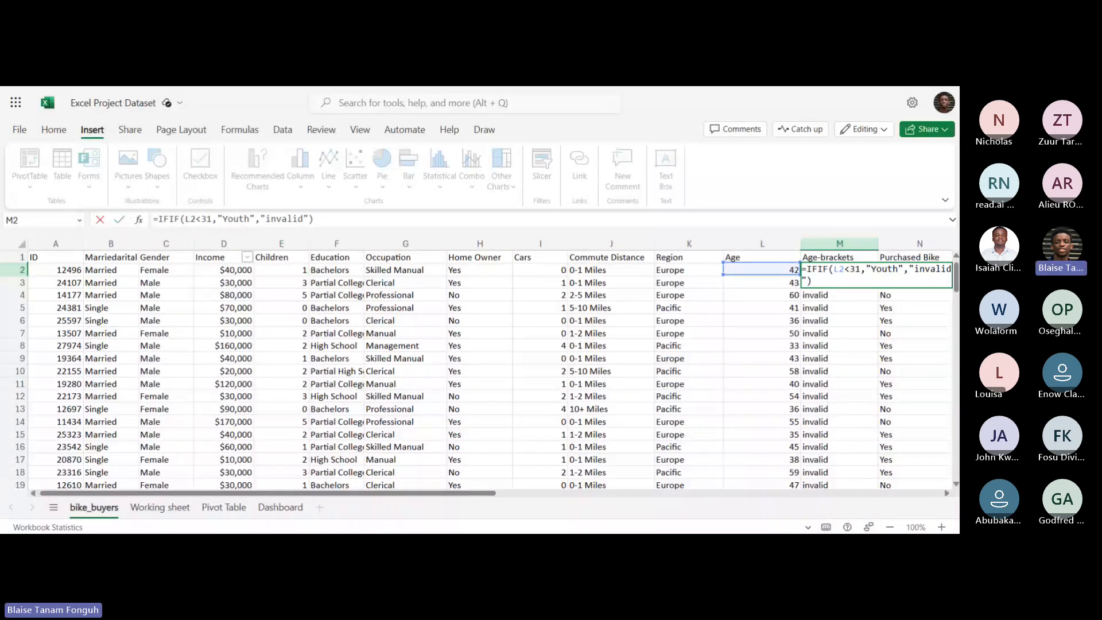
type("(")
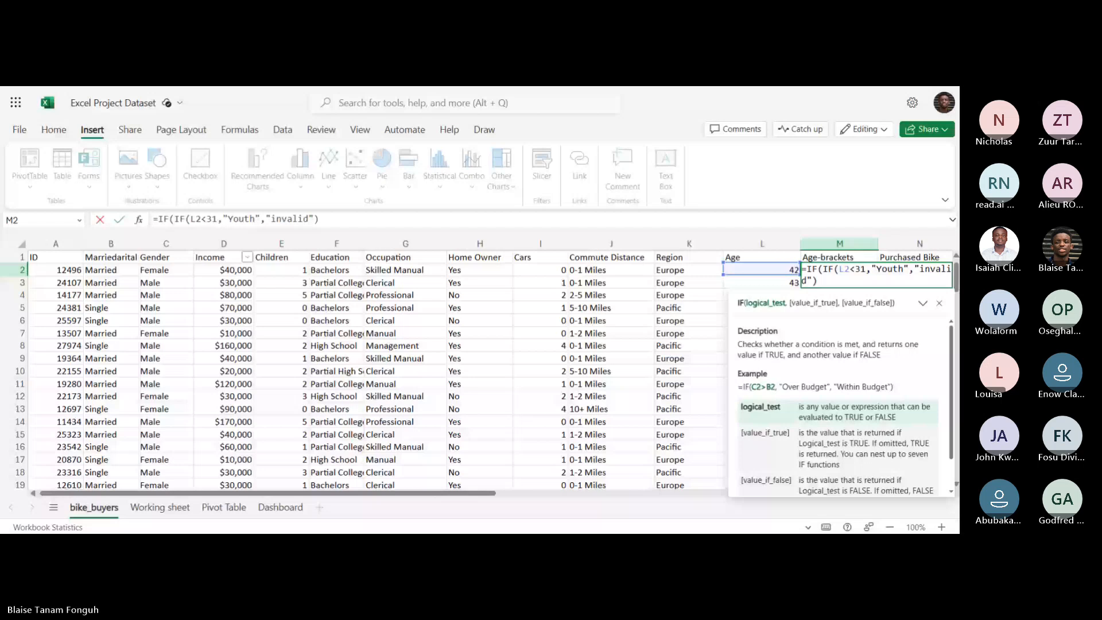
left_click(790, 270)
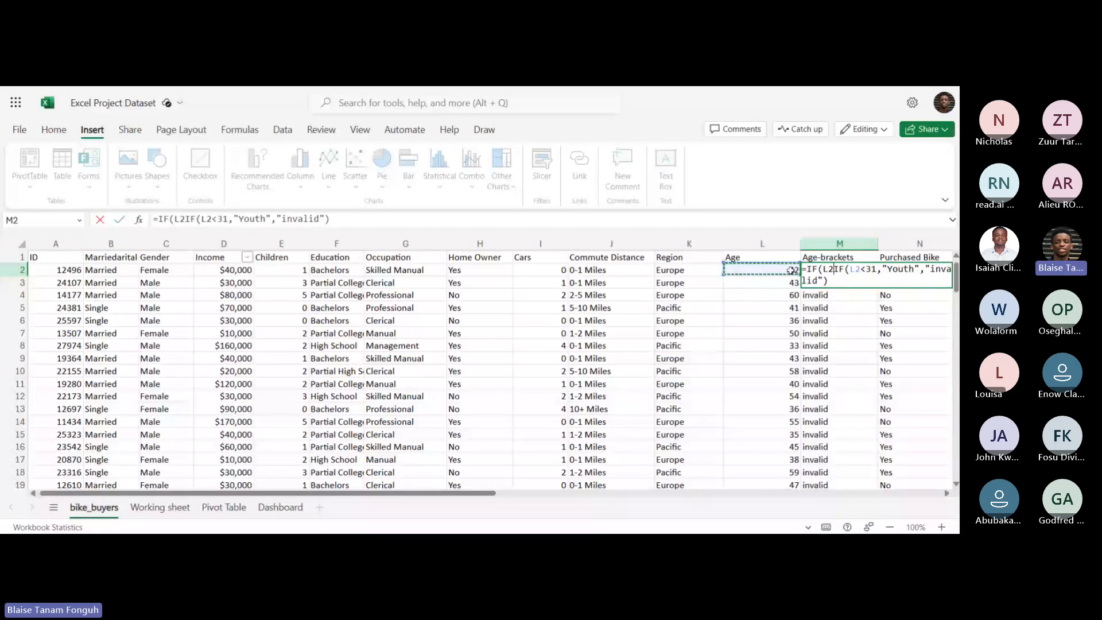
type(">565")
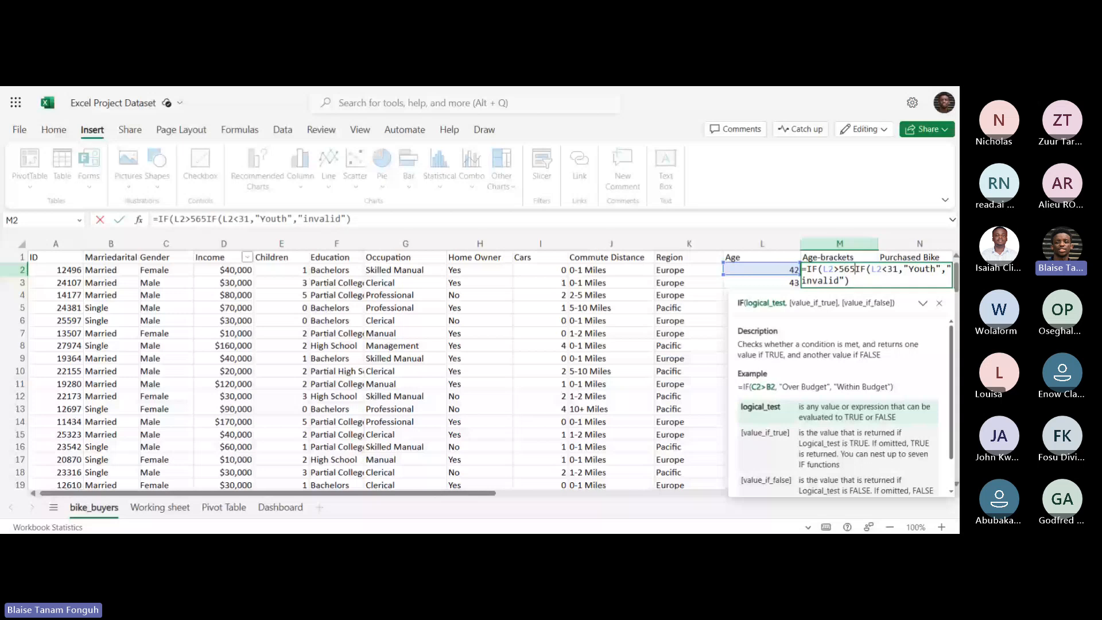
key("BackSpace")
Set "Old" as the outer IF's true result, separated by commas, and start a nested IF on L2 as its false result.
type("\"")
type("Ol")
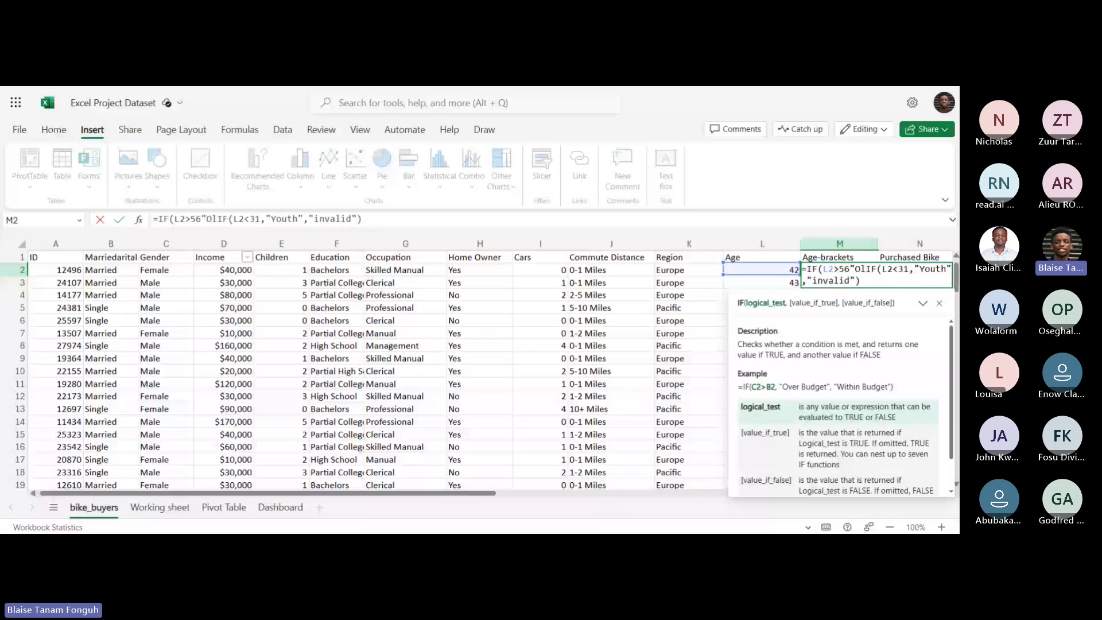
type("d")
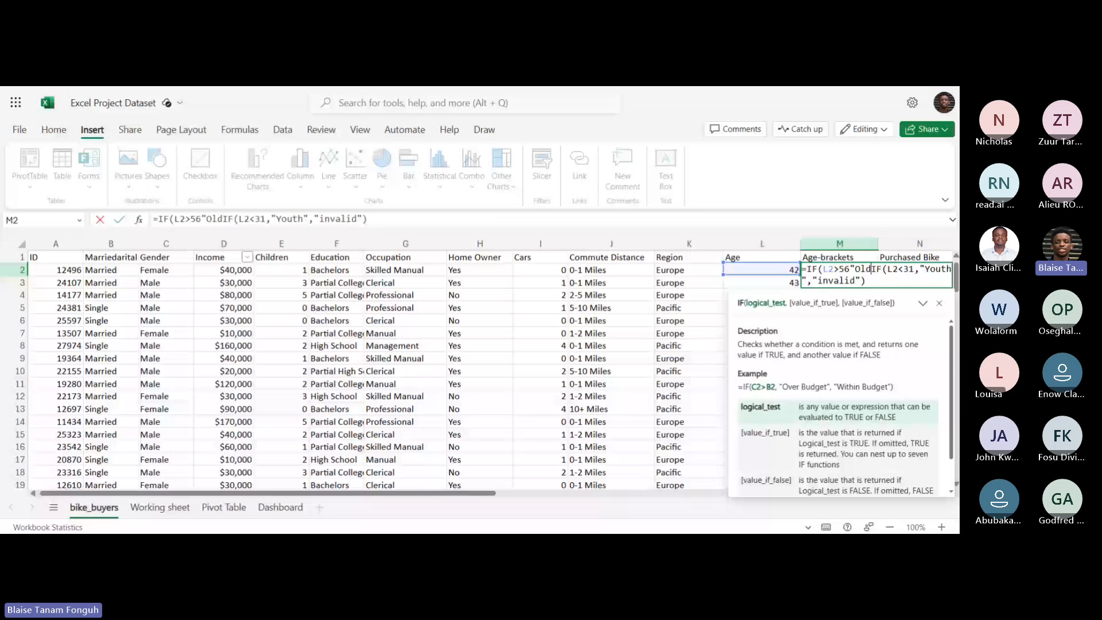
type("\",IF")
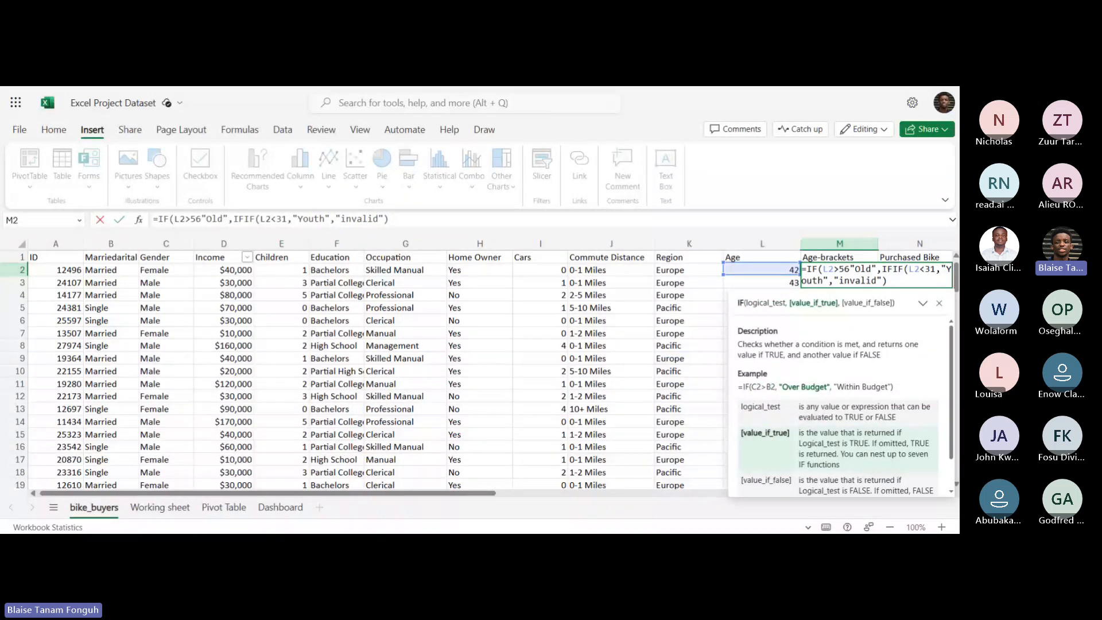
type("(")
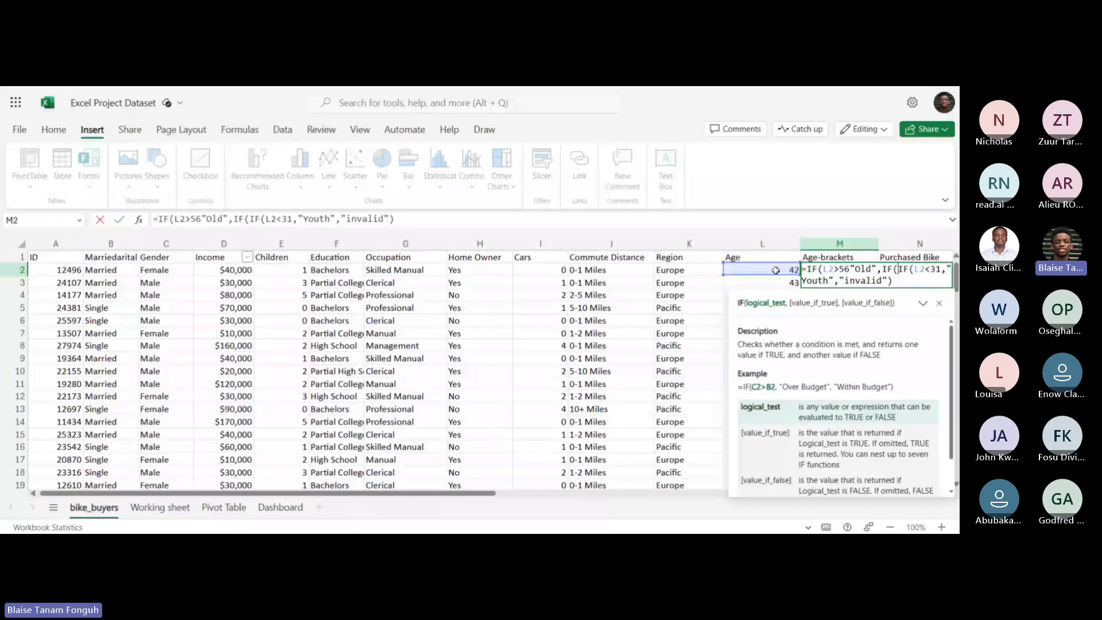
left_click(758, 266)
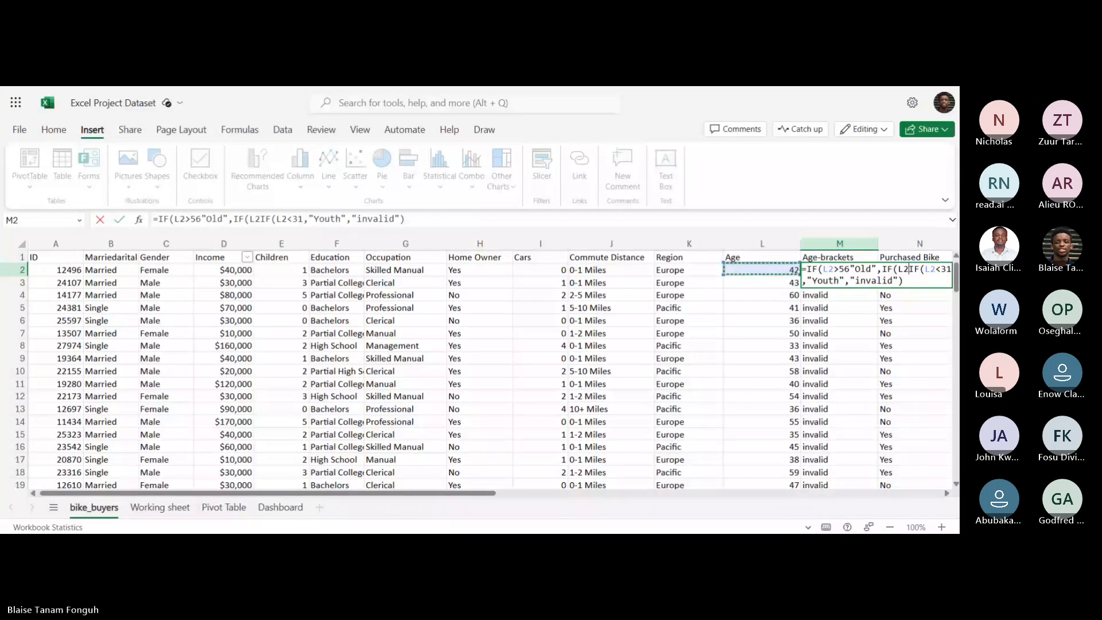
left_click(850, 269)
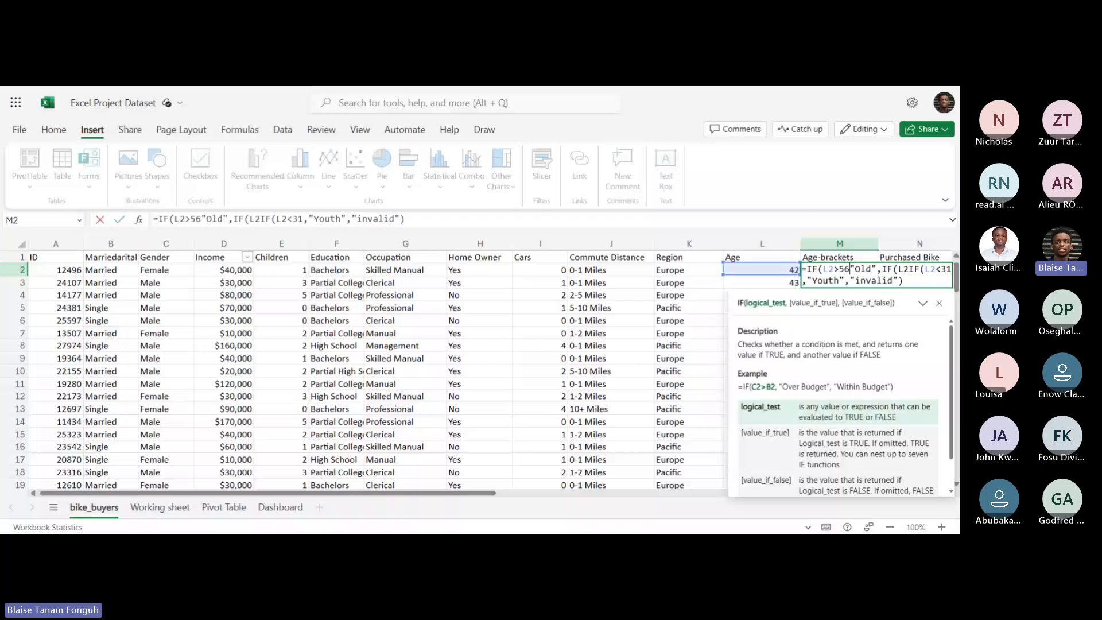
type(",")
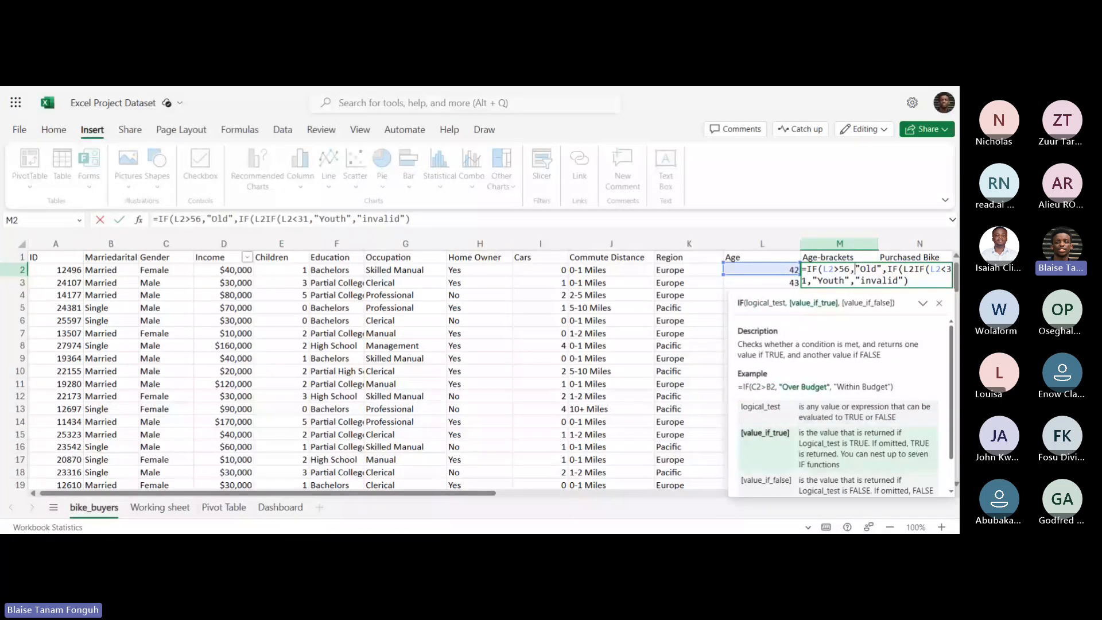
Make the nested IF in M2 test whether the age in L2 is greater than or equal to 30.
left_click(898, 269)
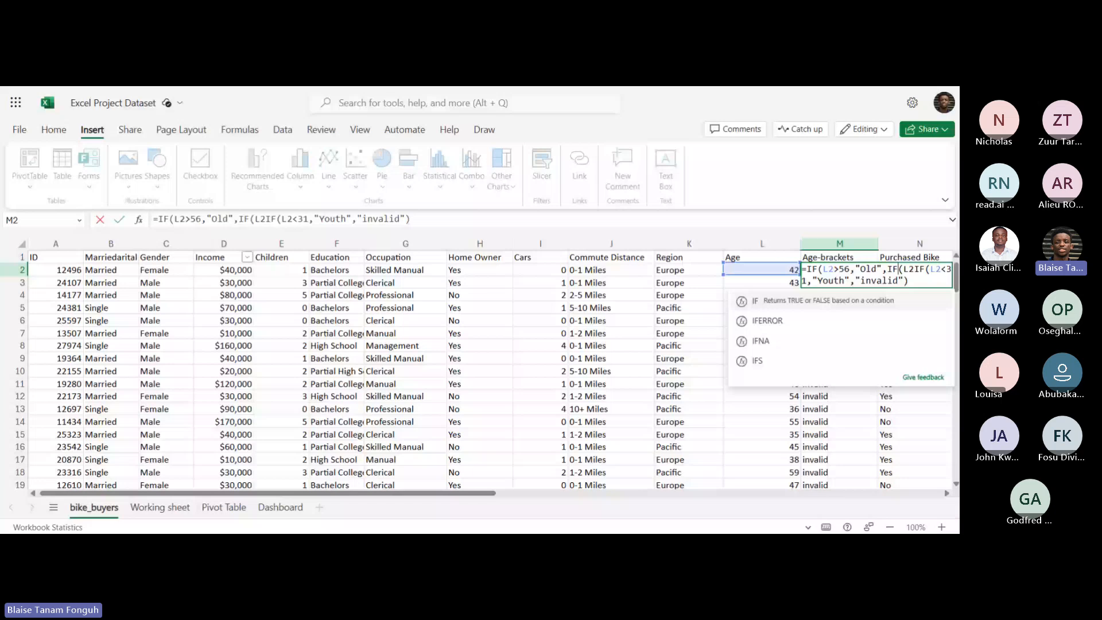
left_click(914, 269)
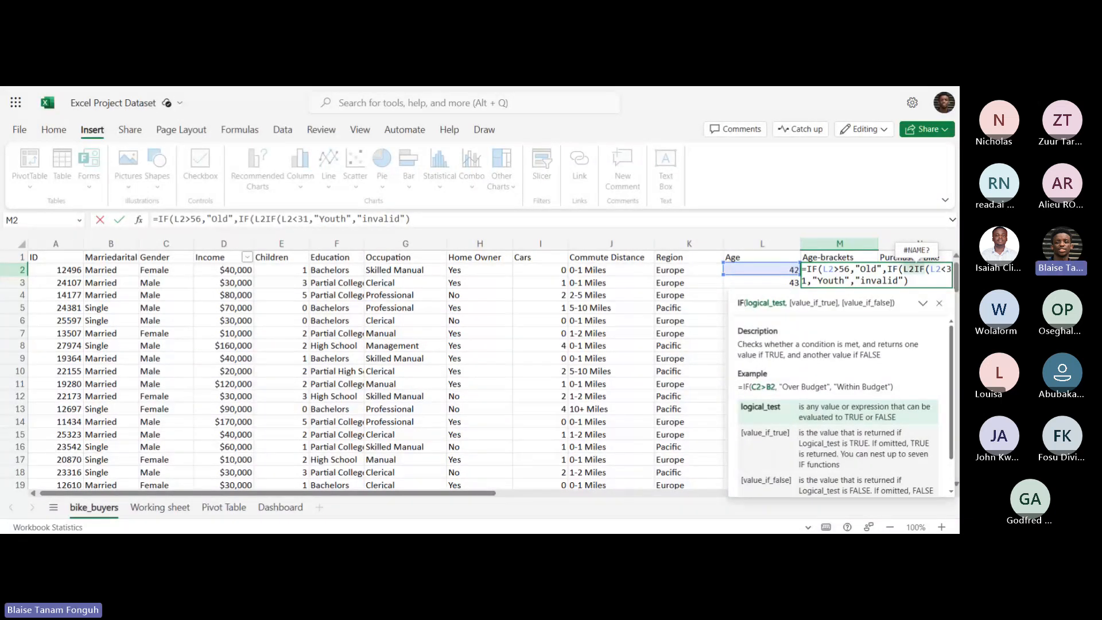
type(">")
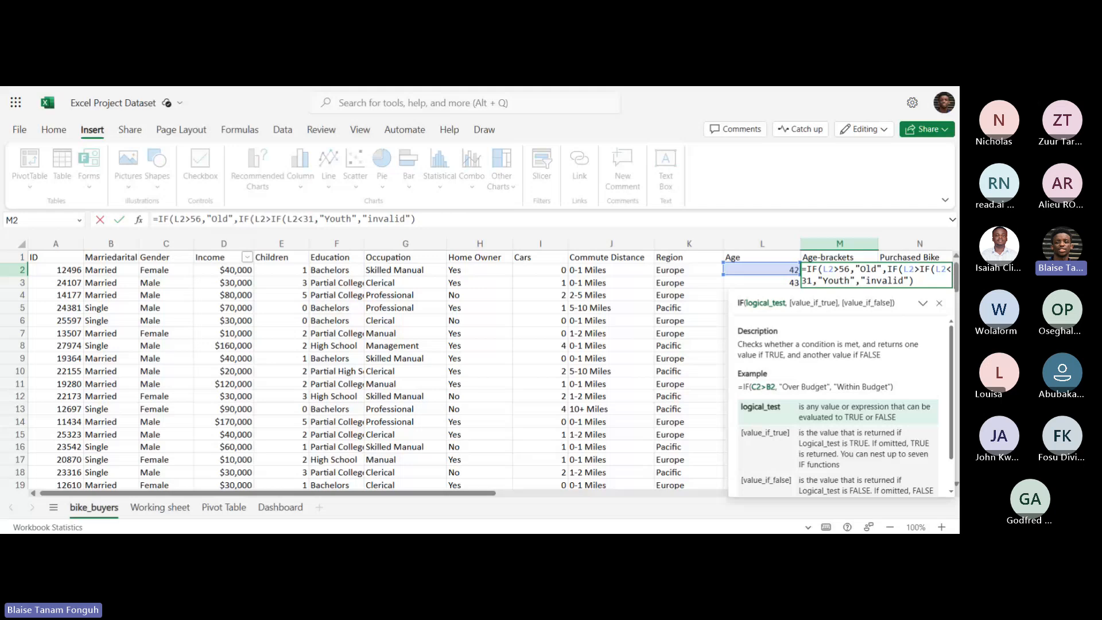
type("=30")
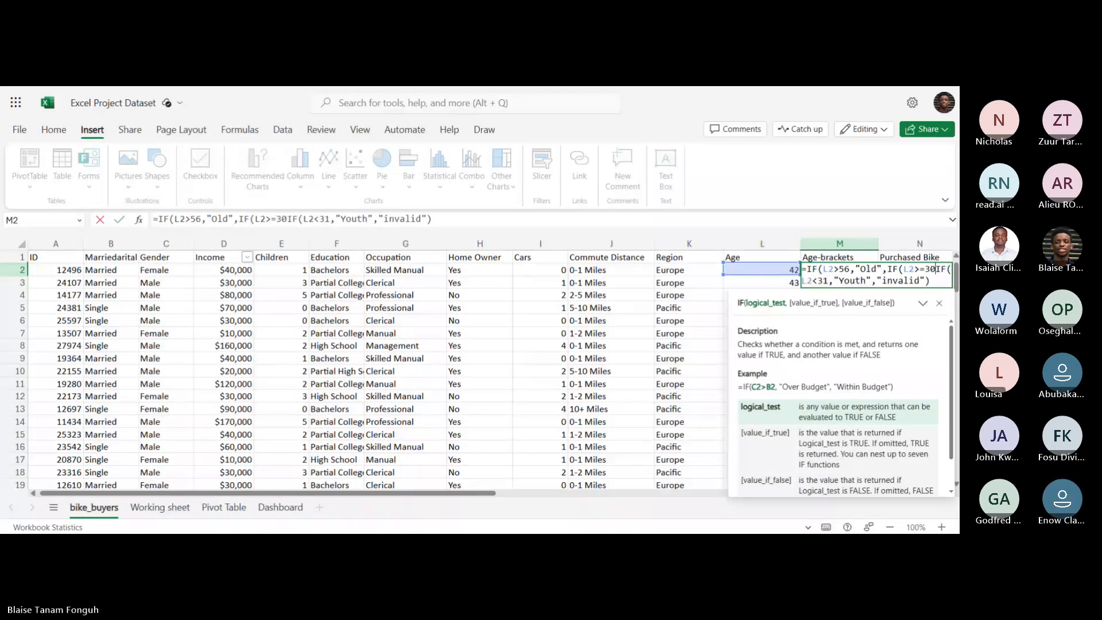
type(",")
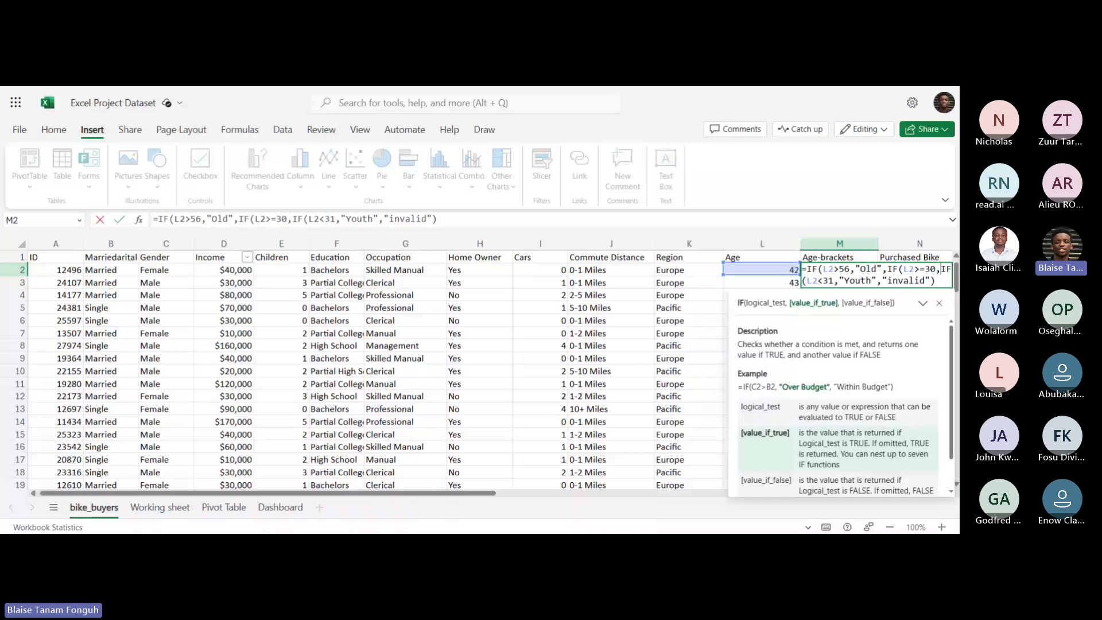
Set "Adult" as the true result of the L2>=30 test, correcting its capitalization.
type("\"")
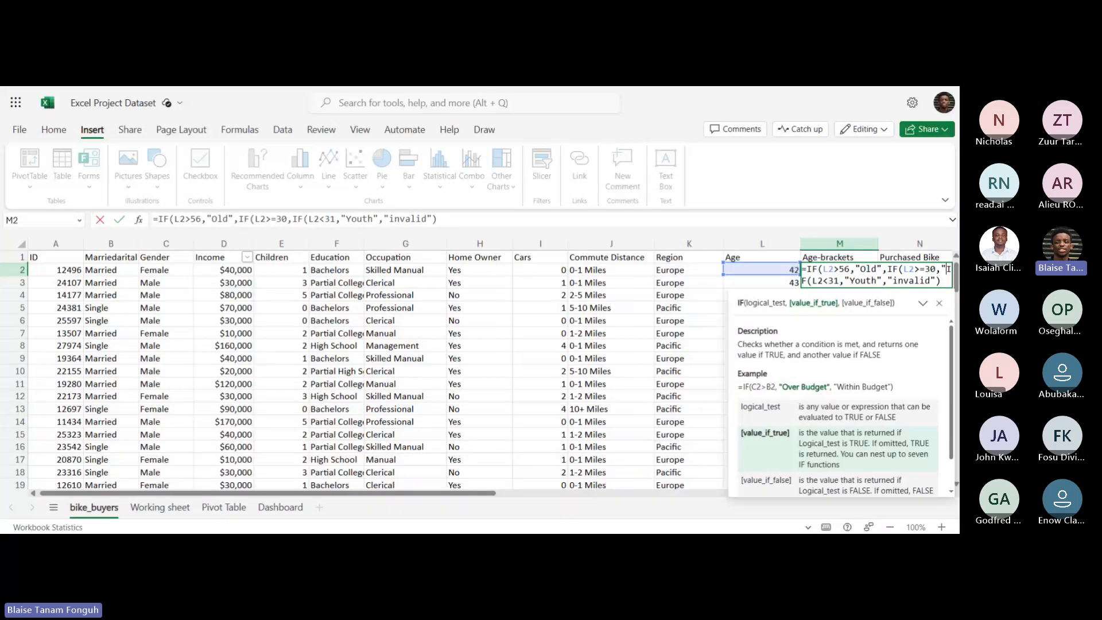
type("aDULT")
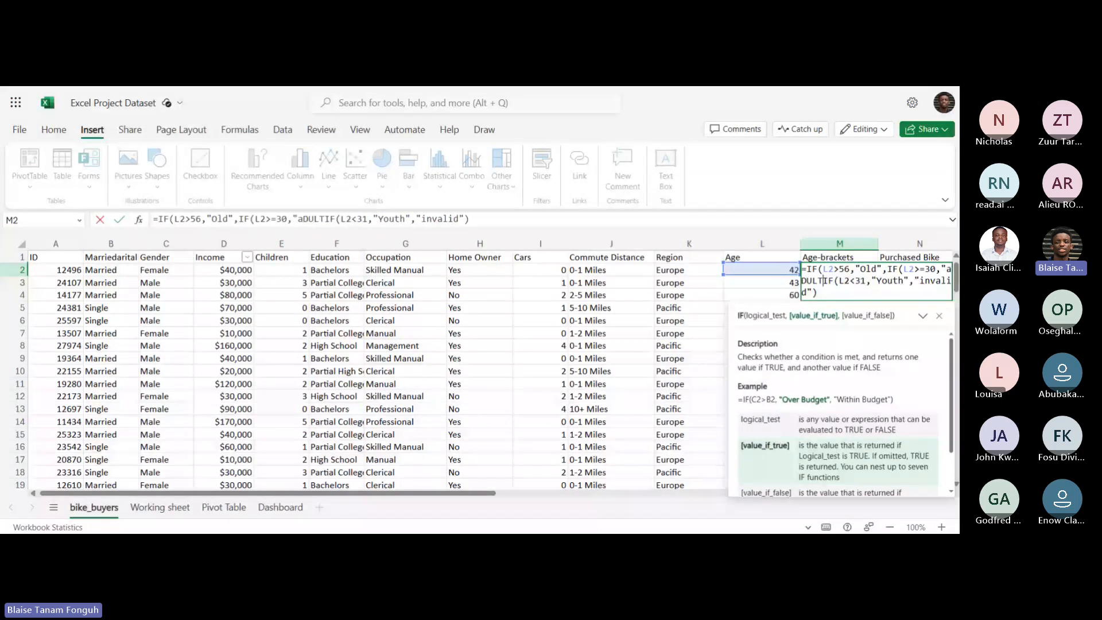
type("\"")
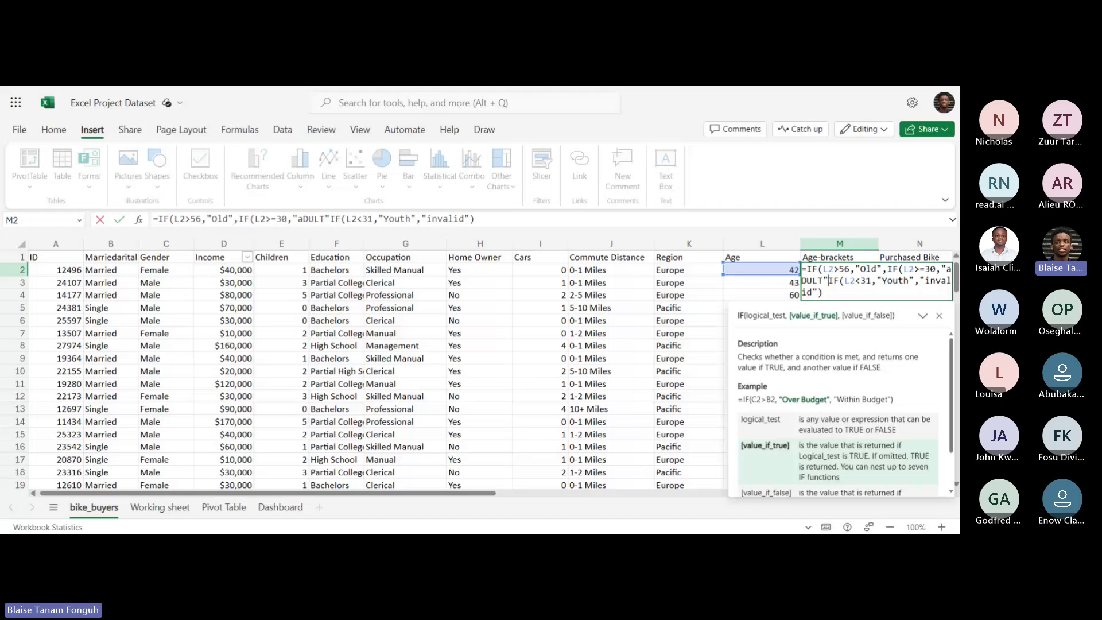
key("Left")
key("BackSpace")
key("BackSpace")
key("BackSpace")
key("BackSpace")
key("BackSpace")
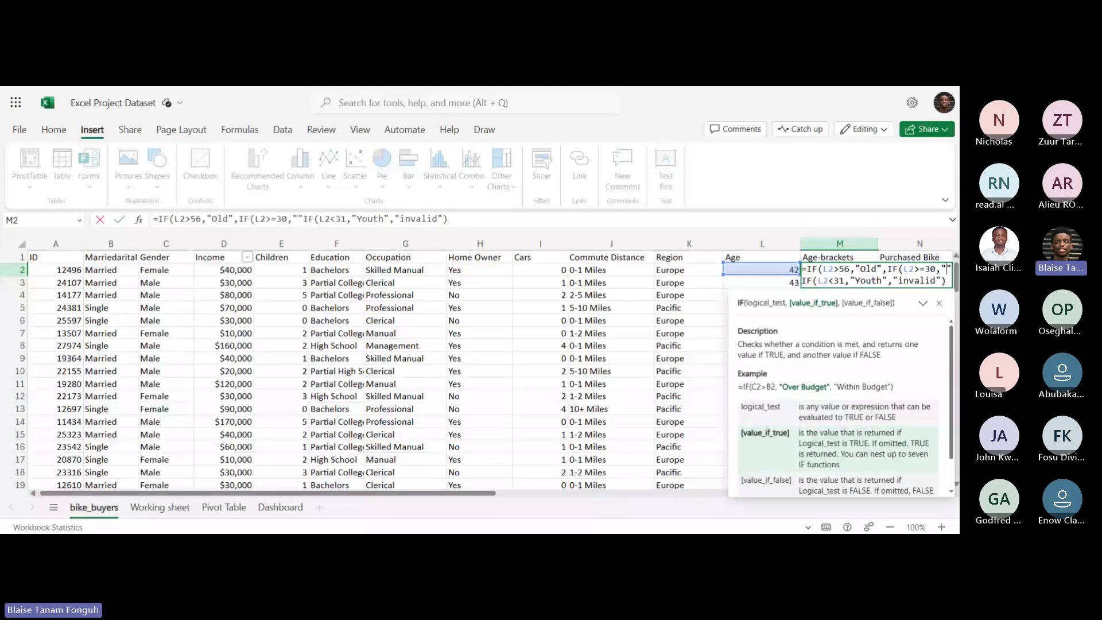
type("Adult\"")
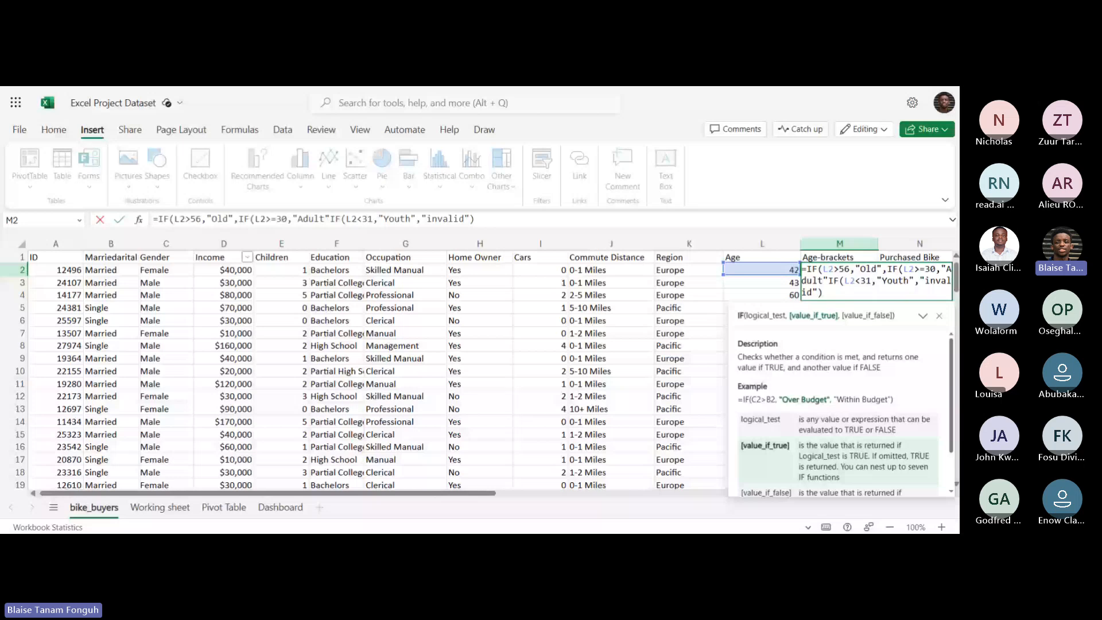
Complete and enter the M2 formula as =IF(L2>56,"Old",IF(L2>=30,"Adult",IF(L2<31,"Youth","invalid"))).
type("<")
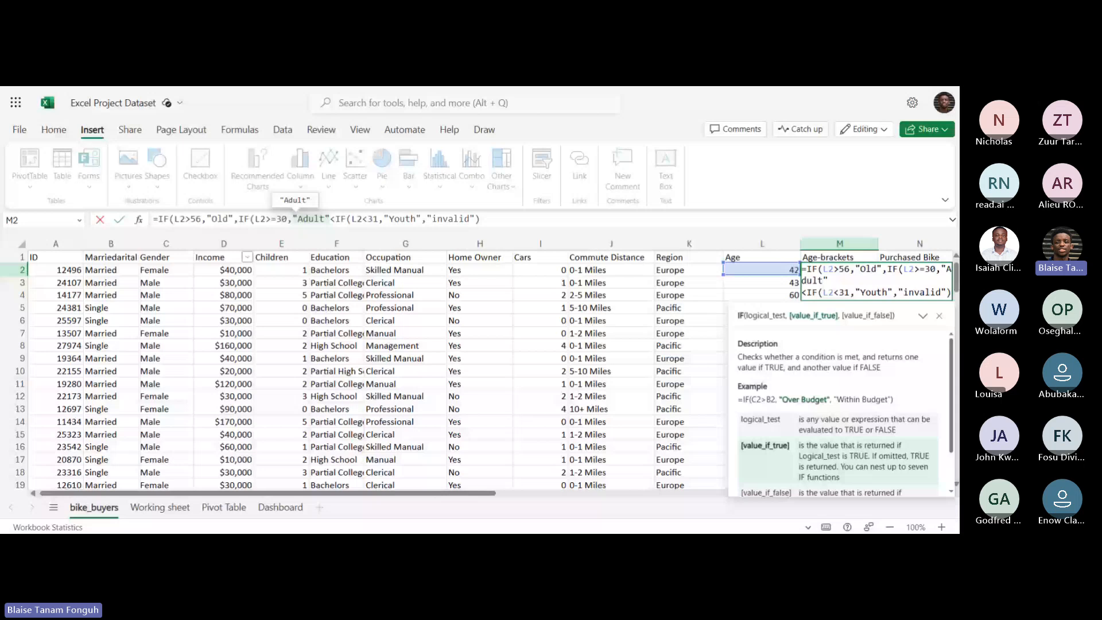
left_click(482, 219)
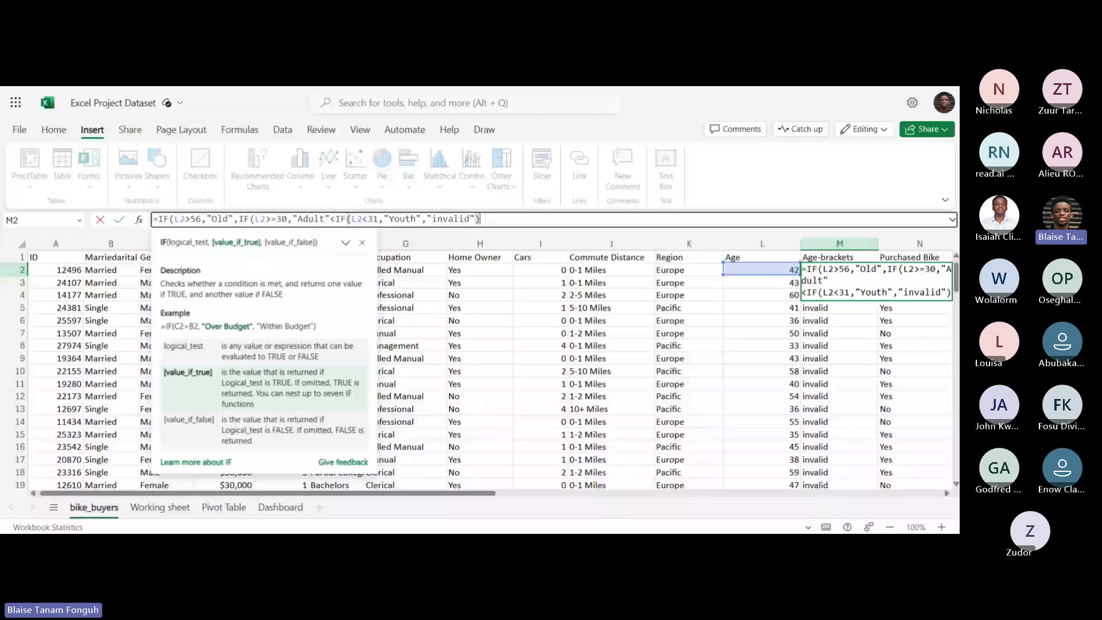
type("))")
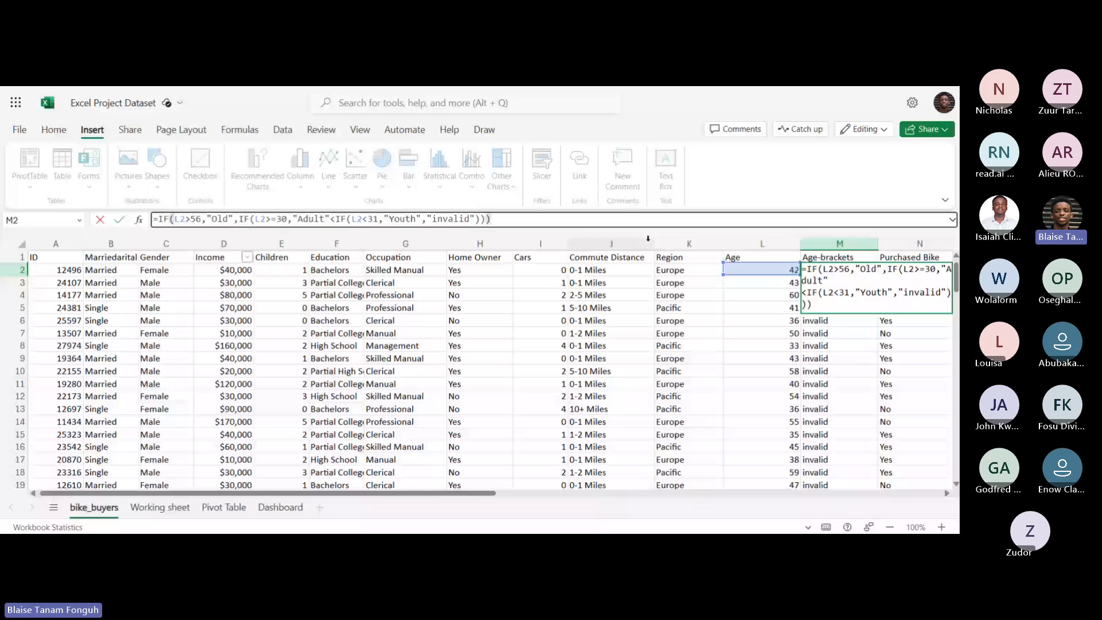
left_click(813, 304)
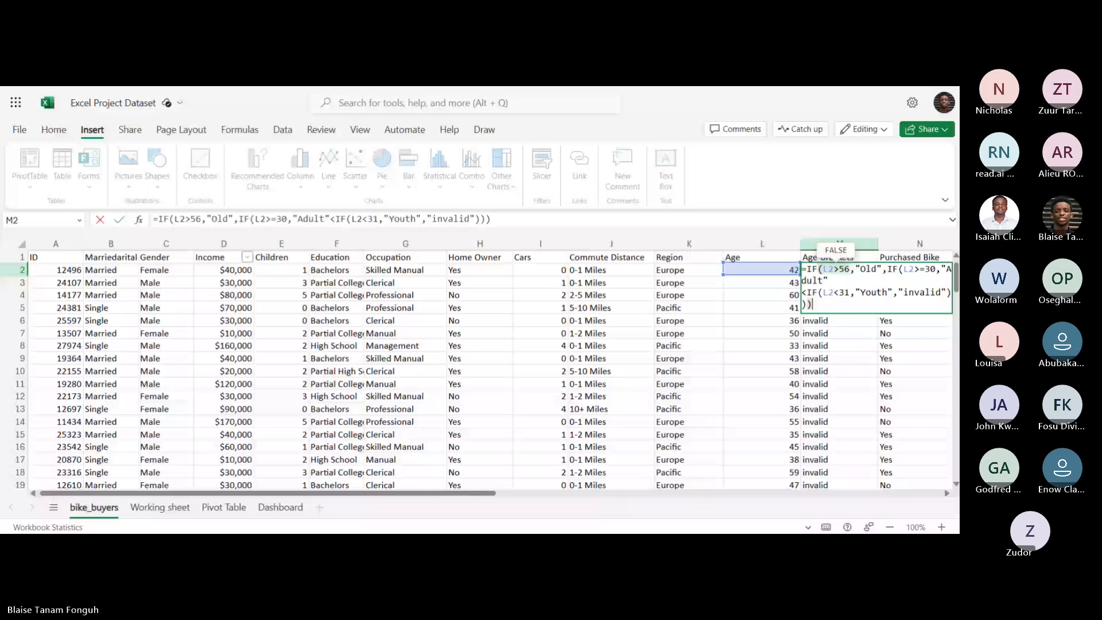
left_click(335, 218)
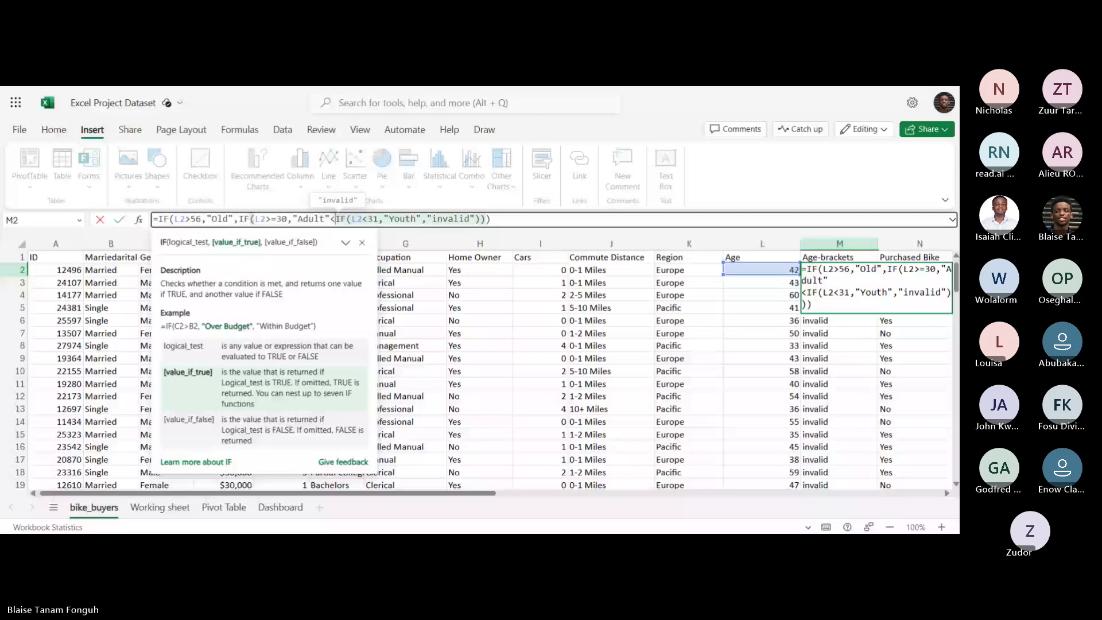
type(",")
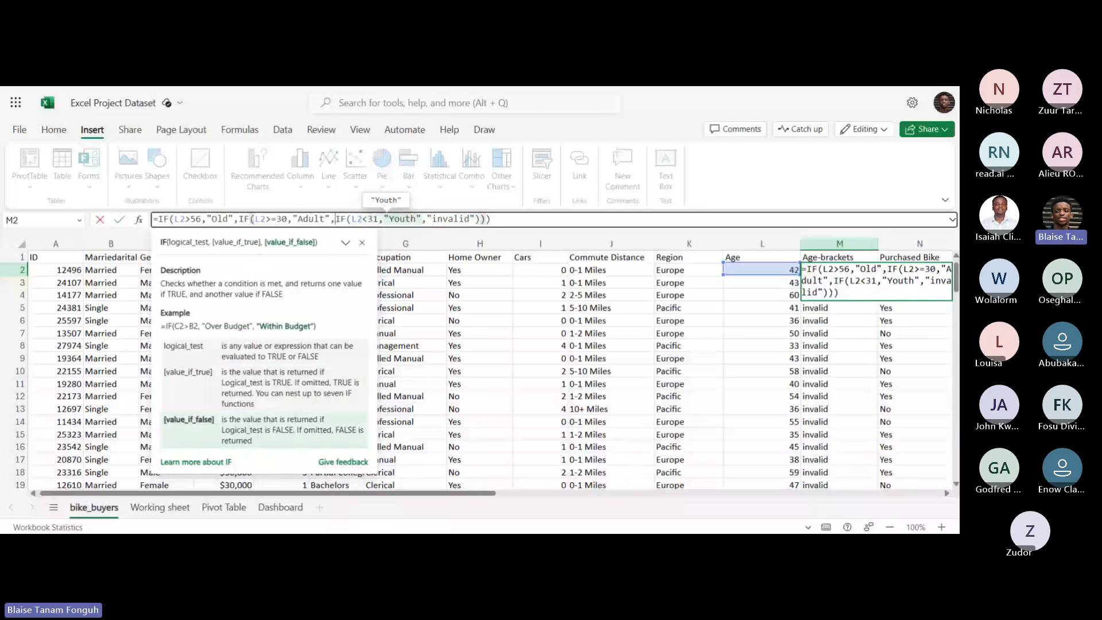
key("Return")
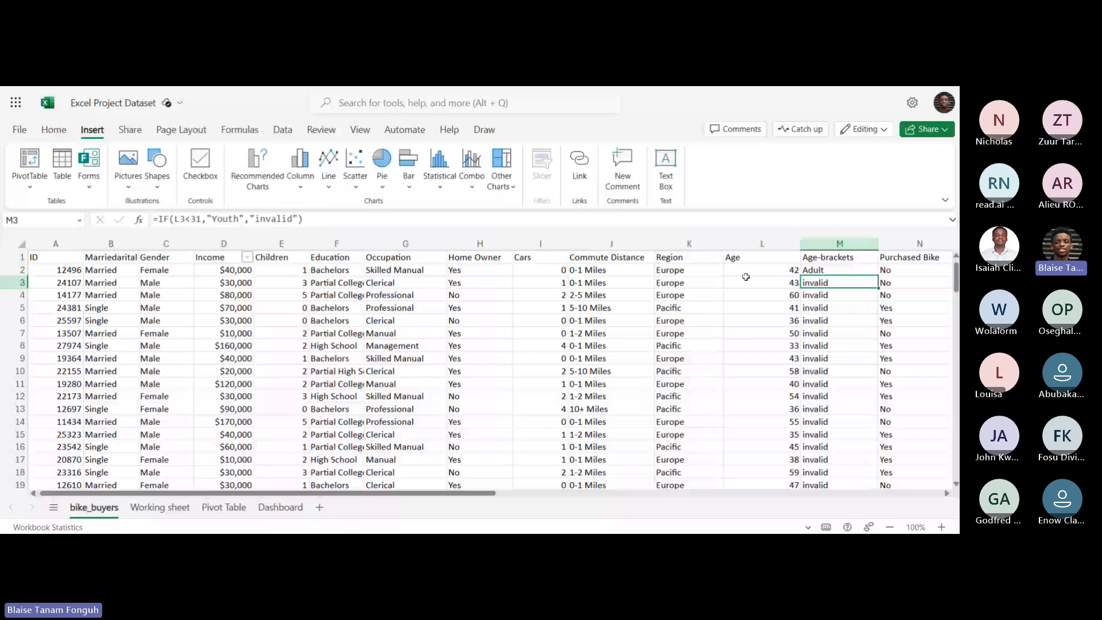
Fill the nested IF formula from M2 down the Age-brackets column and check the classifications further down.
key("Up")
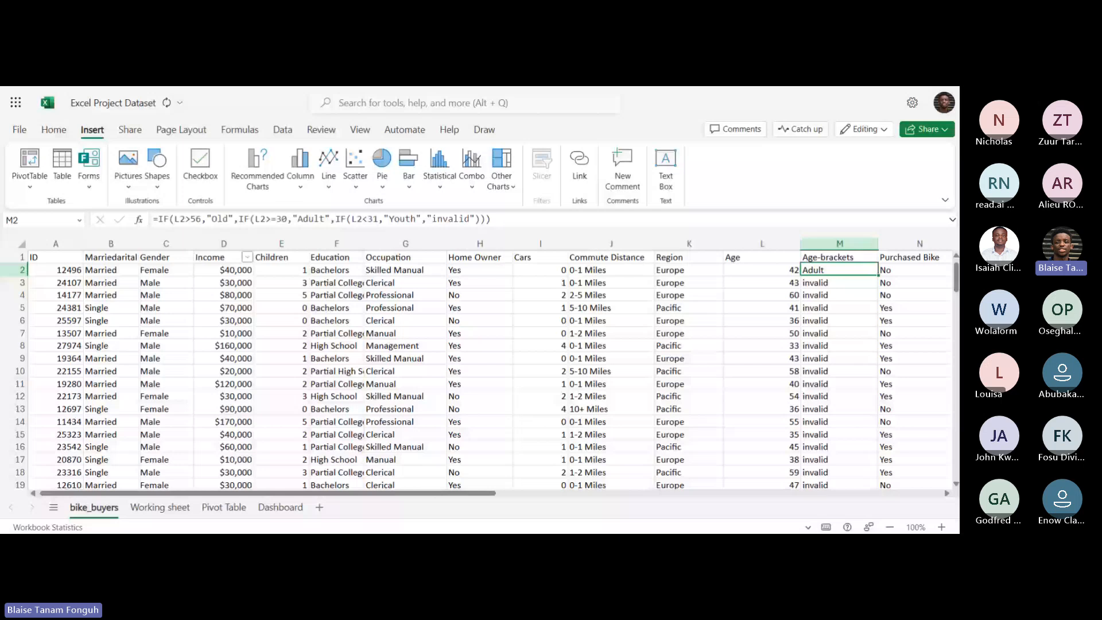
scroll(826, 371, "down", 15)
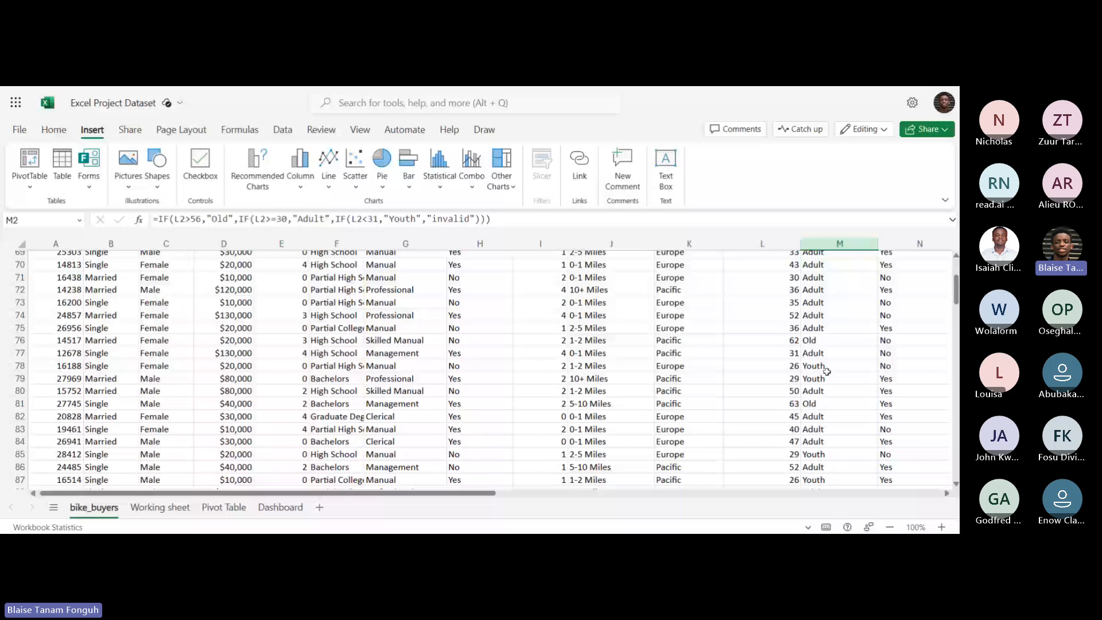
scroll(826, 371, "up", 15)
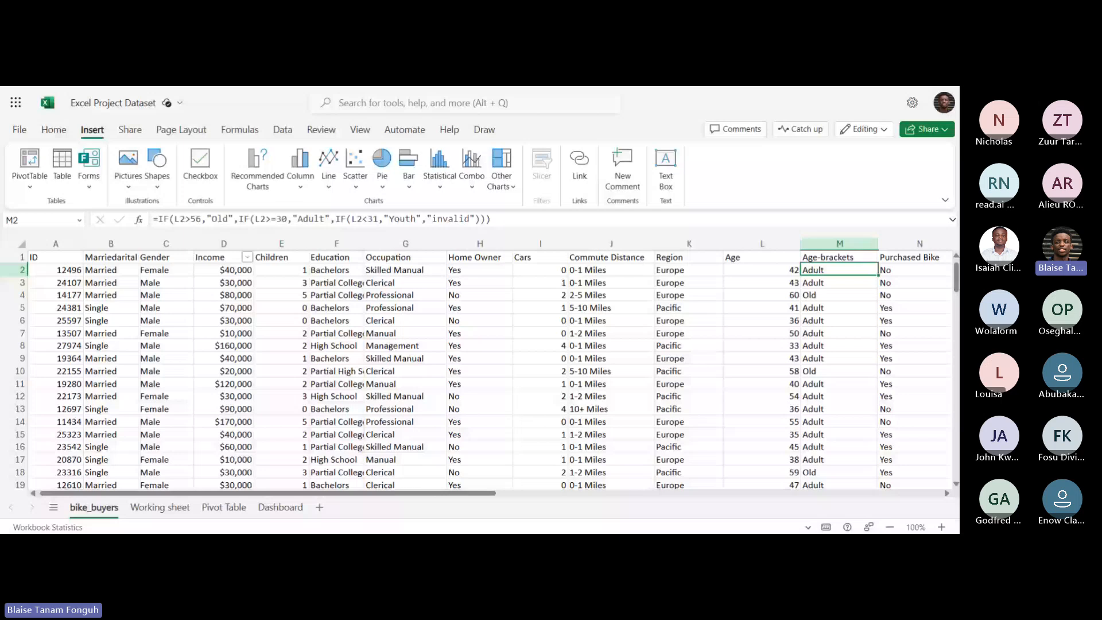
Replace the garbled header in B1 with "Married Status".
left_click(909, 258)
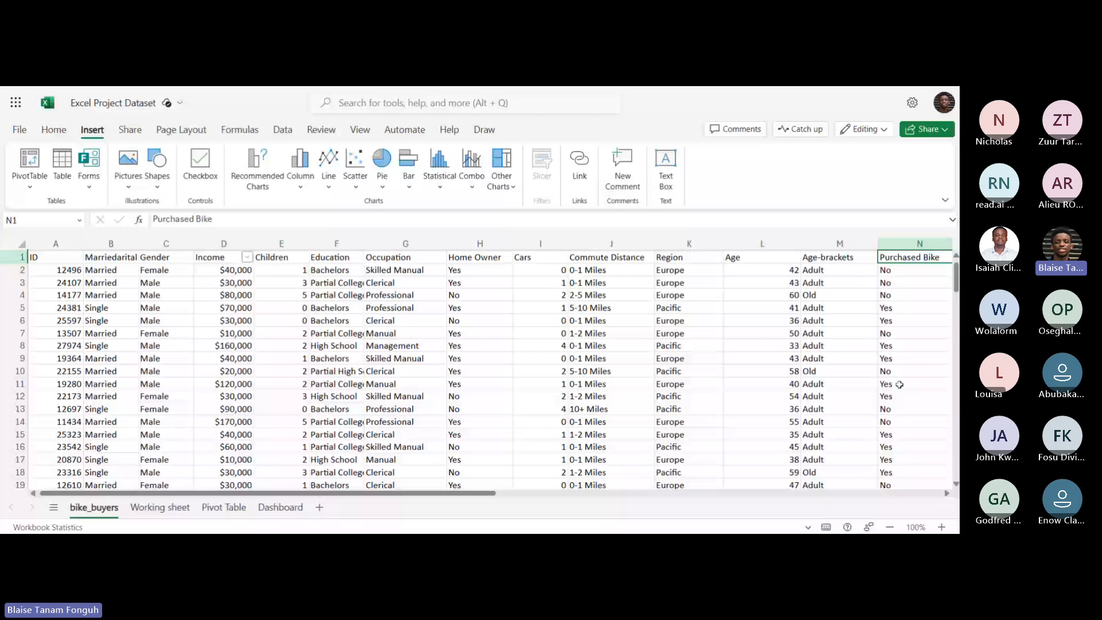
double_click(111, 257)
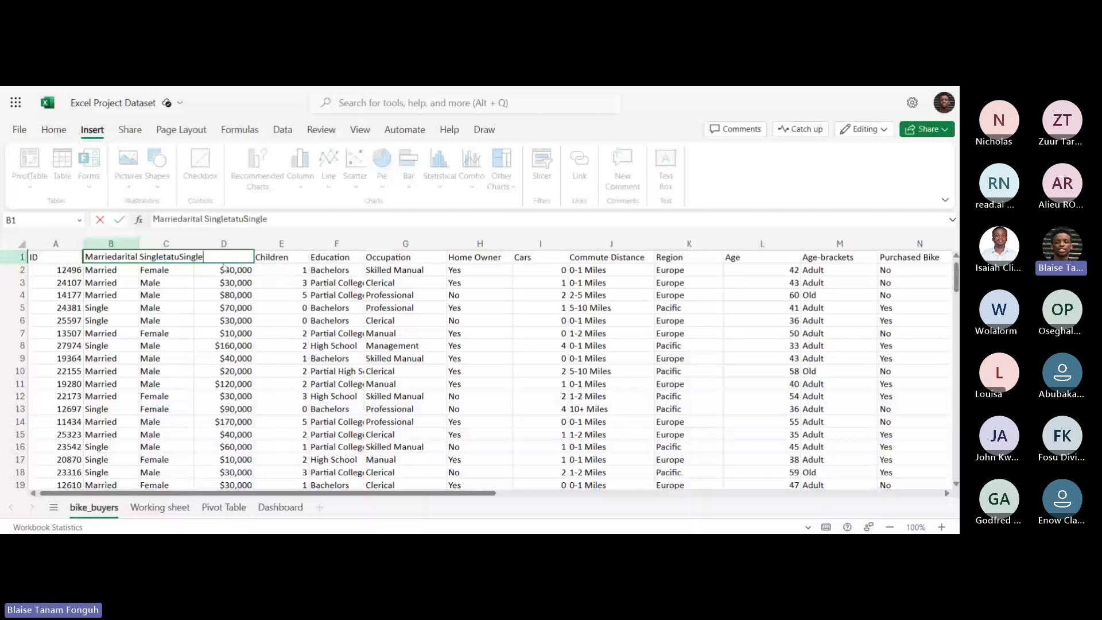
key("Left")
key("Left")
key("Left")
key("Left")
key("Left")
key("Left")
key("Left")
key("ctrl+a")
type("M")
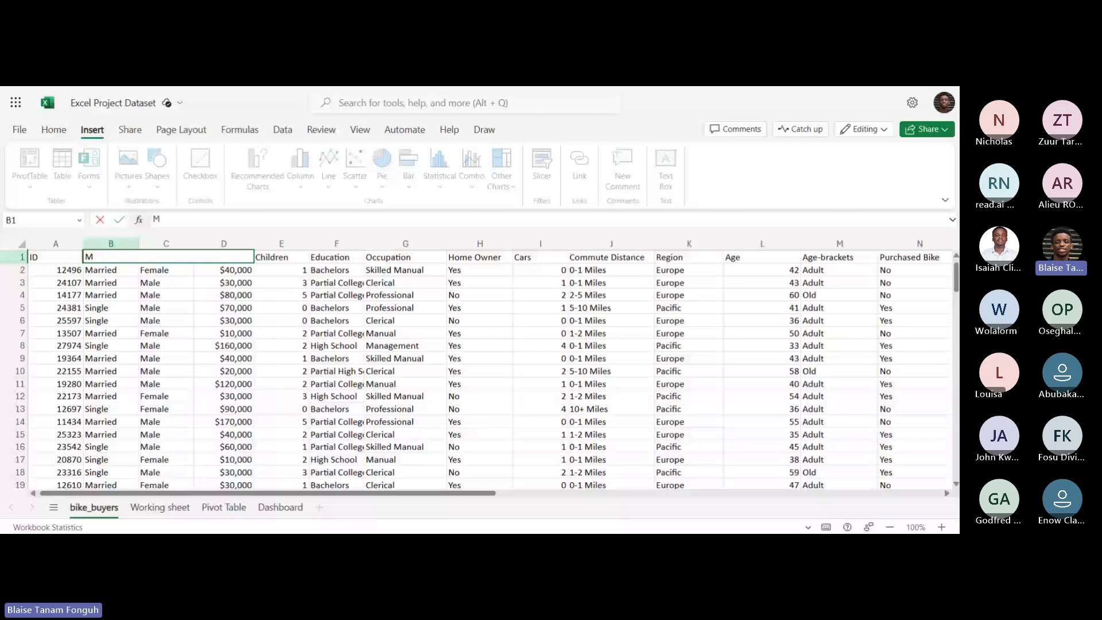
key("Escape")
left_click(223, 269)
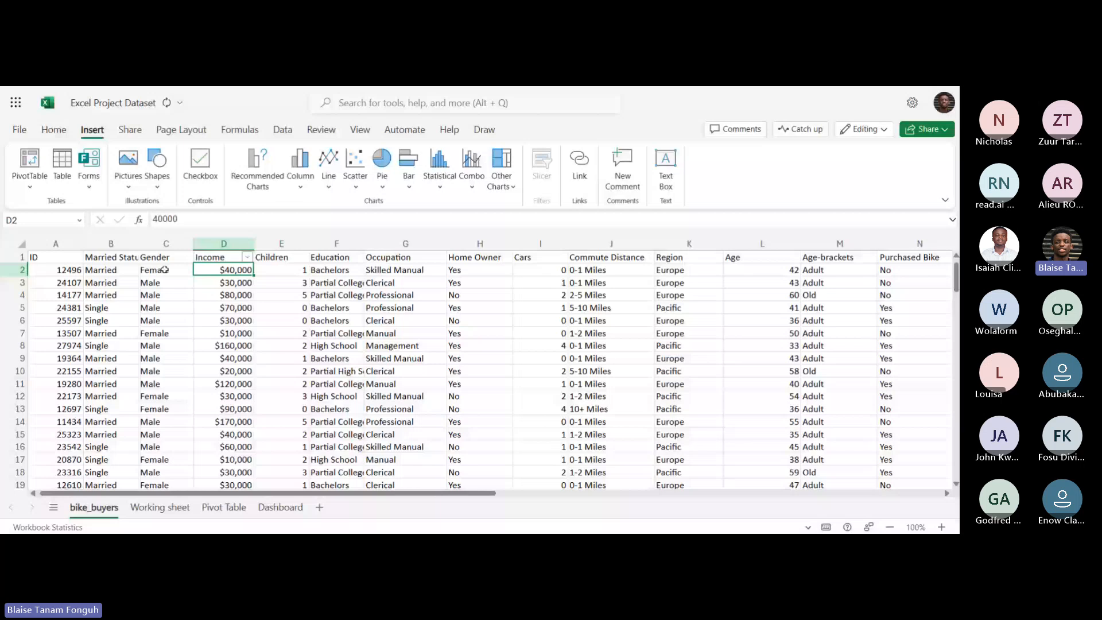
Widen the Married Status column to fit its header, and review the Age-brackets formula in M2 and the bike_buyers records.
scroll(630, 332, "down", 4)
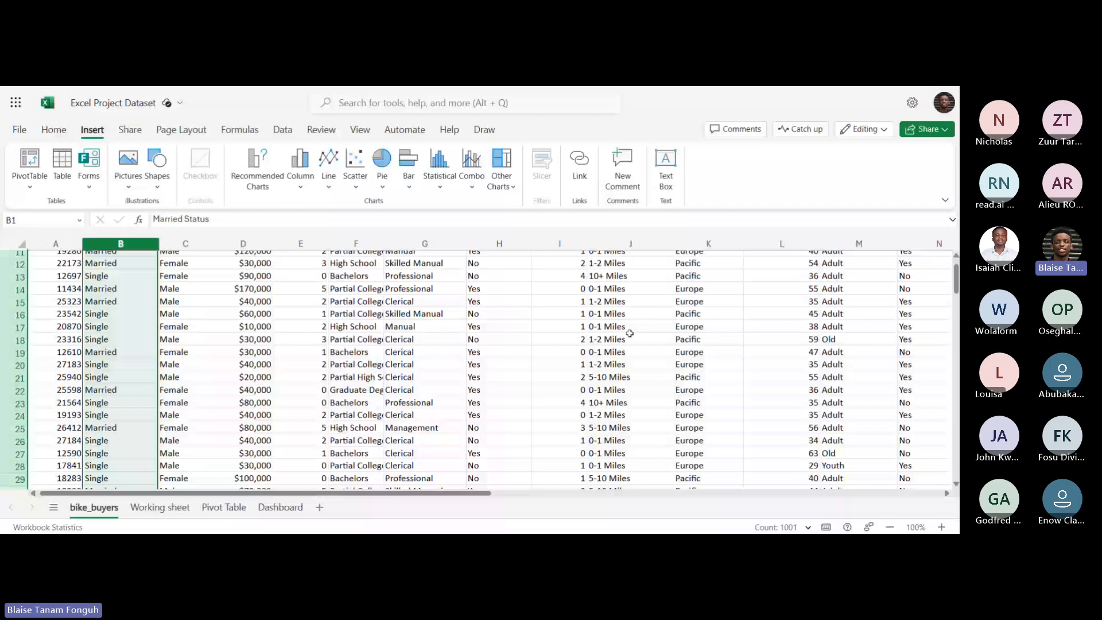
scroll(629, 333, "up", 4)
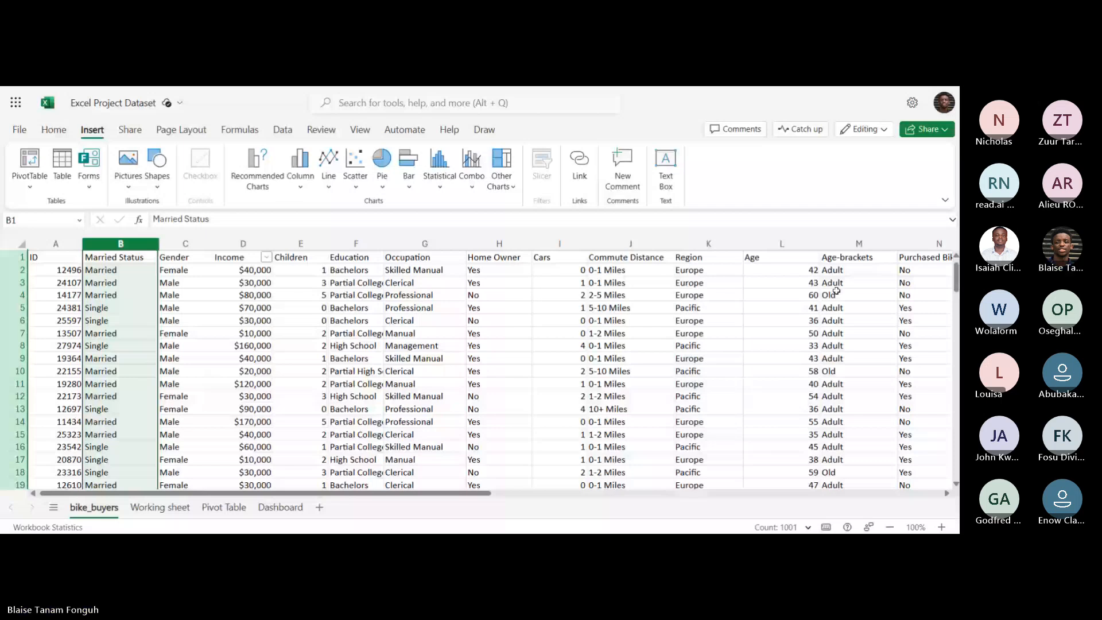
left_click(858, 269)
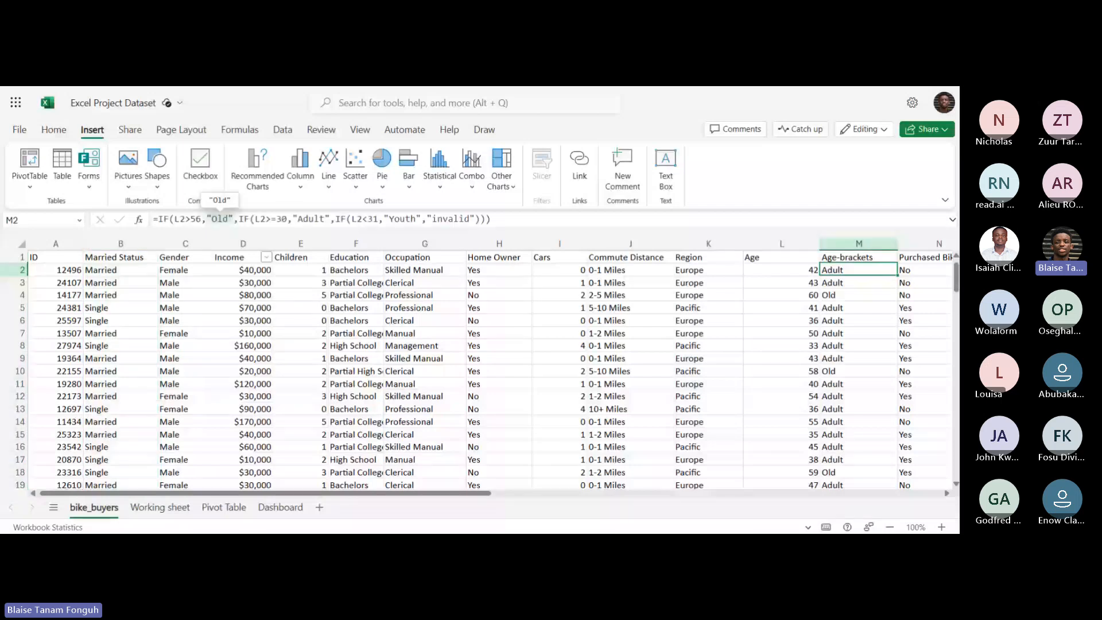
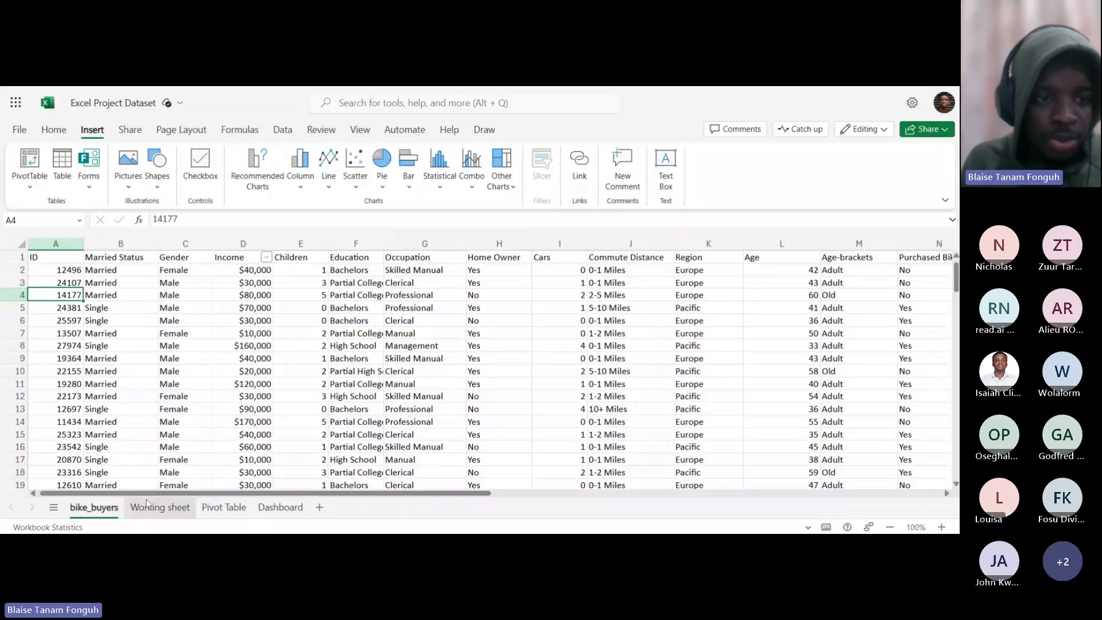
left_click(166, 511)
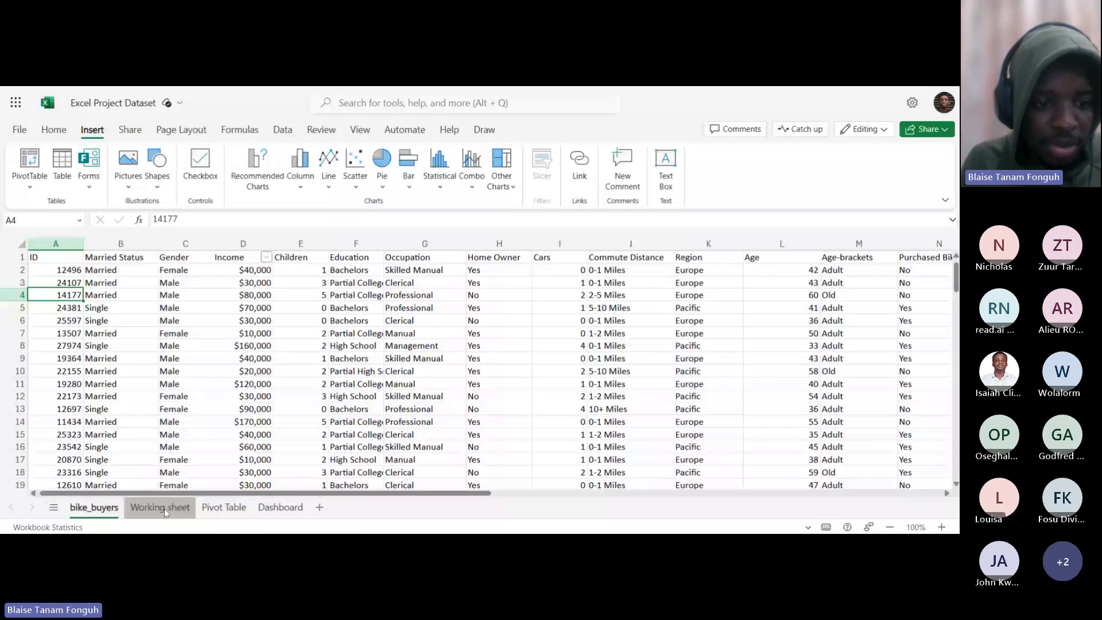
scroll(153, 395, "down", 2)
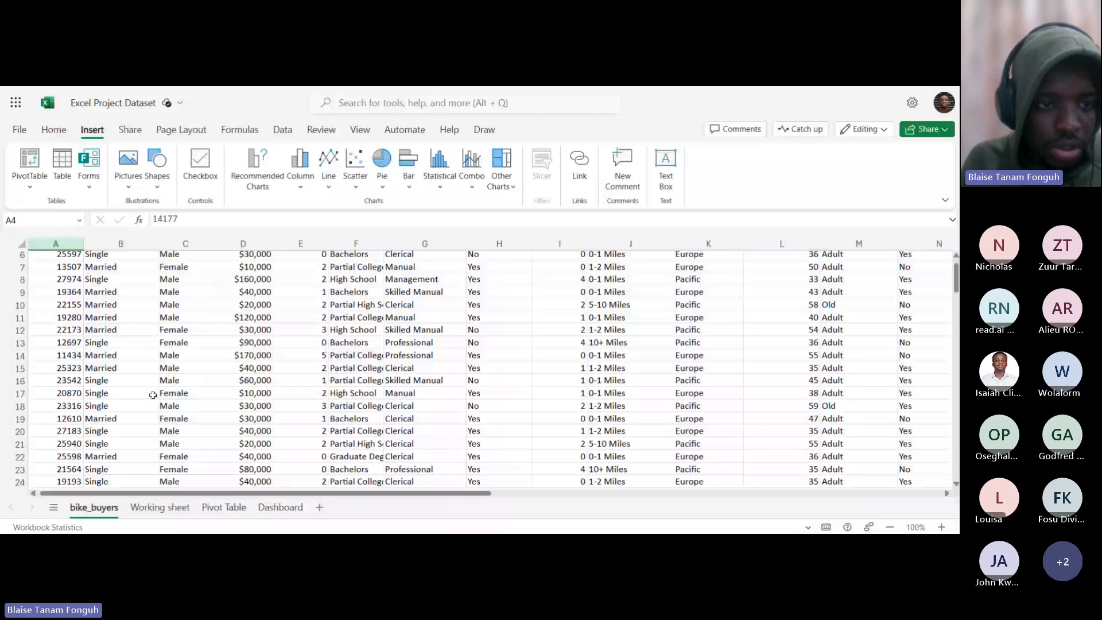
scroll(432, 371, "down", 5)
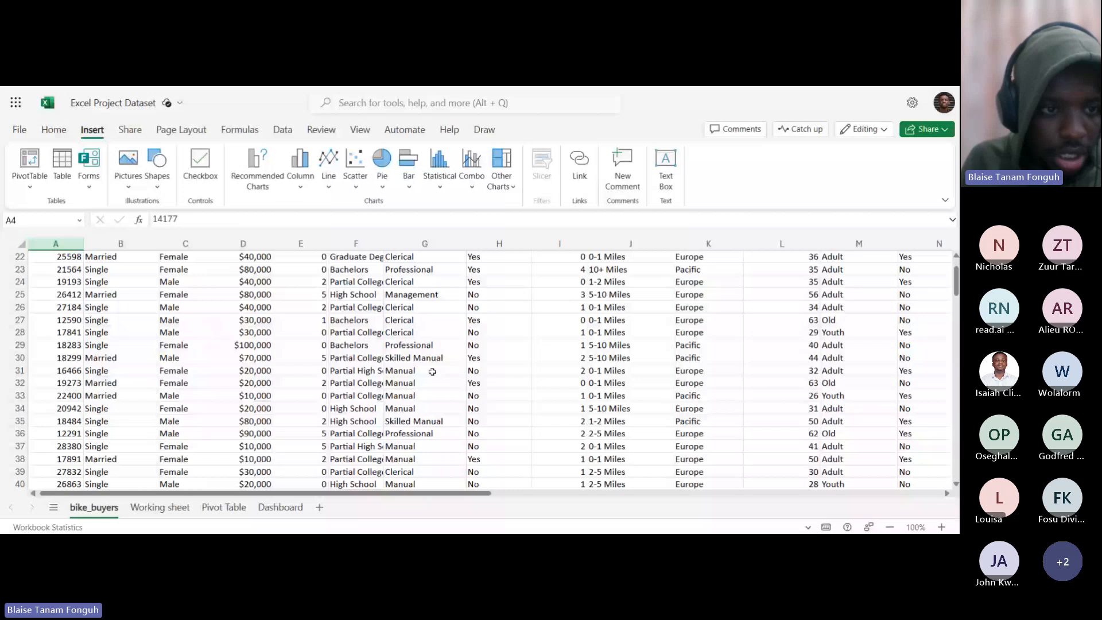
scroll(432, 371, "up", 7)
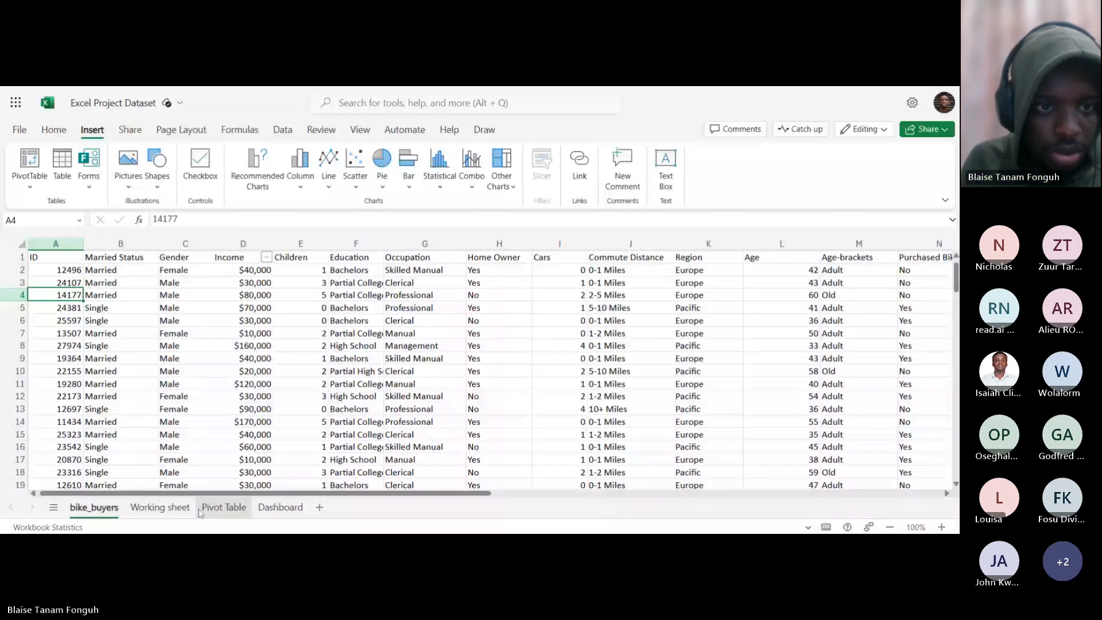
left_click(214, 508)
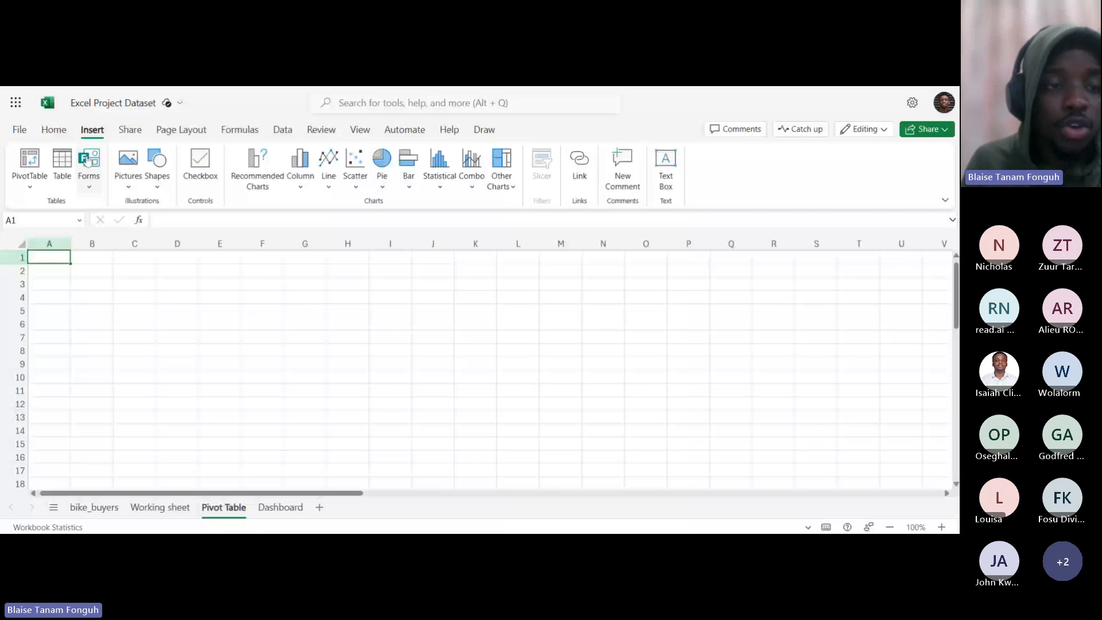
left_click(34, 180)
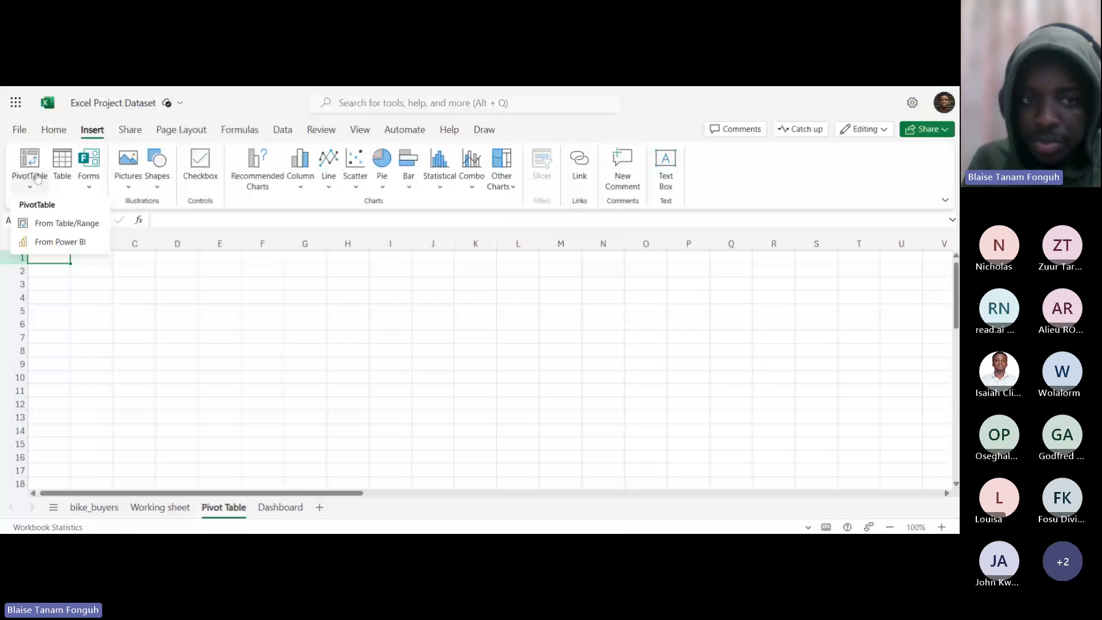
left_click(67, 223)
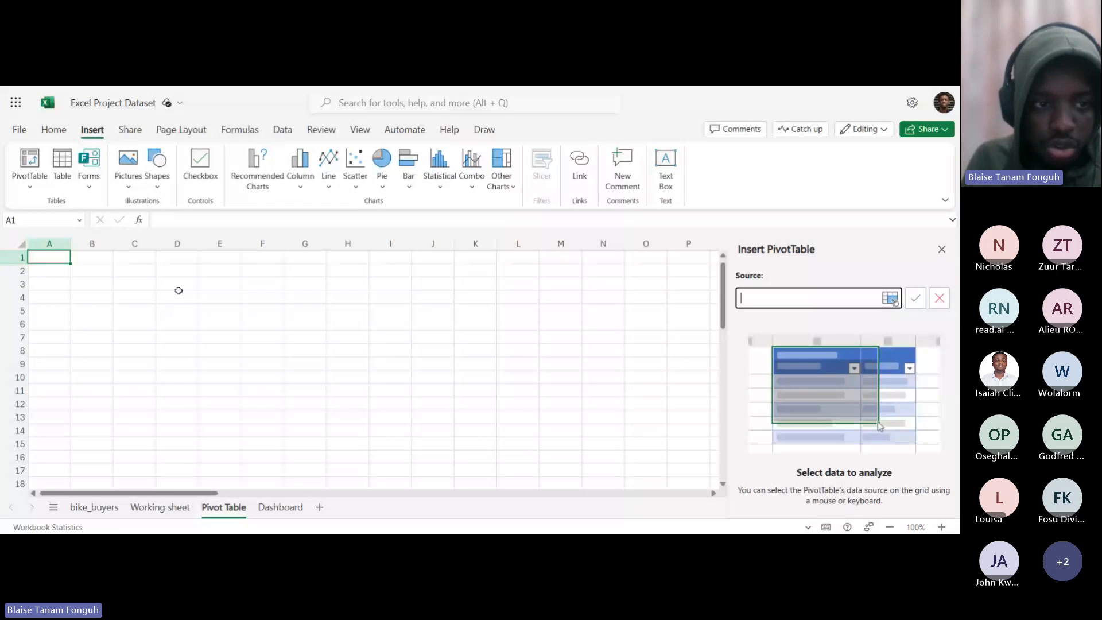
left_click(108, 514)
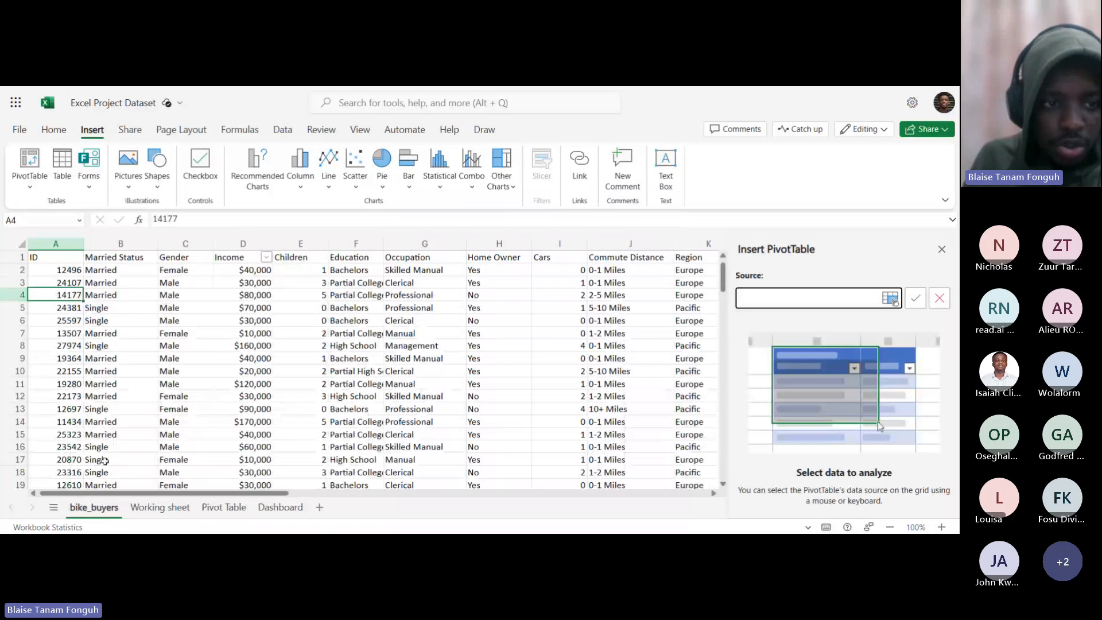
left_click(55, 257)
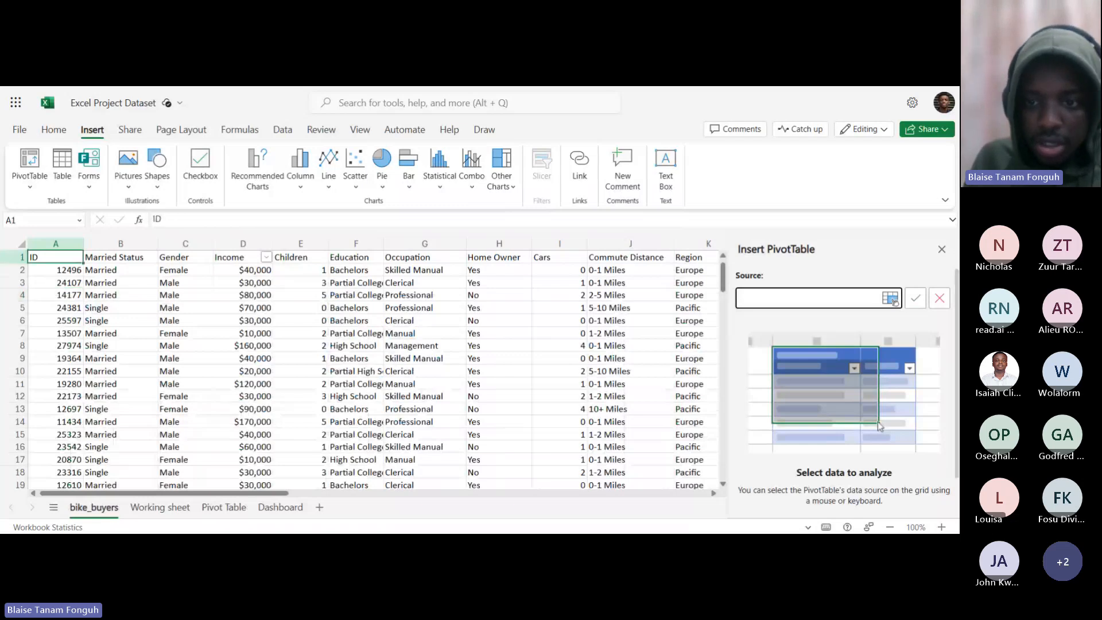
left_click(58, 269)
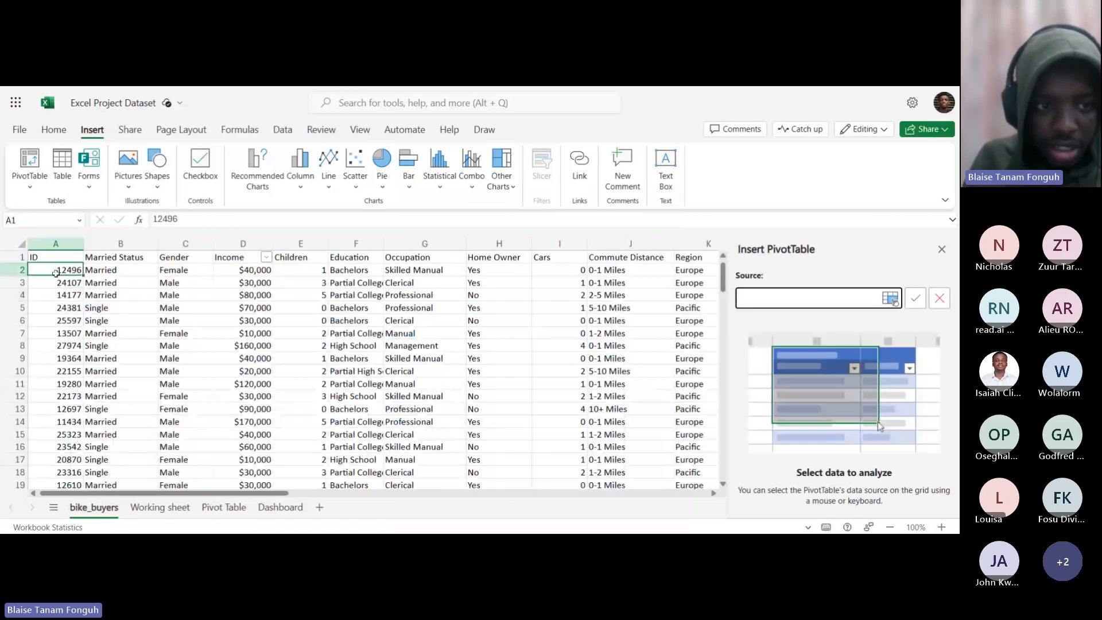
left_click(58, 261)
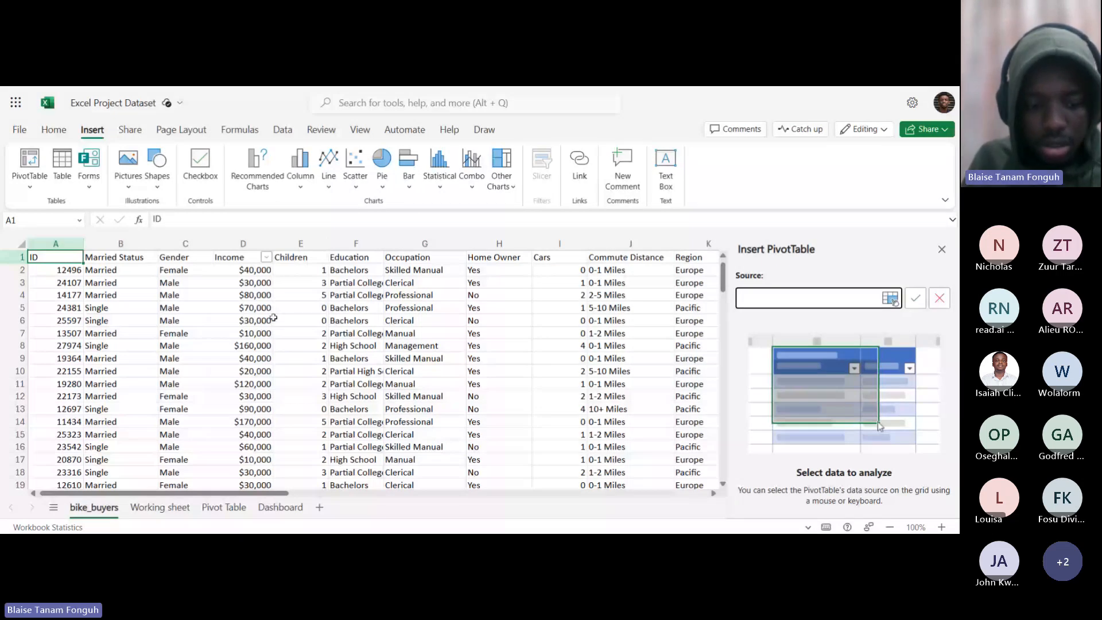
key("Down")
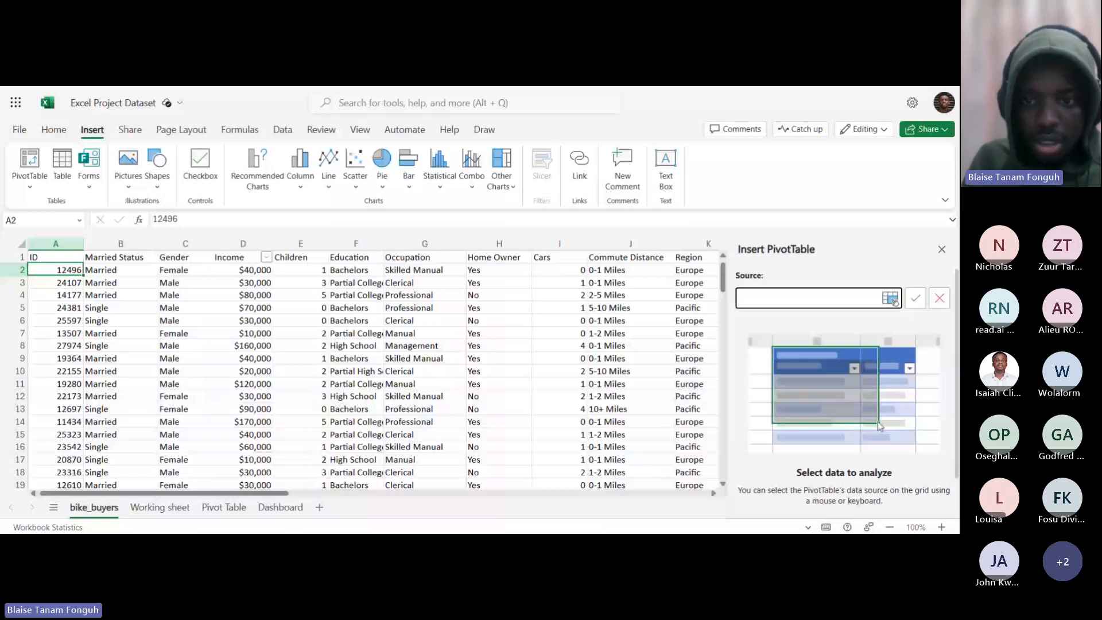
key("ctrl+a")
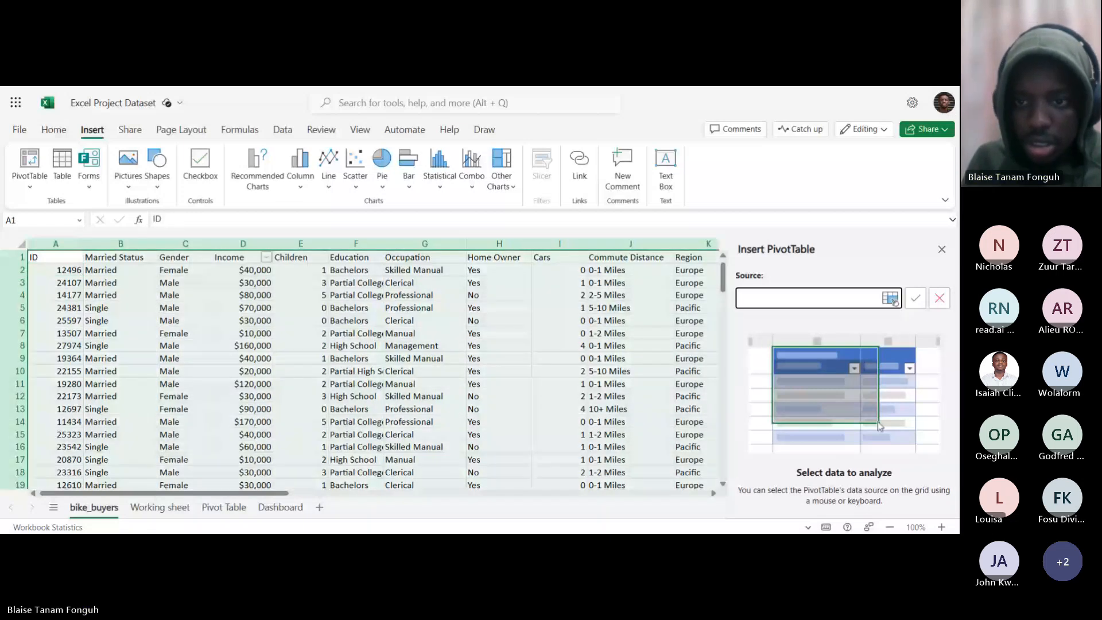
left_click(941, 249)
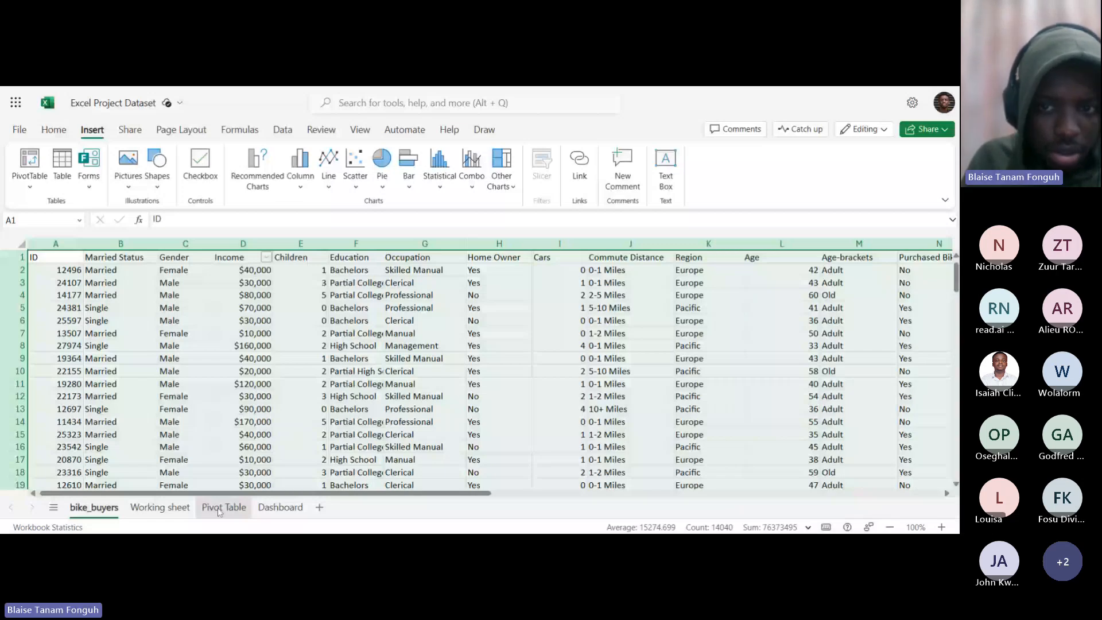
Start a PivotTable from the Pivot Table sheet using bike_buyers!A1:N1027 as its source range.
left_click(219, 507)
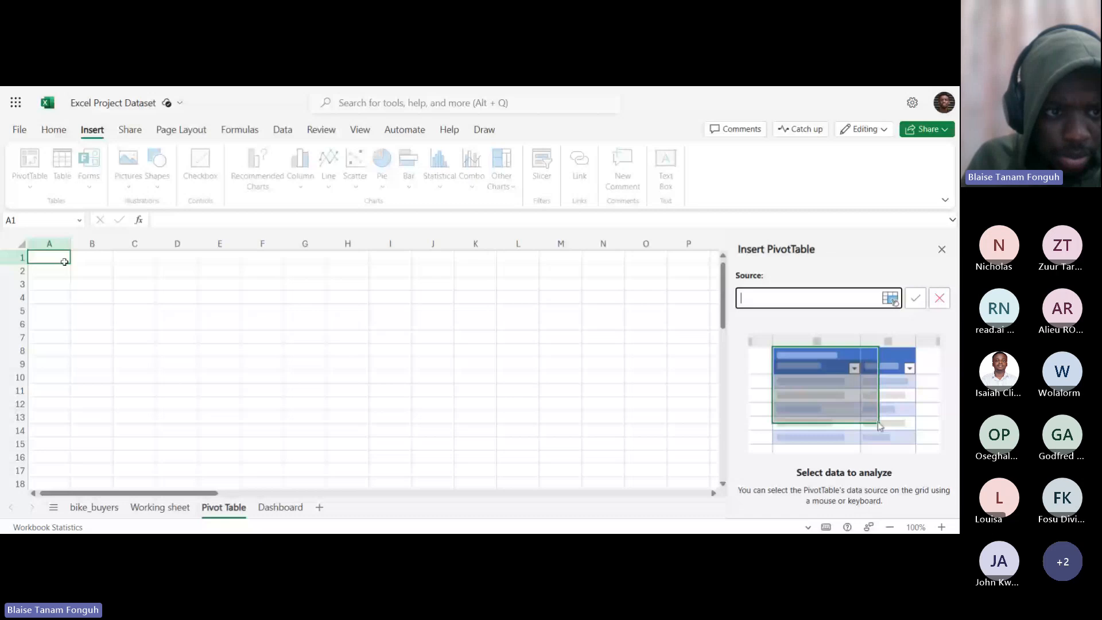
left_click(100, 274)
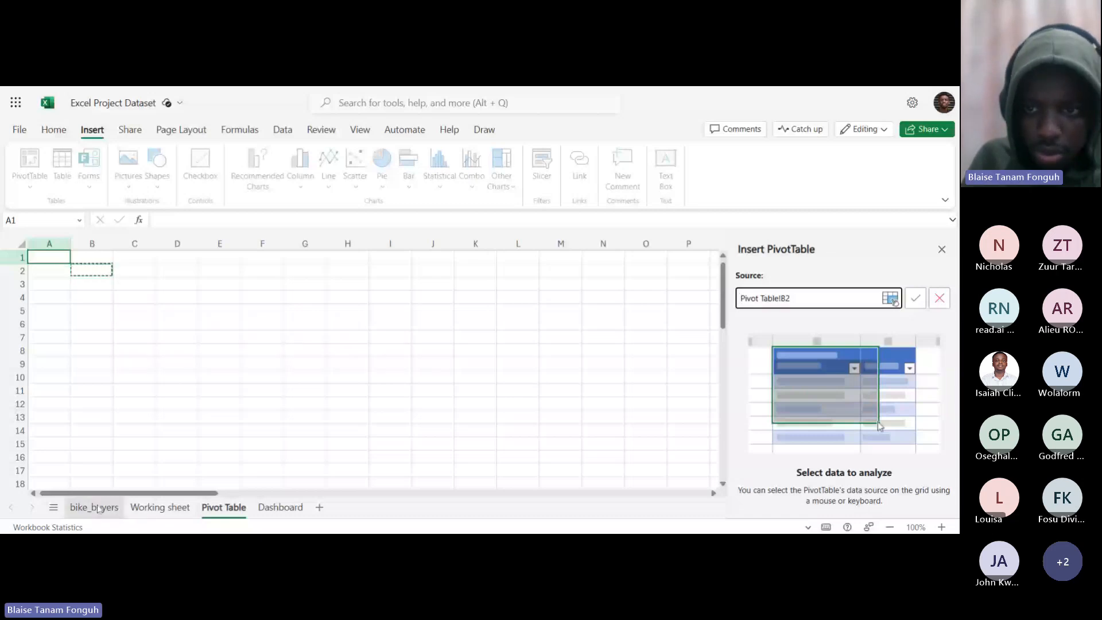
key("ctrl+a")
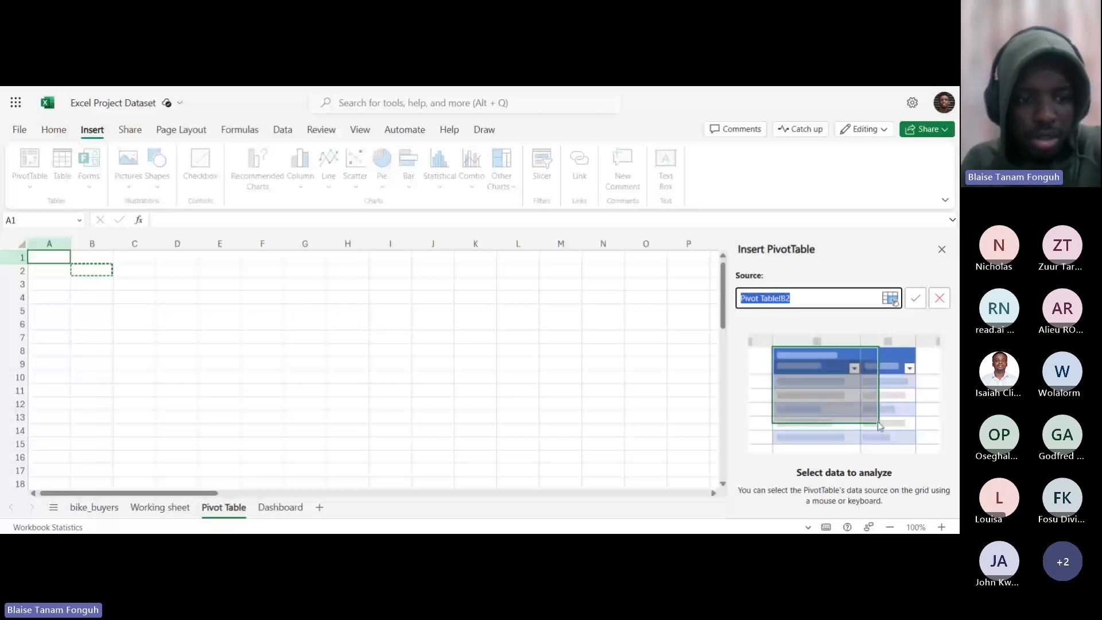
left_click(94, 507)
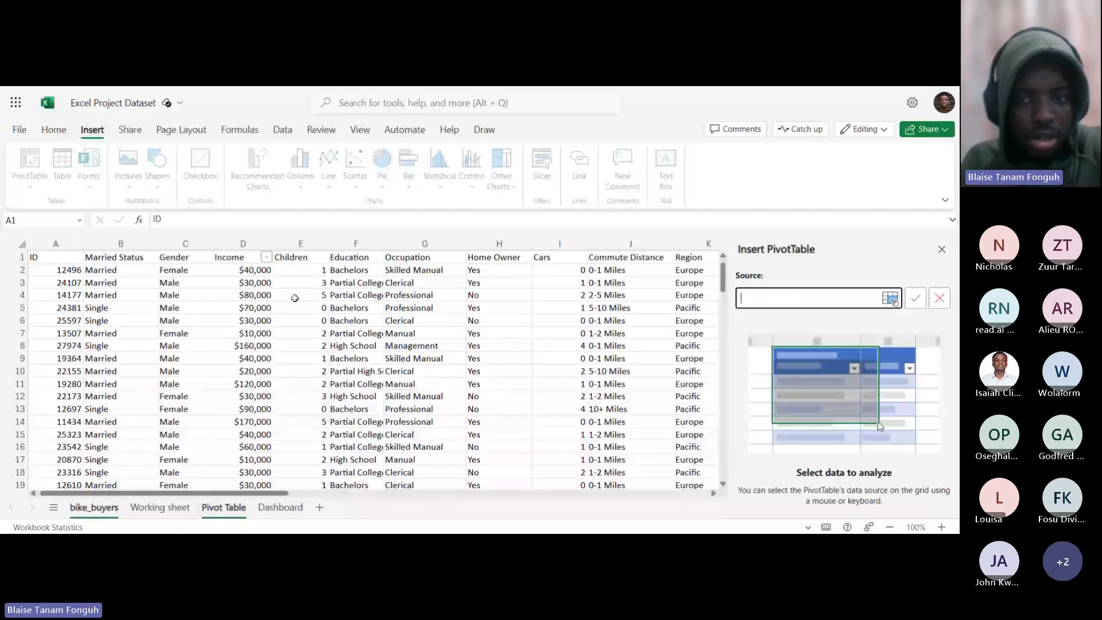
left_click(101, 270)
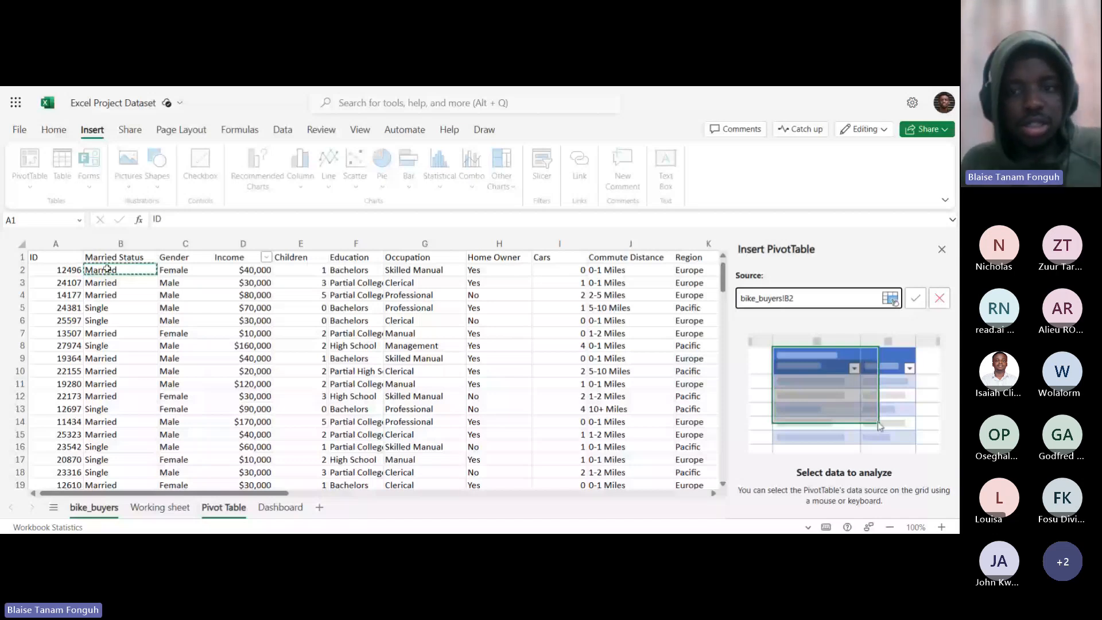
left_click(64, 259)
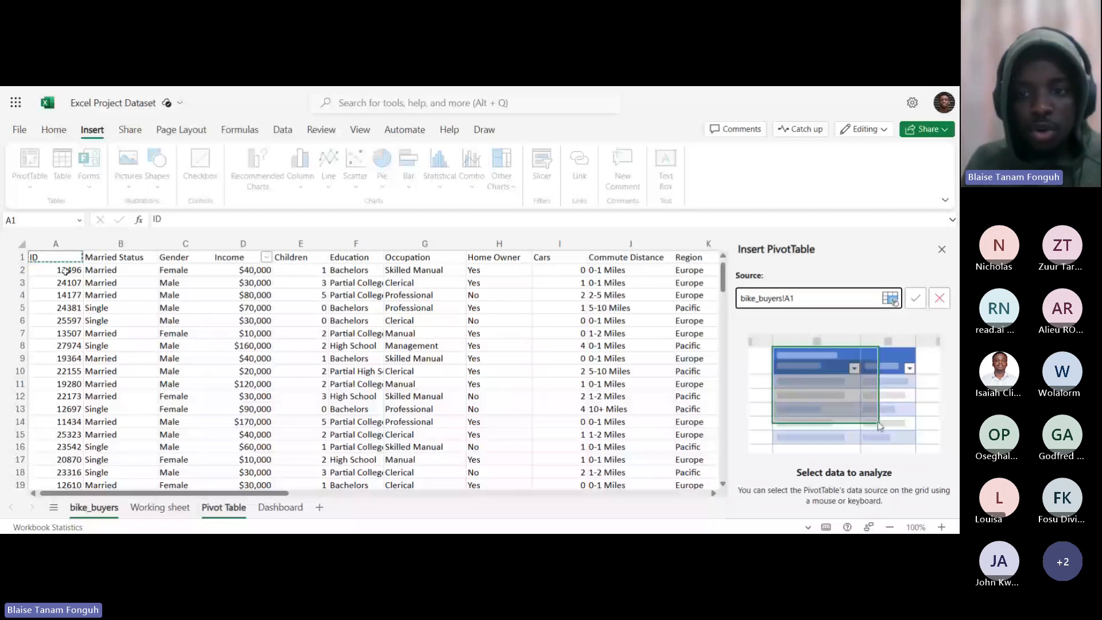
key("ctrl+a")
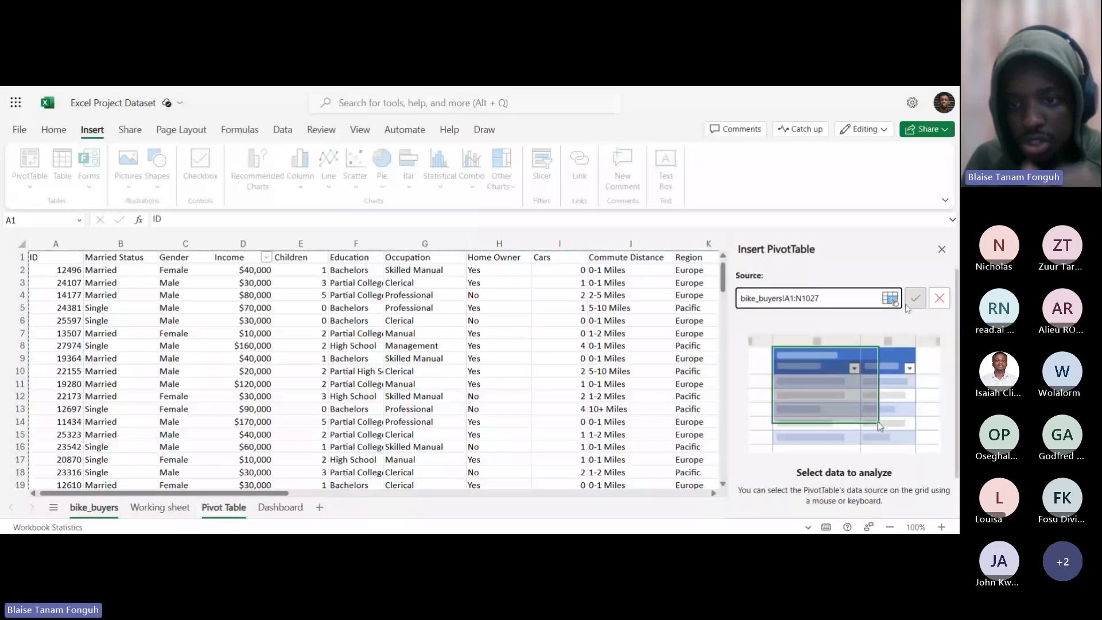
Accept the source range and insert a custom PivotTable on the existing sheet at 'Pivot Table'!A1.
left_click(916, 300)
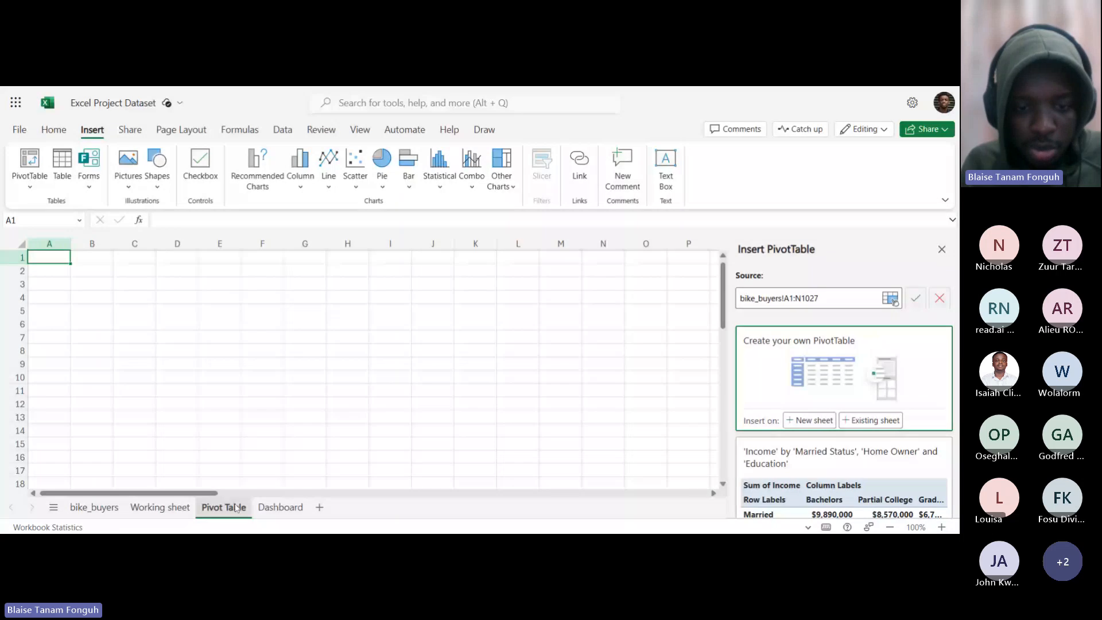
left_click(871, 421)
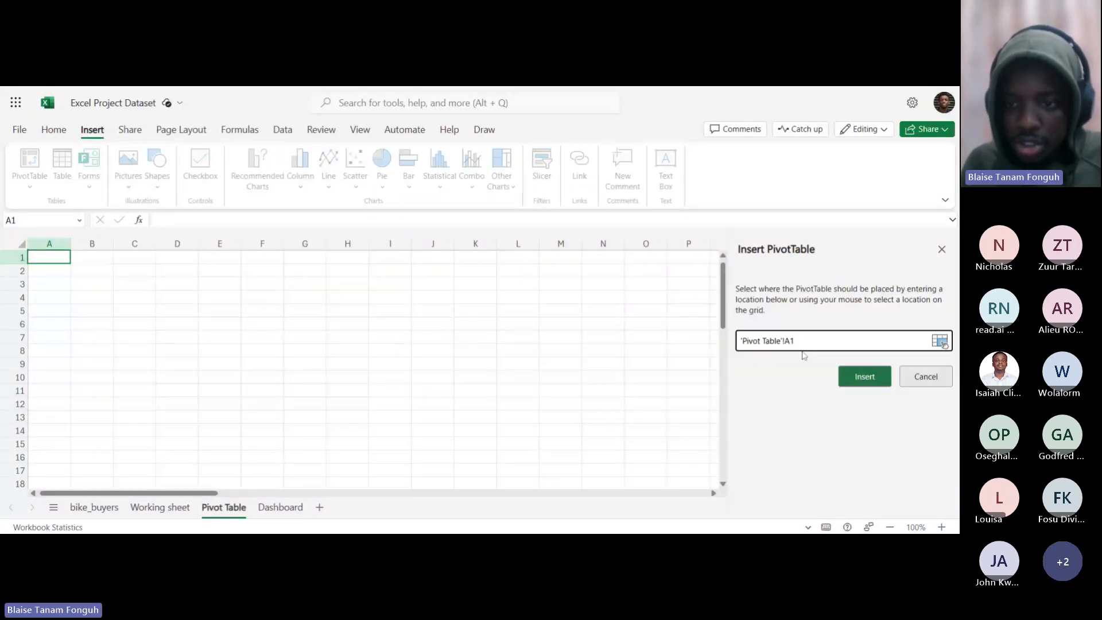
left_click(864, 378)
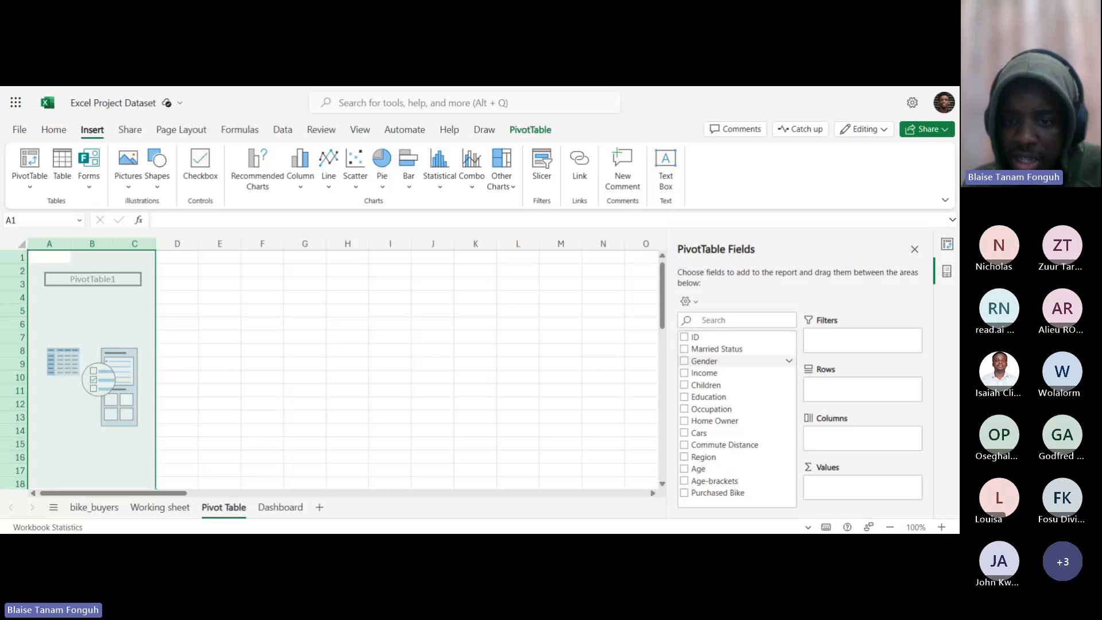
Add Gender to the PivotTable's rows and Income to its values as a sum.
left_click(684, 362)
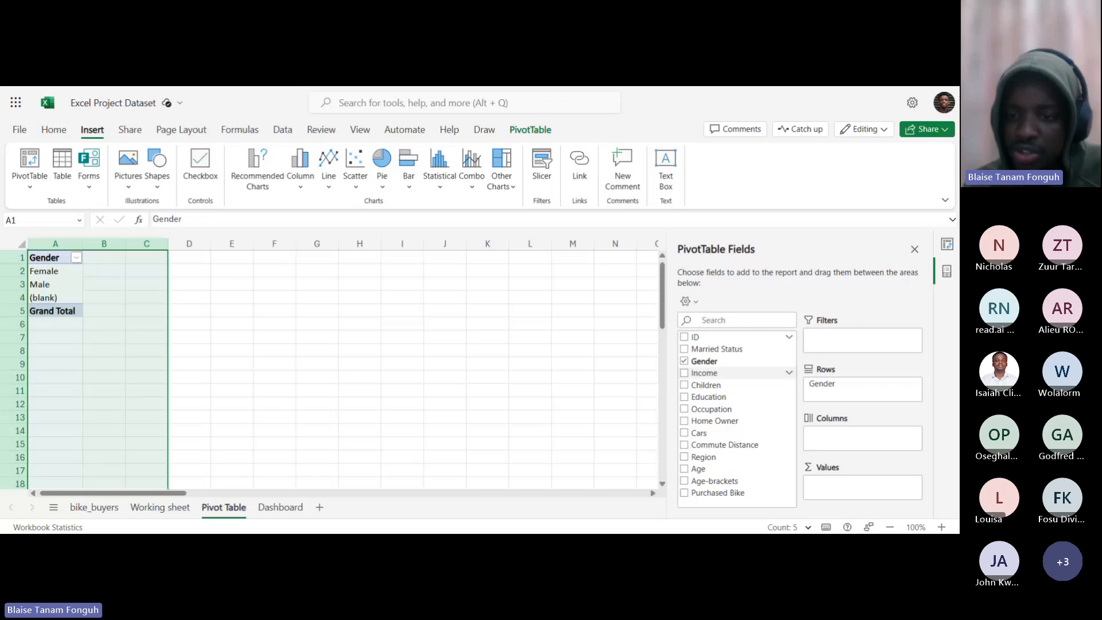
left_click(683, 373)
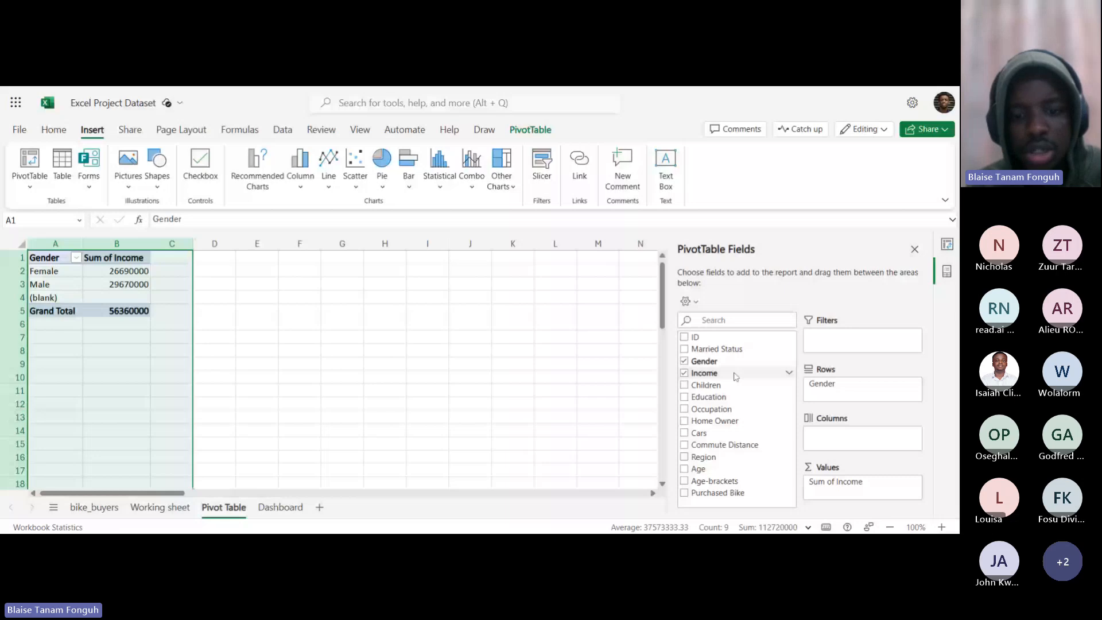
left_click_drag(735, 374, 764, 380)
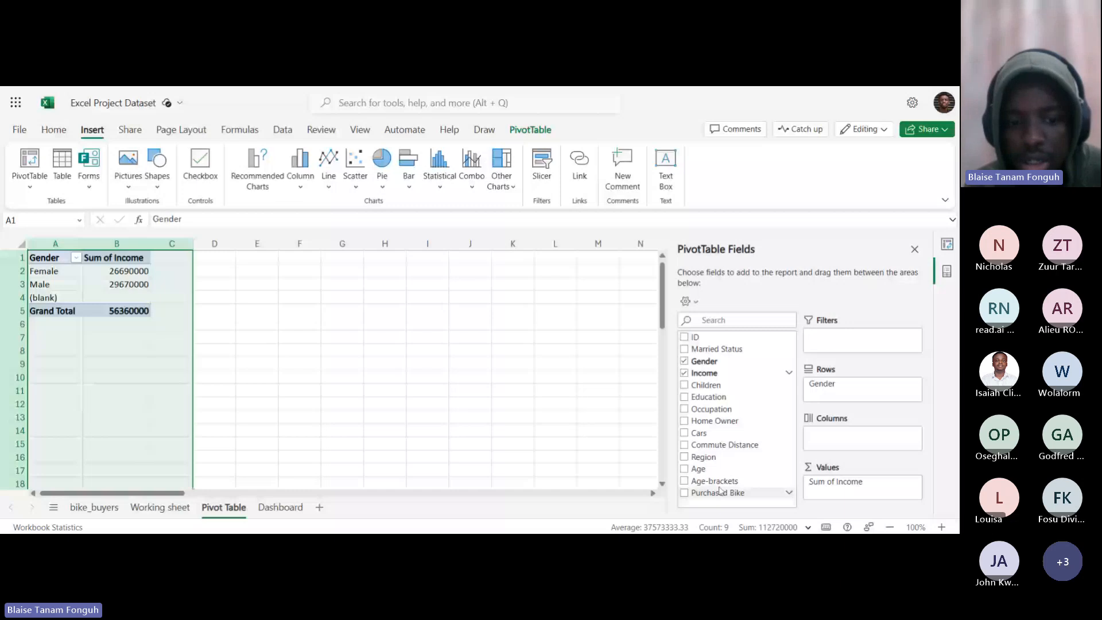
Add Purchased Bike to the PivotTable's columns to split income by purchase status.
left_click_drag(726, 493, 861, 437)
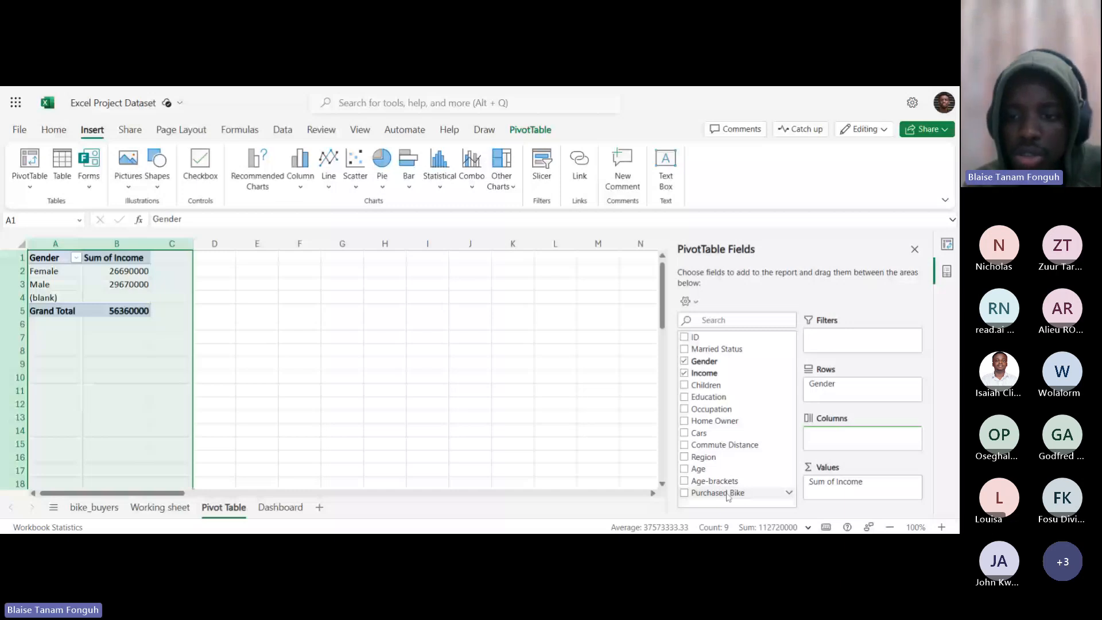
left_click(728, 495)
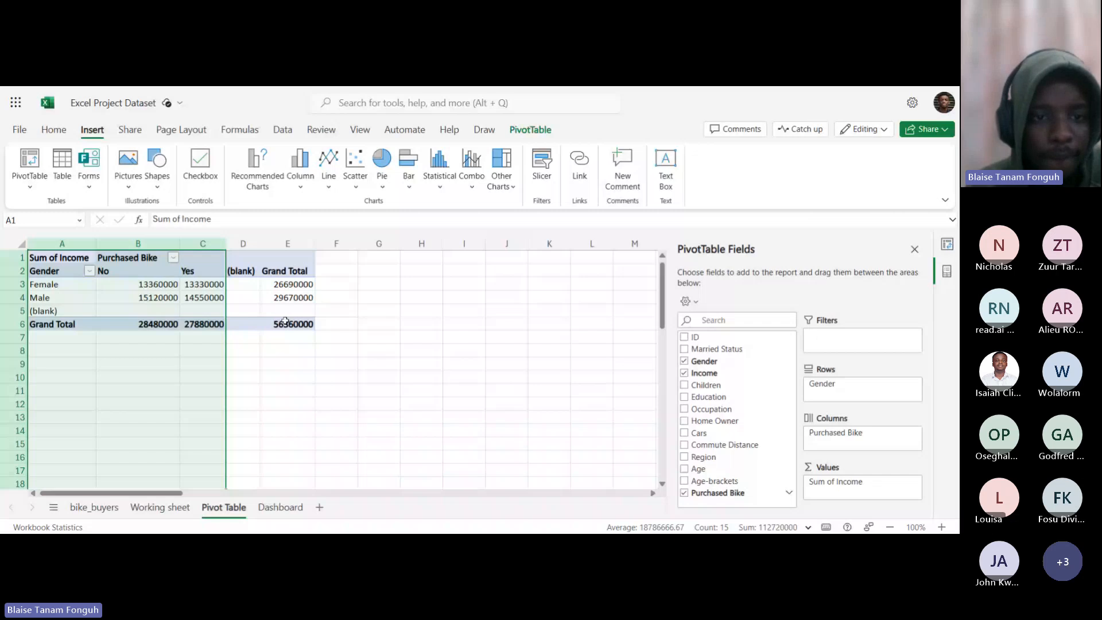
Try to delete worksheet column D, which holds the PivotTable's (blank) category.
left_click(285, 271)
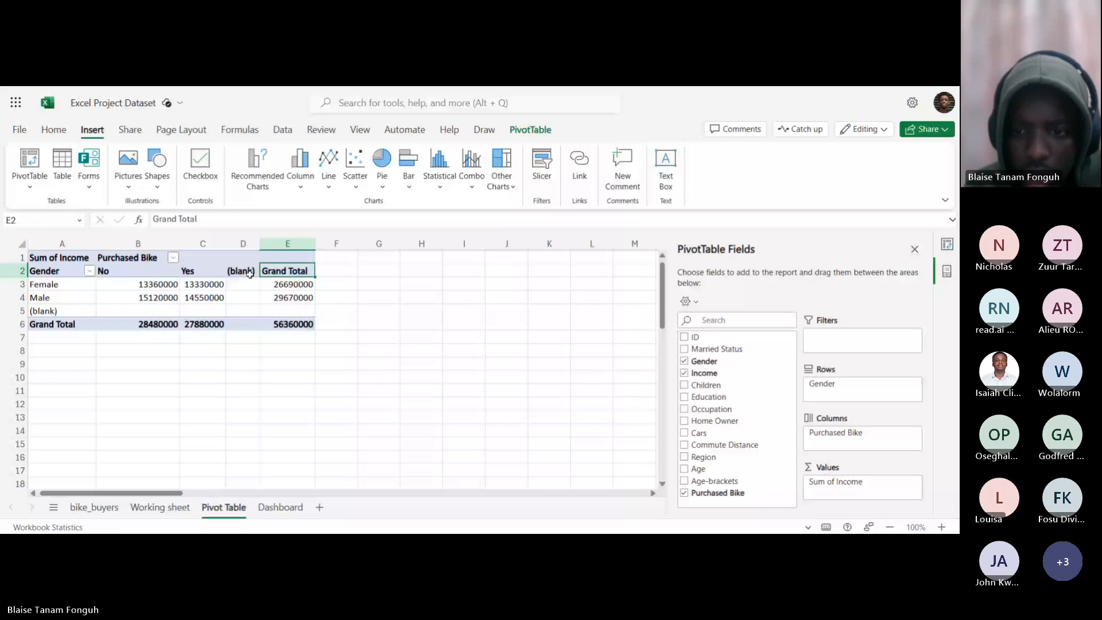
left_click(248, 271)
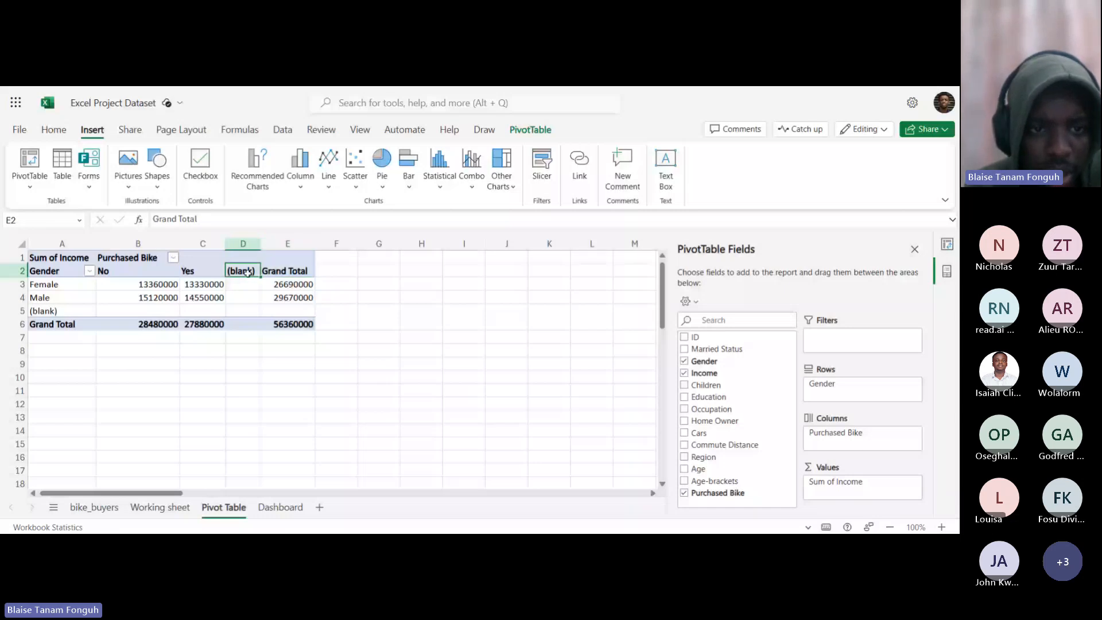
left_click(244, 244)
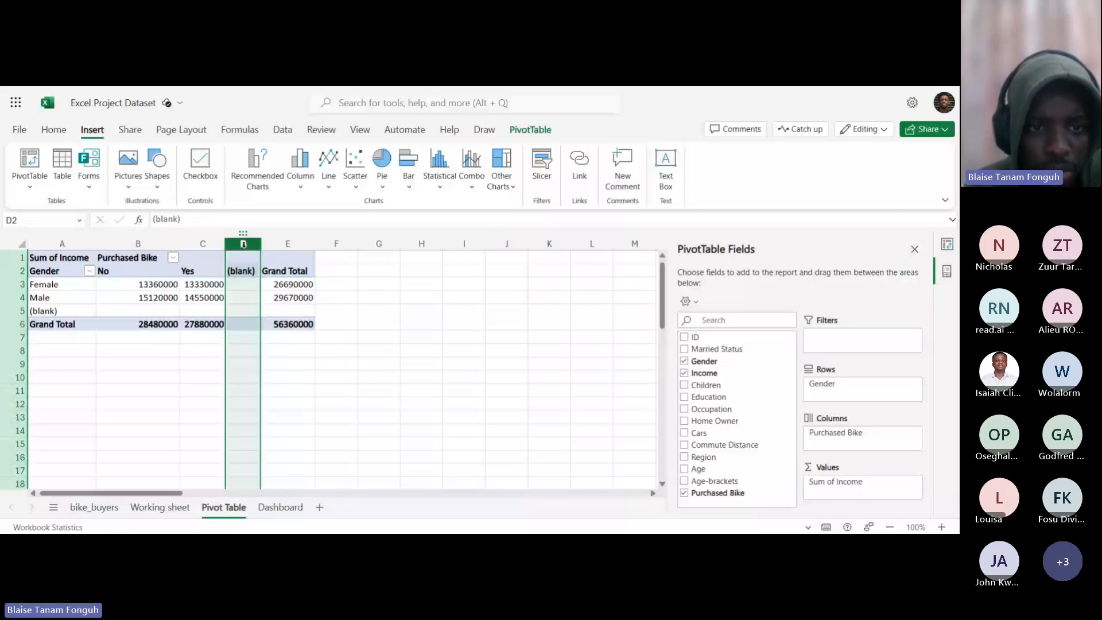
key("ctrl+minus")
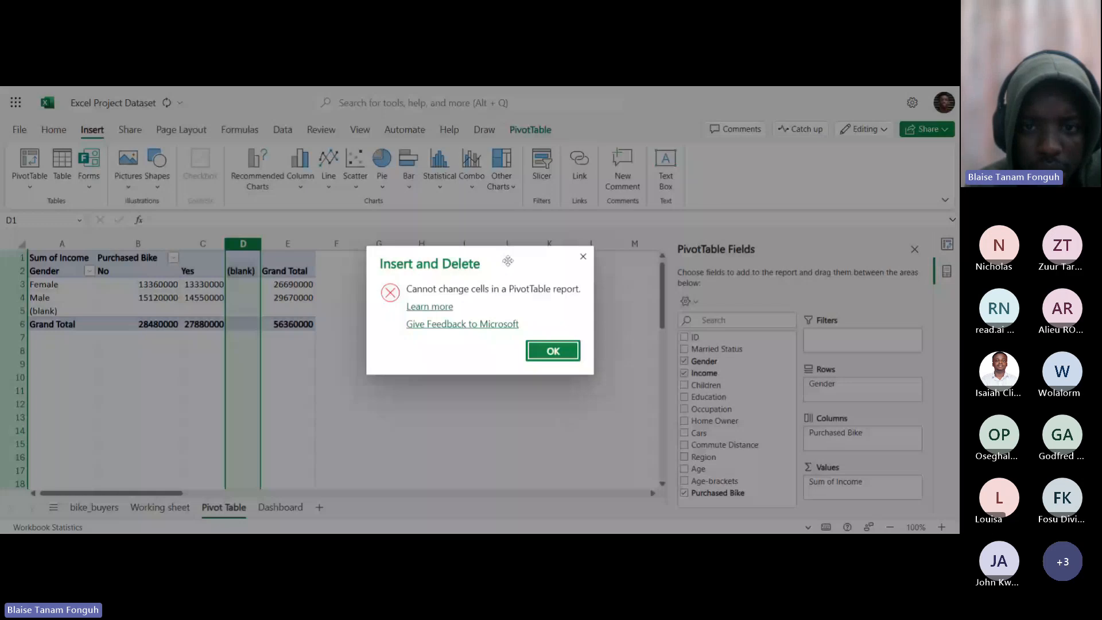
key("Escape")
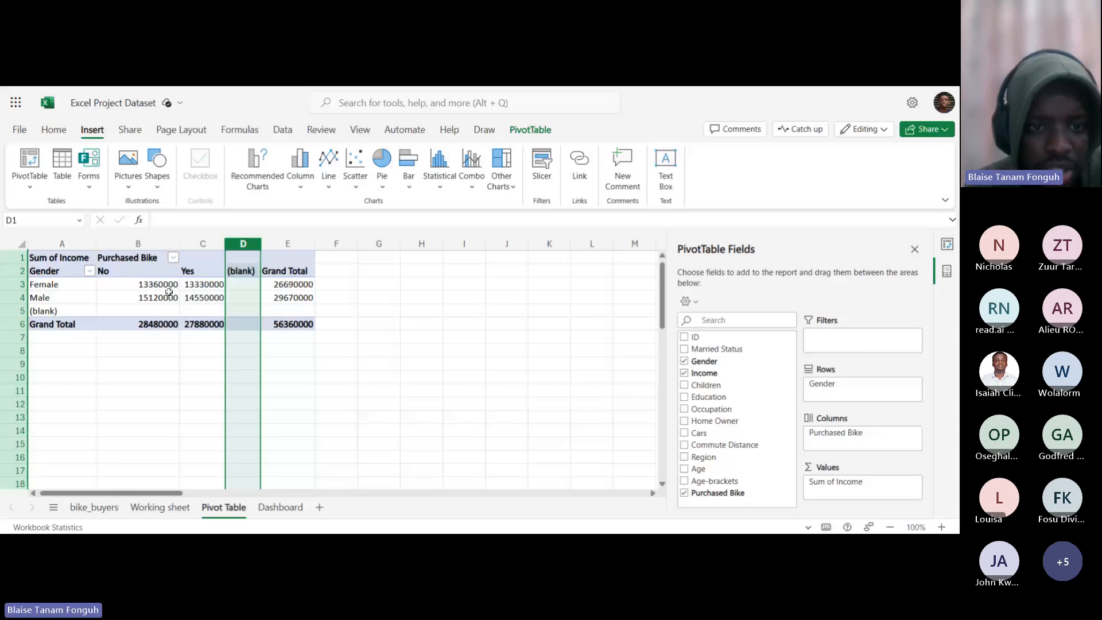
Compare the summed income of females and males across the Purchased Bike No, Yes and Grand Total columns.
left_click(201, 297)
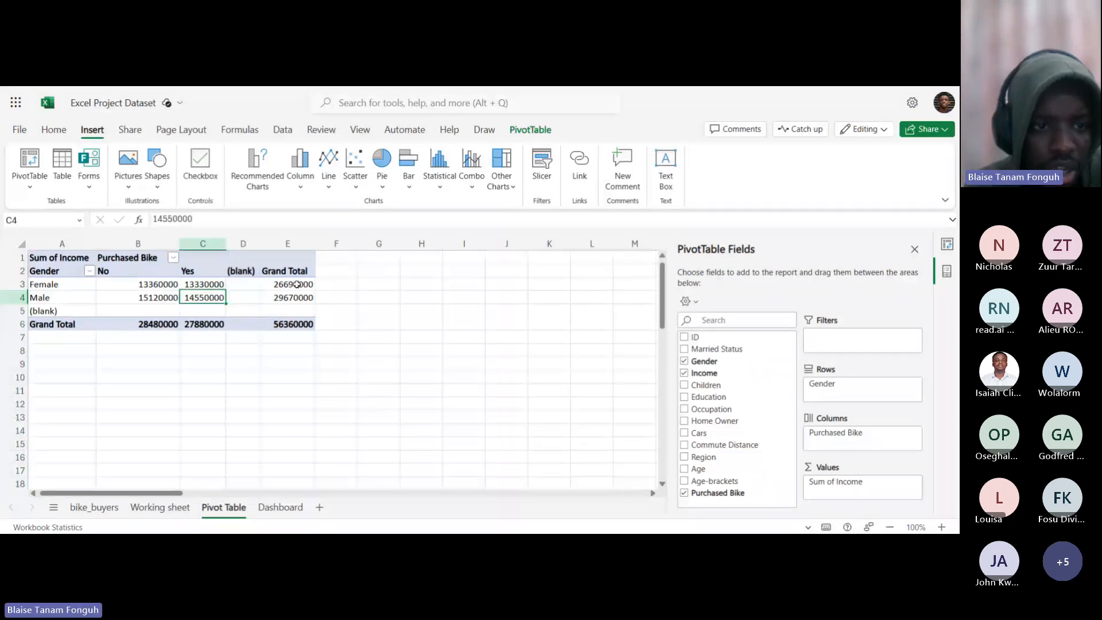
left_click(135, 286)
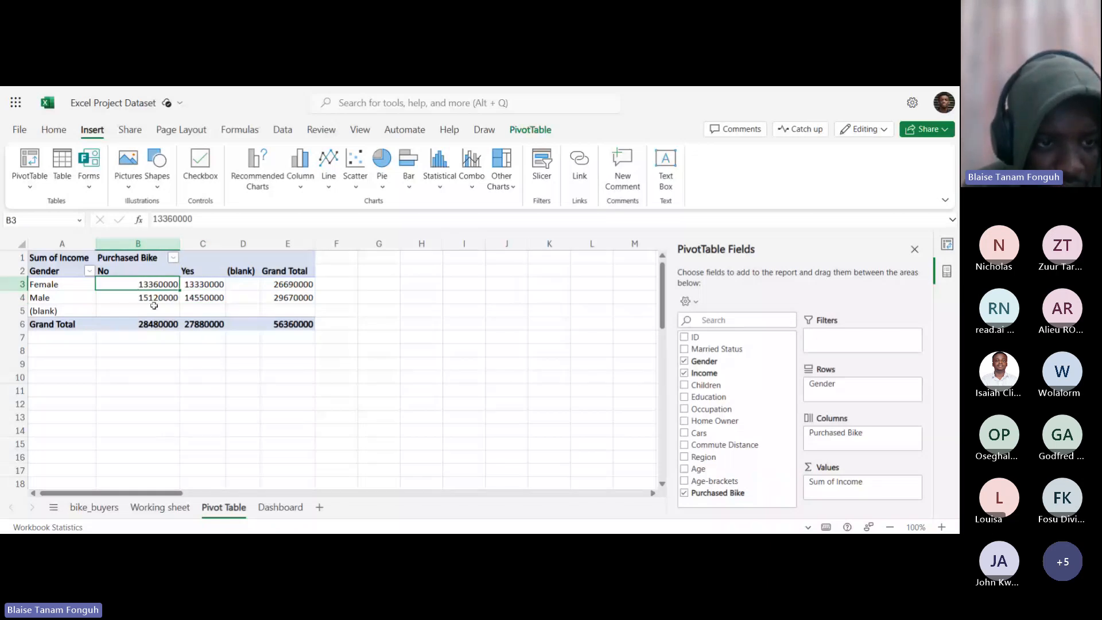
left_click(154, 298)
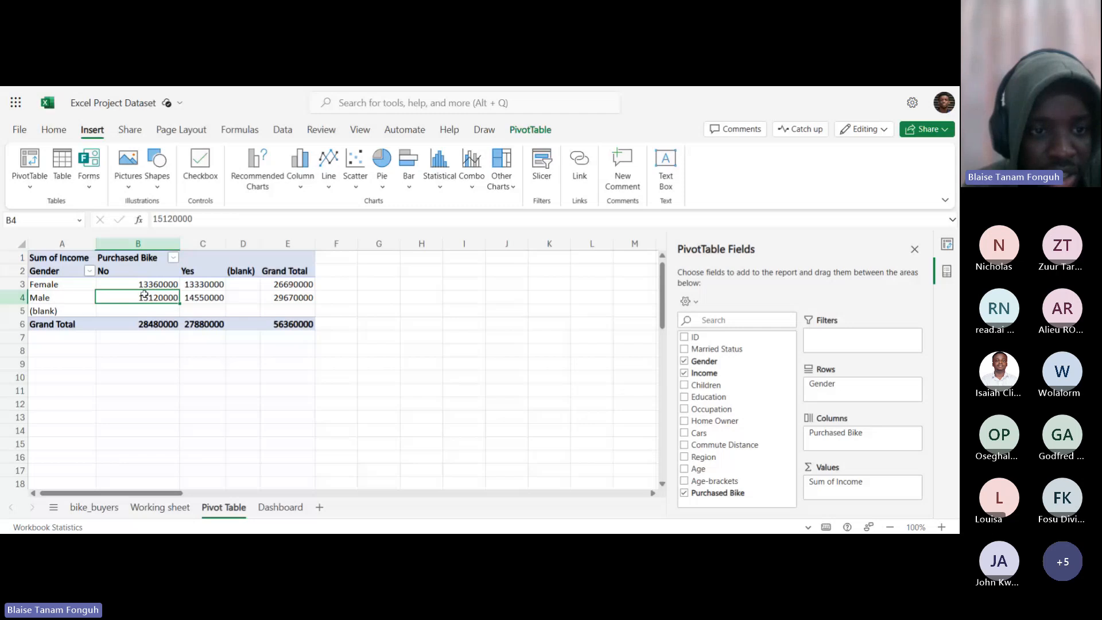
key("Right")
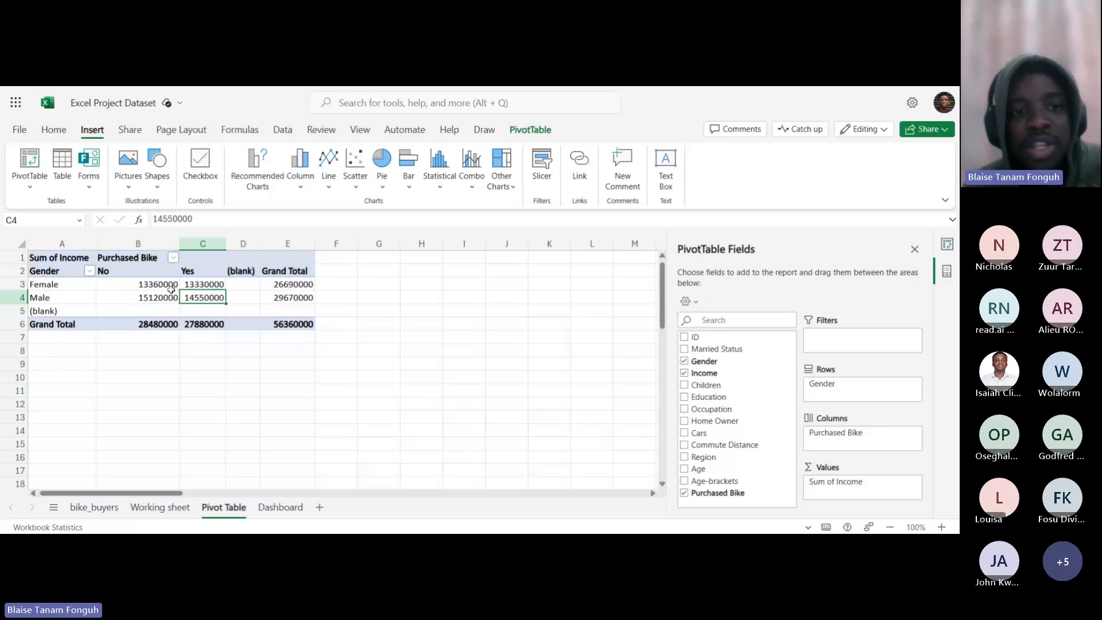
left_click(171, 298)
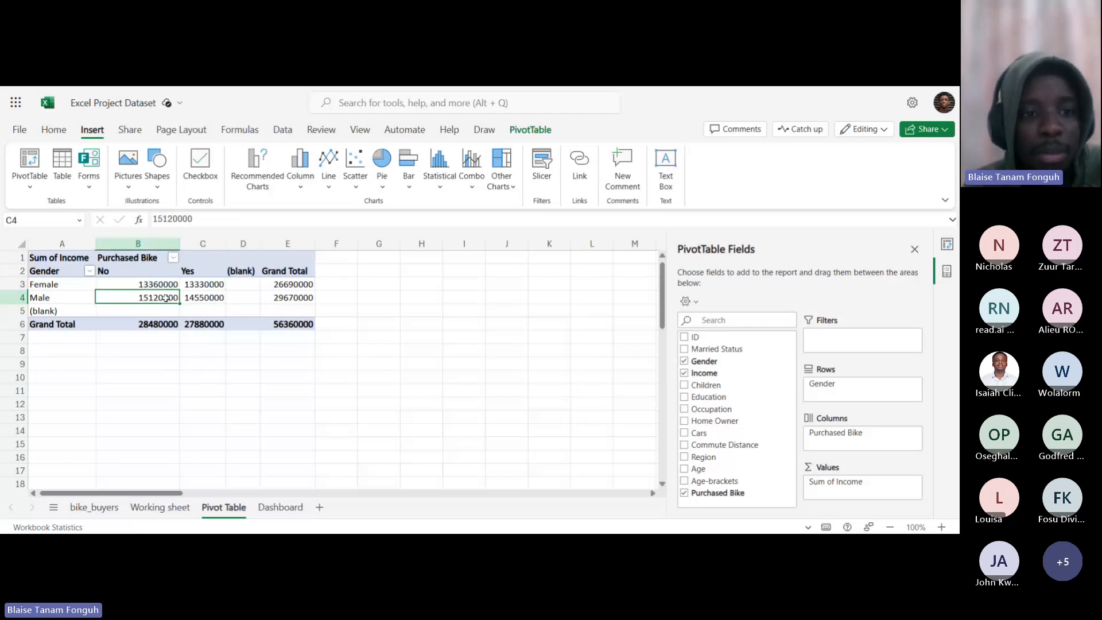
left_click(204, 297)
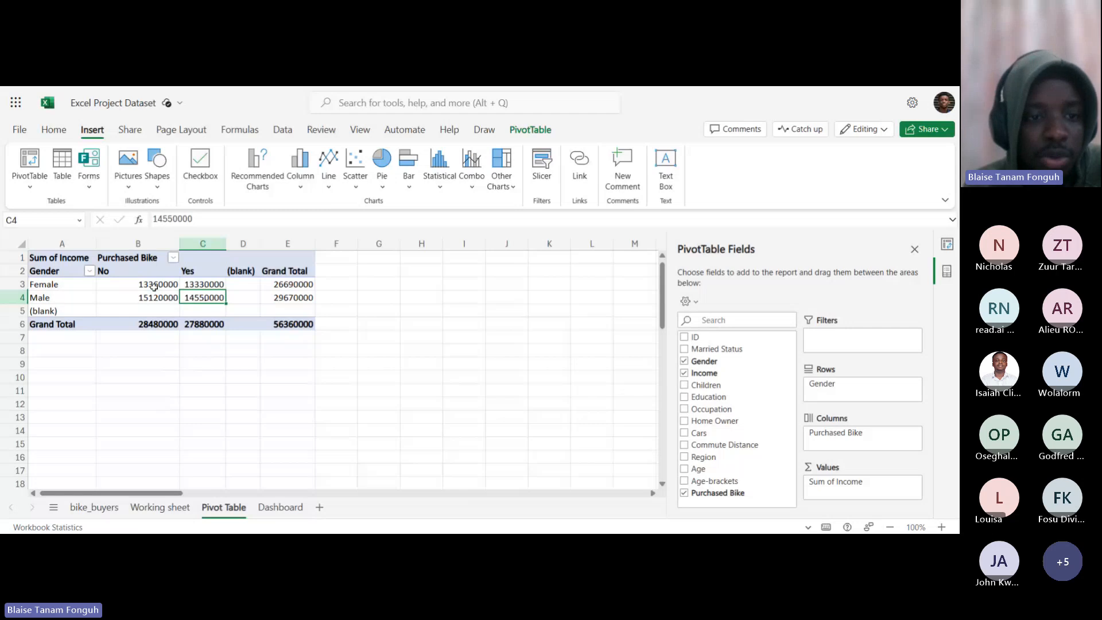
left_click(171, 284)
key("Right")
left_click(161, 285)
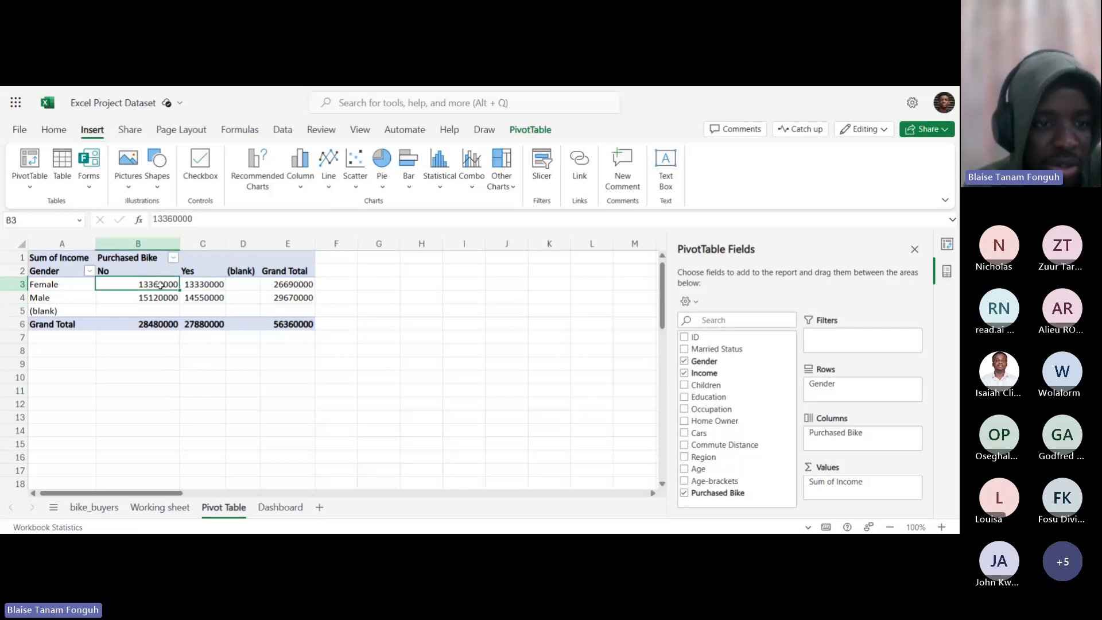
left_click(205, 285)
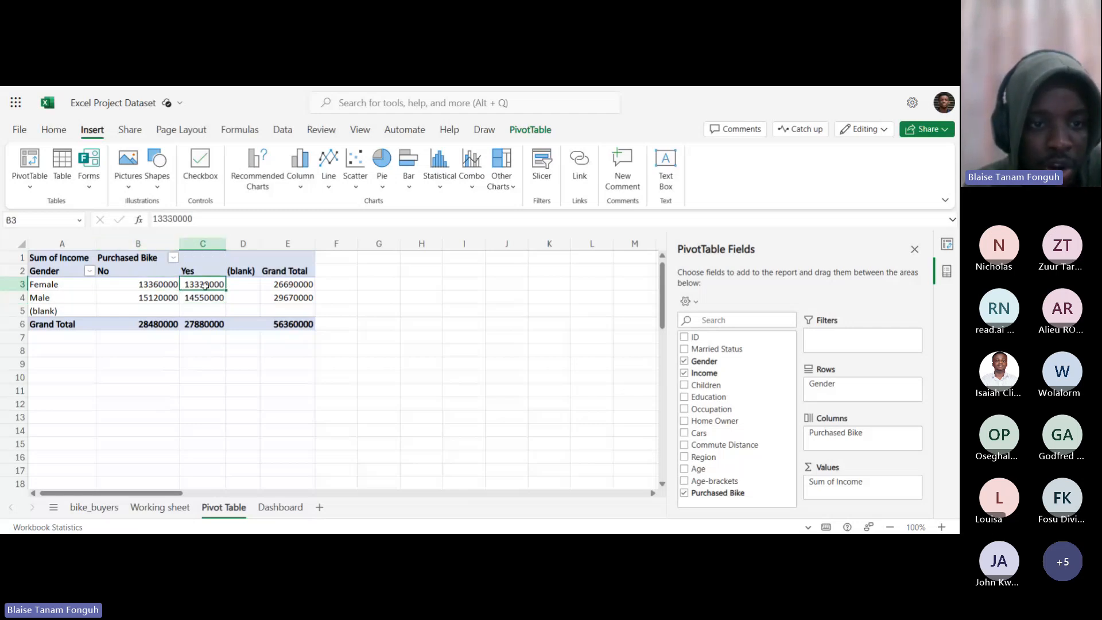
left_click(151, 295)
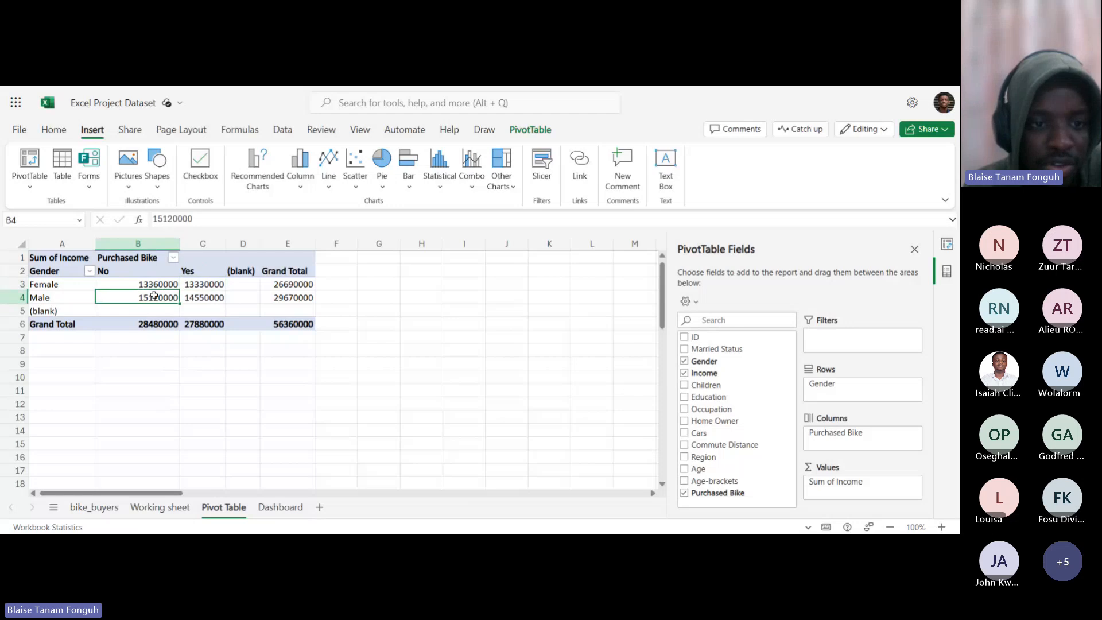
left_click(204, 296)
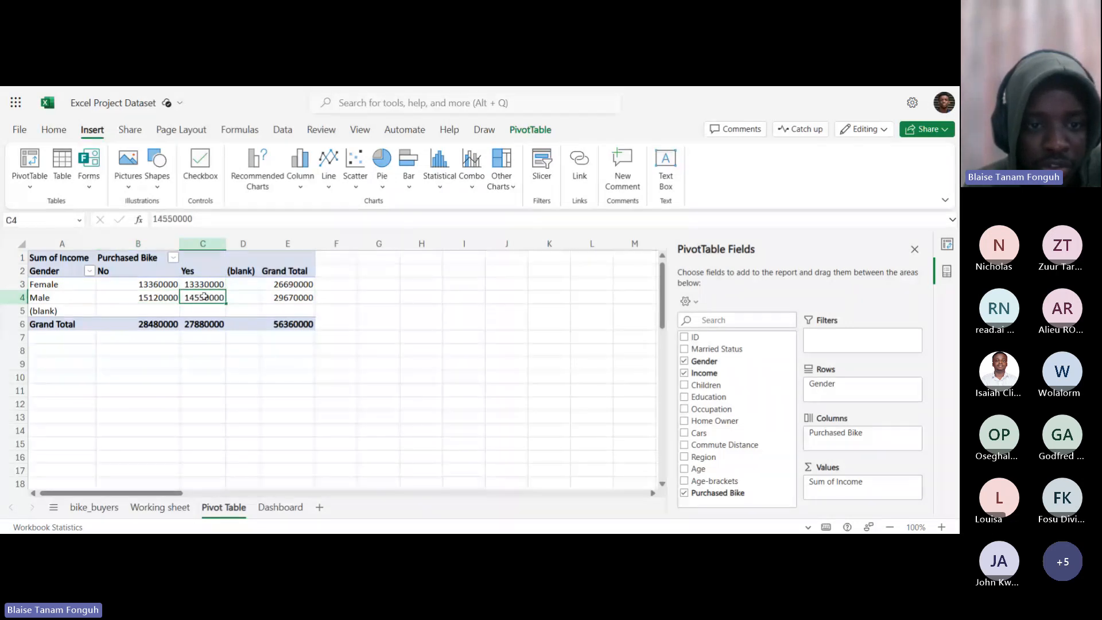
left_click(293, 298)
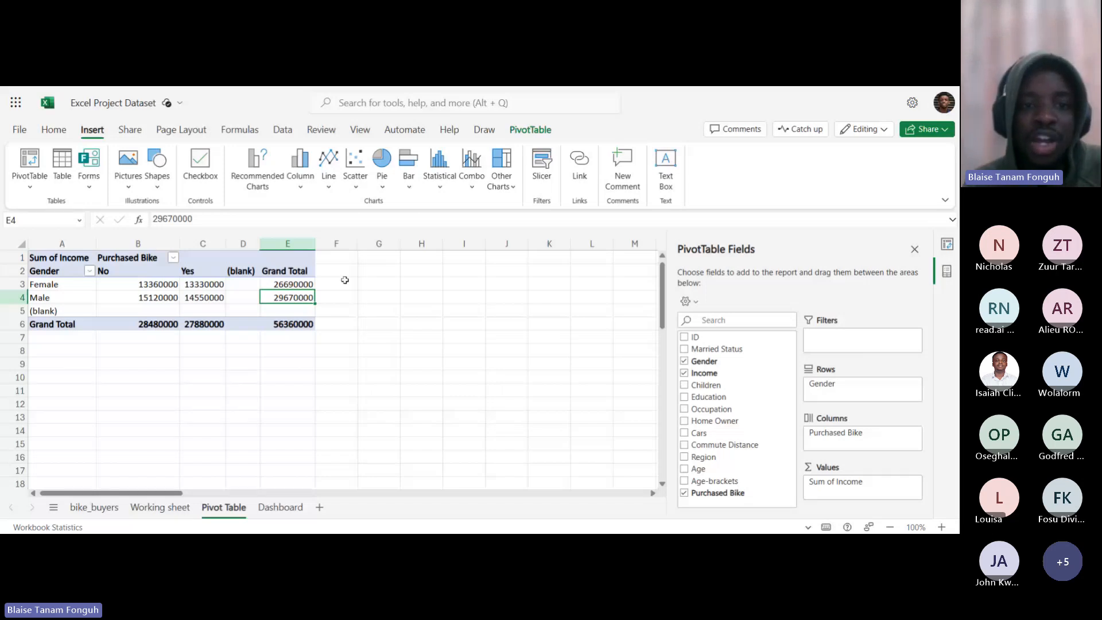
Summarize the PivotTable's Income values by average and review the Female and Male averages.
left_click(915, 482)
left_click(877, 476)
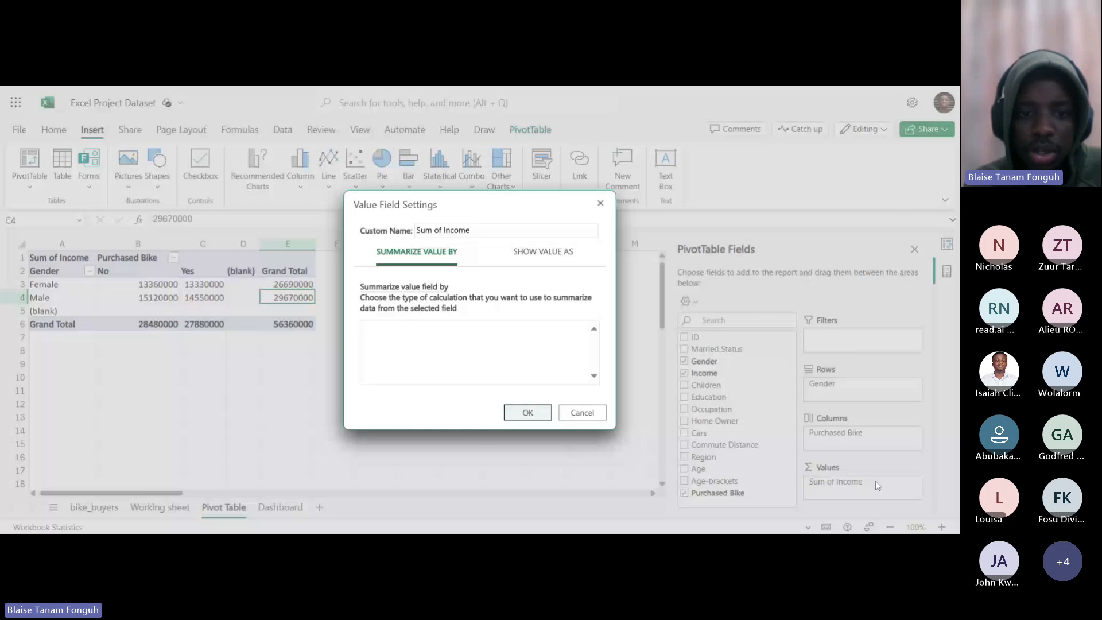
left_click(527, 413)
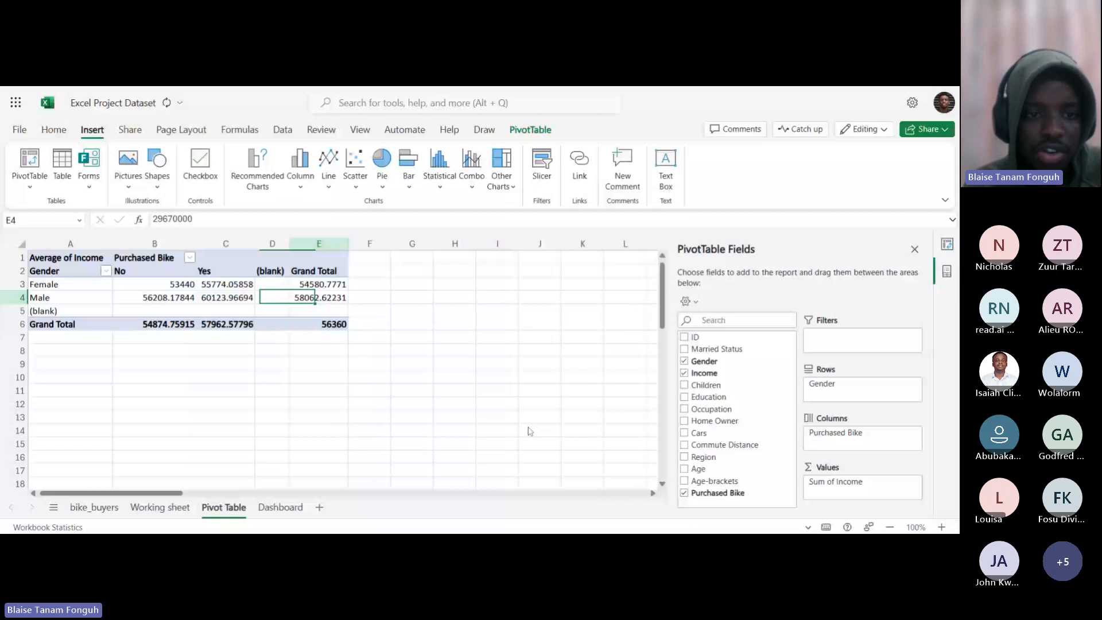
left_click(307, 283)
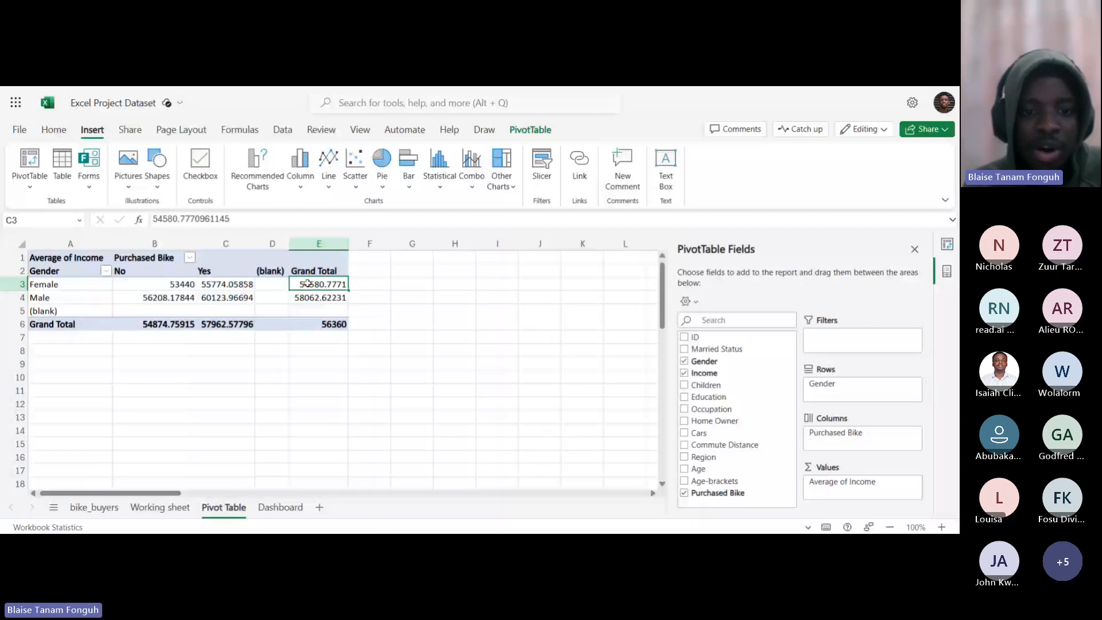
left_click(317, 298)
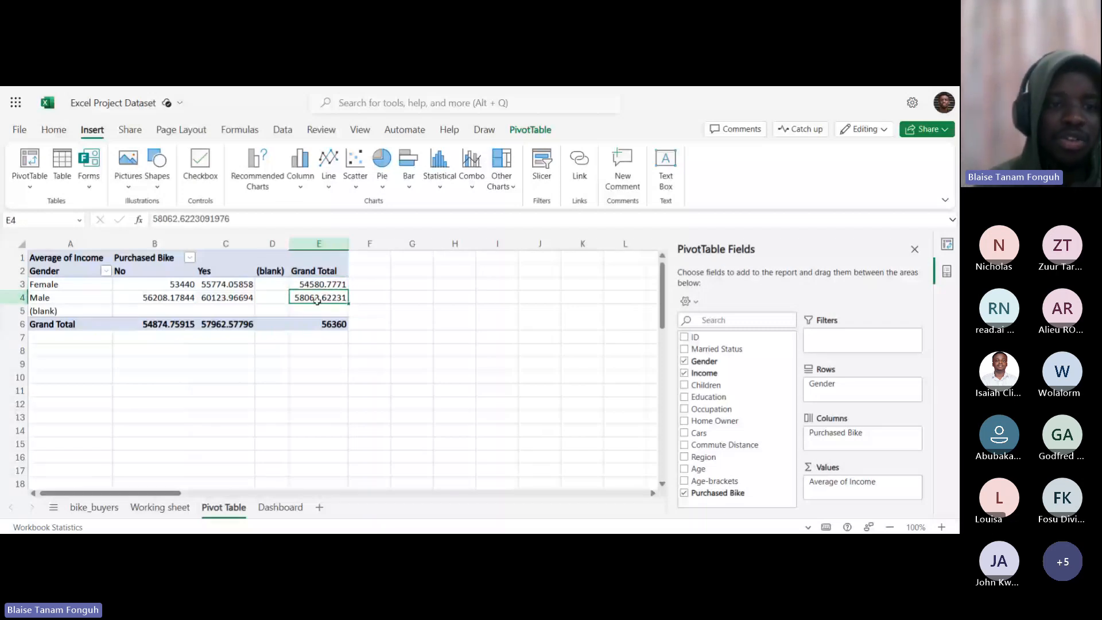
left_click(241, 285)
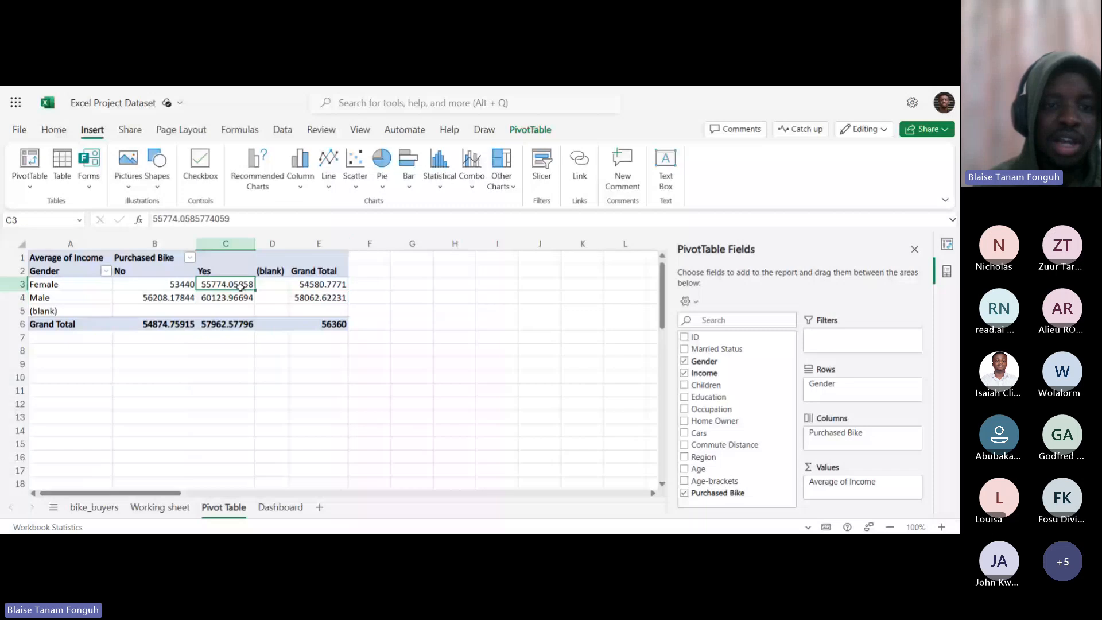
left_click(319, 296)
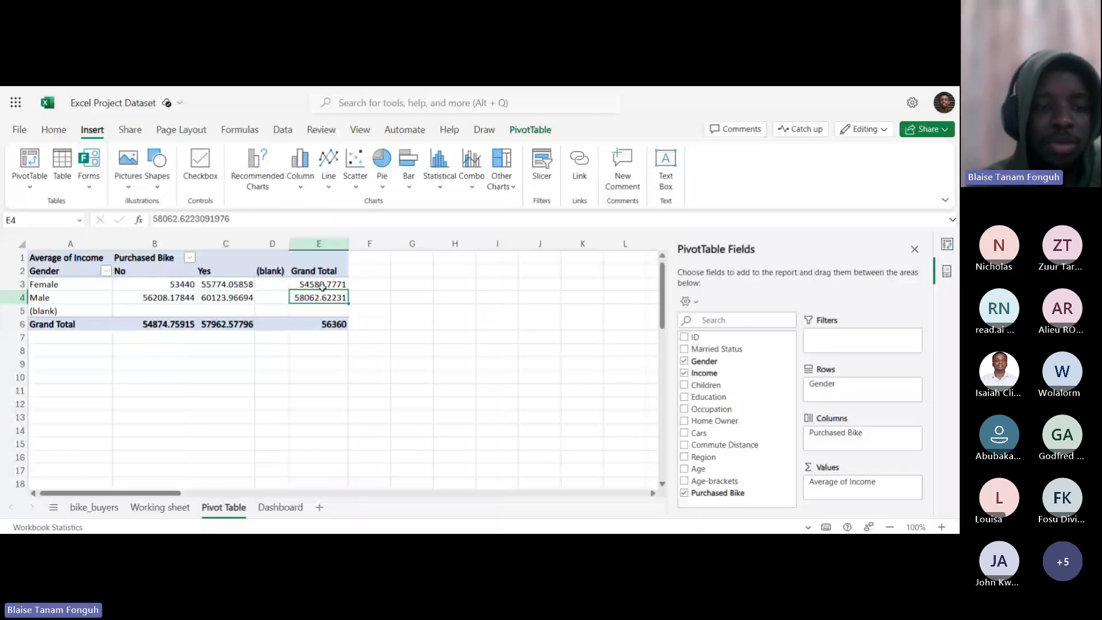
left_click(322, 285)
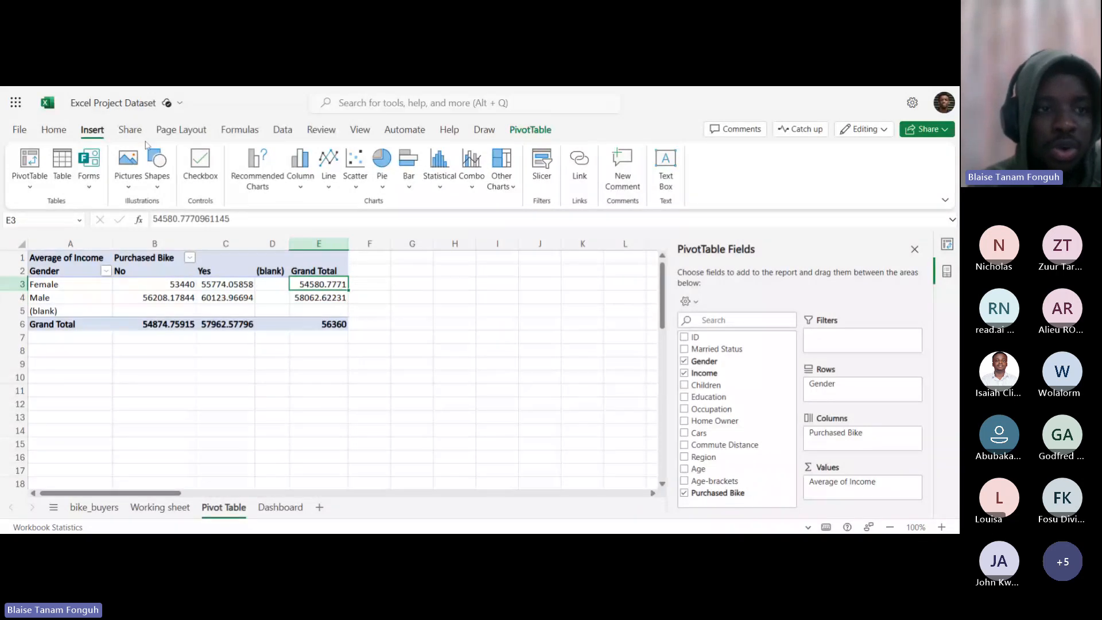
Format the PivotTable's average income values in B3:E6 as Currency with no decimal places.
left_click(54, 130)
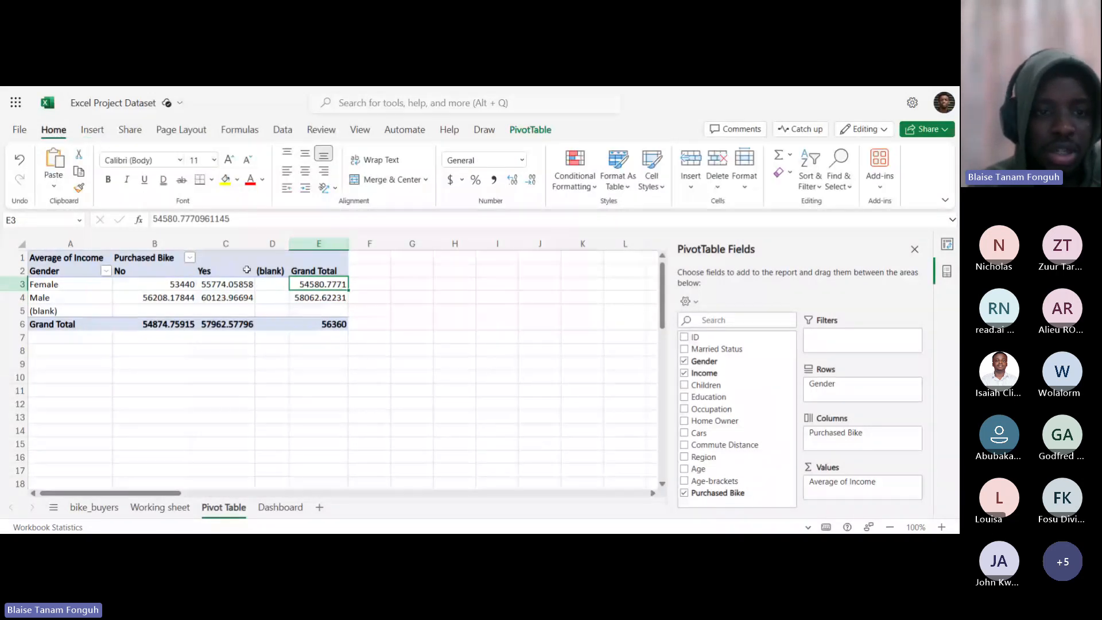
left_click(206, 293)
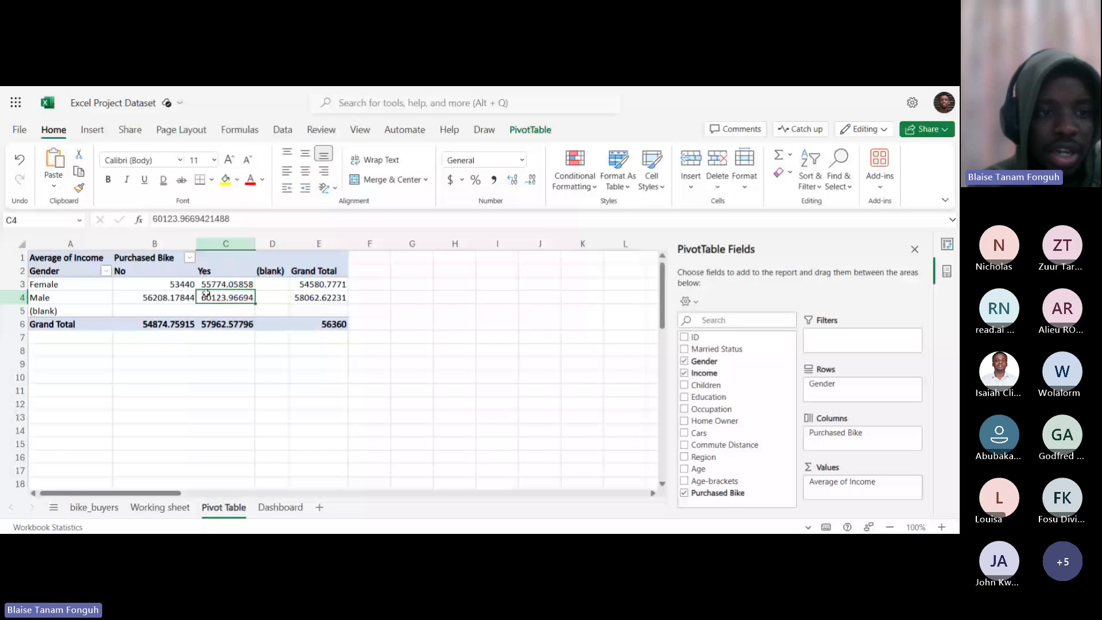
left_click(152, 285)
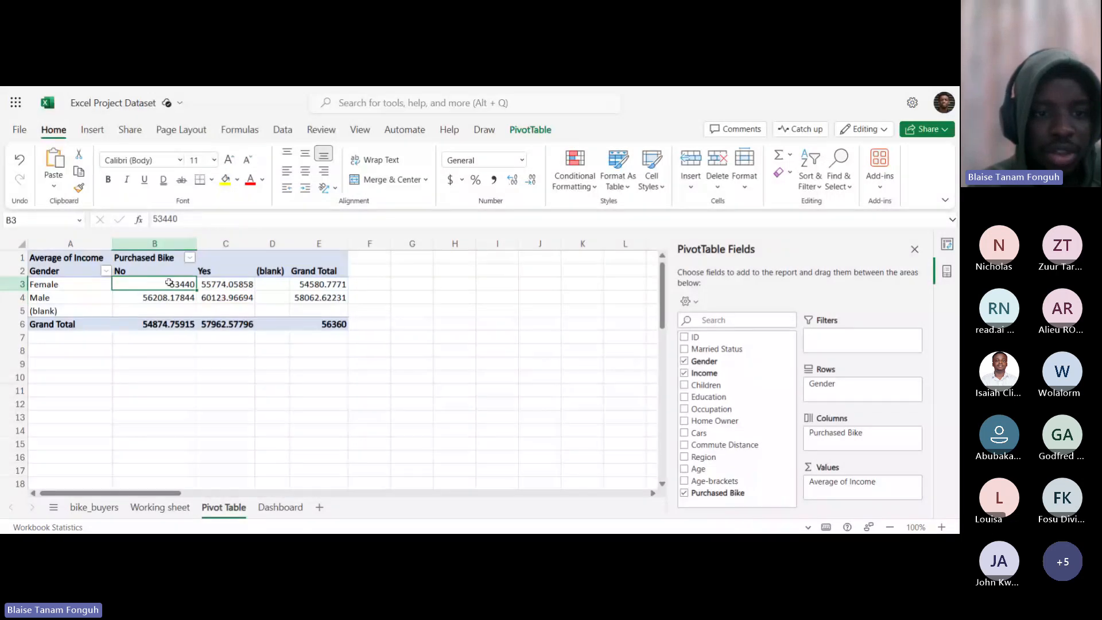
left_click_drag(169, 283, 338, 324)
left_click(522, 163)
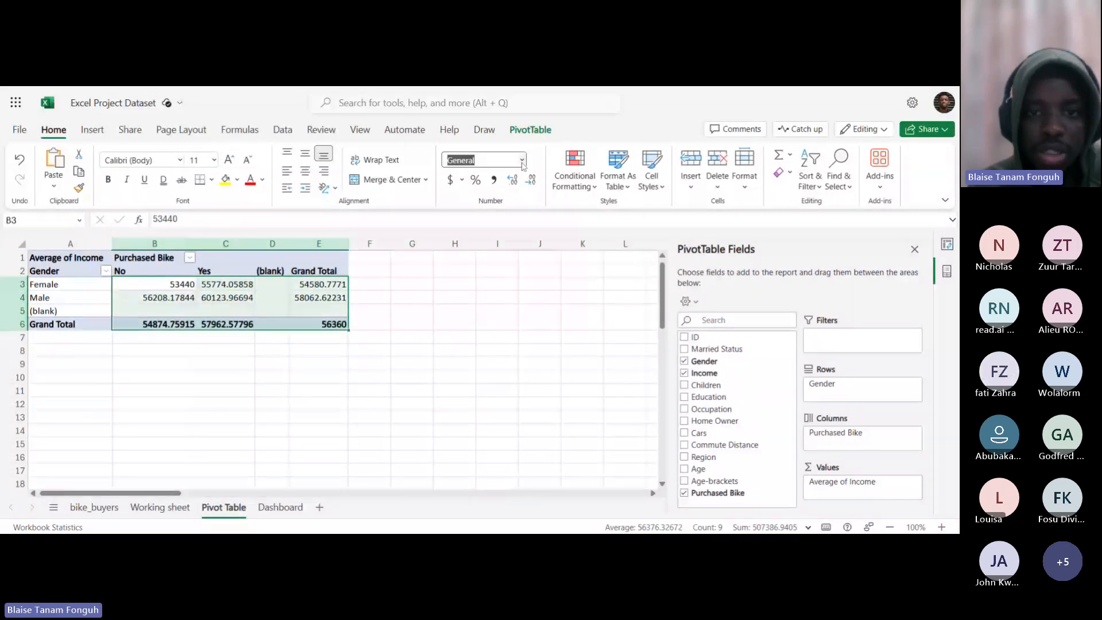
left_click(495, 216)
left_click(512, 182)
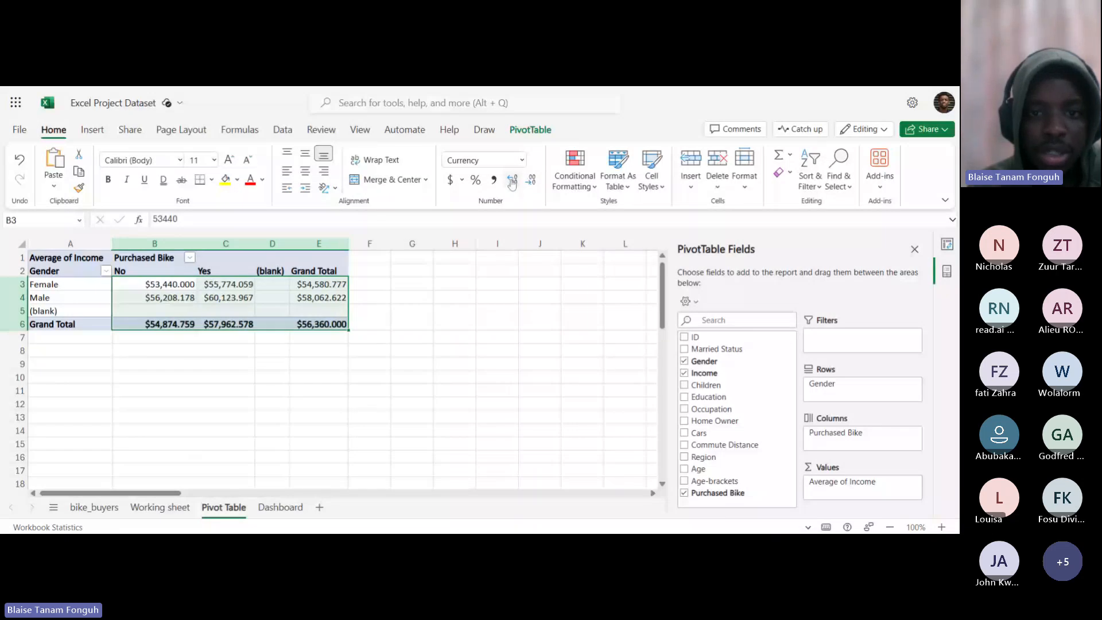
double_click(529, 183)
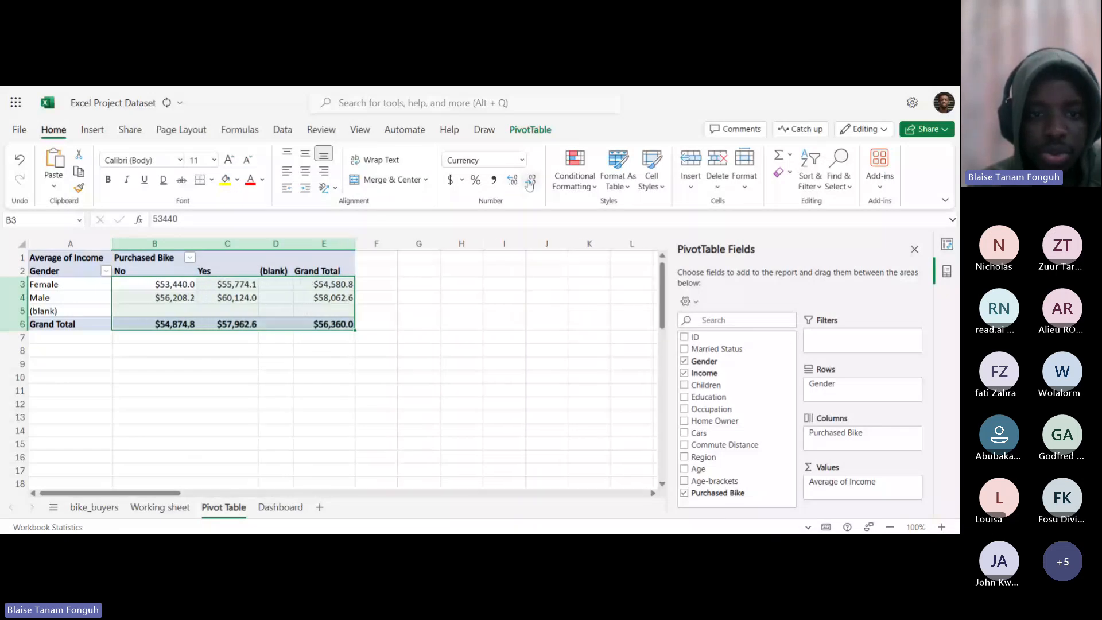
left_click(527, 183)
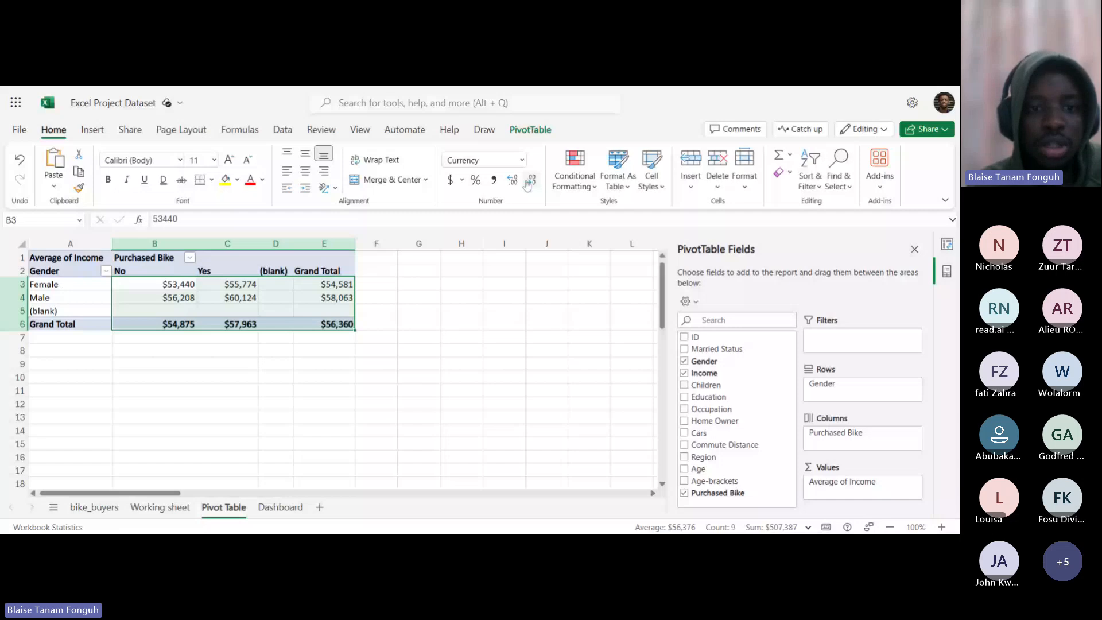
left_click(418, 323)
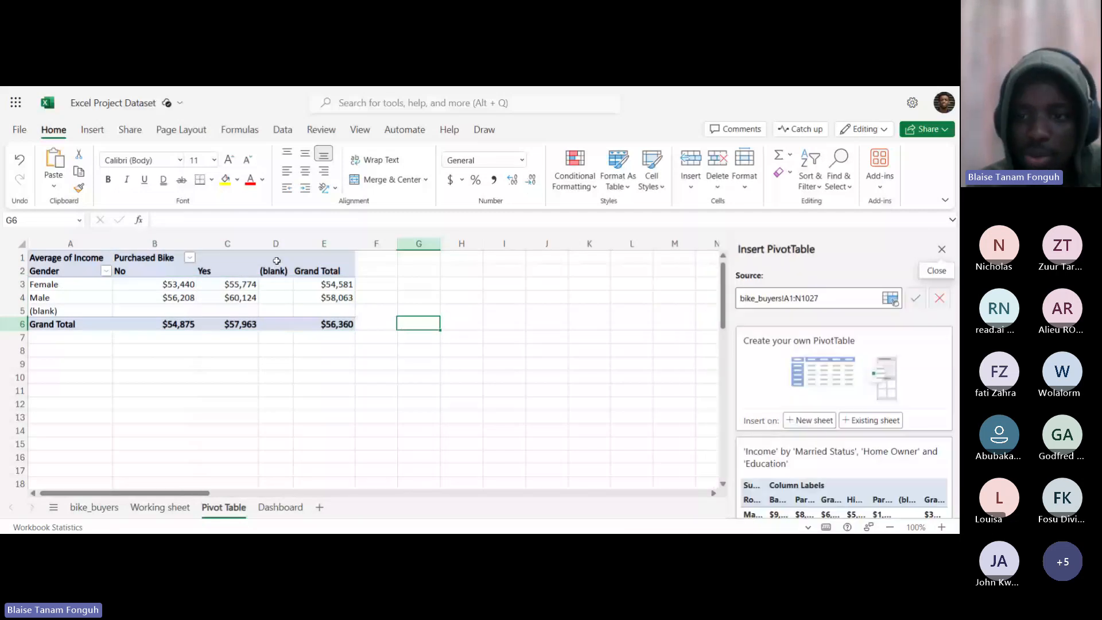
left_click(318, 270)
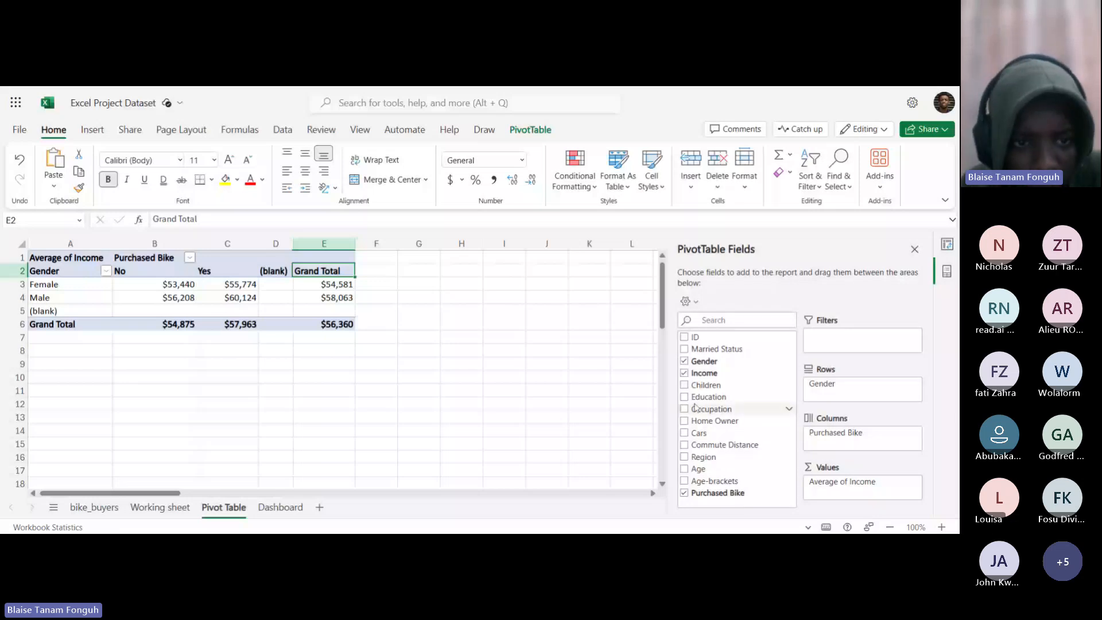
left_click(284, 275)
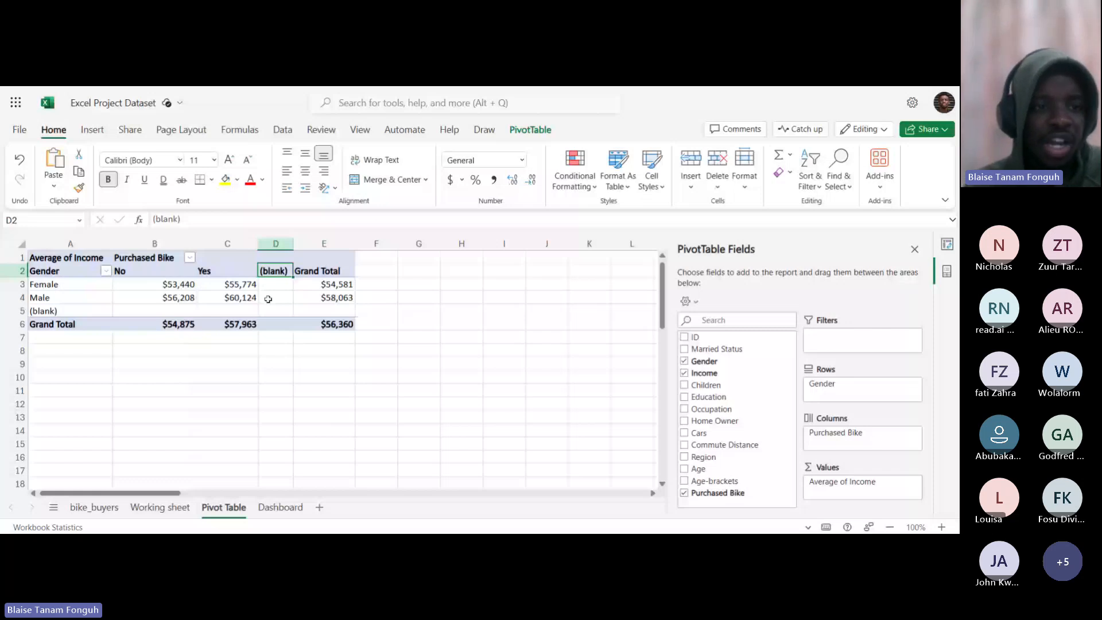
Compare the average incomes of females and males across the PivotTable's No, Yes and Grand Total columns.
left_click(313, 299)
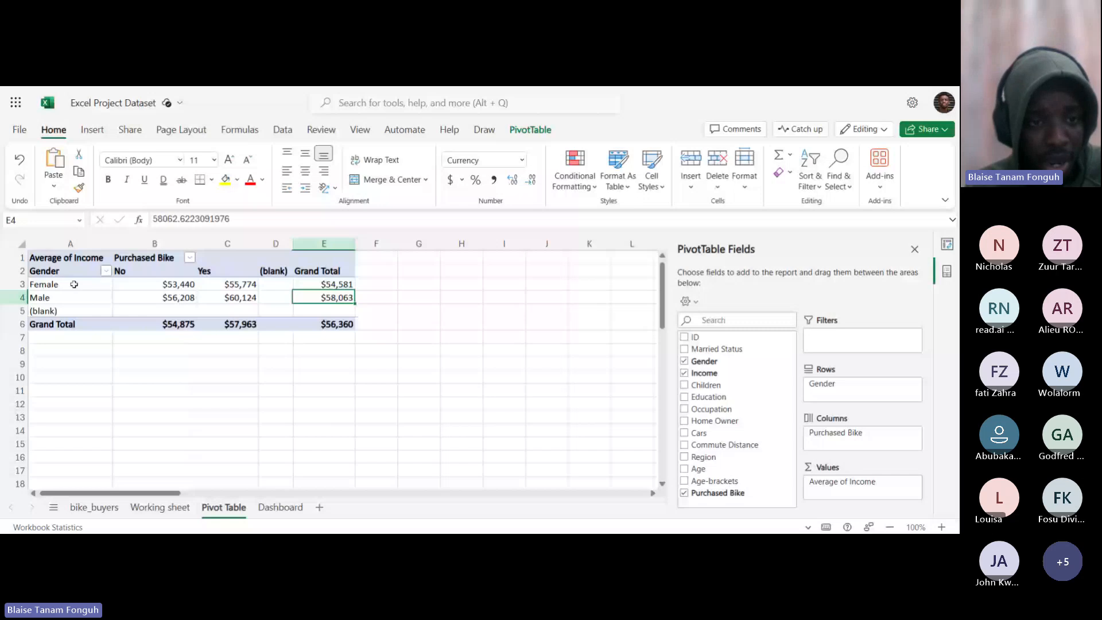
left_click(166, 284)
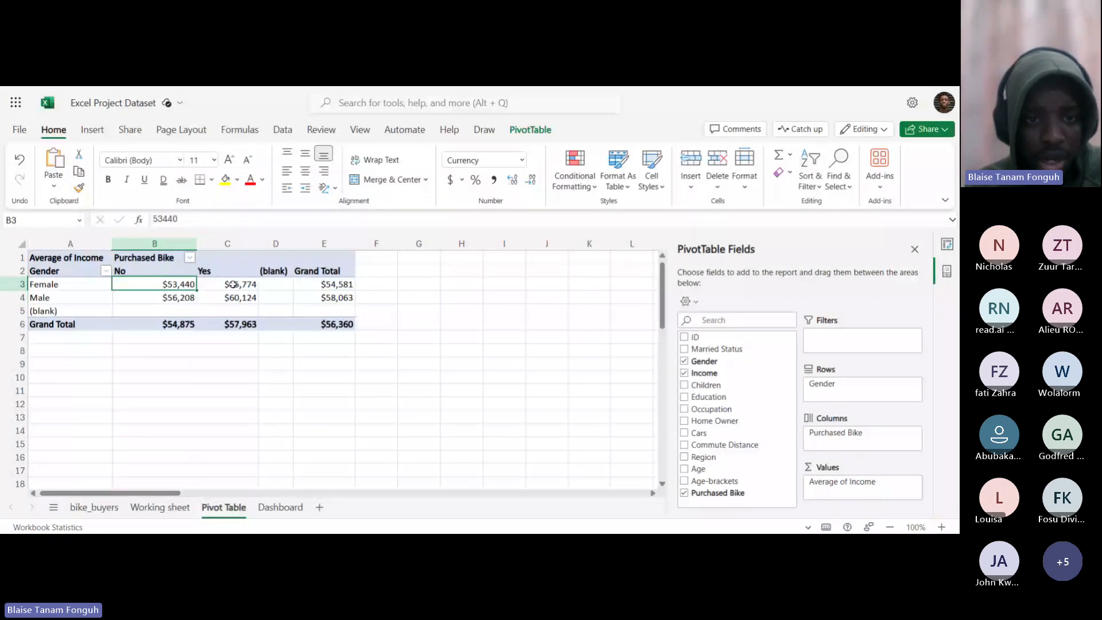
left_click(233, 284)
left_click(321, 285)
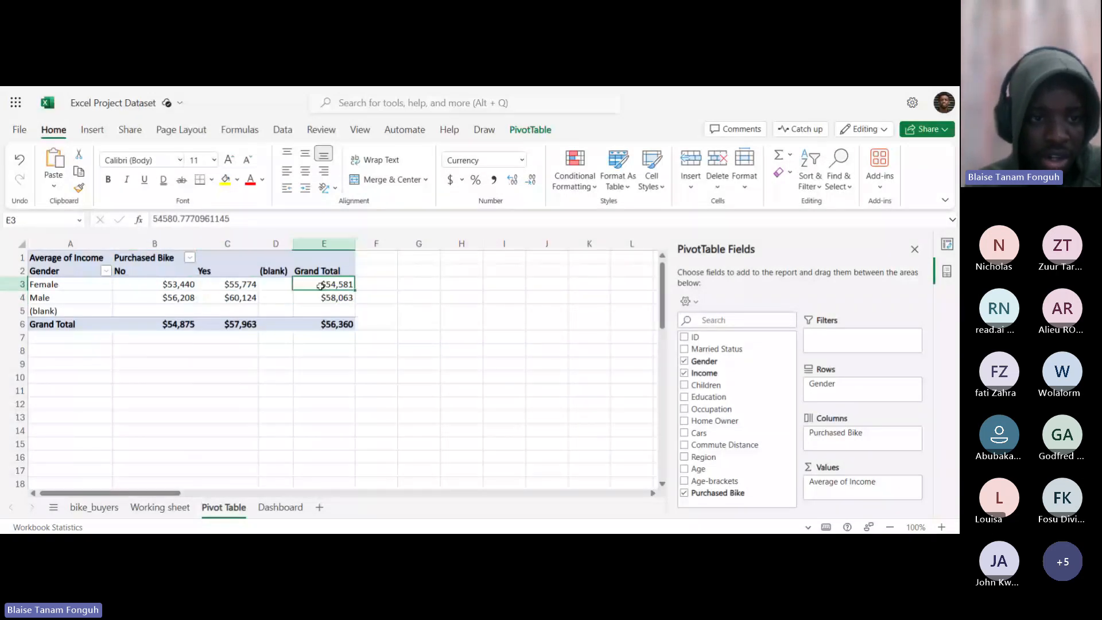
left_click(186, 298)
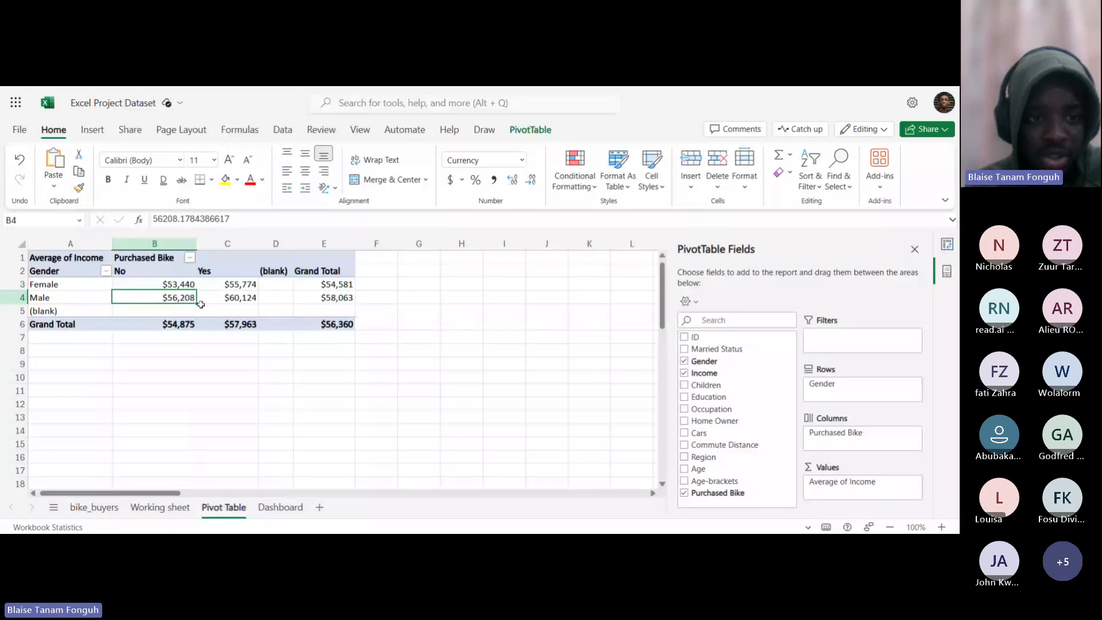
left_click(251, 297)
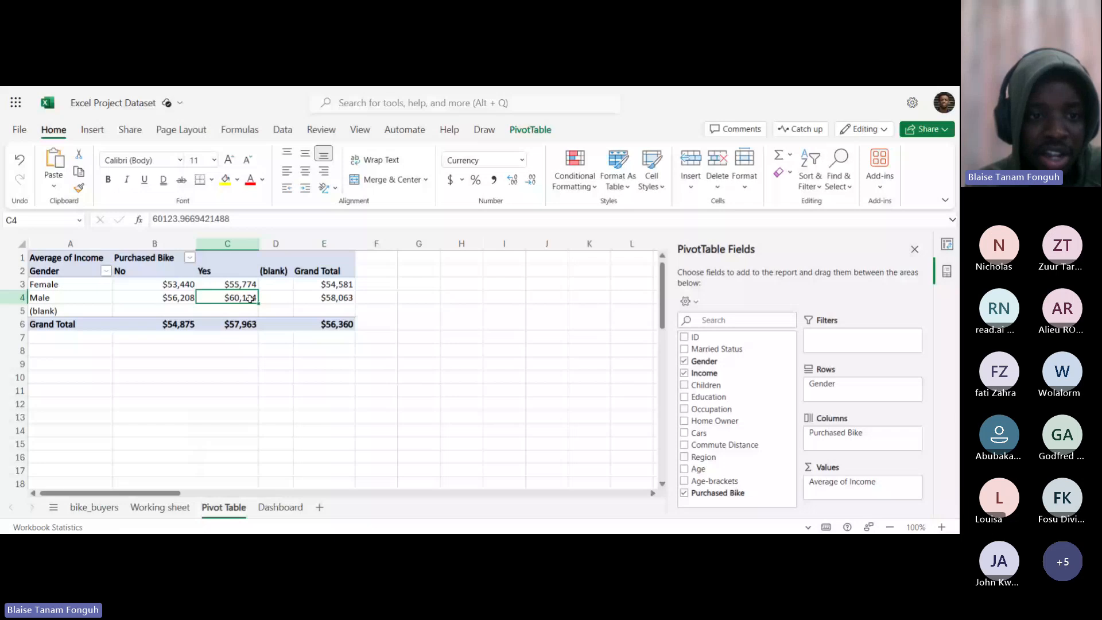
key("Left")
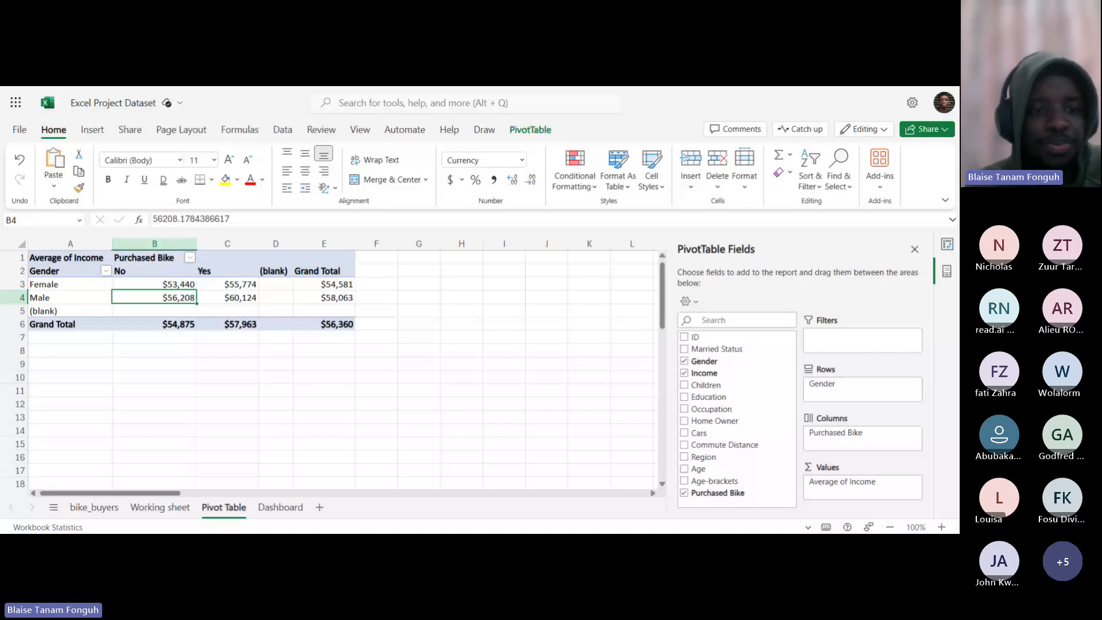
left_click(180, 324)
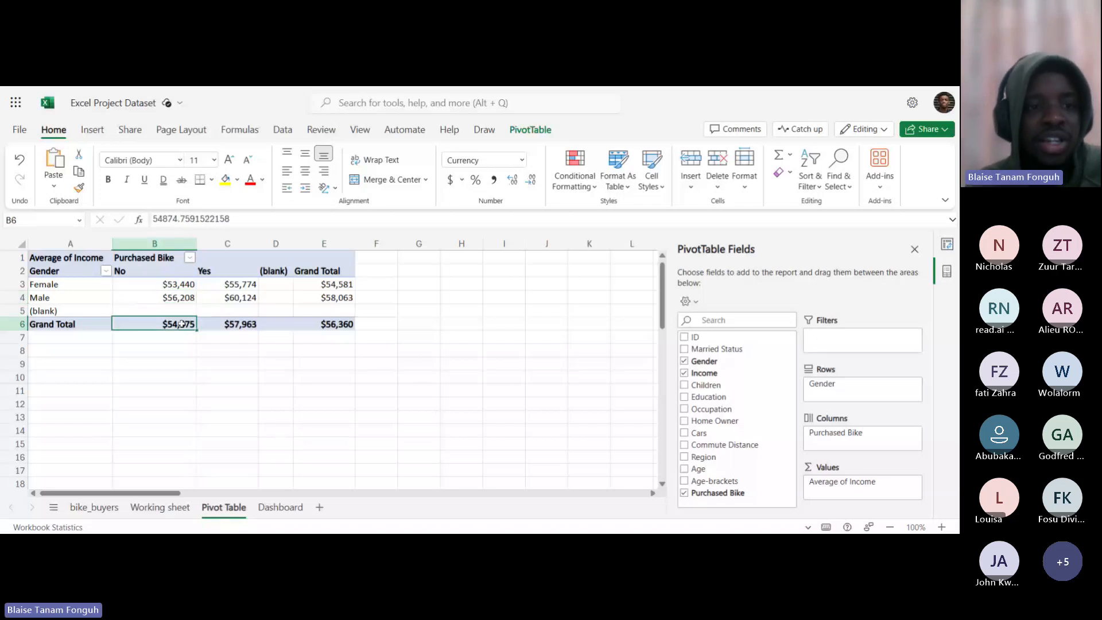
left_click(78, 258)
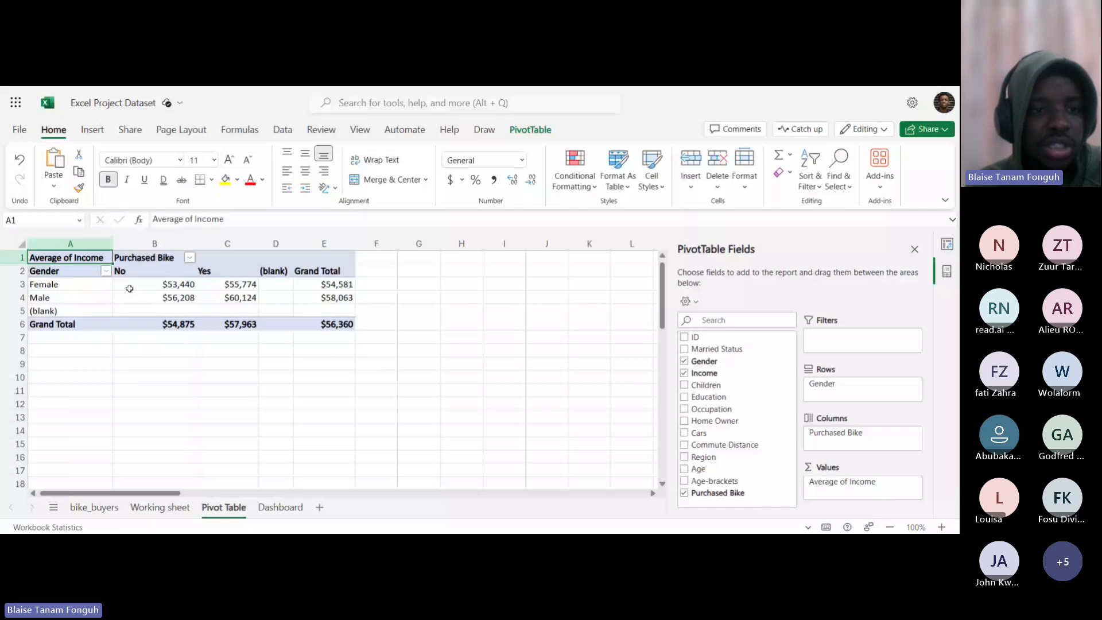
left_click(376, 349)
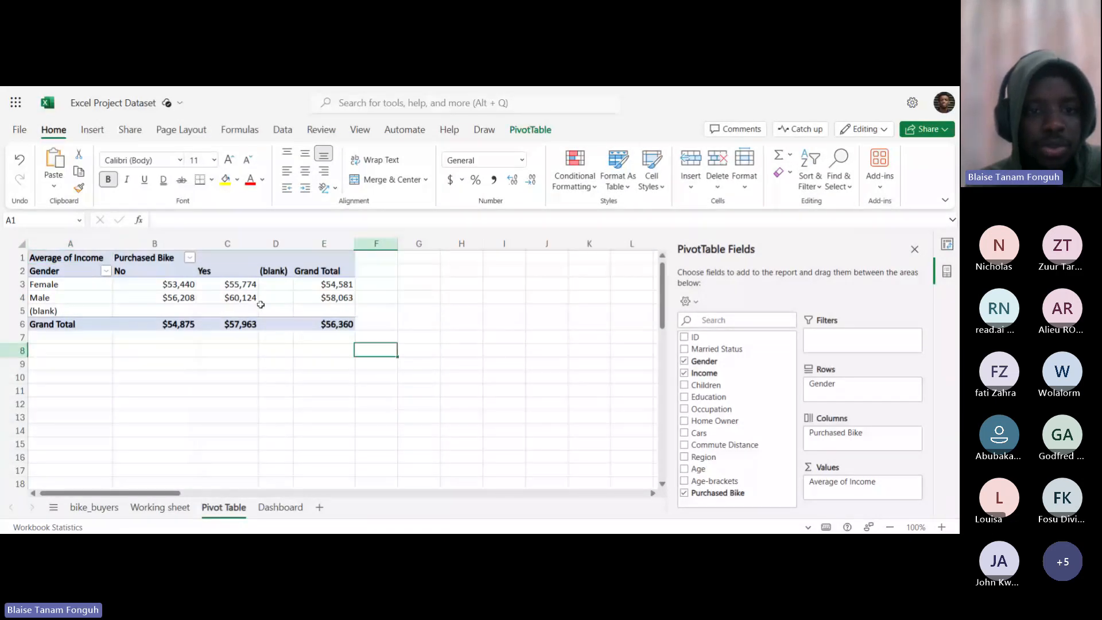
Try to get recommended charts for the average income PivotTable in A1:E6.
left_click_drag(57, 257, 324, 323)
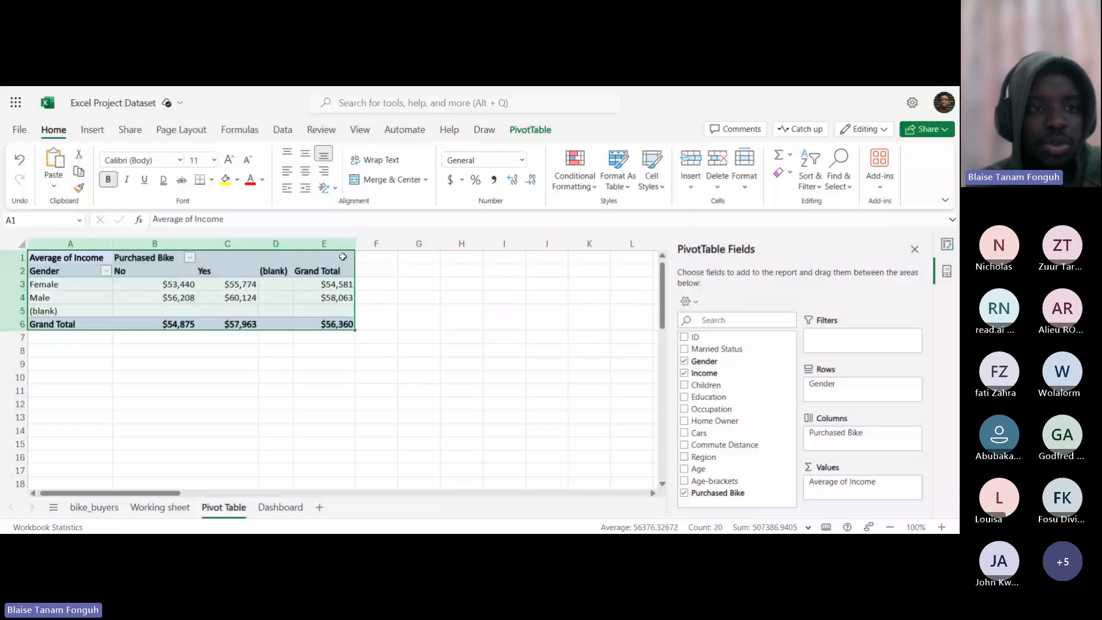
left_click(92, 130)
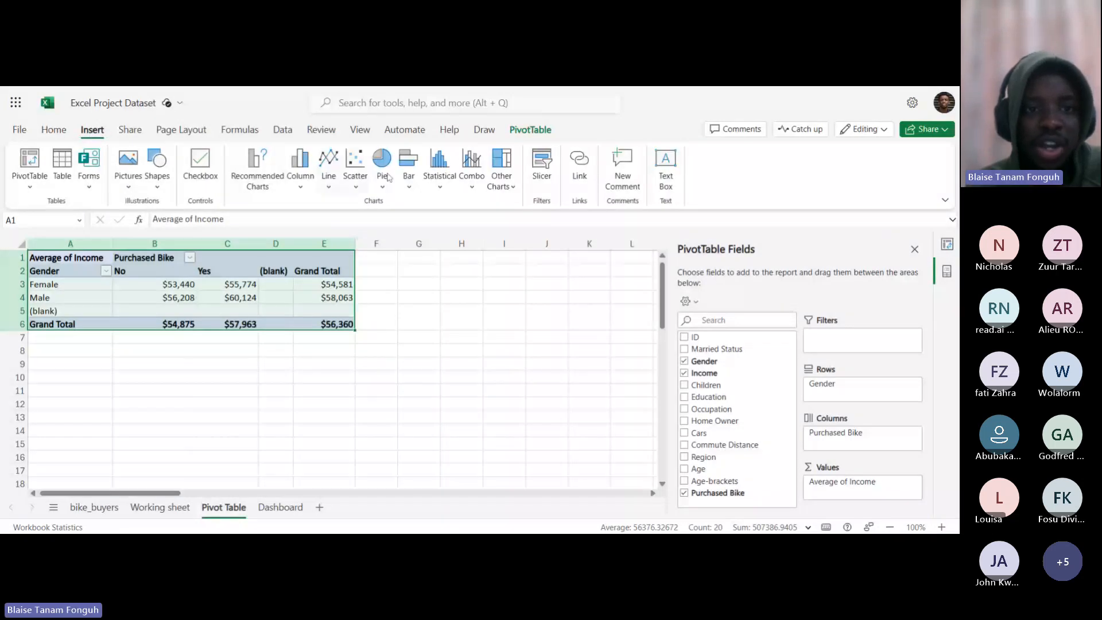
left_click(268, 174)
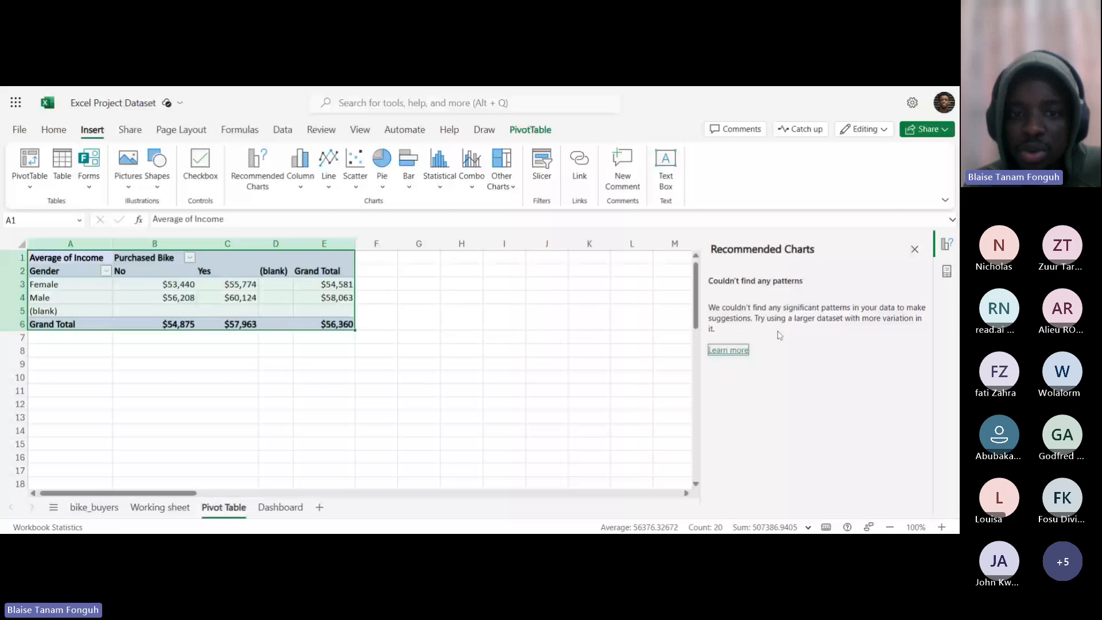
left_click(914, 249)
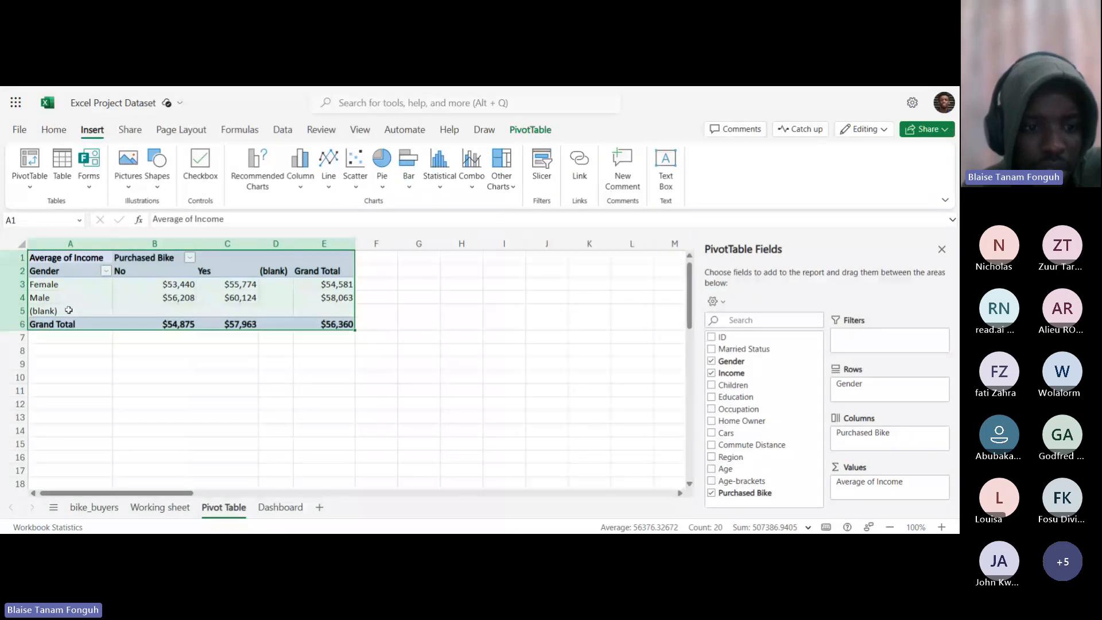
Examine the bike_buyers records for the source of the (blank) categories and check those categories in the PivotTable.
left_click(94, 507)
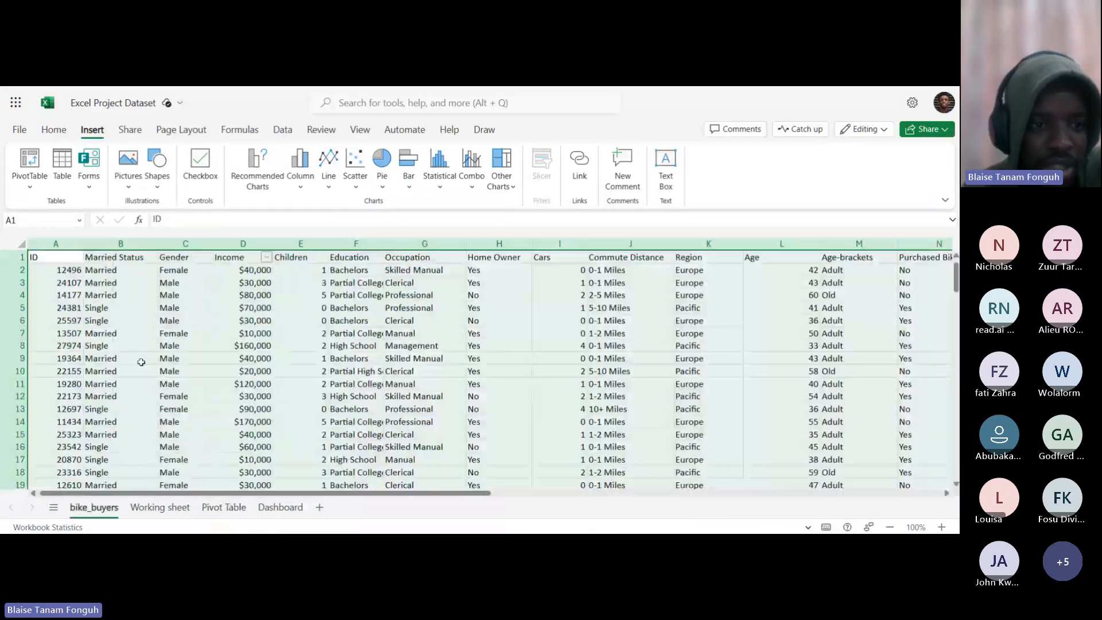
scroll(172, 346, "down", 5)
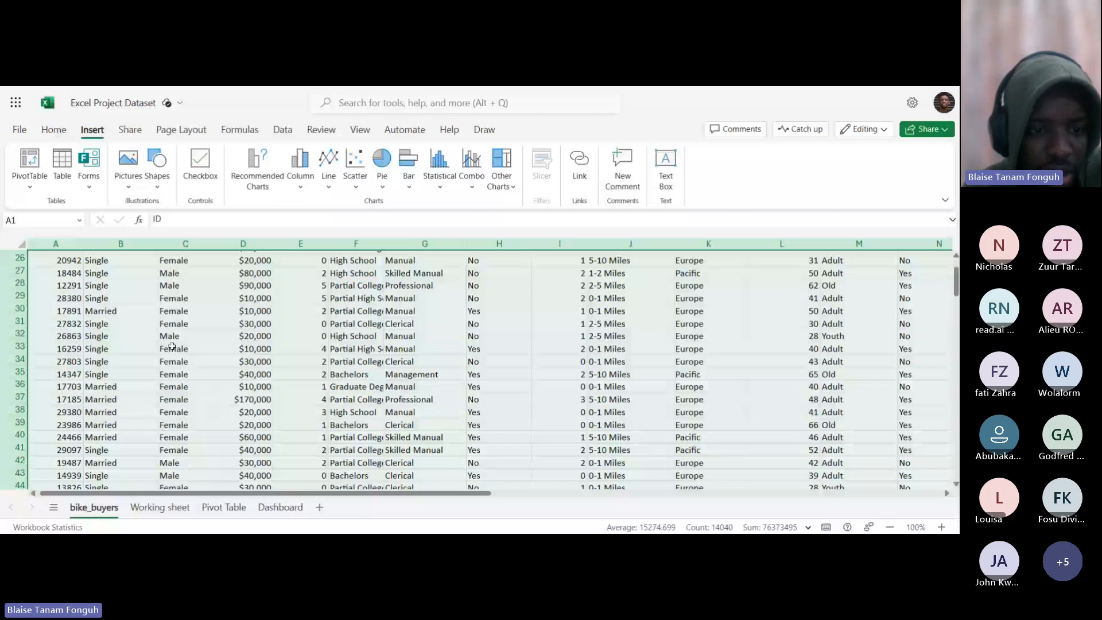
scroll(175, 349, "down", 20)
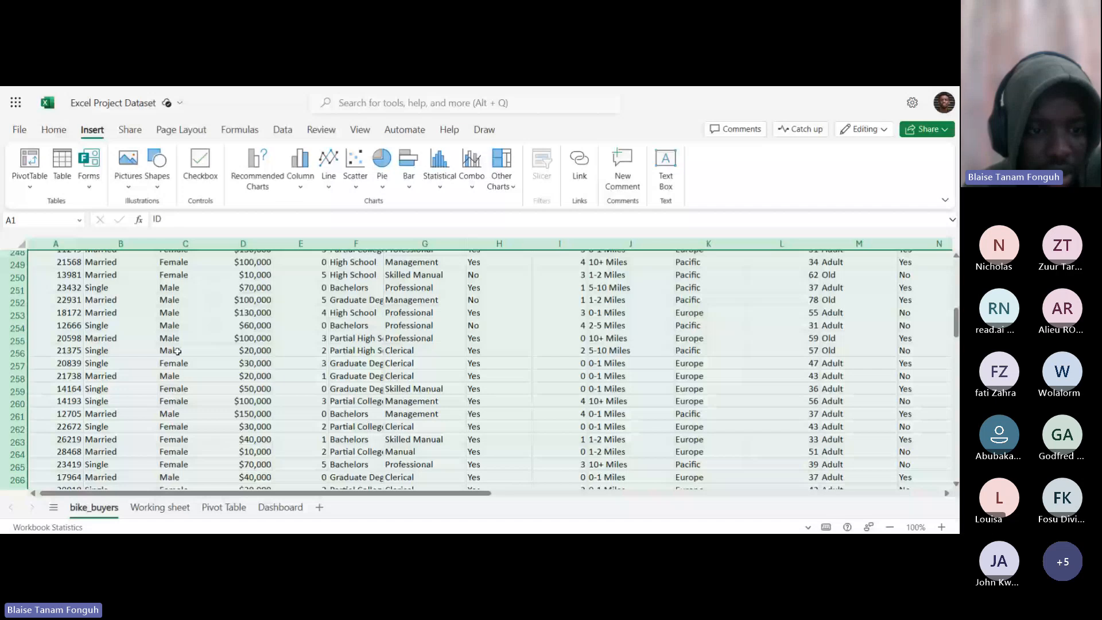
scroll(178, 351, "down", 20)
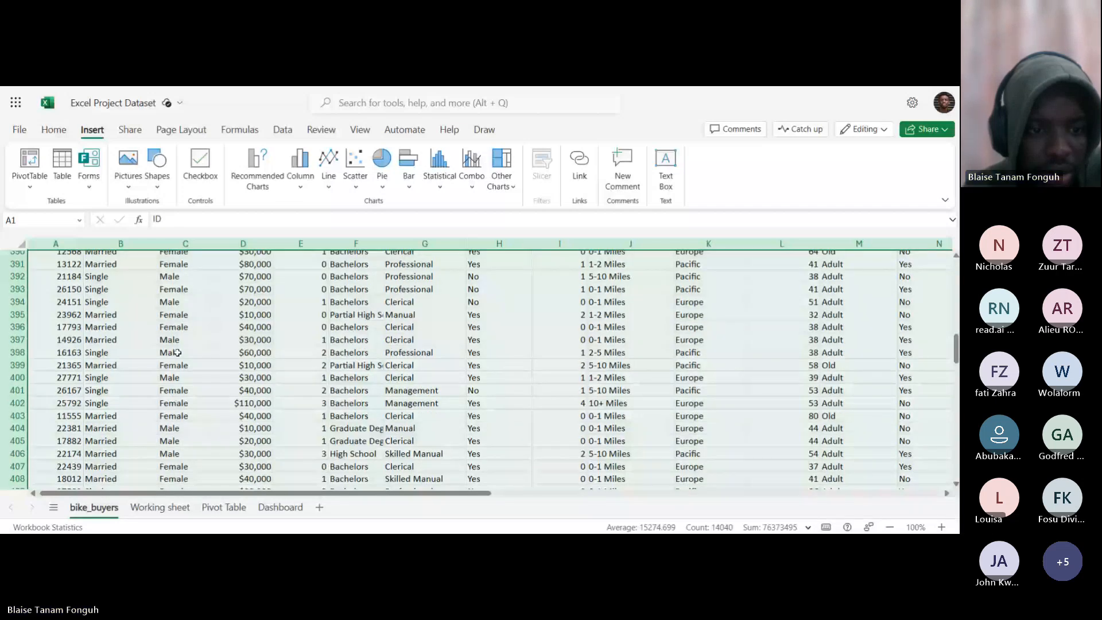
scroll(177, 352, "down", 14)
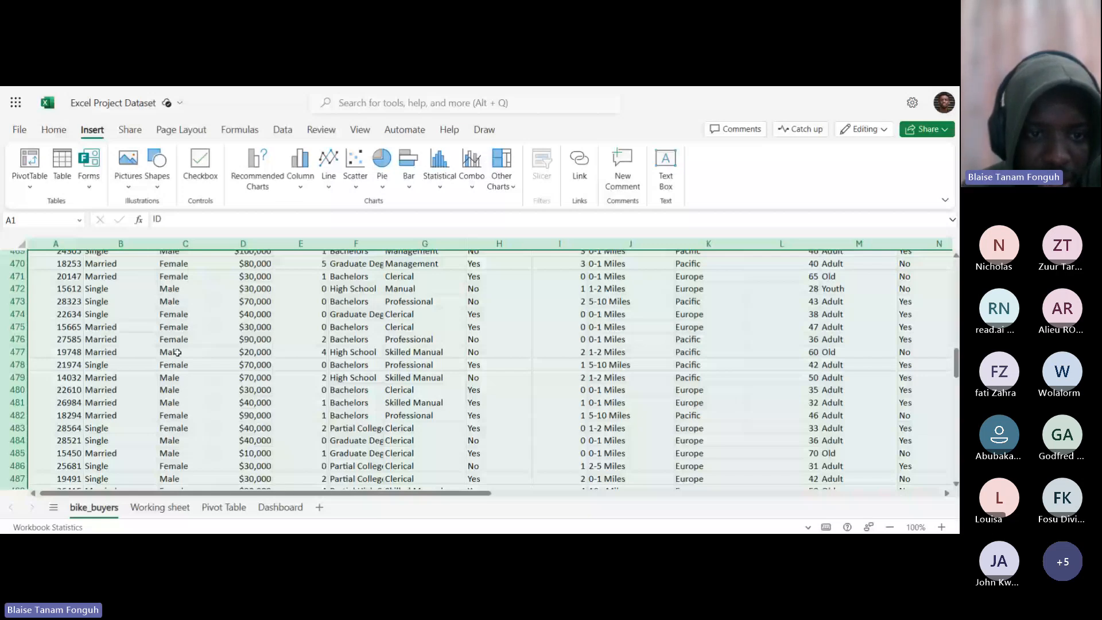
left_click(224, 507)
left_click(279, 286)
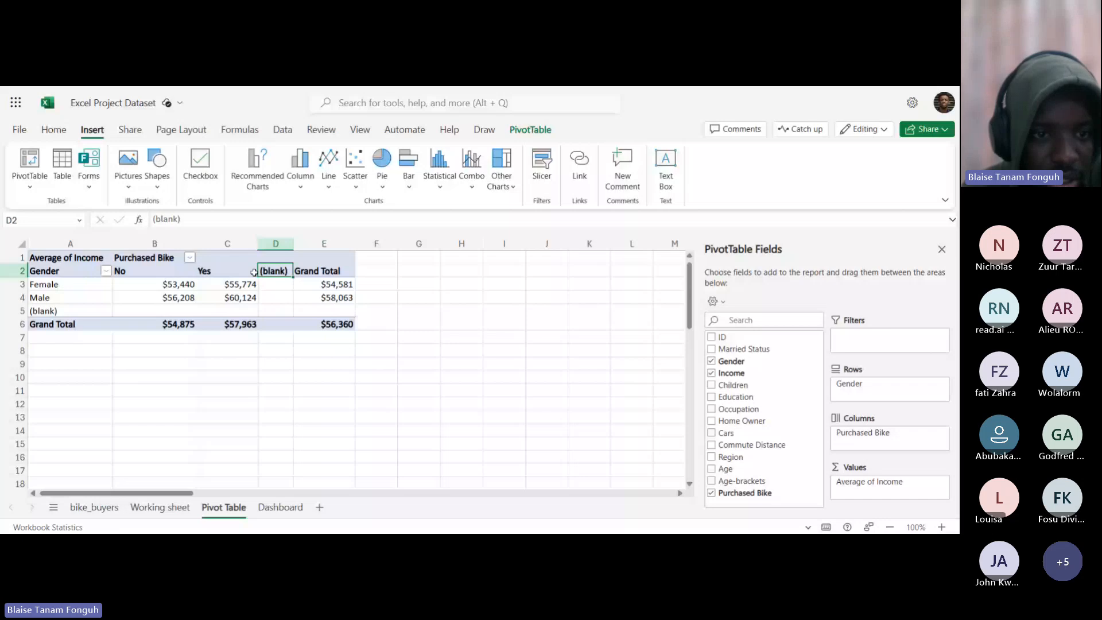
left_click(149, 301)
left_click(46, 312)
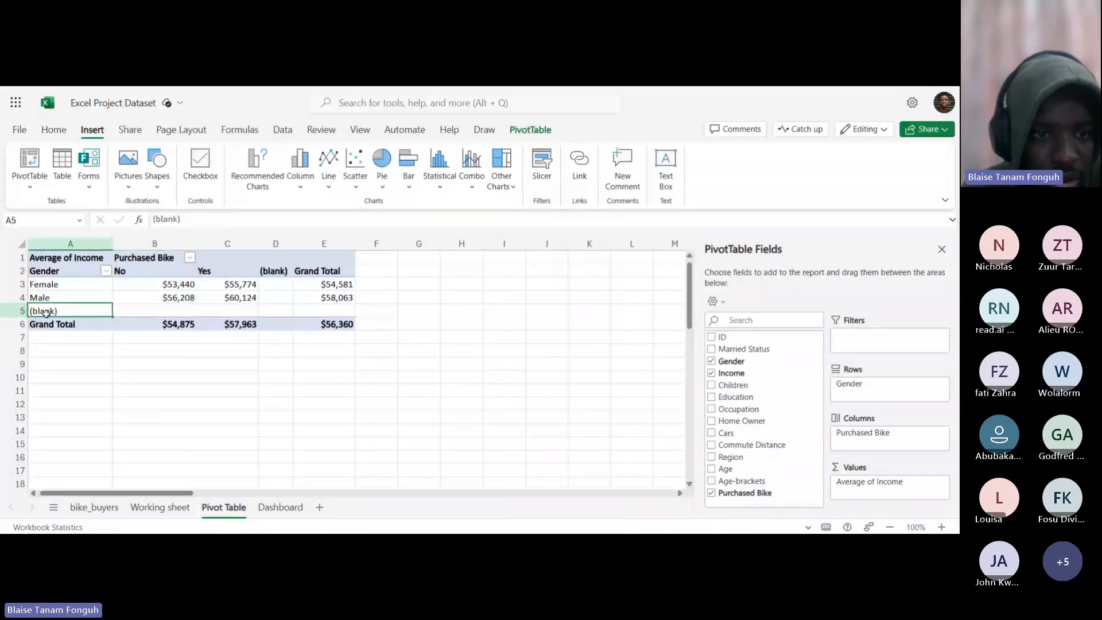
Remove the Income and Purchased Bike fields from the PivotTable.
left_click(712, 373)
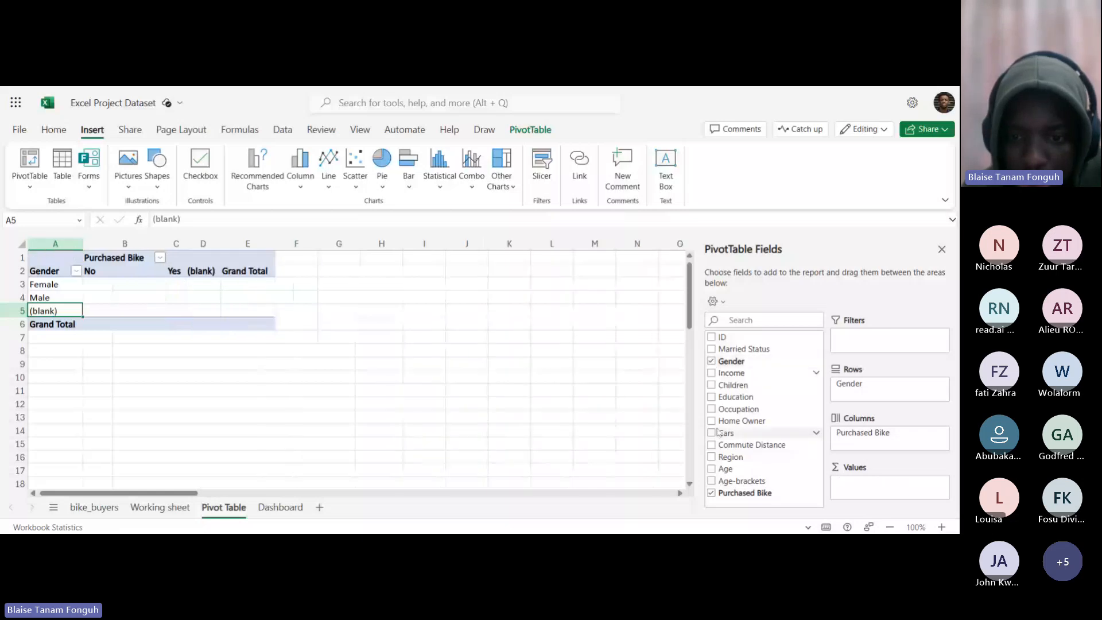
left_click(712, 494)
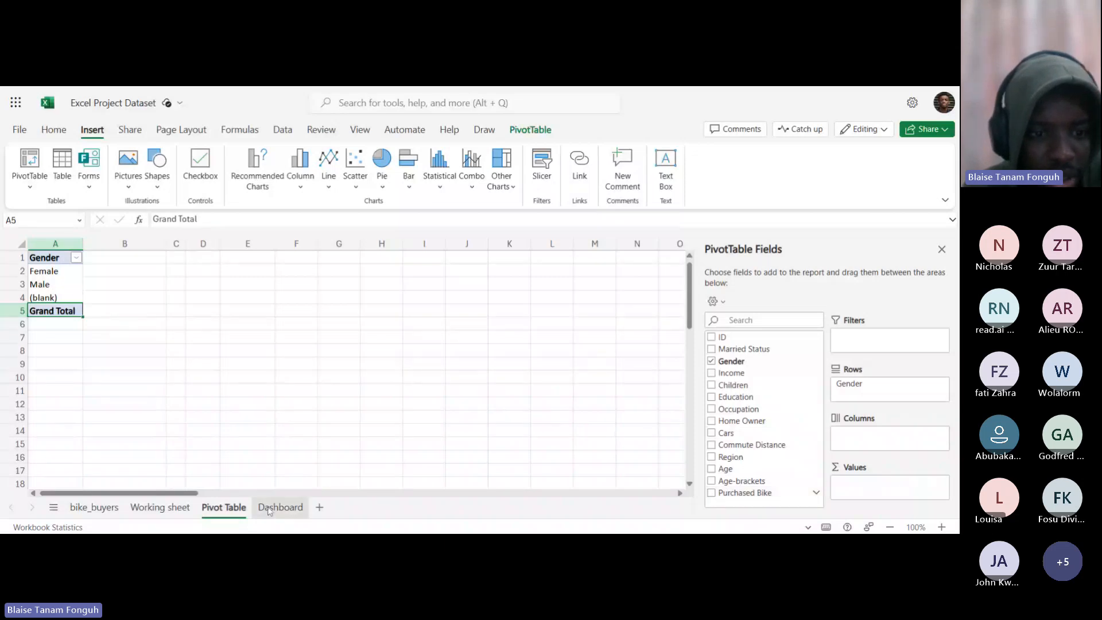
Examine the bike_buyers data back up to its header row and check the Working sheet.
left_click(95, 508)
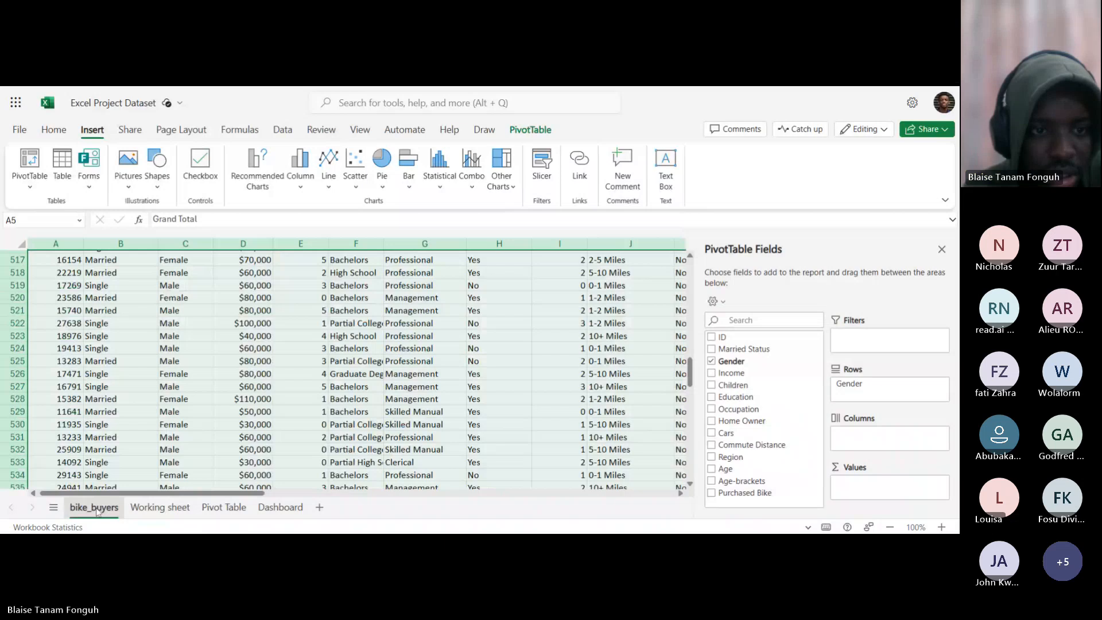
scroll(170, 400, "down", 5)
scroll(181, 409, "up", 15)
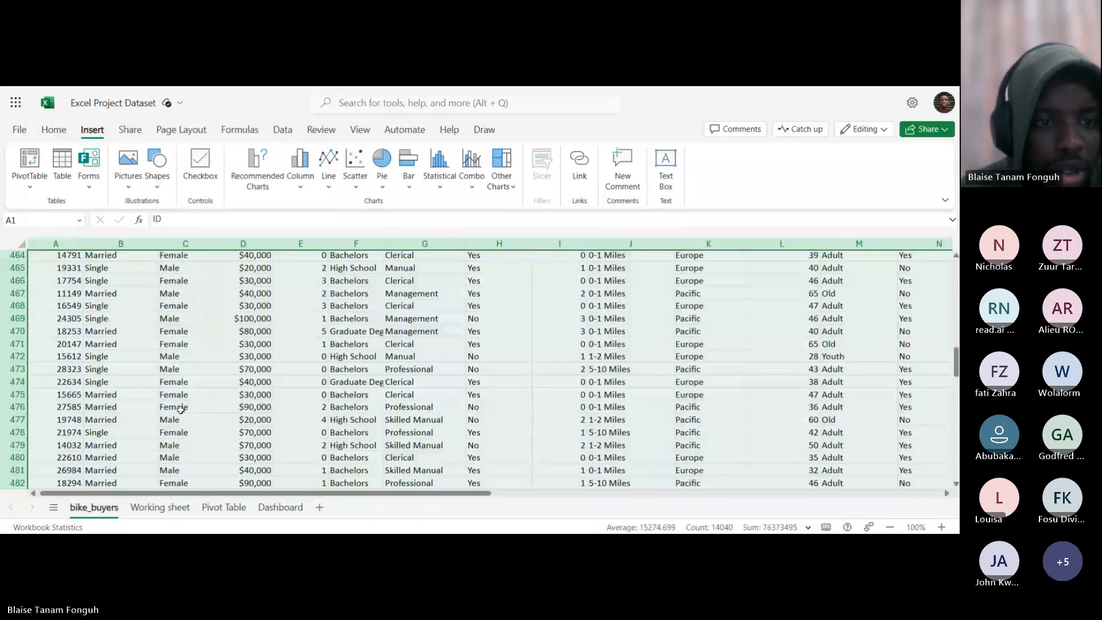
left_click_drag(956, 362, 950, 257)
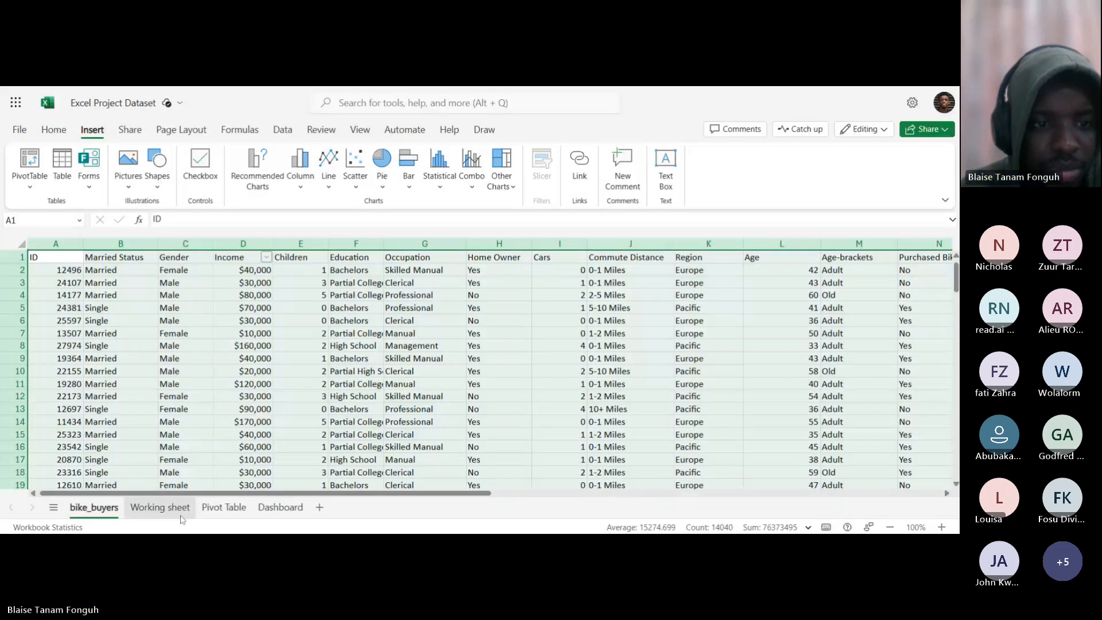
left_click(160, 508)
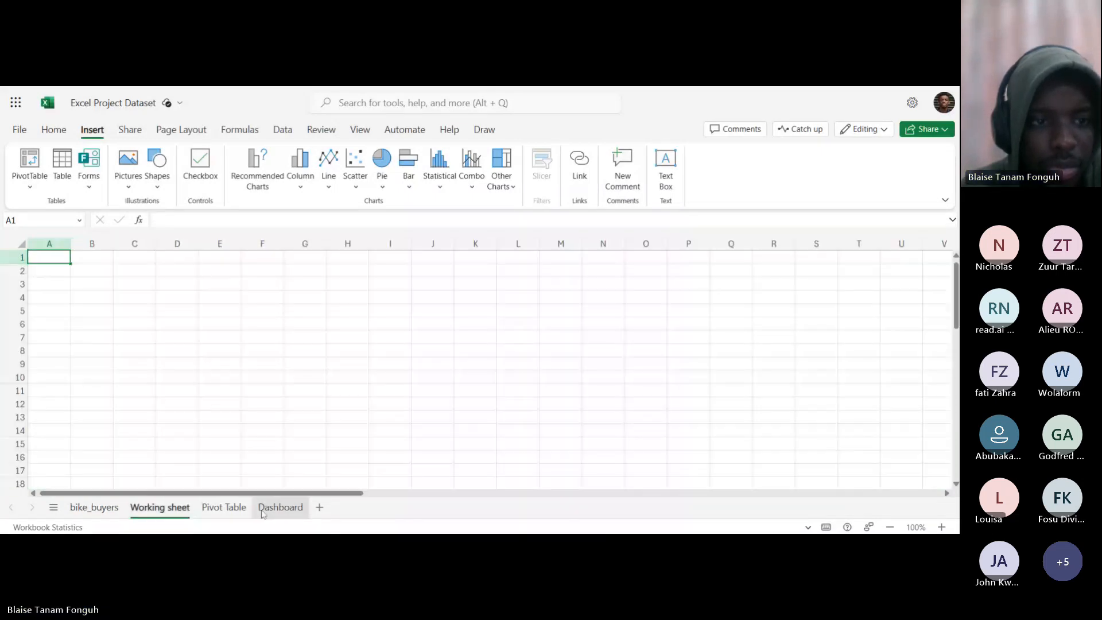
Undo the removal of the Income and Purchased Bike fields on the Pivot Table sheet.
left_click(224, 507)
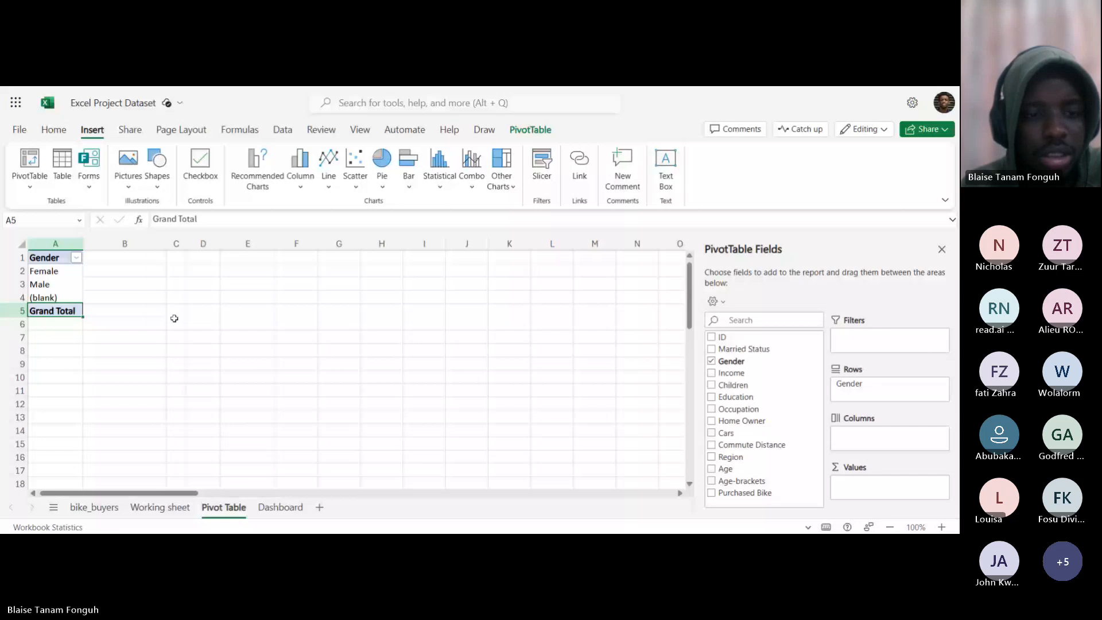
key("ctrl+z")
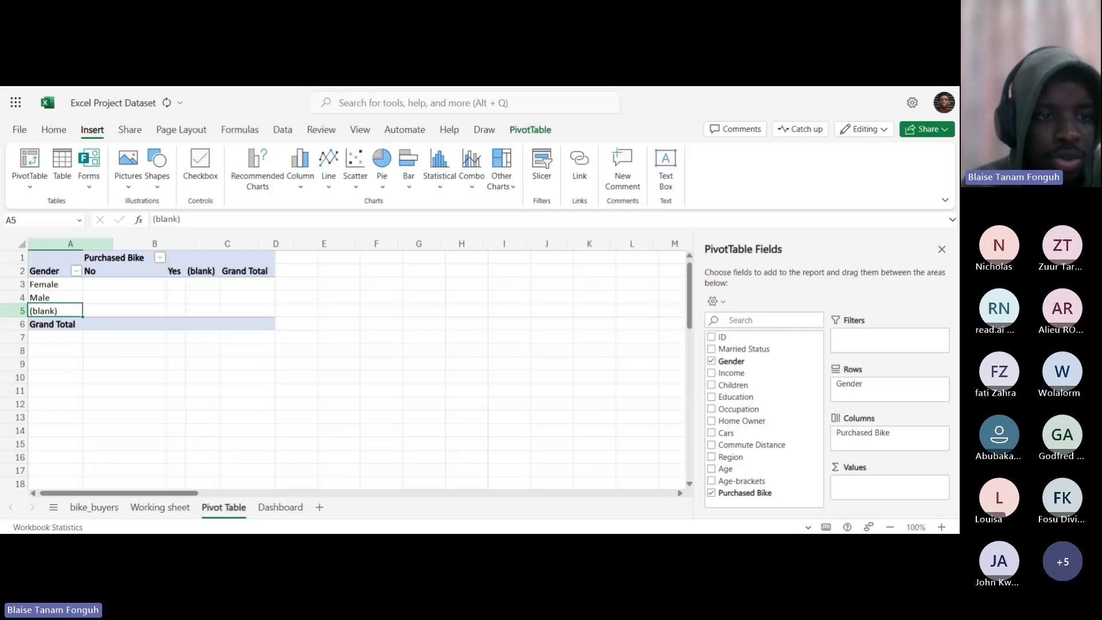
Insert a stacked column chart from PivotTable range A1:E6 and move it so it covers less of the table.
left_click_drag(64, 259, 324, 325)
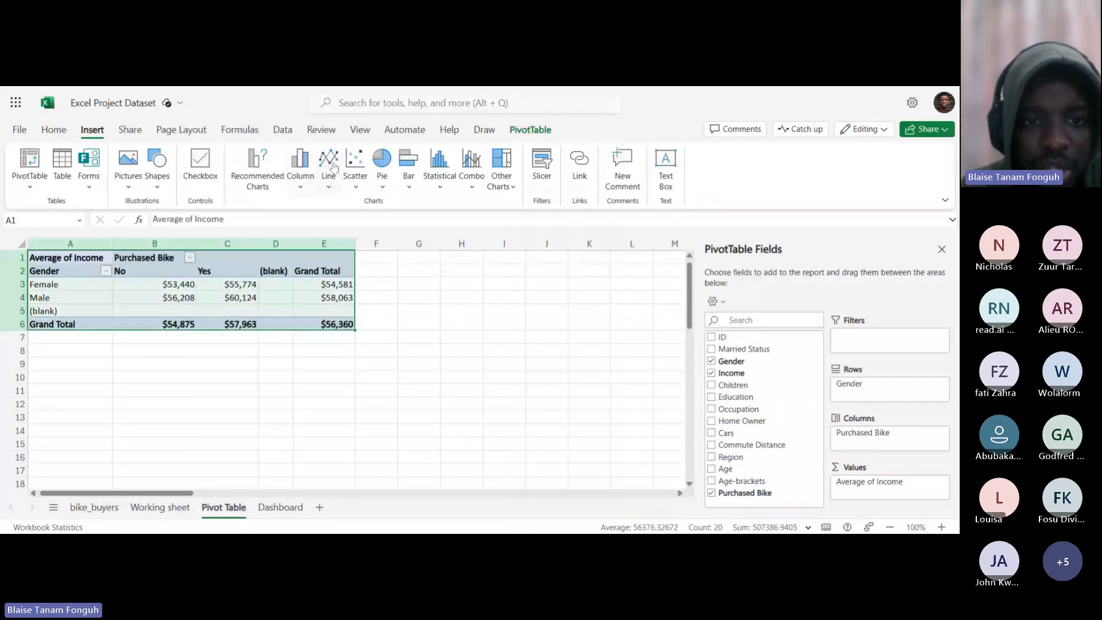
left_click(300, 172)
left_click(361, 241)
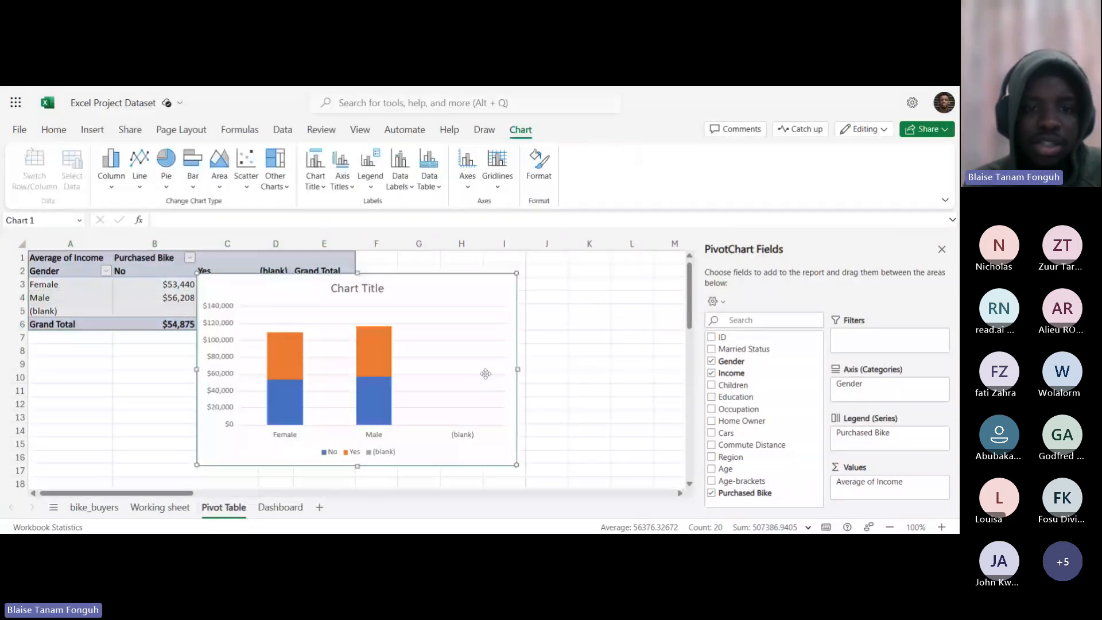
left_click(471, 440)
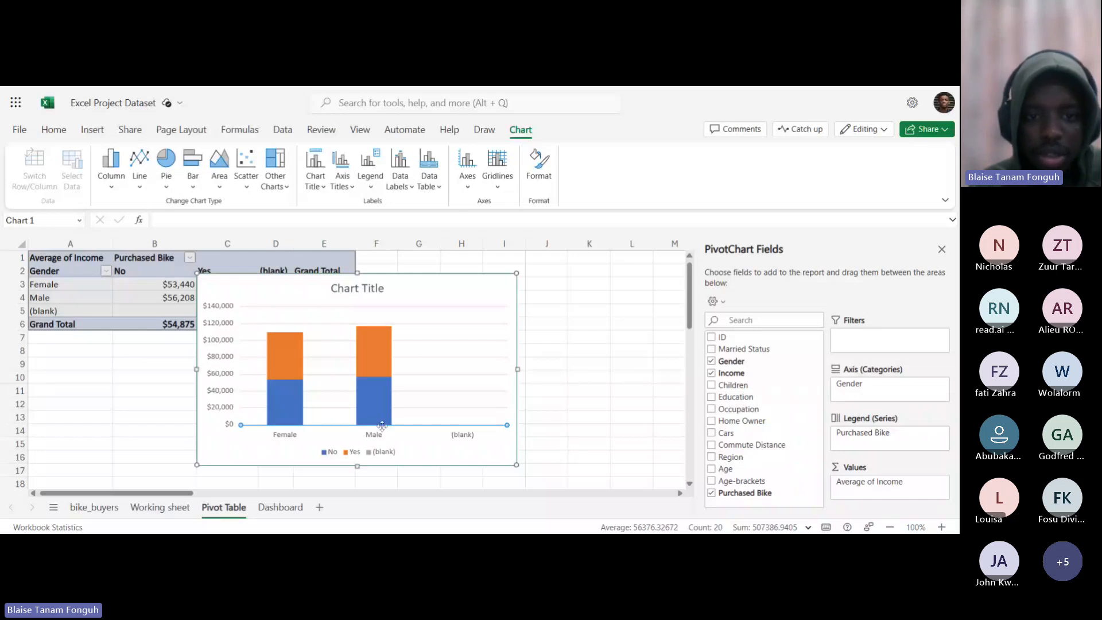
left_click_drag(381, 425, 439, 415)
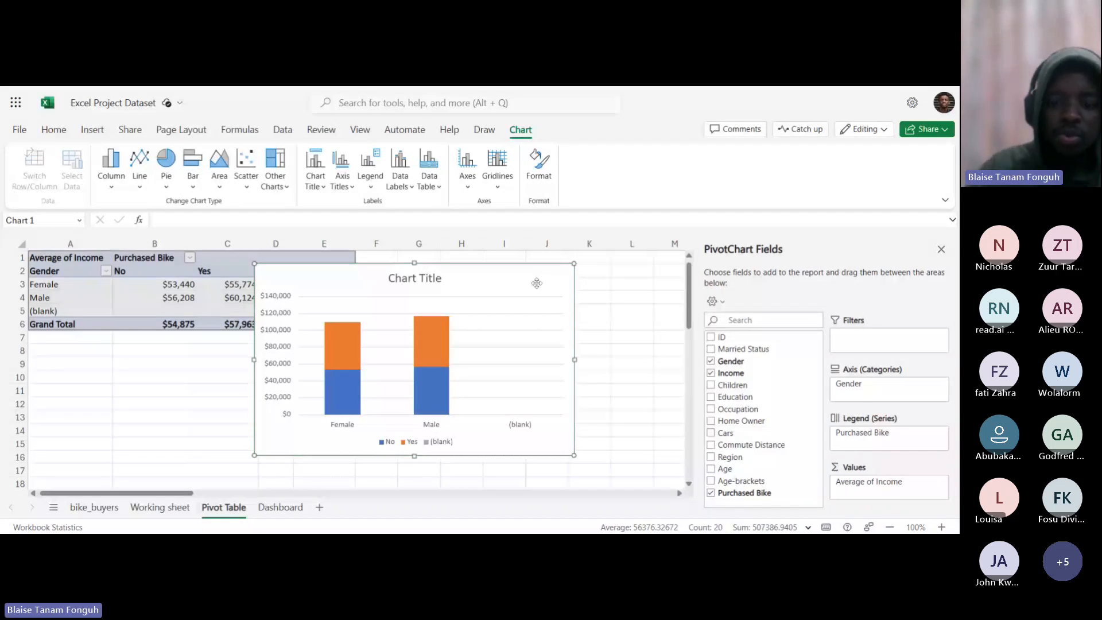
Change the chart title to "Average Income Per Purchase".
double_click(414, 278)
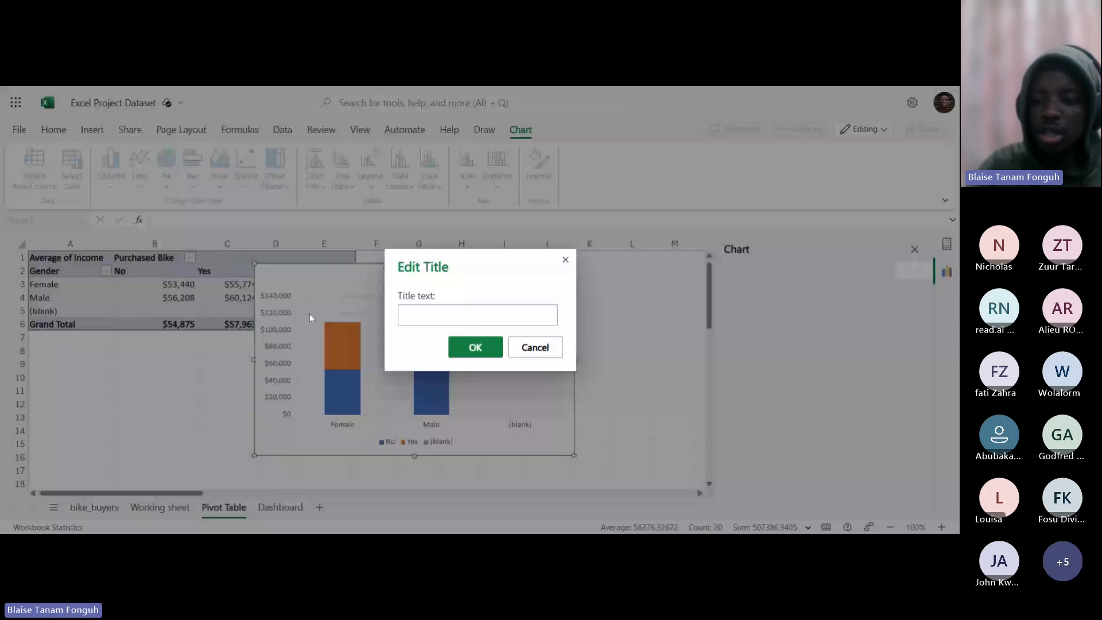
type("In")
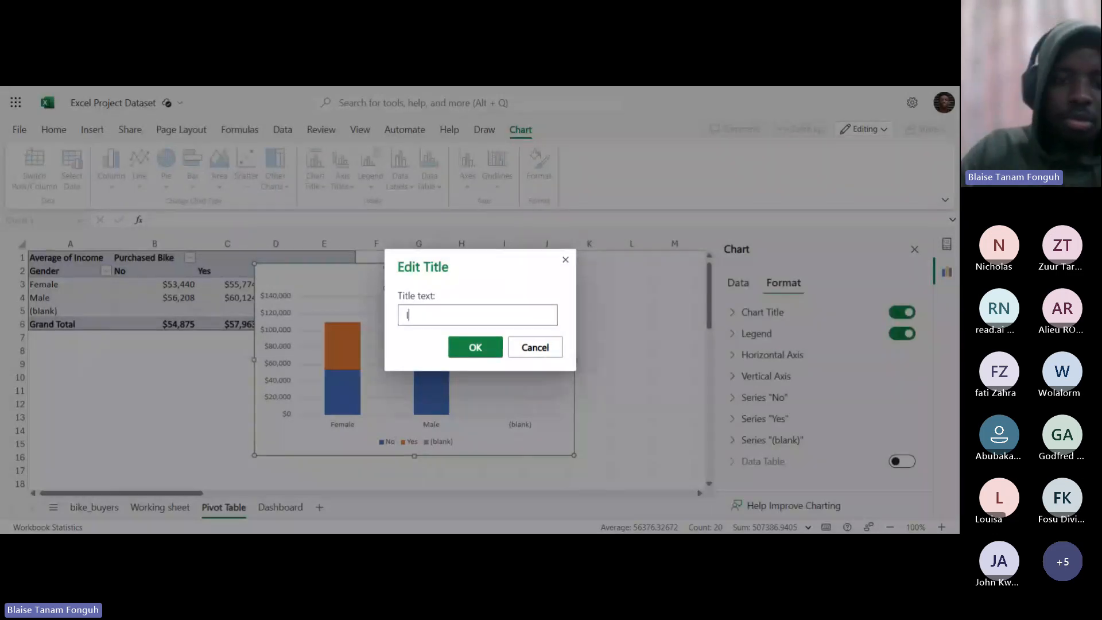
key("BackSpace")
key("BackSpace")
type("A")
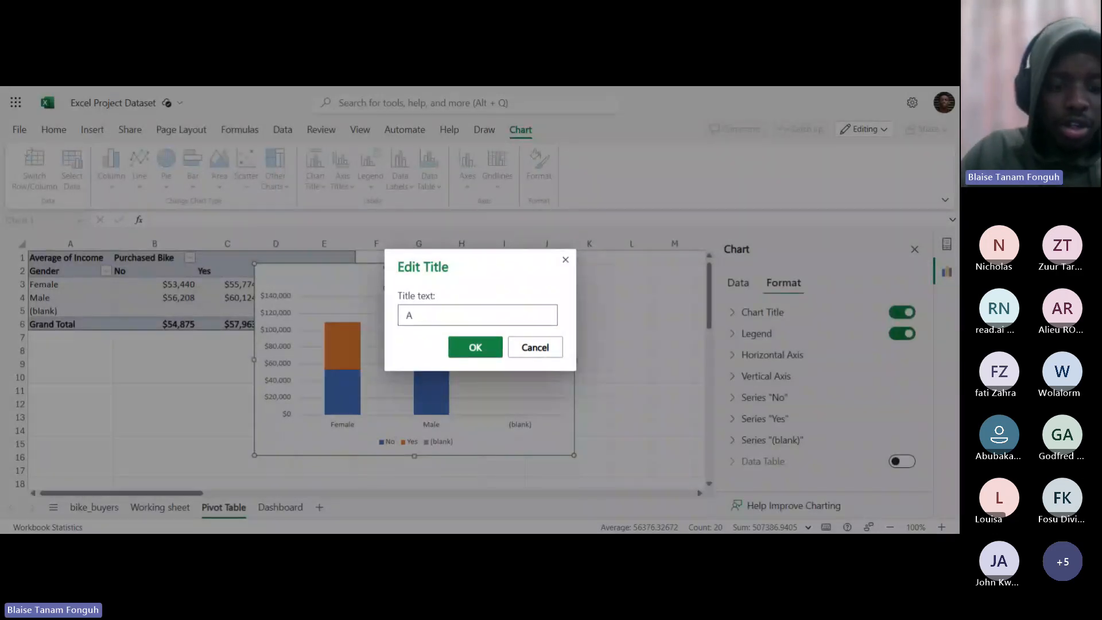
type("verage I")
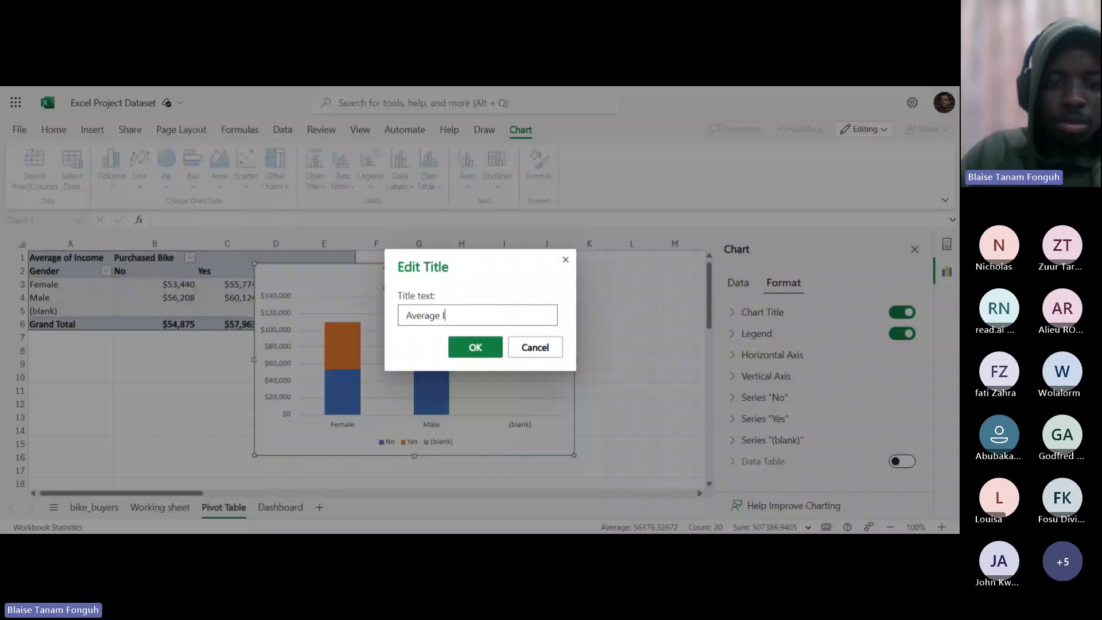
type("ncome per Purchase")
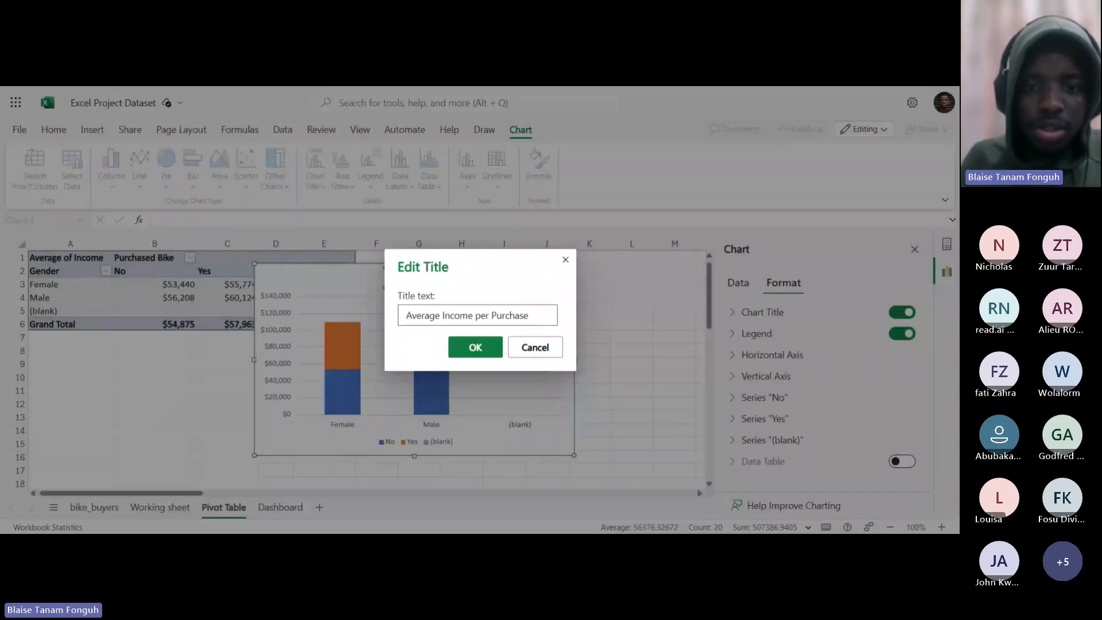
key("BackSpace")
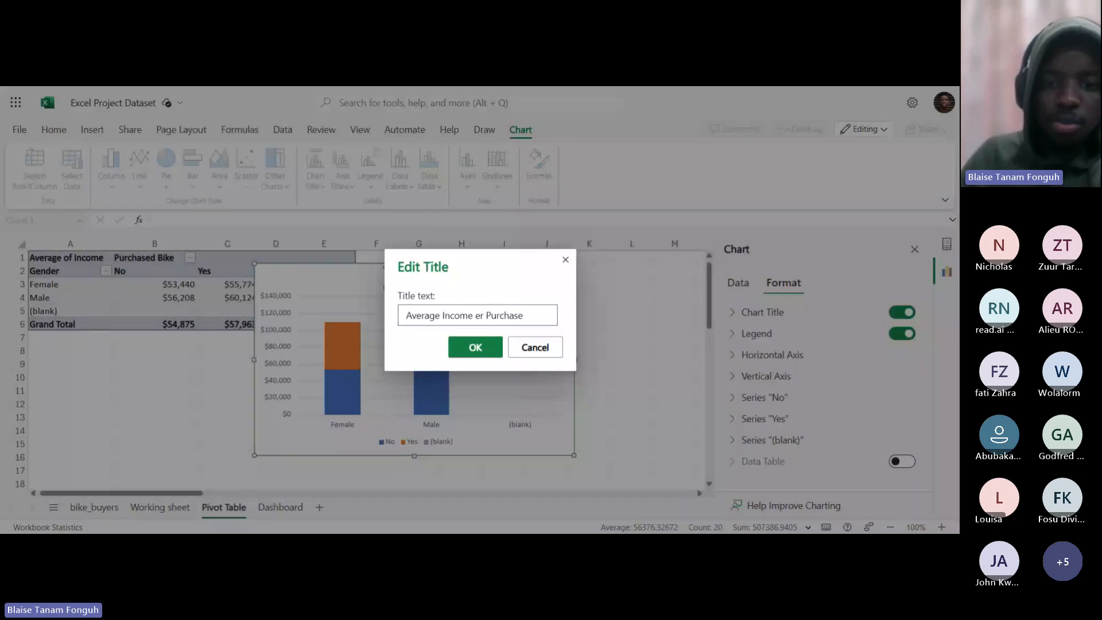
type("P")
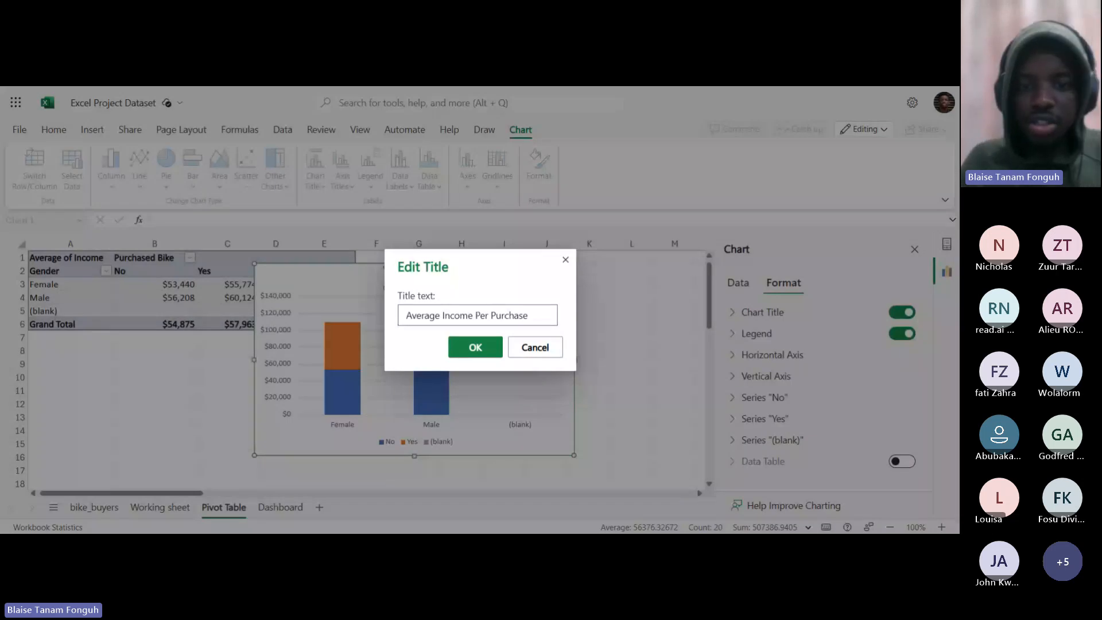
left_click(483, 346)
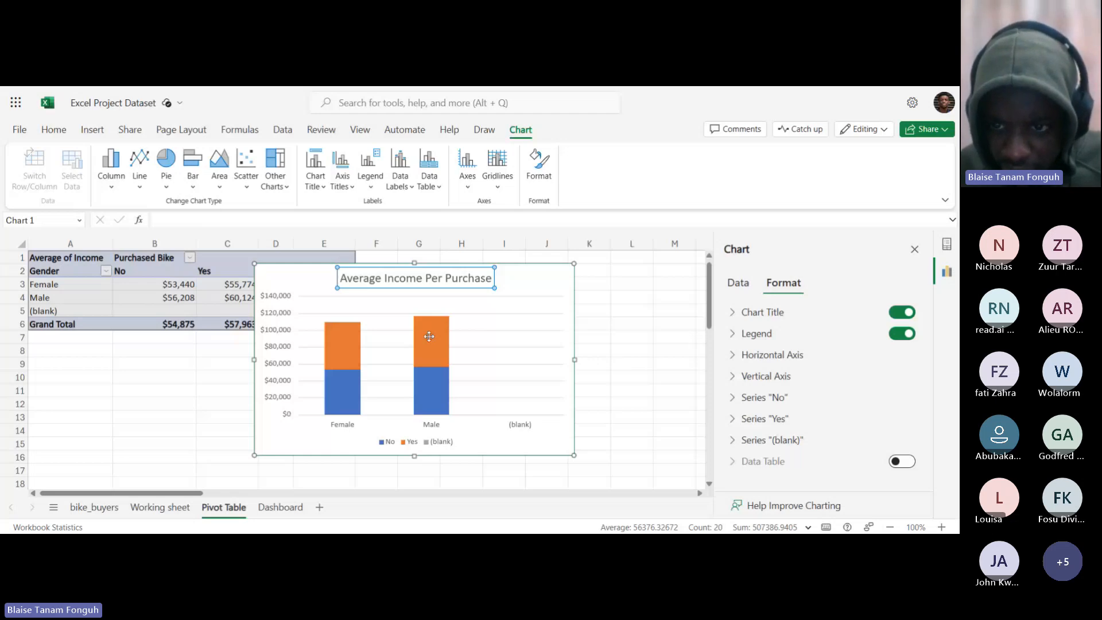
Turn on the axis title for the chart's horizontal axis.
left_click(772, 354)
scroll(821, 363, "down", 3)
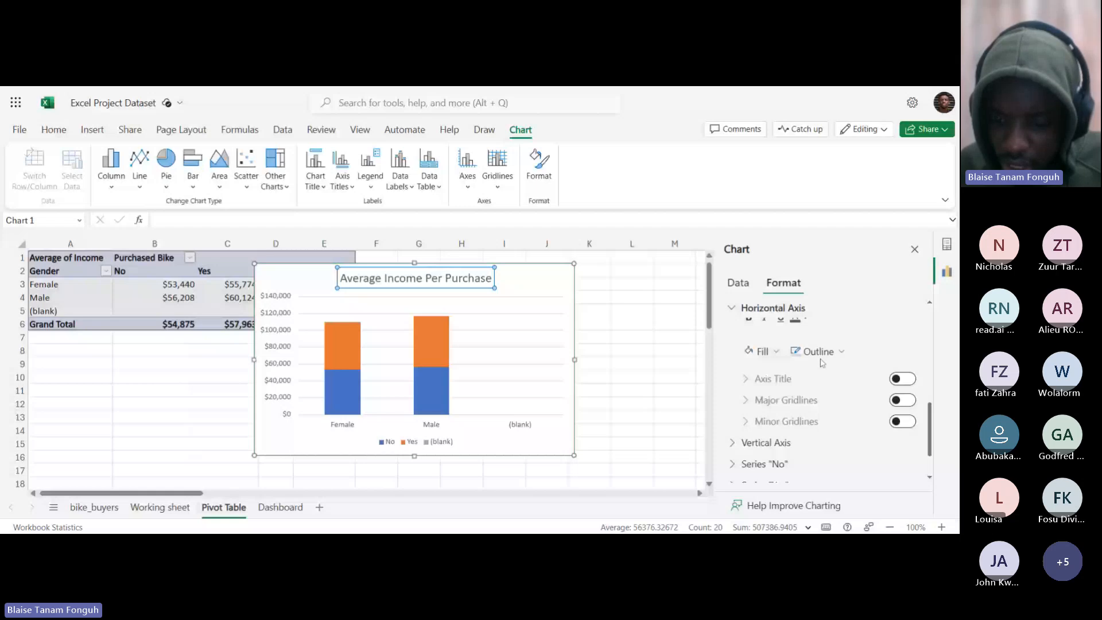
scroll(835, 360, "up", 1)
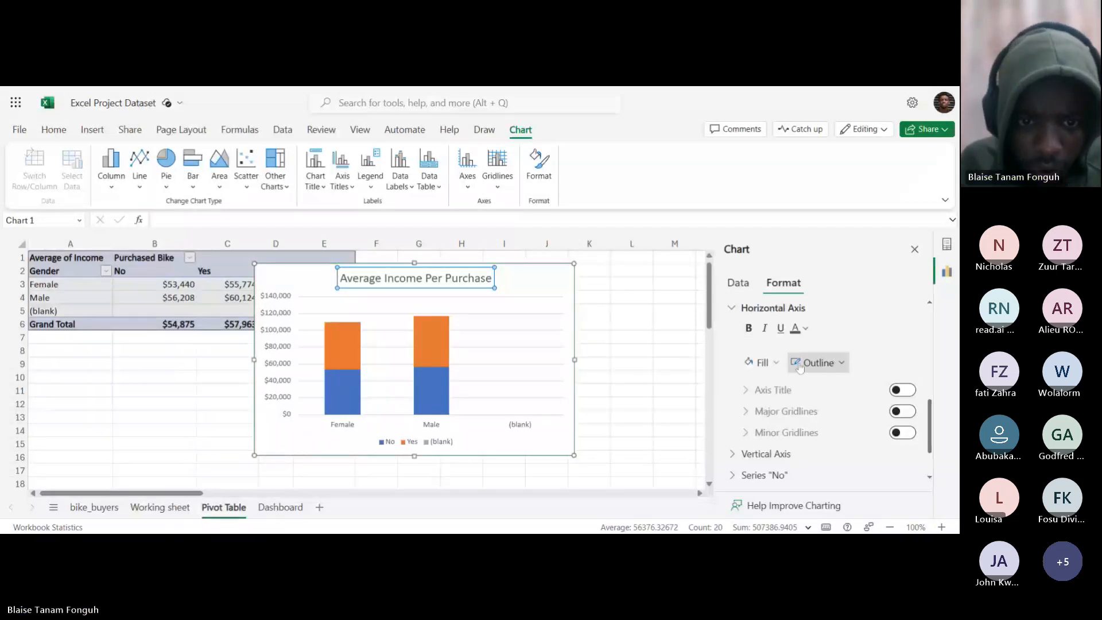
scroll(829, 370, "up", 3)
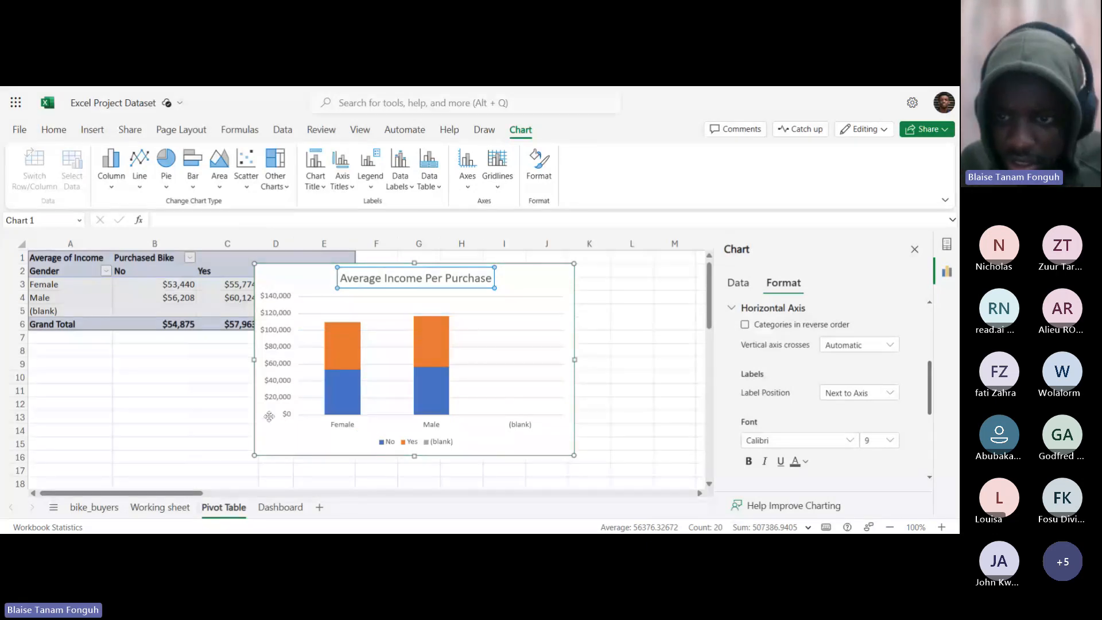
scroll(810, 362, "down", 5)
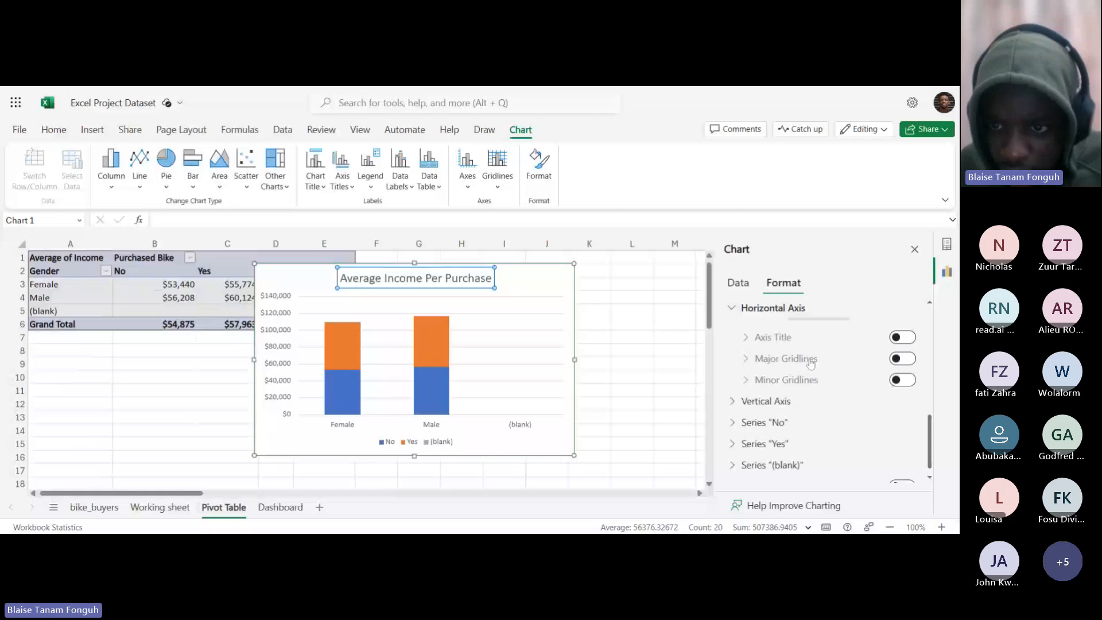
scroll(810, 363, "up", 1)
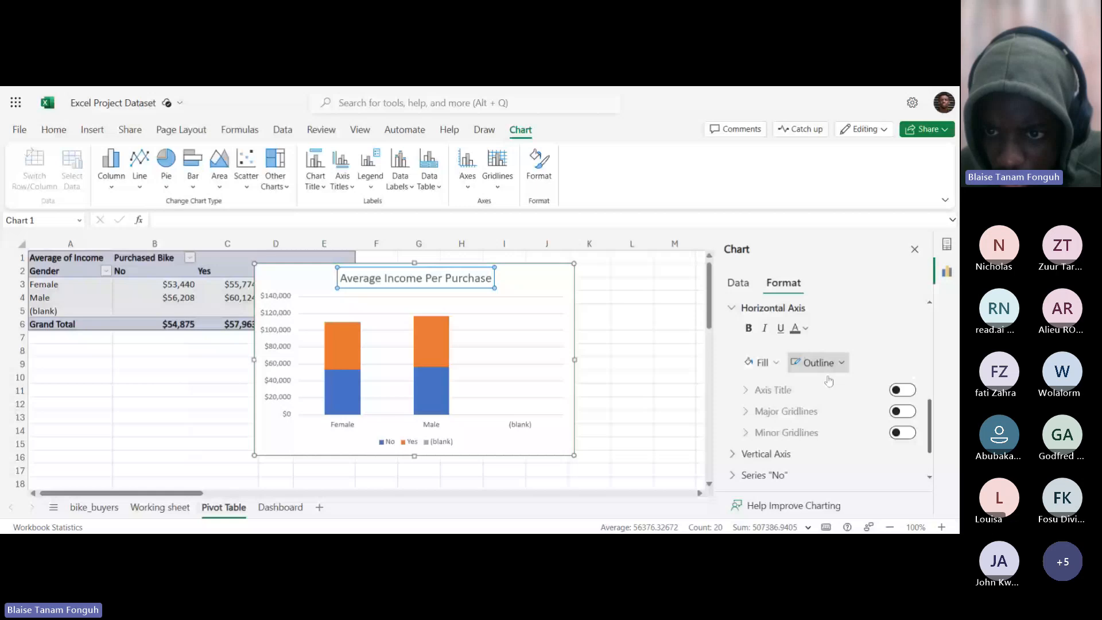
scroll(843, 390, "up", 3)
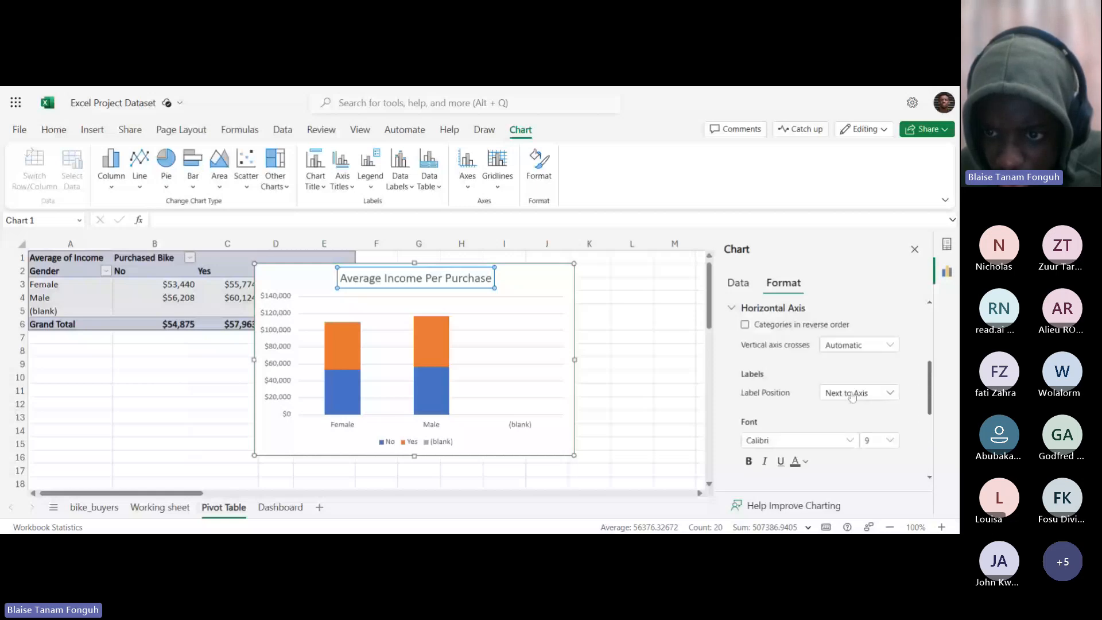
scroll(852, 396, "up", 2)
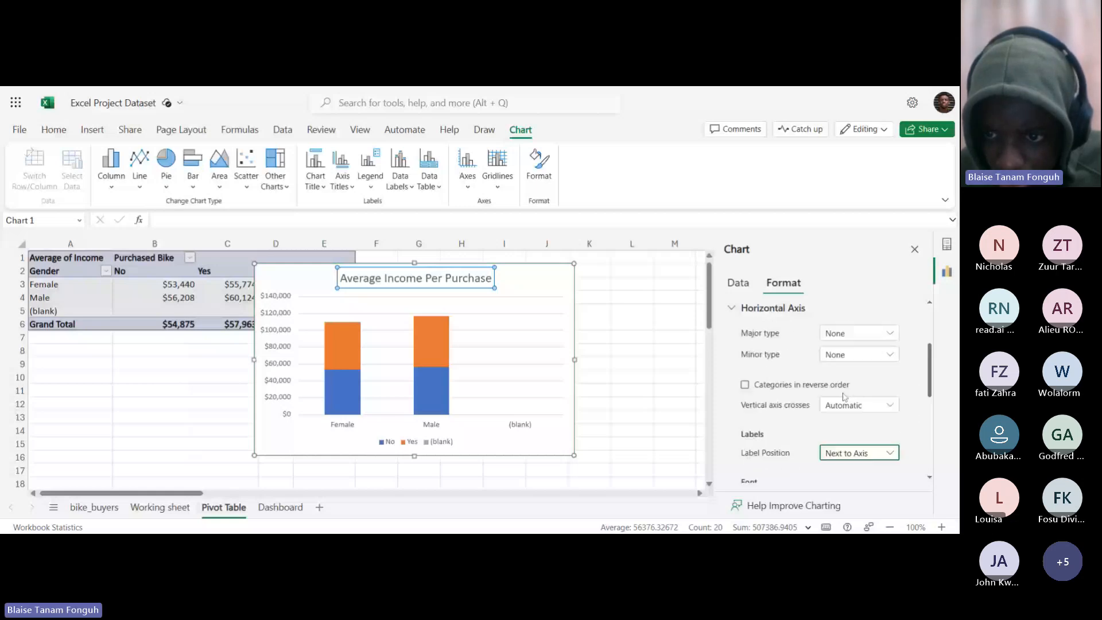
scroll(849, 402, "down", 5)
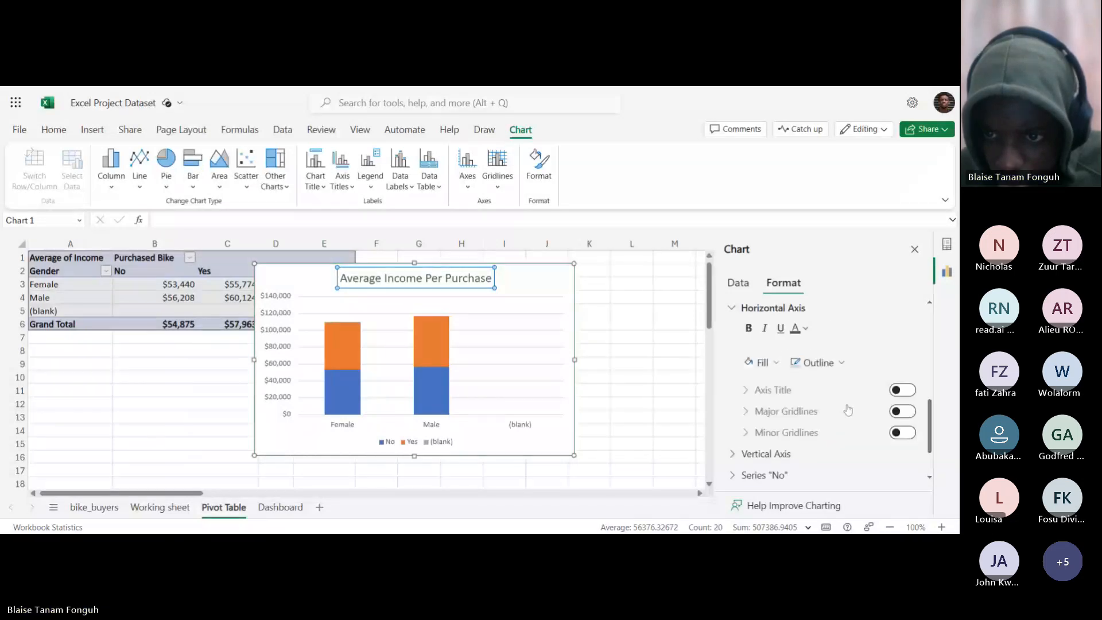
left_click(903, 391)
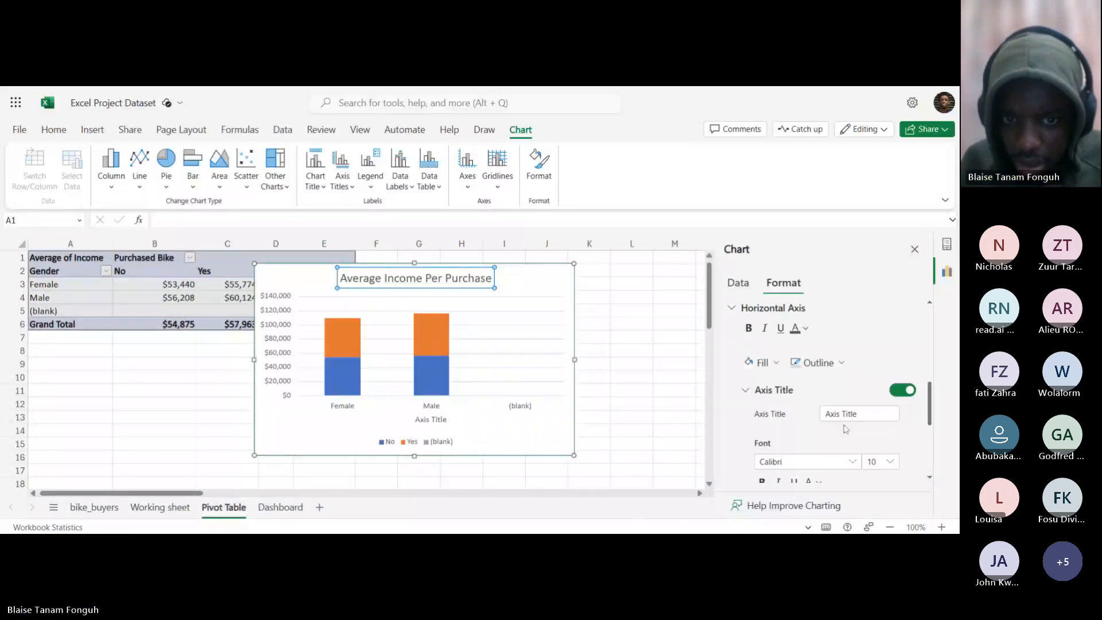
Set the horizontal axis title text to "Gender".
left_click(833, 415)
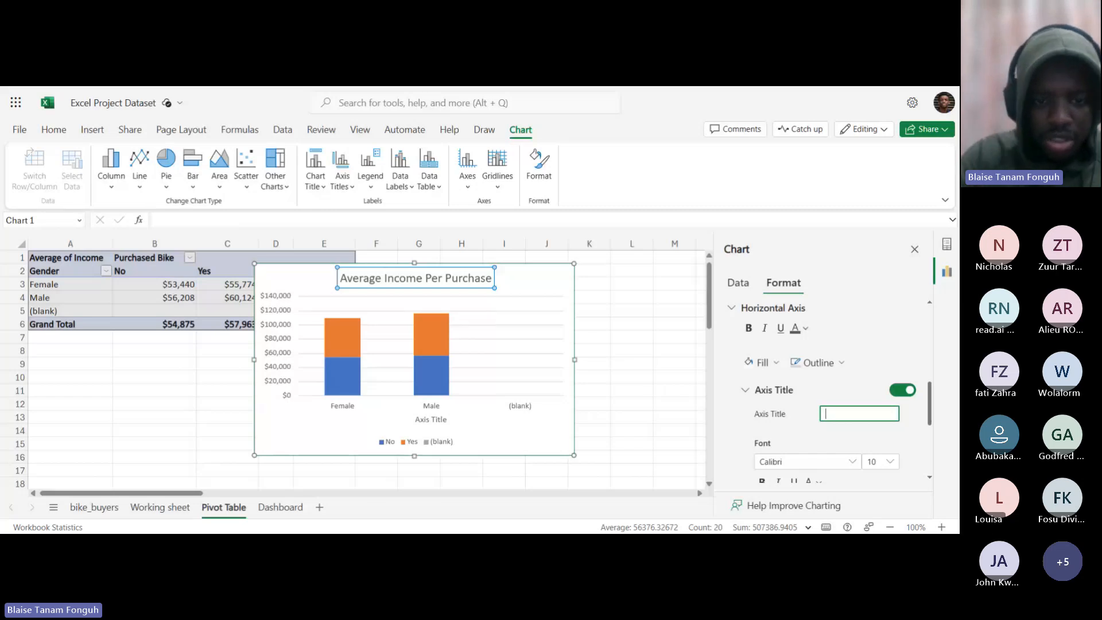
type("Gencer")
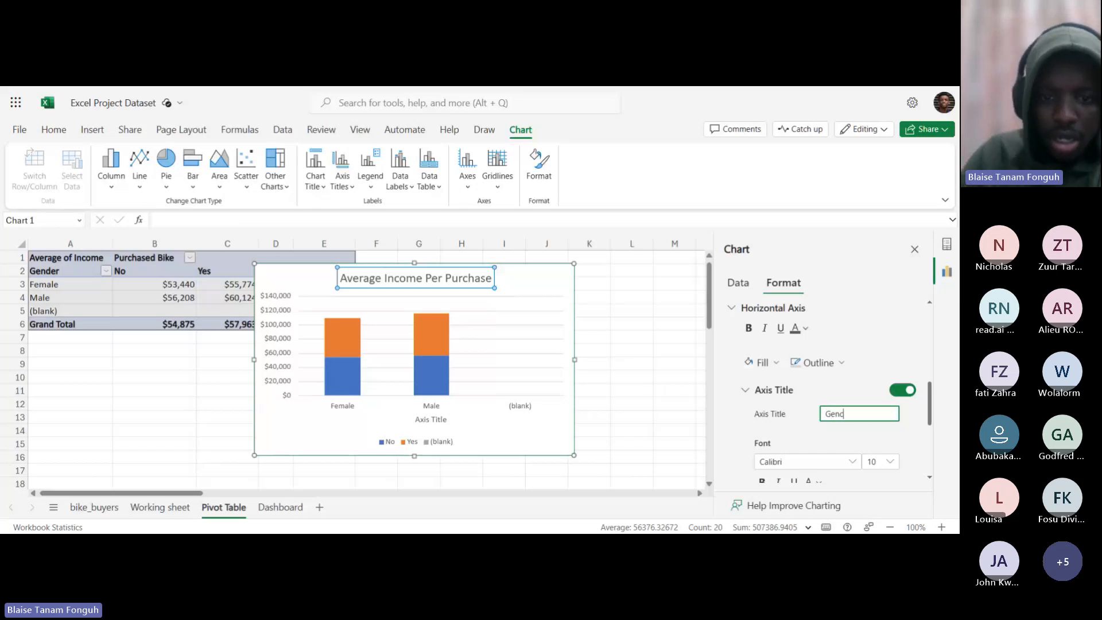
key("BackSpace")
key("BackSpace")
key("BackSpace")
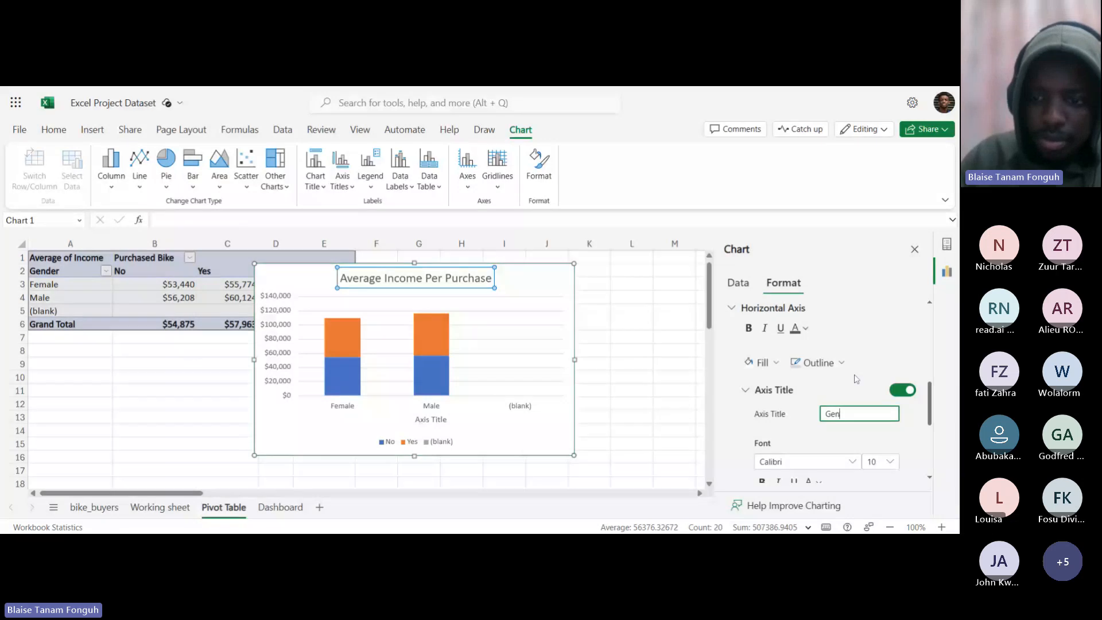
type("der")
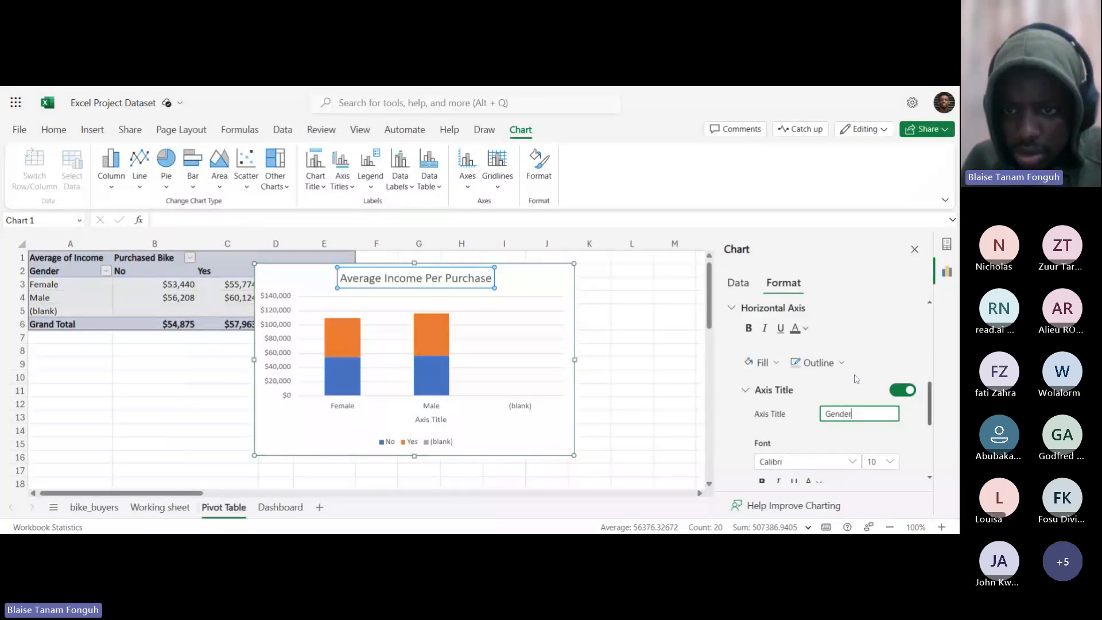
key("Return")
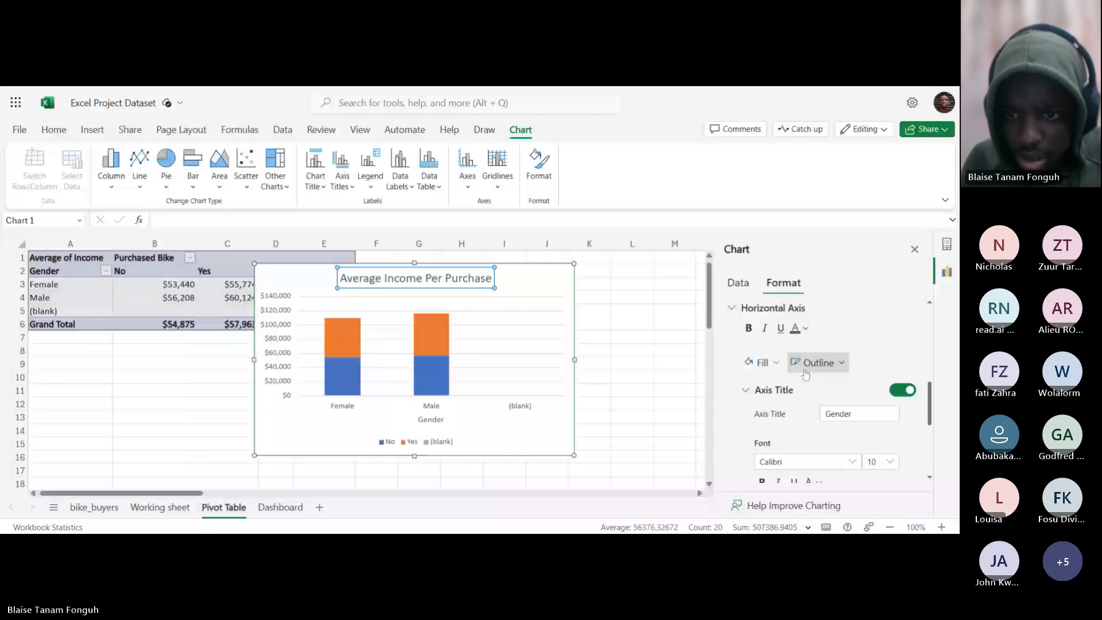
Add an axis title to the chart's vertical axis with the text "Income".
scroll(805, 374, "down", 2)
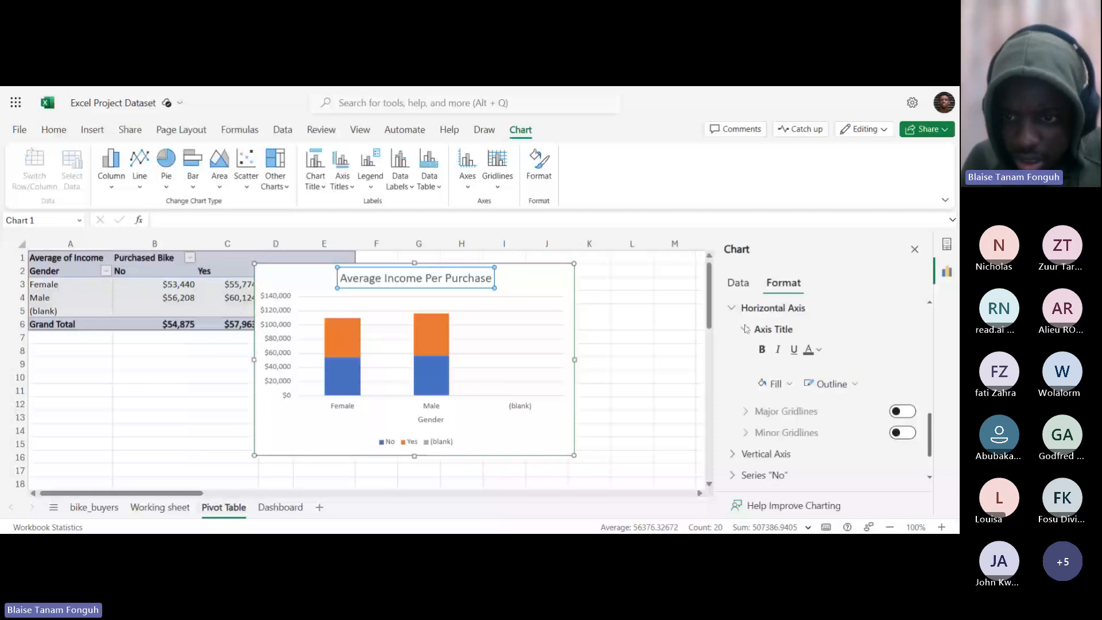
left_click(752, 454)
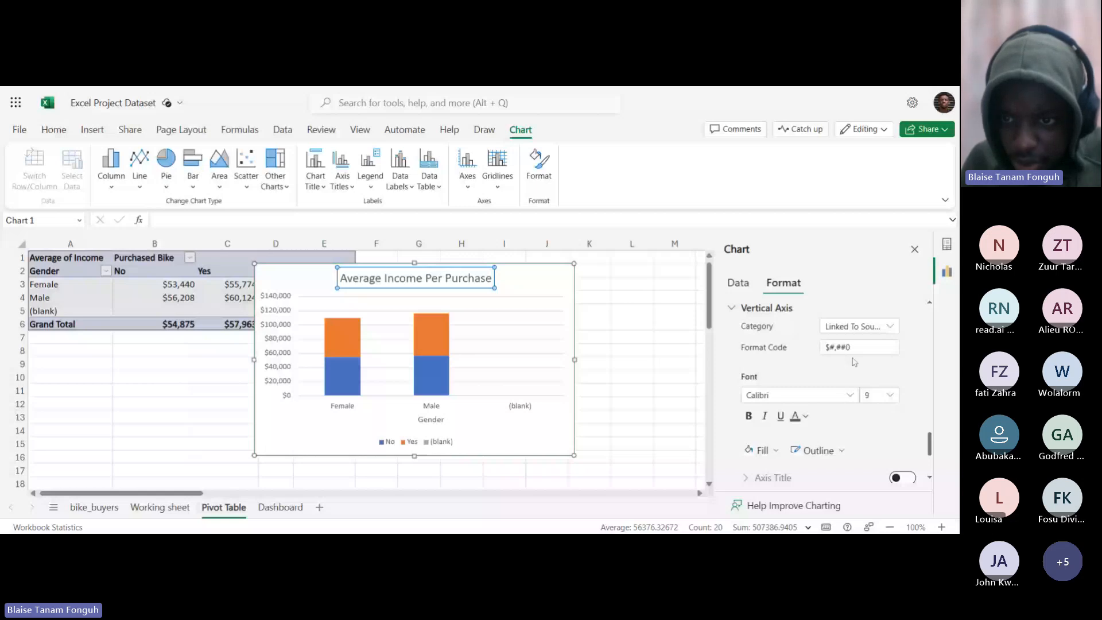
scroll(855, 362, "down", 3)
left_click(905, 348)
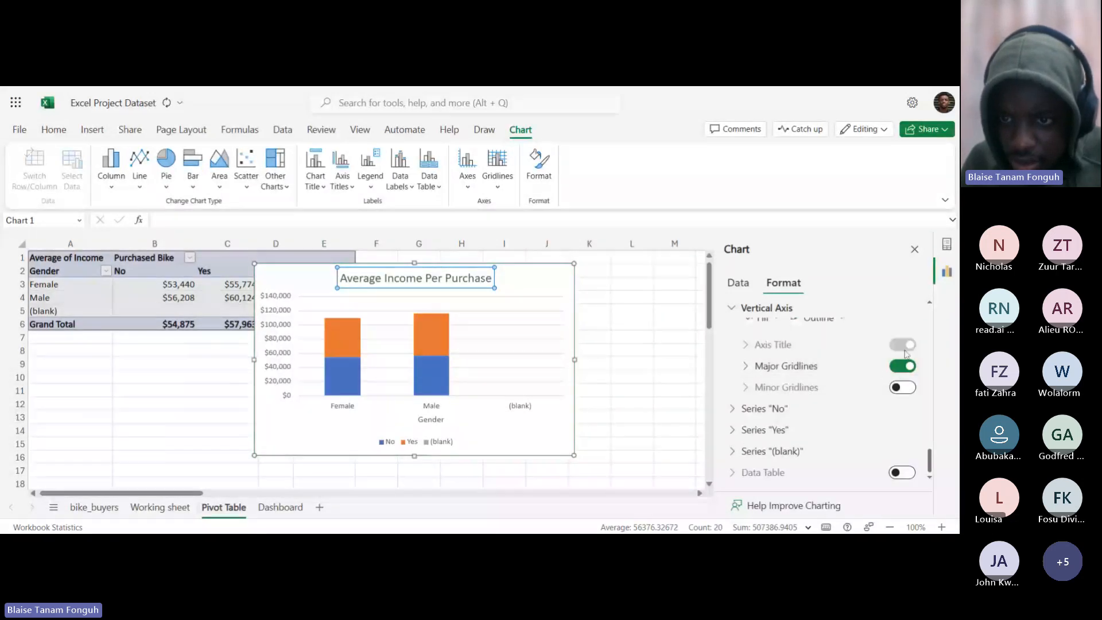
left_click(859, 368)
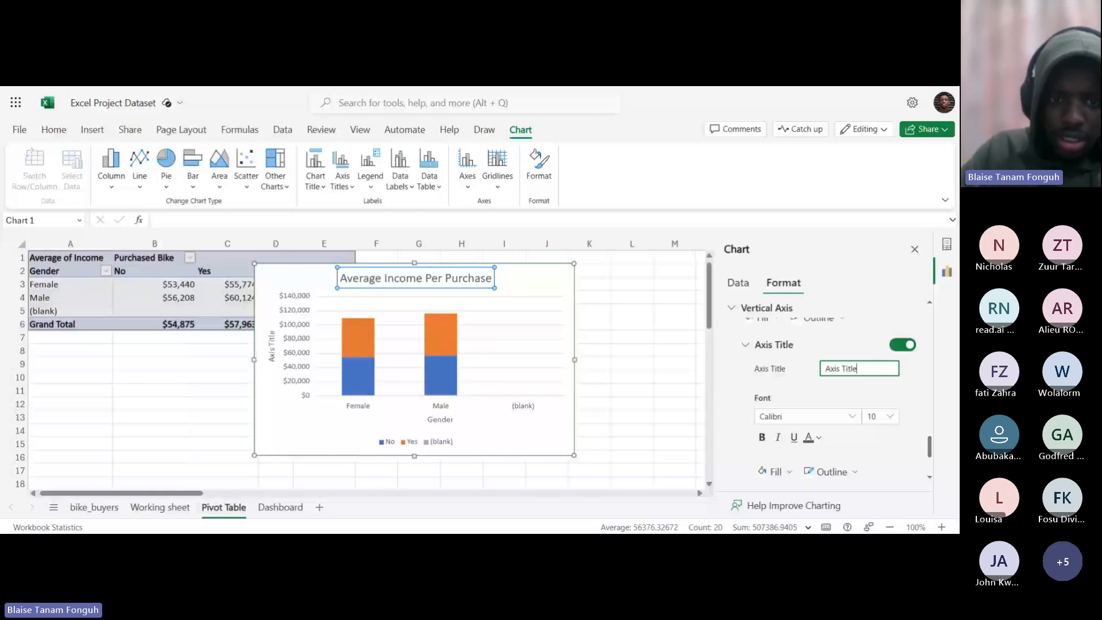
key("ctrl+a")
key("BackSpace")
type("n")
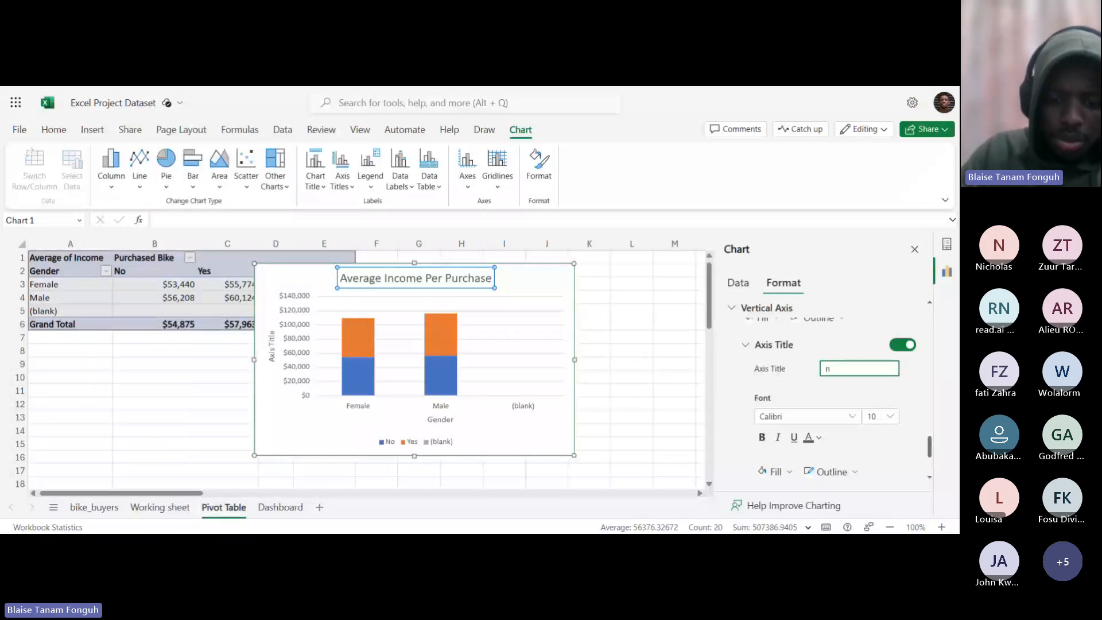
type("iN")
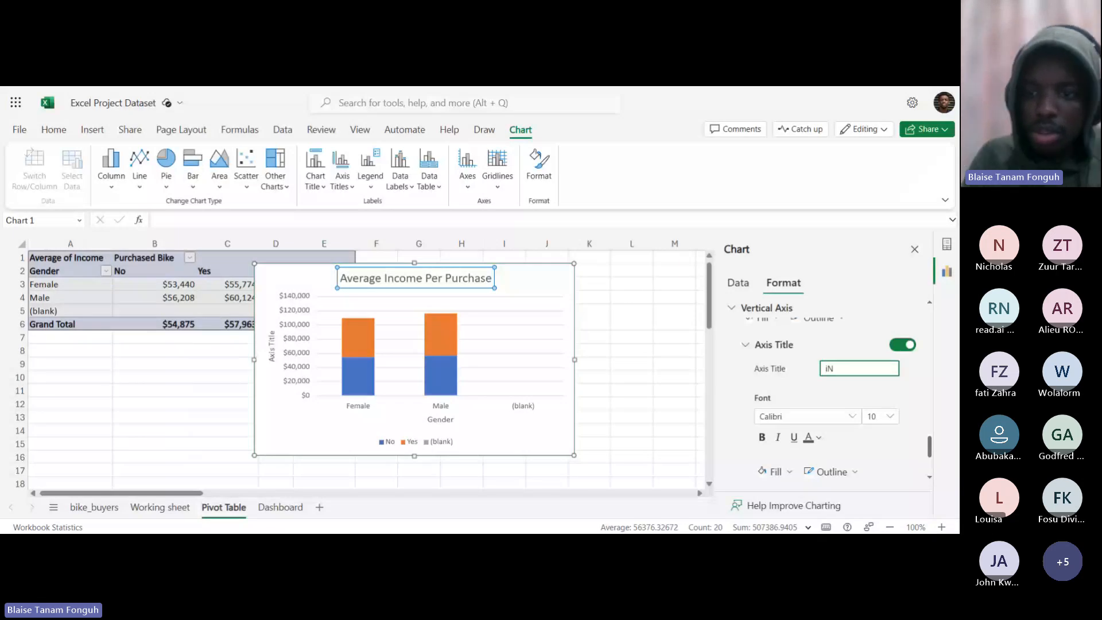
type("come")
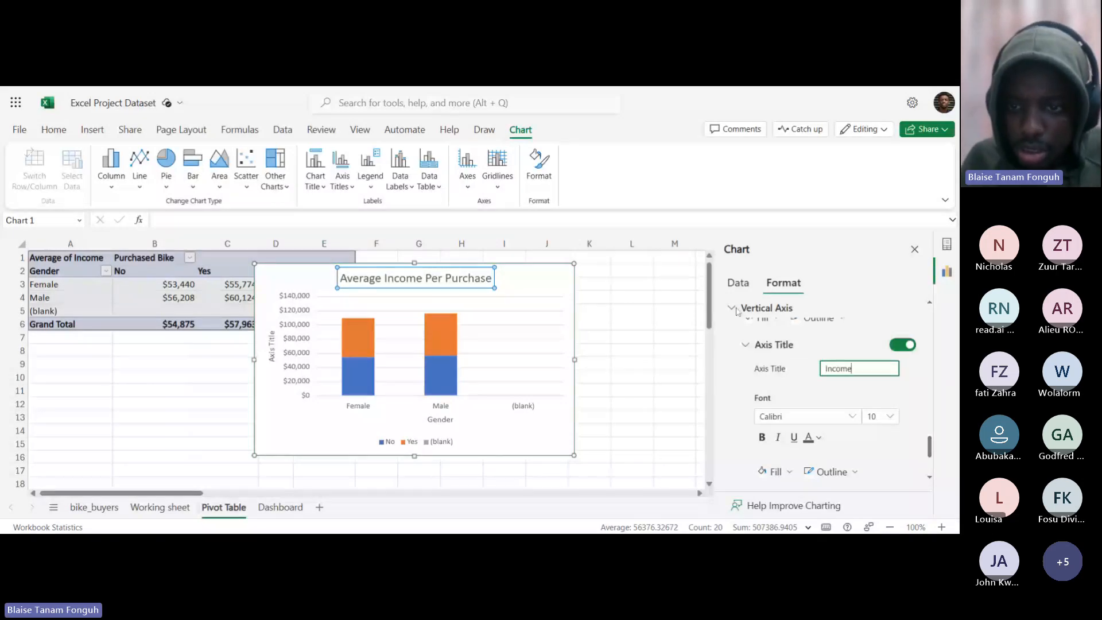
key("Return")
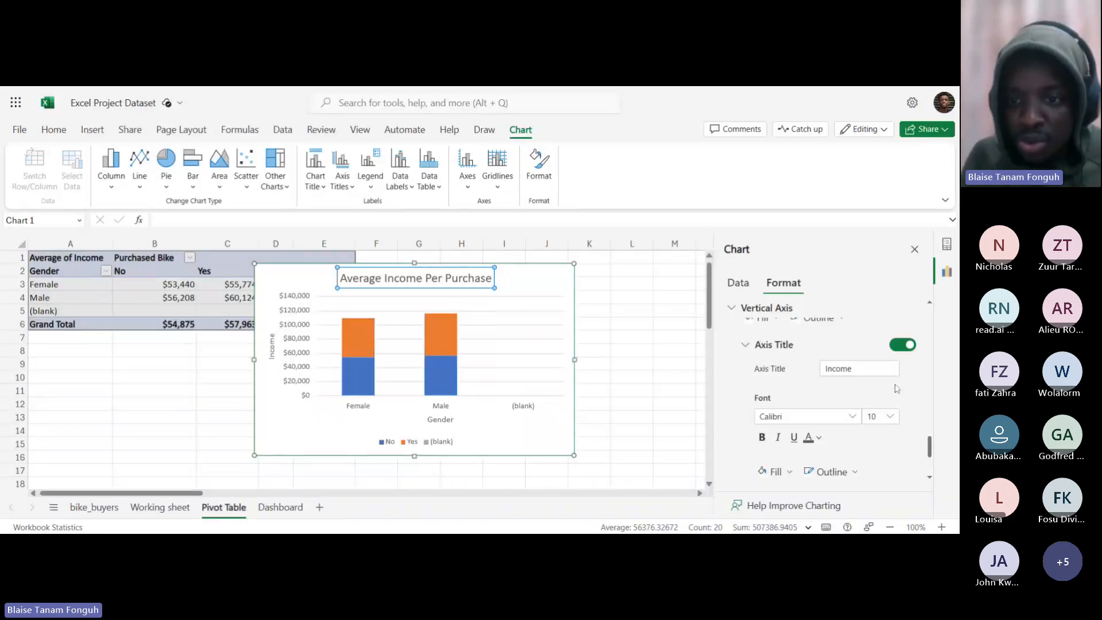
Look through the formatting options of the chart's horizontal axis, vertical axis and data series.
left_click(732, 309)
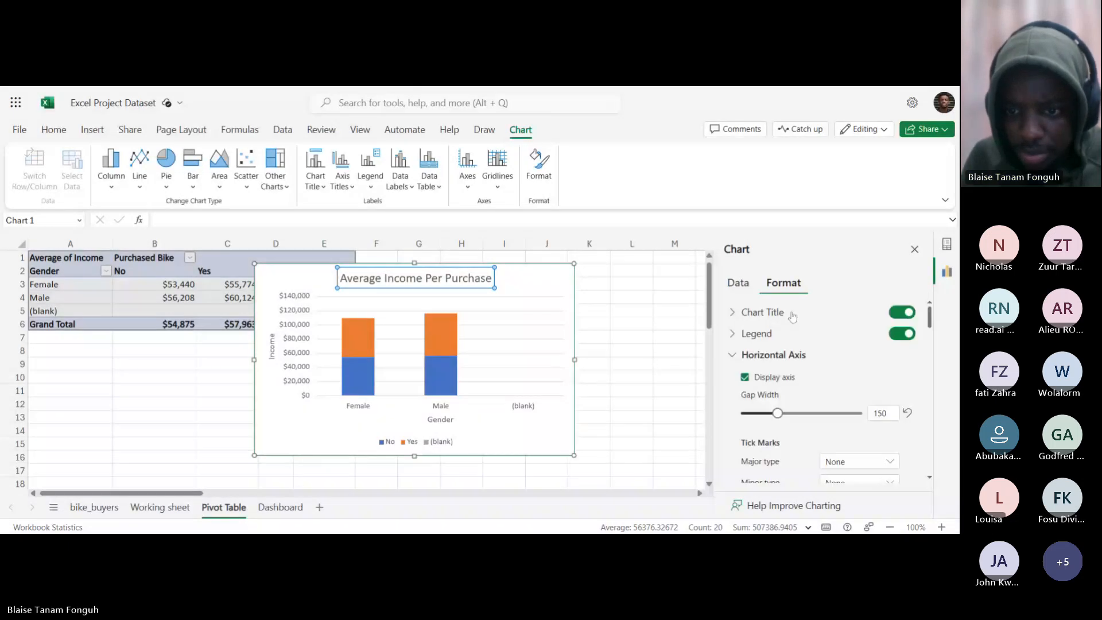
scroll(809, 399, "down", 5)
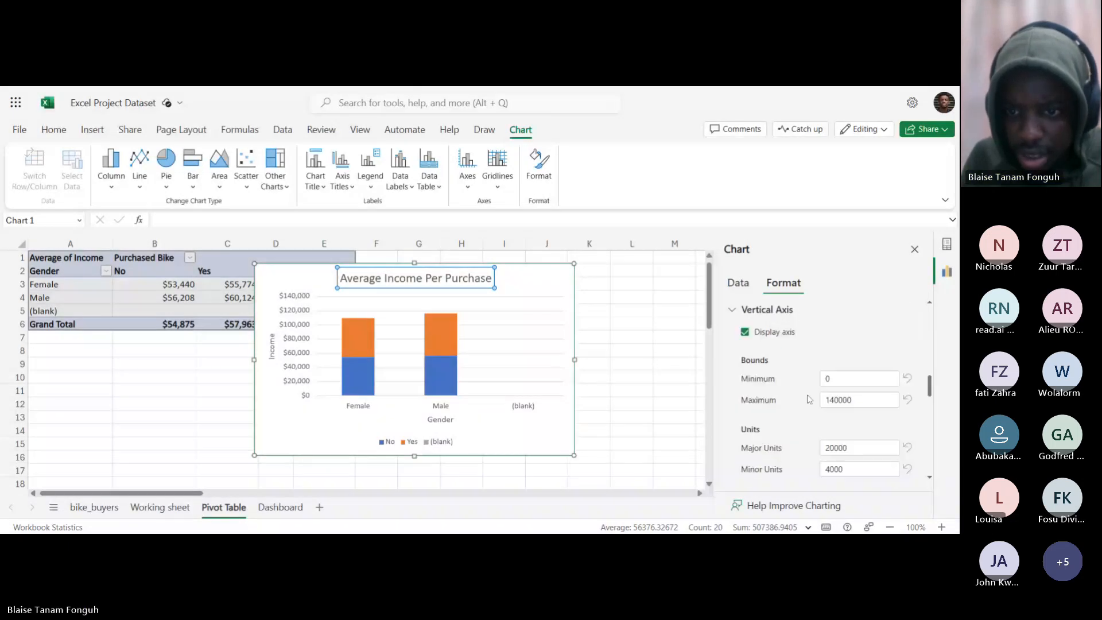
scroll(809, 396, "down", 5)
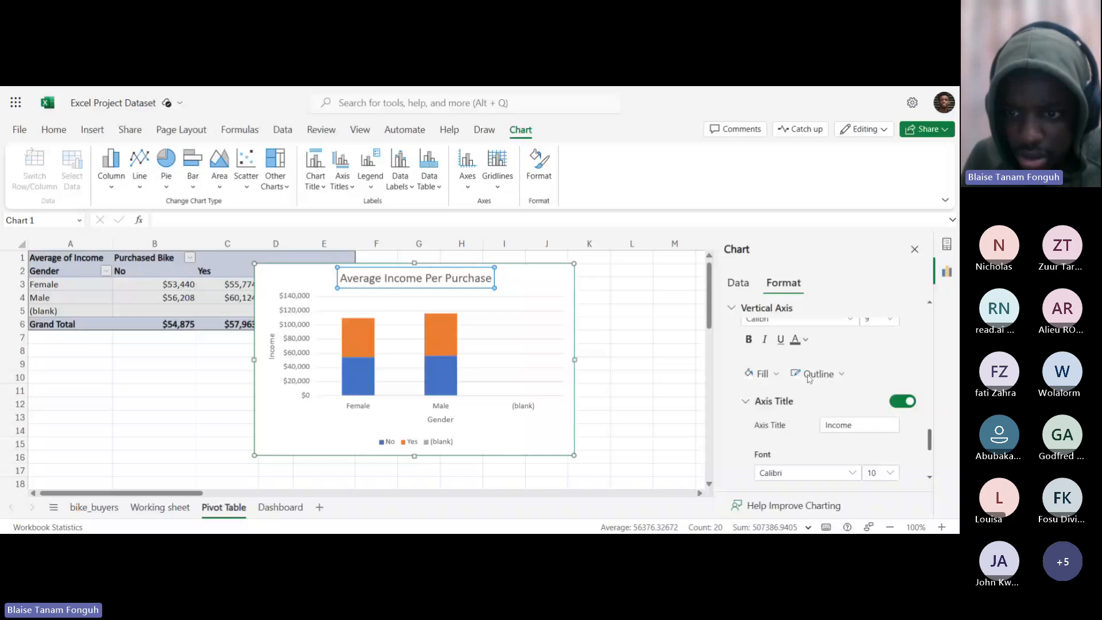
scroll(821, 402, "down", 3)
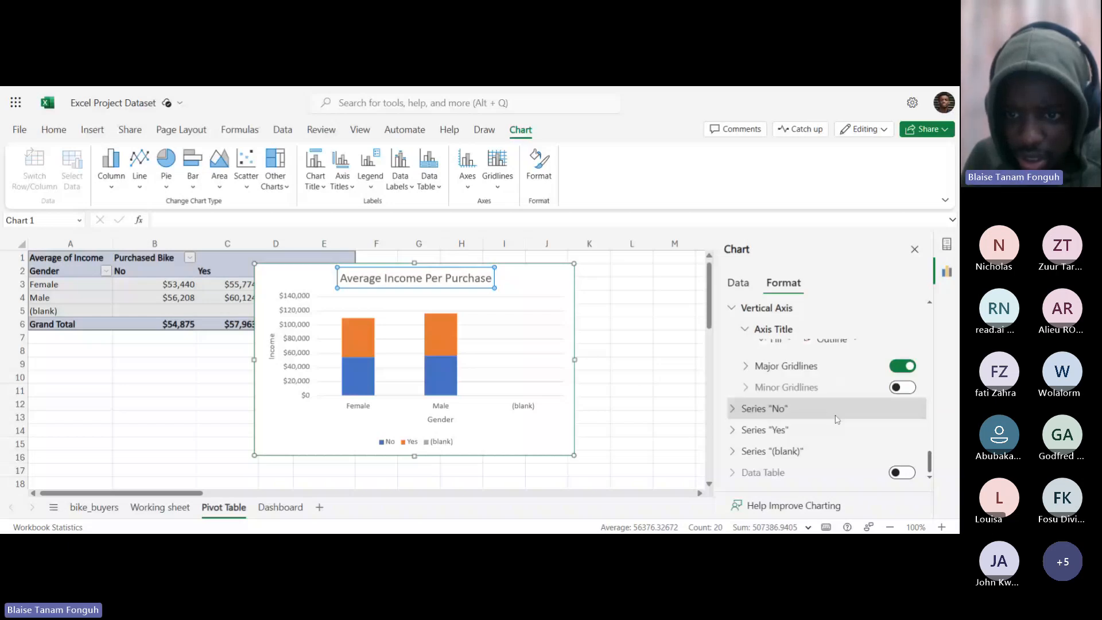
scroll(836, 419, "up", 1)
scroll(849, 418, "down", 1)
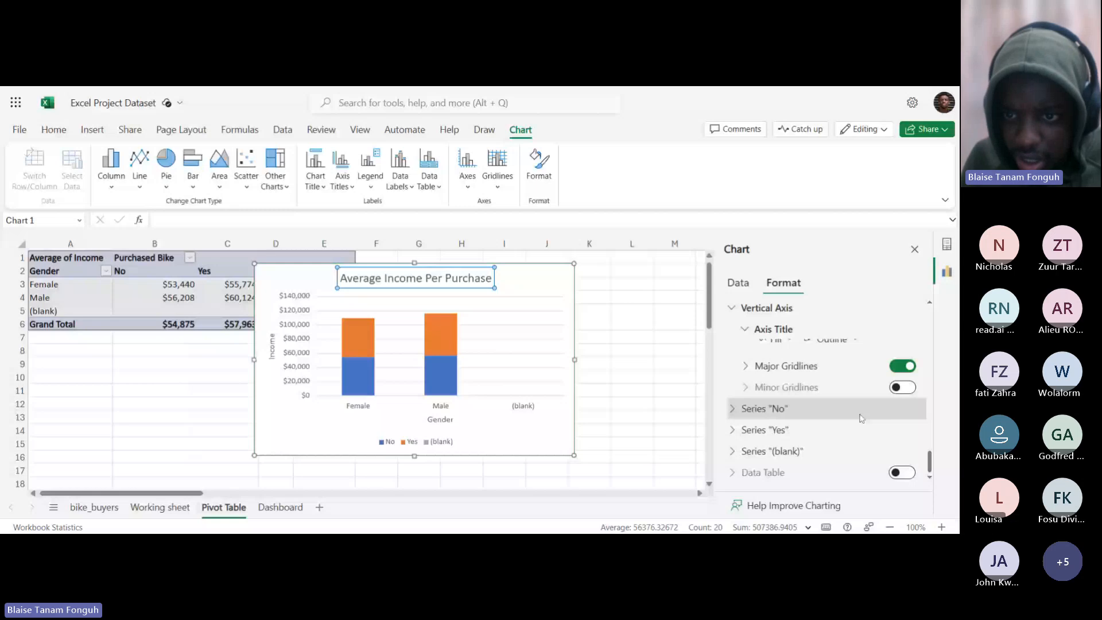
scroll(850, 419, "up", 5)
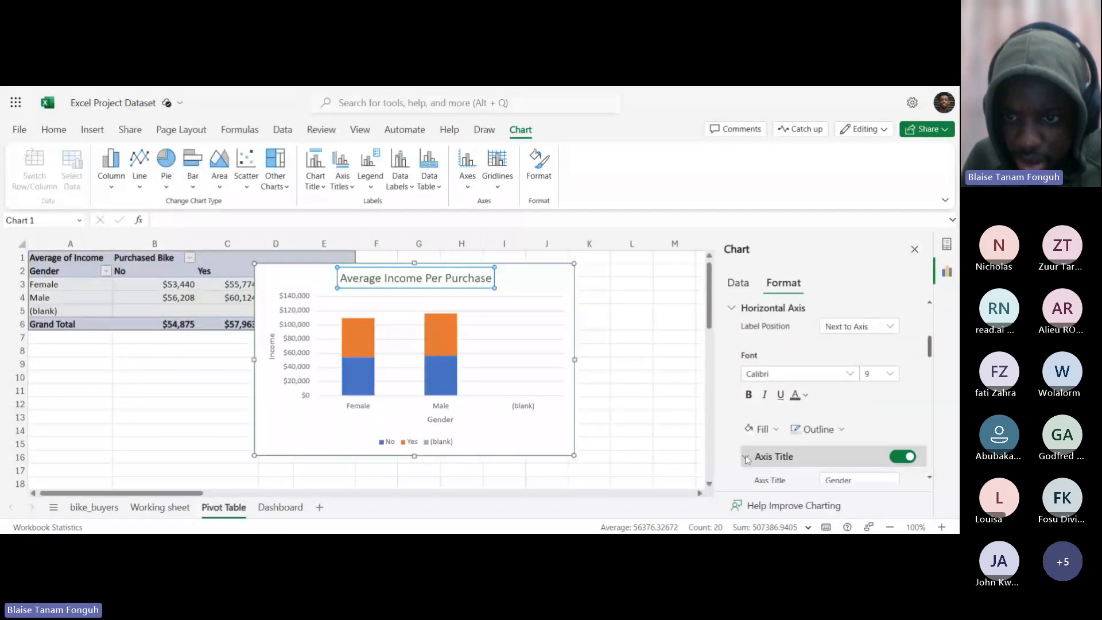
scroll(840, 403, "up", 2)
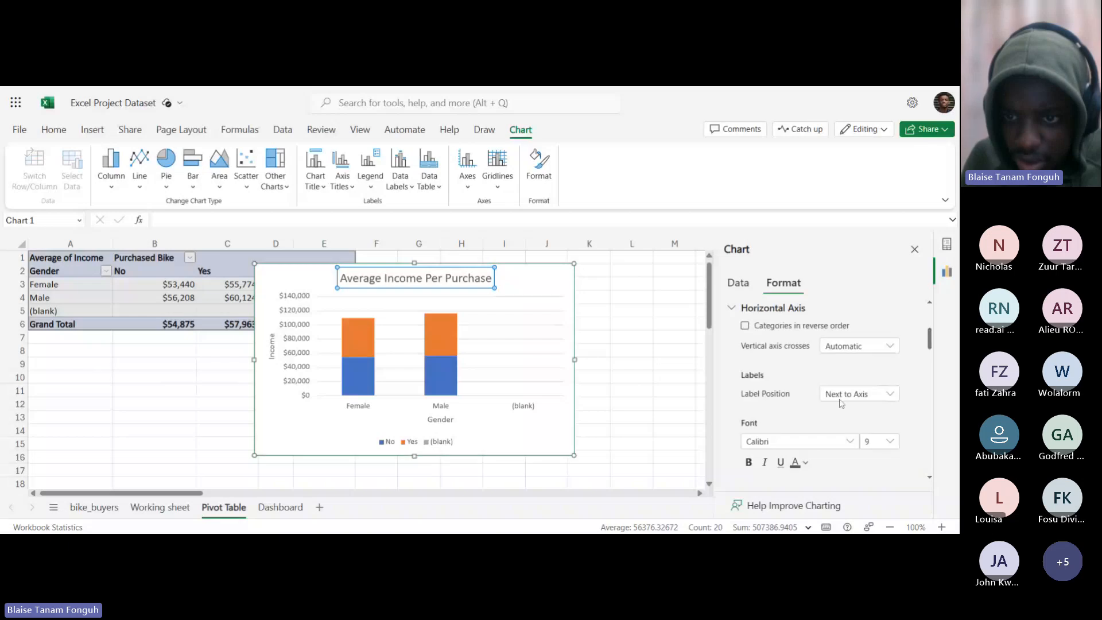
scroll(840, 403, "up", 1)
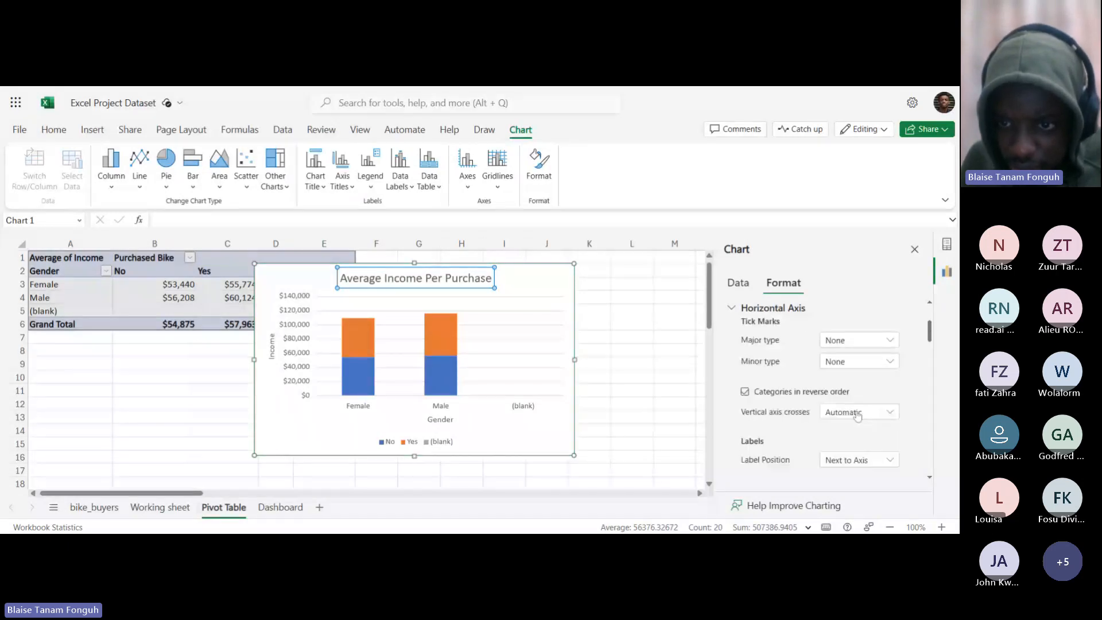
scroll(857, 415, "down", 2)
scroll(823, 409, "down", 1)
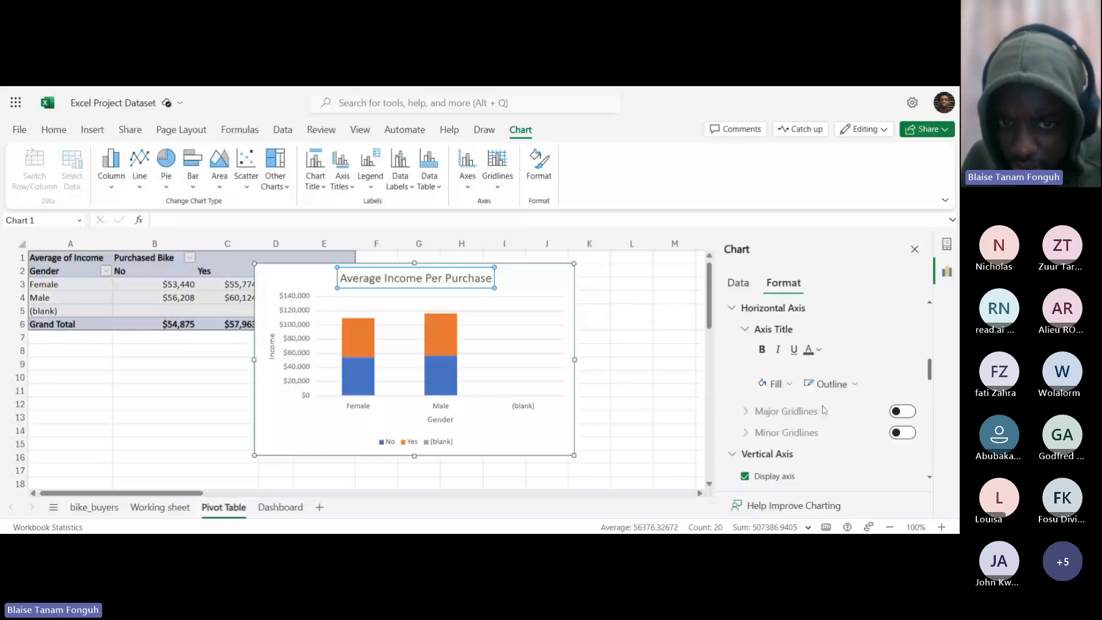
scroll(823, 409, "down", 3)
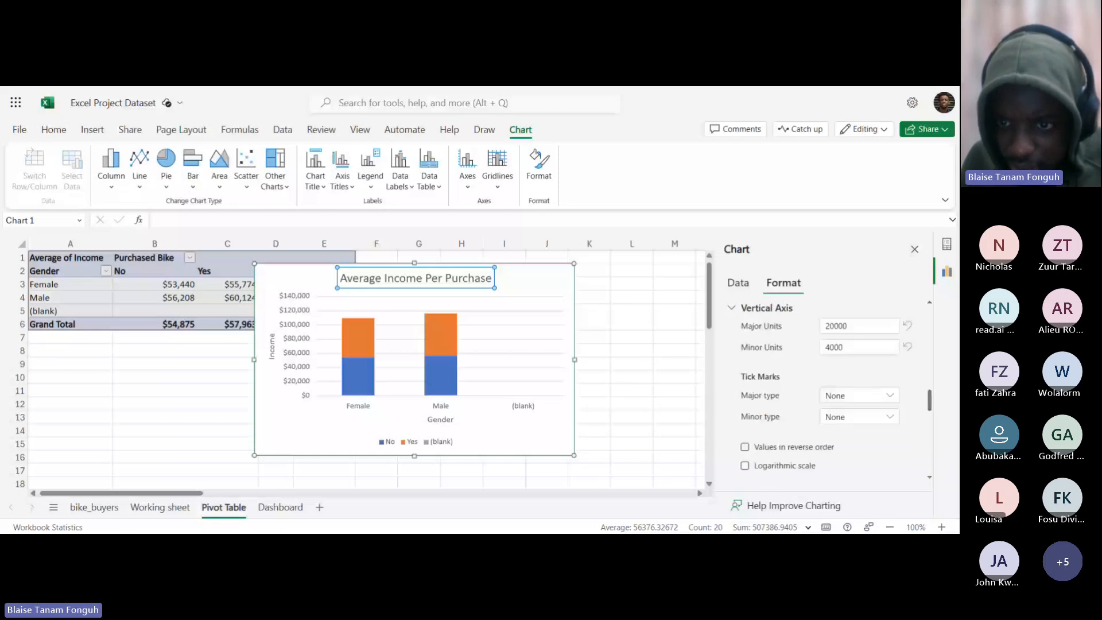
scroll(840, 416, "down", 1)
scroll(839, 415, "down", 3)
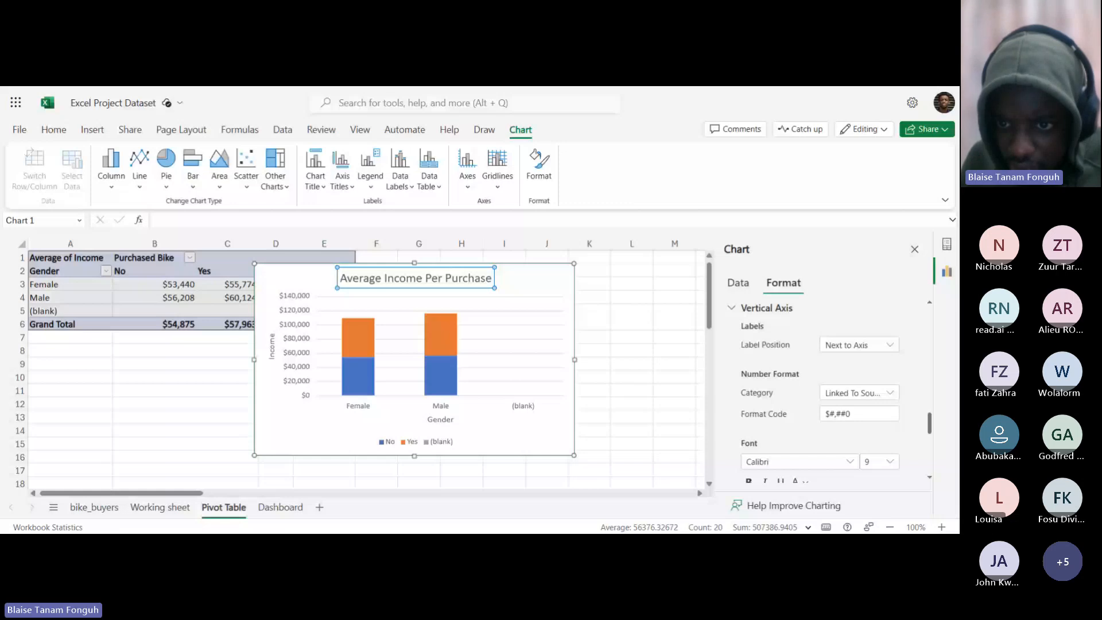
scroll(826, 402, "down", 3)
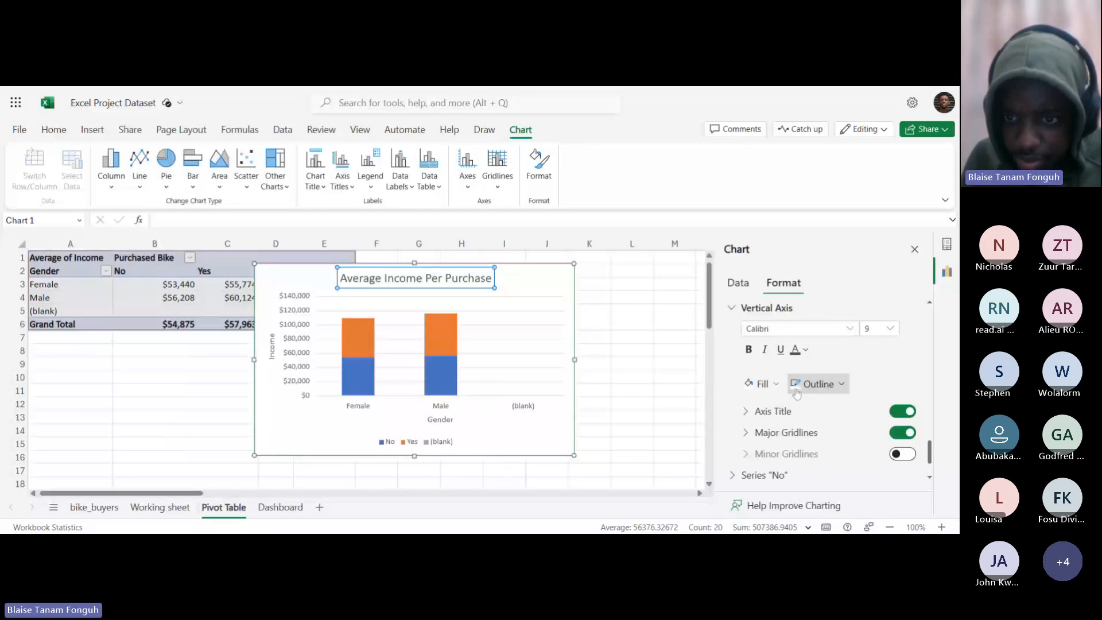
scroll(795, 390, "up", 3)
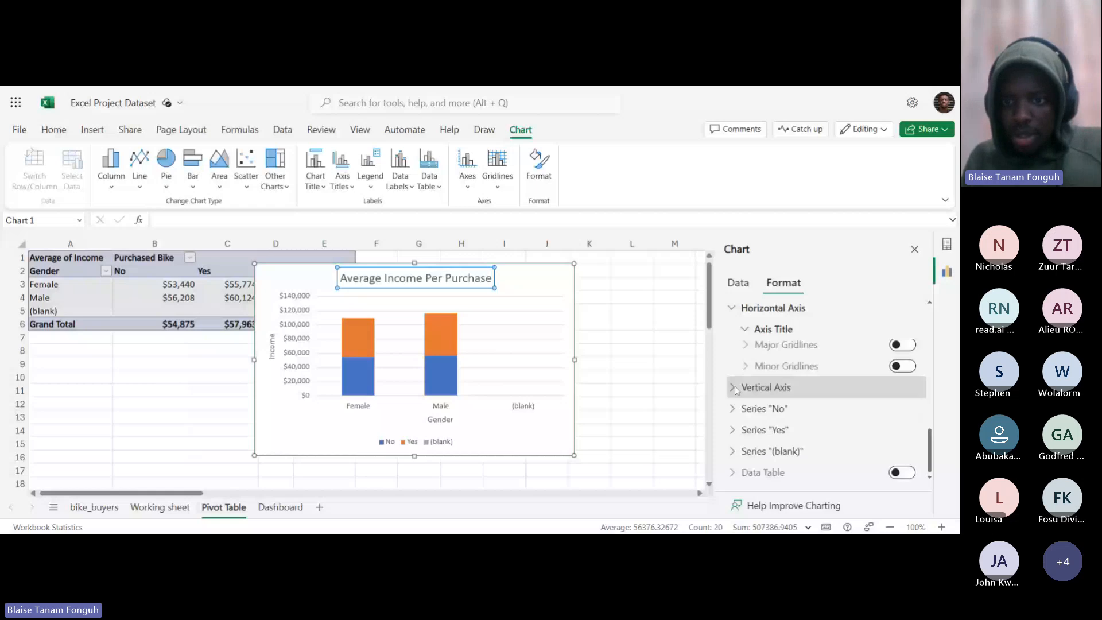
Try switching major gridlines on and off for the chart's horizontal axis.
left_click(791, 382)
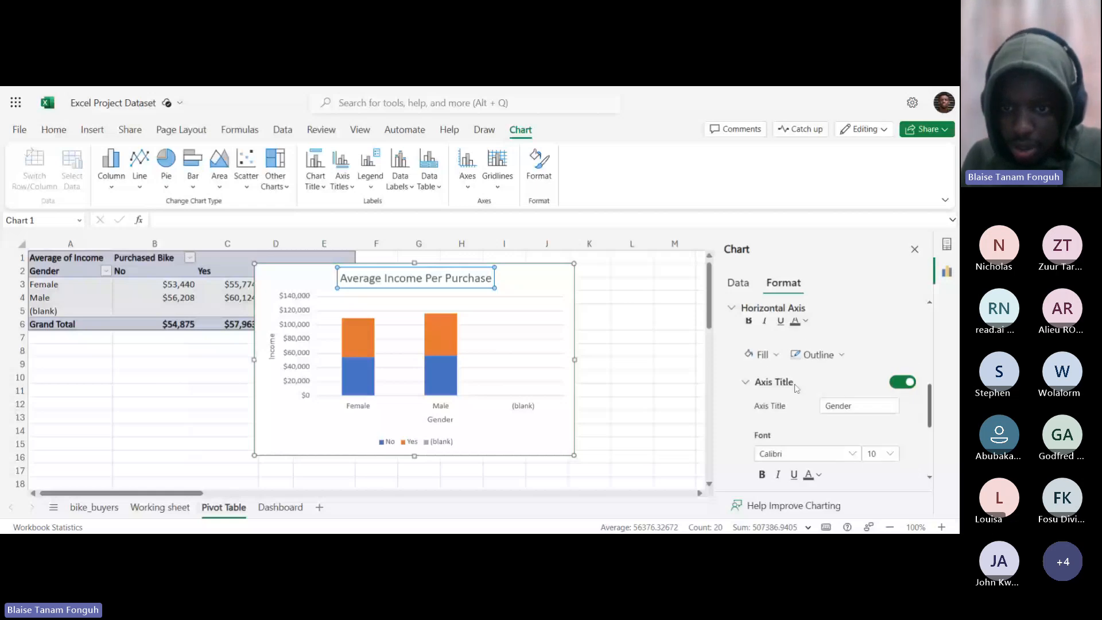
left_click(811, 382)
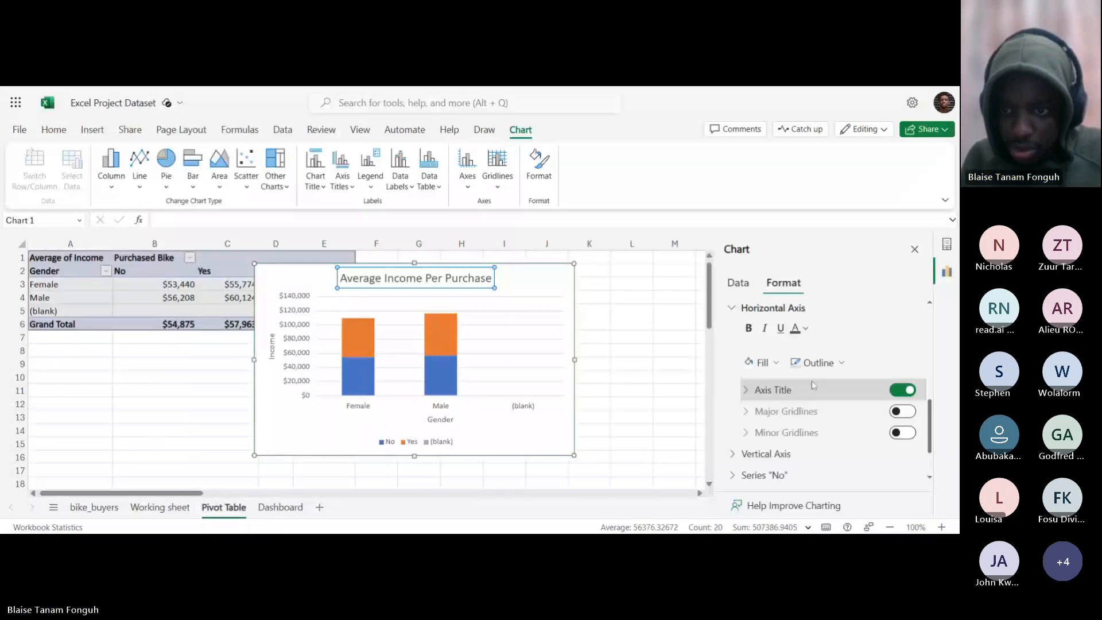
scroll(811, 380, "up", 3)
scroll(824, 396, "down", 2)
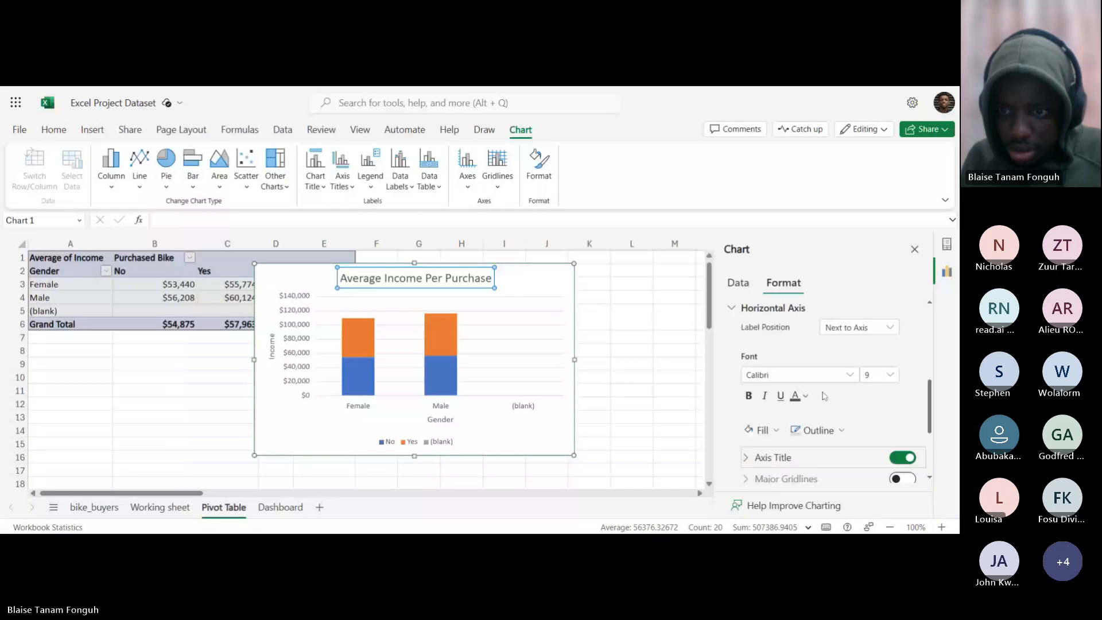
scroll(824, 396, "down", 2)
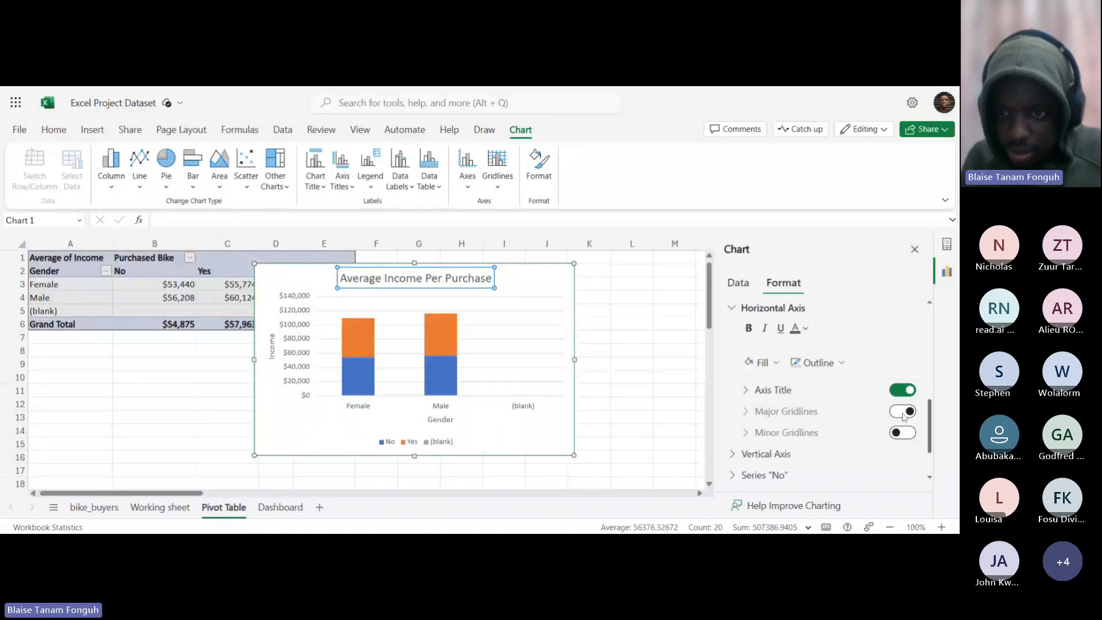
left_click(904, 413)
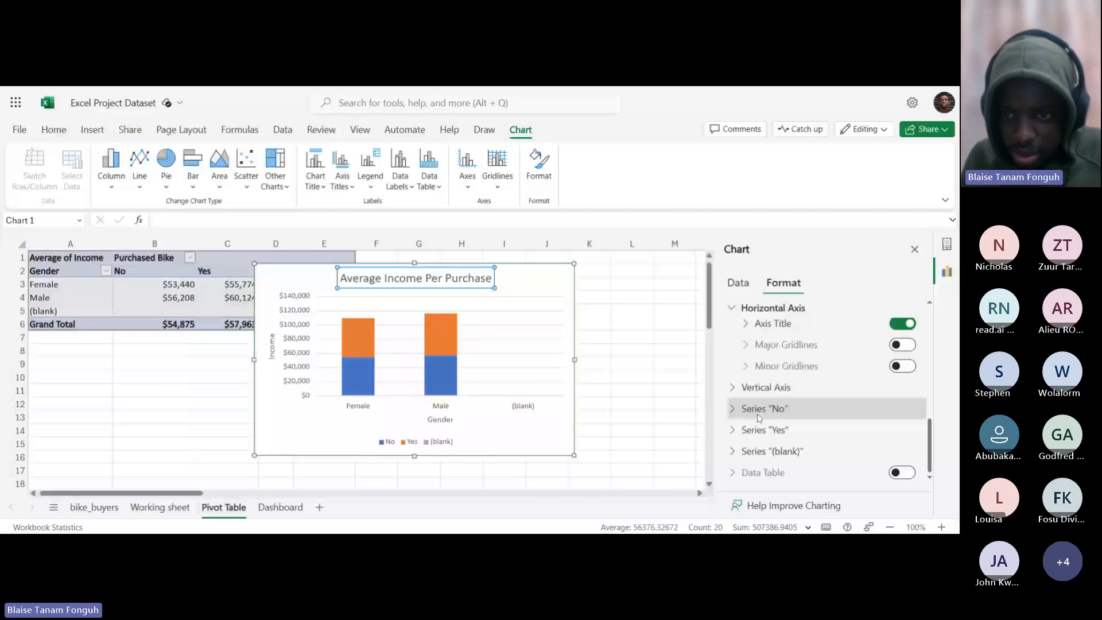
Add data labels showing values to the chart's "No" and "Yes" series.
left_click(758, 408)
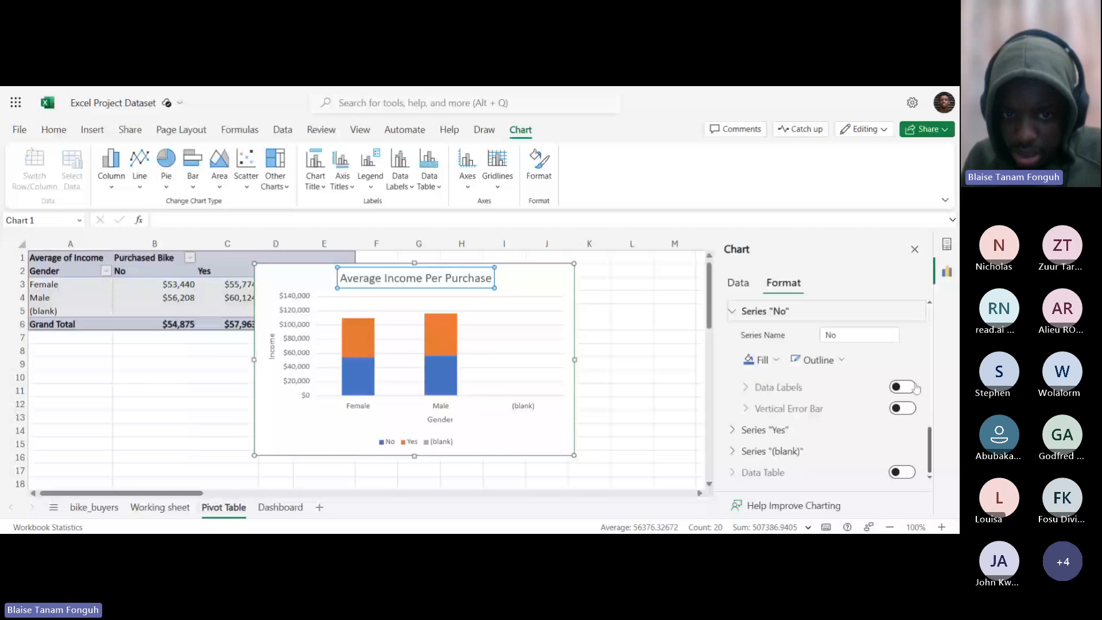
left_click(903, 387)
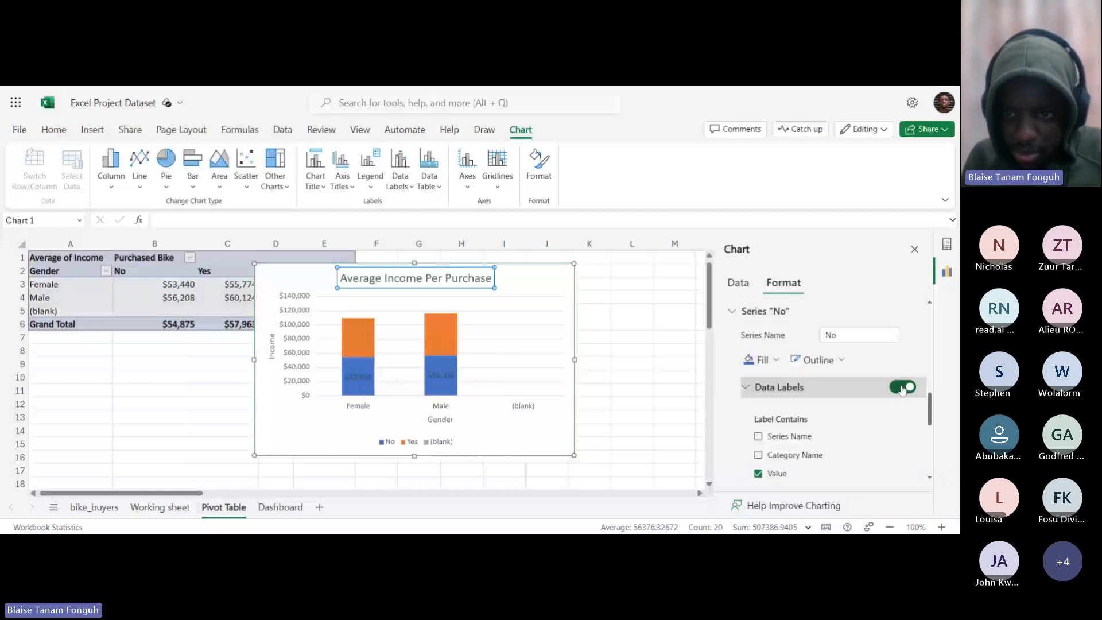
left_click(902, 387)
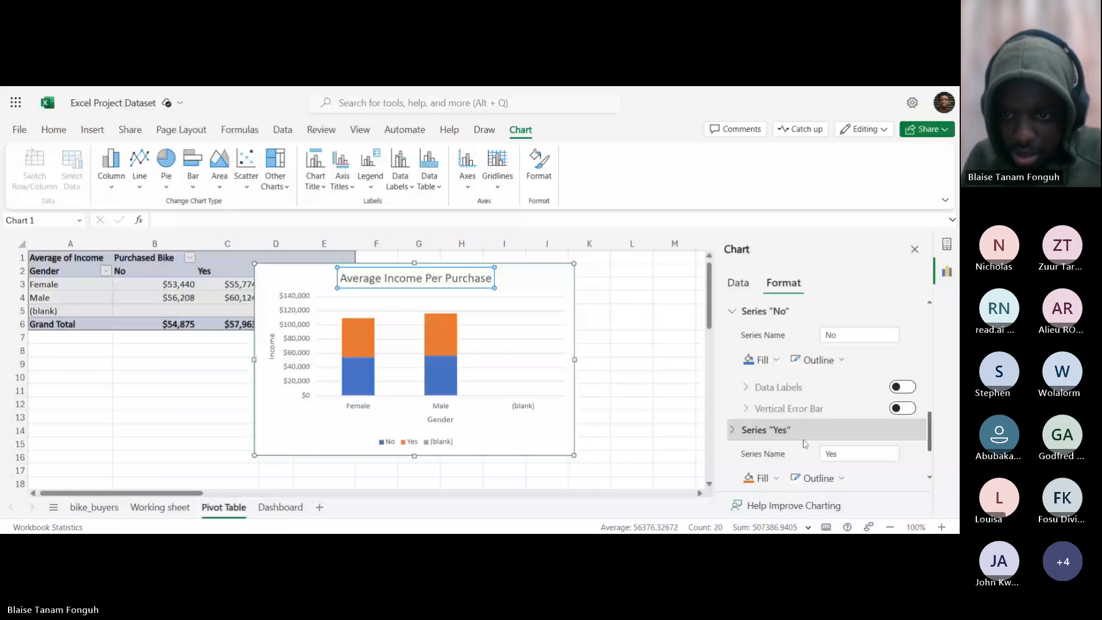
left_click(803, 430)
left_click(905, 409)
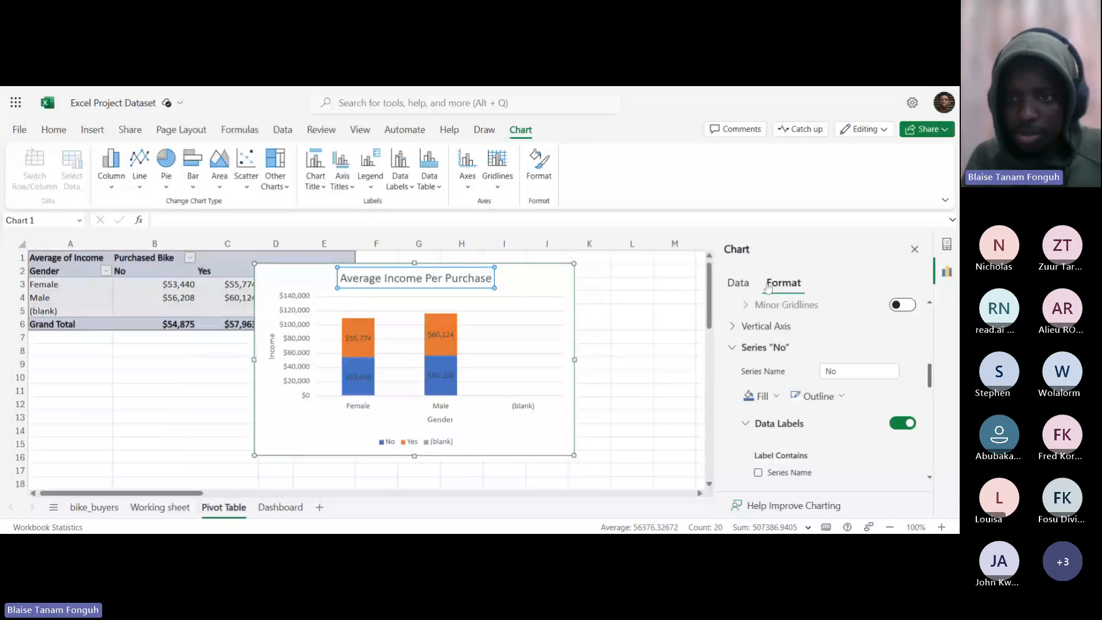
Close the chart formatting settings and deselect the chart, ending on empty cell L5.
left_click(914, 249)
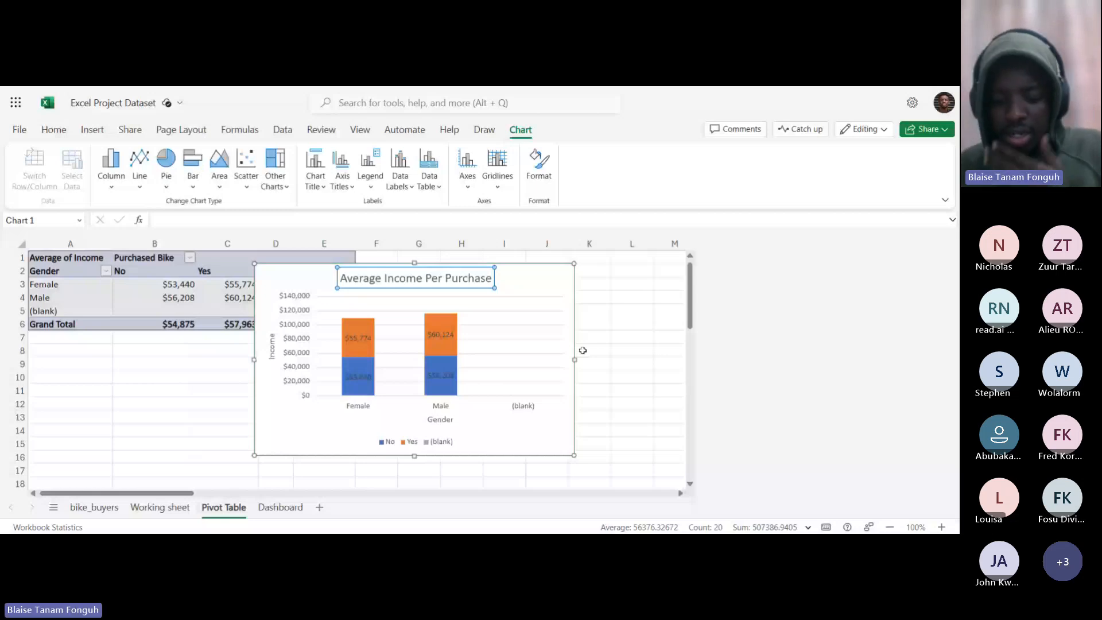
left_click(630, 337)
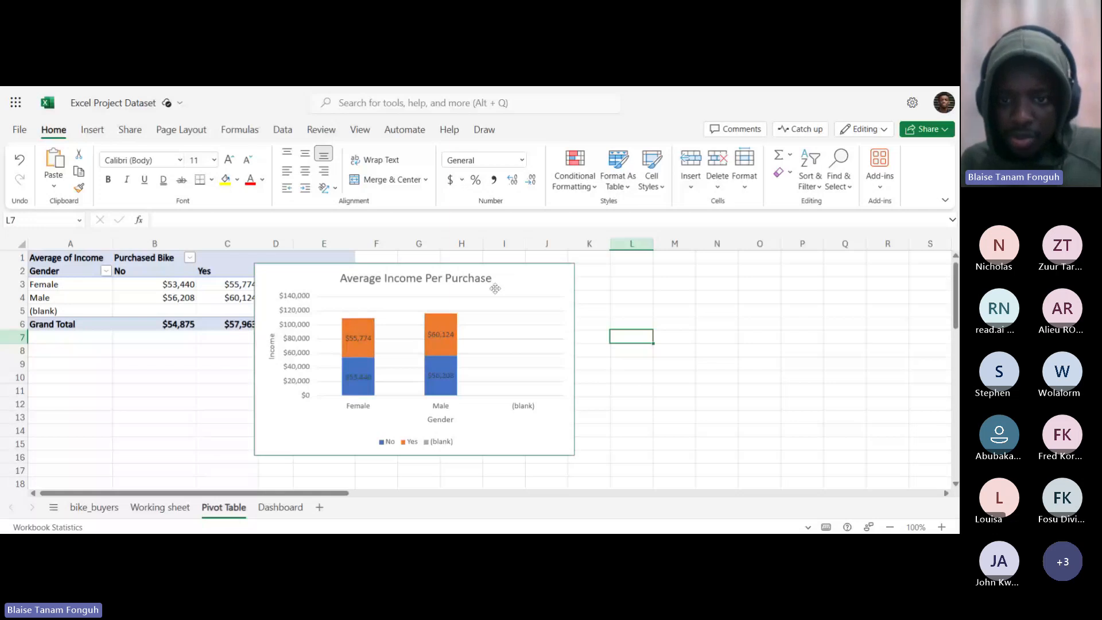
key("Up")
key("Up")
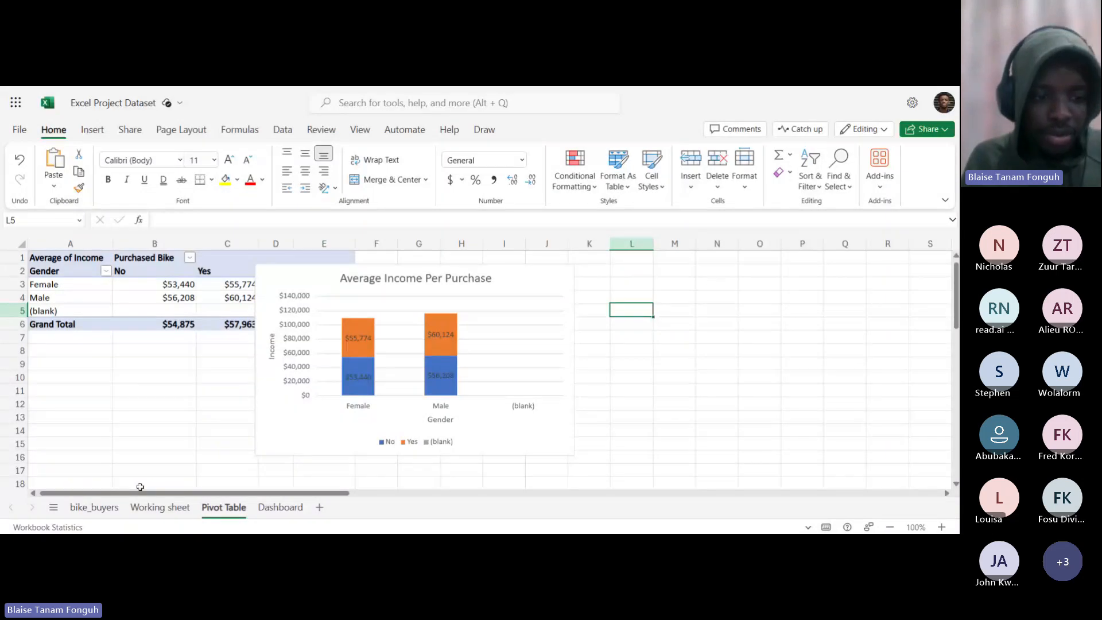
Move the Average Income Per Purchase chart on the Pivot Table sheet clear of the income pivot table's Grand Total column.
left_click(105, 508)
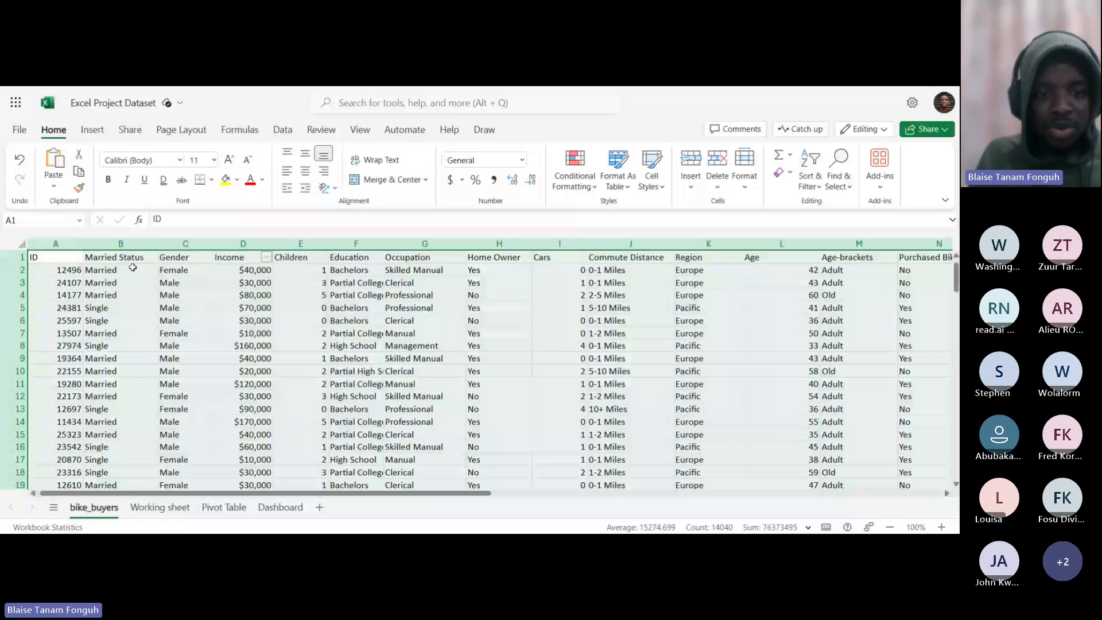
left_click(224, 507)
left_click(533, 362)
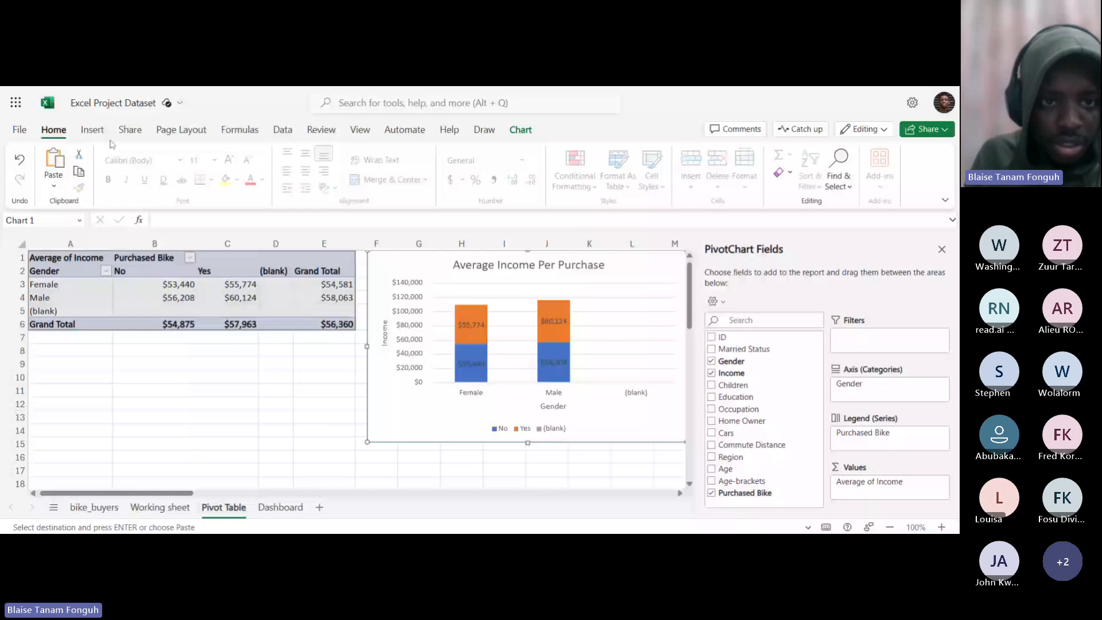
Insert a PivotTable from the source range bike_buyers!A1:N1027 at cell A17 of the existing Pivot Table sheet.
left_click(93, 131)
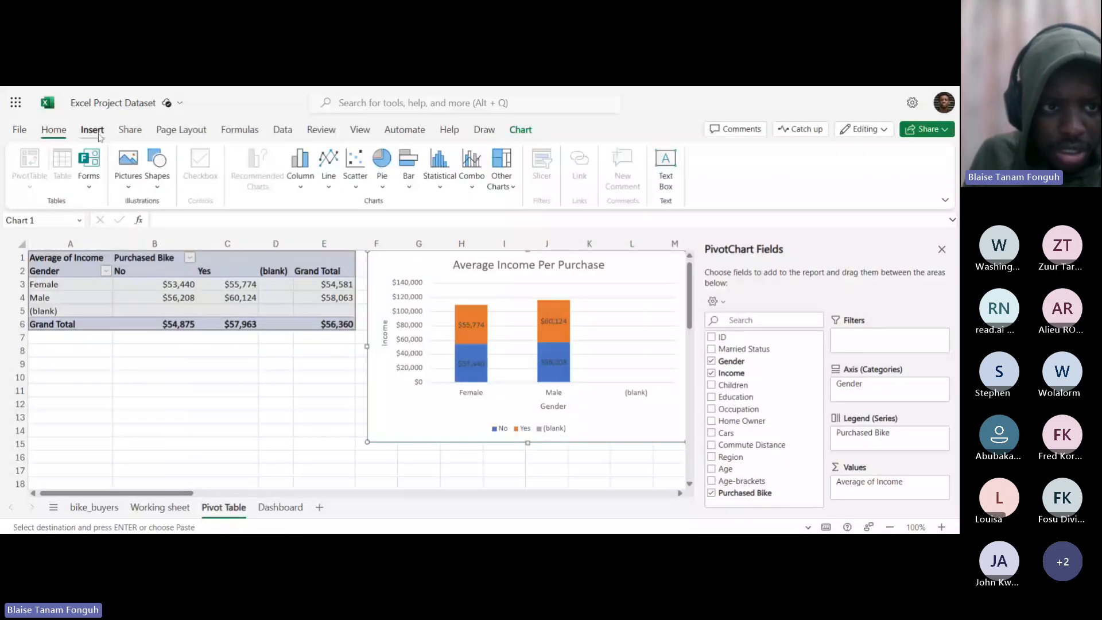
left_click(102, 418)
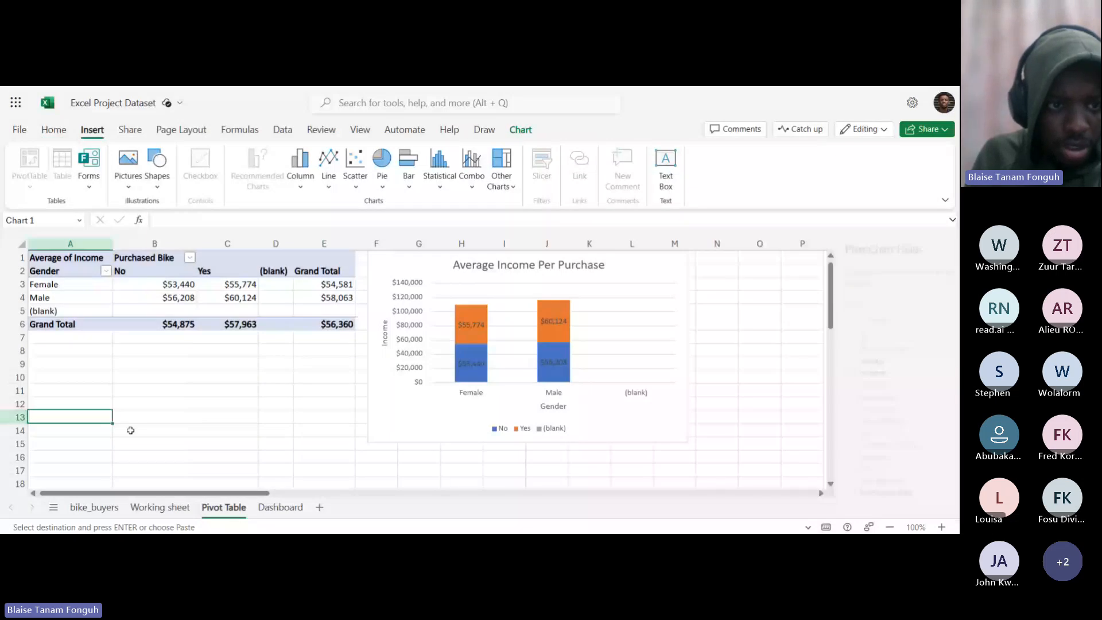
scroll(131, 431, "down", 1)
left_click(86, 404)
left_click(27, 171)
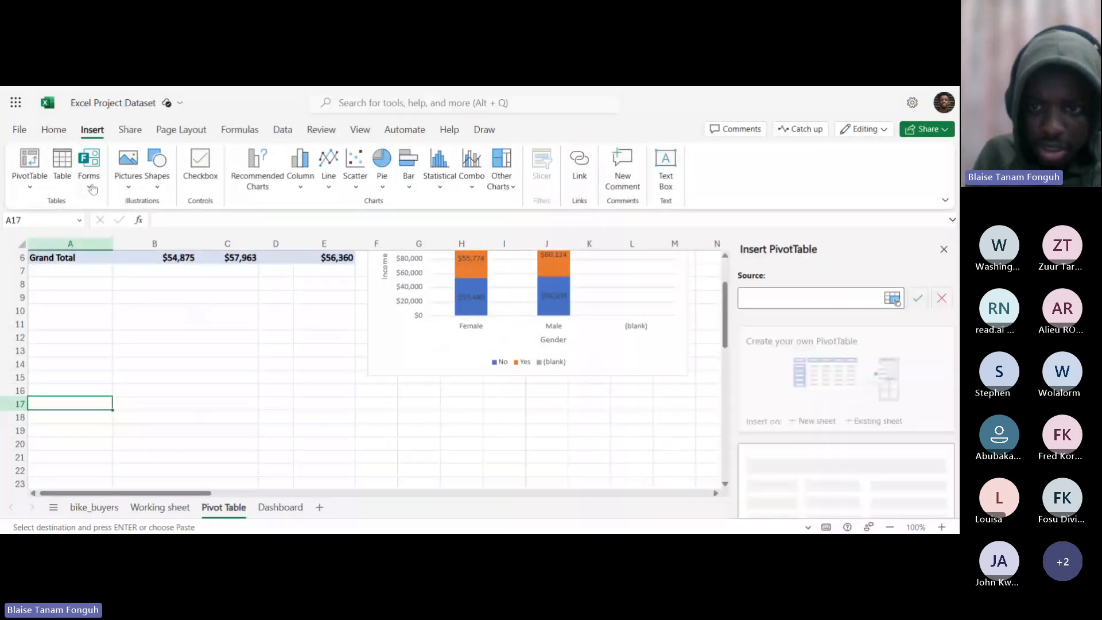
left_click(94, 507)
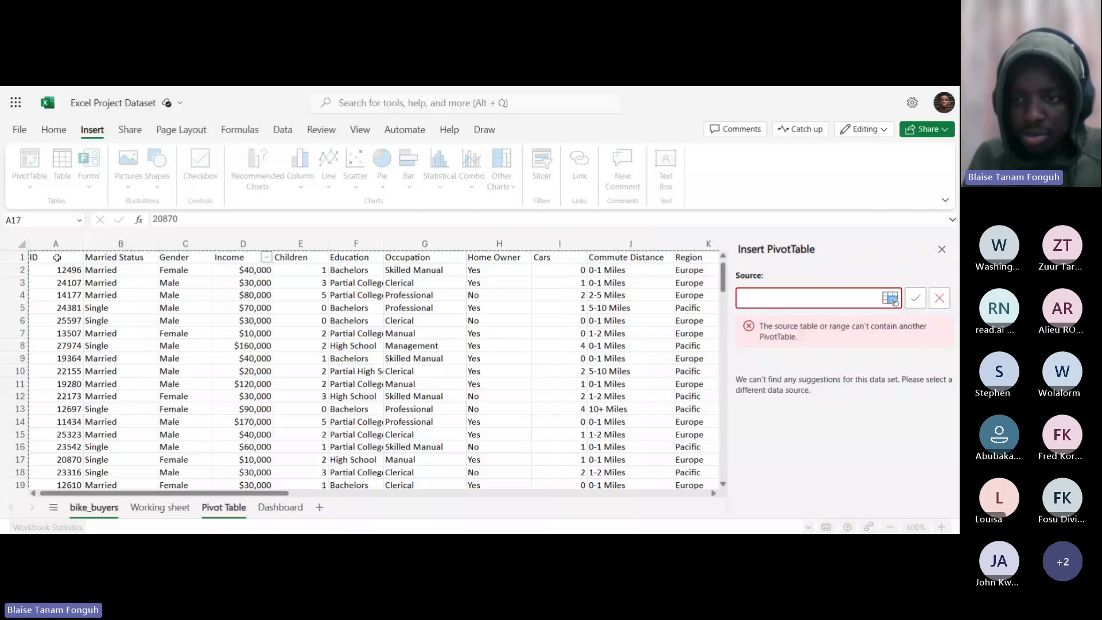
left_click(57, 257)
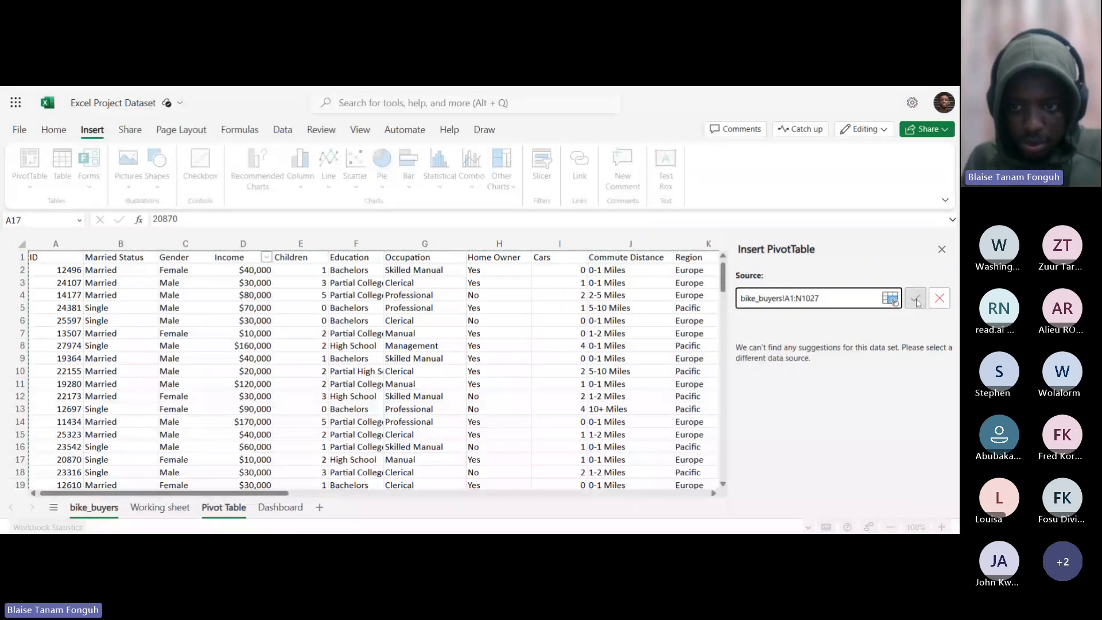
left_click(915, 299)
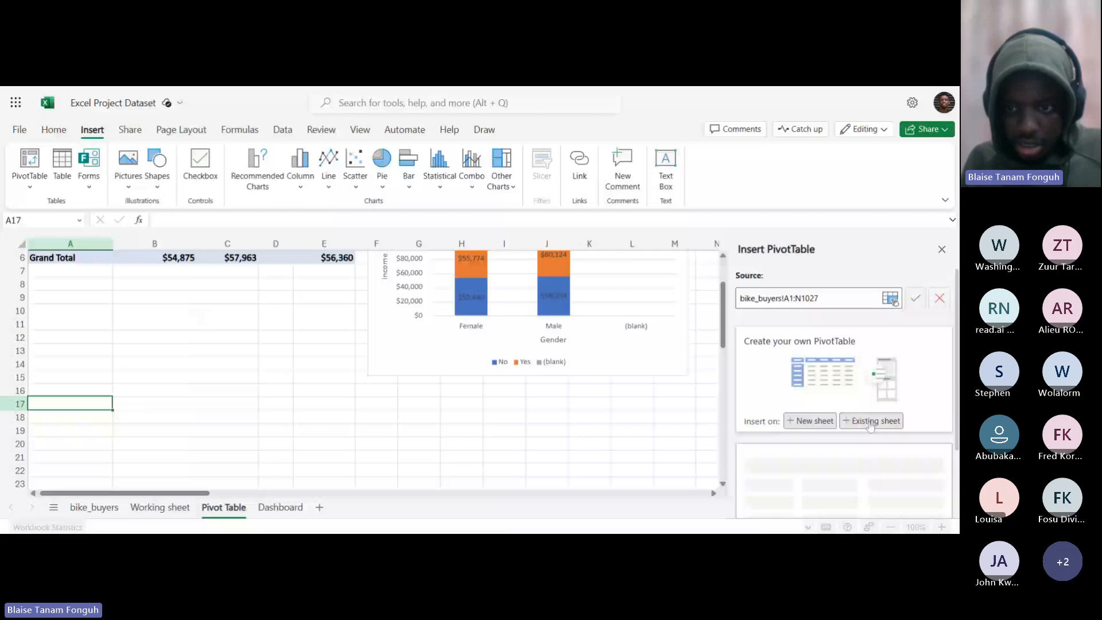
left_click(870, 422)
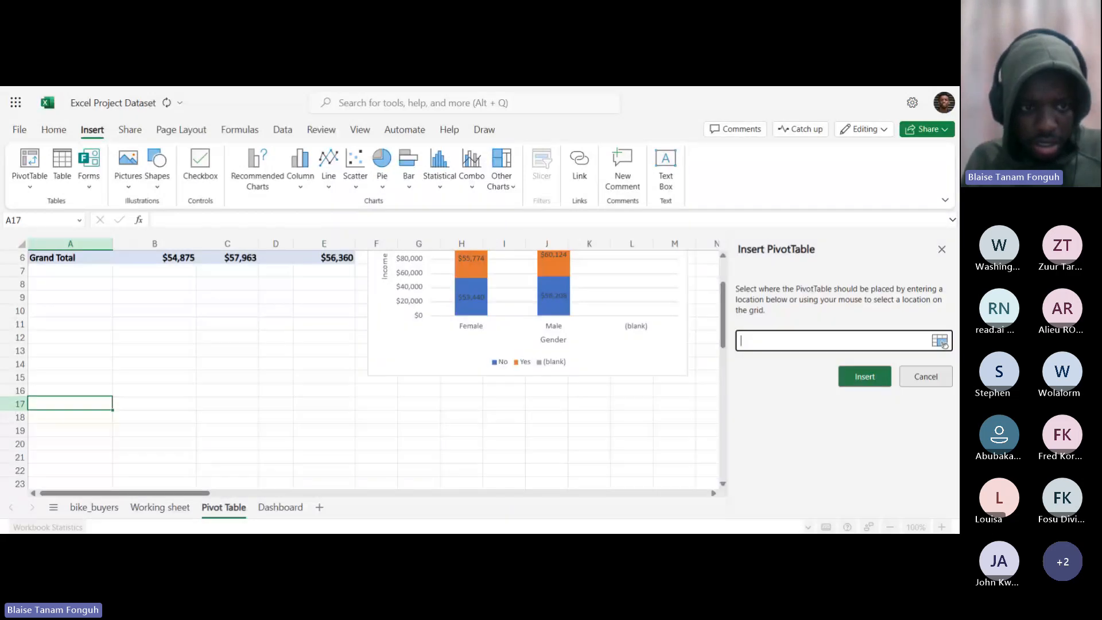
left_click(863, 378)
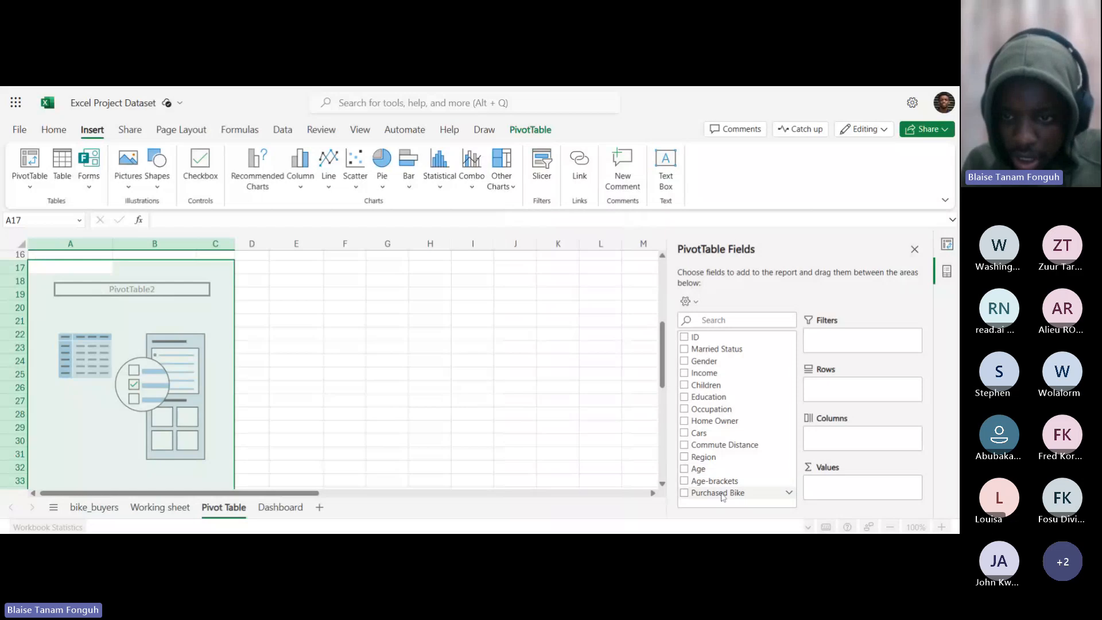
Lay out the new PivotTable with Purchased Bike as columns, Commute Distance as rows and the count of Purchased Bike as values.
left_click_drag(722, 496, 853, 440)
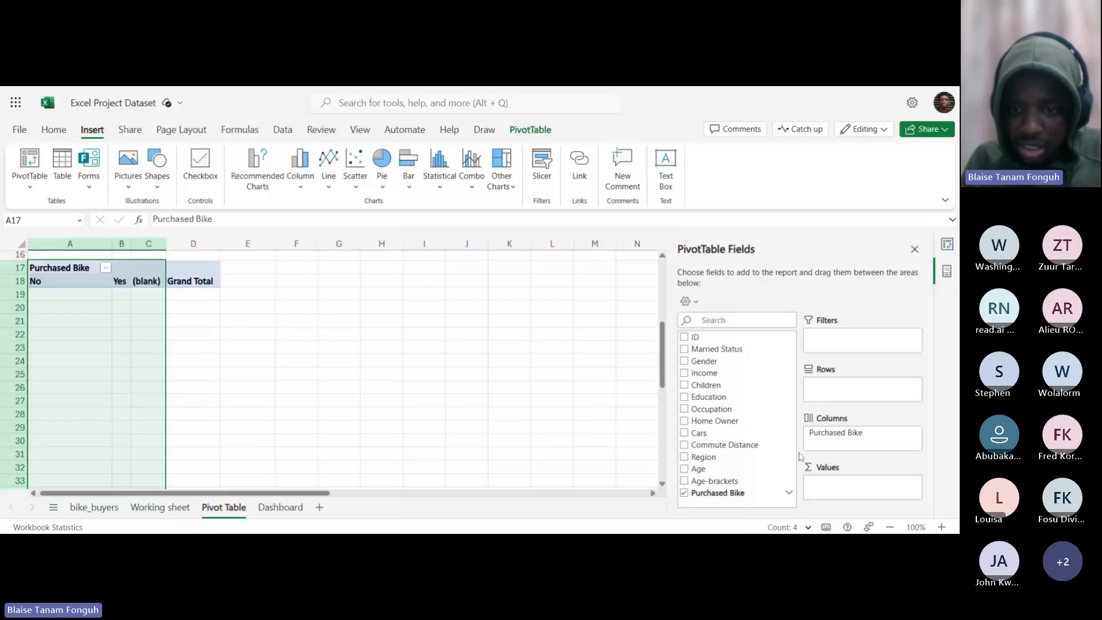
left_click_drag(710, 445, 835, 390)
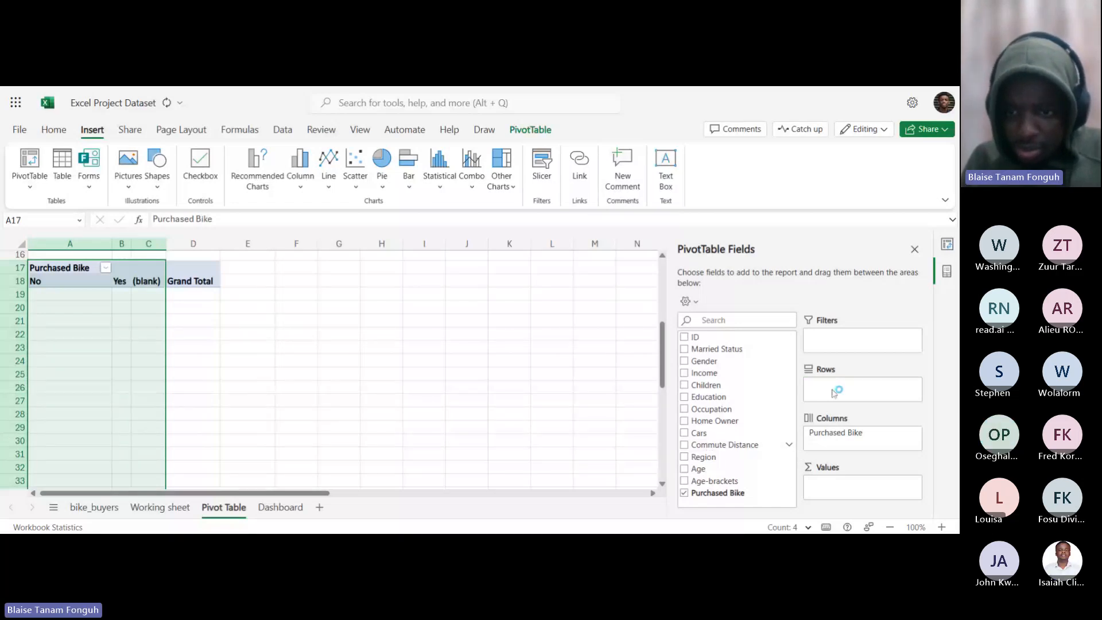
left_click_drag(717, 493, 858, 493)
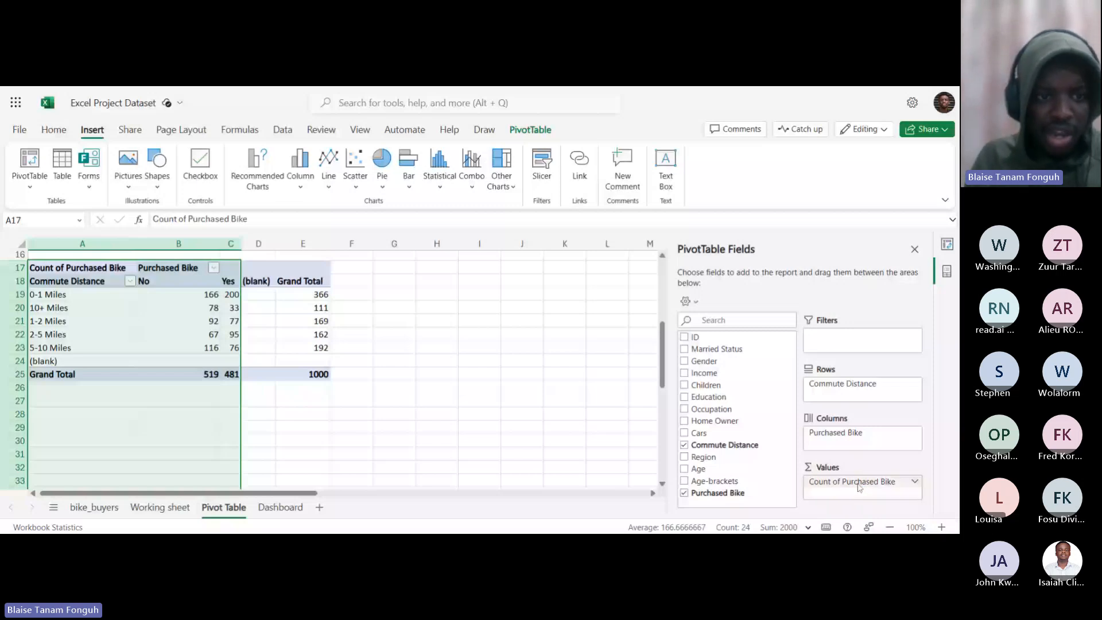
left_click(302, 400)
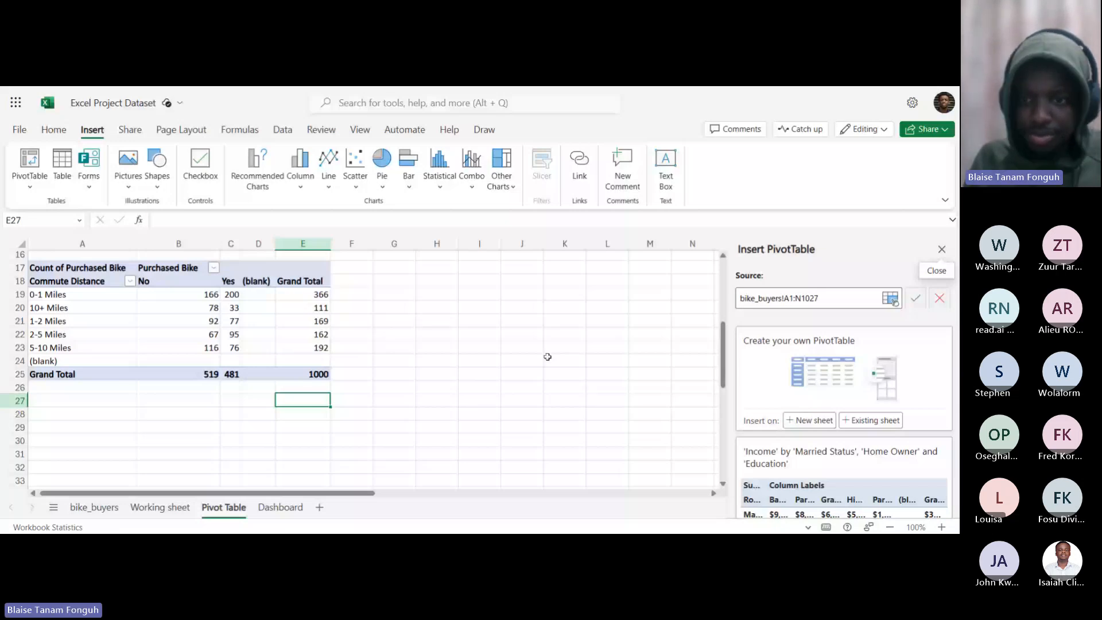
Examine the No and Yes purchase counts and the order of the commute distance rows in the new pivot table.
scroll(360, 354, "up", 2)
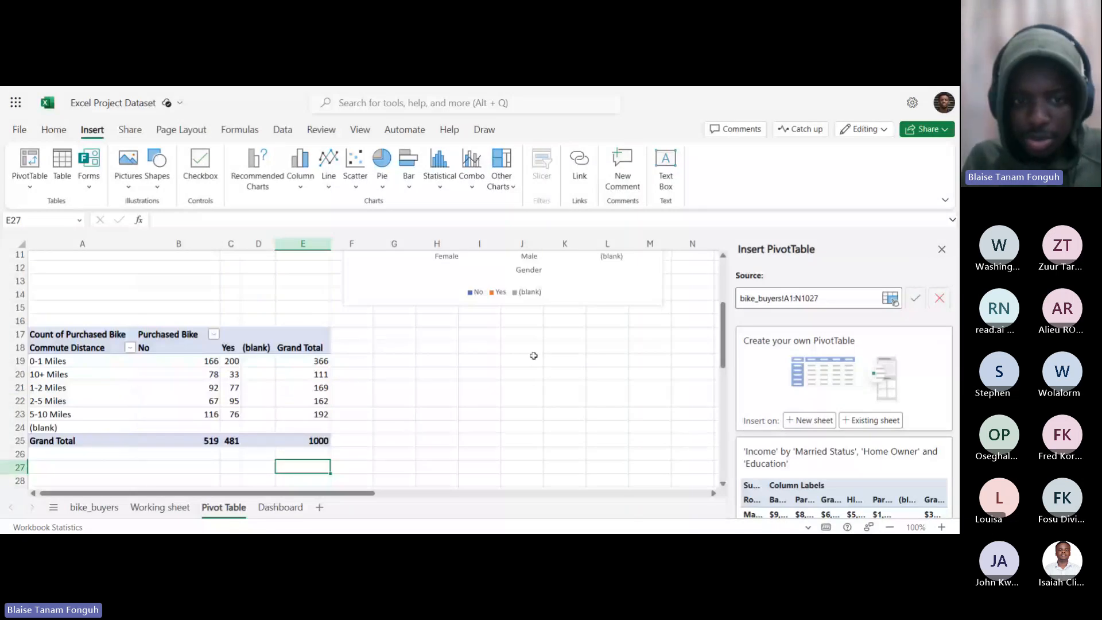
left_click(285, 346)
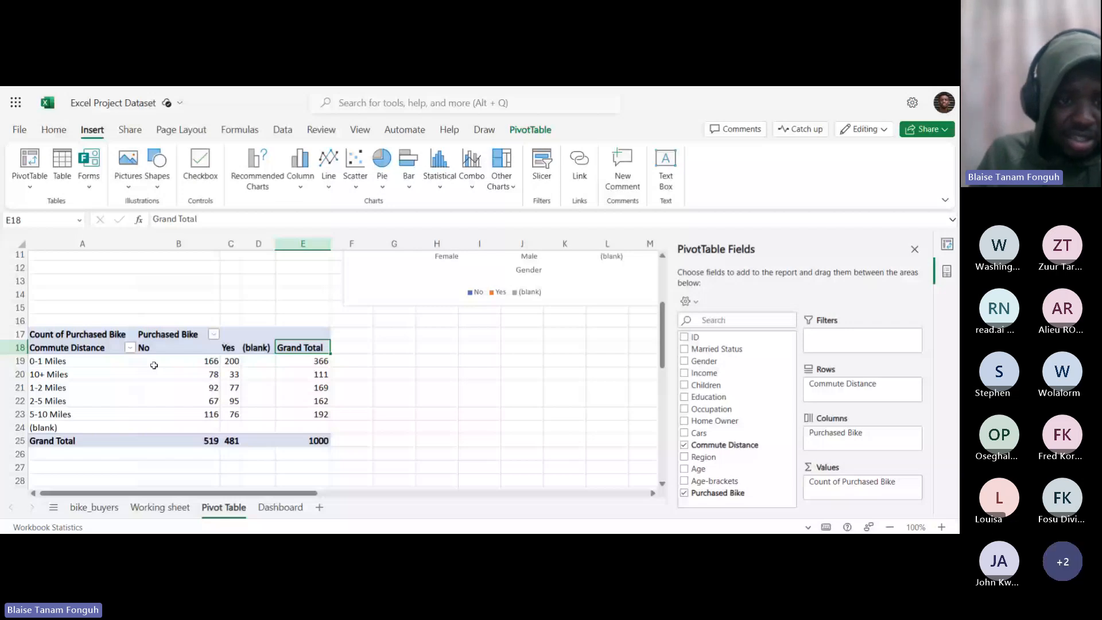
left_click(154, 365)
left_click(230, 361)
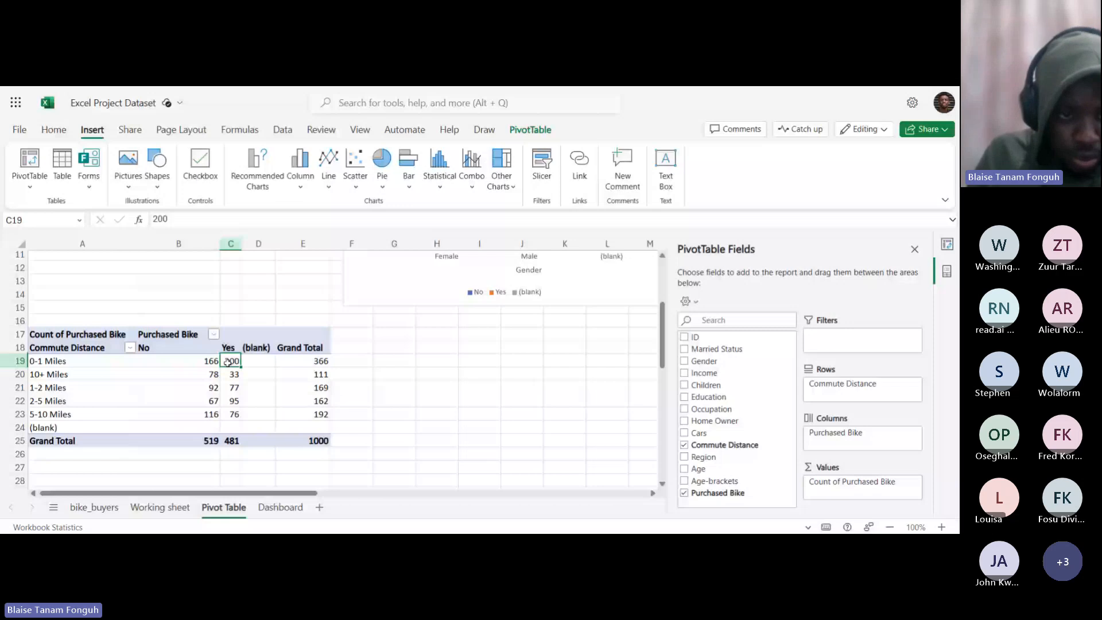
left_click(96, 368)
left_click(99, 364)
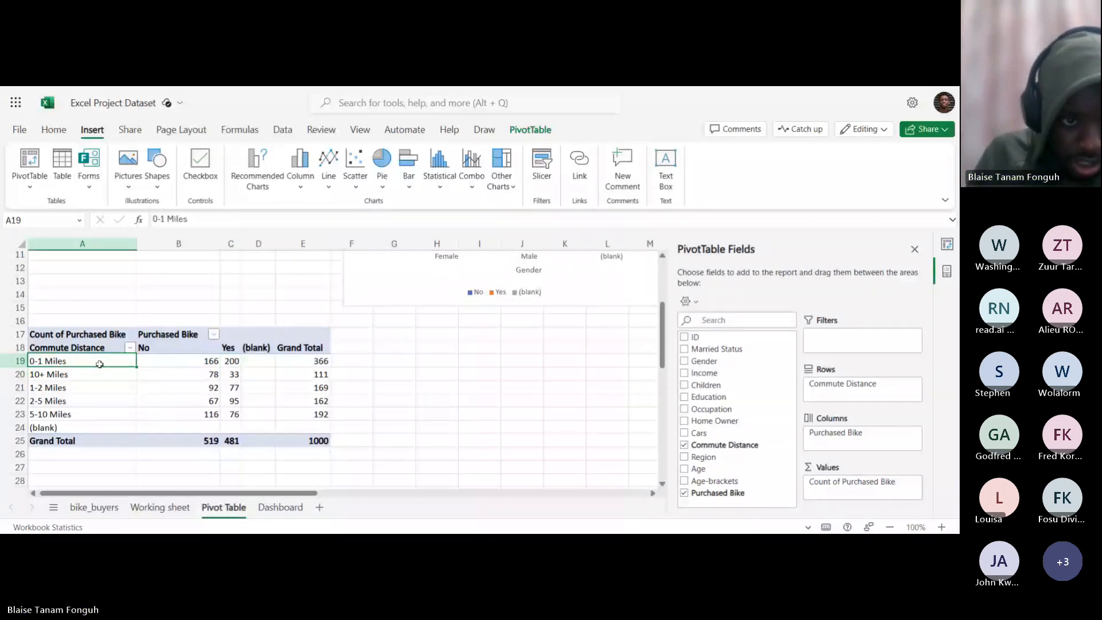
left_click(163, 361)
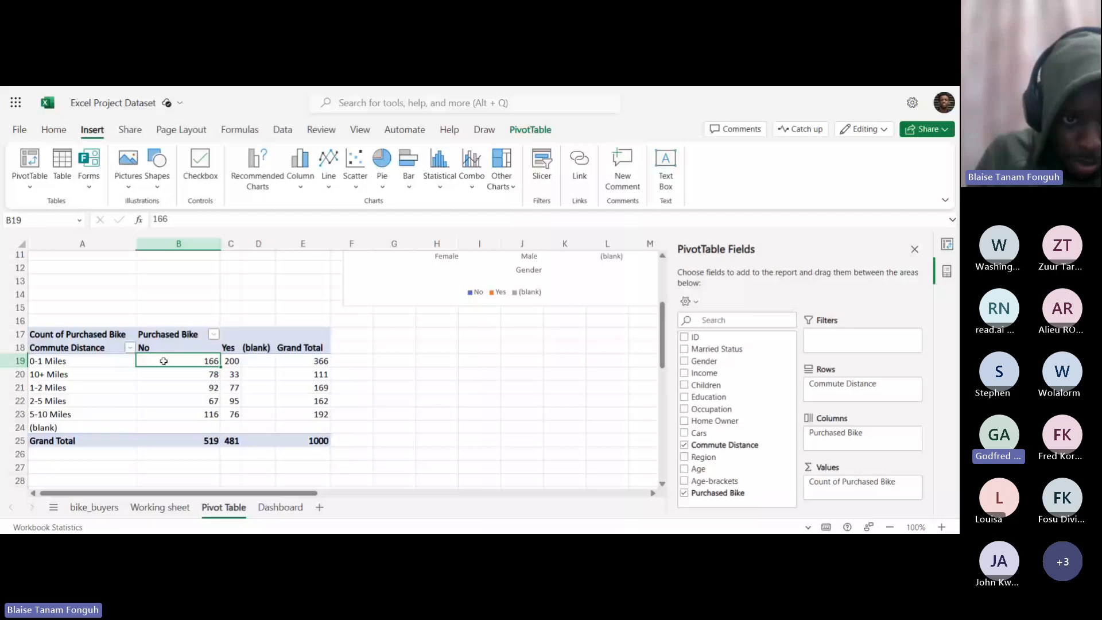
left_click(229, 360)
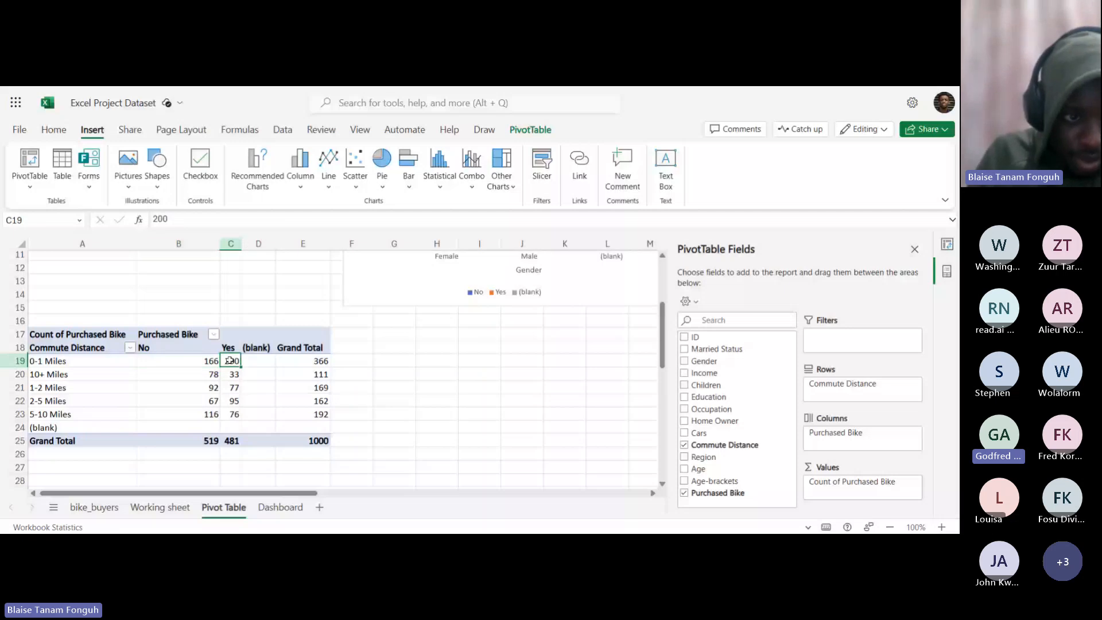
left_click(62, 375)
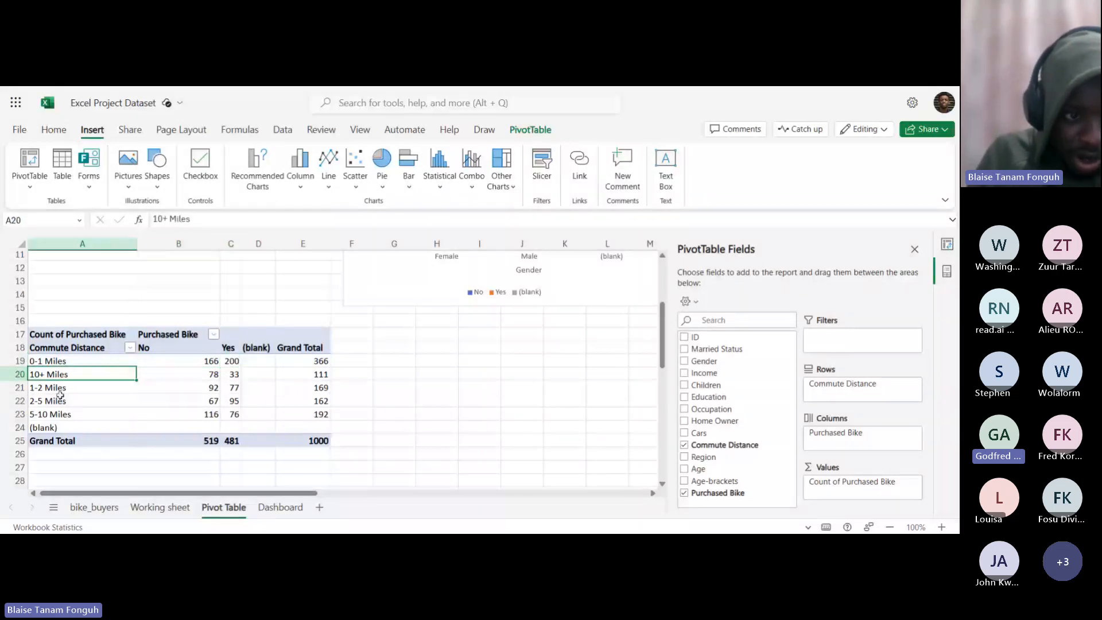
left_click(59, 398)
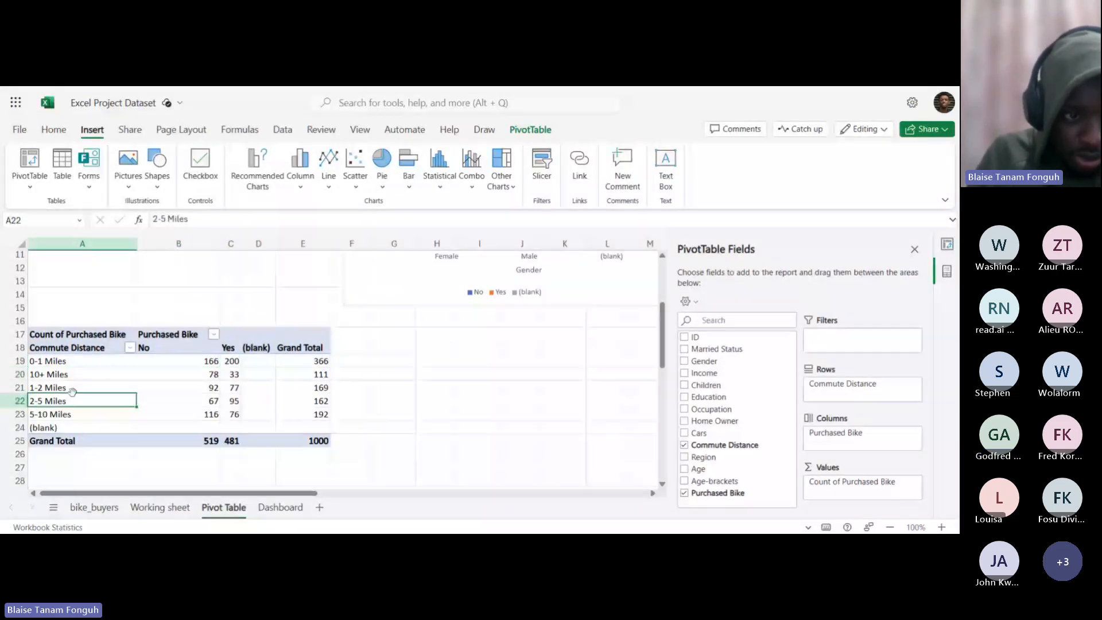
left_click(62, 417)
left_click(70, 427)
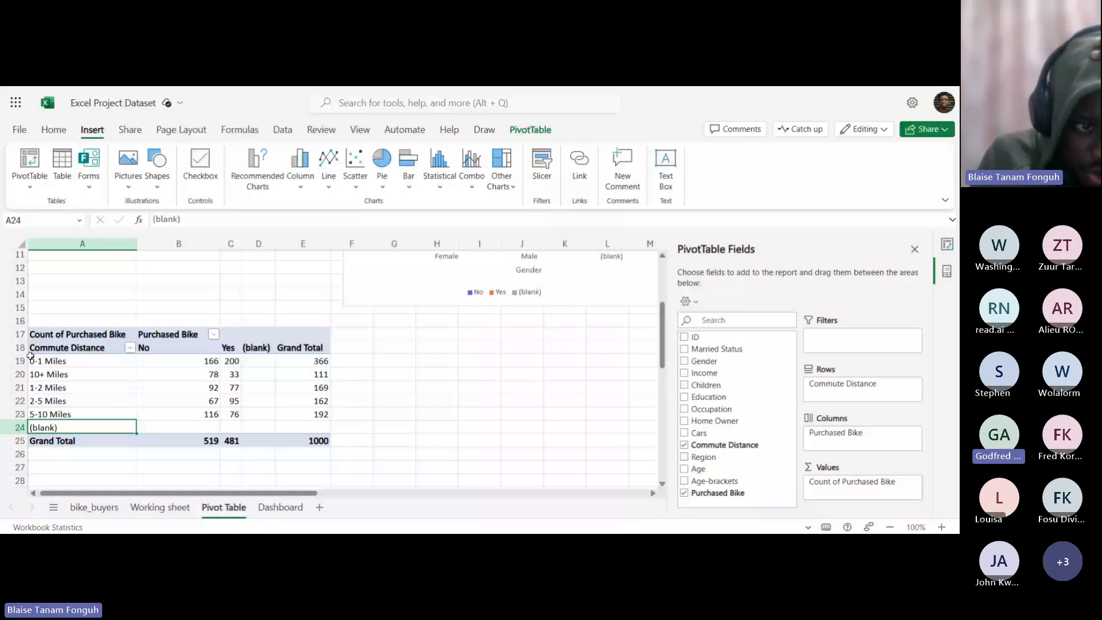
left_click(69, 373)
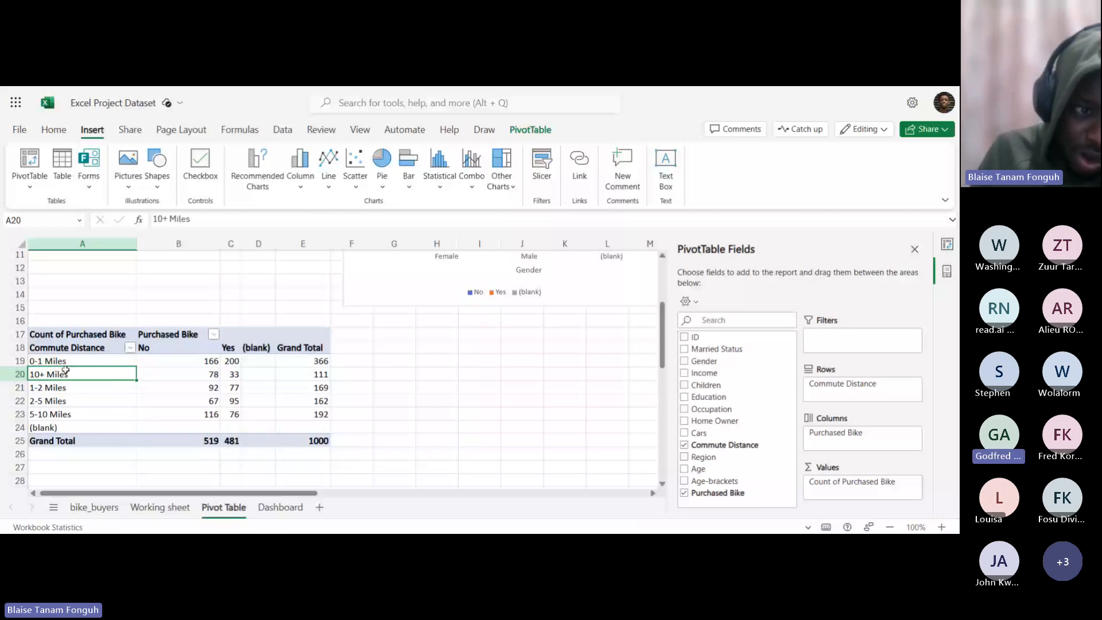
left_click(67, 389)
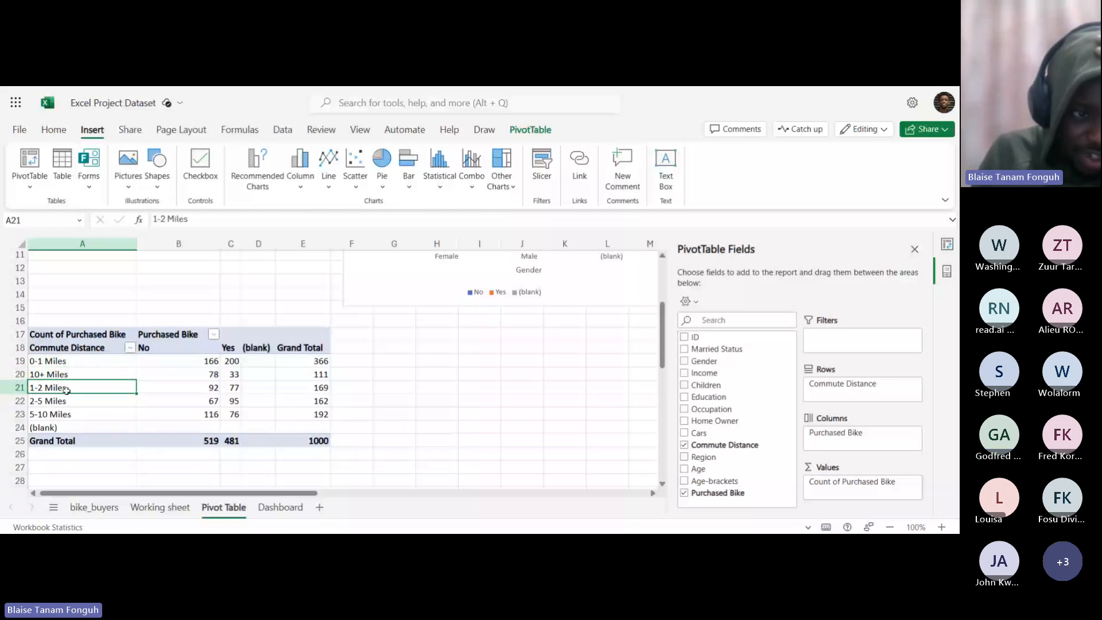
key("Down")
key("Down")
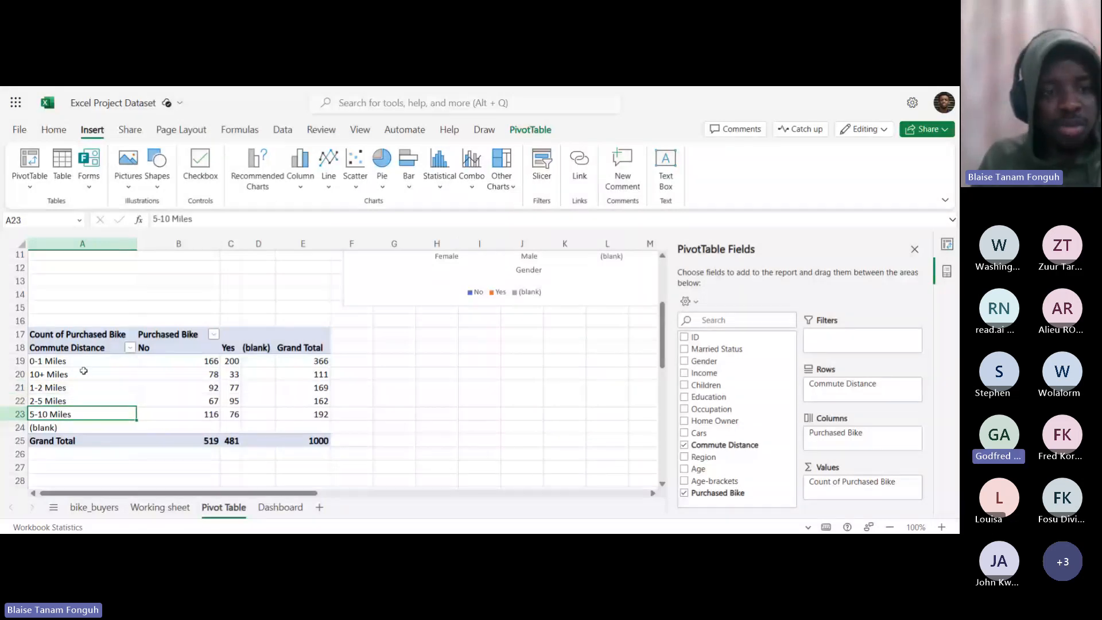
Try ascending and descending sort orders on the Commute Distance rows, ending with ascending order.
left_click(130, 347)
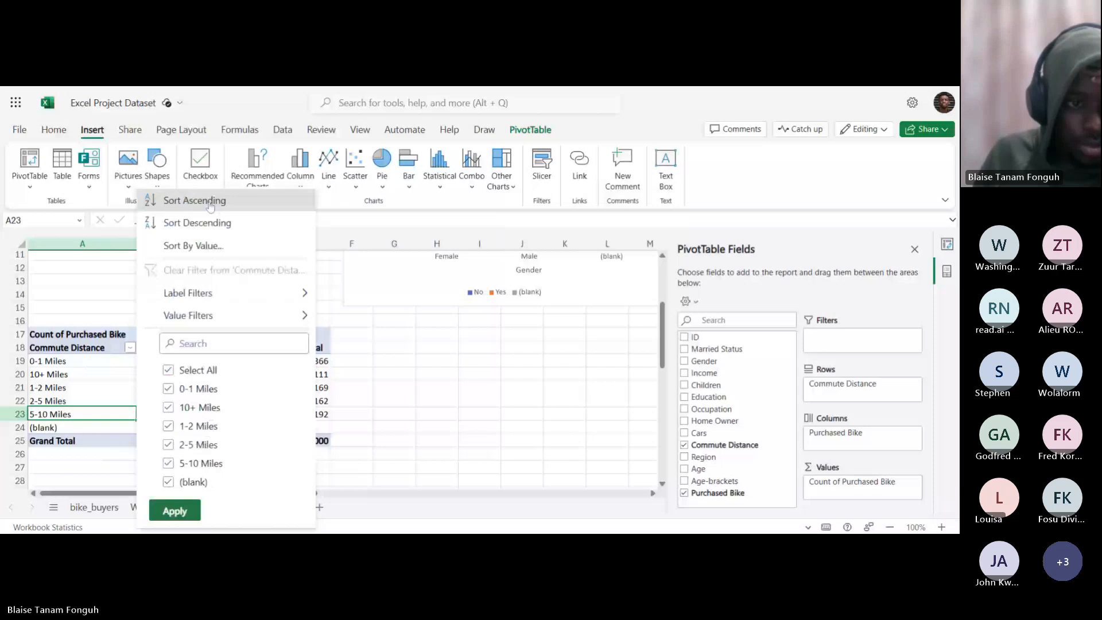
left_click(210, 205)
left_click(130, 347)
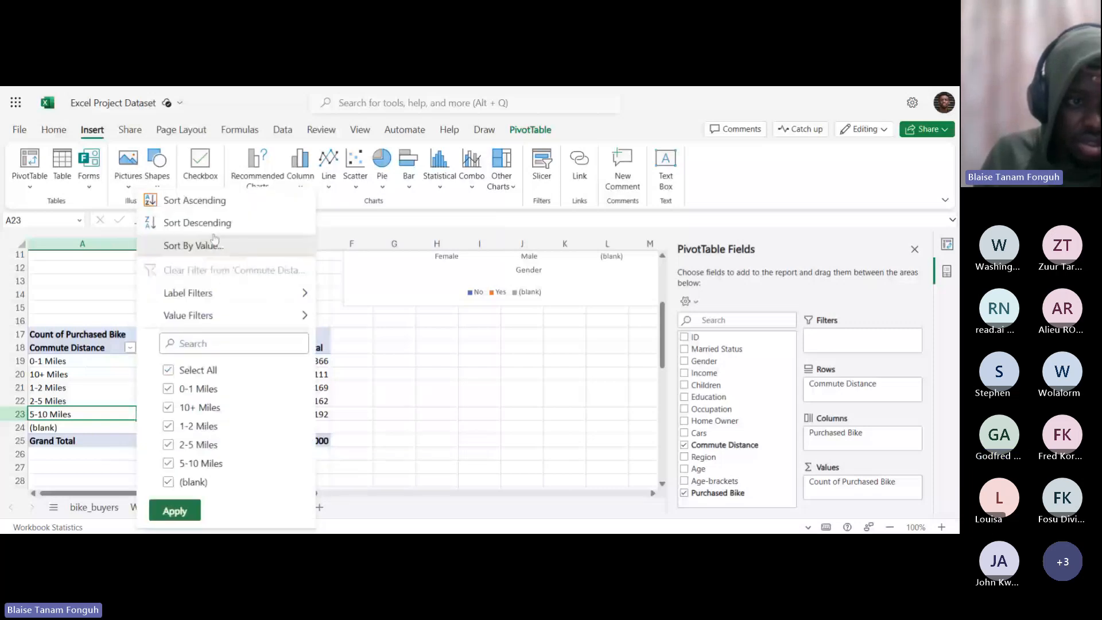
left_click(215, 232)
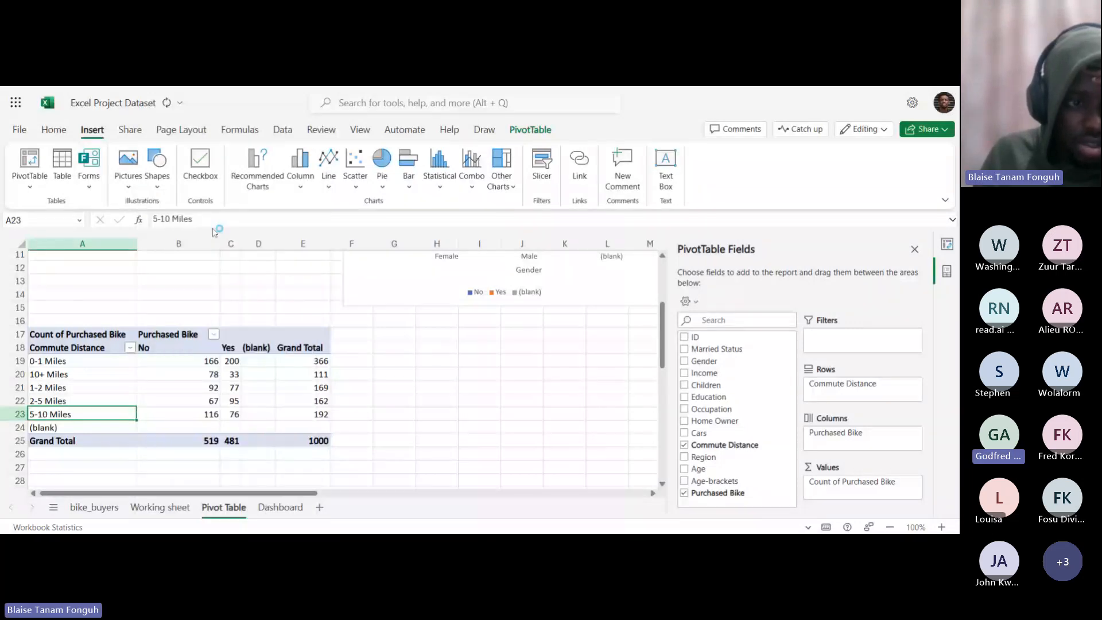
left_click(130, 348)
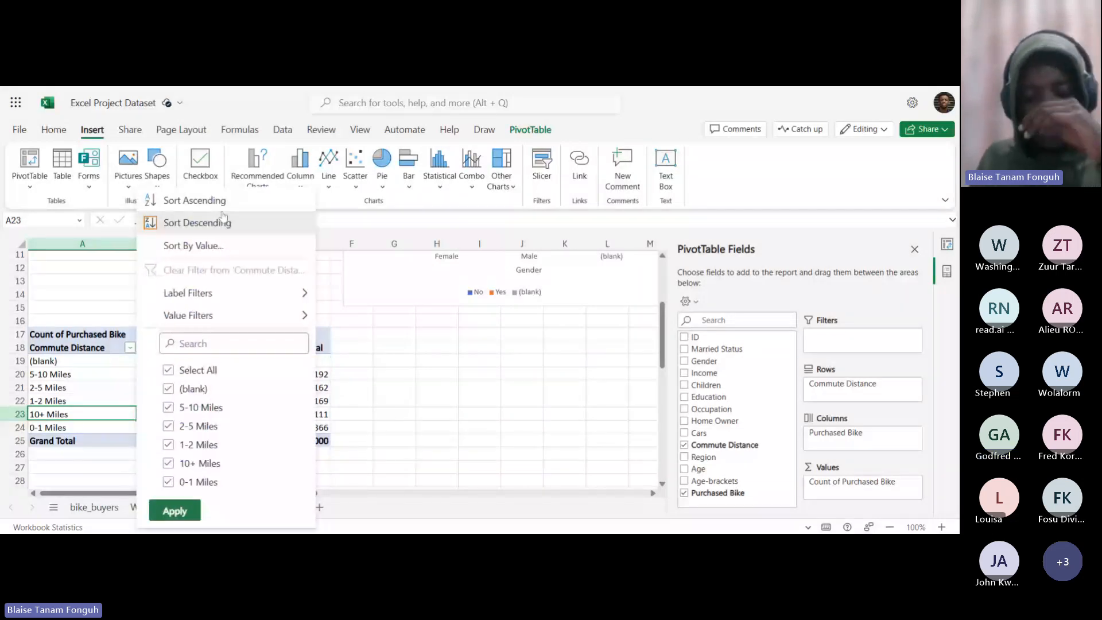
left_click(194, 199)
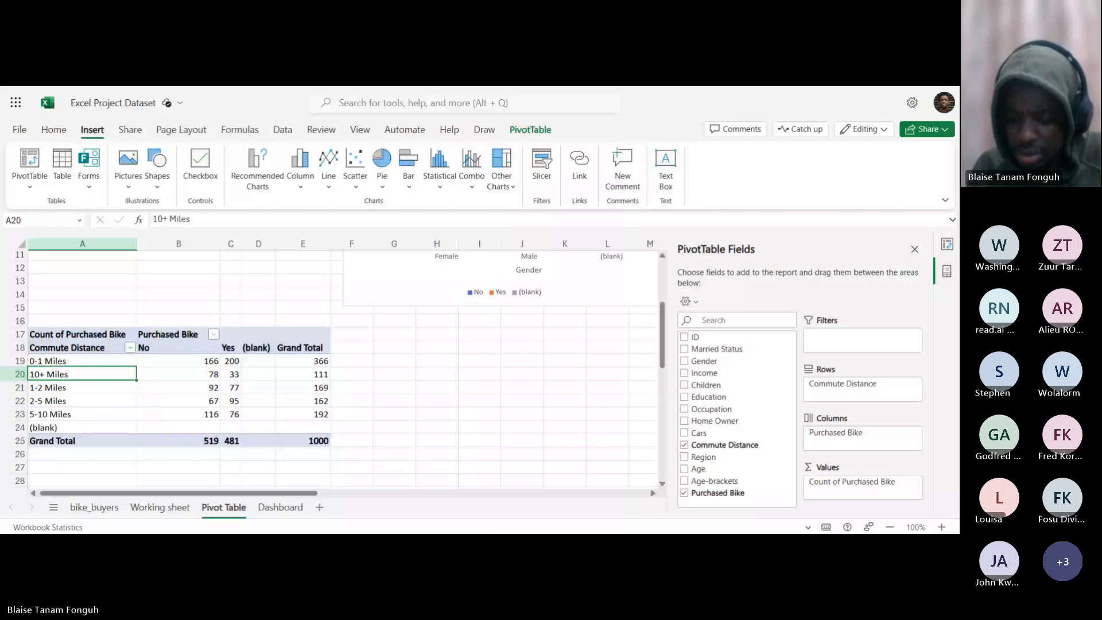
Try to clear the 10+ Miles row label in cell A20 of the commute distance pivot table.
type("0")
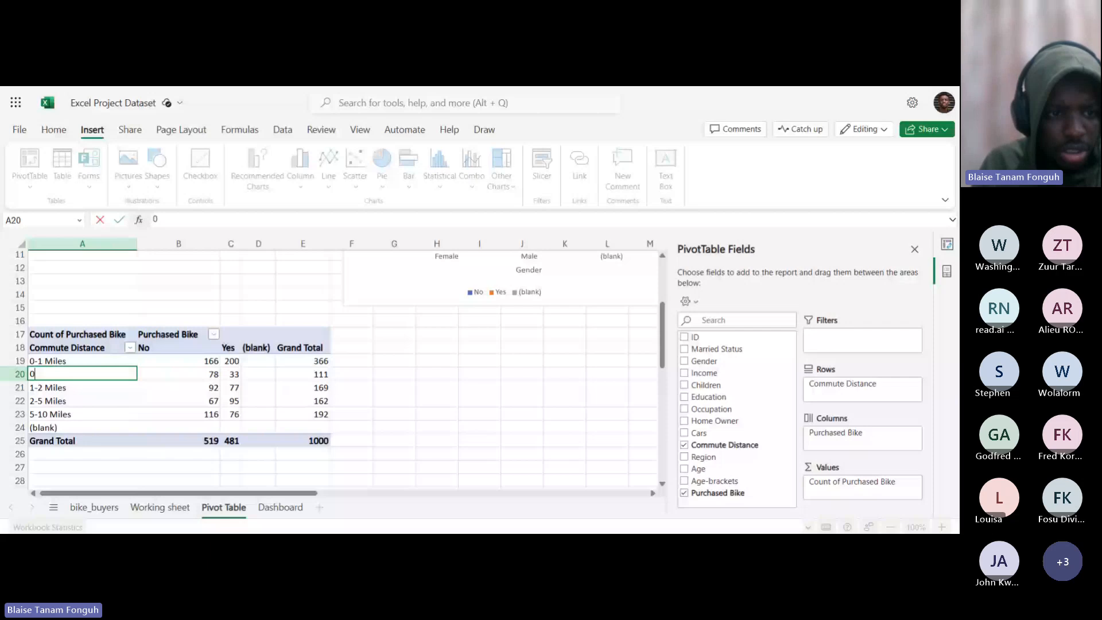
key("BackSpace")
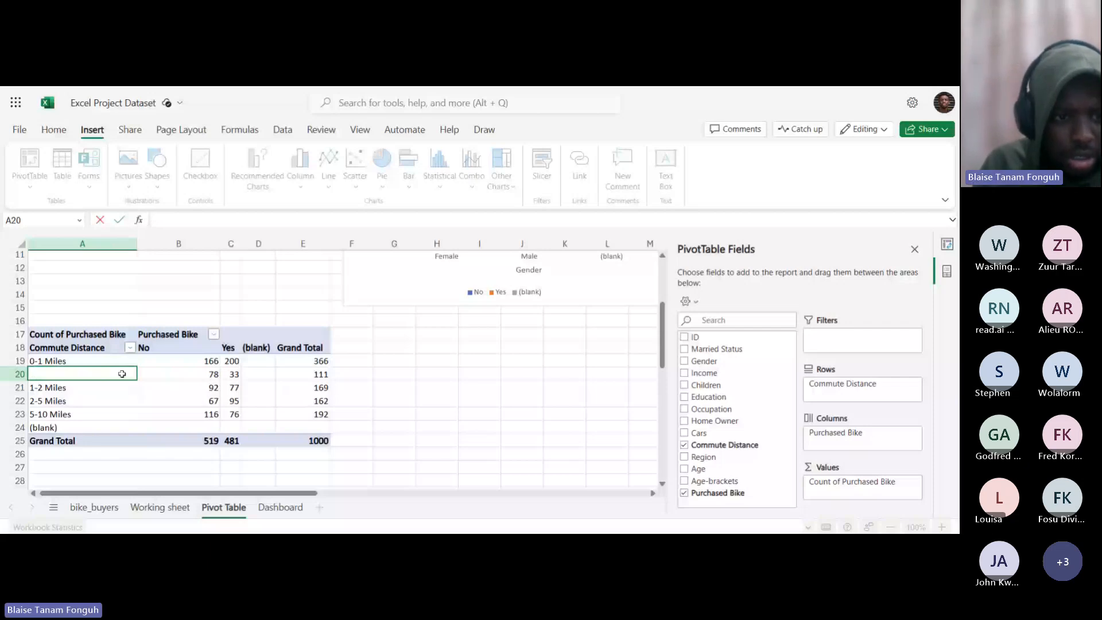
left_click(257, 294)
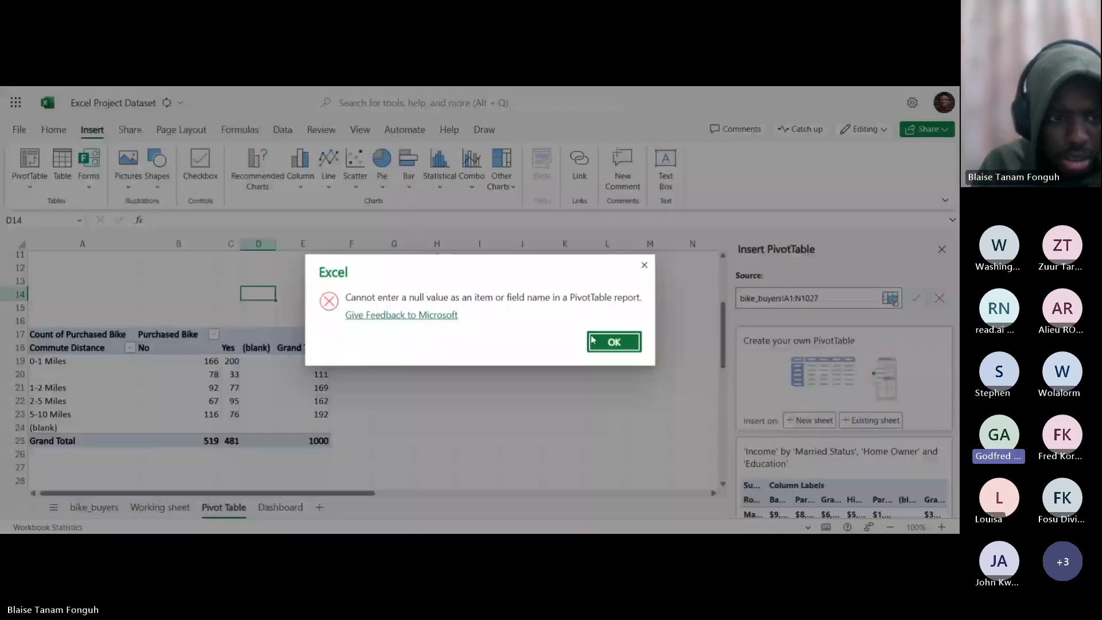
left_click(593, 340)
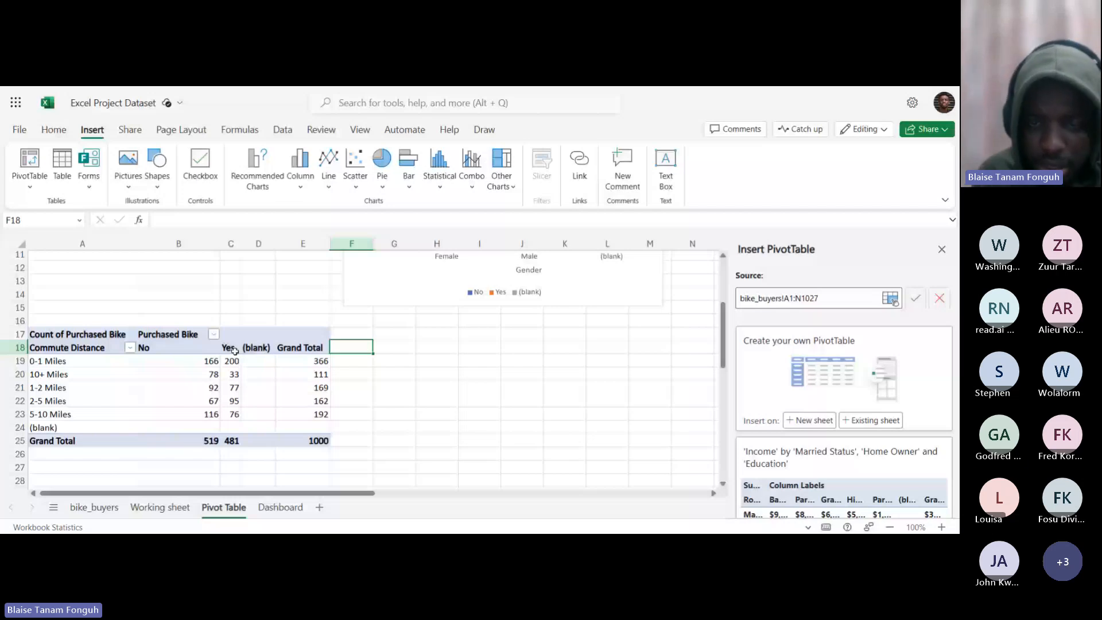
Open Find and Replace for the Commute Distance column on the bike_buyers sheet and enter 10+ Miles as the search text.
left_click(94, 507)
left_click(626, 311)
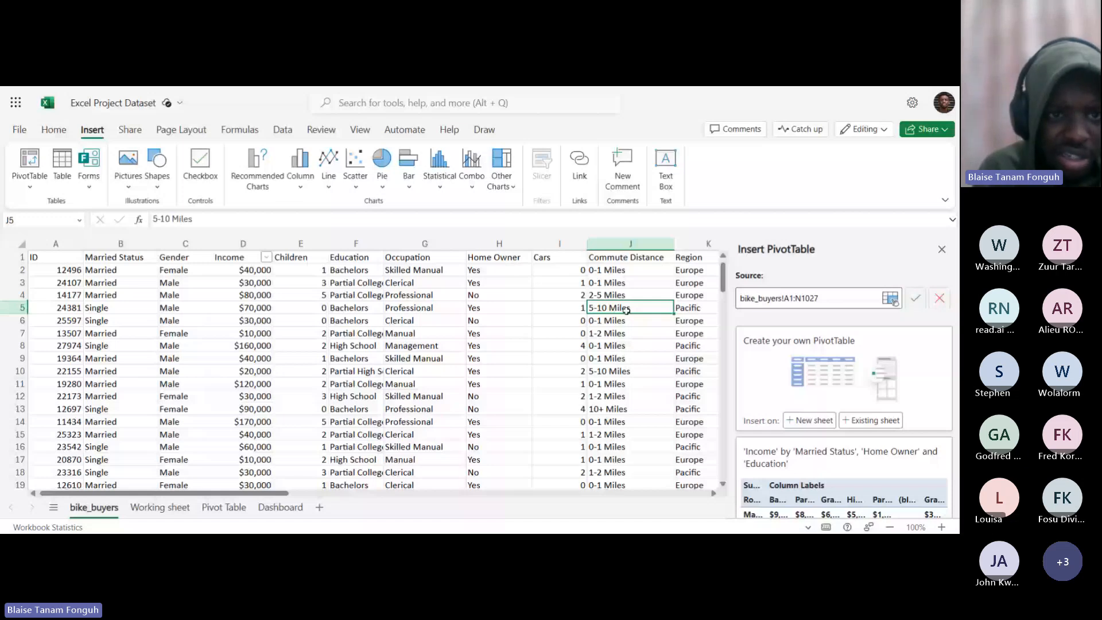
left_click(630, 244)
left_click(54, 130)
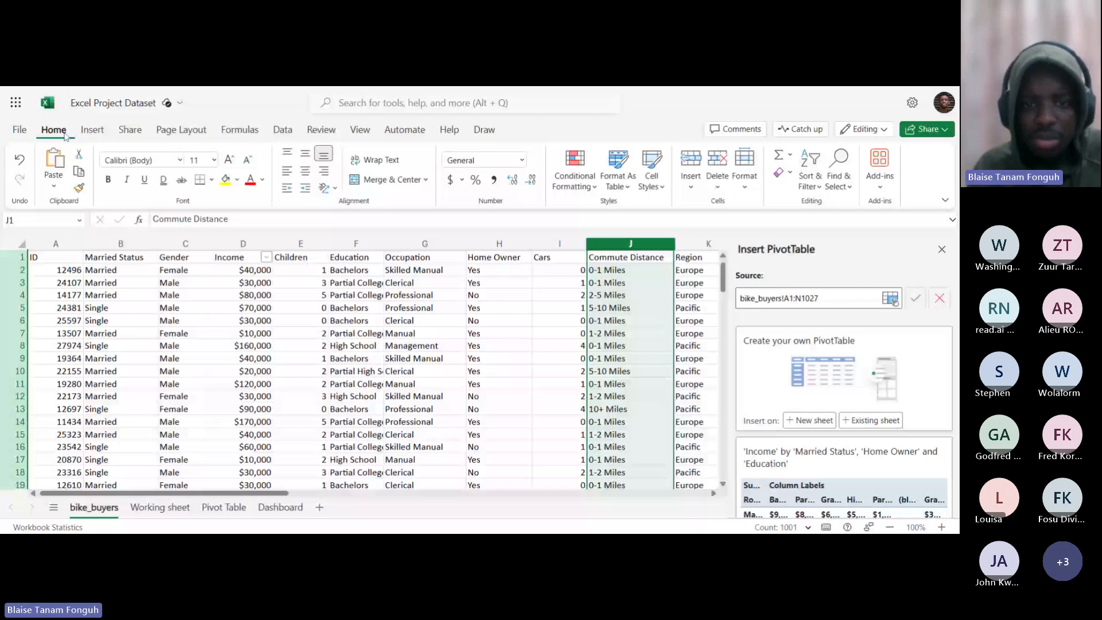
key("ctrl+h")
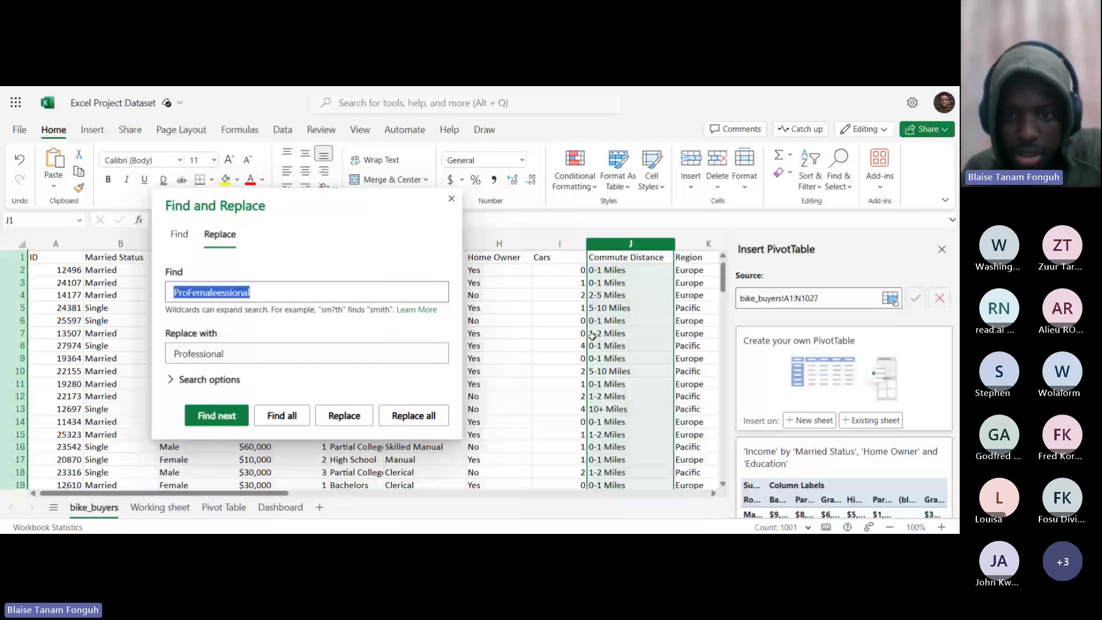
double_click(637, 410)
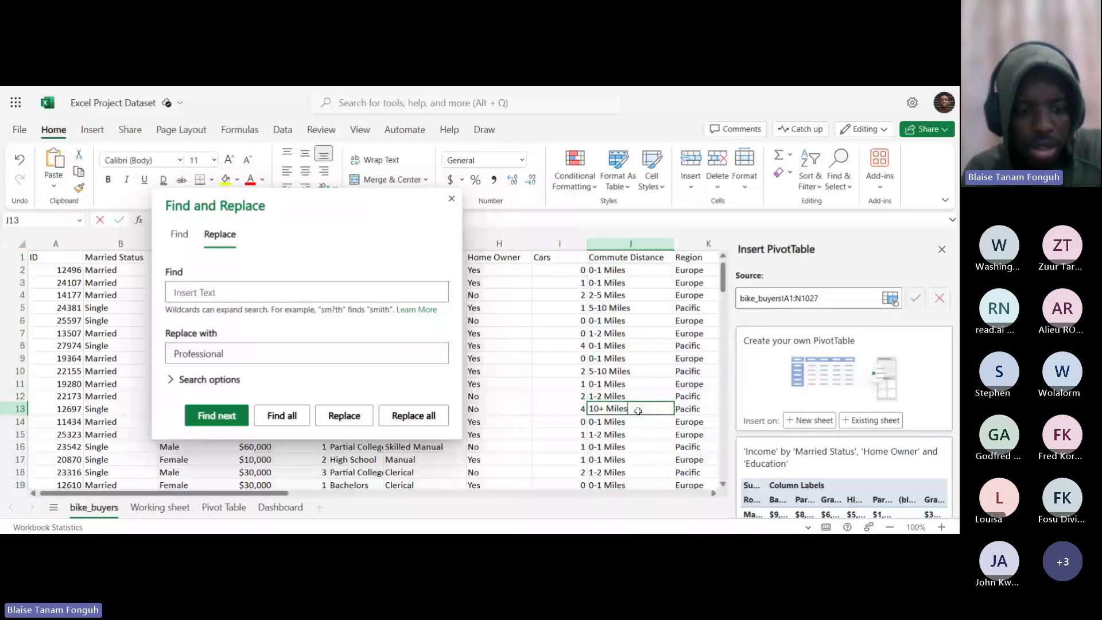
left_click(174, 292)
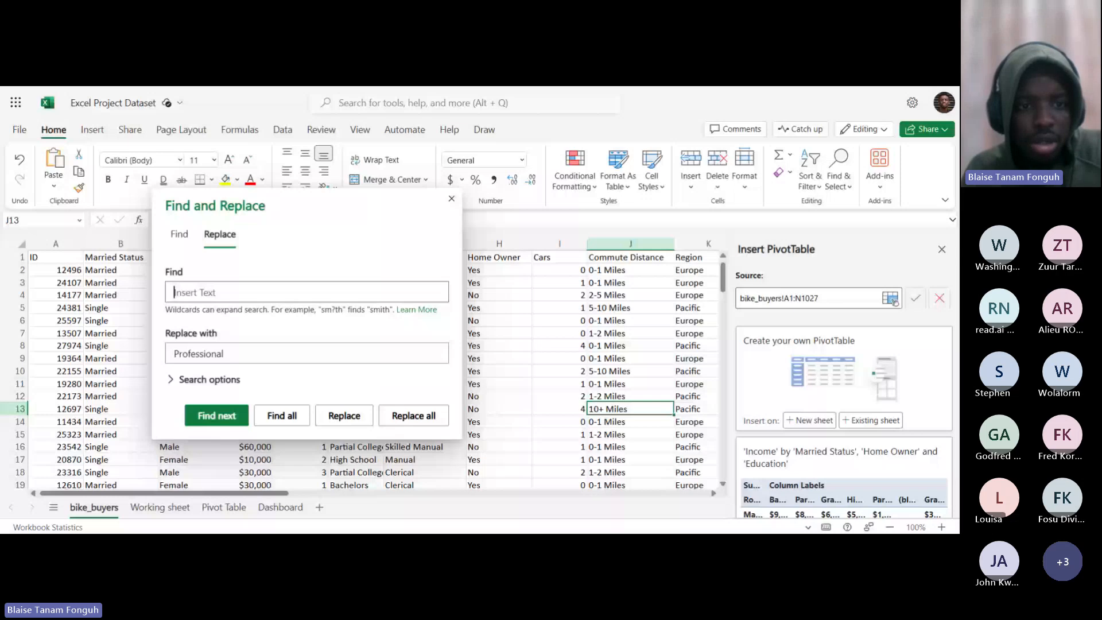
type("10+ Miles")
Replace all 10+ Miles entries in the bike_buyers data with More than 10 miles and close Find and Replace.
left_click(226, 354)
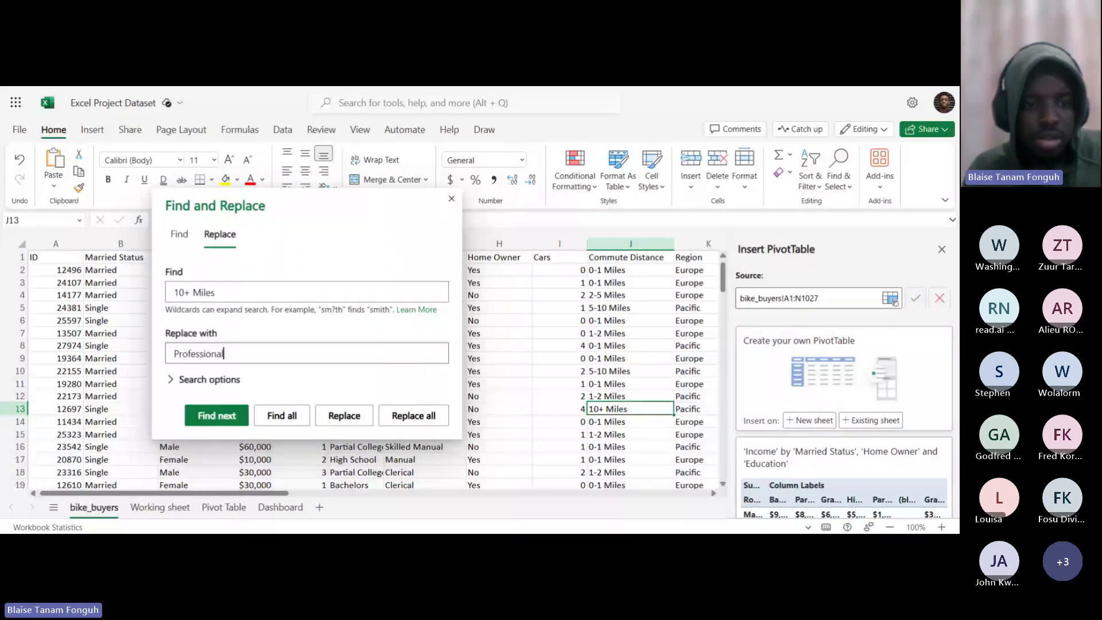
key("ctrl+a")
key("BackSpace")
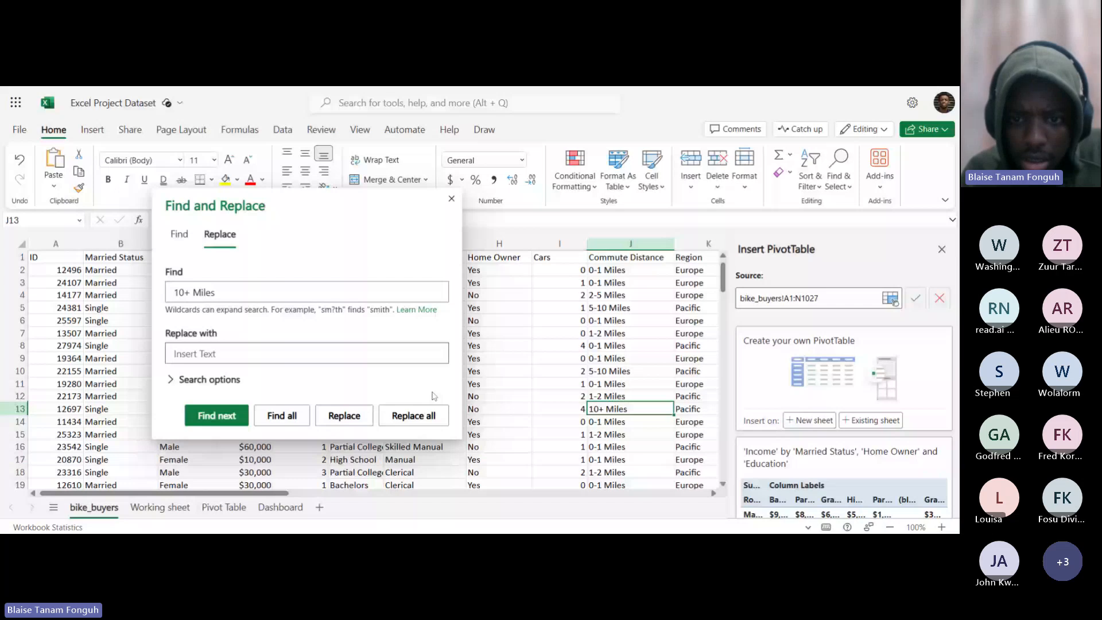
type("10")
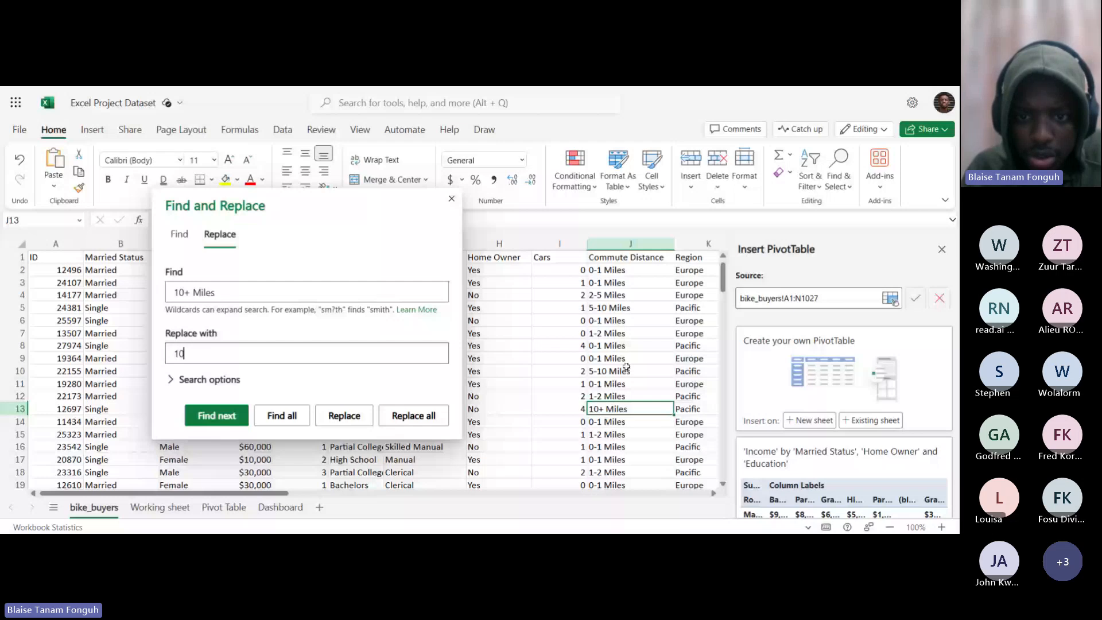
scroll(626, 366, "down", 2)
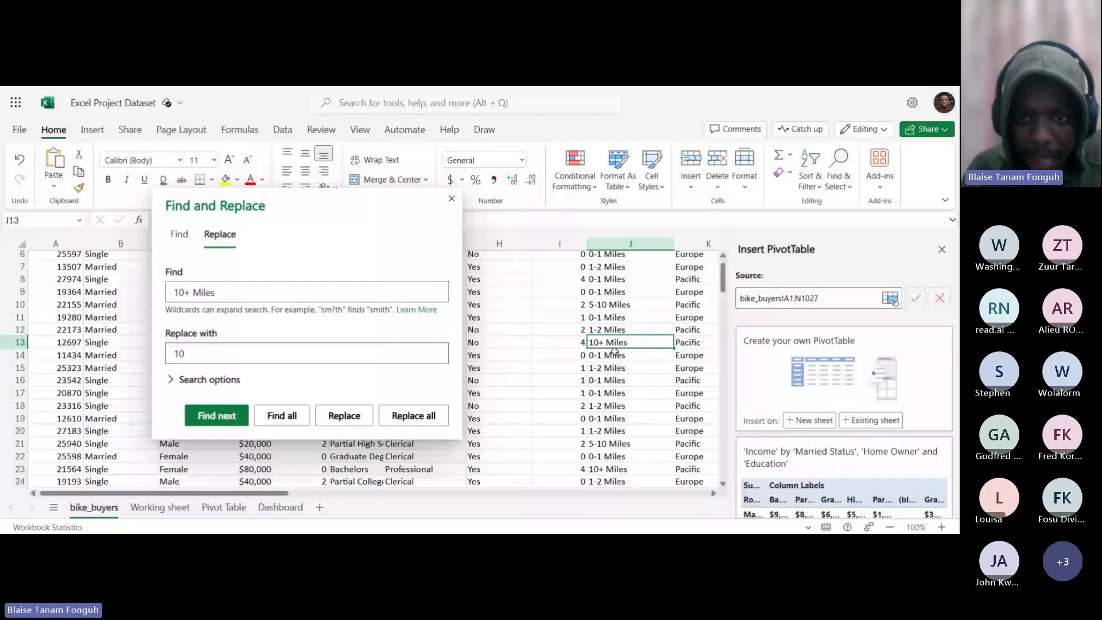
scroll(614, 351, "down", 2)
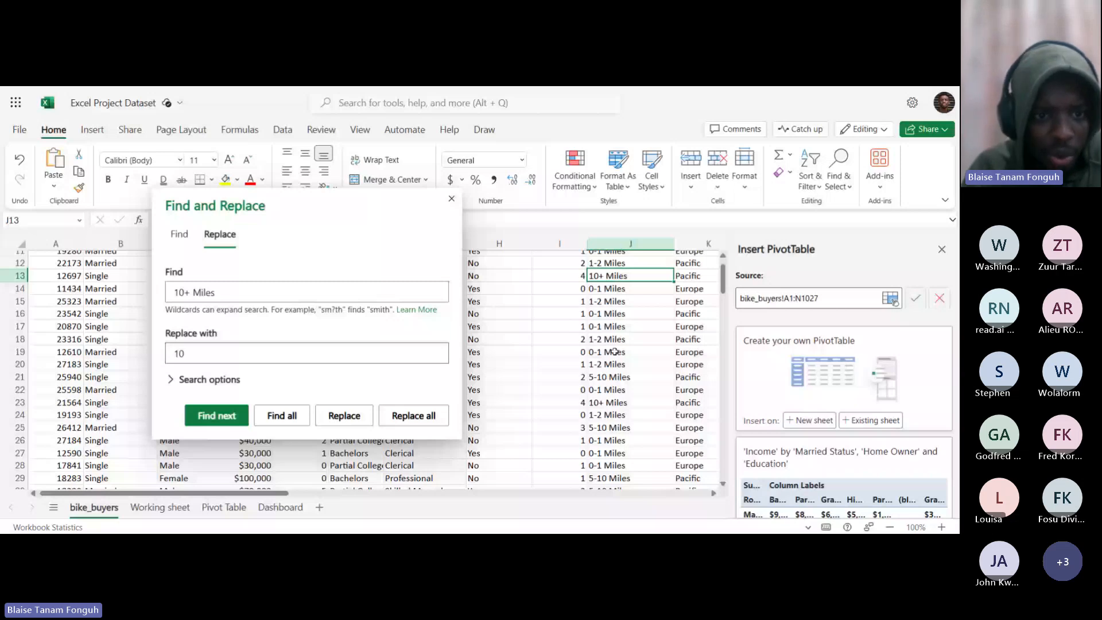
scroll(591, 406, "up", 4)
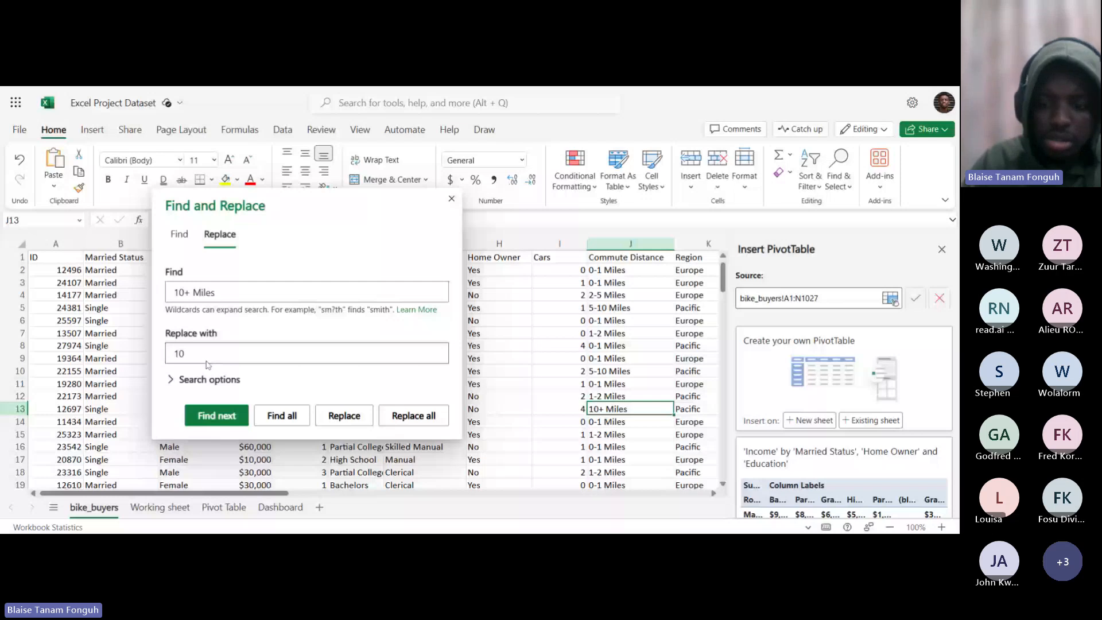
key("BackSpace")
key("BackSpace")
type("More than 10 mil")
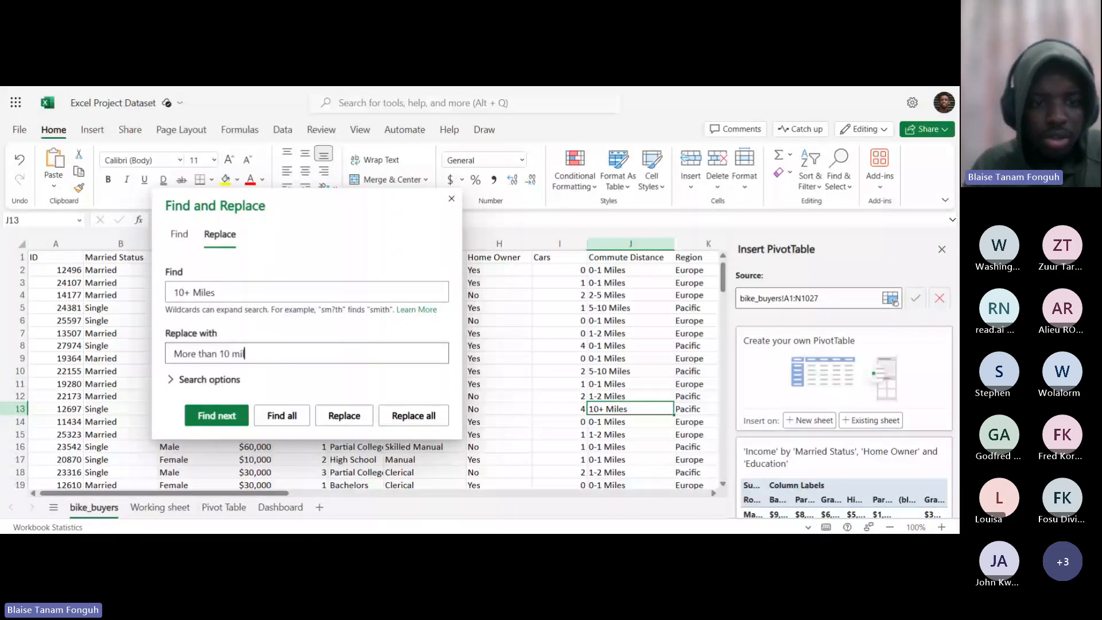
type("es")
key("Return")
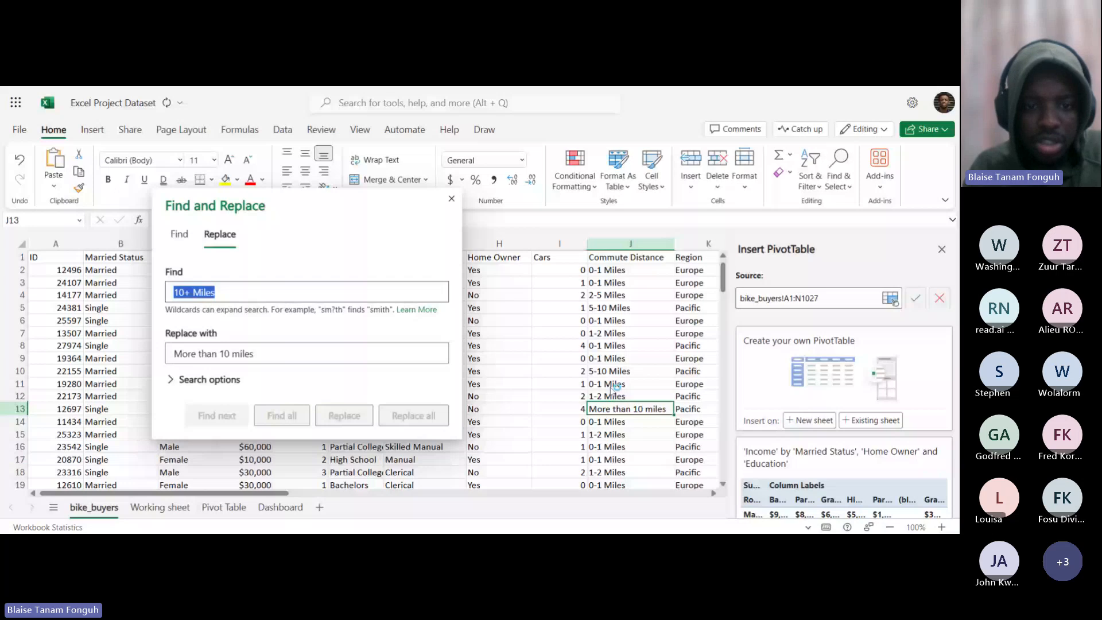
left_click(451, 198)
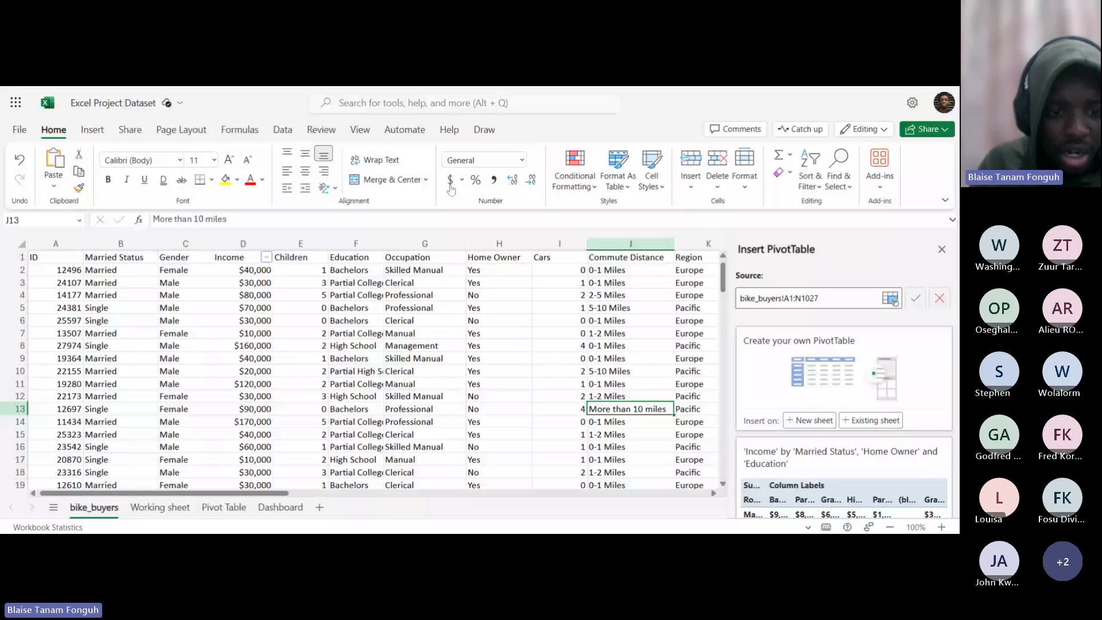
Refresh all the pivot tables on the Pivot Table sheet to pick up the renamed commute distance.
left_click(93, 131)
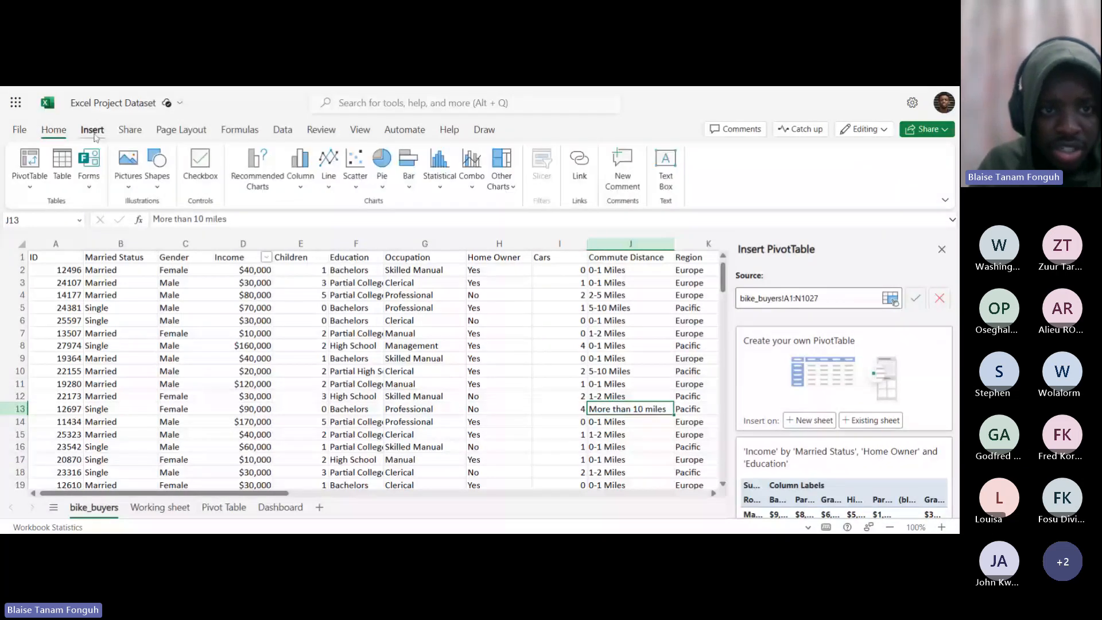
left_click(55, 131)
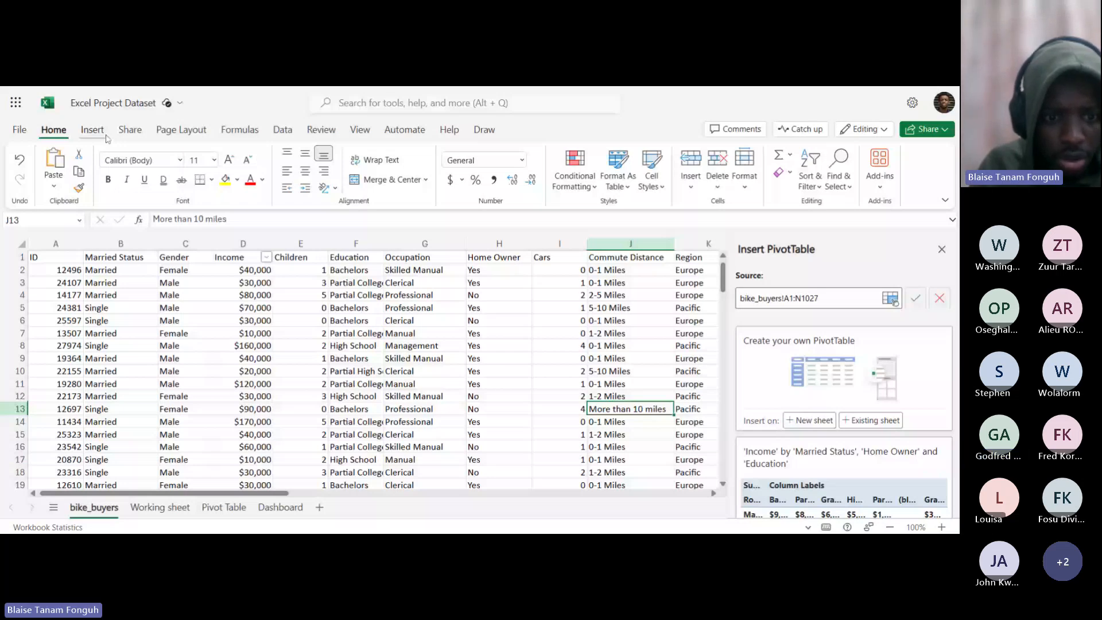
left_click(212, 508)
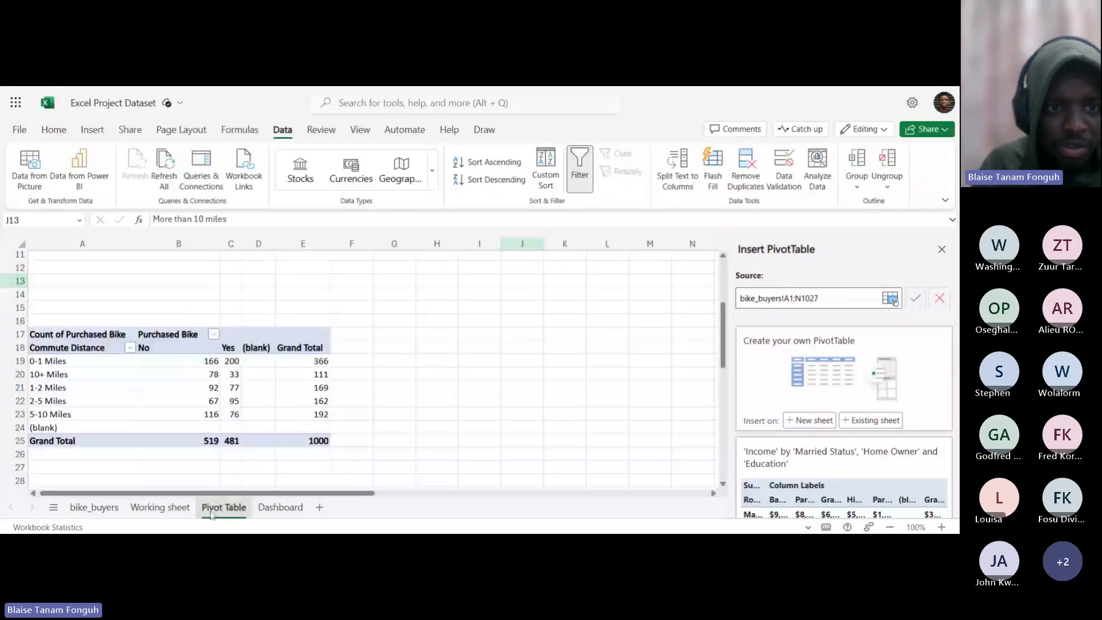
left_click(172, 167)
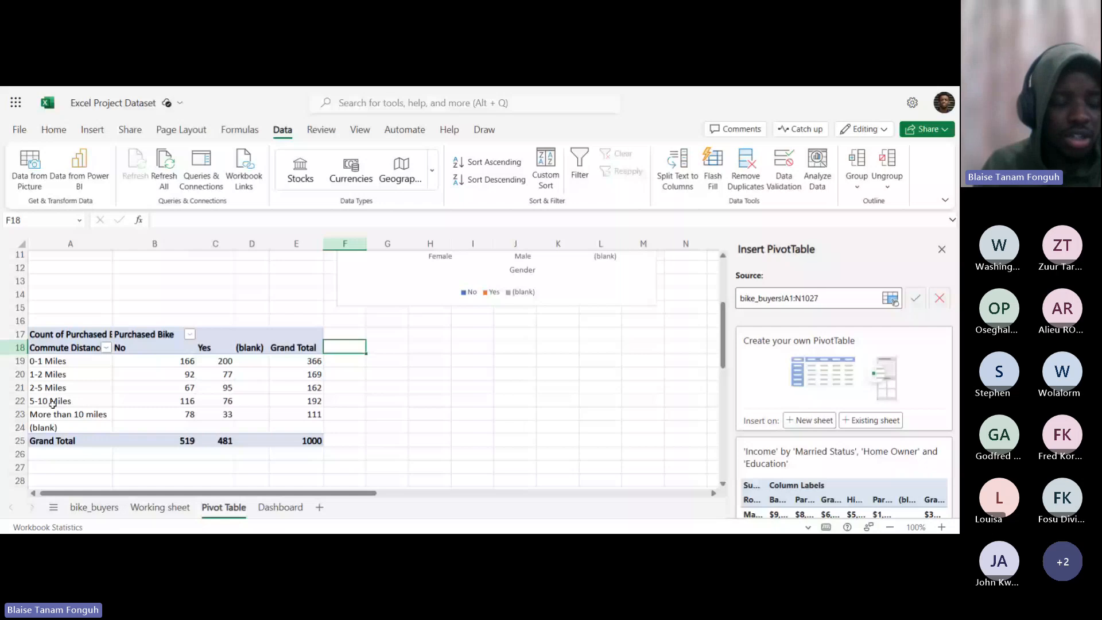
Examine how far the PivotTable source range extends across the rows and columns of the bike_buyers data.
left_click(182, 373)
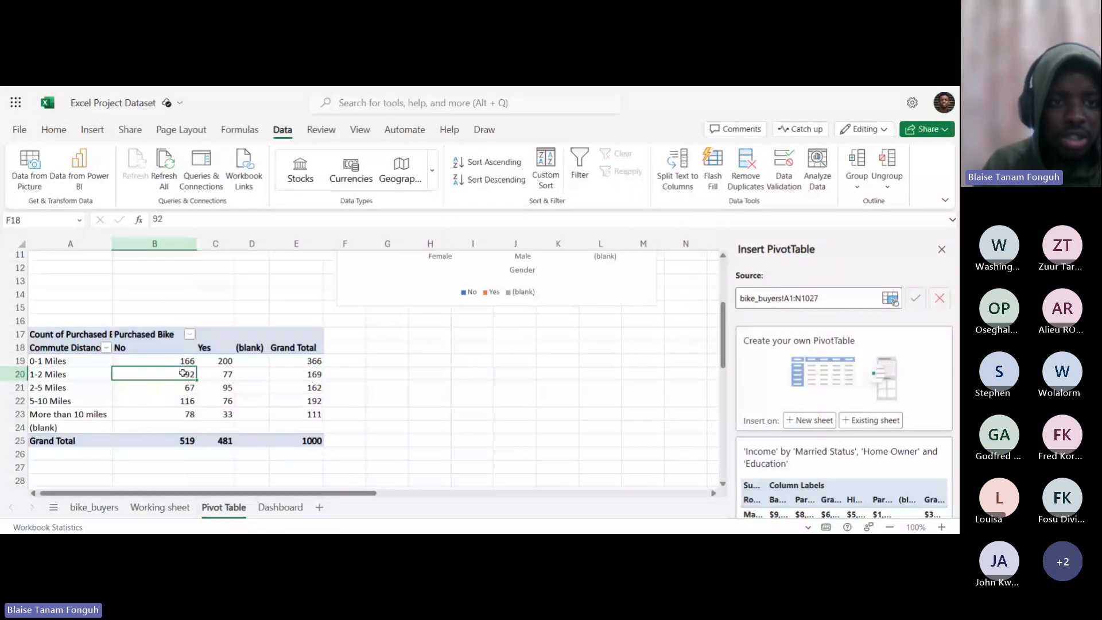
key("ctrl+a")
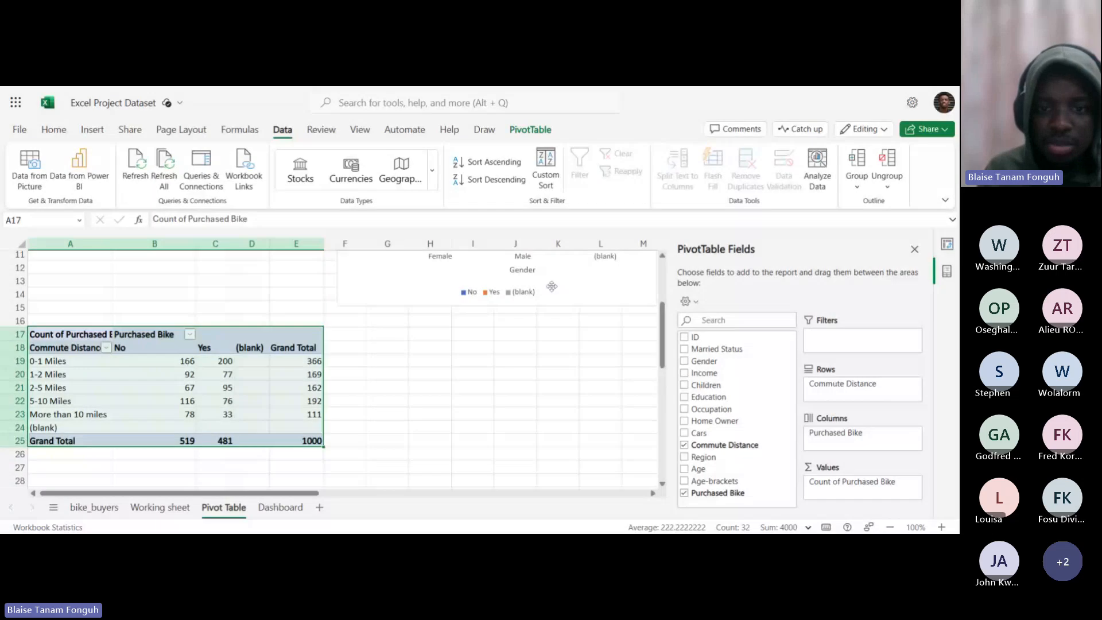
scroll(437, 338, "up", 3)
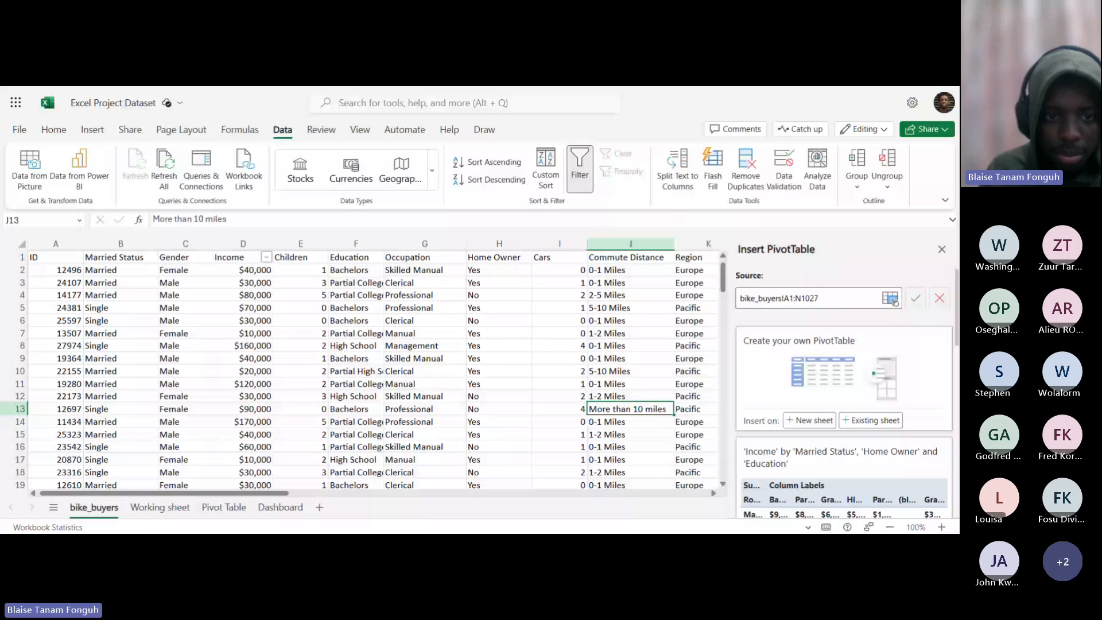
left_click(223, 507)
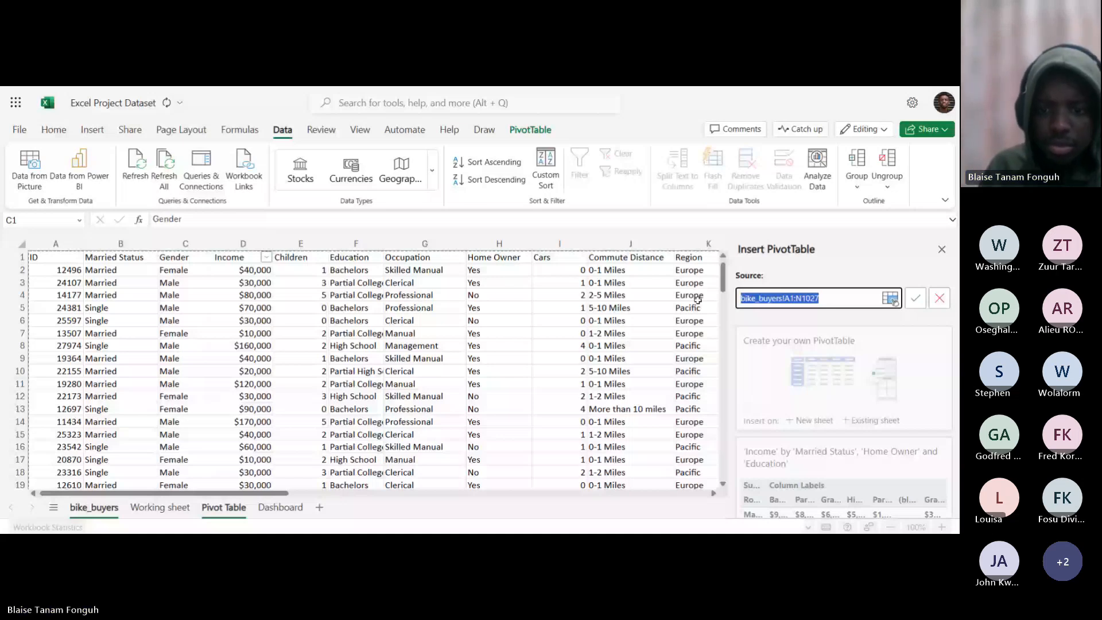
left_click_drag(274, 493, 236, 507)
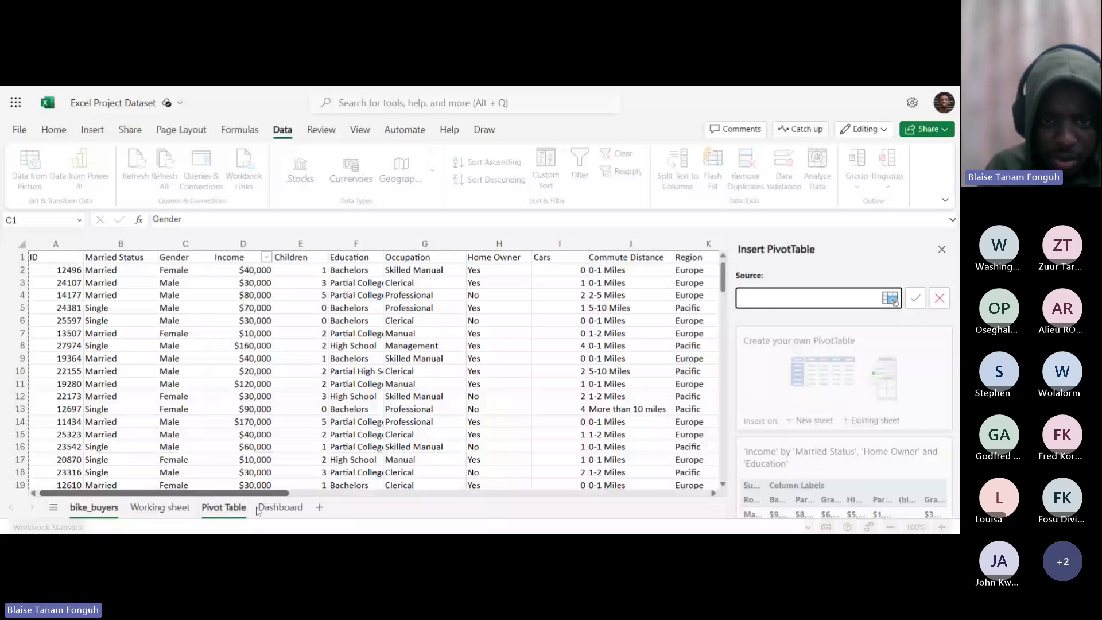
left_click_drag(258, 493, 417, 493)
left_click_drag(723, 281, 720, 334)
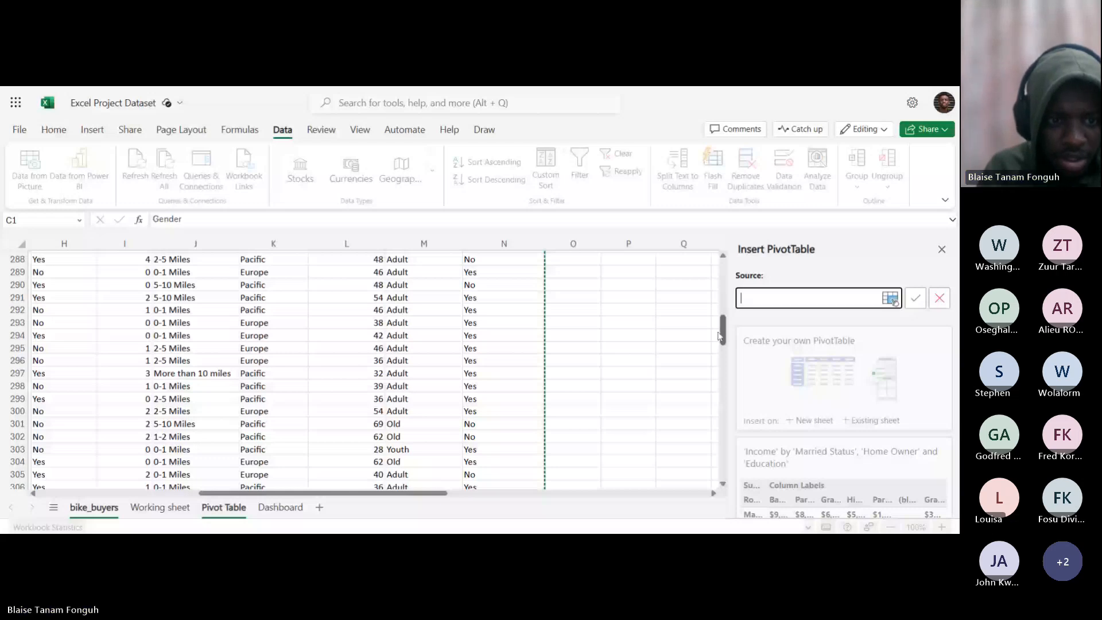
left_click_drag(720, 336, 720, 282)
left_click_drag(384, 493, 234, 494)
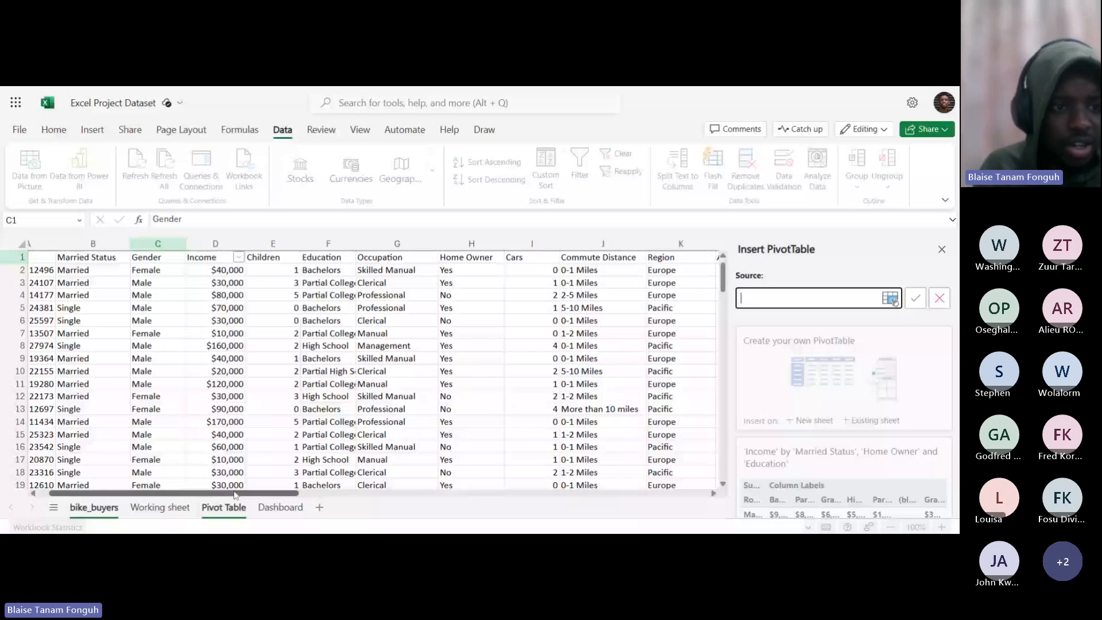
left_click_drag(234, 495, 222, 494)
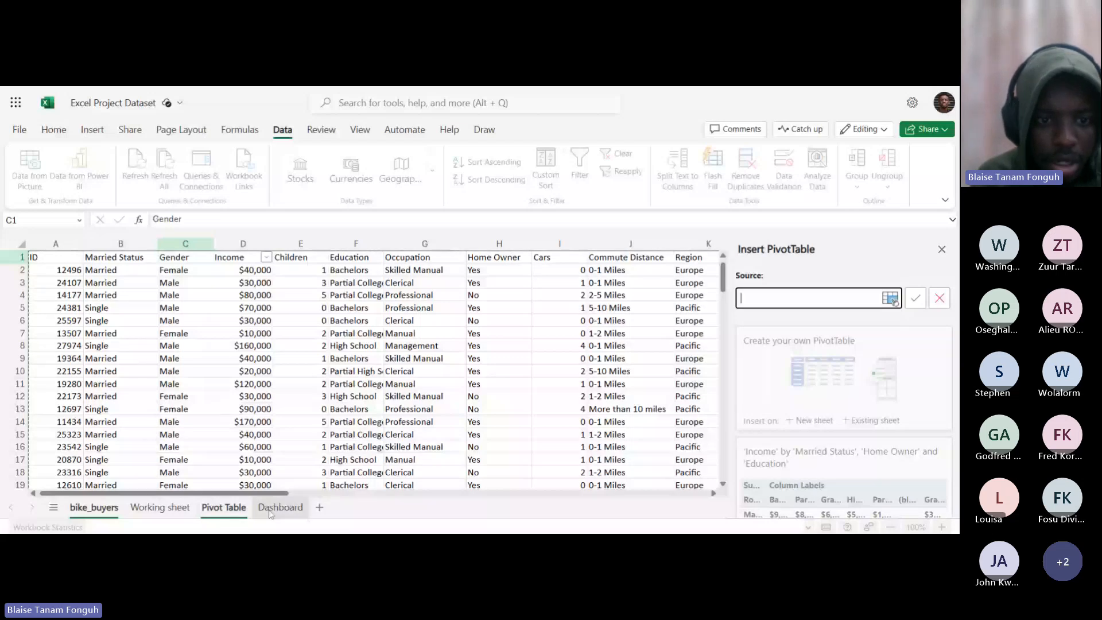
left_click(222, 508)
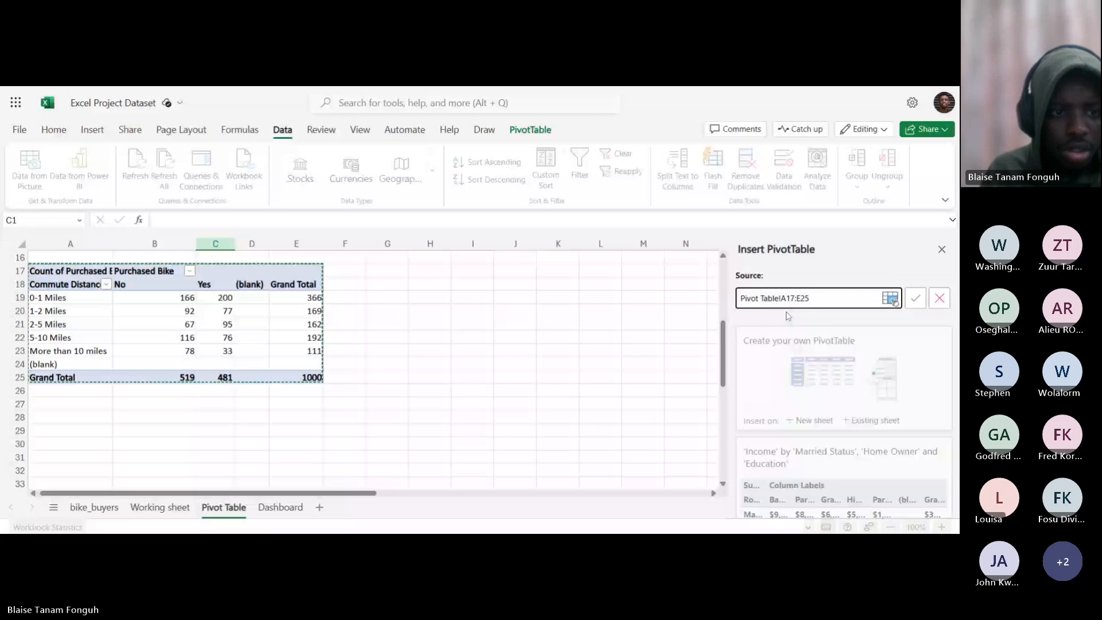
Select the whole commute distance pivot table, range A17:E25, on the Pivot Table sheet.
left_click(75, 274)
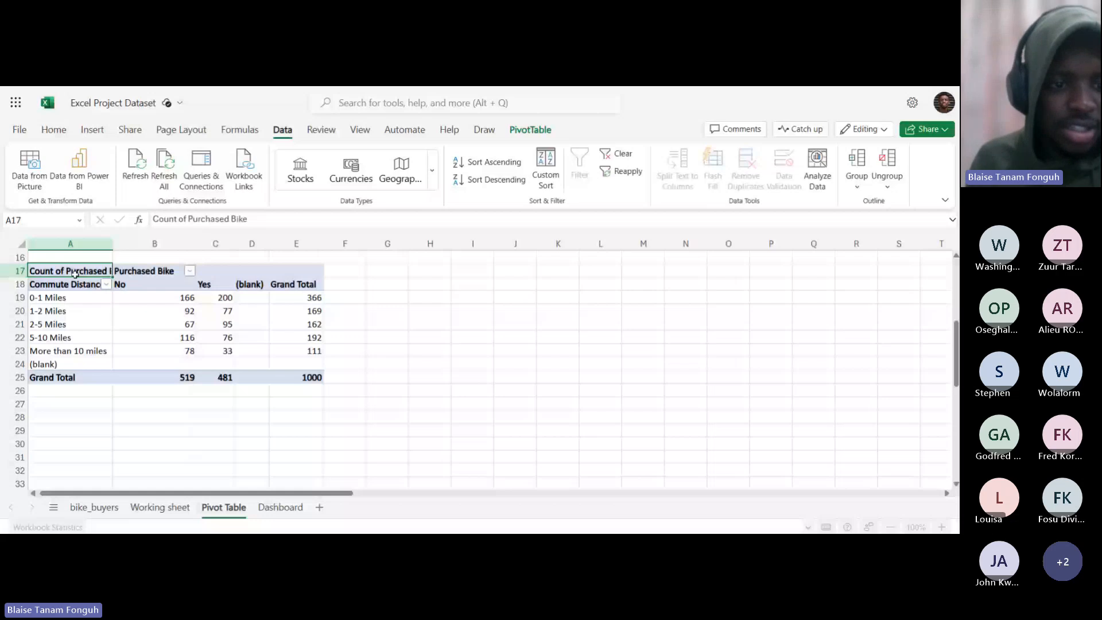
left_click_drag(75, 274, 296, 377)
scroll(192, 318, "up", 1)
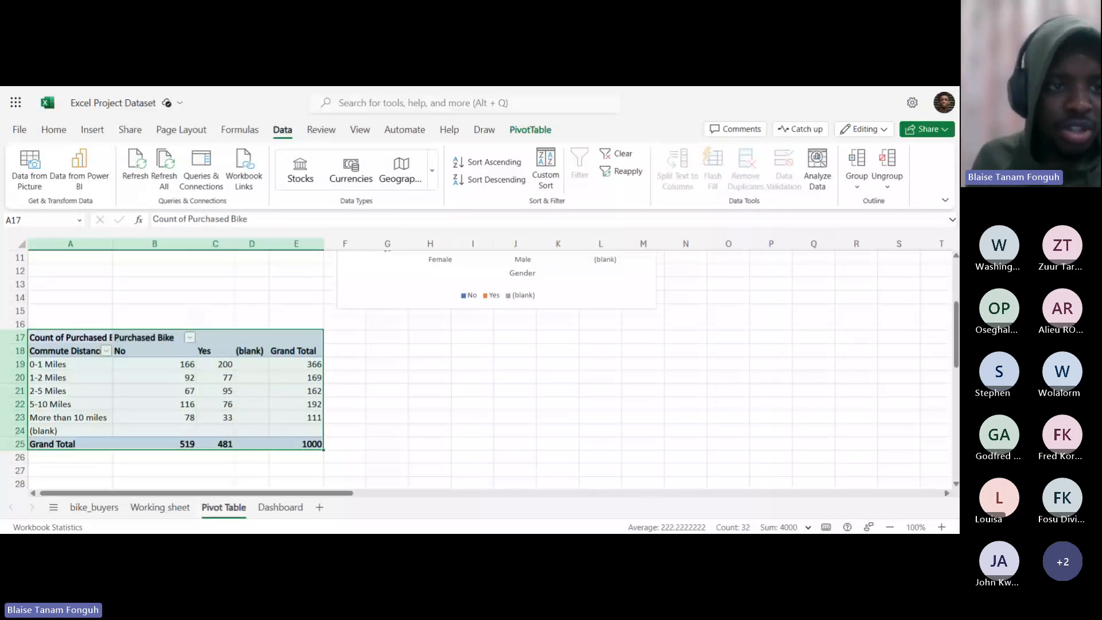
Try a stacked line chart with markers for the commute distance pivot table, and delete that chart.
left_click(102, 130)
left_click(328, 169)
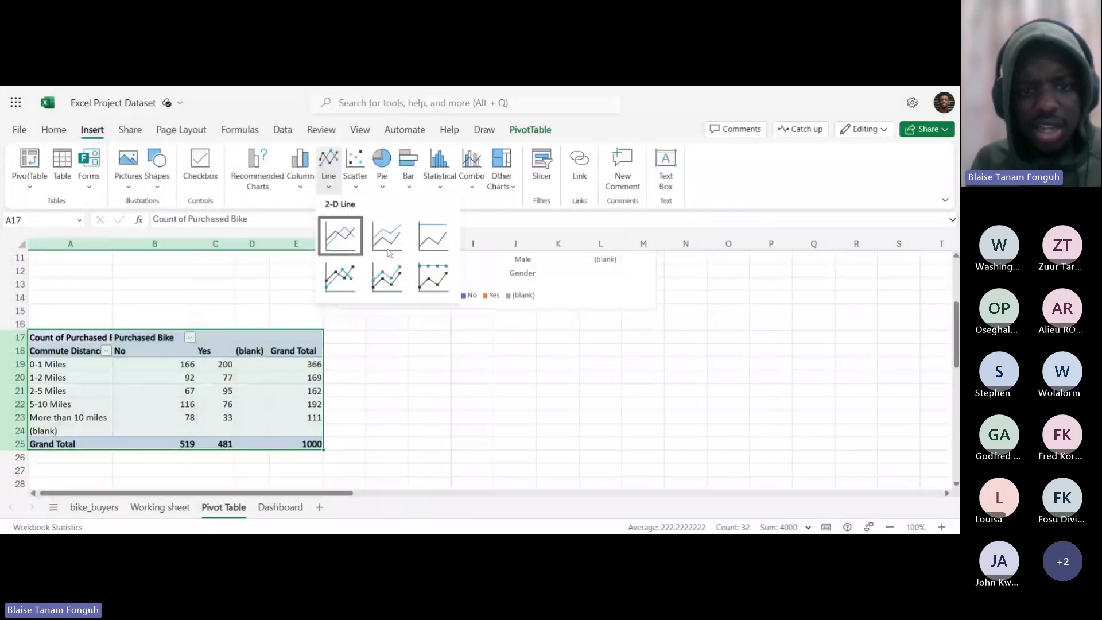
left_click(401, 288)
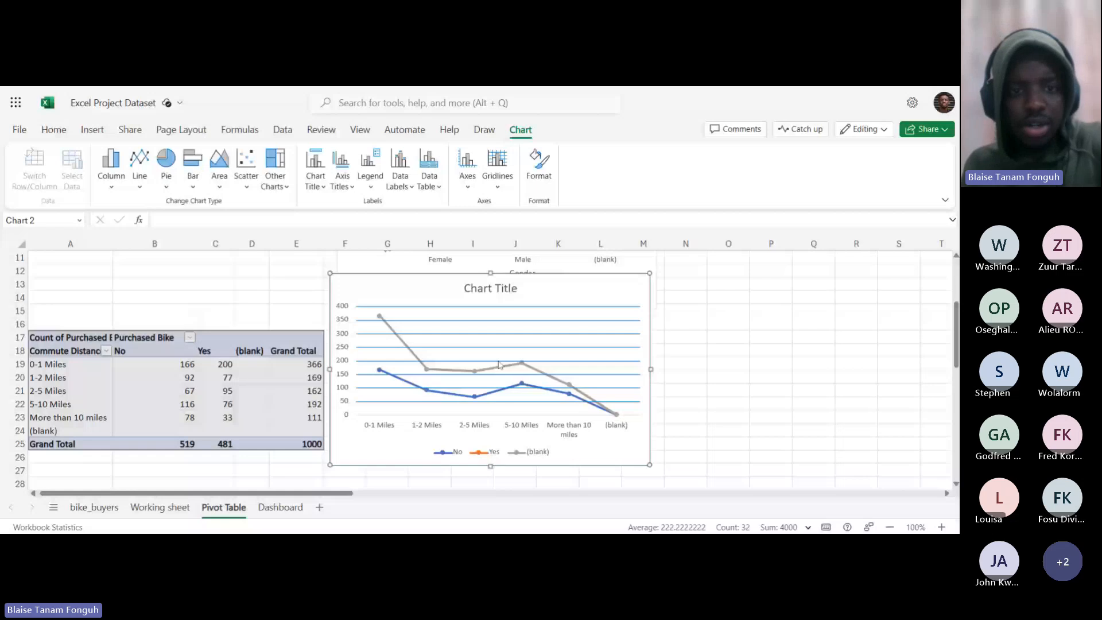
key("Delete")
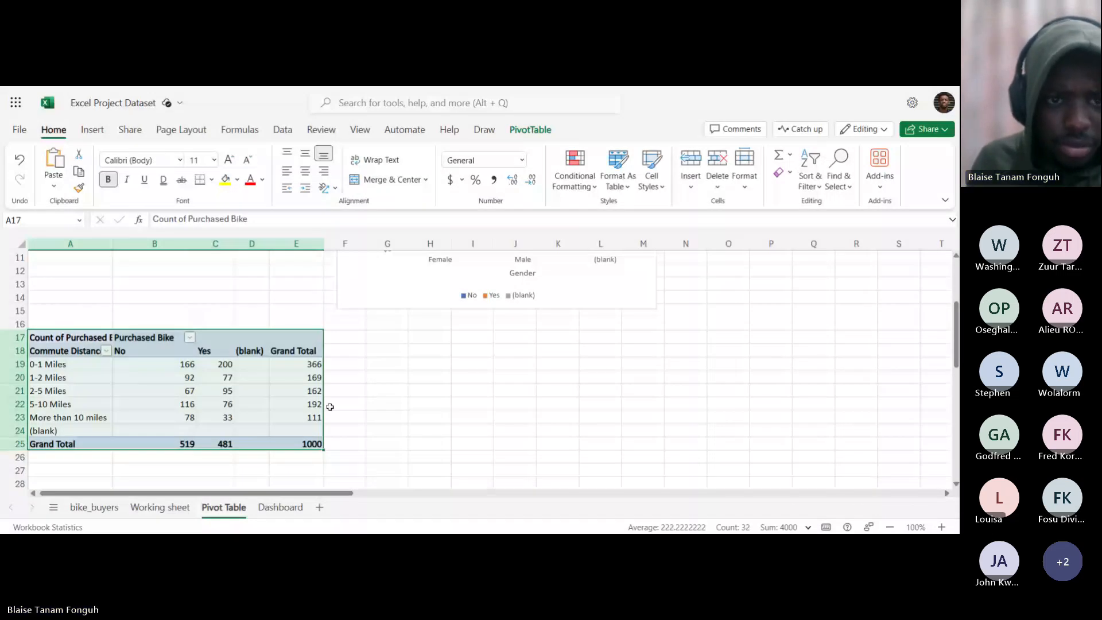
Insert a stacked line chart with markers from the commute distance pivot table and place it just below the Average Income Per Purchase chart.
left_click(91, 130)
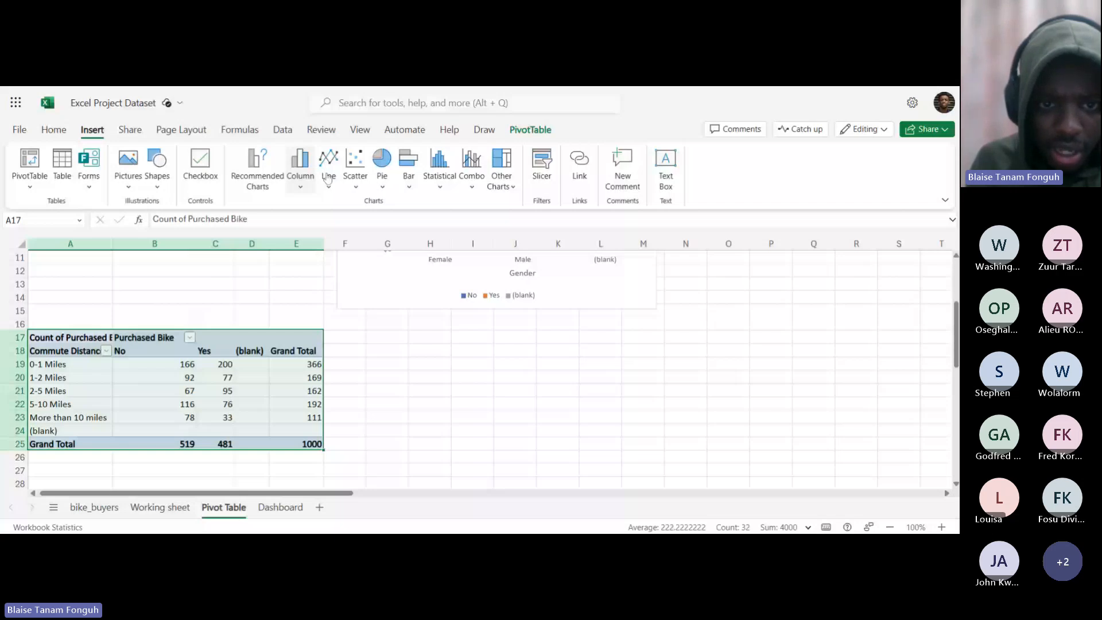
left_click(328, 172)
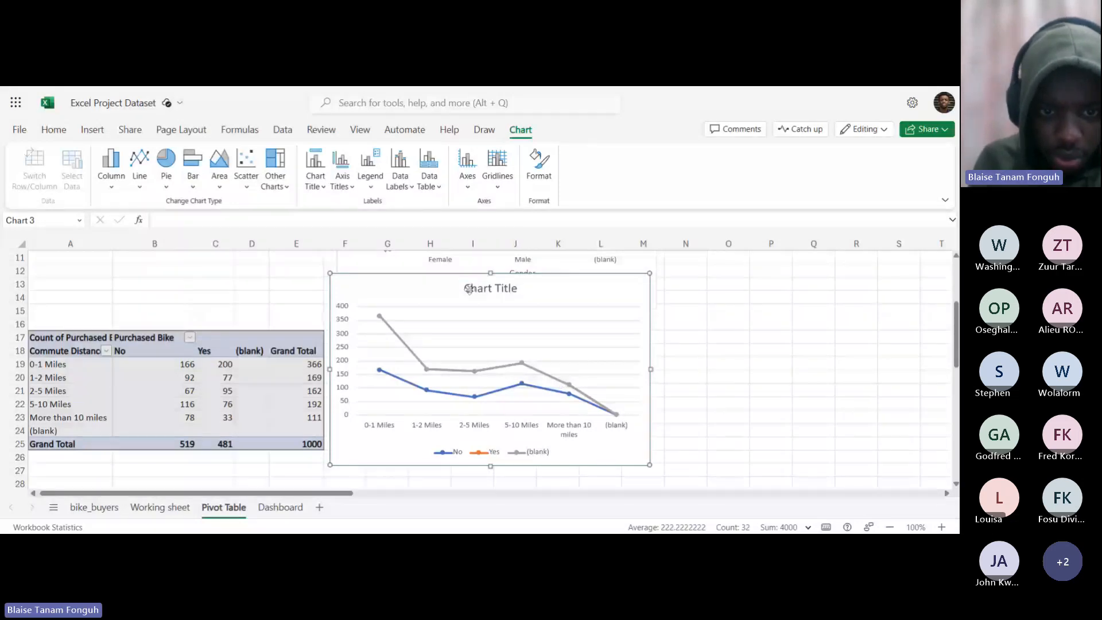
left_click_drag(469, 289, 472, 299)
scroll(715, 351, "up", 3)
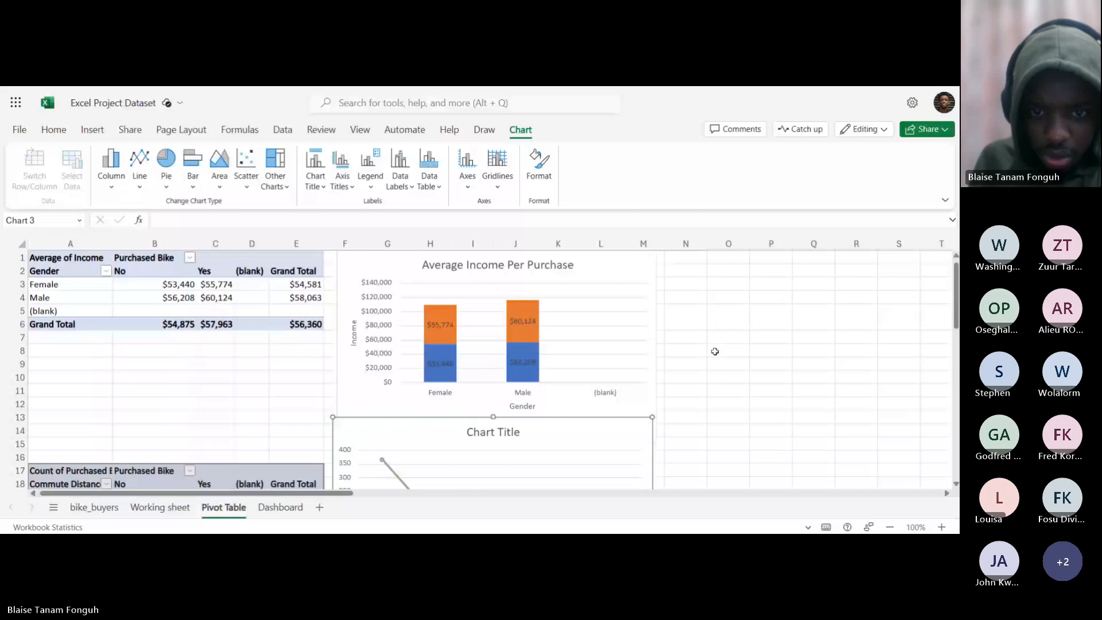
Delete the stacked line chart with markers below the Average Income Per Purchase chart.
scroll(500, 348, "down", 3)
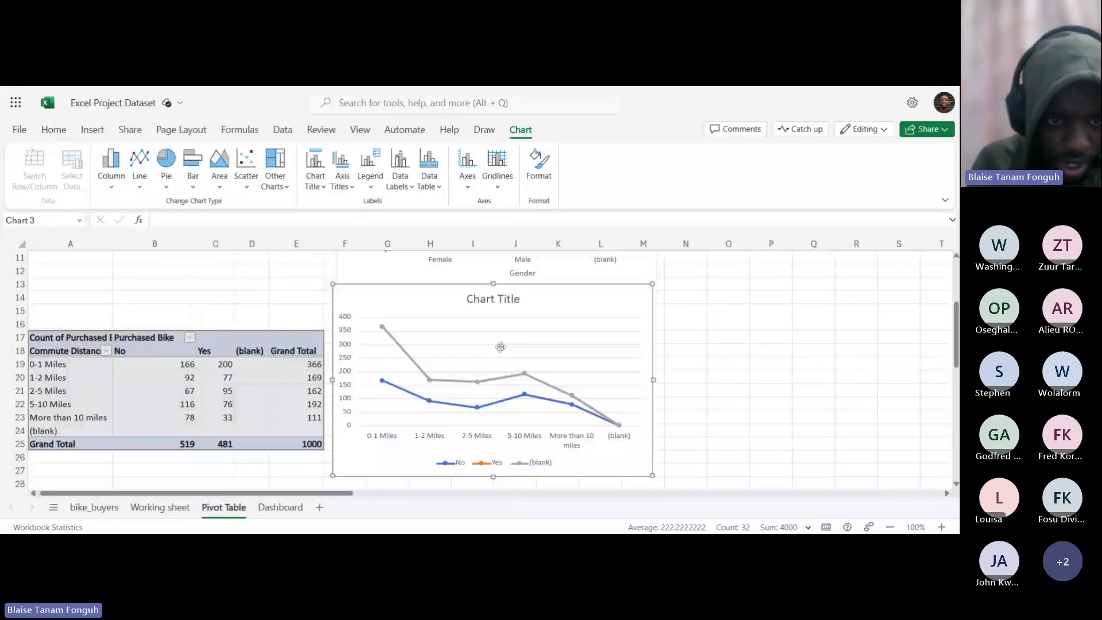
left_click_drag(501, 347, 507, 357)
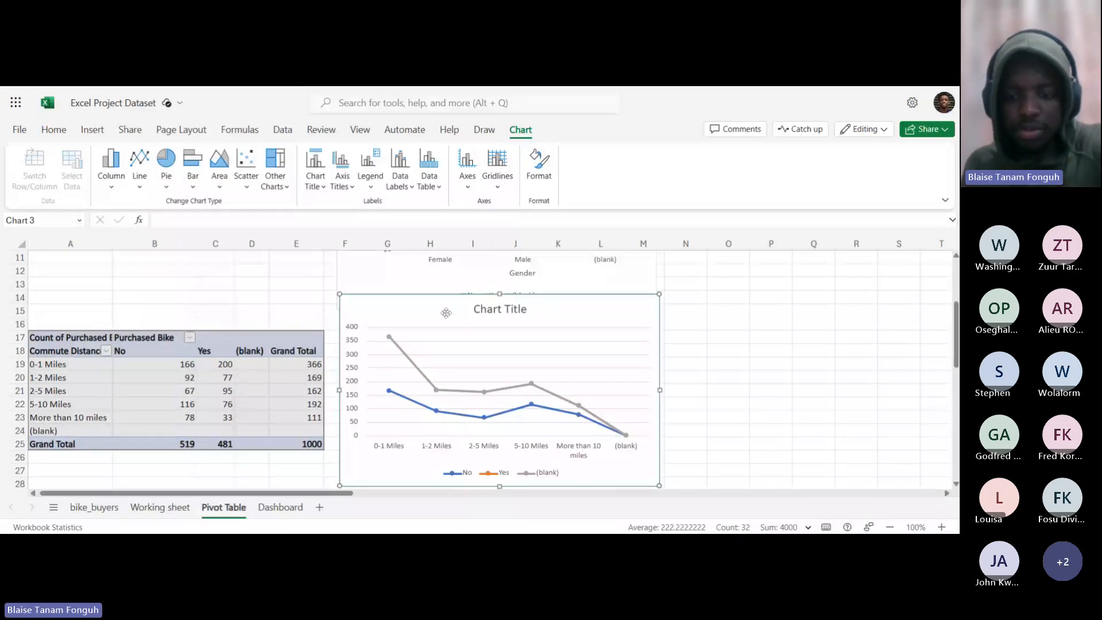
key("Delete")
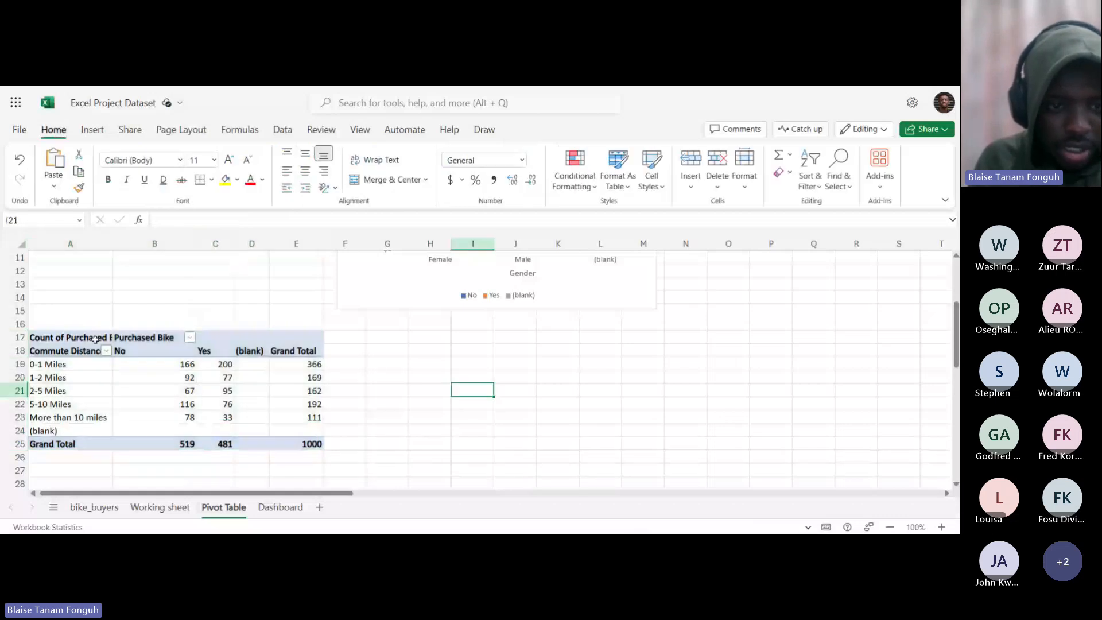
Try a stacked line chart with markers from range A17:C25 of the commute distance pivot table, and delete that chart.
left_click_drag(95, 338, 230, 444)
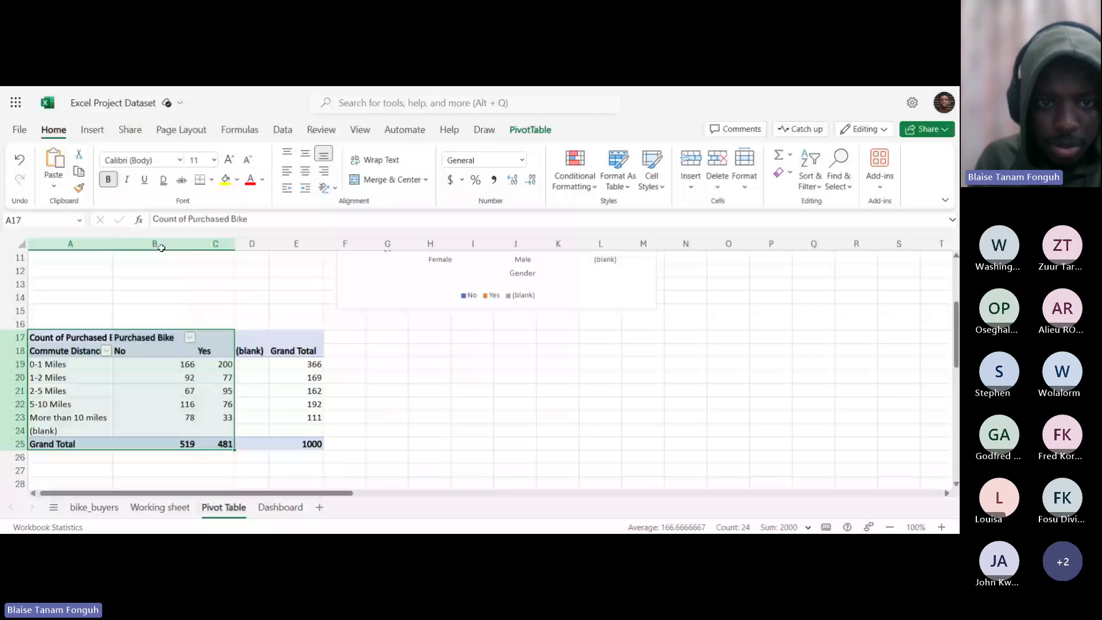
left_click(93, 130)
left_click(257, 169)
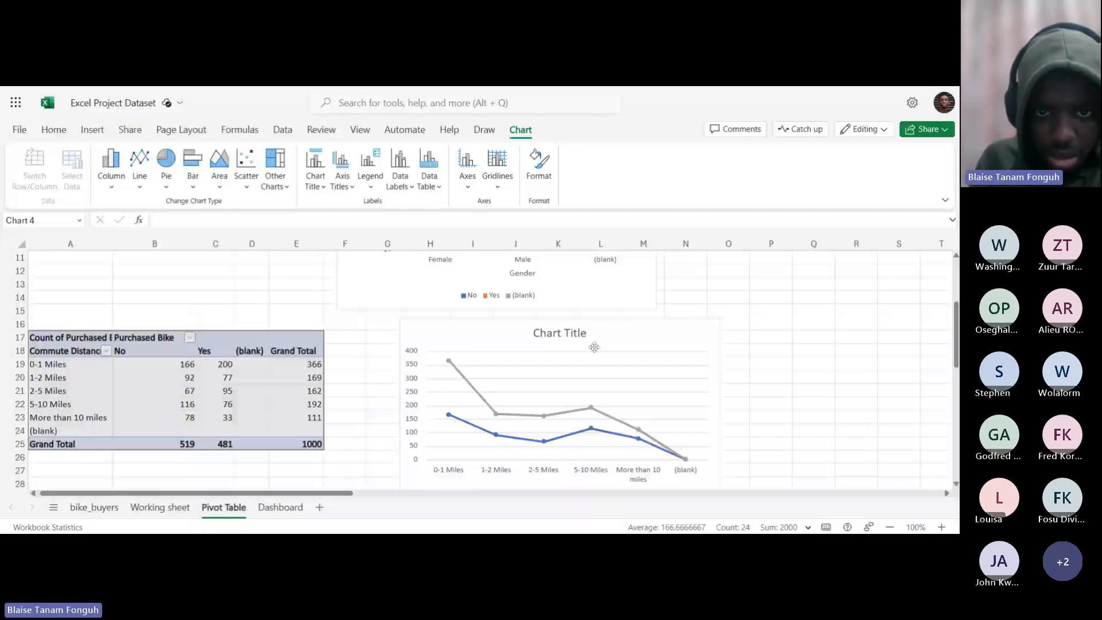
left_click_drag(594, 347, 533, 352)
scroll(454, 361, "up", 1)
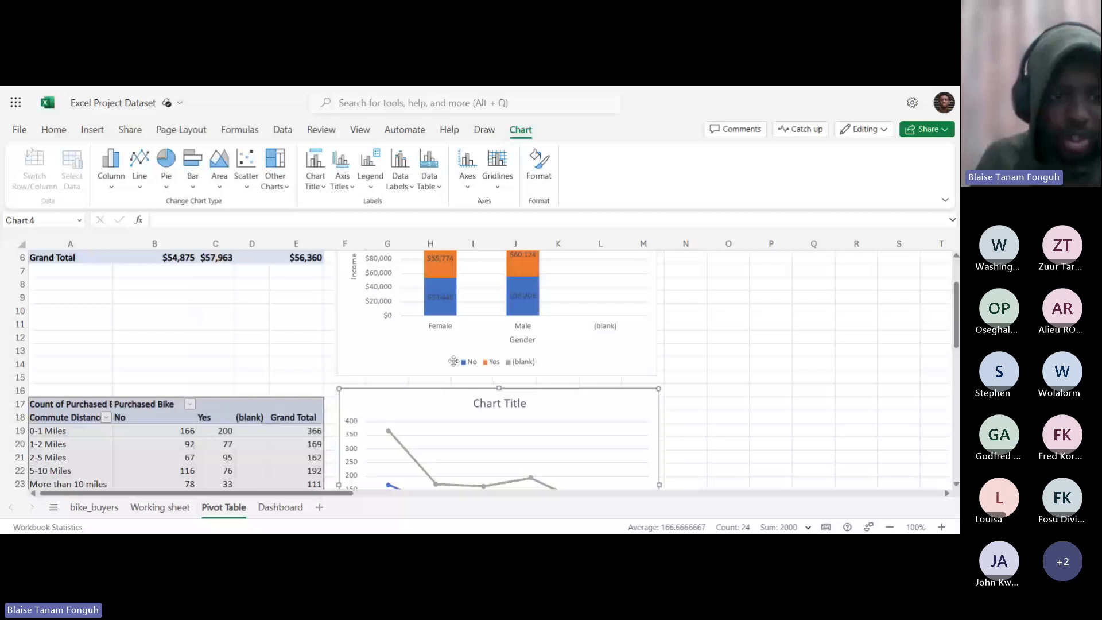
key("Delete")
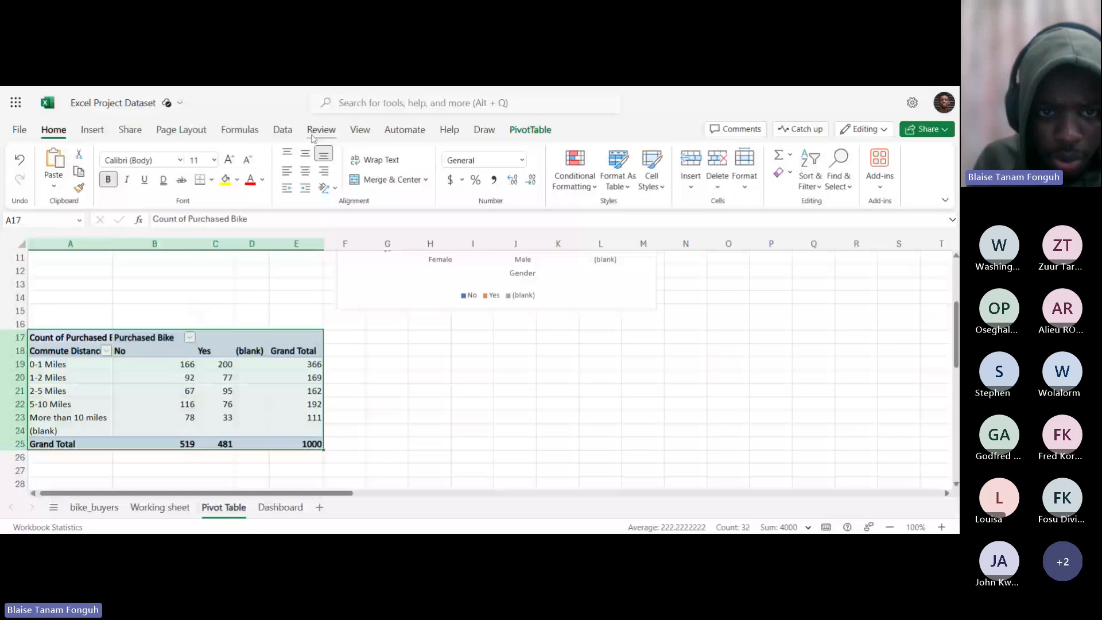
Insert a stacked column chart from the commute distance pivot table A17:E25 and place it below the Average Income Per Purchase chart.
left_click(91, 130)
left_click(299, 172)
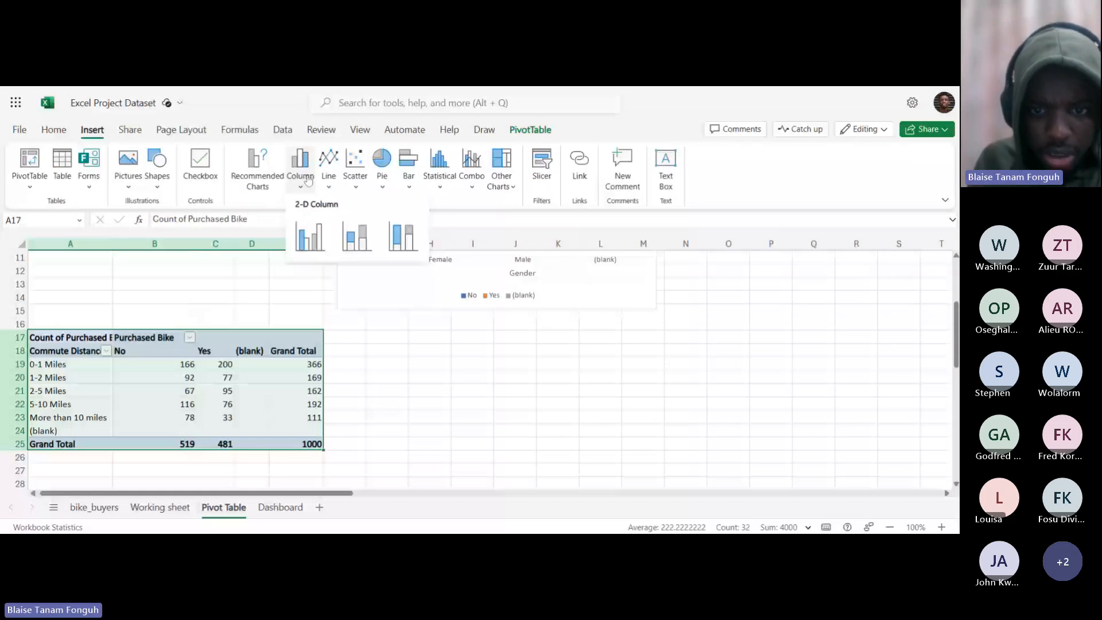
left_click(356, 236)
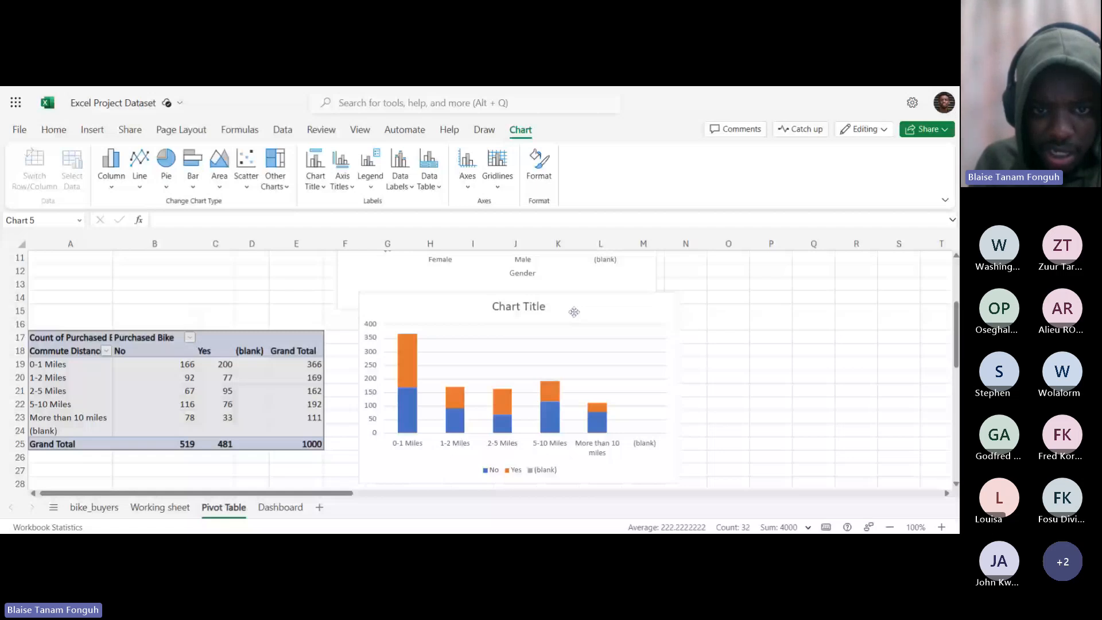
left_click_drag(573, 311, 525, 297)
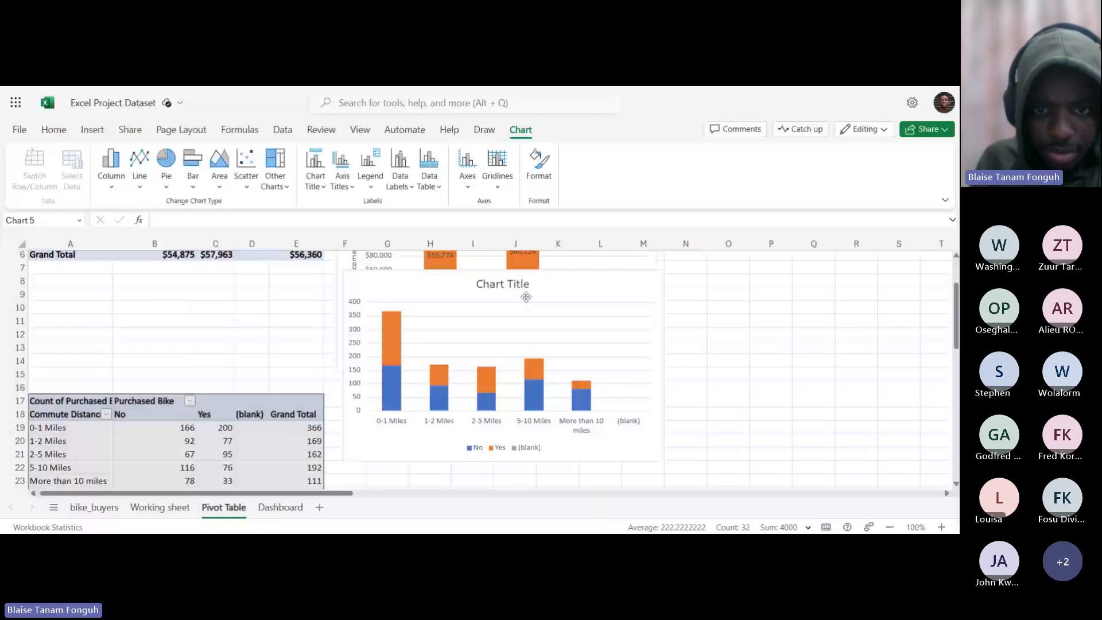
left_click_drag(525, 297, 457, 325)
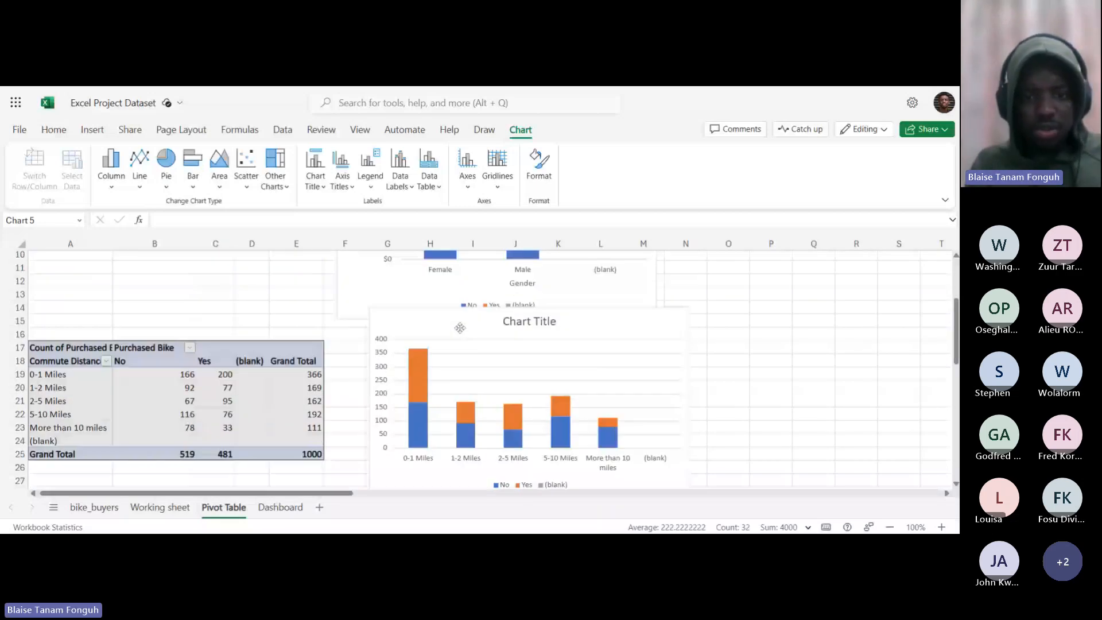
left_click_drag(459, 328, 611, 296)
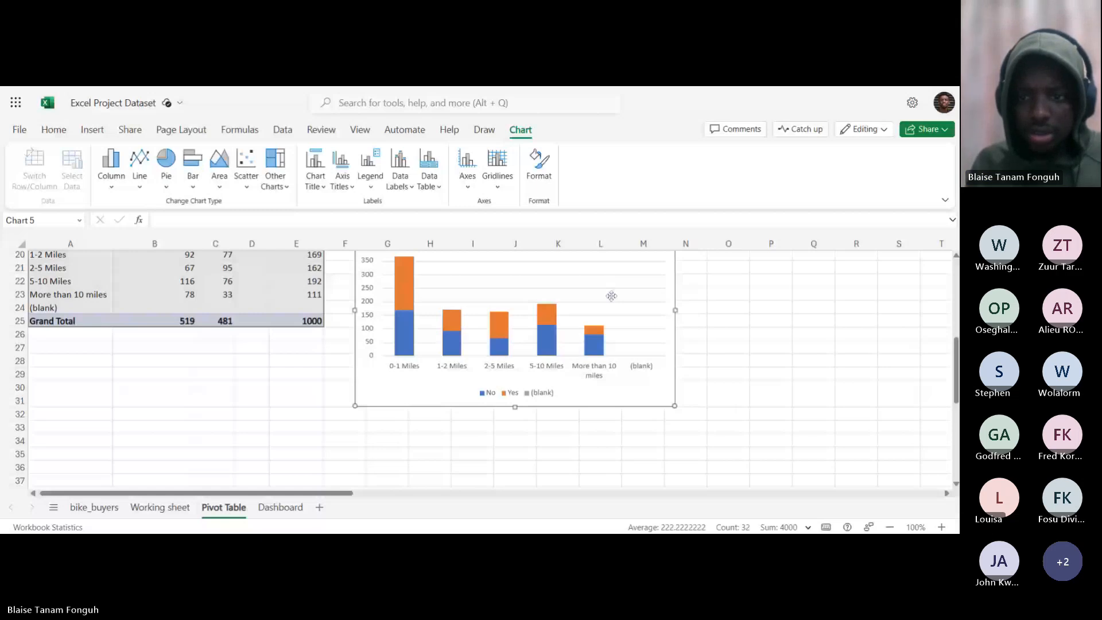
Change the title of the stacked column chart to "Distance Per Customer".
double_click(552, 334)
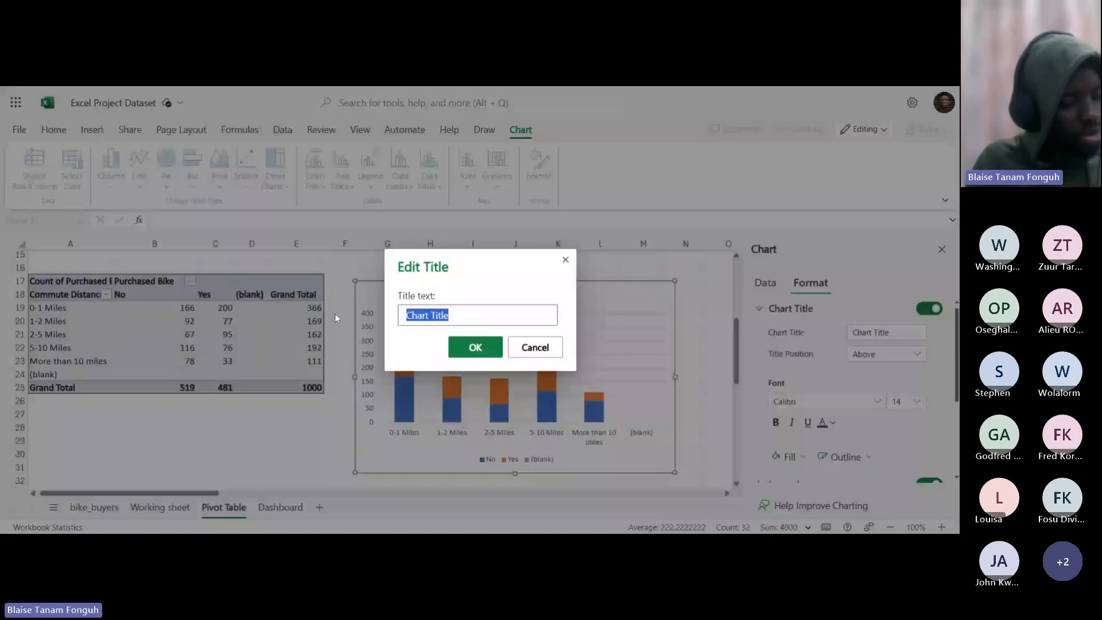
key("BackSpace")
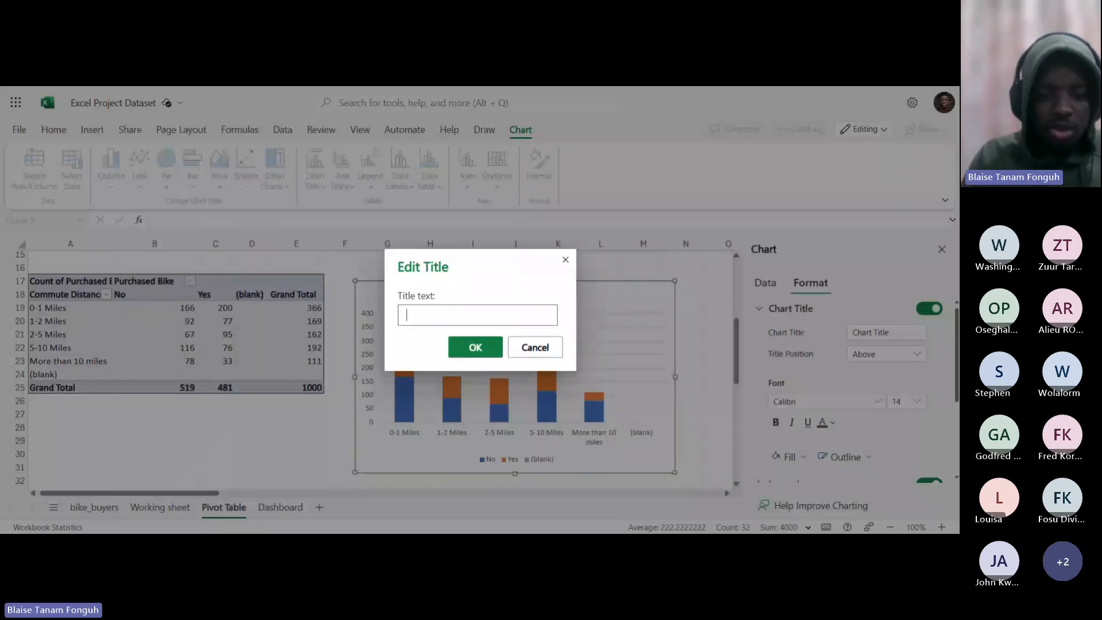
type("Dist")
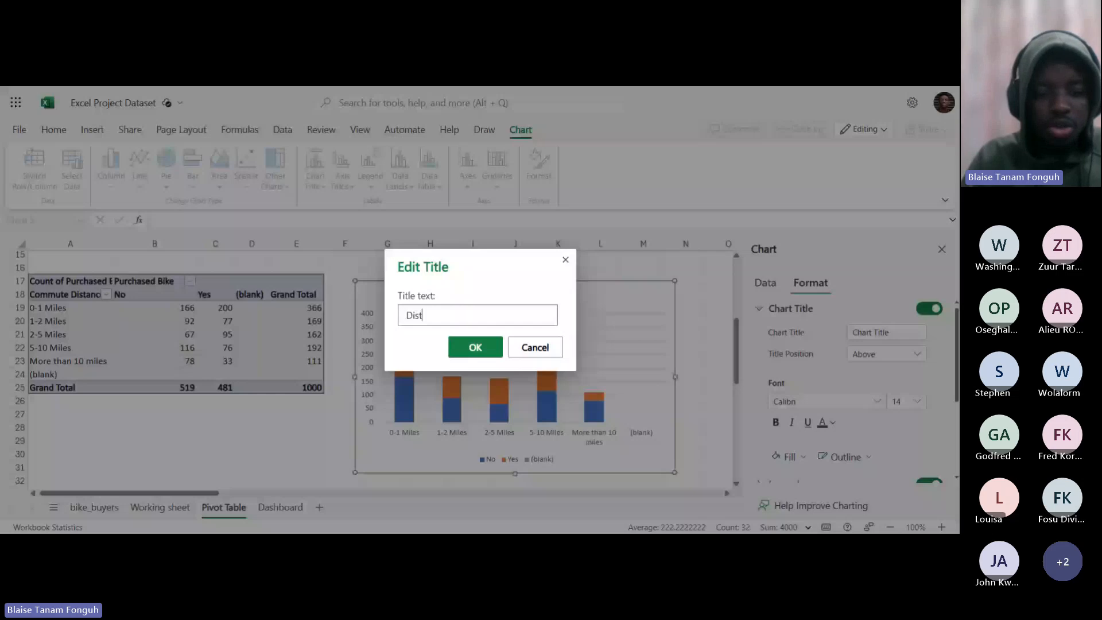
type("ance Per Cust")
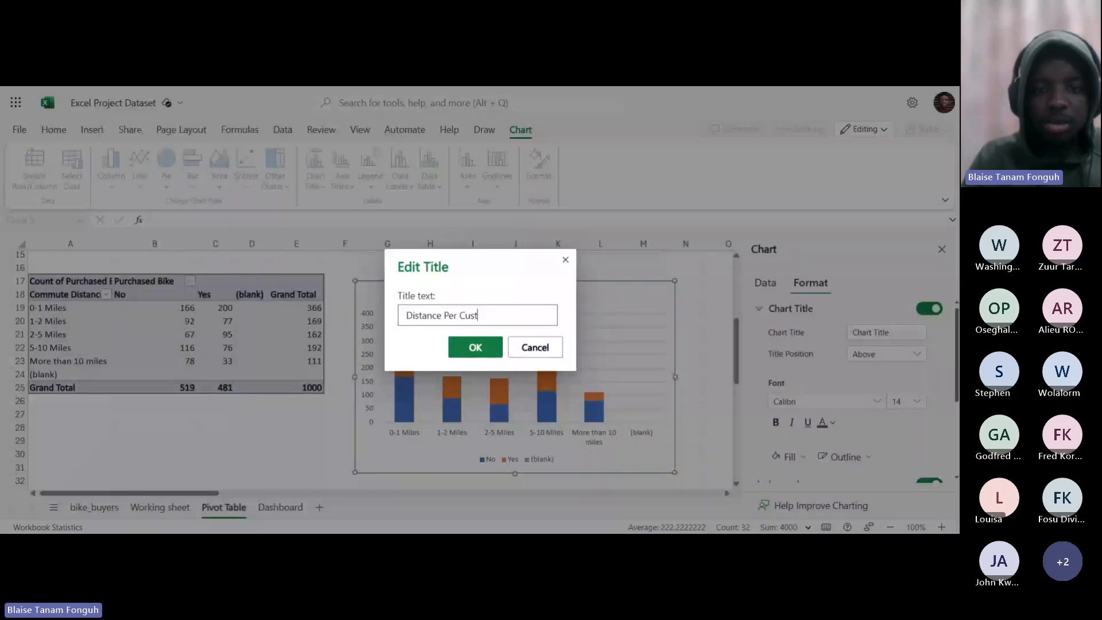
key("Return")
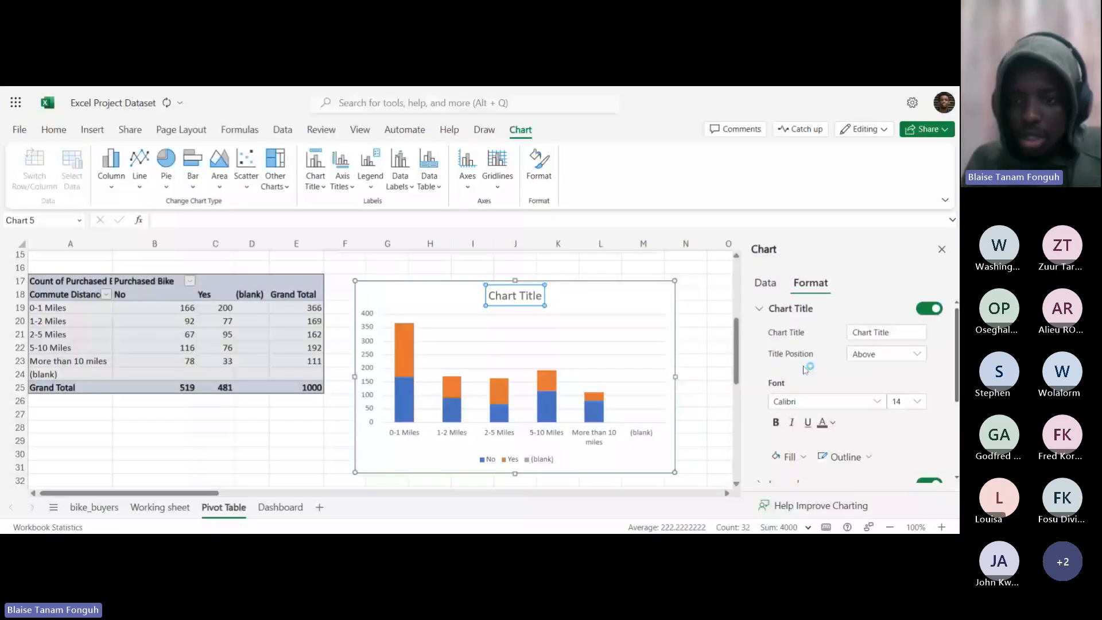
Set the legend position of the Distance Per Customer chart to Right.
scroll(819, 363, "down", 3)
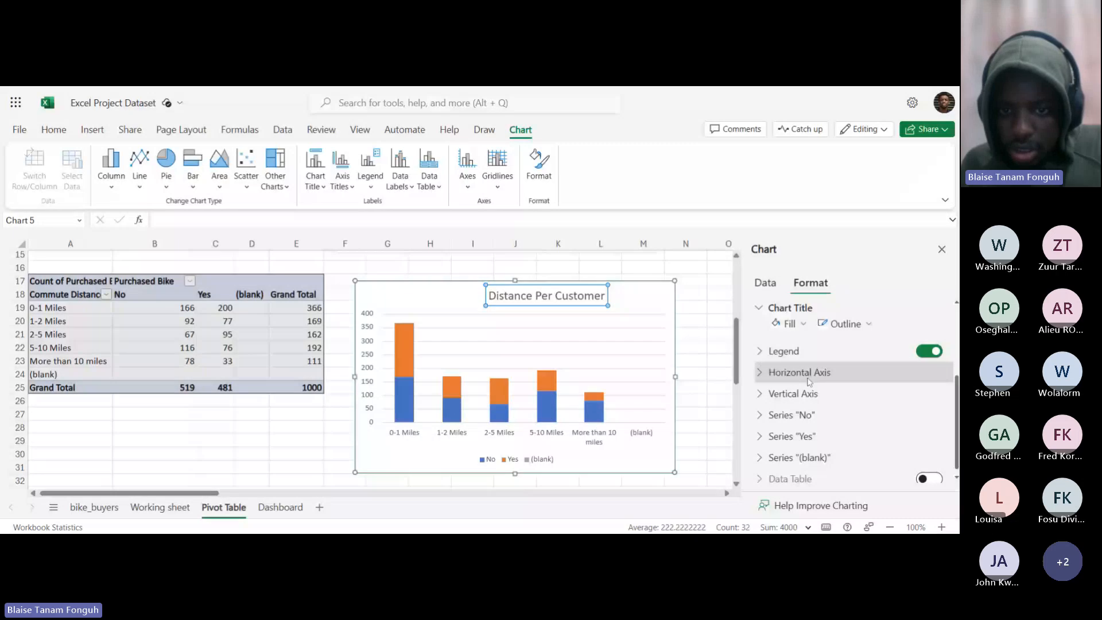
left_click(810, 374)
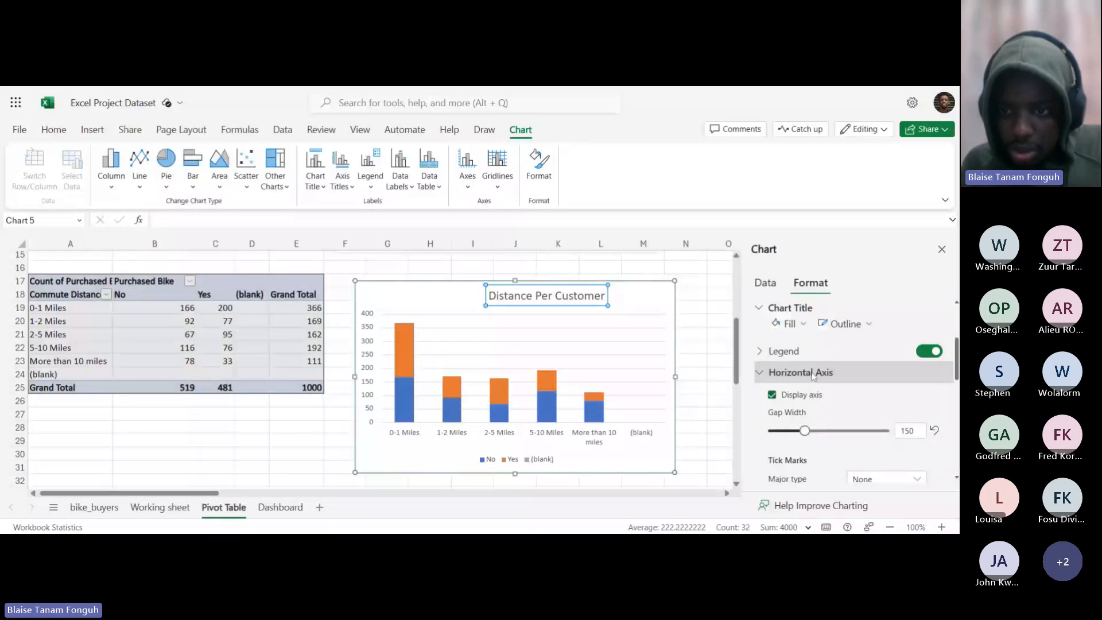
left_click(809, 373)
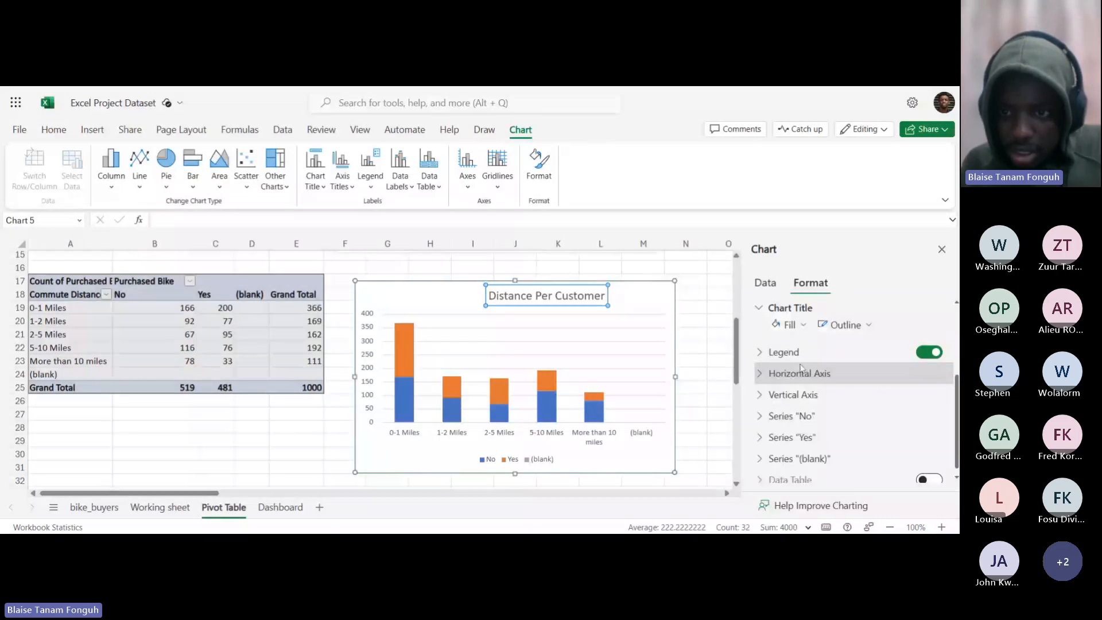
left_click(775, 420)
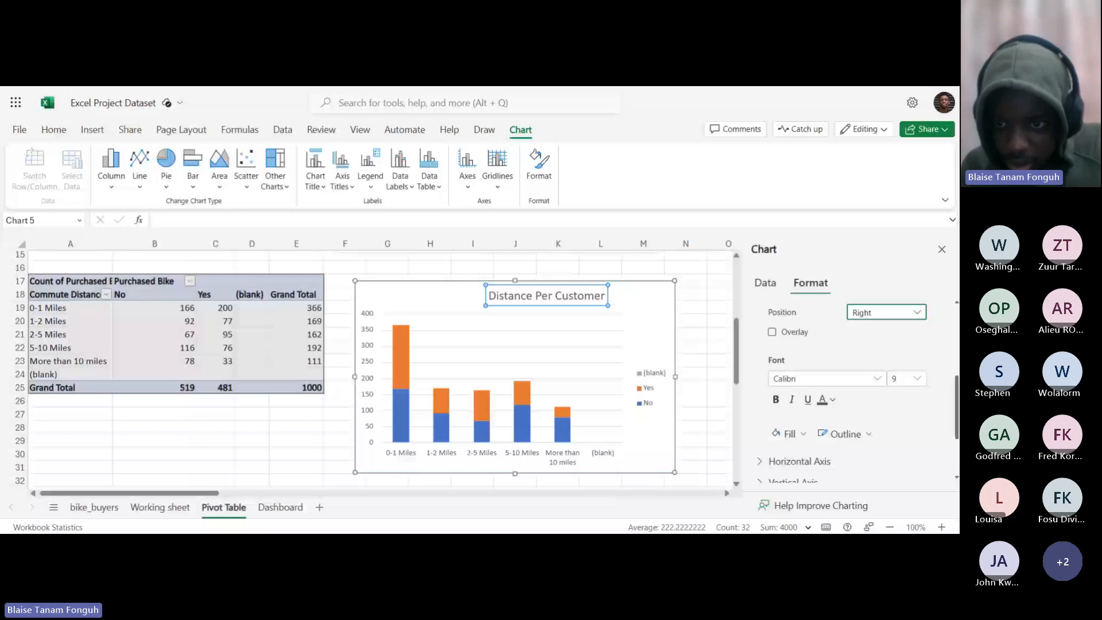
scroll(858, 390, "down", 1)
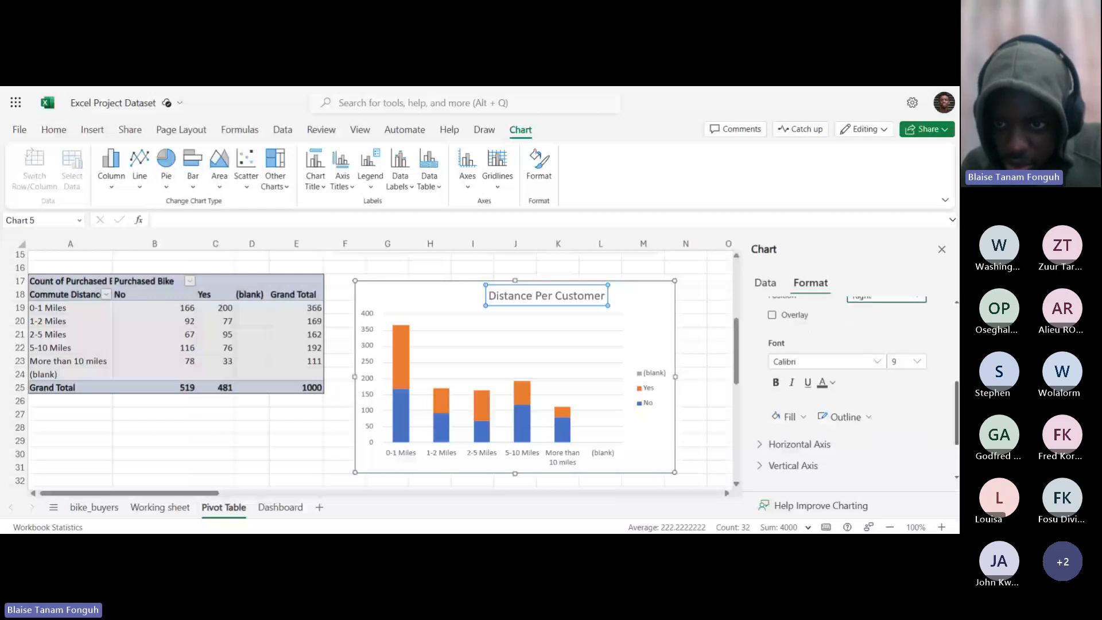
scroll(850, 399, "up", 5)
scroll(866, 396, "down", 3)
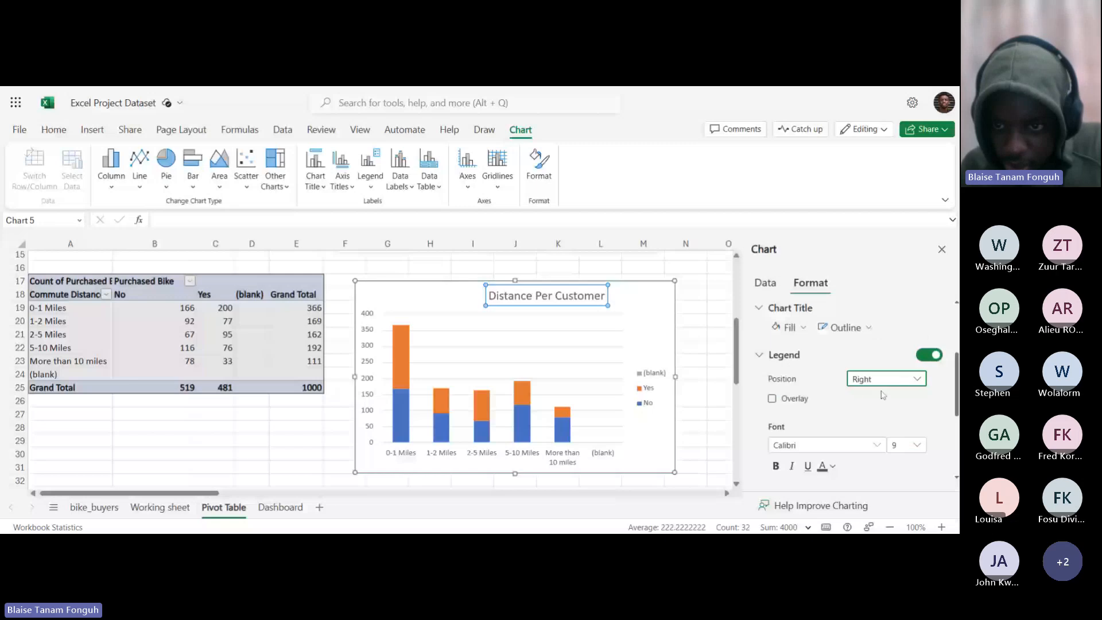
Turn on the horizontal axis title of the Distance Per Customer chart and set its text to "Cost of purchased bike".
left_click(820, 402)
scroll(826, 402, "down", 3)
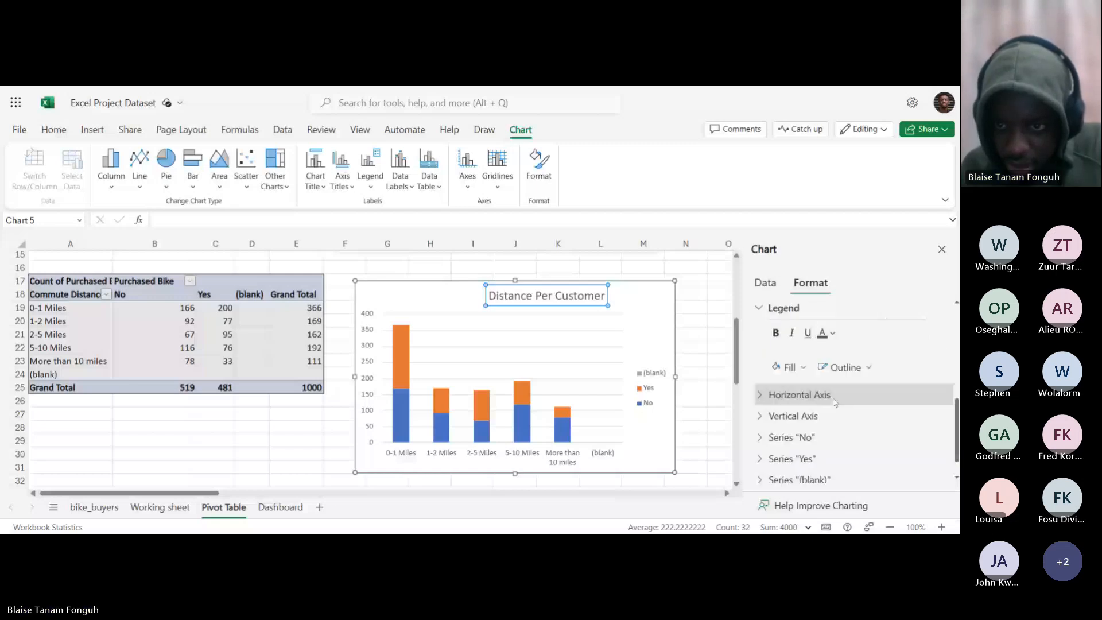
left_click(833, 400)
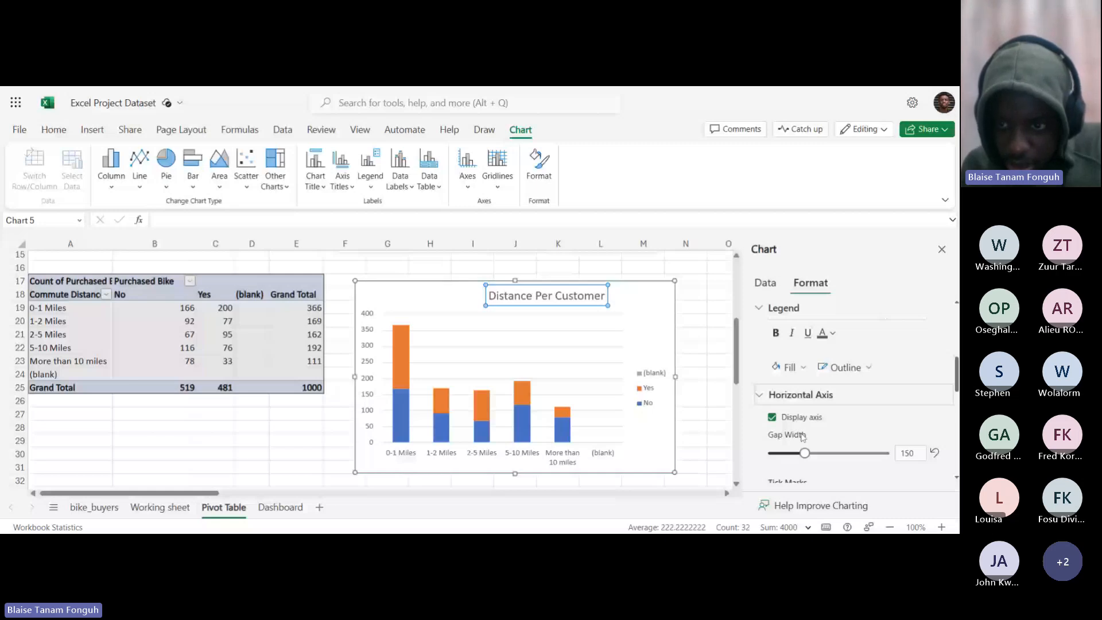
scroll(826, 425, "down", 3)
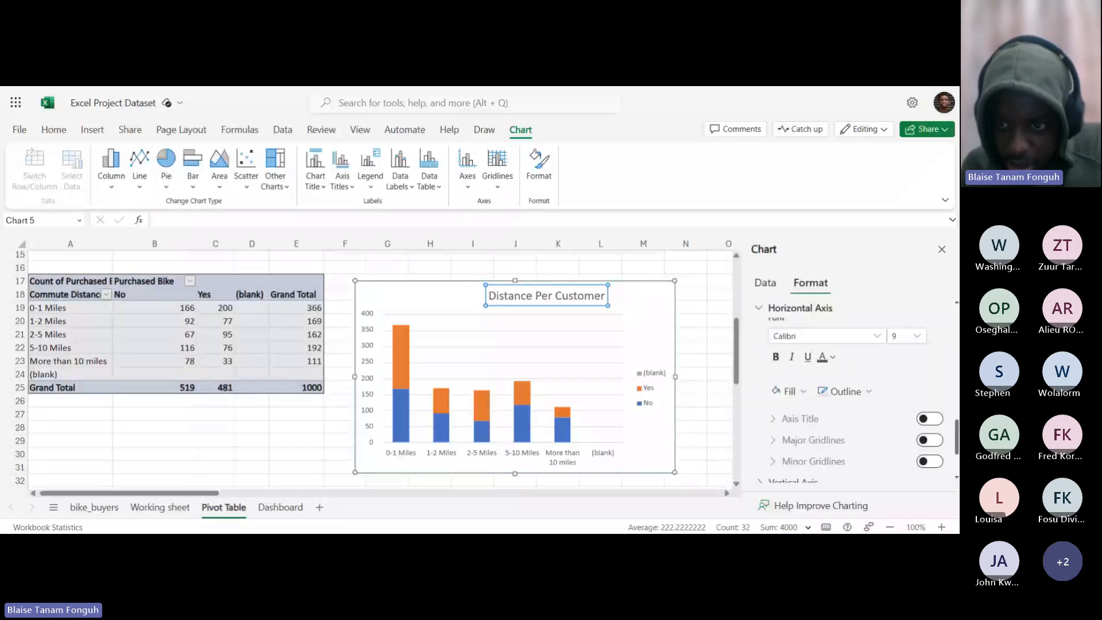
left_click(929, 418)
key("ctrl+a")
key("BackSpace")
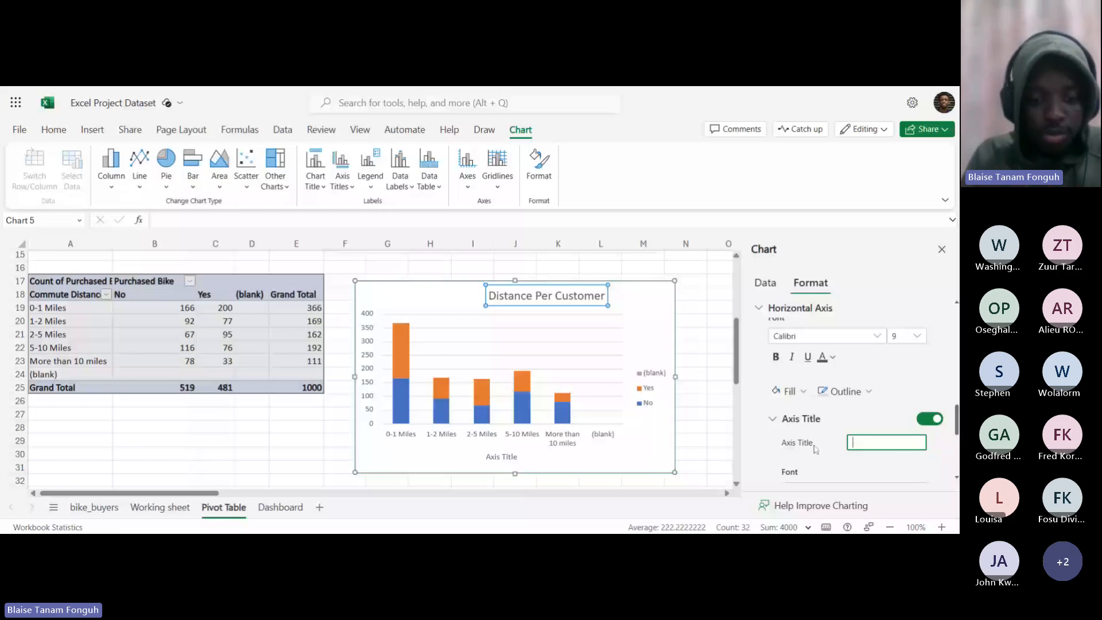
type("Cost o")
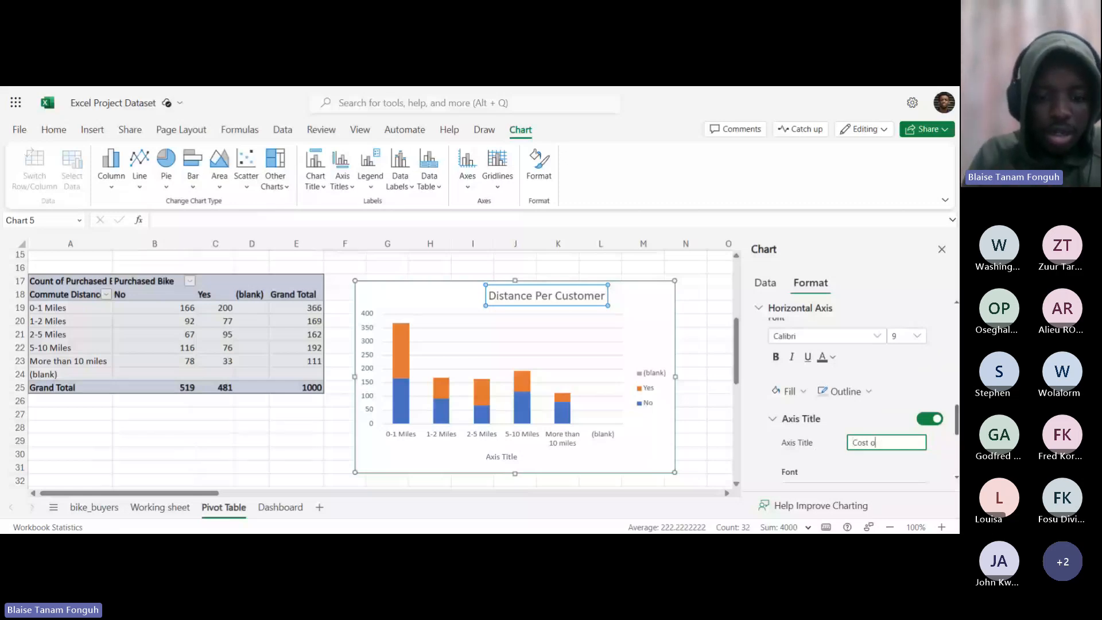
type("f pu")
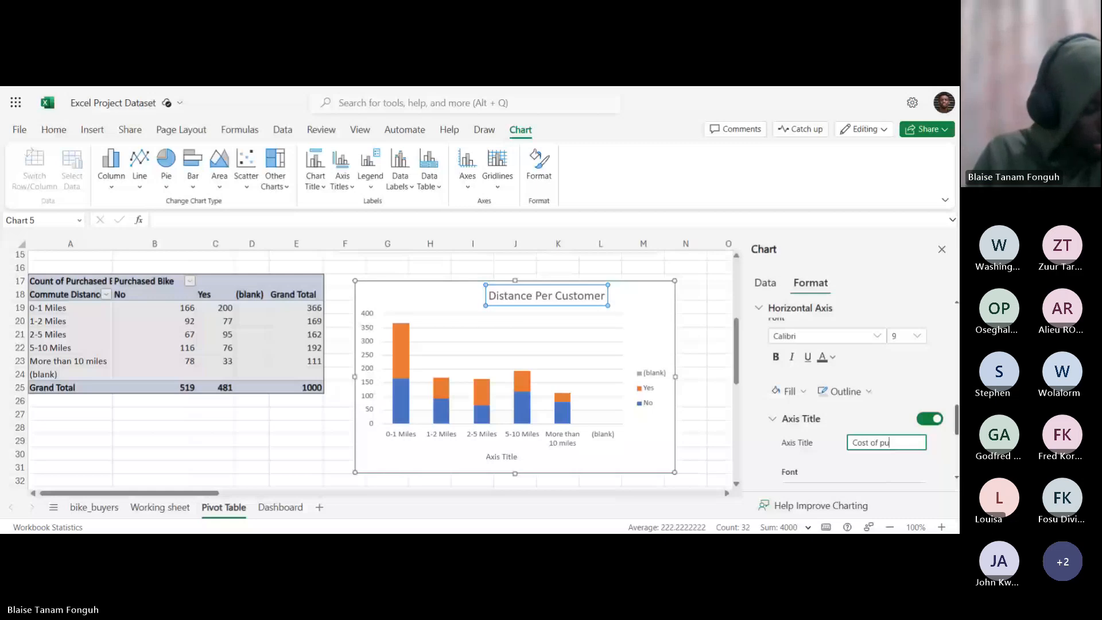
type("rchased b")
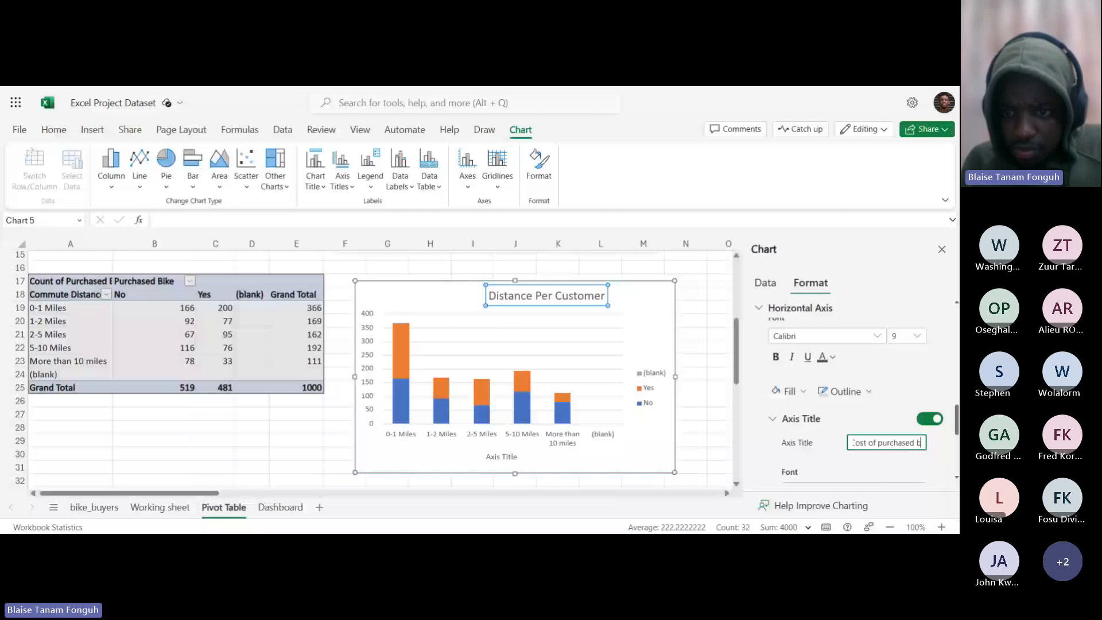
type("ike")
key("Return")
scroll(812, 425, "down", 3)
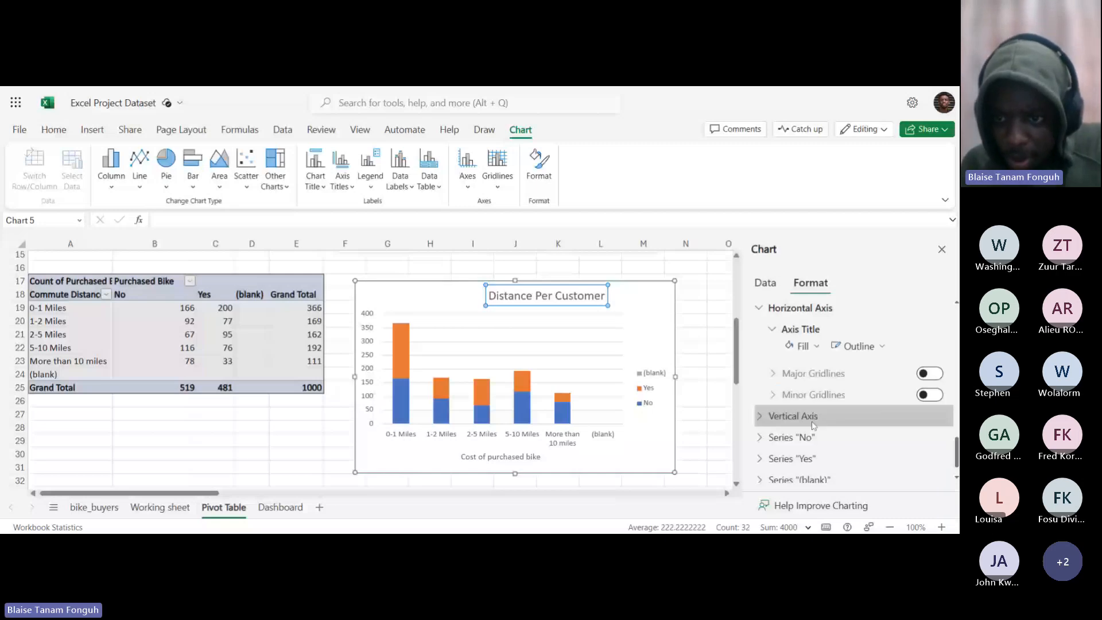
Turn on the vertical axis title of the Distance Per Customer chart and clear its placeholder text.
left_click(811, 422)
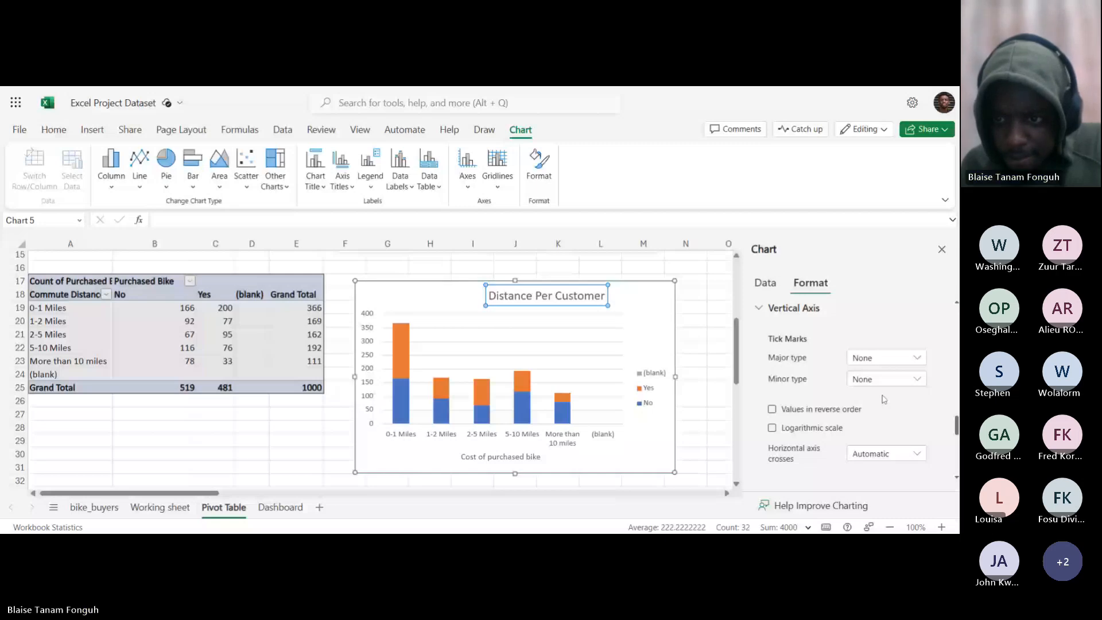
scroll(883, 399, "down", 4)
left_click(929, 374)
left_click_drag(889, 397, 846, 405)
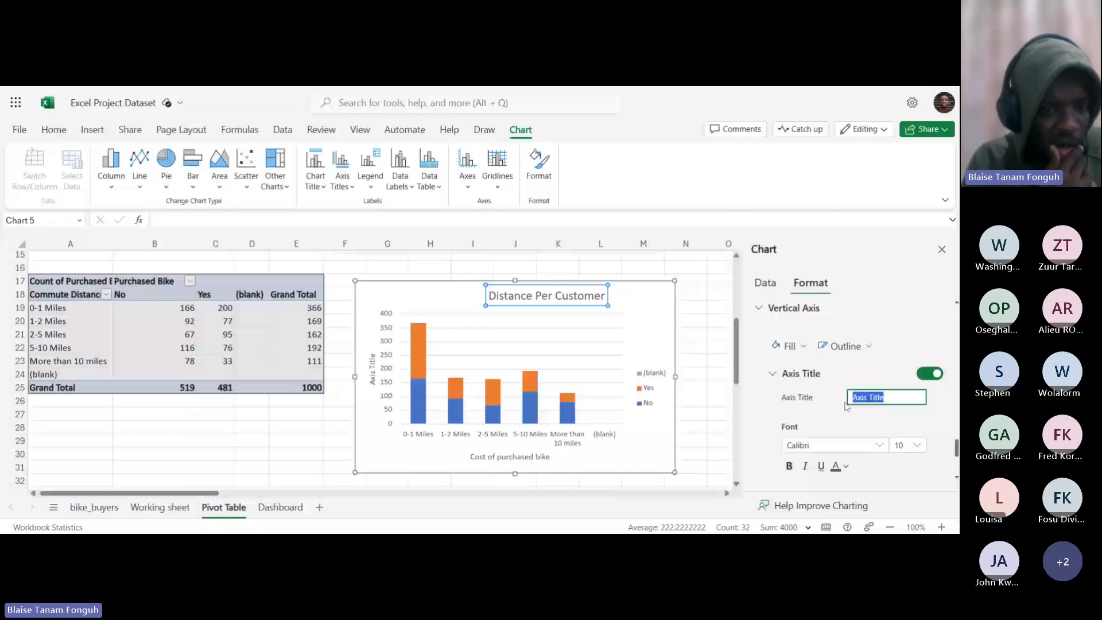
key("BackSpace")
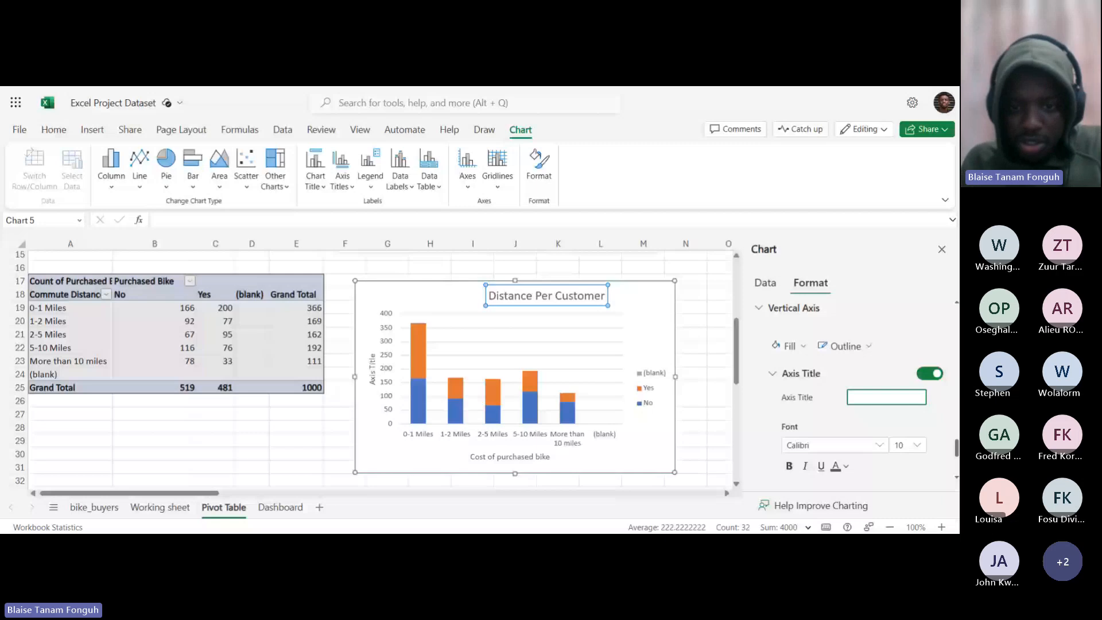
Change the horizontal axis title of the Distance Per Customer chart to "Commute Distance".
scroll(853, 363, "up", 3)
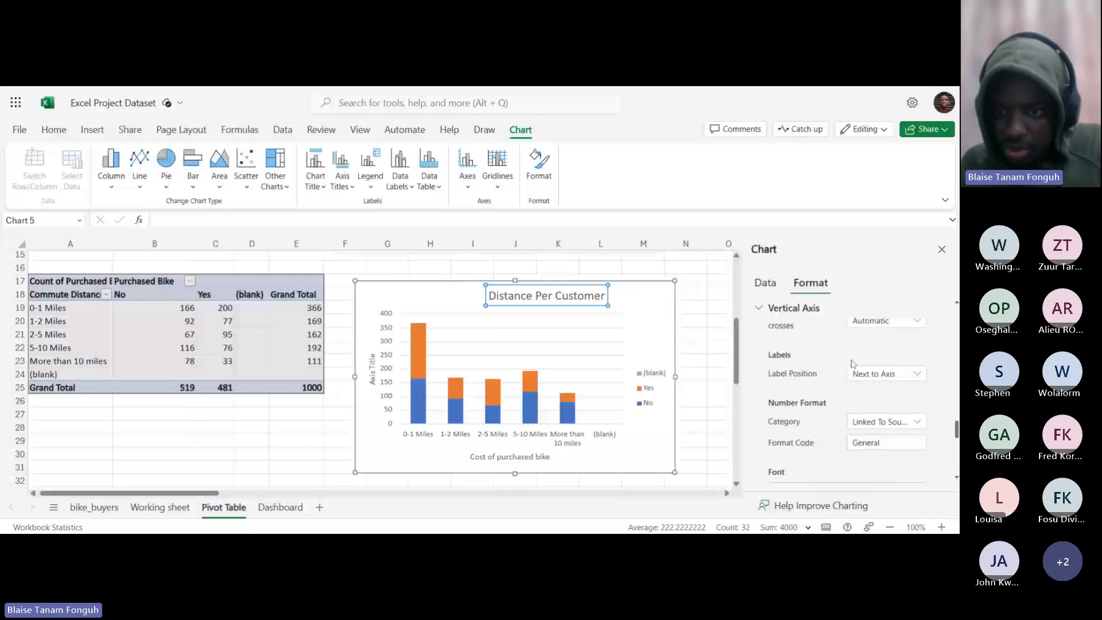
scroll(852, 364, "up", 3)
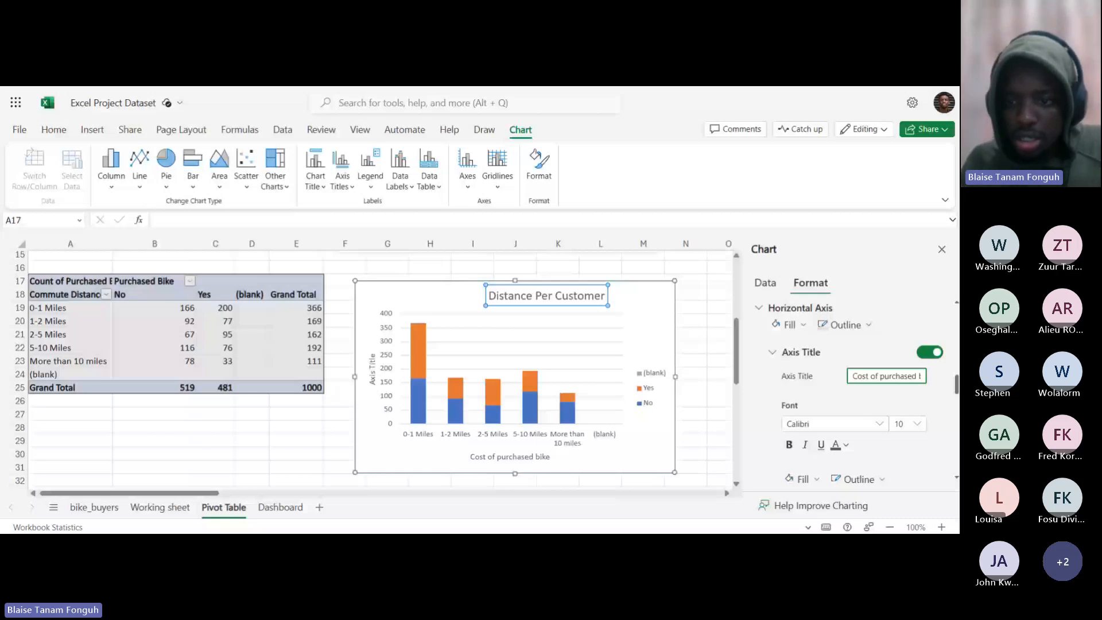
scroll(891, 378, "down", 2)
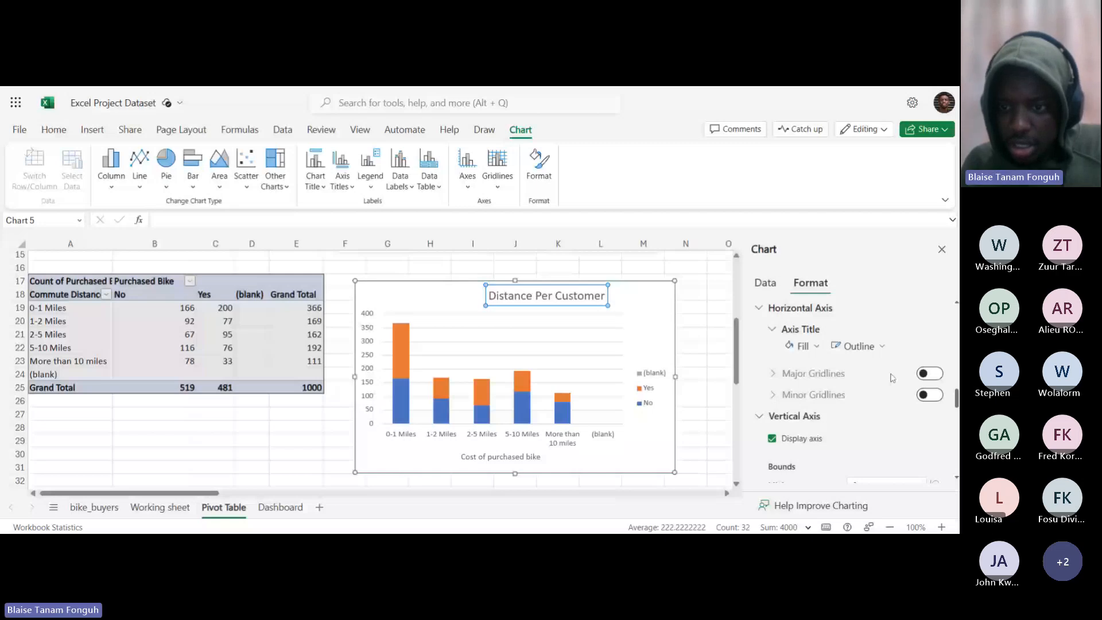
scroll(889, 373, "down", 3)
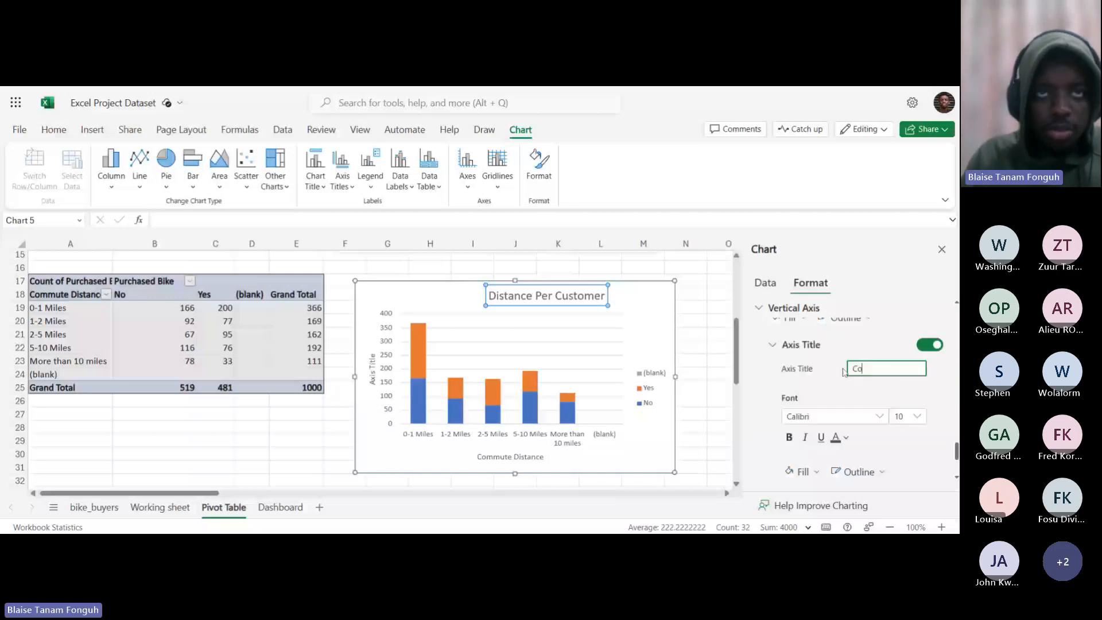
Set the vertical axis title of the Distance Per Customer chart to "Cost of Purchased bike".
type("st of Pu")
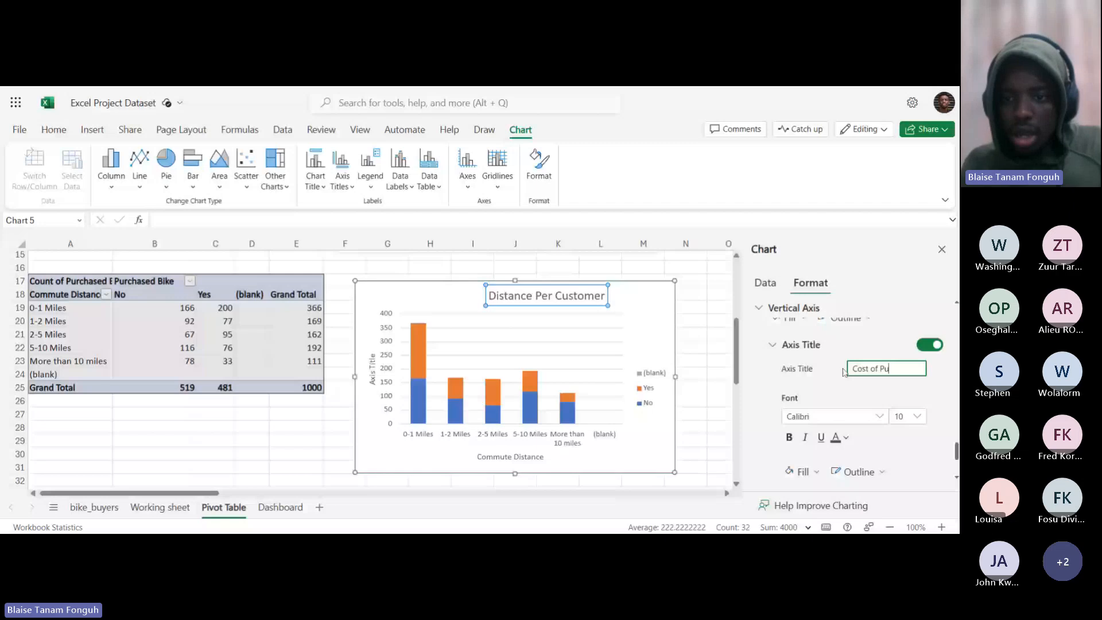
type("rchase")
left_click(775, 350)
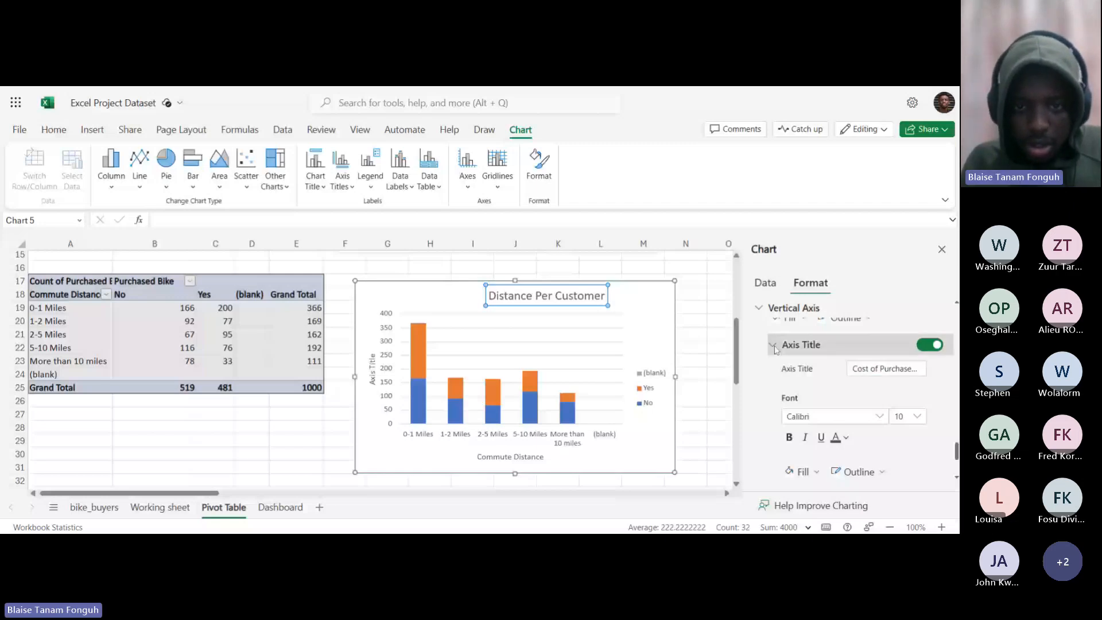
left_click(774, 347)
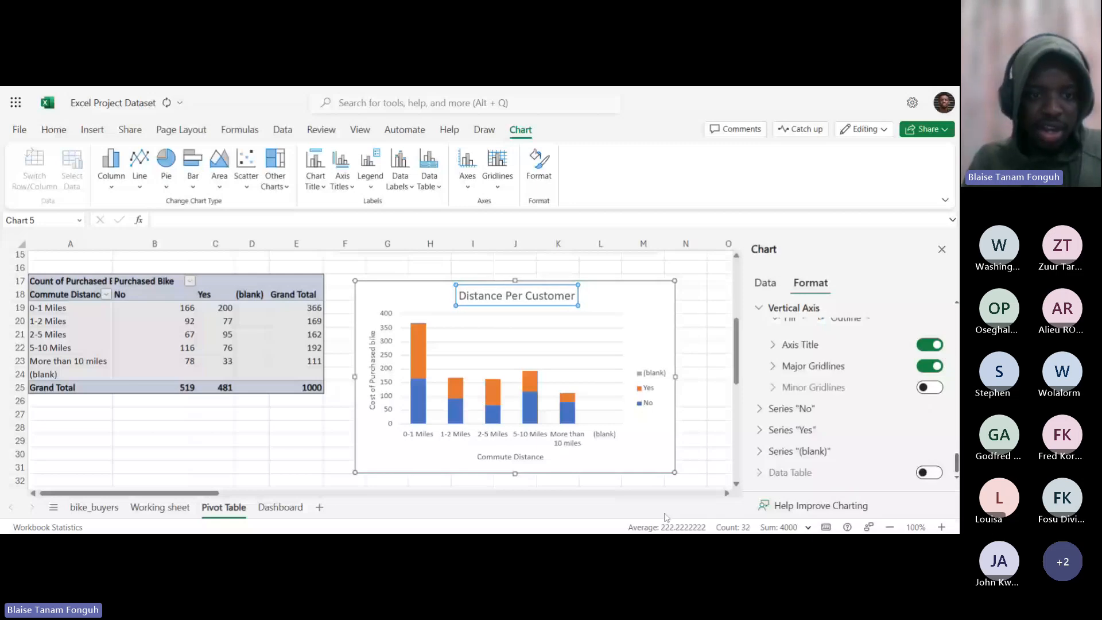
left_click(642, 481)
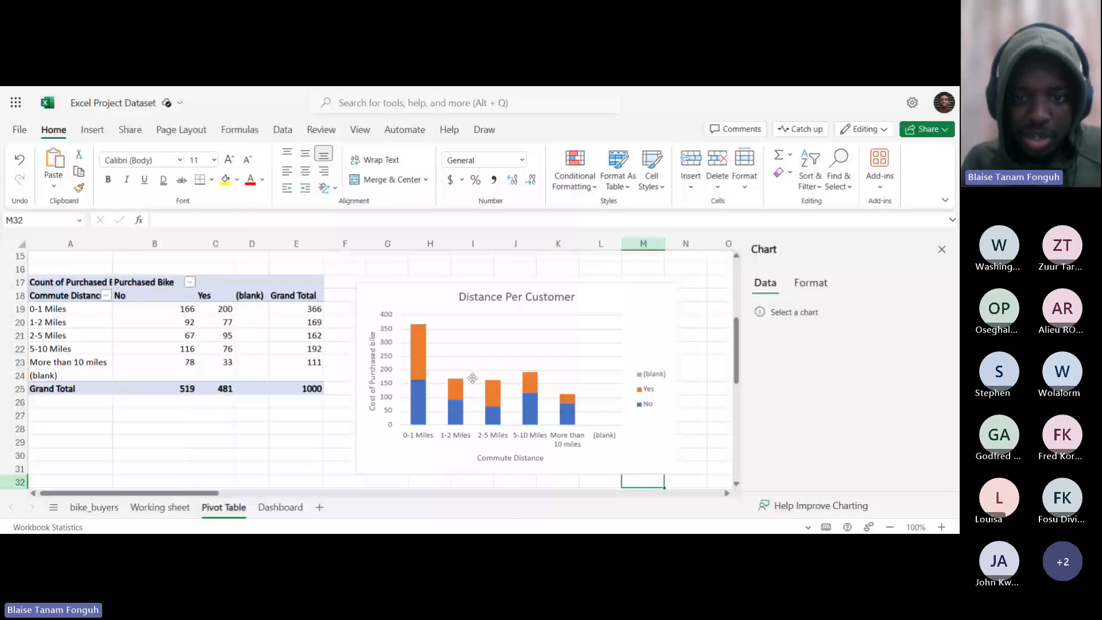
Insert a new pivot table from source bike_buyers!A1:N1027 on the existing Pivot Table sheet at A34, below the Distance Per Customer chart.
scroll(472, 378, "down", 1)
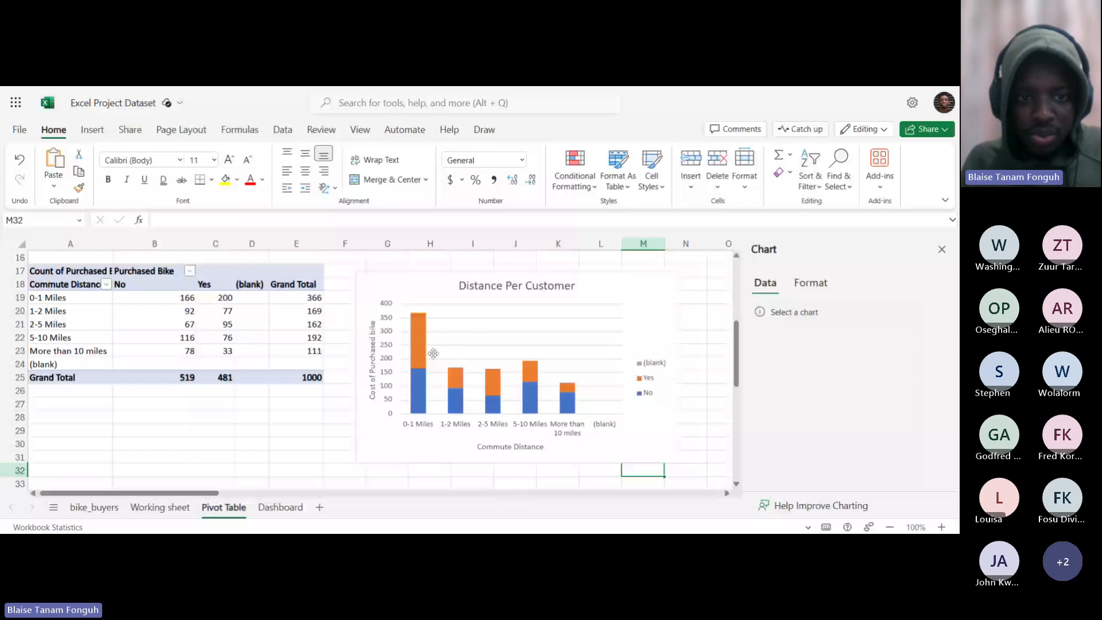
scroll(433, 353, "down", 4)
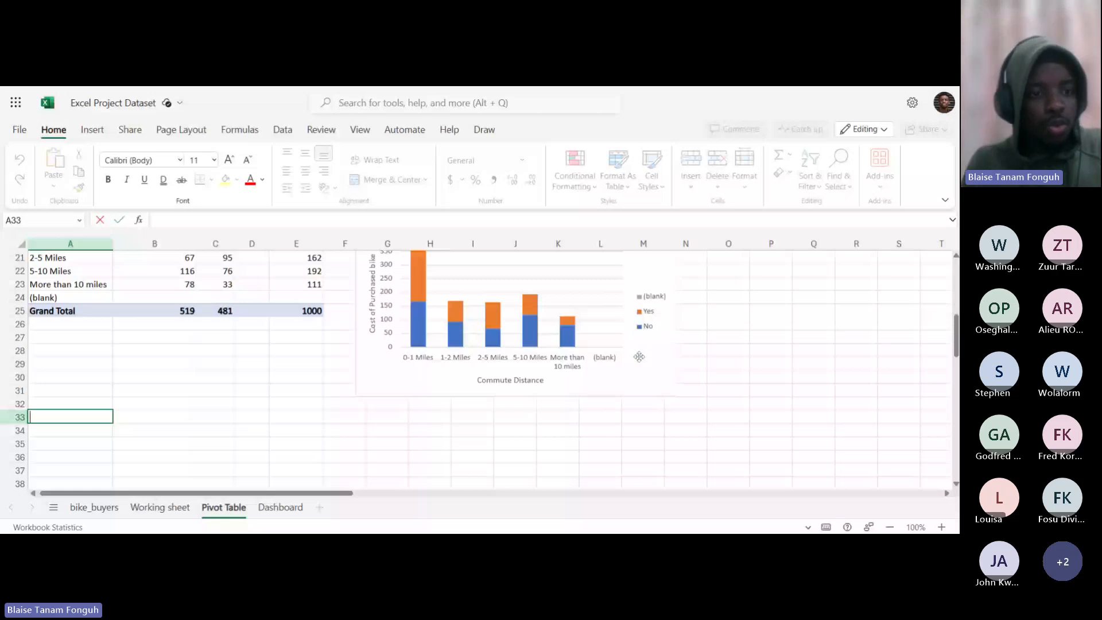
scroll(160, 391, "down", 2)
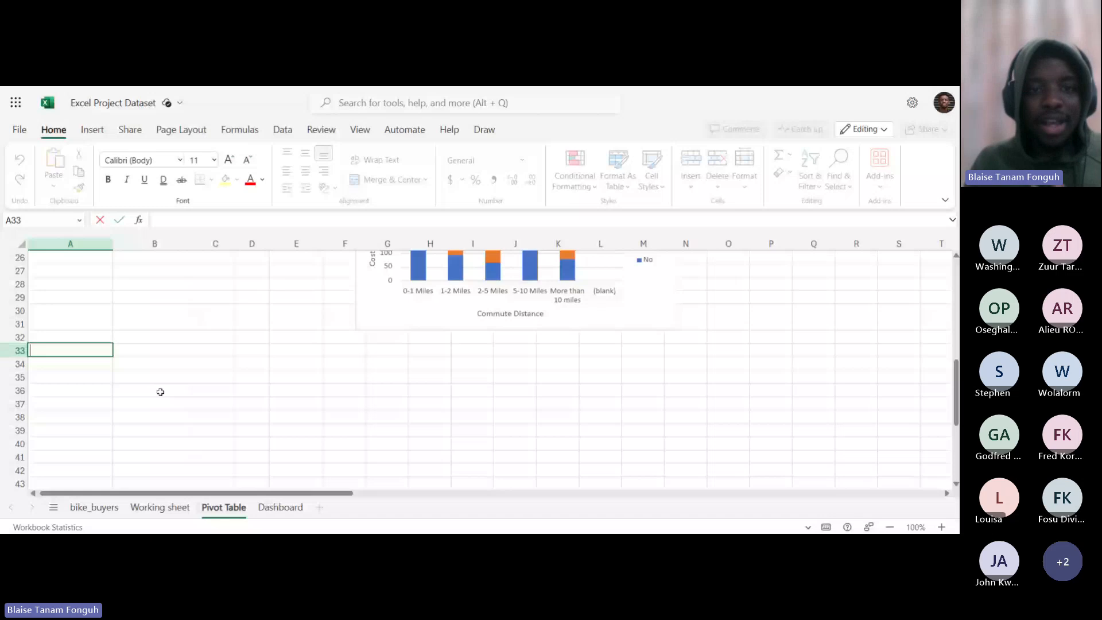
scroll(160, 392, "up", 2)
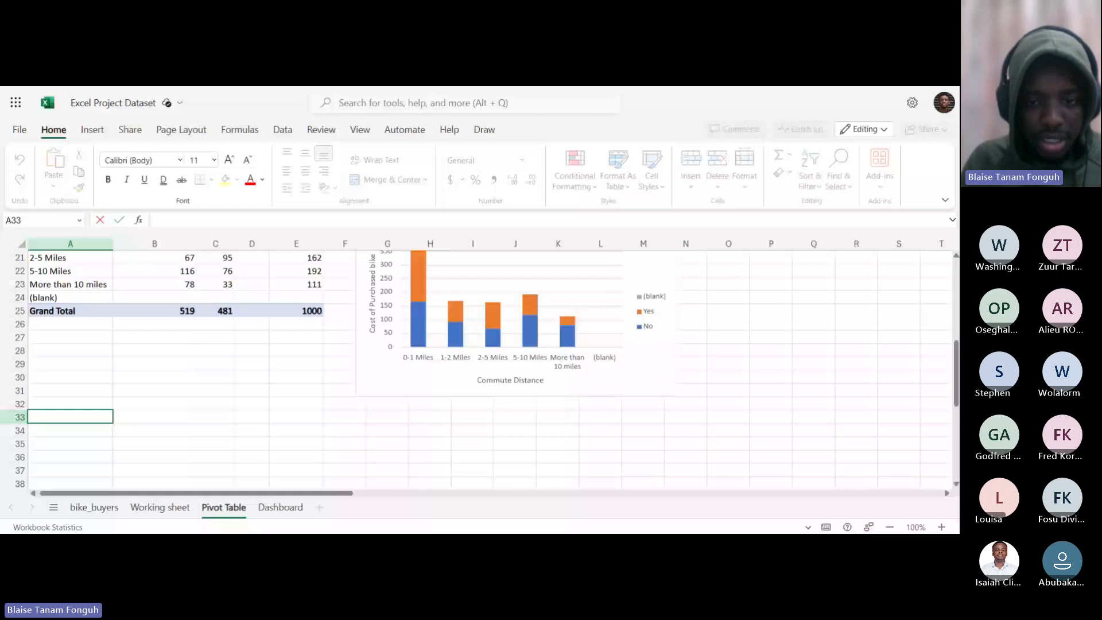
left_click(90, 129)
left_click(76, 401)
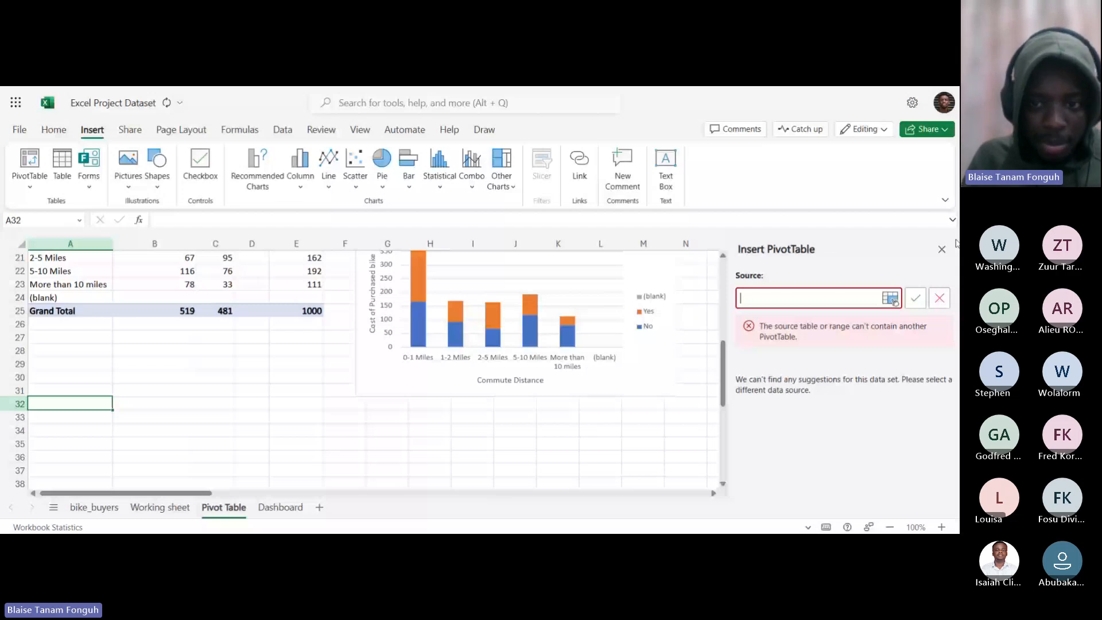
left_click(94, 507)
left_click(57, 257)
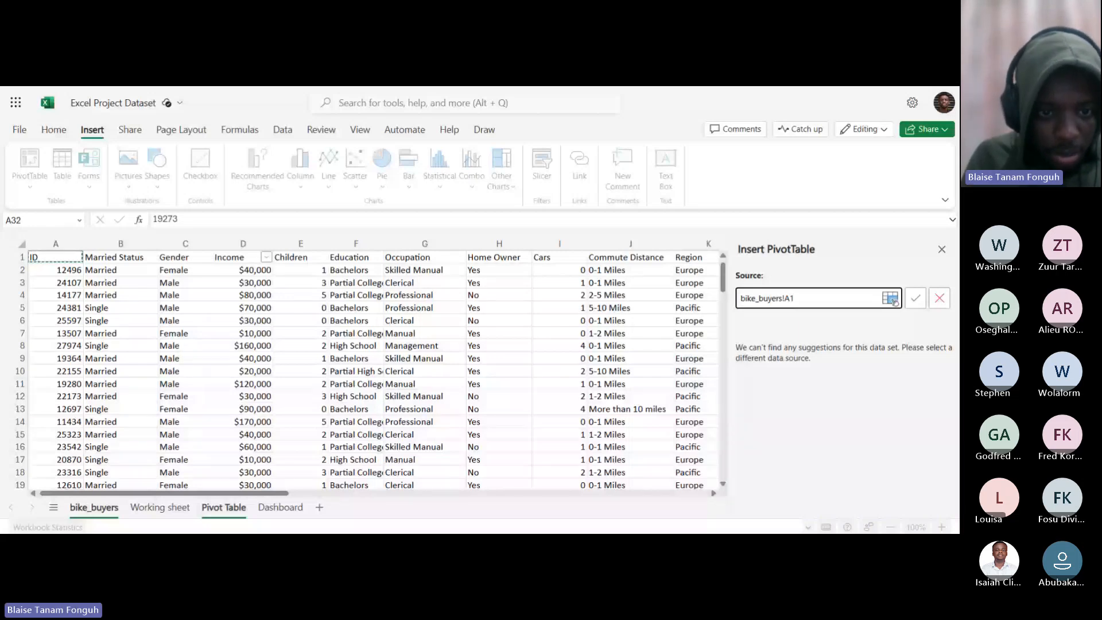
key("ctrl+a")
scroll(542, 335, "down", 20)
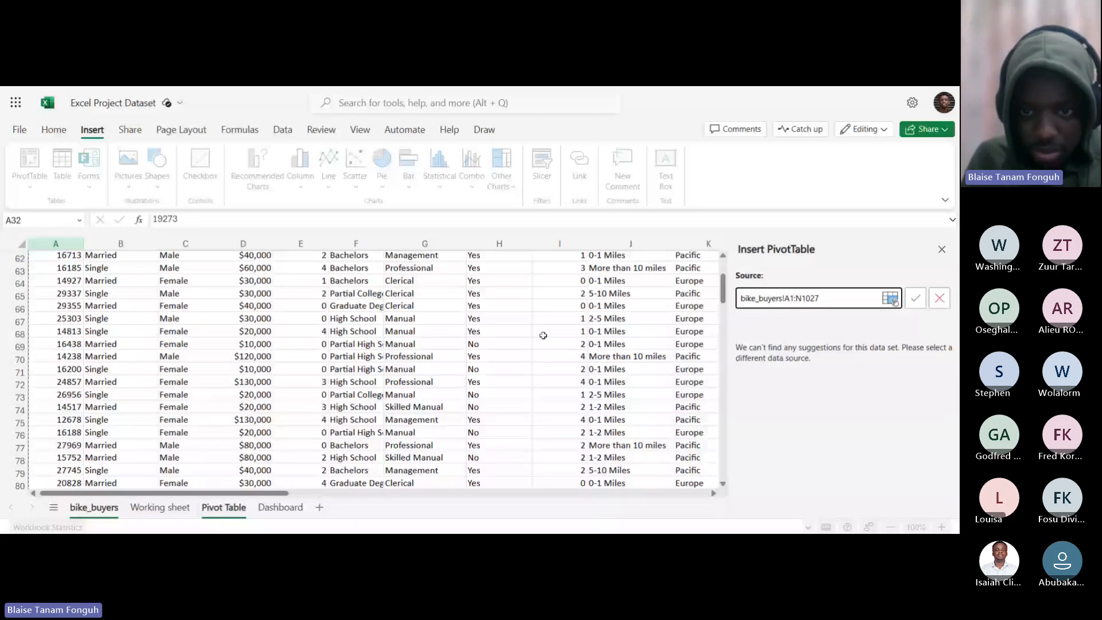
scroll(650, 352, "up", 18)
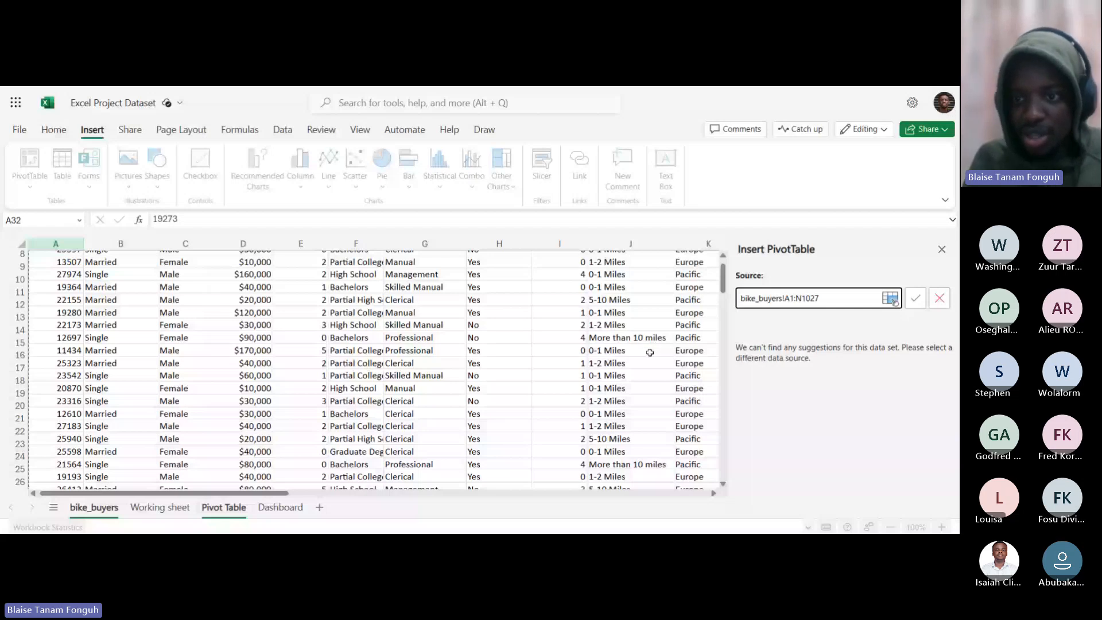
scroll(650, 352, "up", 3)
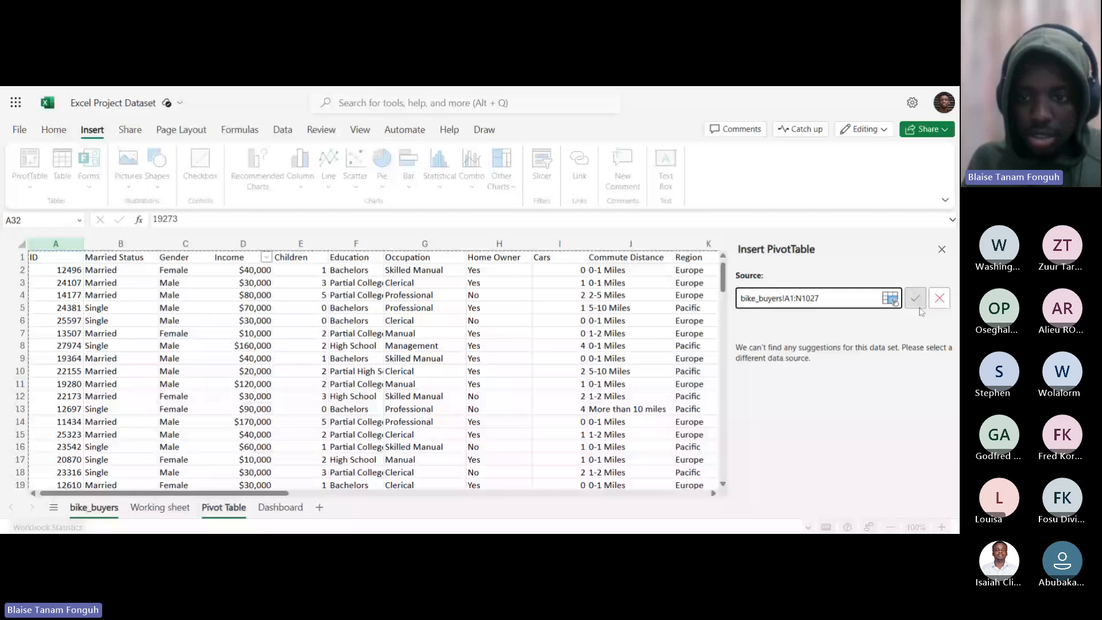
left_click(916, 298)
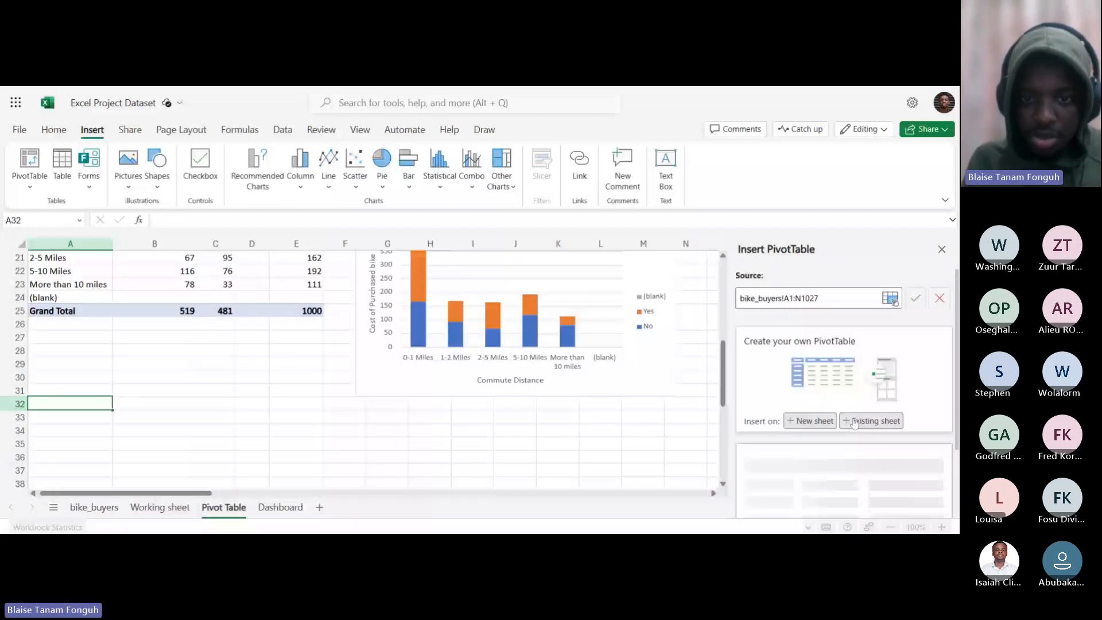
left_click(855, 423)
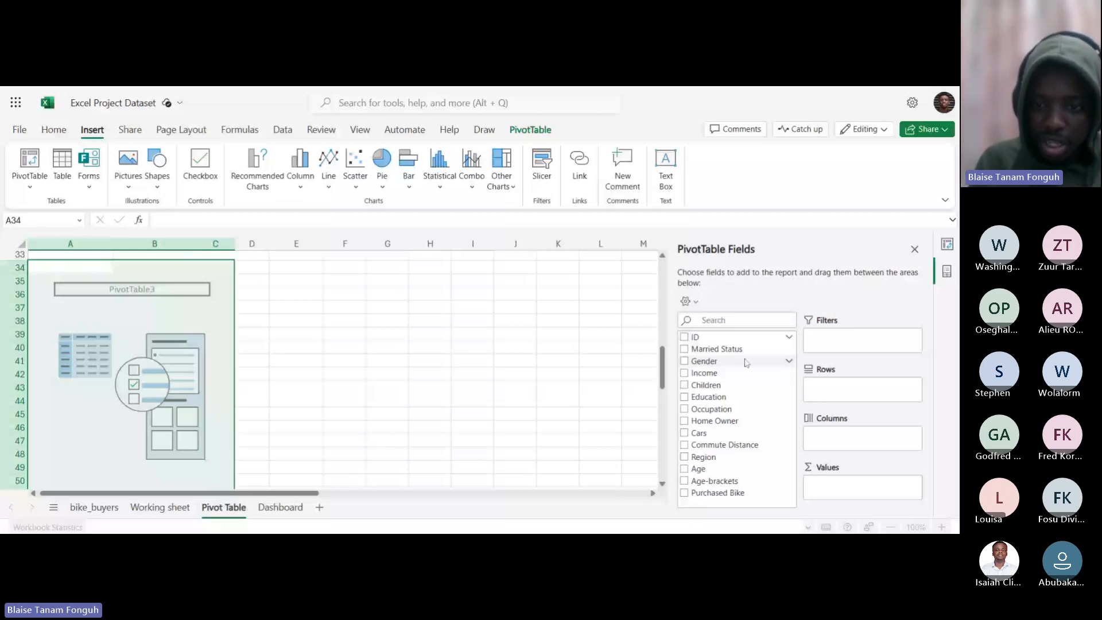
Build the new pivot table with Age-brackets in rows, Purchased Bike in columns and Count of Purchased Bike as values.
left_click(690, 481)
left_click(686, 493)
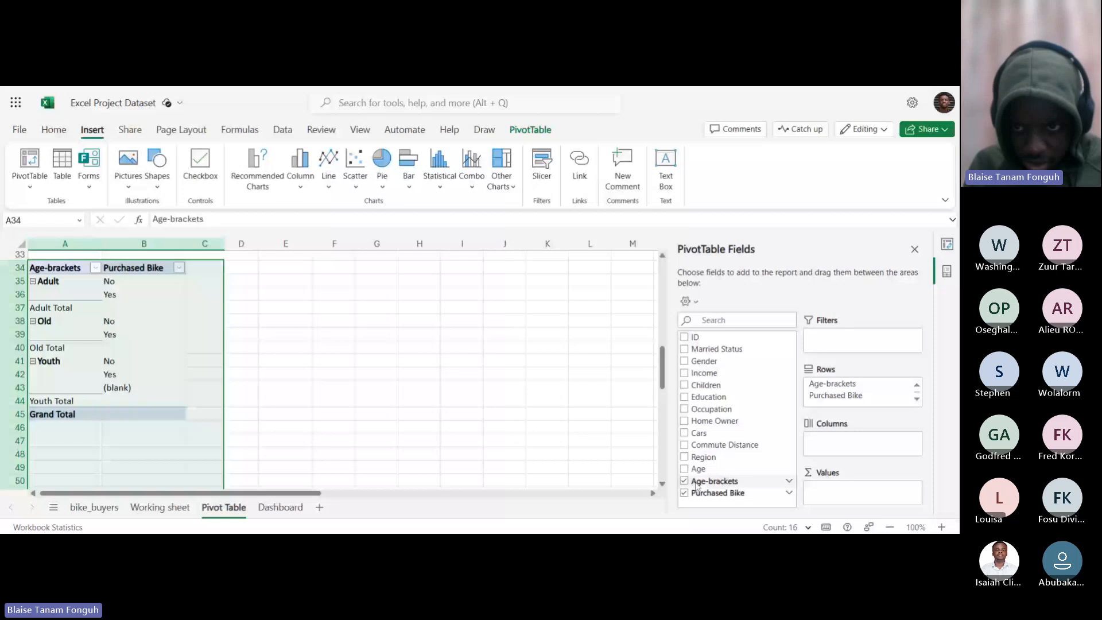
left_click_drag(705, 493, 855, 493)
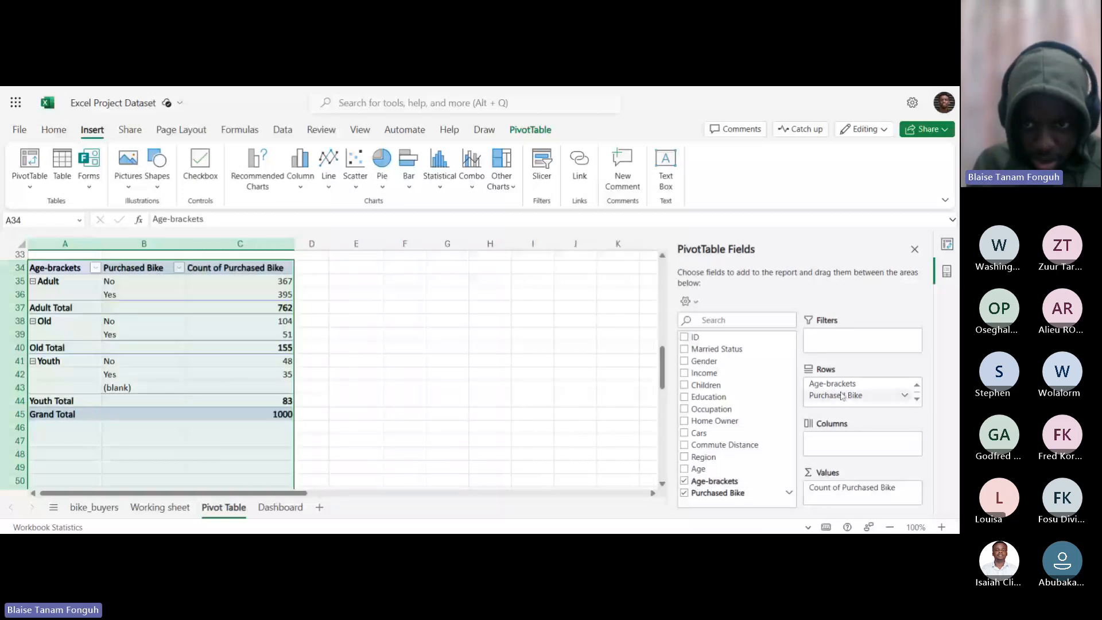
left_click_drag(841, 396, 842, 446)
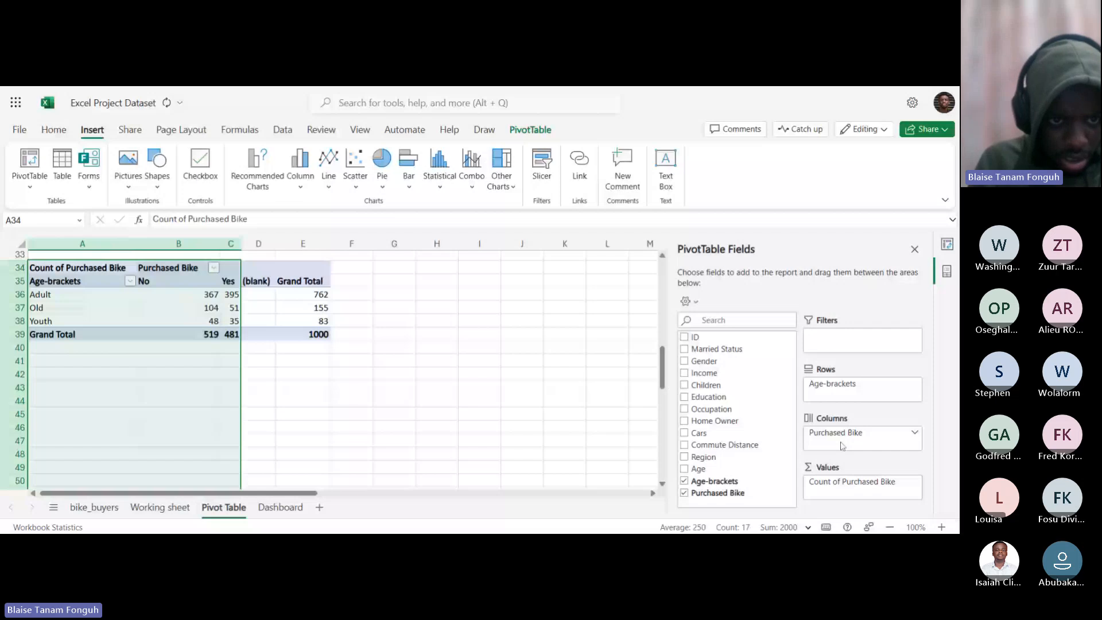
left_click(351, 386)
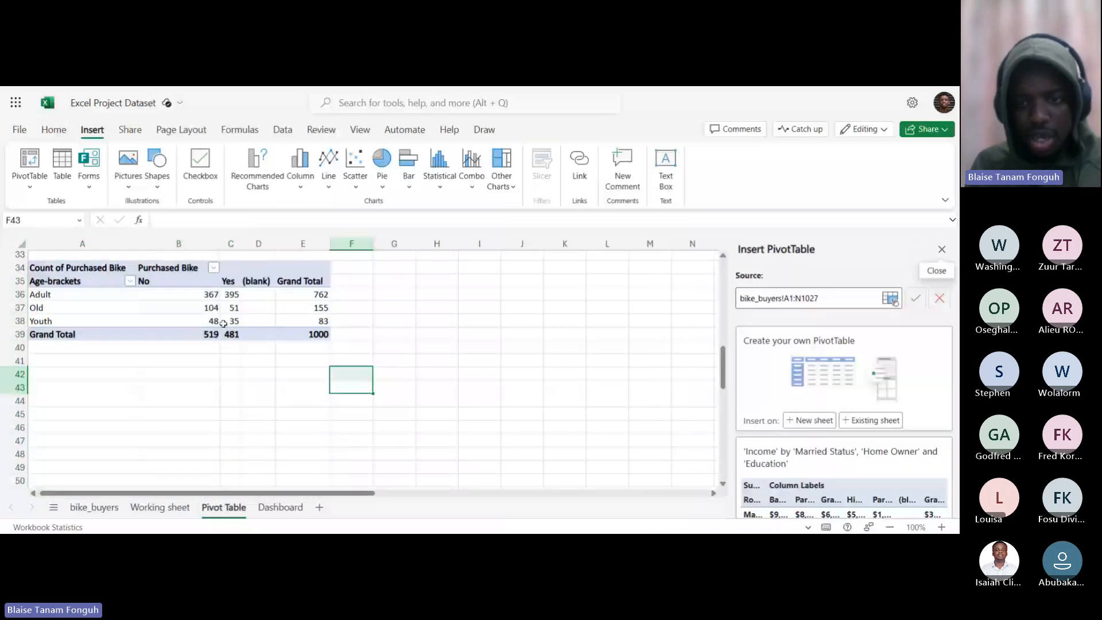
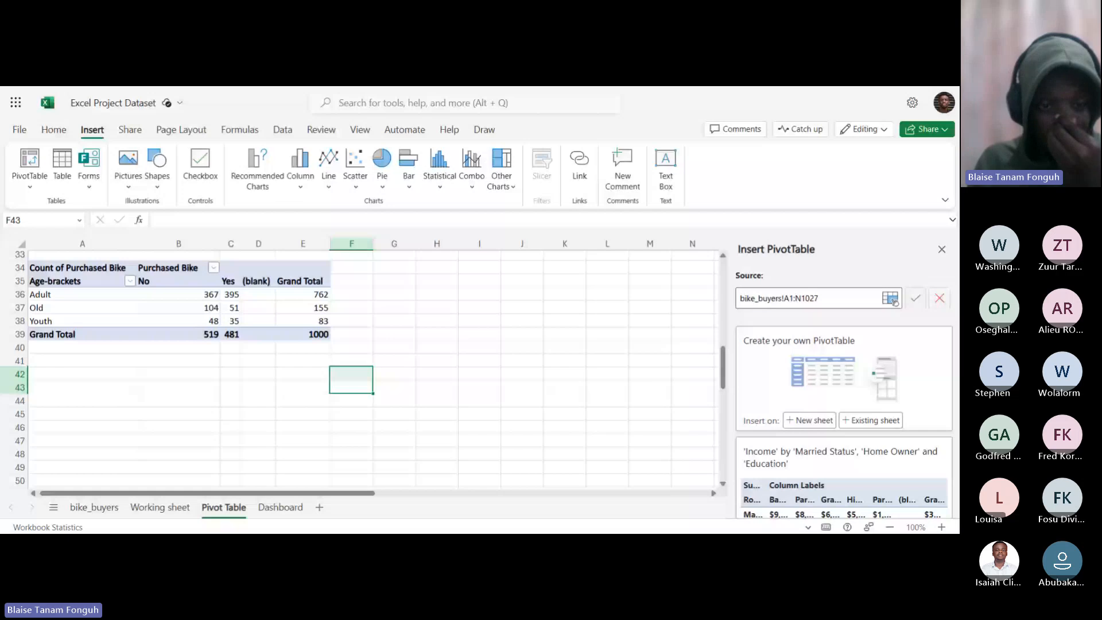
Examine the No and Yes purchase counts for the Adult, Old and Youth age brackets in the new pivot table.
scroll(166, 357, "up", 2)
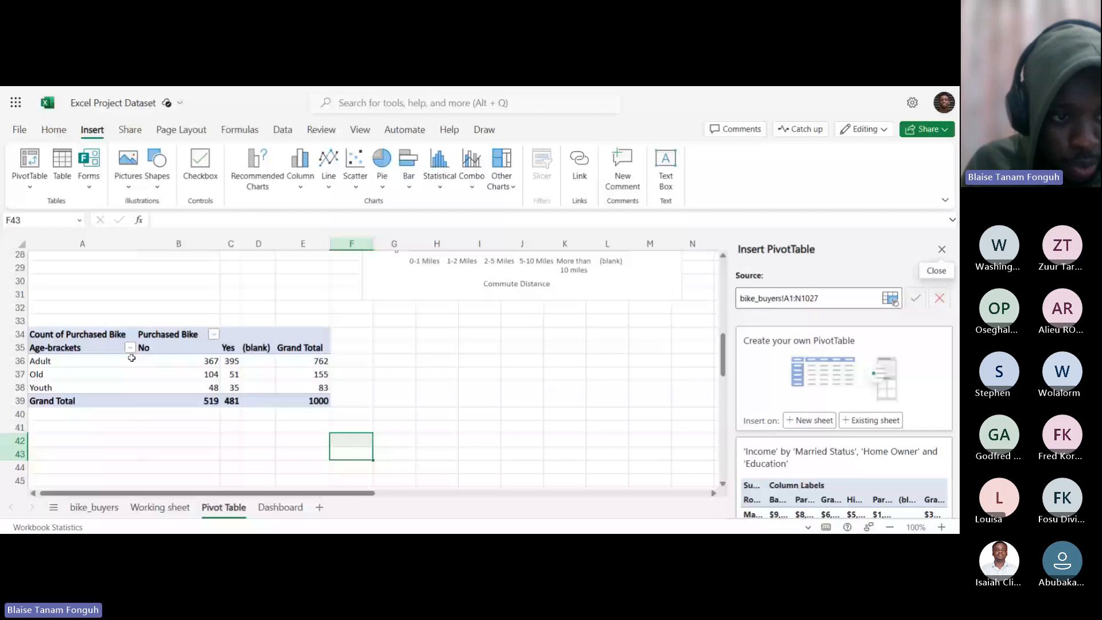
left_click(139, 350)
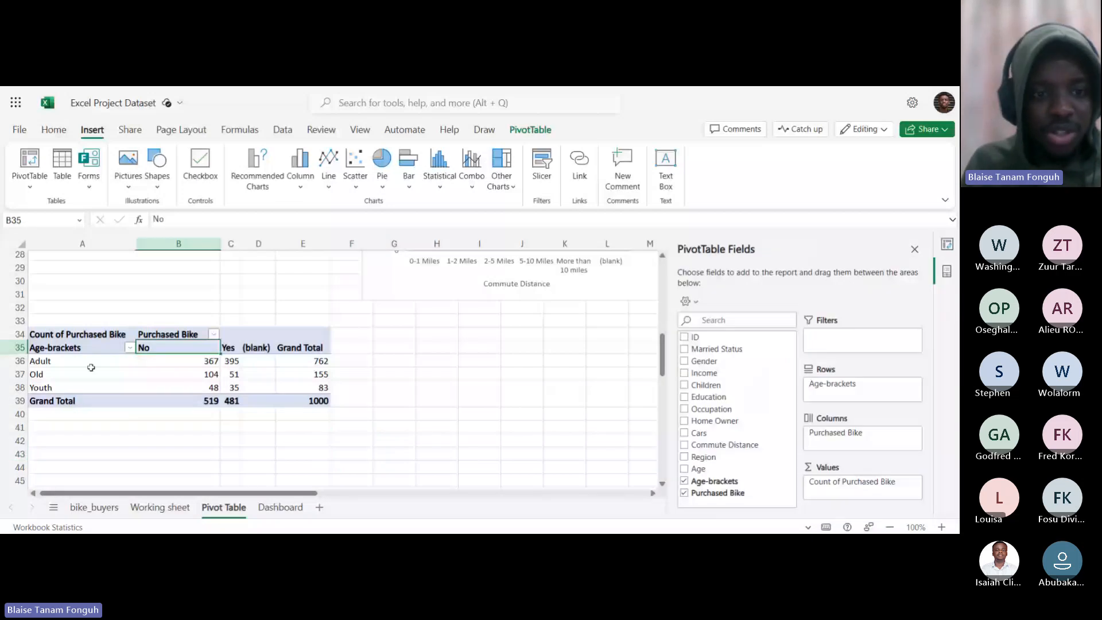
left_click(231, 362)
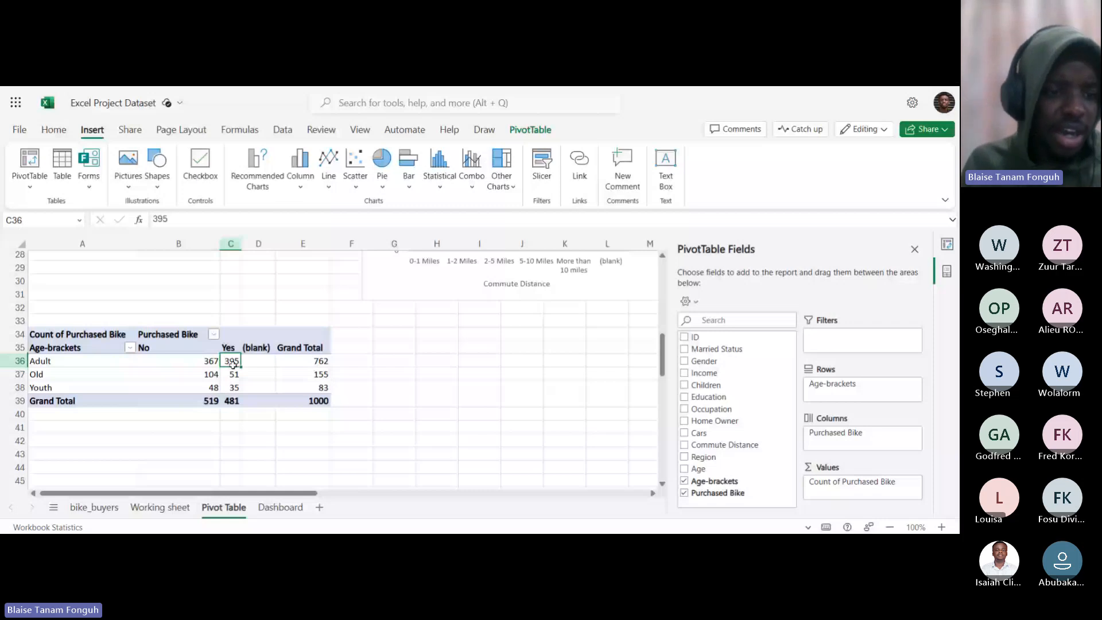
key("Down")
key("Left")
key("Left")
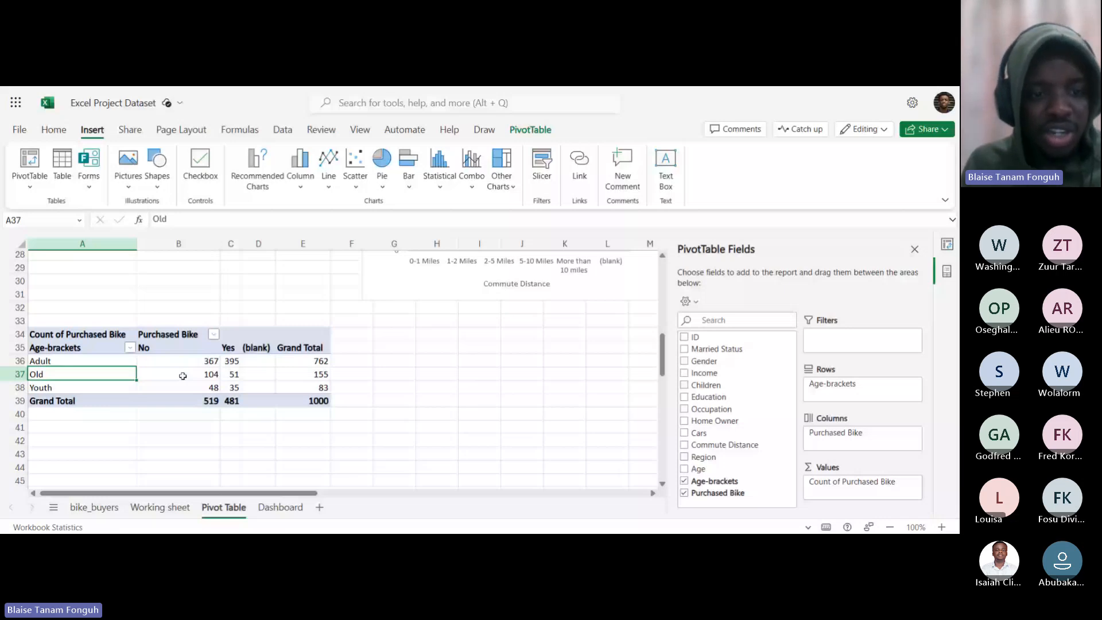
left_click(183, 375)
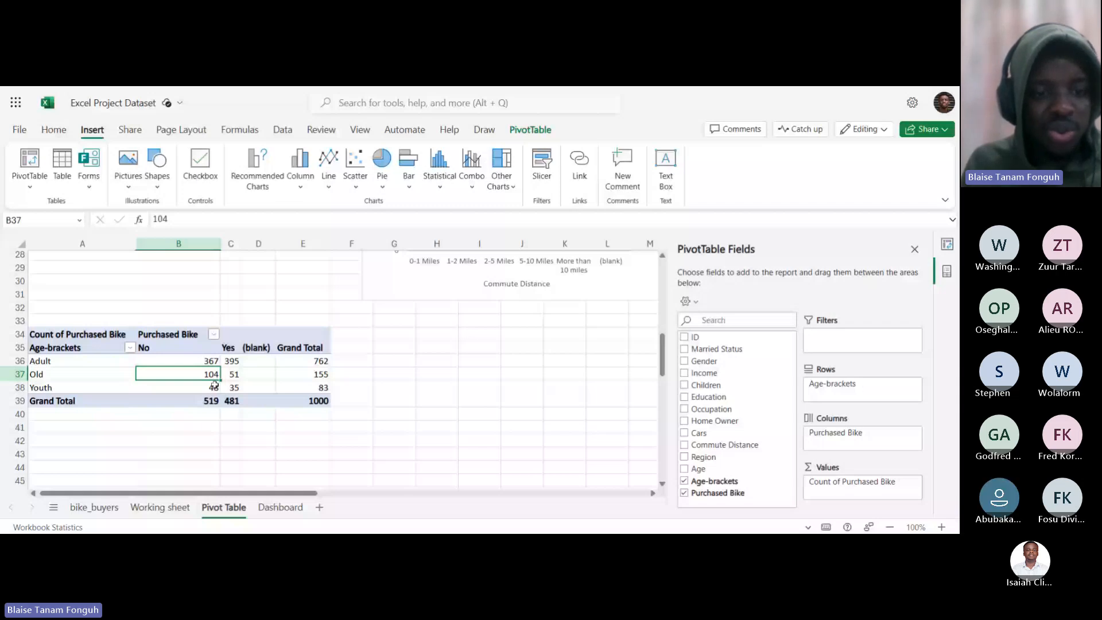
left_click(234, 376)
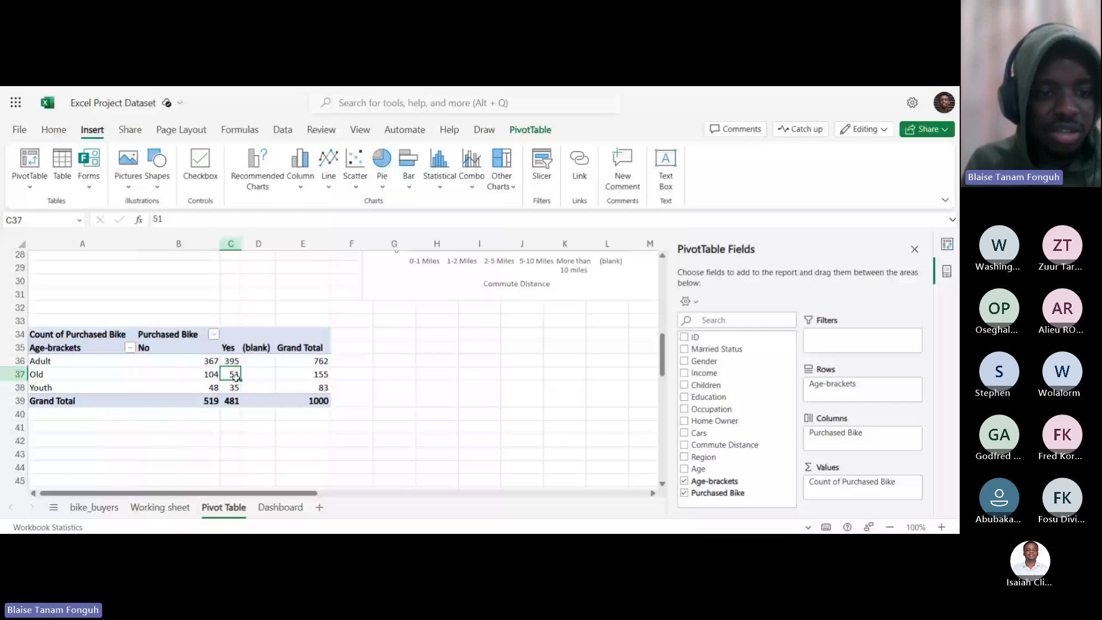
left_click(91, 389)
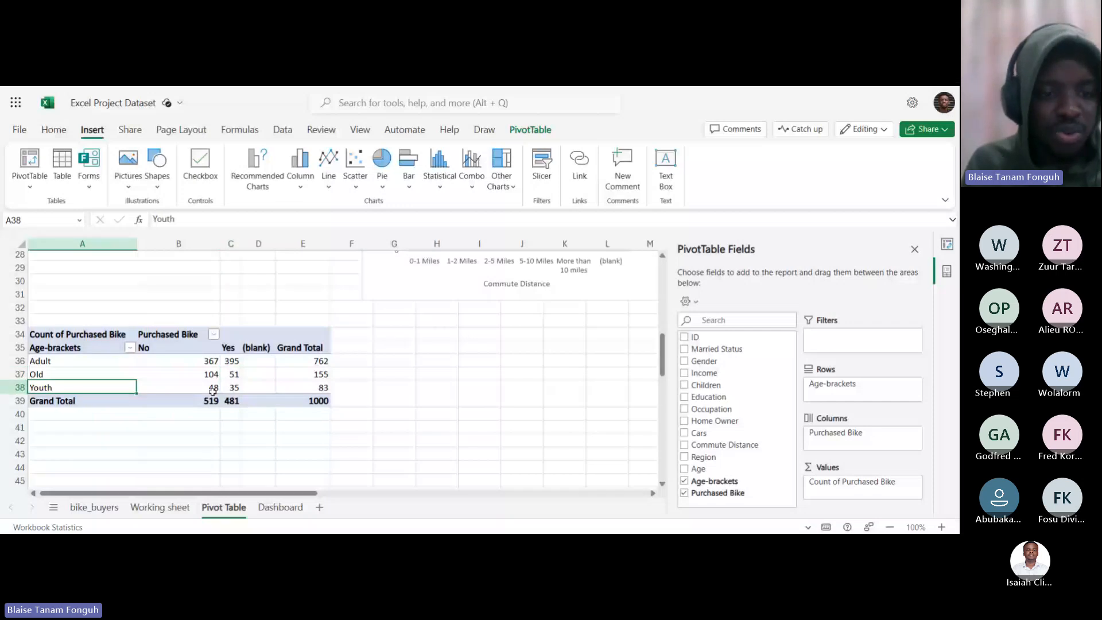
left_click(212, 390)
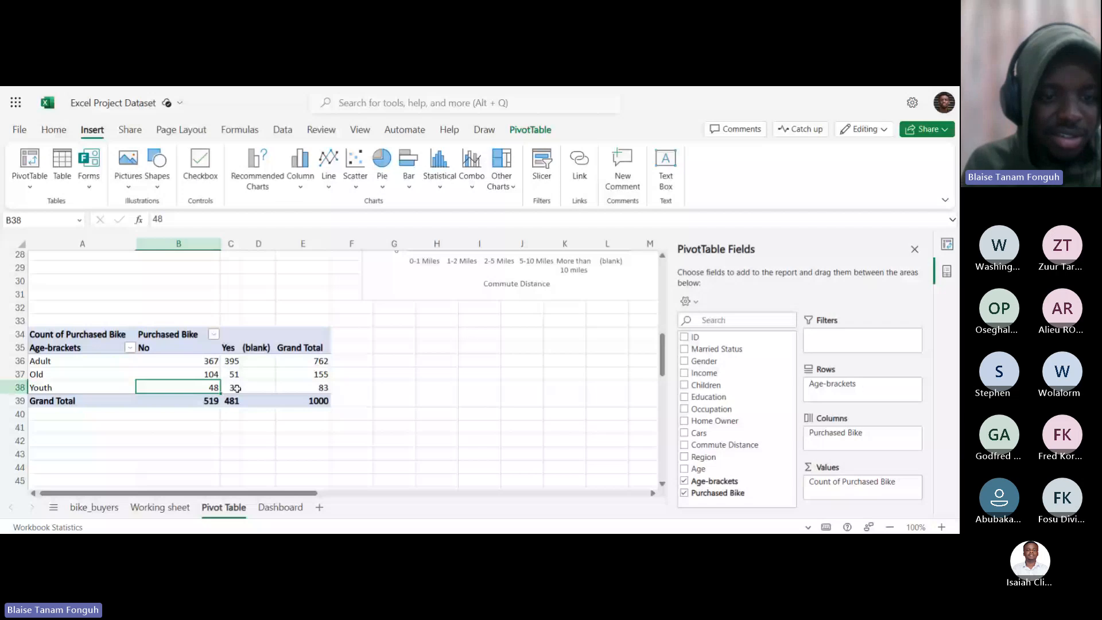
Compare the Youth row's No and Yes purchase counts with the other age brackets in the pivot table.
left_click(236, 388)
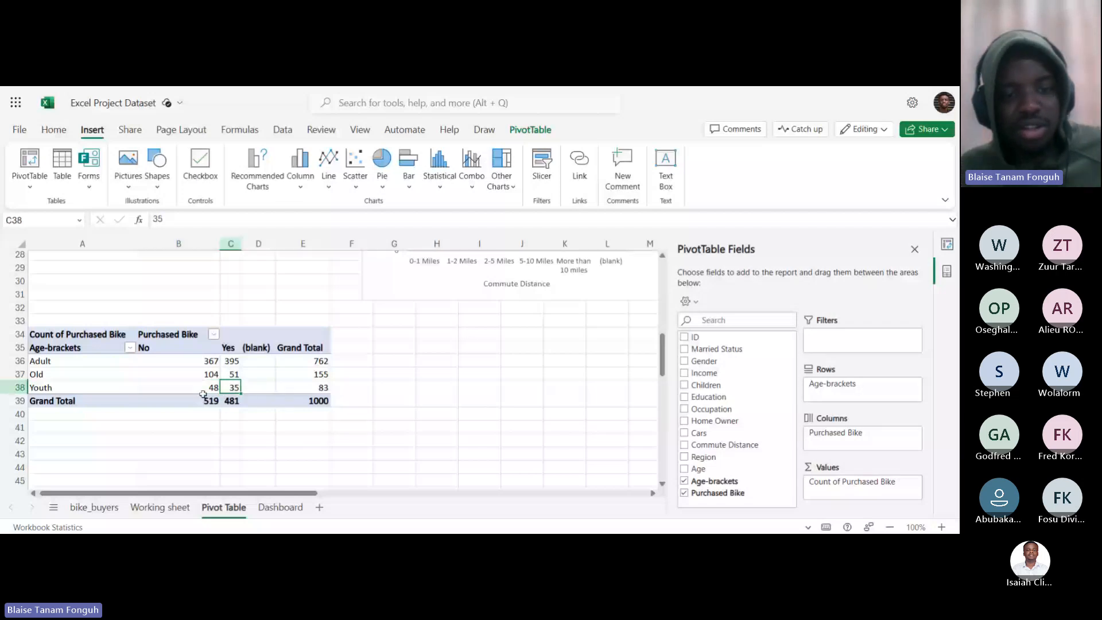
left_click(207, 392)
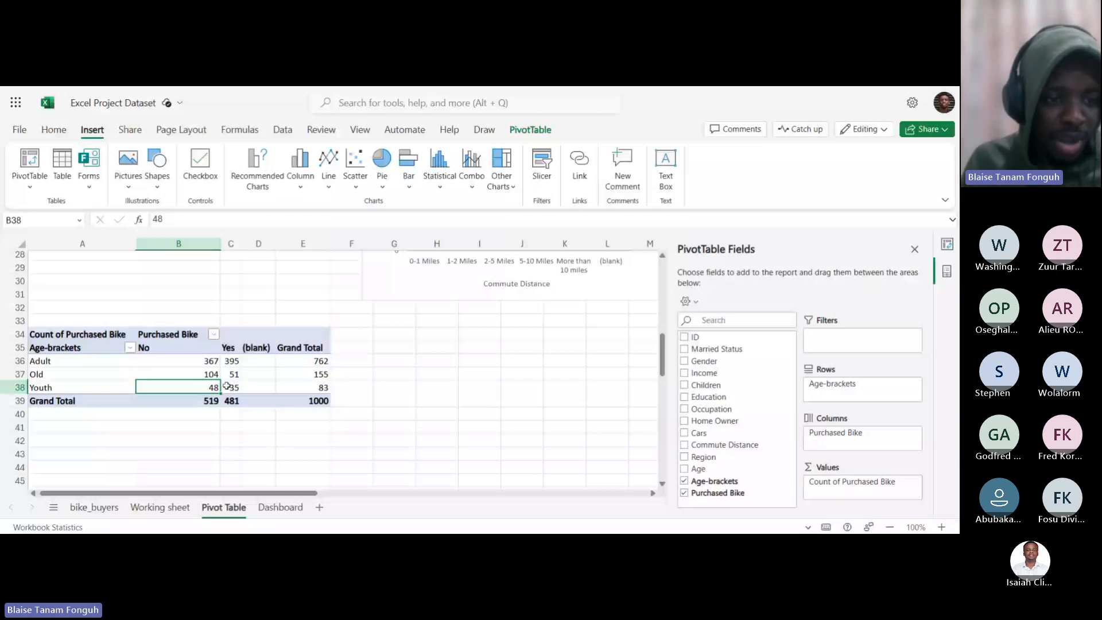
left_click(63, 362)
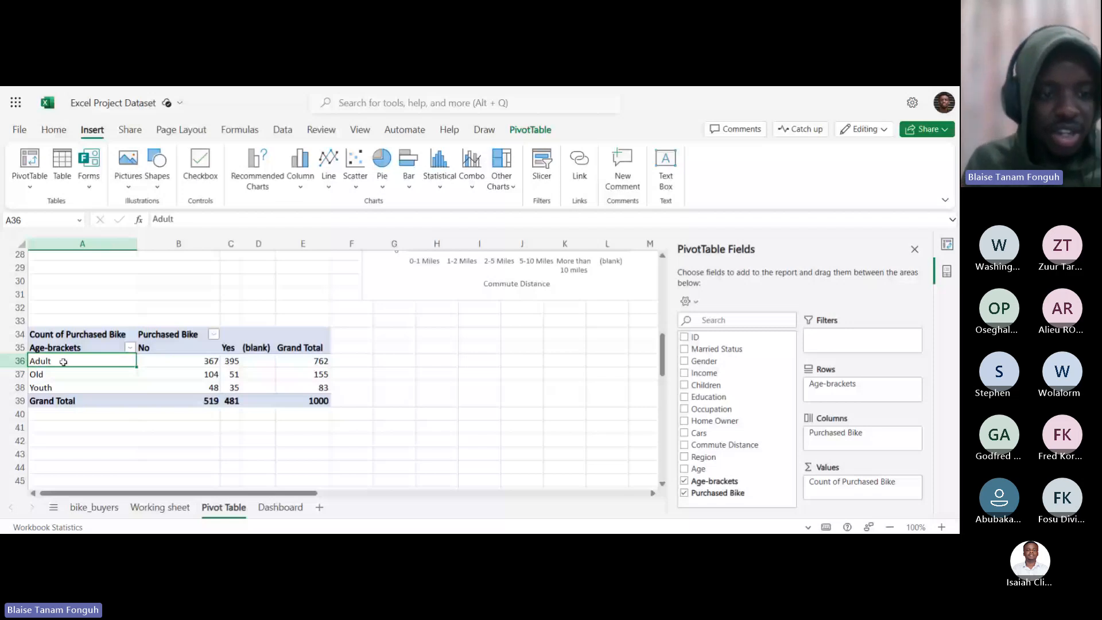
key("Down")
key("Down")
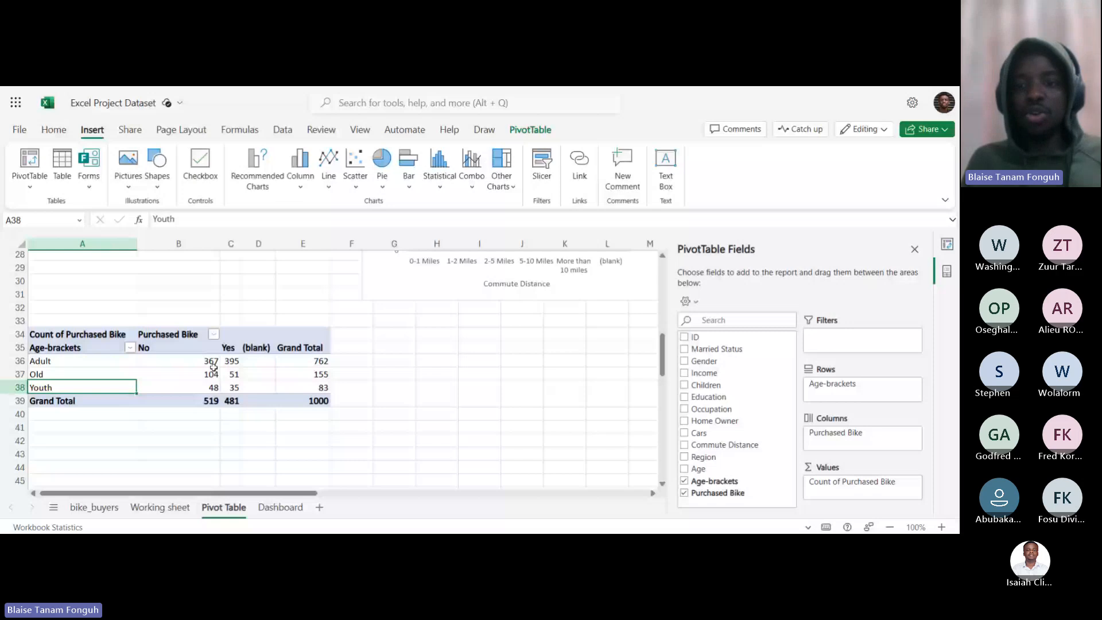
key("Right")
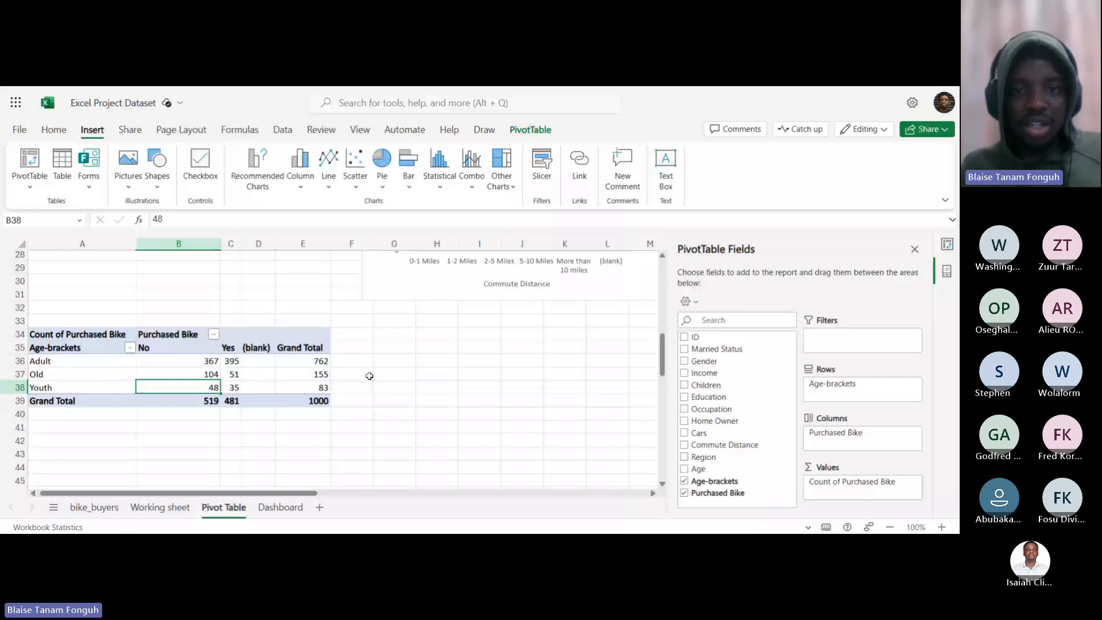
Insert a 2-D pie chart from the entire Age-brackets pivot table.
scroll(369, 376, "up", 9)
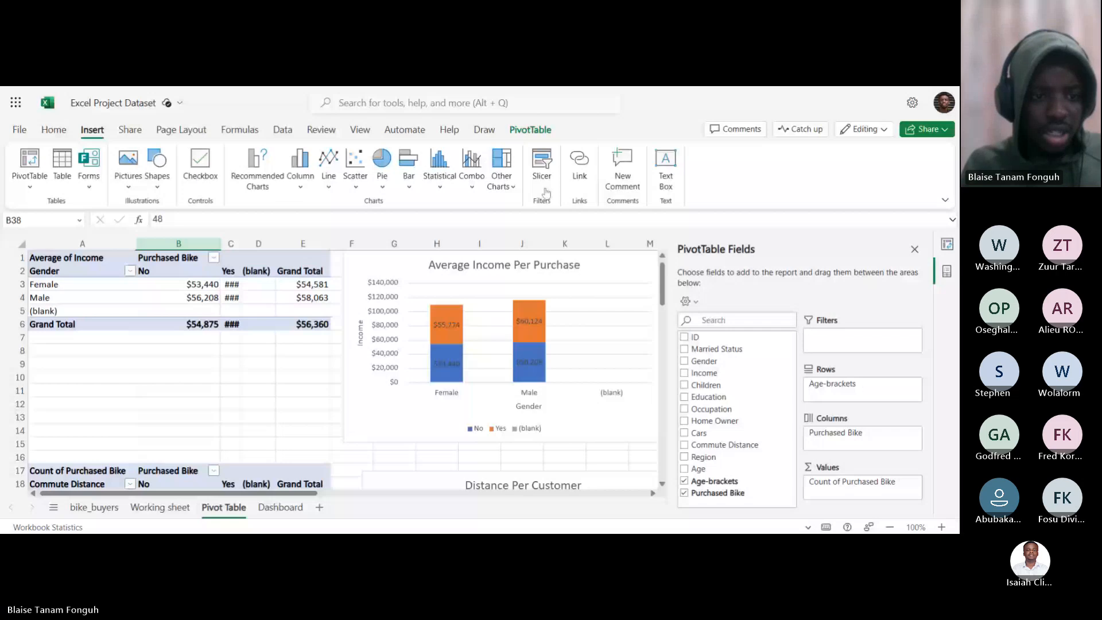
scroll(172, 367, "down", 8)
left_click_drag(101, 364, 102, 378)
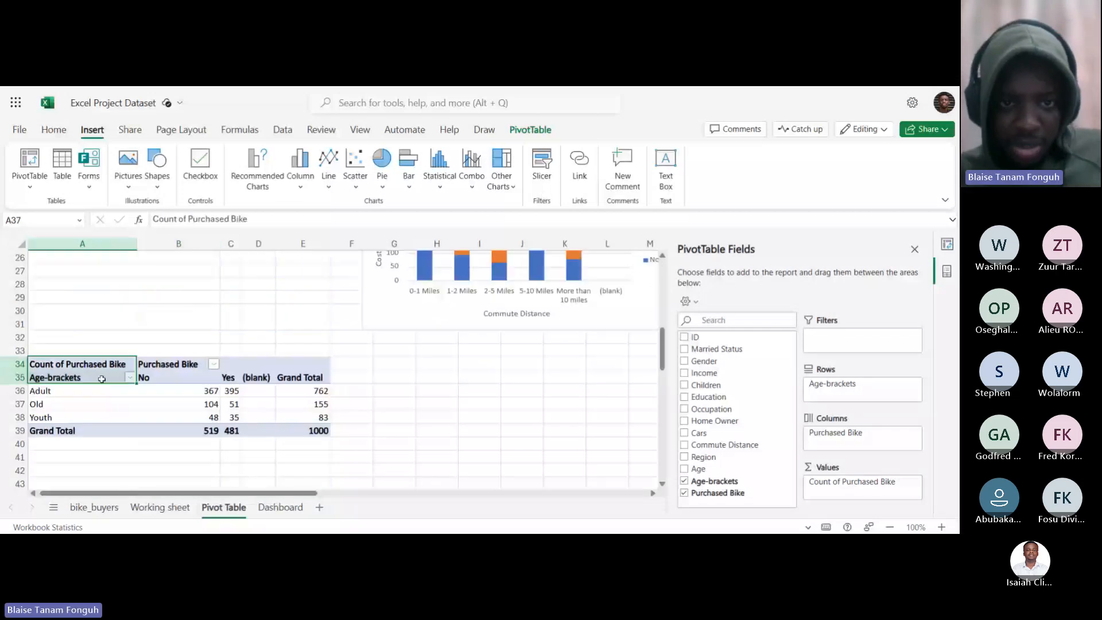
key("ctrl+a")
left_click(382, 167)
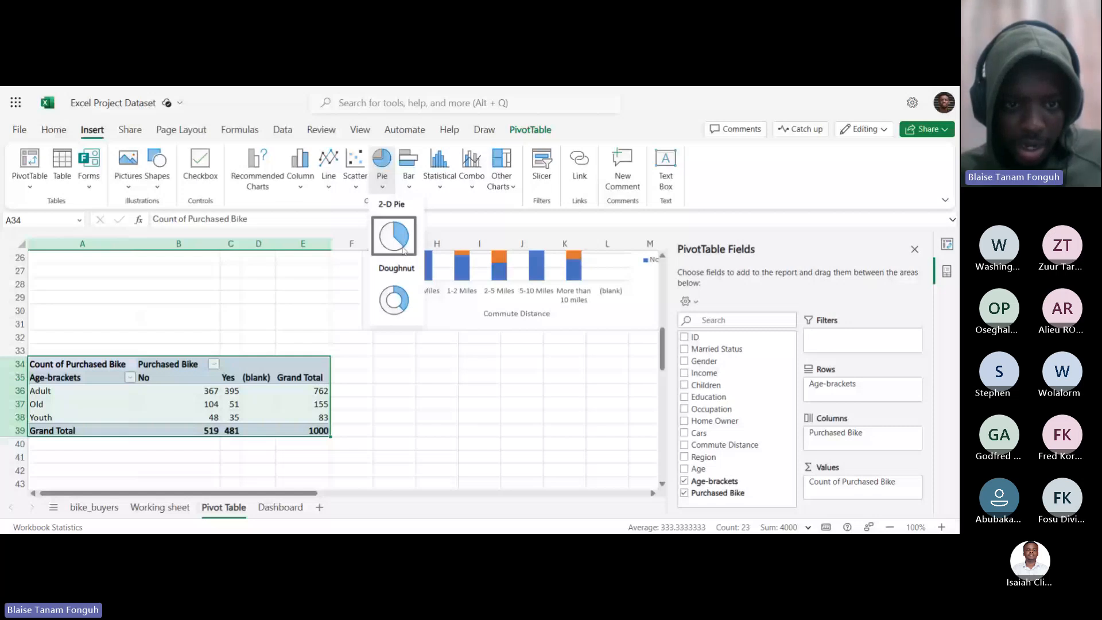
left_click(394, 236)
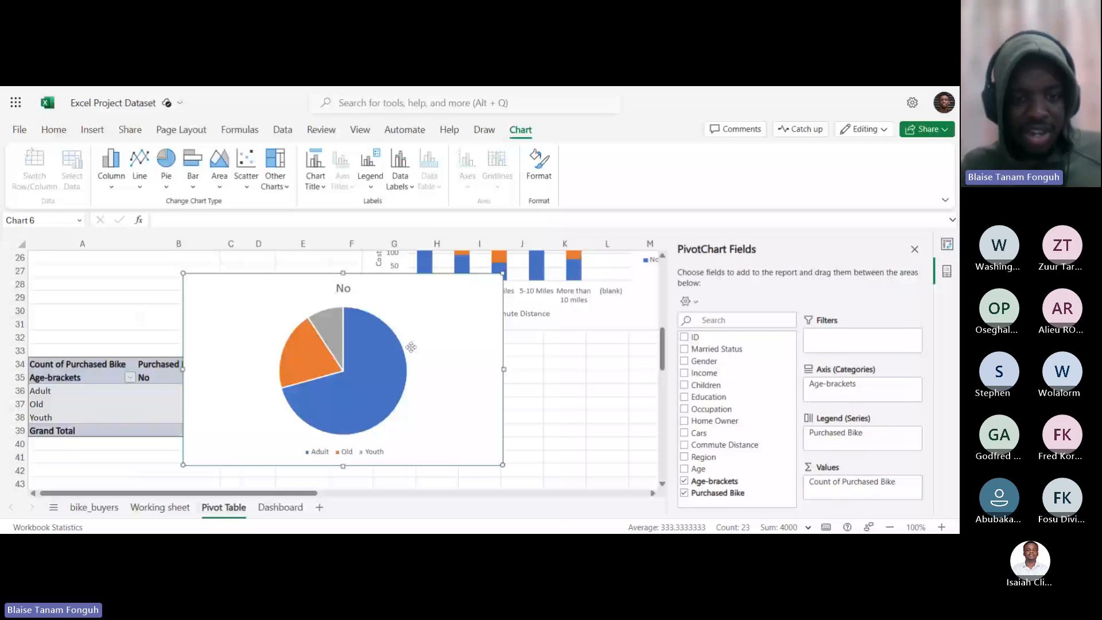
mouse_move(378, 384)
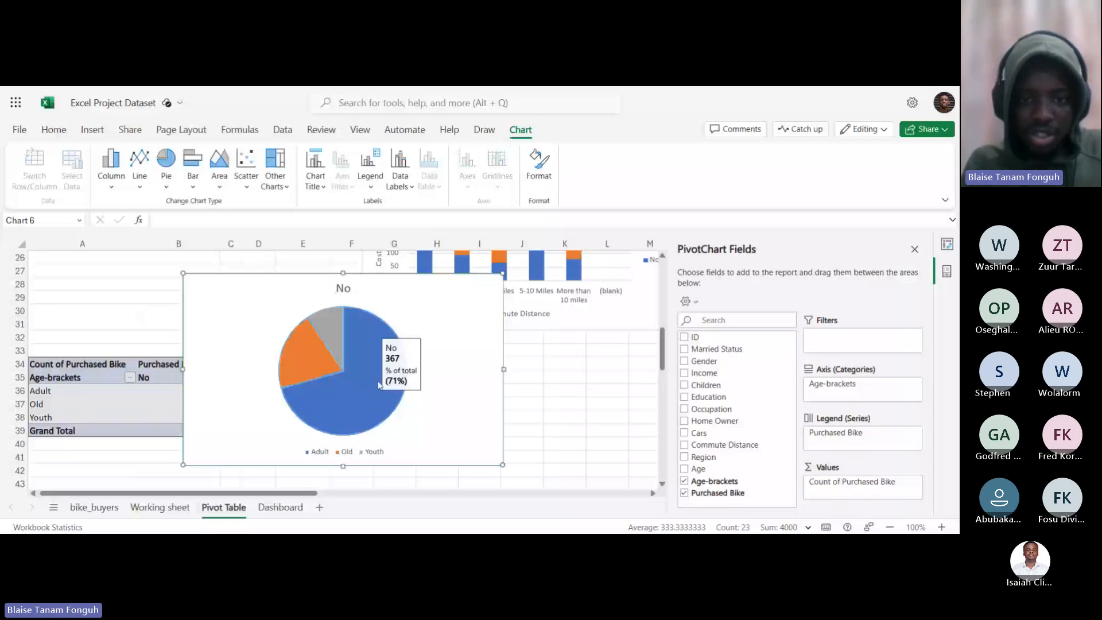
Set the pie chart's title to "Customer Age Brackets".
left_click(348, 287)
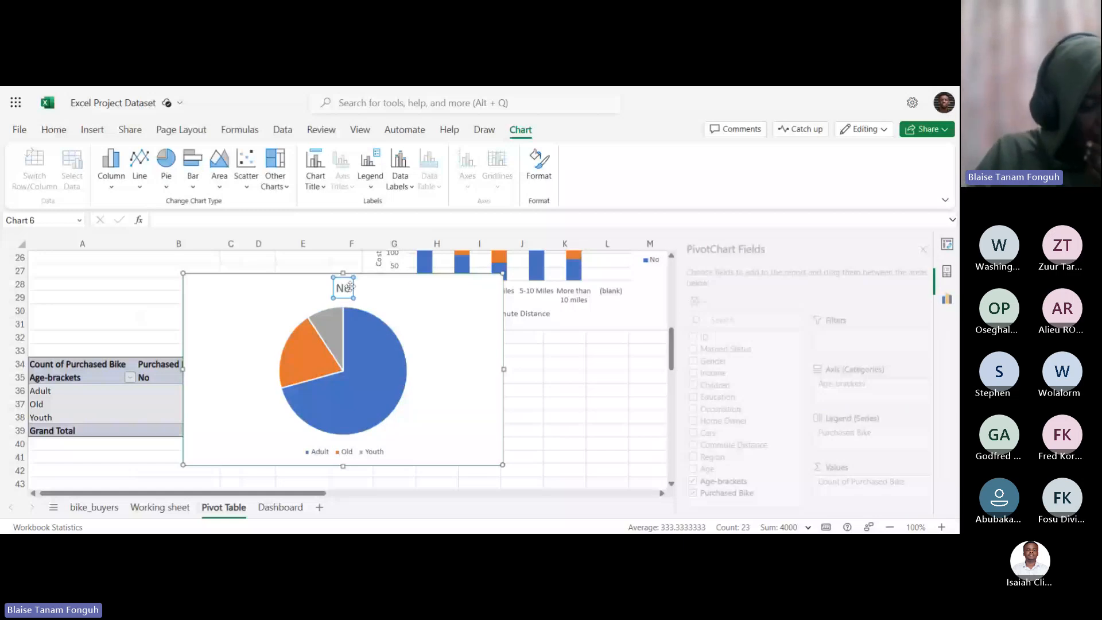
double_click(349, 286)
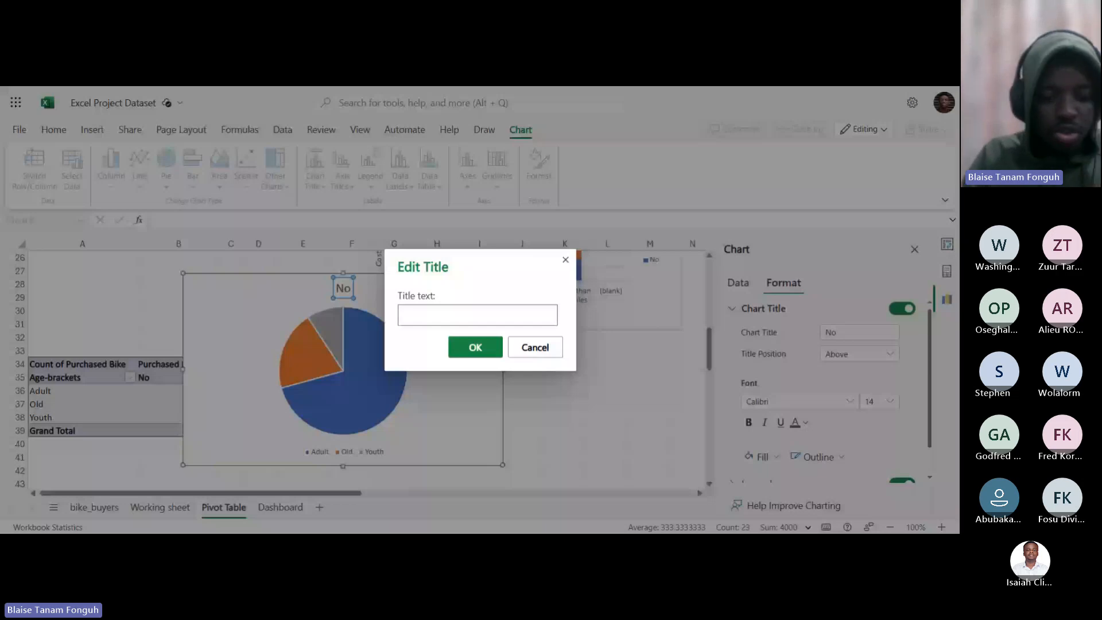
type("Customer")
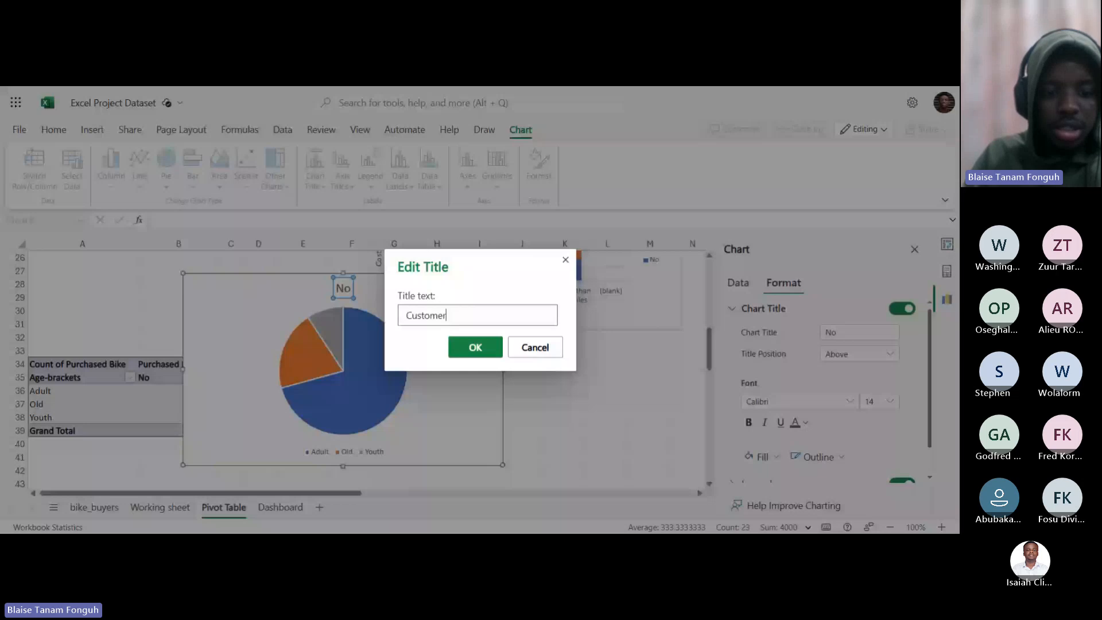
type(" AGE bRACK")
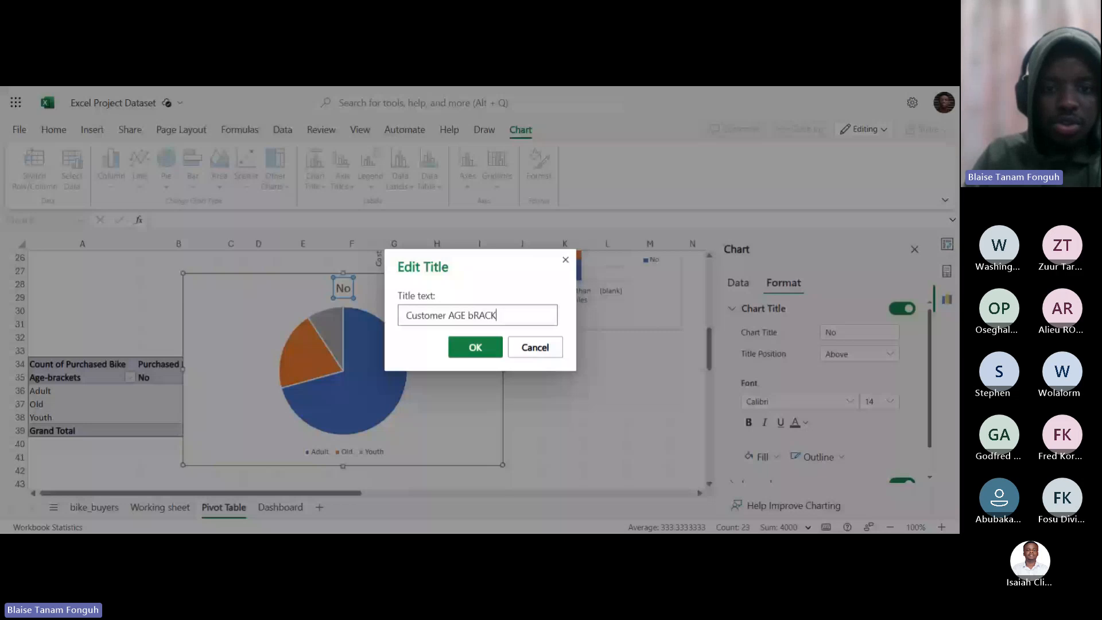
key("BackSpace")
key("BackSpace")
key("BackSpace")
key("BackSpace")
key("BackSpace")
key("BackSpace")
key("BackSpace")
key("BackSpace")
key("BackSpace")
type("Age V")
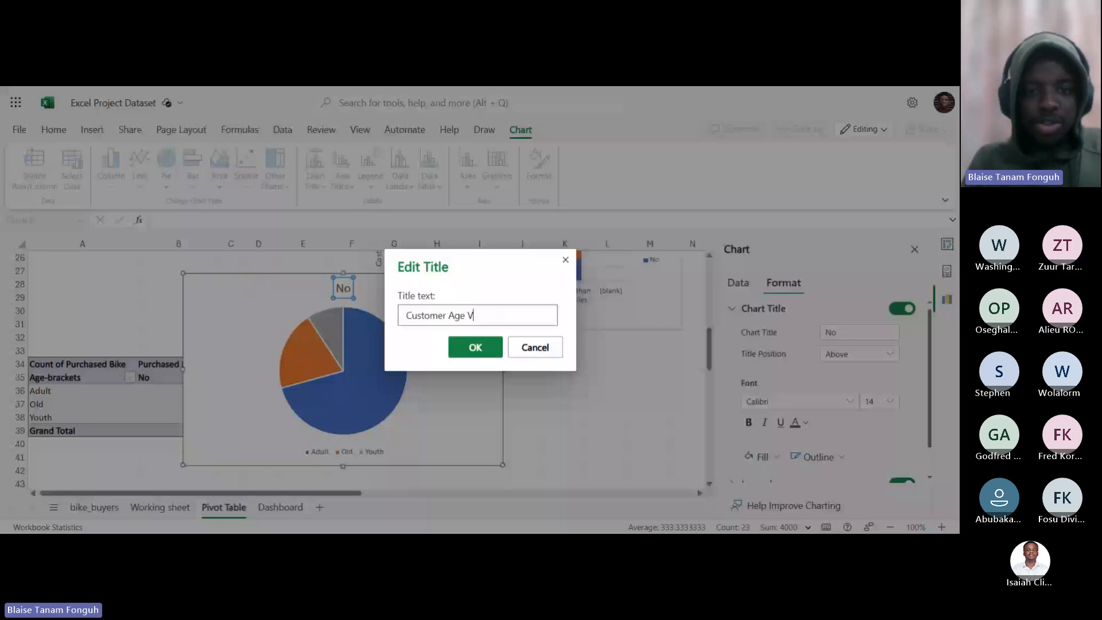
key("BackSpace")
type("Brackets")
key("Return")
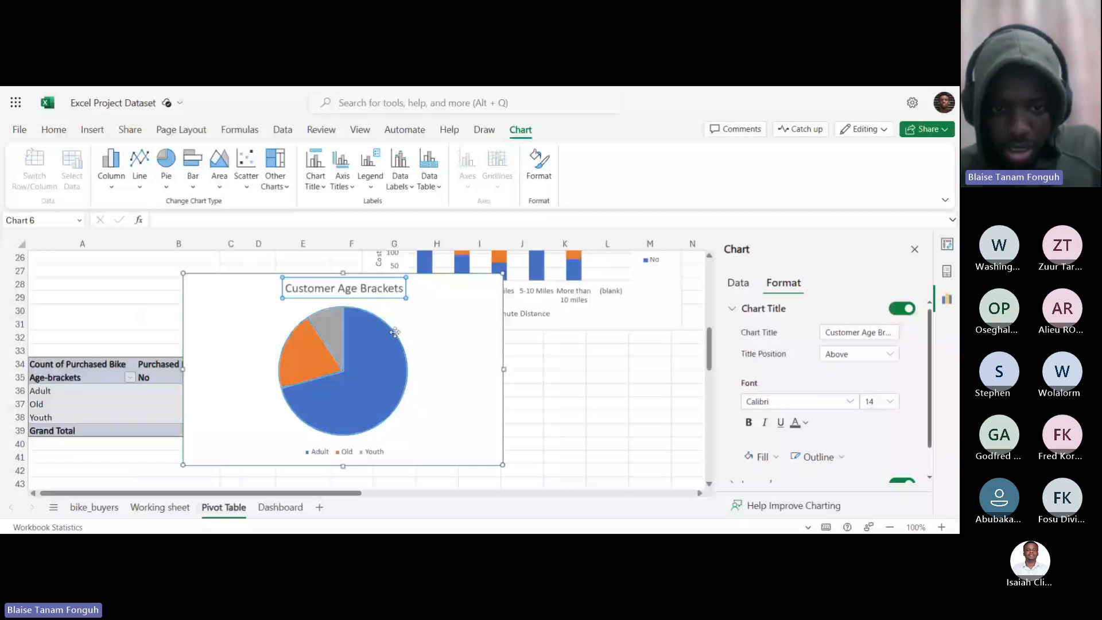
Turn on data labels for the "No" series of the Customer Age Brackets pie chart.
left_click(370, 453)
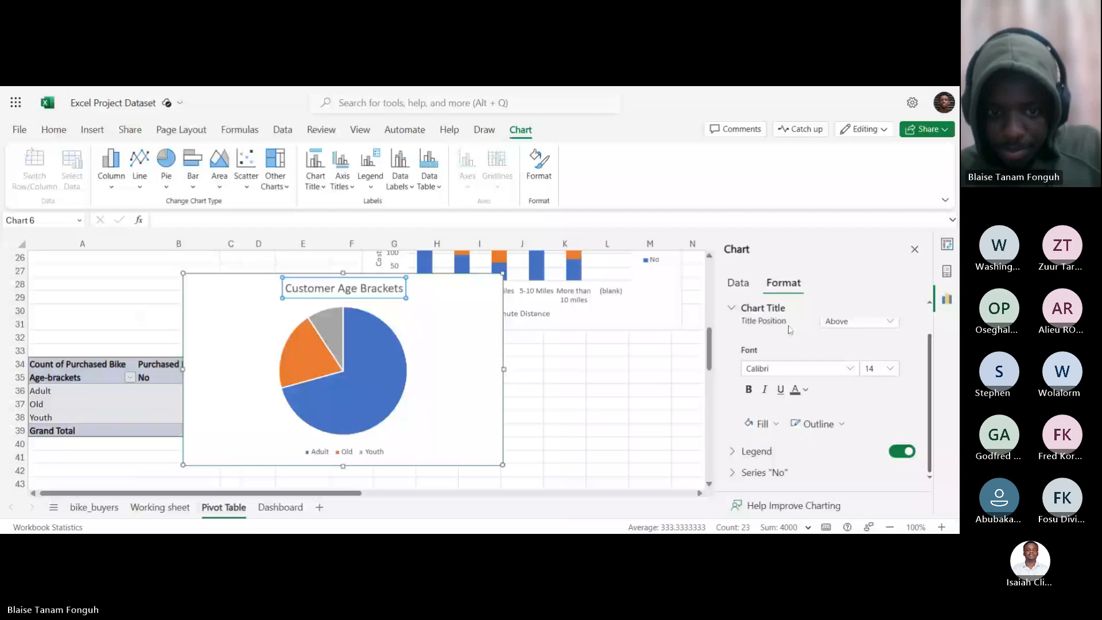
left_click(774, 451)
scroll(791, 410, "down", 2)
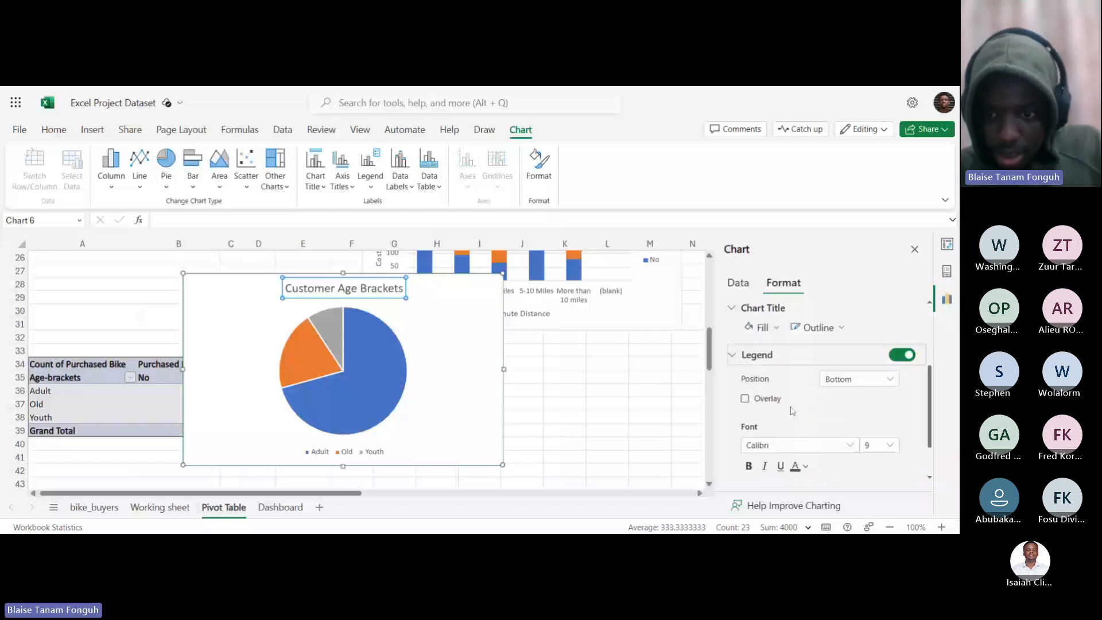
scroll(791, 411, "down", 2)
left_click(779, 469)
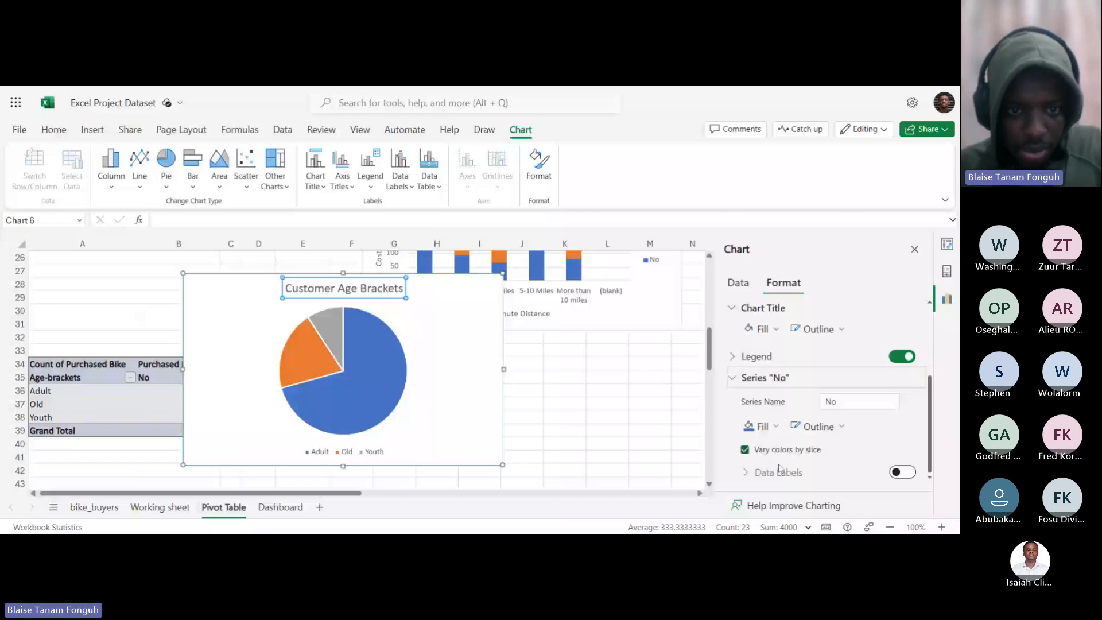
left_click(903, 473)
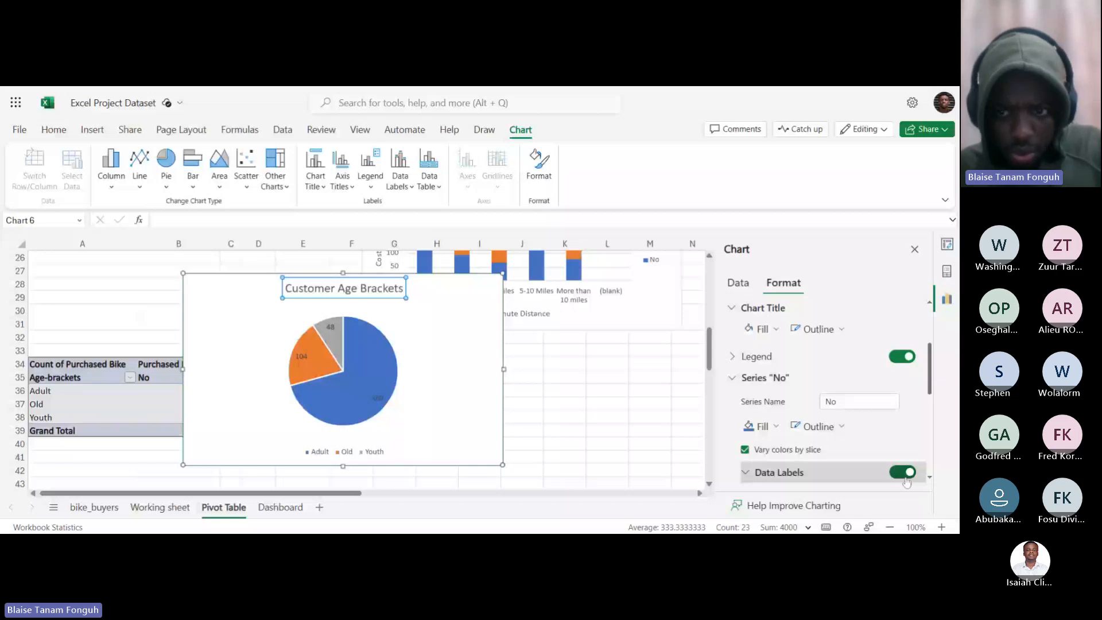
left_click(764, 378)
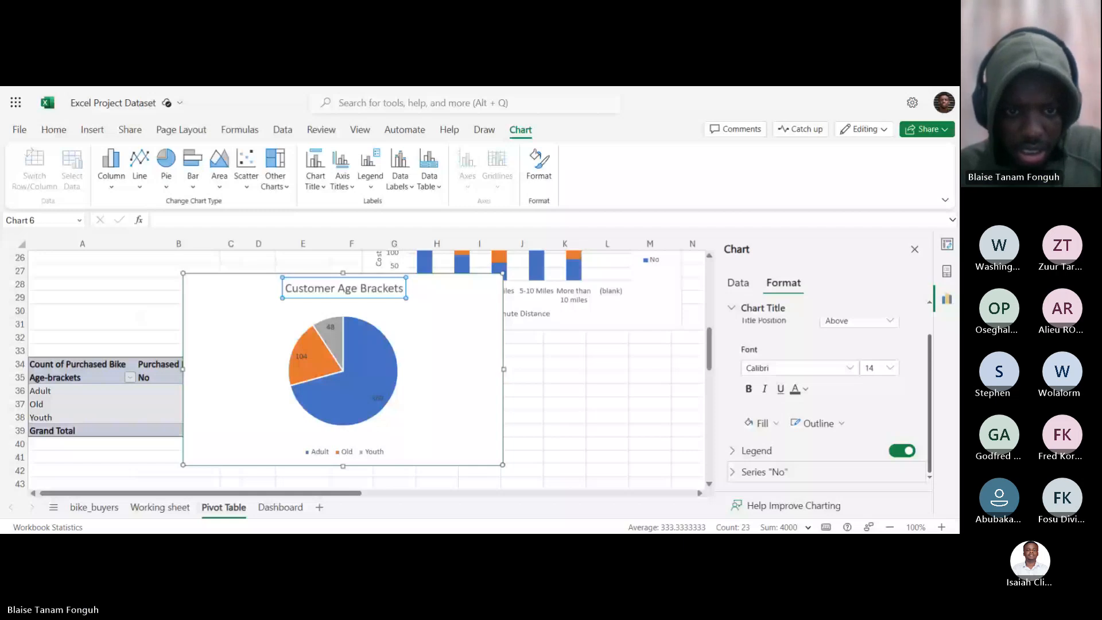
Reposition the Customer Age Brackets pie chart and cut it from the Pivot Table sheet.
left_click_drag(453, 344, 437, 361)
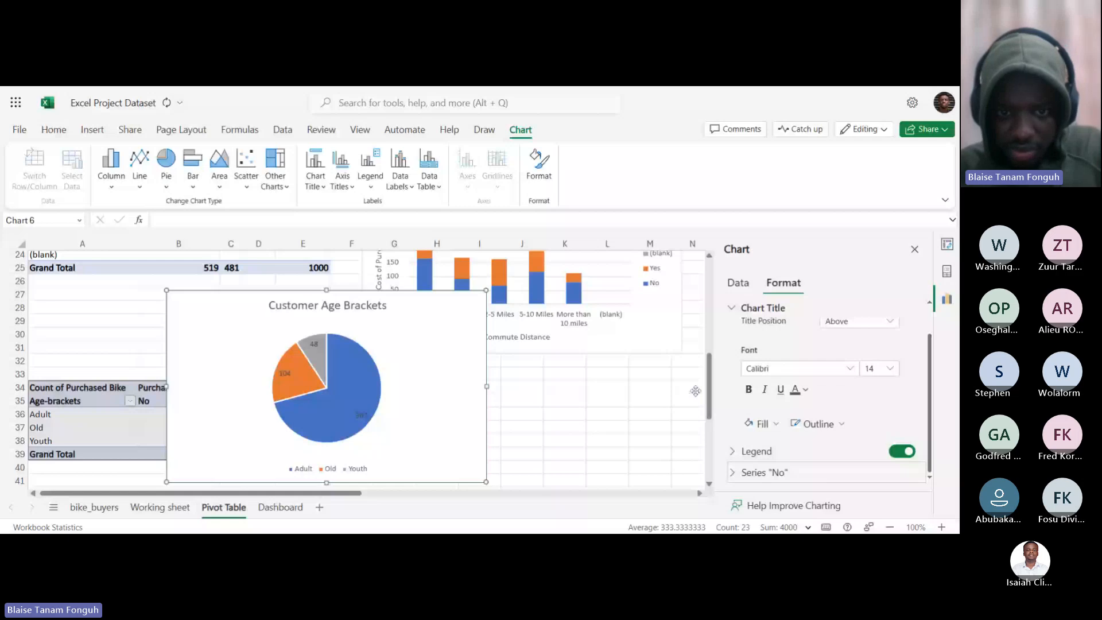
left_click_drag(695, 391, 483, 340)
right_click(483, 339)
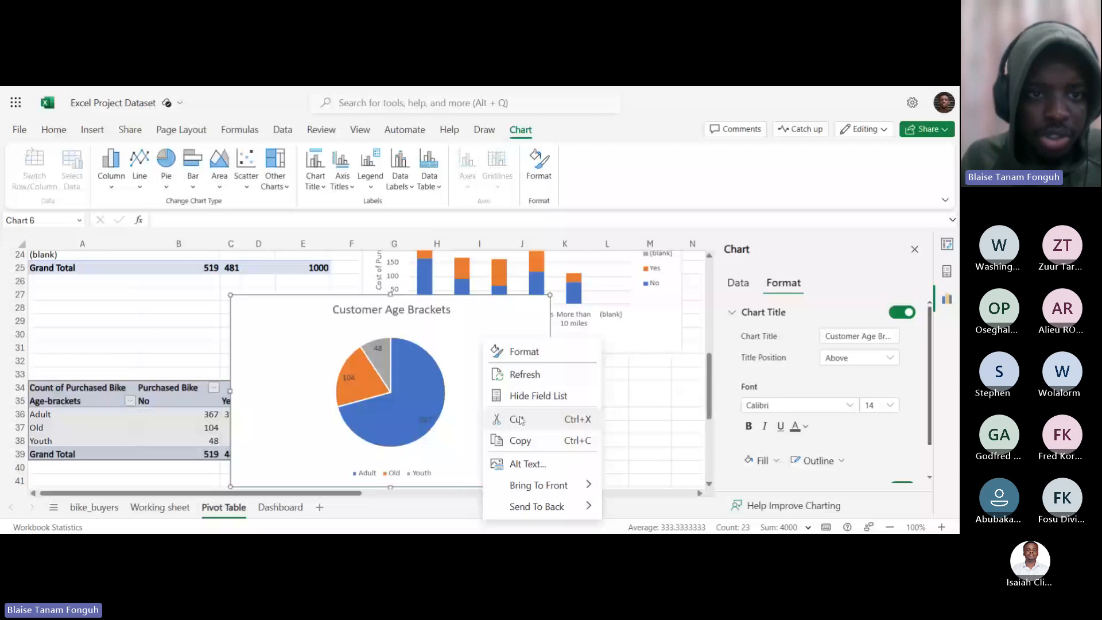
left_click(516, 419)
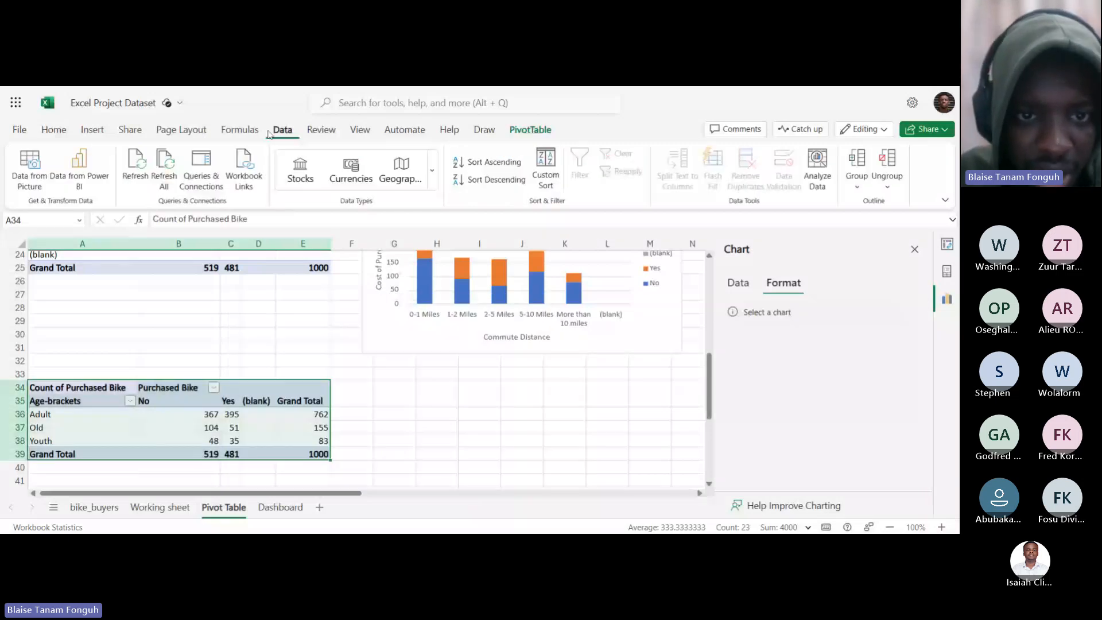
Insert a clustered bar chart from the Age-brackets pivot table.
left_click(91, 130)
left_click(382, 186)
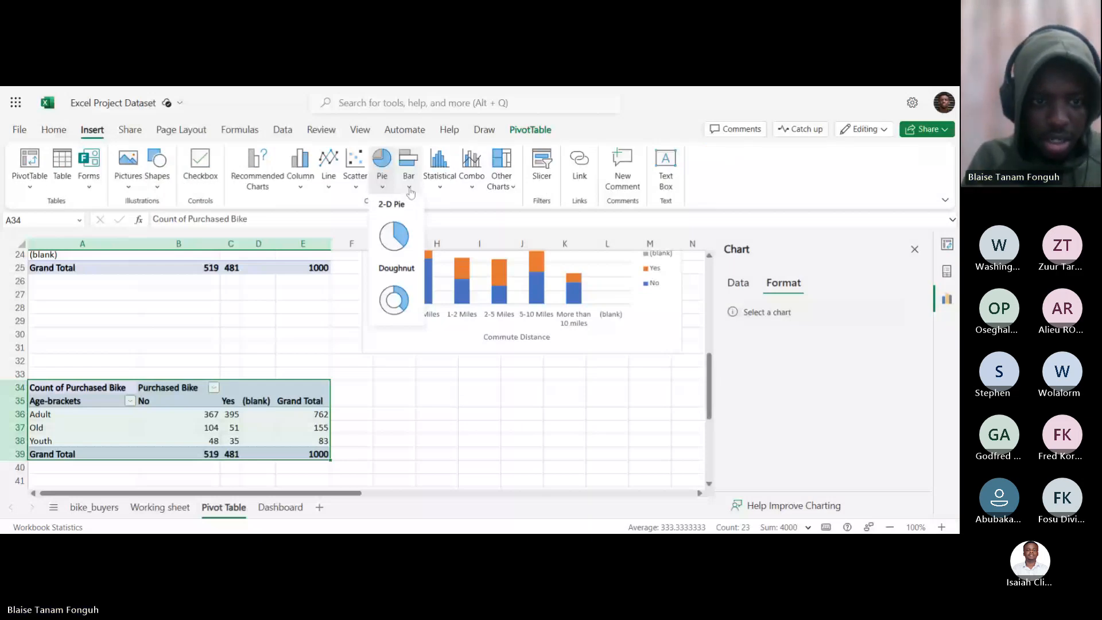
left_click(409, 189)
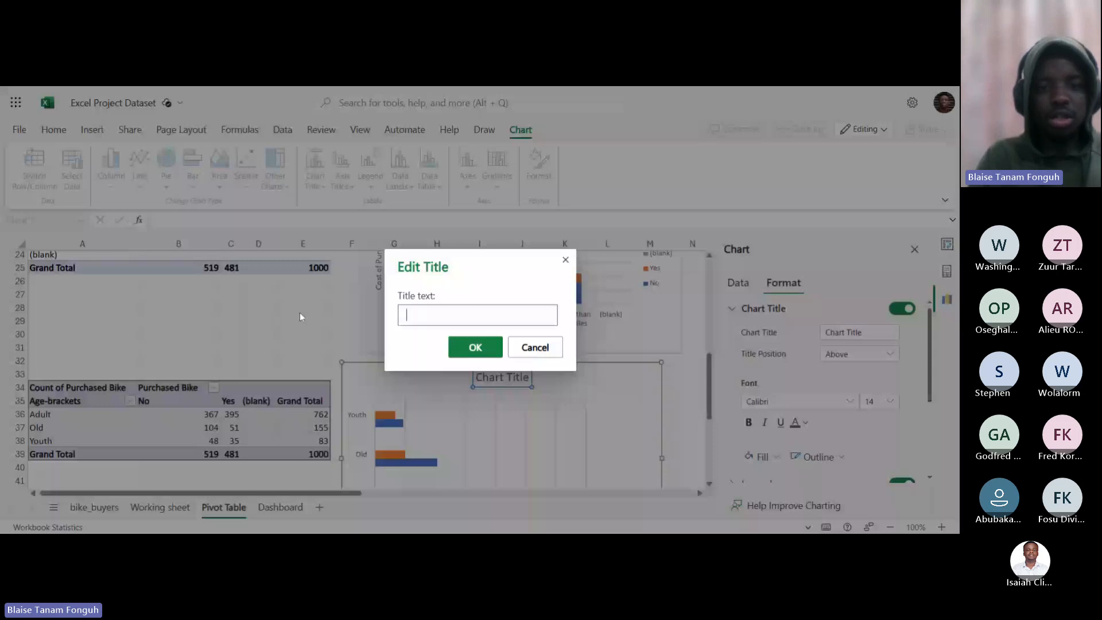
Set the new bar chart's title to "Customer Age Brackets".
type("cUSTOM")
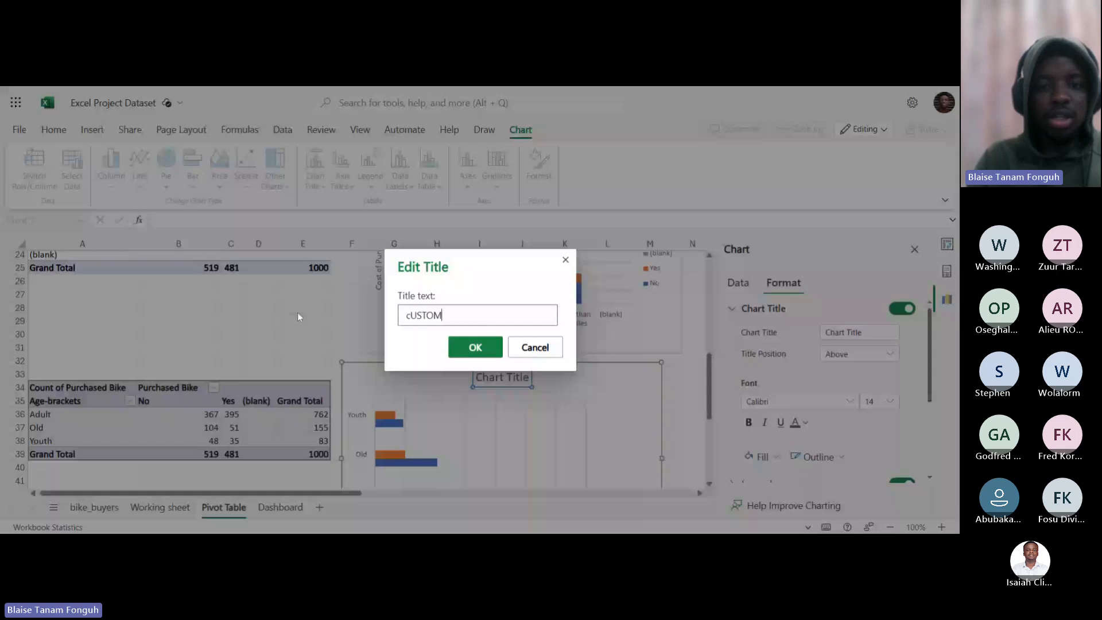
key("BackSpace")
key("BackSpace")
key("BackSpace")
key("BackSpace")
key("BackSpace")
key("BackSpace")
type("Customer Age")
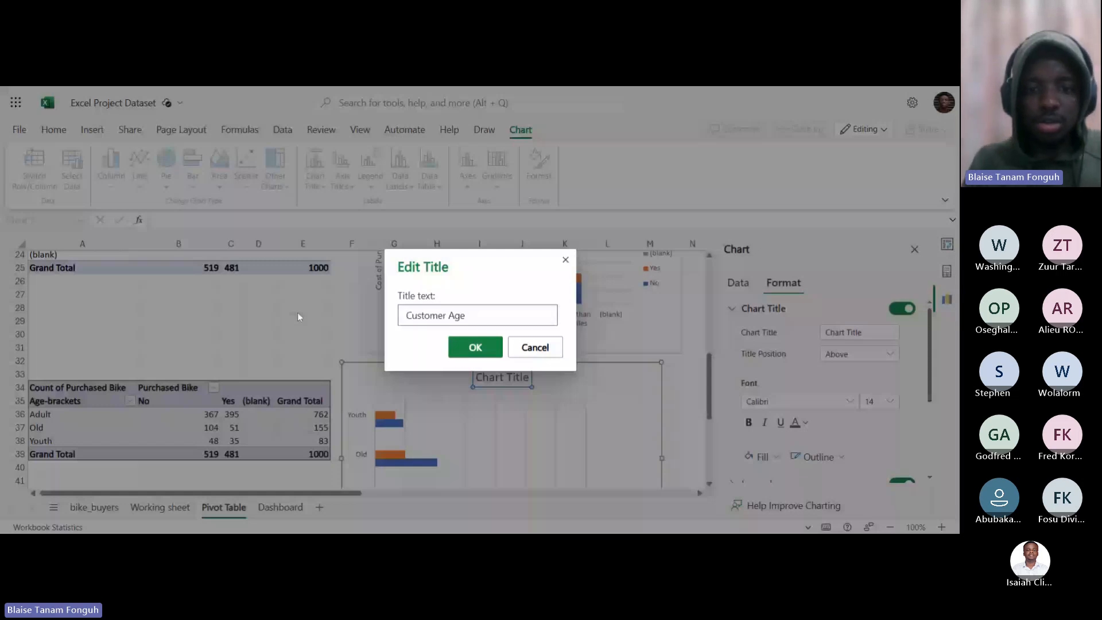
type(" Brackets")
key("Return")
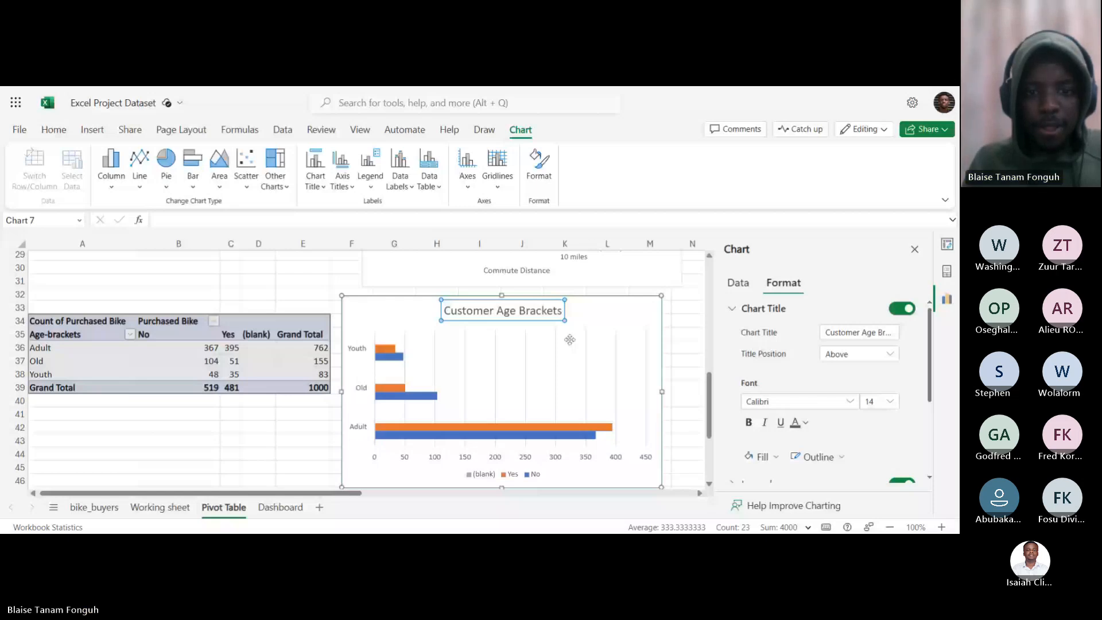
Add a vertical axis title reading "Age brackets" to the Customer Age Brackets bar chart.
left_click(570, 340)
scroll(426, 366, "down", 2)
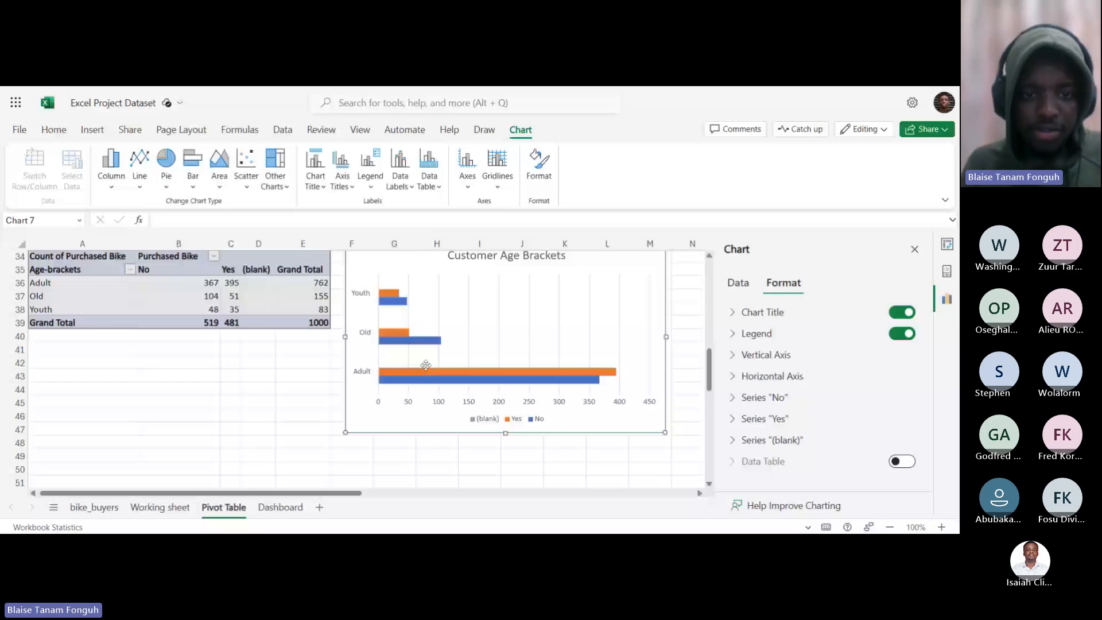
mouse_move(395, 331)
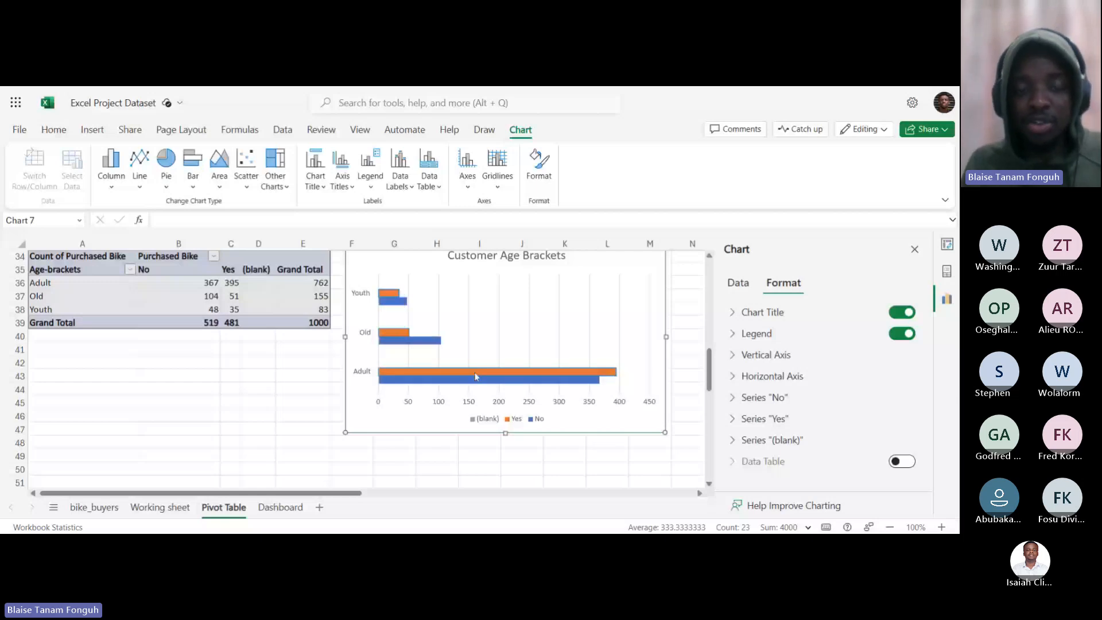
scroll(365, 401, "up", 2)
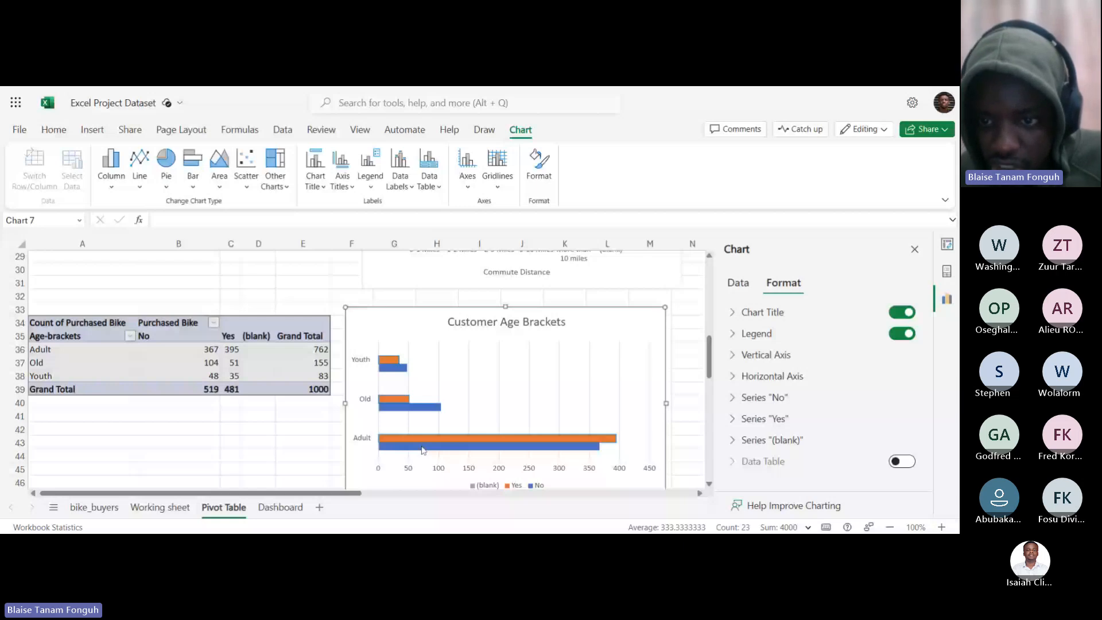
left_click(765, 355)
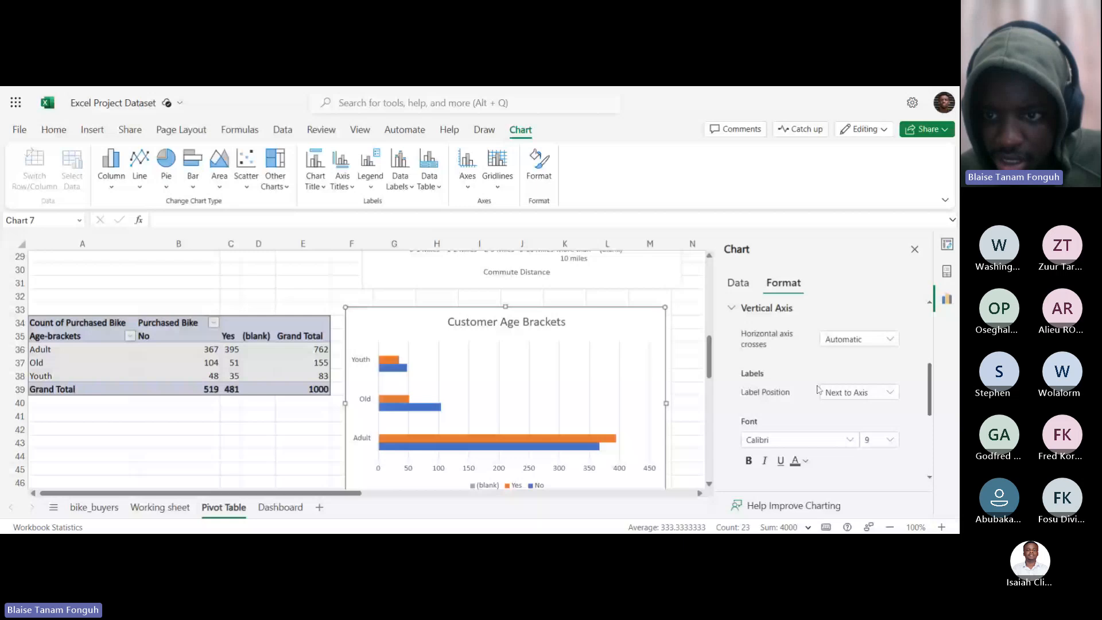
scroll(819, 389, "down", 3)
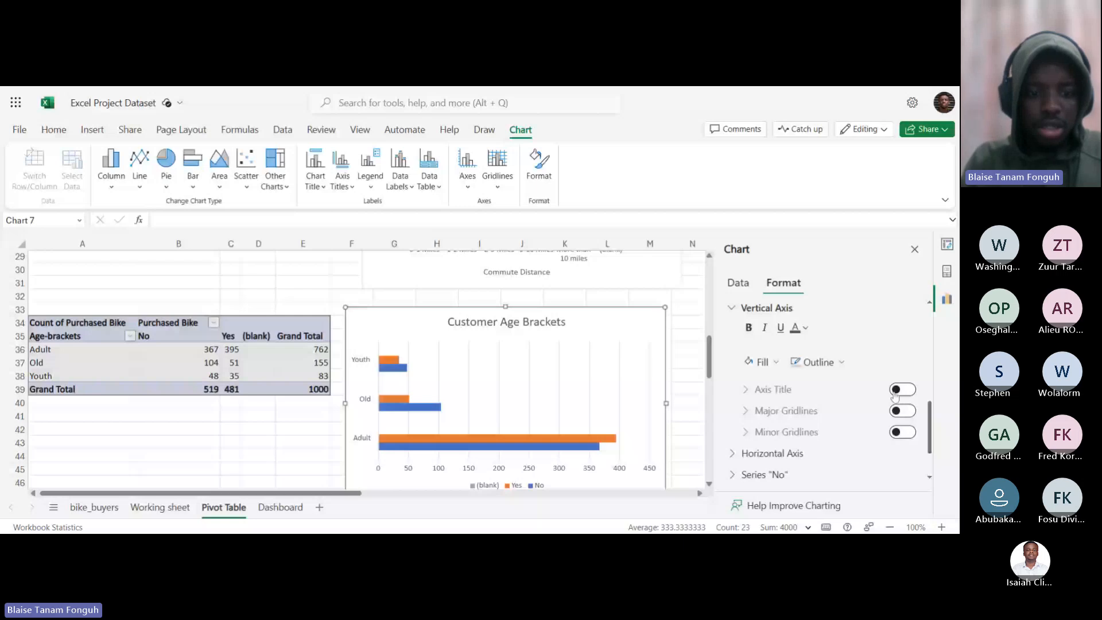
left_click(898, 391)
type("A")
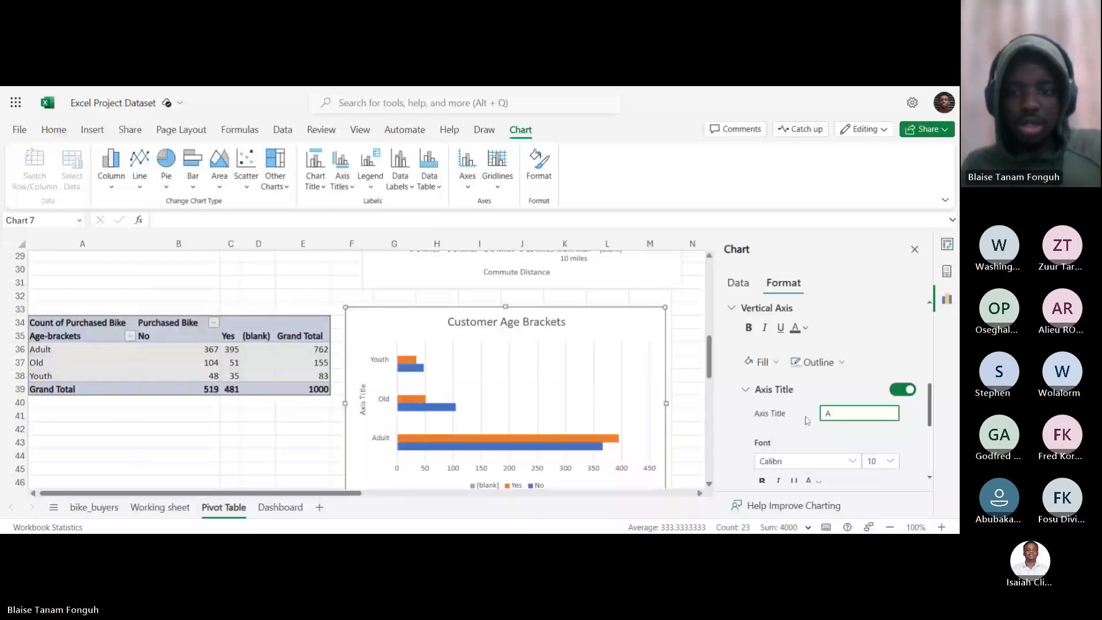
type("ge brackets")
left_click(746, 434)
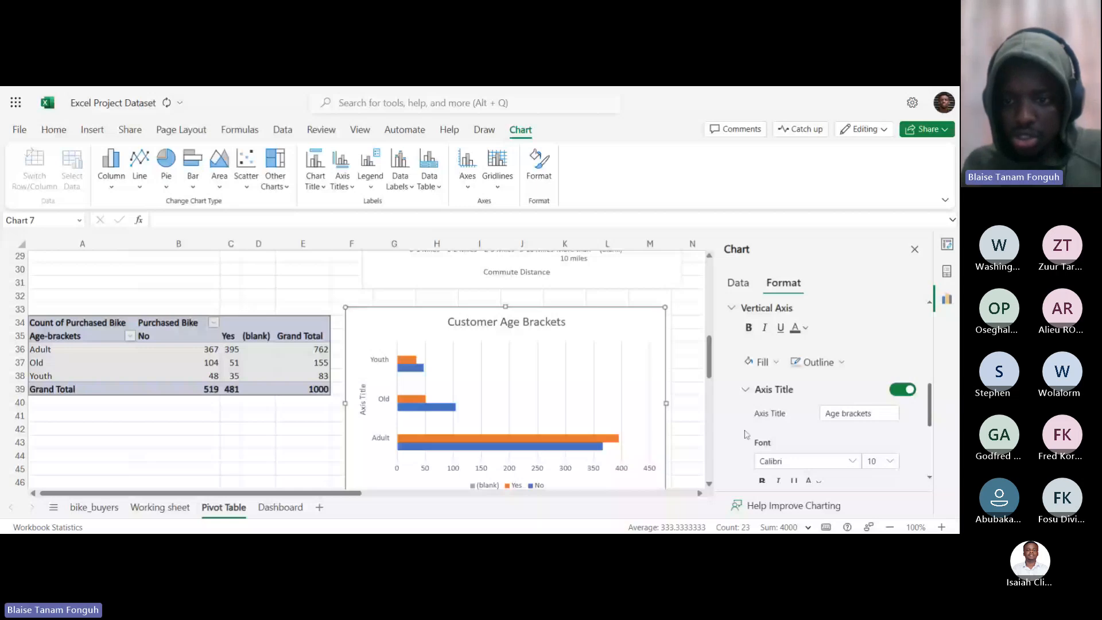
Add a horizontal axis title reading "Purchased bikes" to the Customer Age Brackets bar chart.
scroll(857, 393, "down", 5)
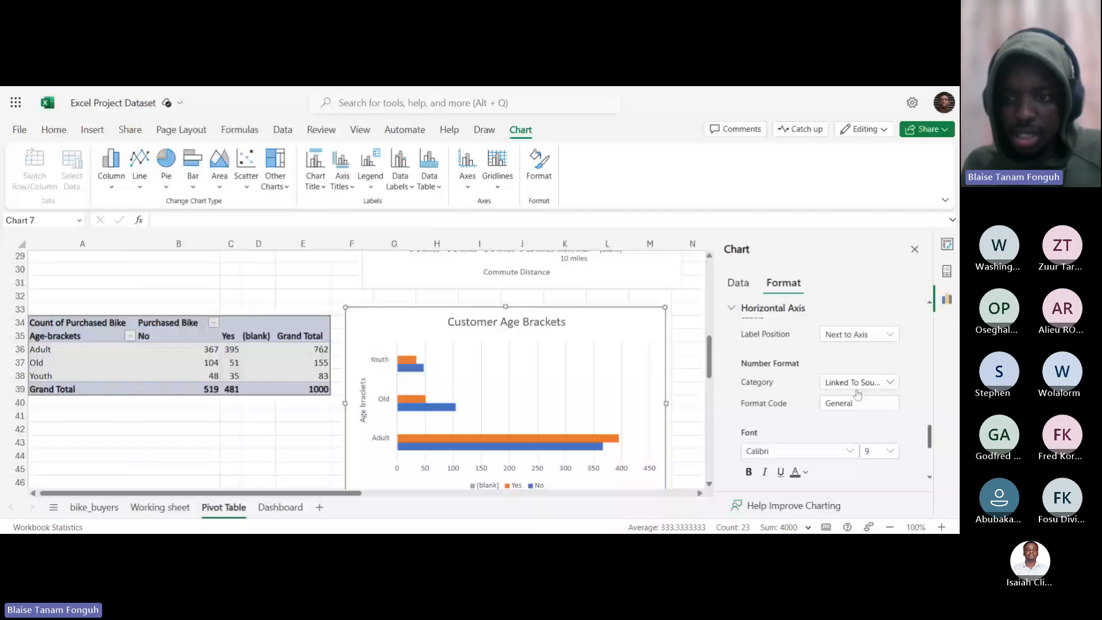
scroll(857, 401, "up", 2)
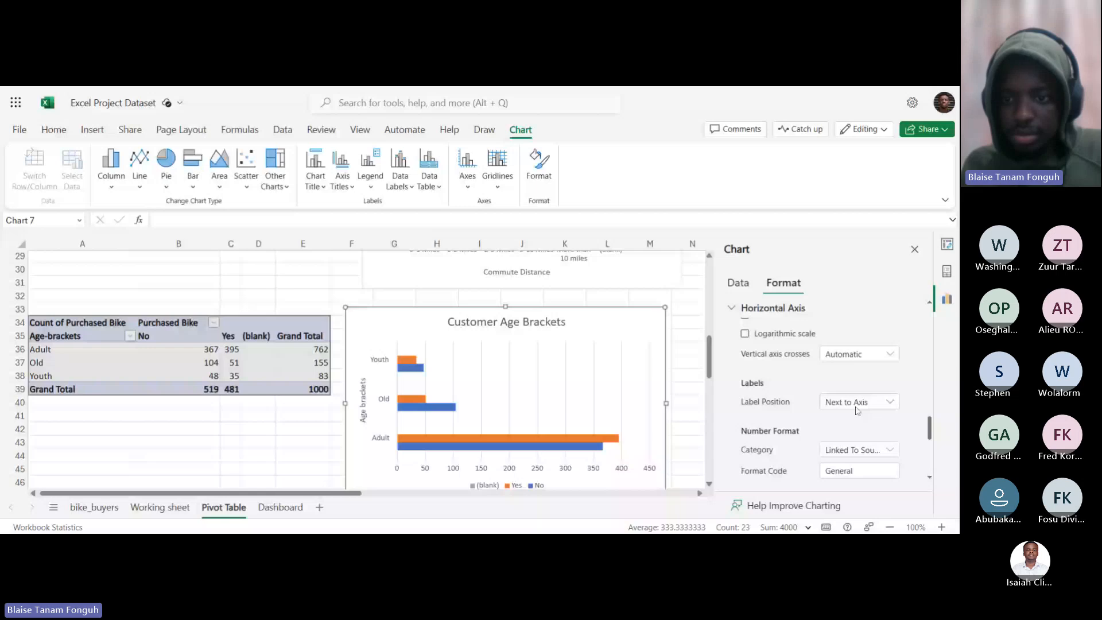
scroll(857, 410, "up", 3)
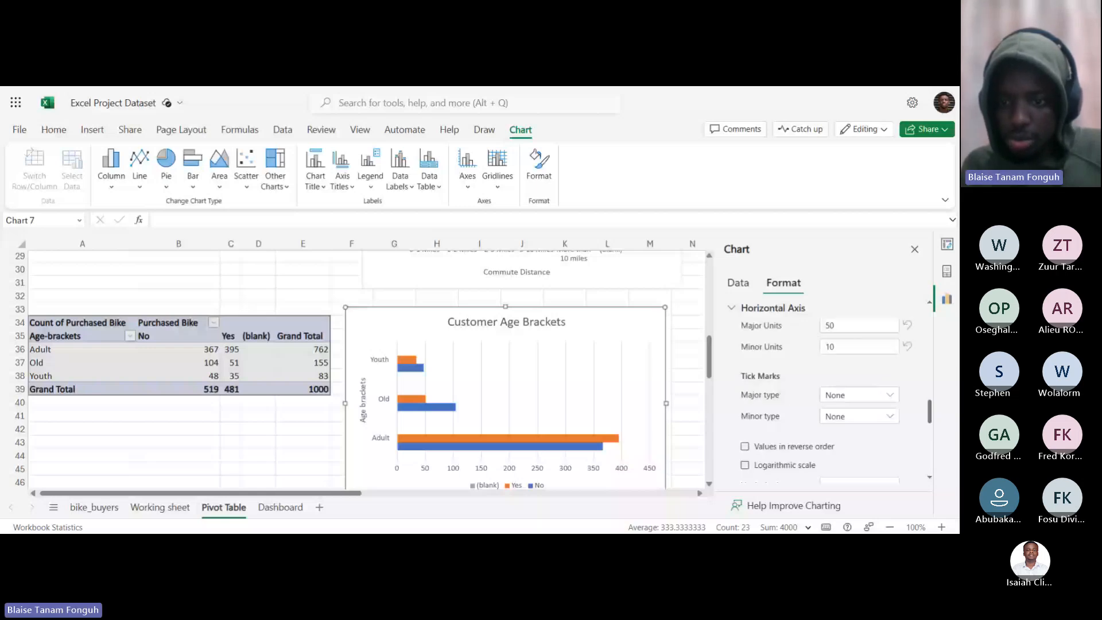
scroll(897, 403, "down", 5)
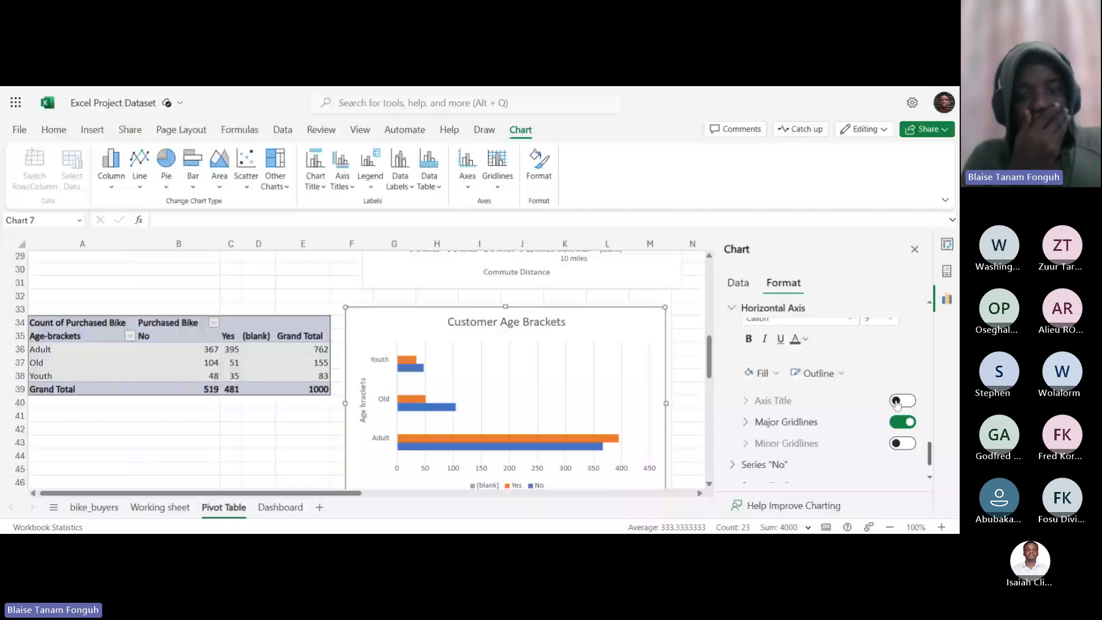
left_click(899, 401)
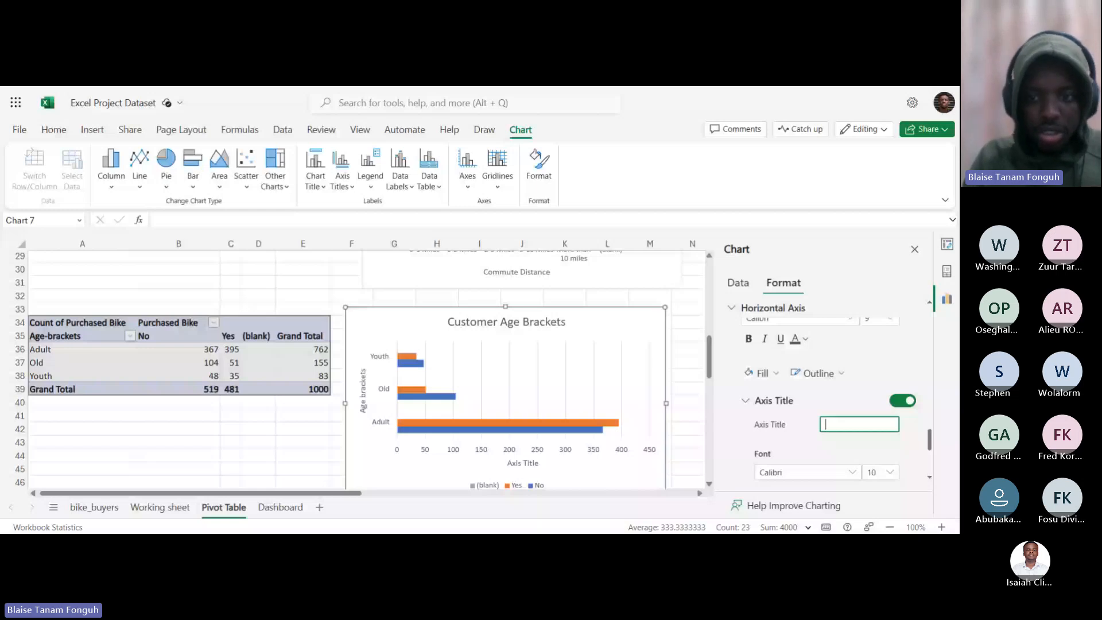
type("Purcha")
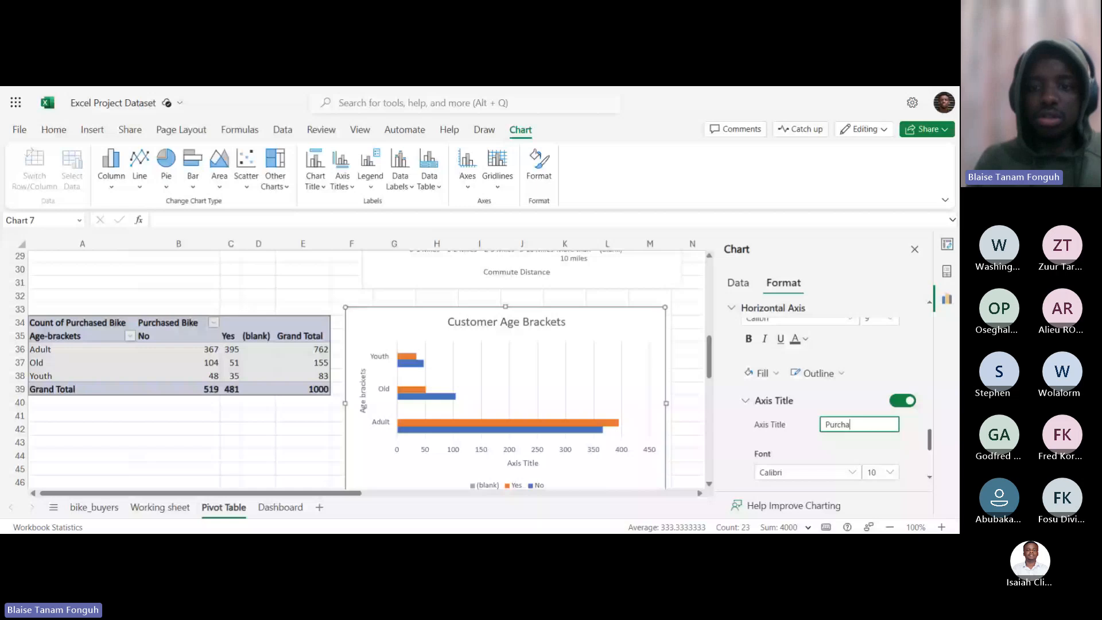
type("sed bikes")
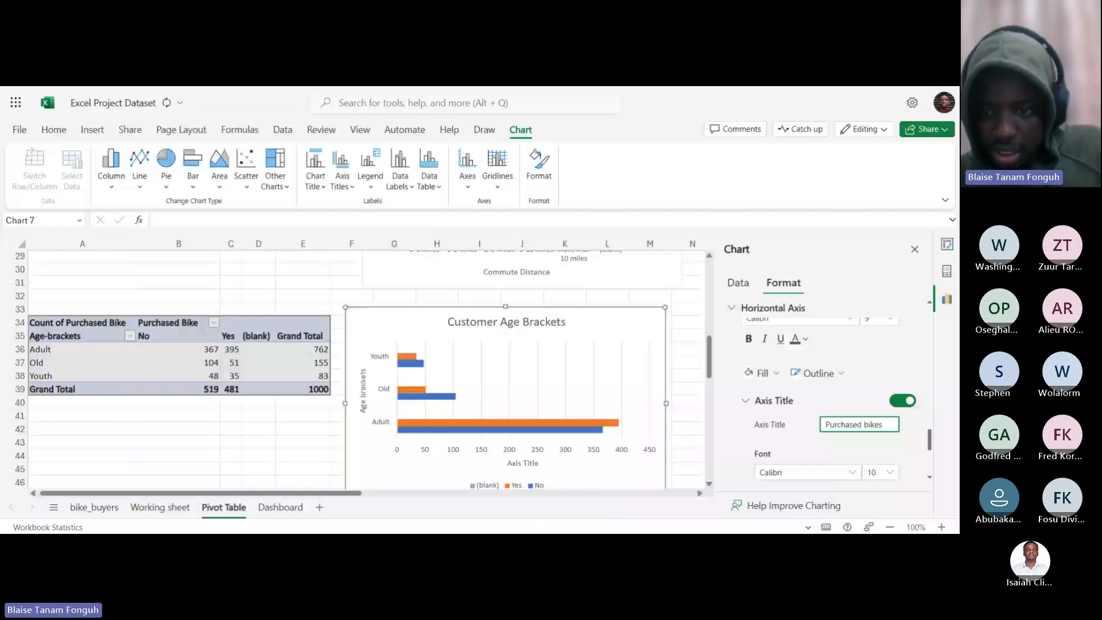
left_click(787, 414)
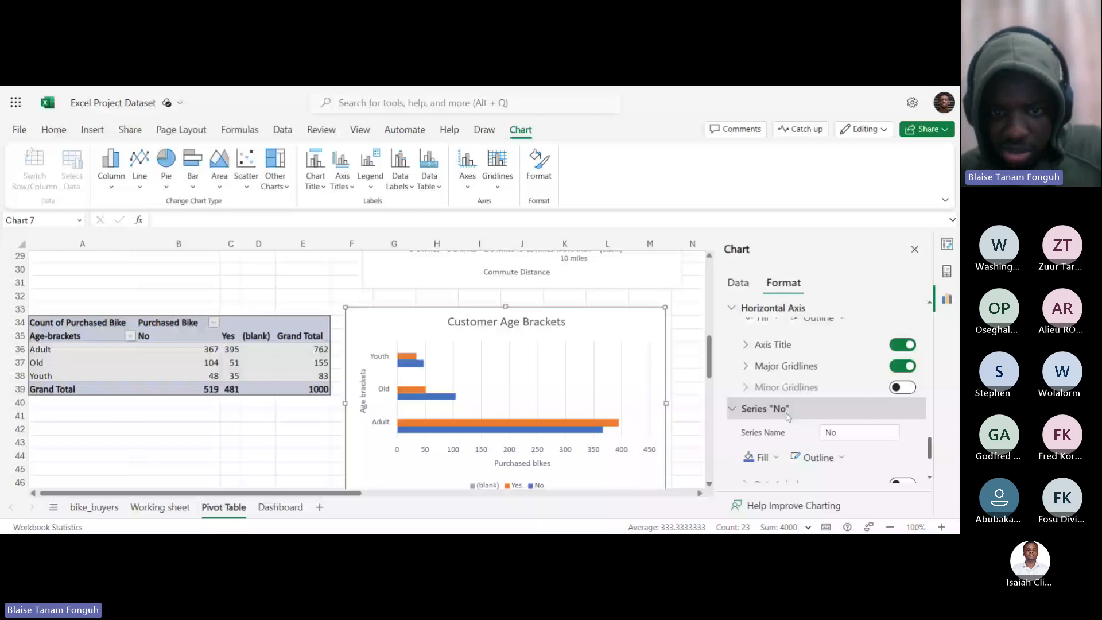
Turn on value data labels for the "No" and "Yes" series of the Customer Age Brackets bar chart.
scroll(786, 417, "down", 1)
left_click(788, 418)
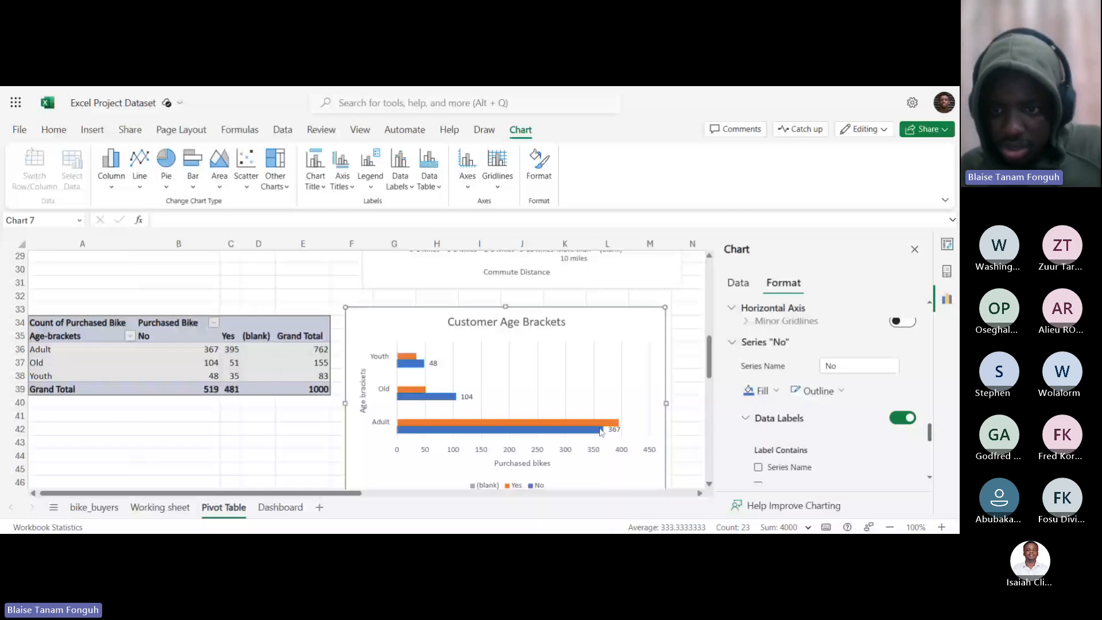
scroll(761, 424, "down", 1)
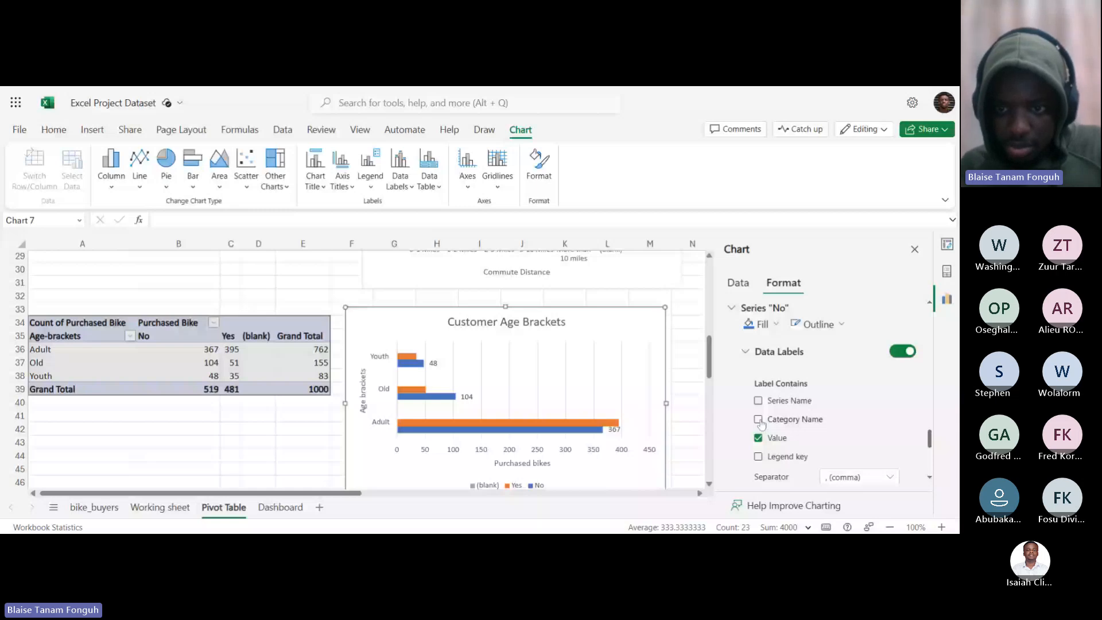
left_click(747, 352)
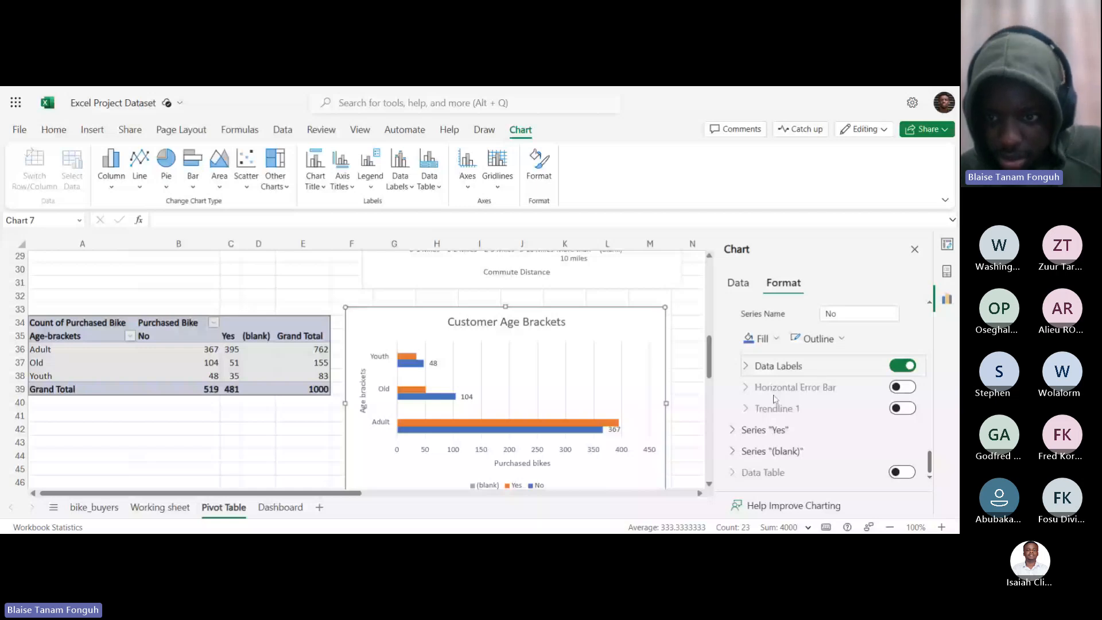
left_click(766, 429)
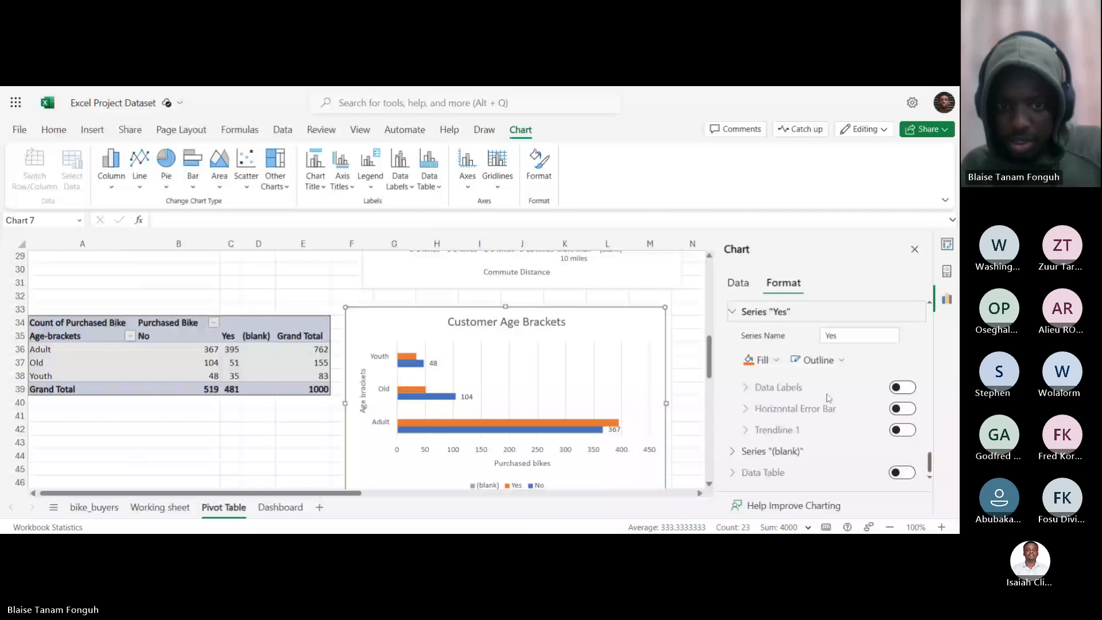
left_click(901, 387)
scroll(653, 322, "up", 1)
scroll(653, 323, "up", 5)
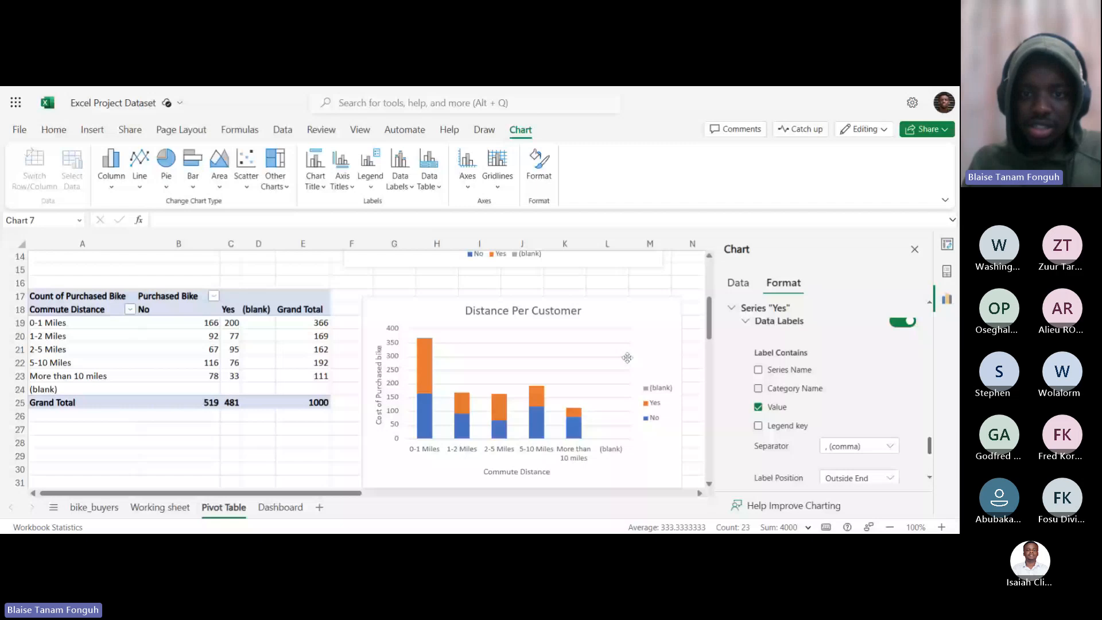
scroll(461, 402, "down", 2)
left_click(461, 402)
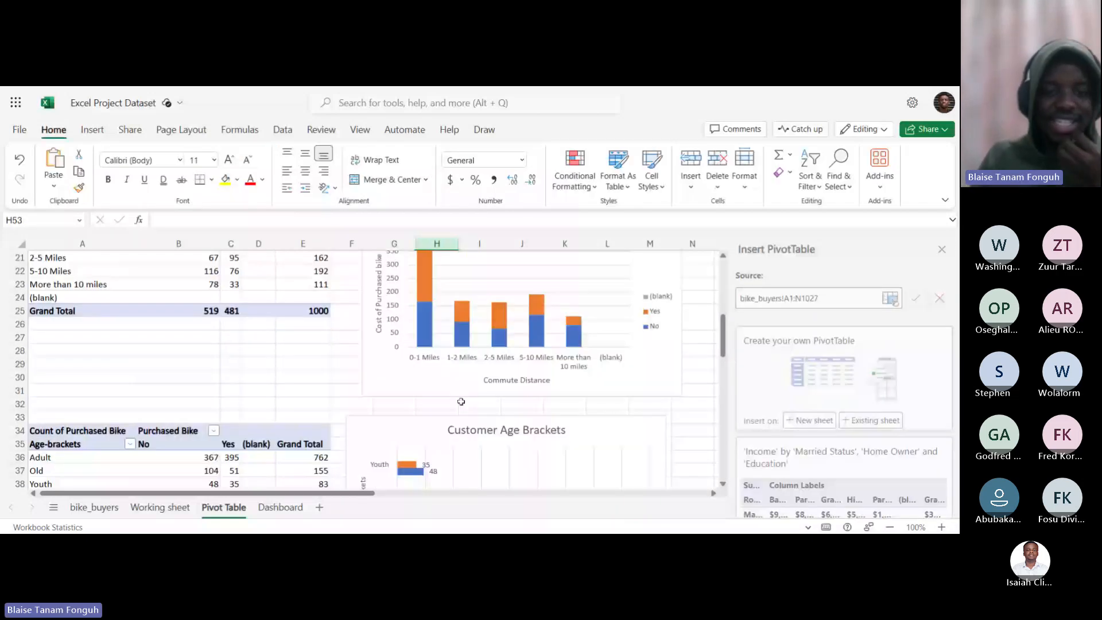
Insert Gender and Region slicers for the Age-brackets pivot table.
scroll(460, 402, "down", 3)
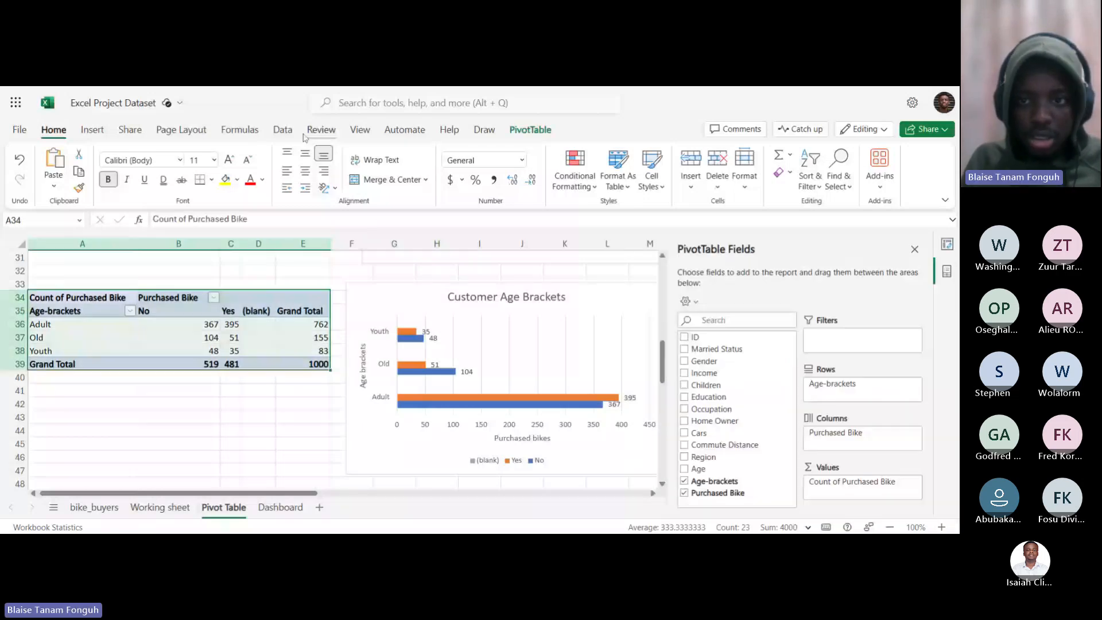
left_click(283, 130)
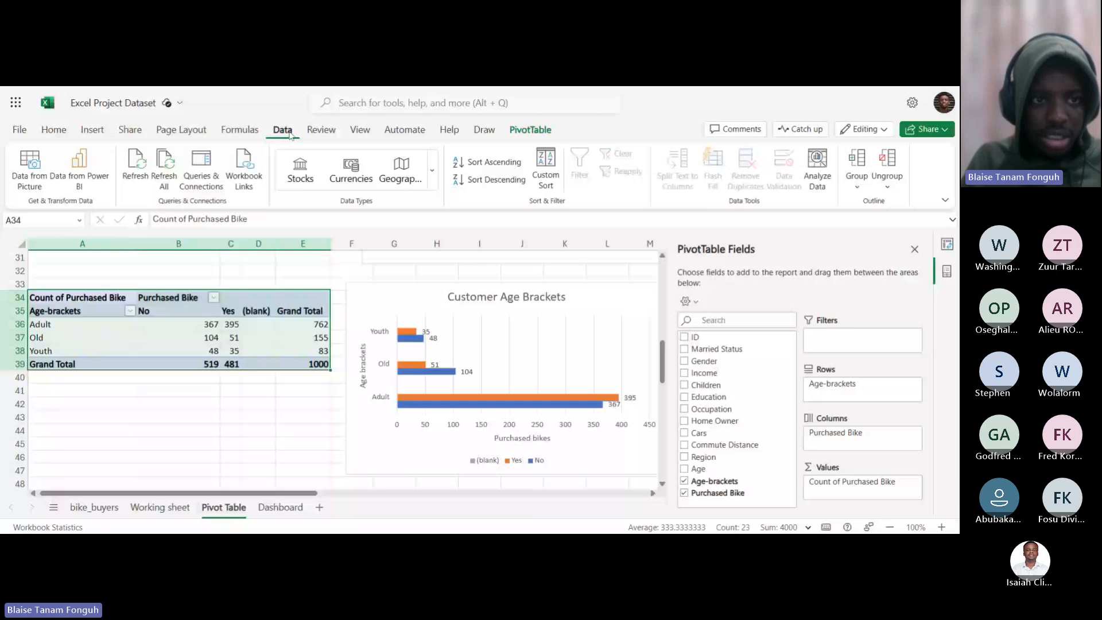
left_click(93, 130)
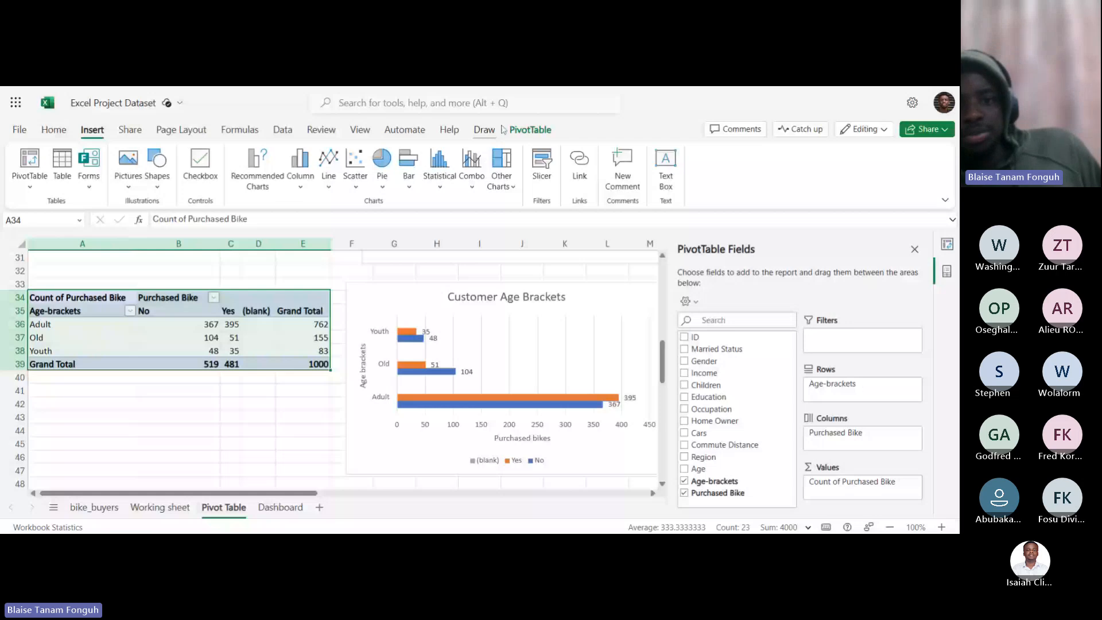
left_click(541, 163)
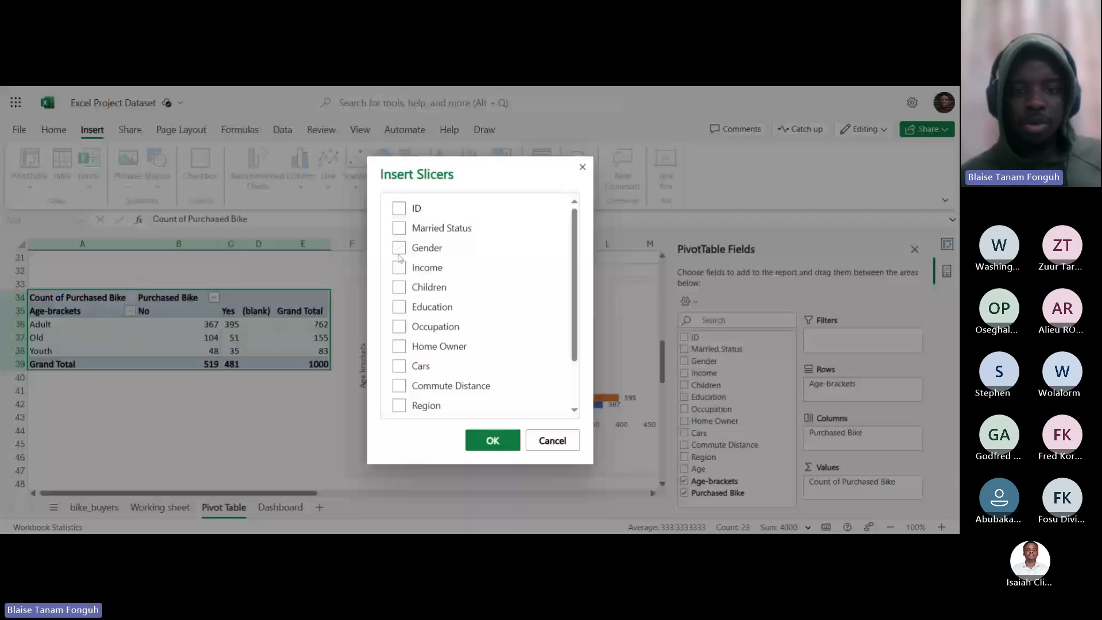
scroll(436, 287, "down", 2)
left_click(399, 344)
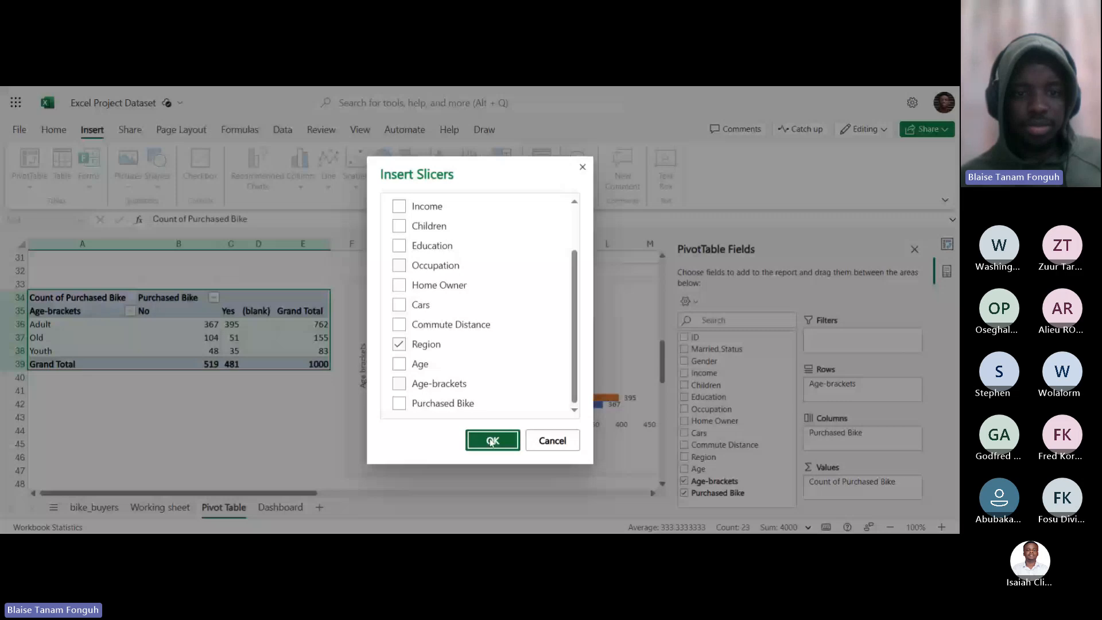
left_click(491, 440)
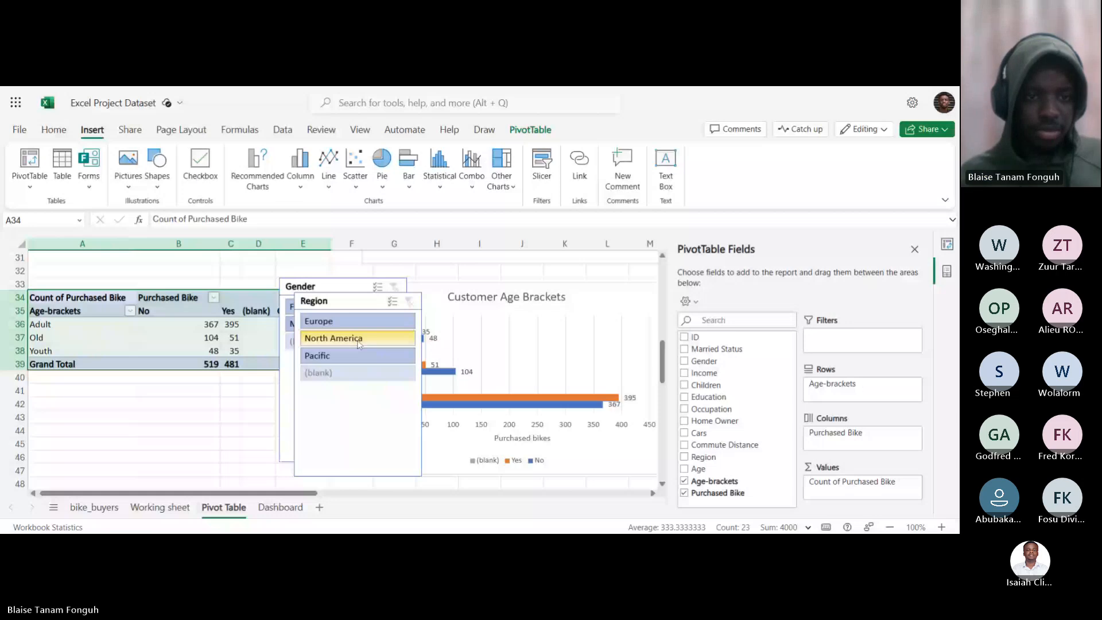
Move the Region slicer aside, and cut the Region and Gender slicers from the Pivot Table sheet.
left_click_drag(364, 304, 171, 296)
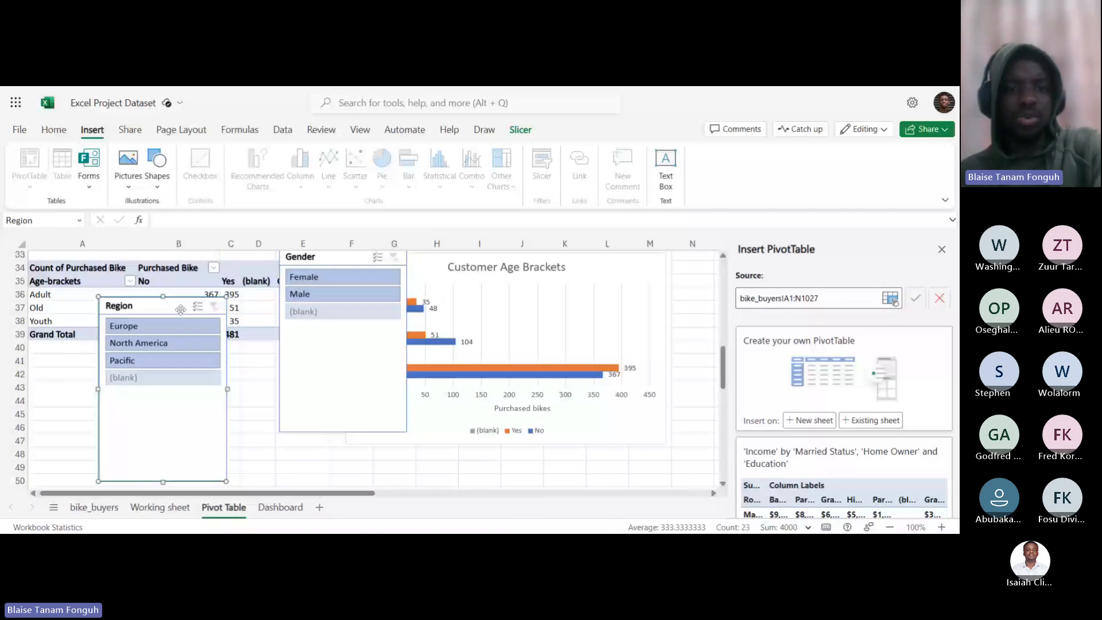
key("ctrl+x")
scroll(348, 325, "up", 1)
left_click(348, 325)
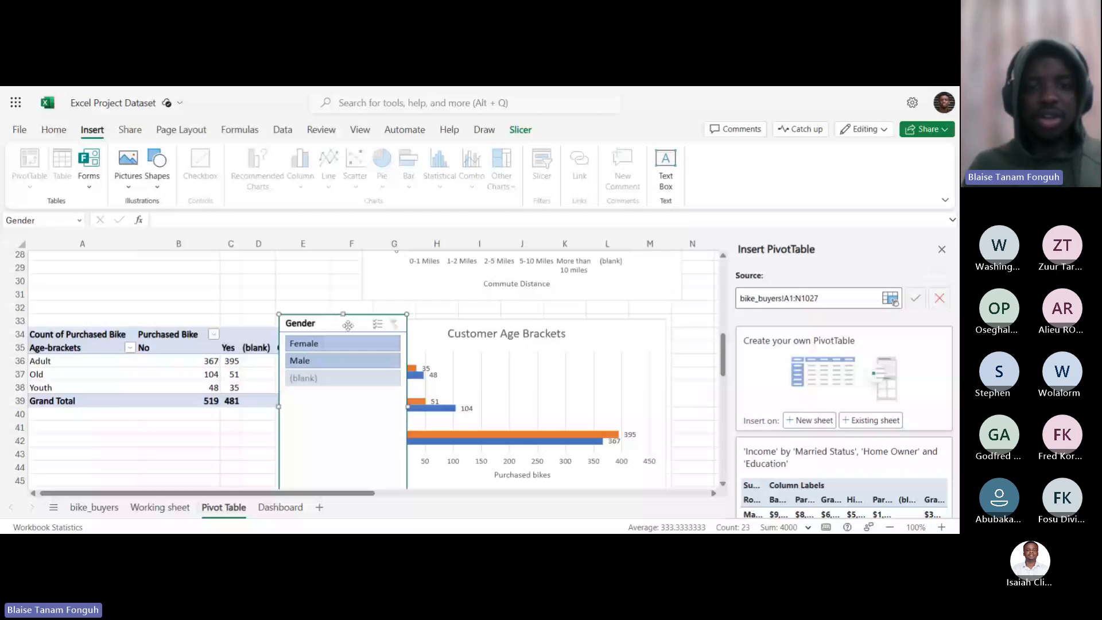
key("ctrl+x")
Widen column C of the Pivot Table sheet to fit the average income values.
scroll(516, 389, "up", 7)
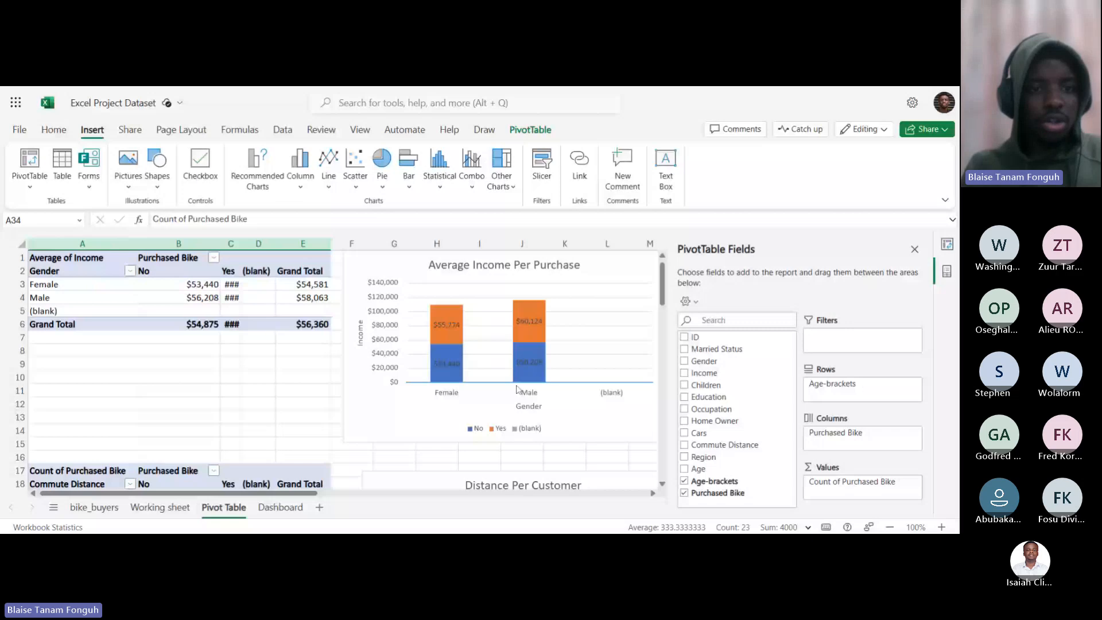
left_click(231, 243)
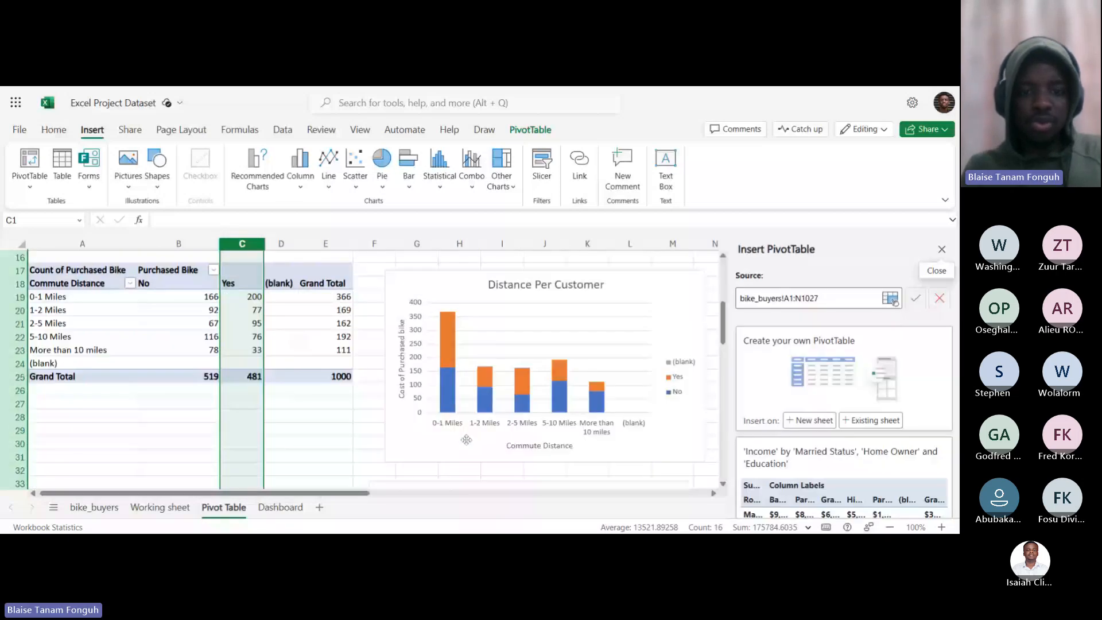
scroll(466, 439, "up", 5)
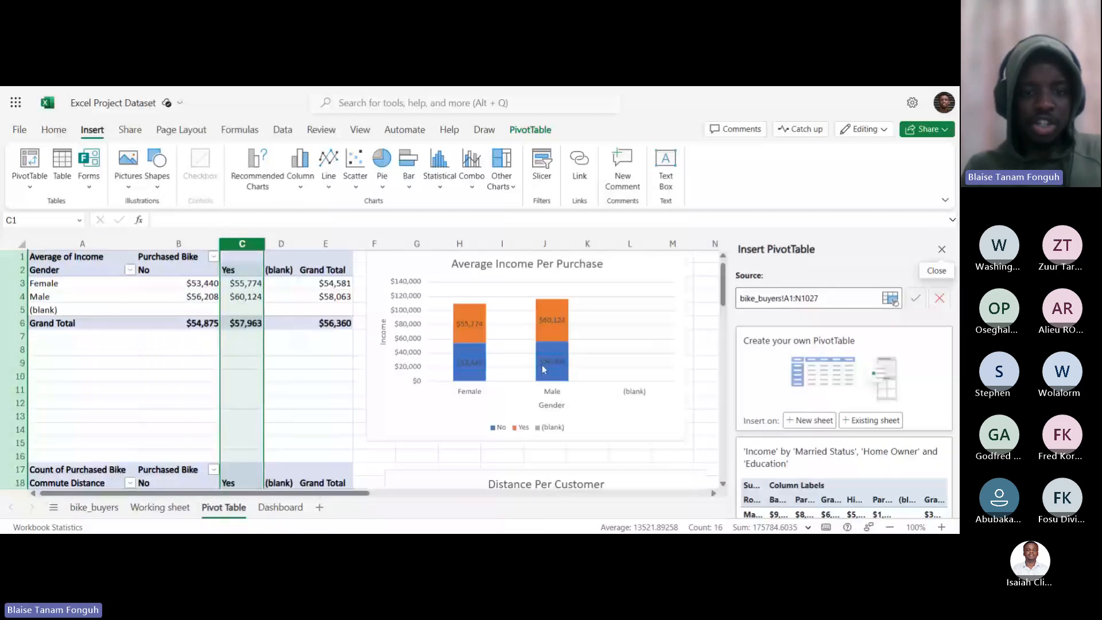
Transfer the Average Income Per Purchase chart from the Pivot Table sheet to the Dashboard sheet.
scroll(543, 369, "down", 7)
left_click(281, 507)
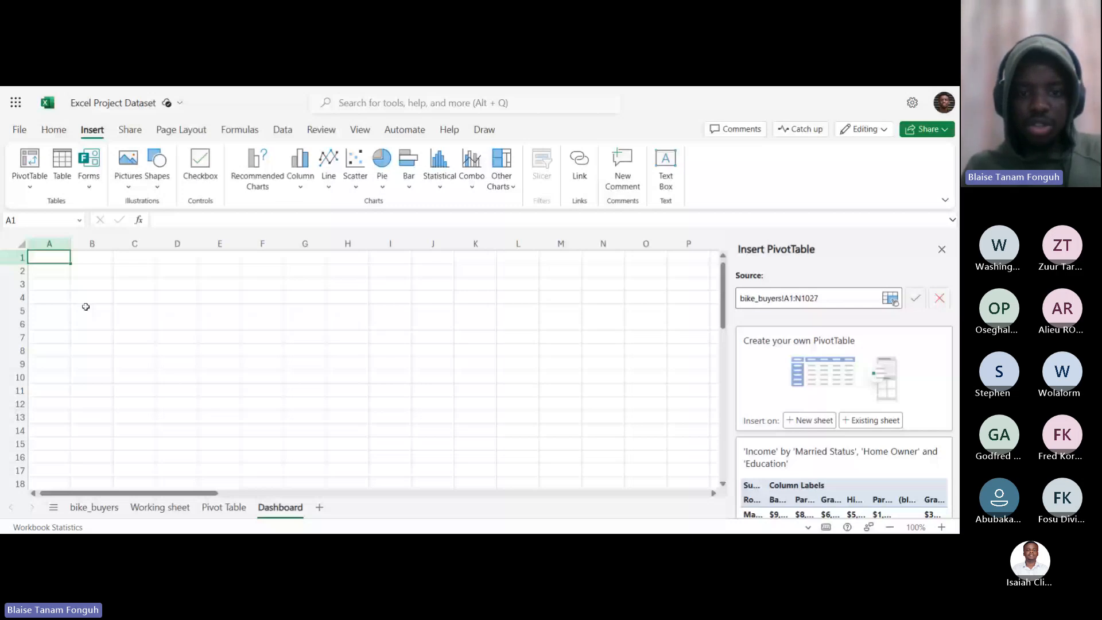
left_click(224, 507)
scroll(613, 392, "up", 2)
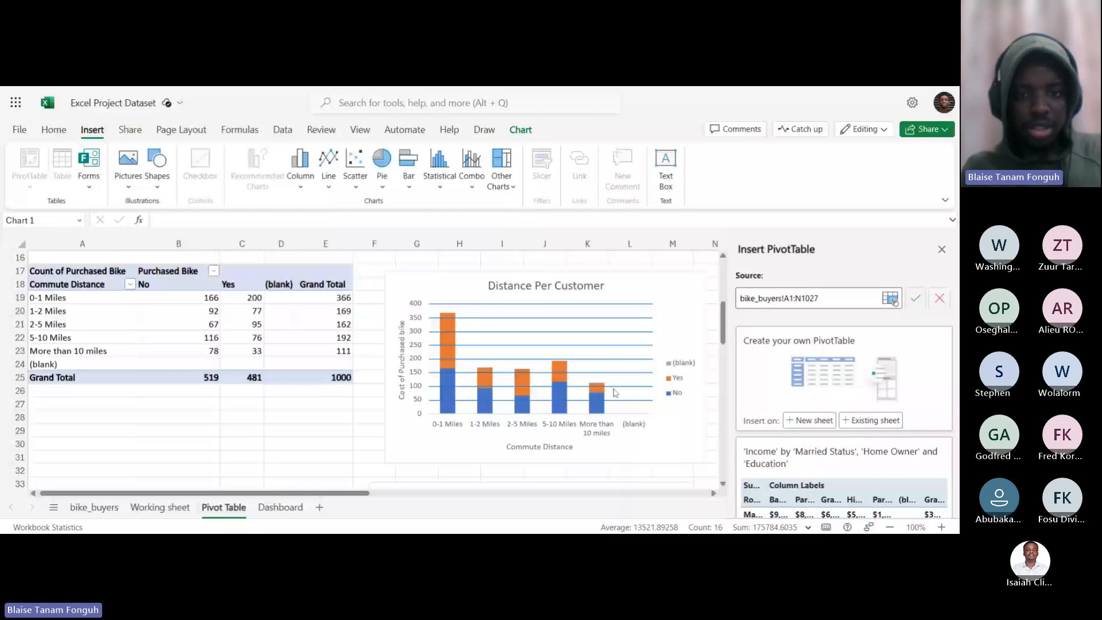
scroll(614, 392, "up", 5)
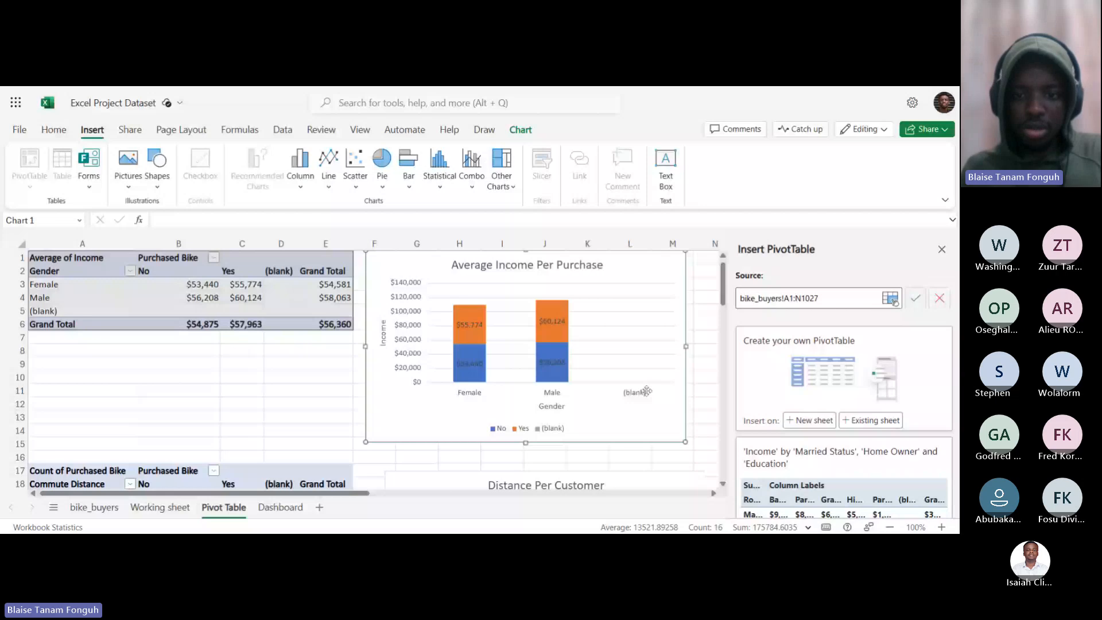
key("ctrl+Page_Down")
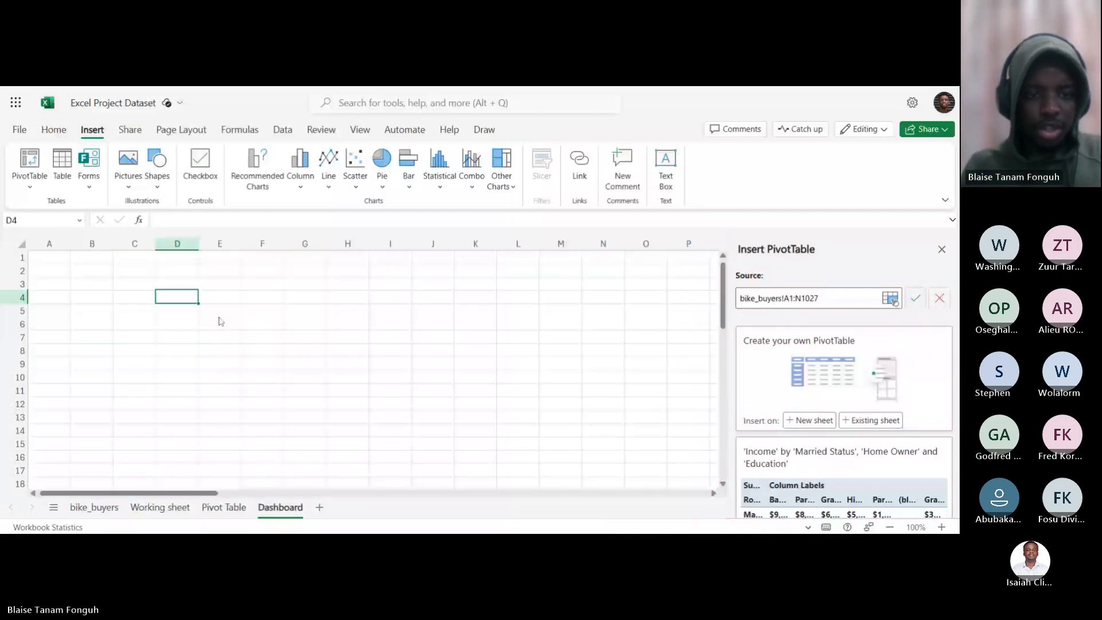
key("ctrl+v")
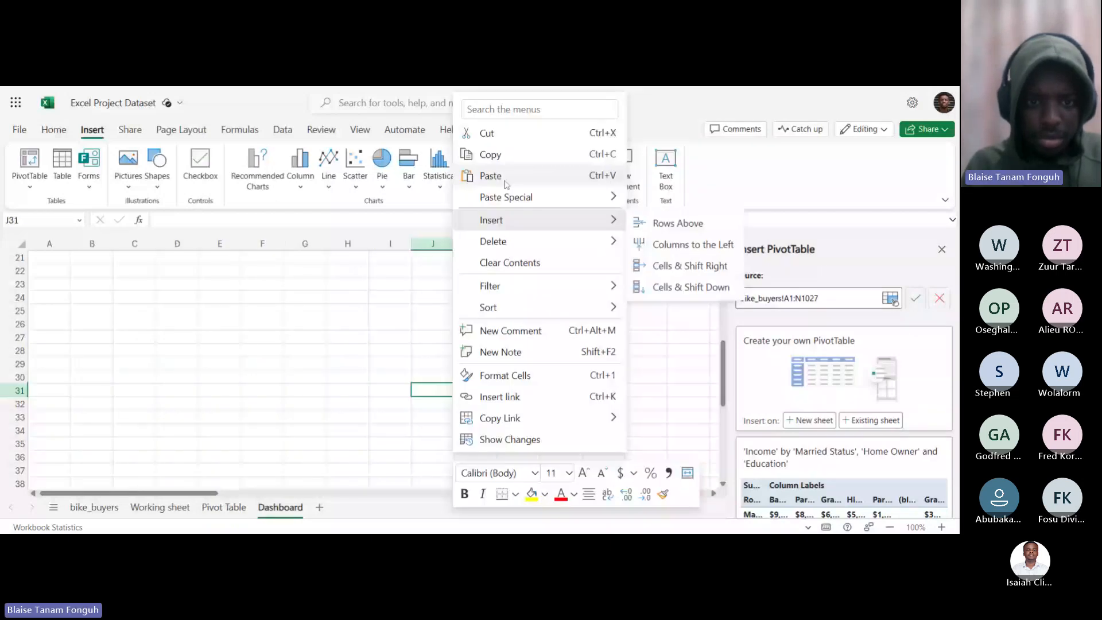
Paste the Distance Per Customer chart on the Dashboard, move it toward the income chart, and add the Customer Age Brackets chart below.
left_click(506, 185)
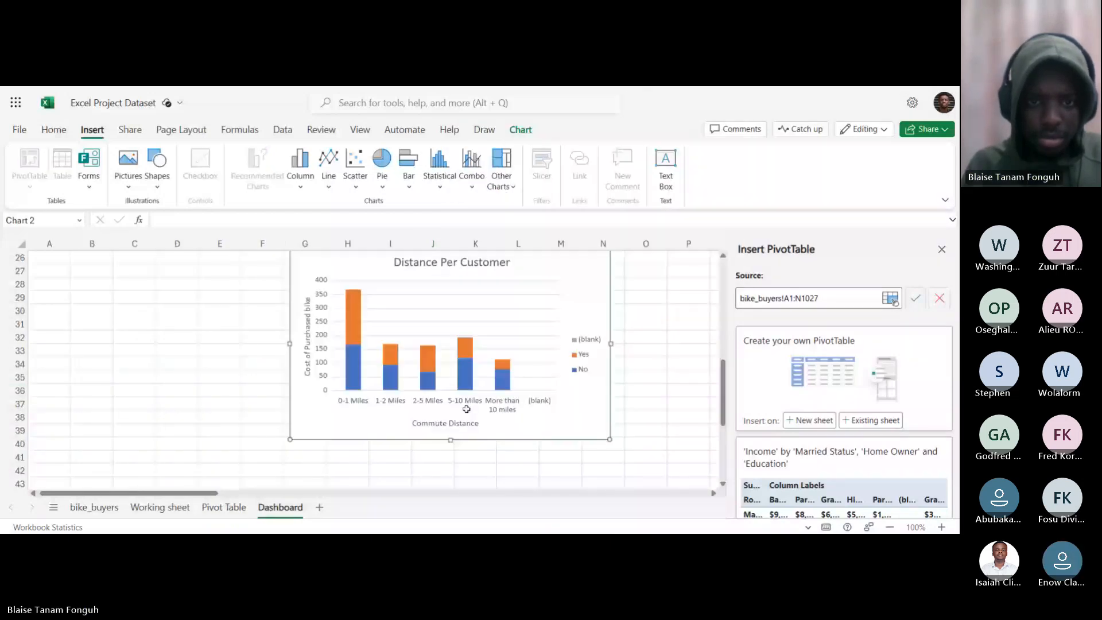
scroll(386, 436, "up", 3)
left_click_drag(386, 437, 300, 406)
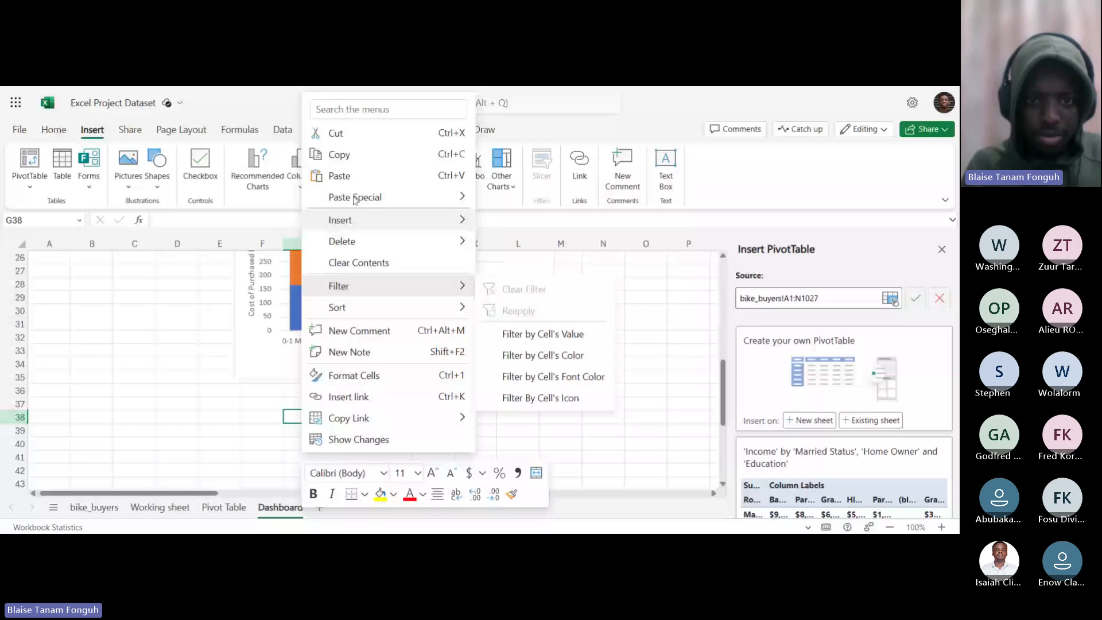
left_click(448, 351)
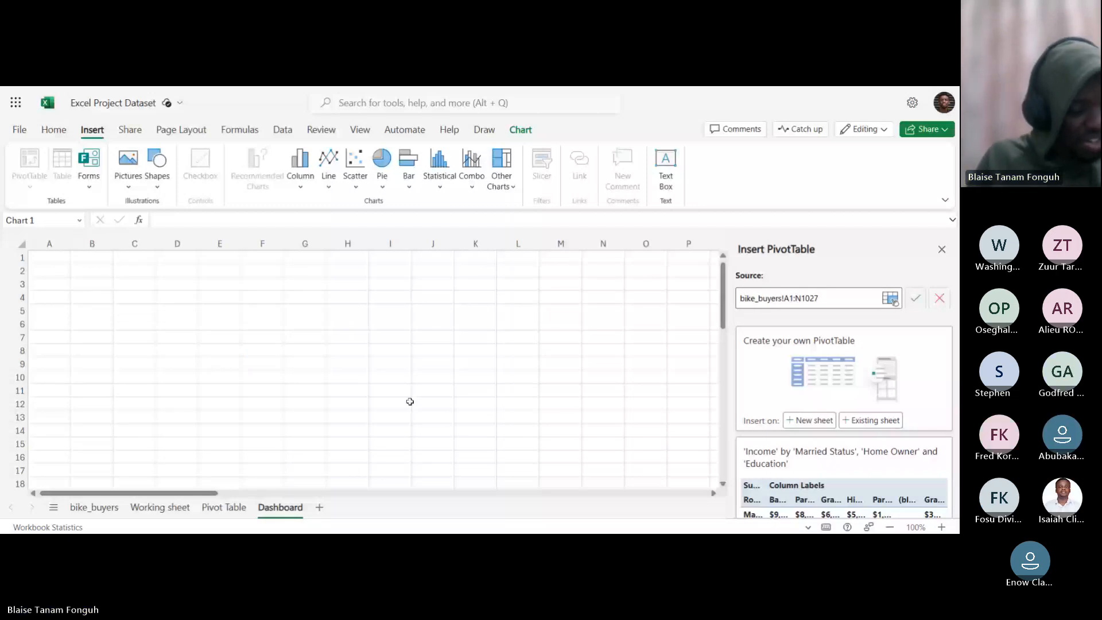
Hide the gridlines on the Dashboard sheet.
left_click(50, 257)
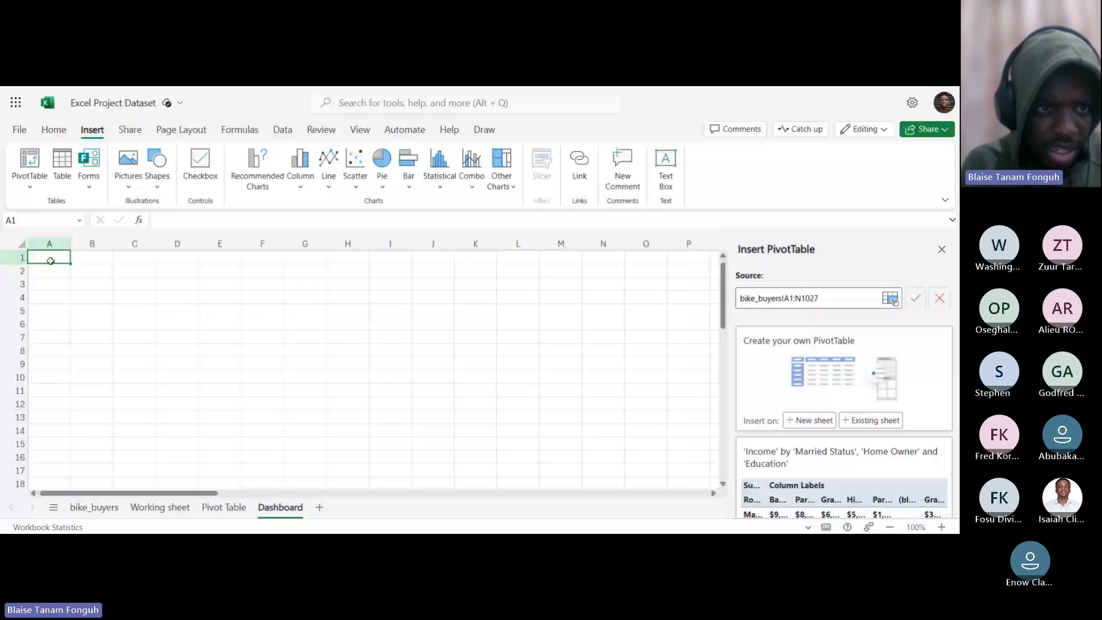
left_click_drag(50, 260, 475, 337)
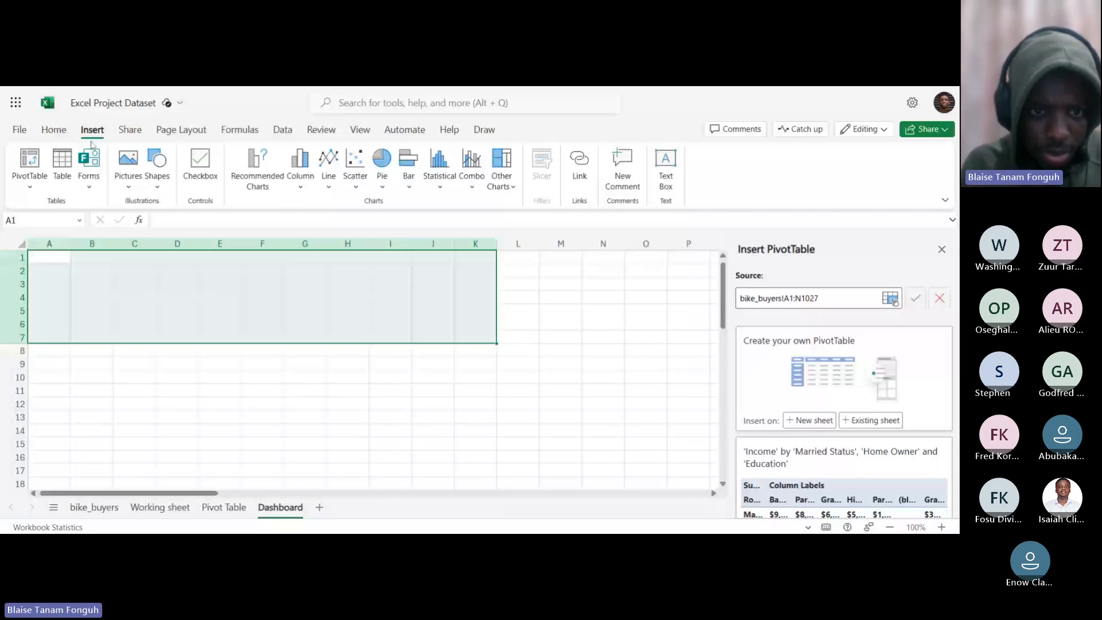
right_click(167, 312)
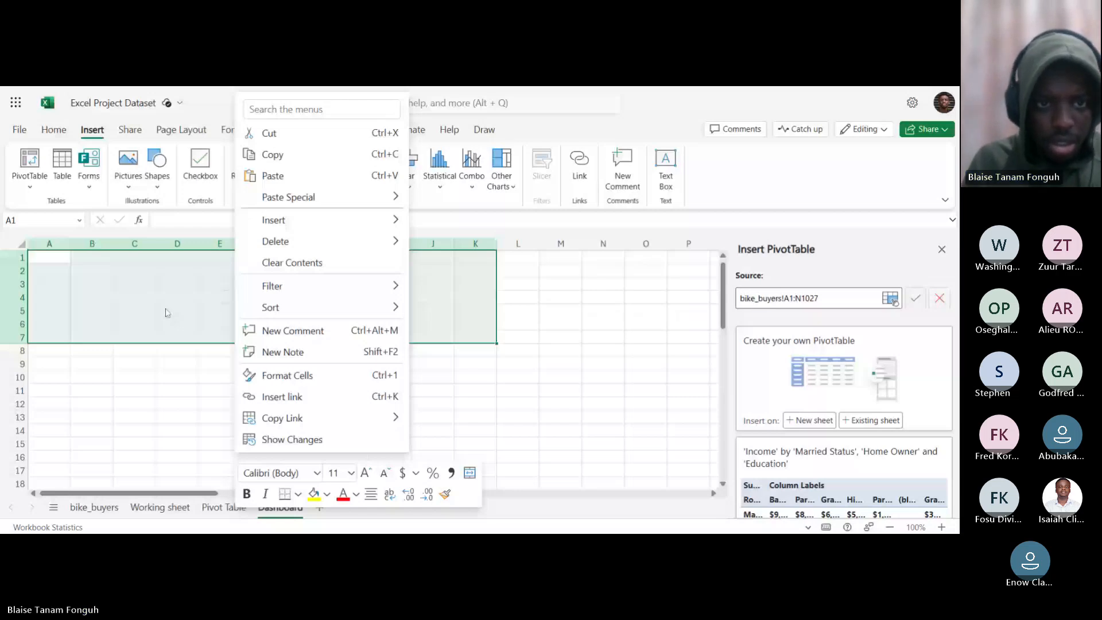
left_click(360, 129)
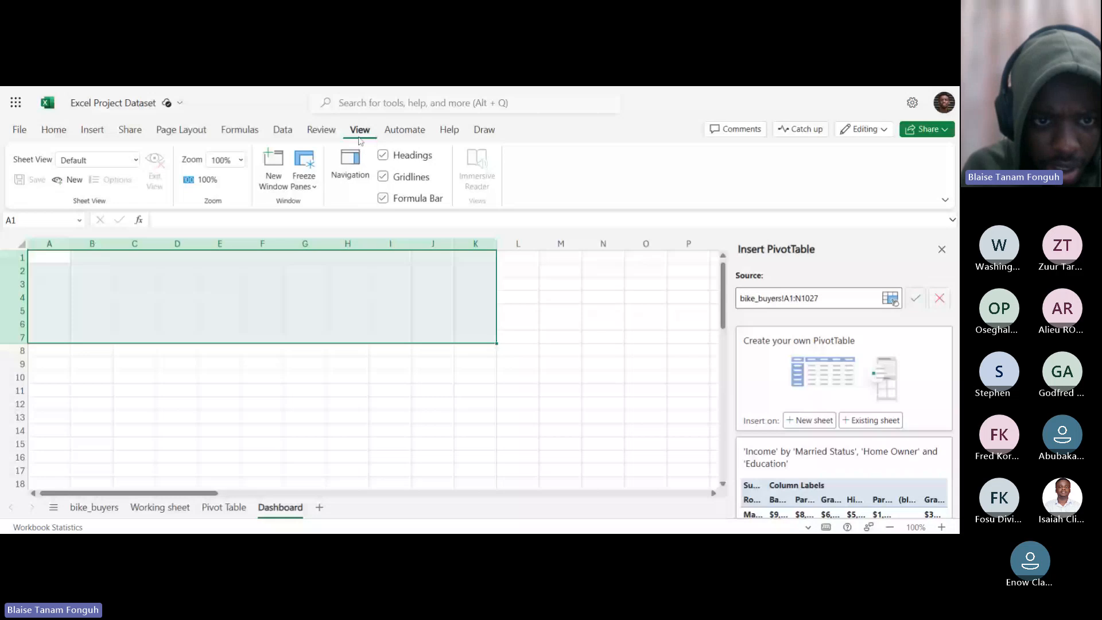
left_click(383, 176)
left_click(262, 270)
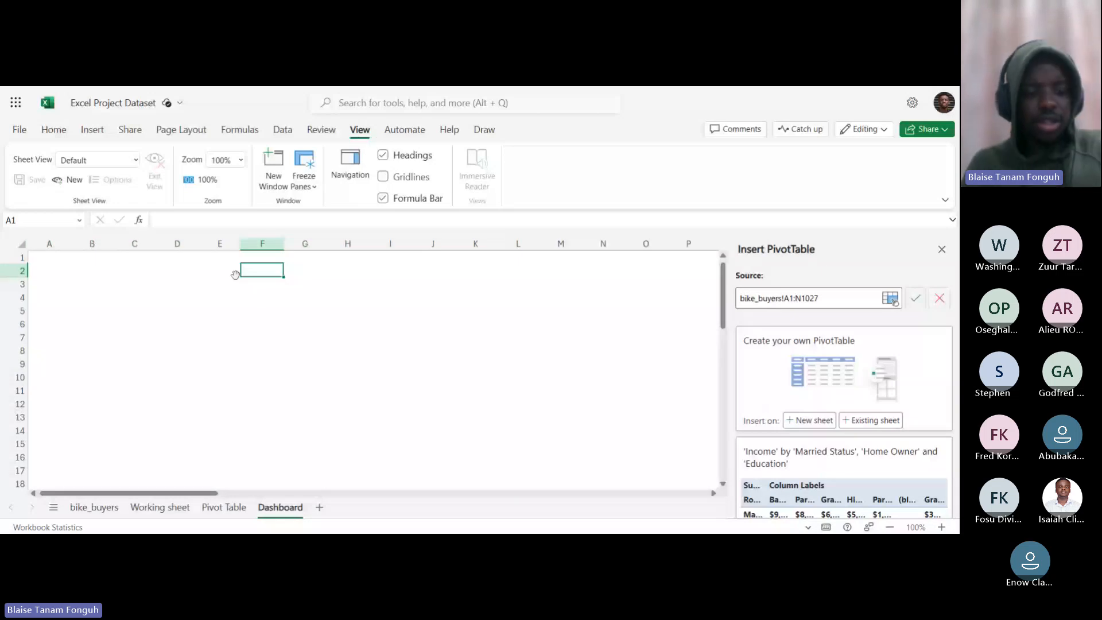
Enter the title "Bikes Sales Dashboard" in cell D3 of the Dashboard sheet.
double_click(176, 283)
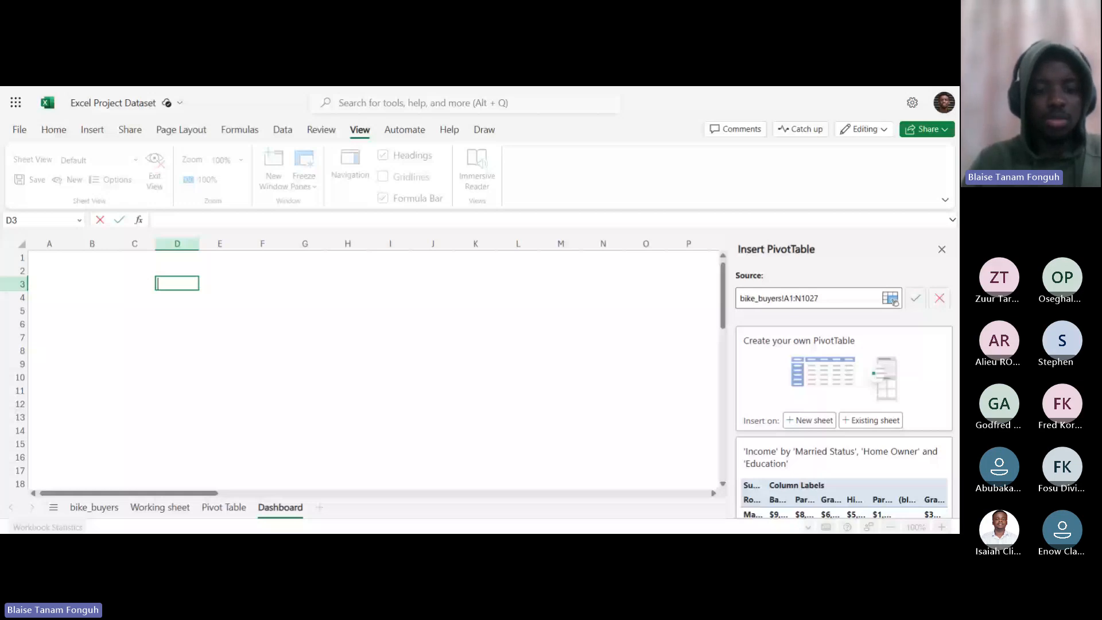
type("Bikes Sales Dashboa")
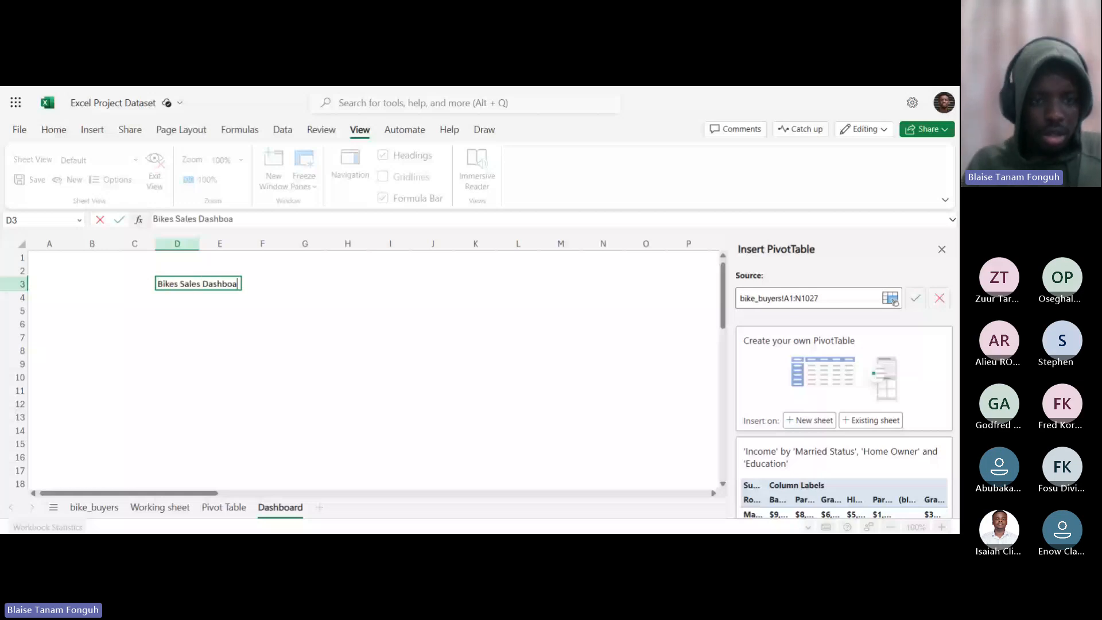
type("rd")
key("Return")
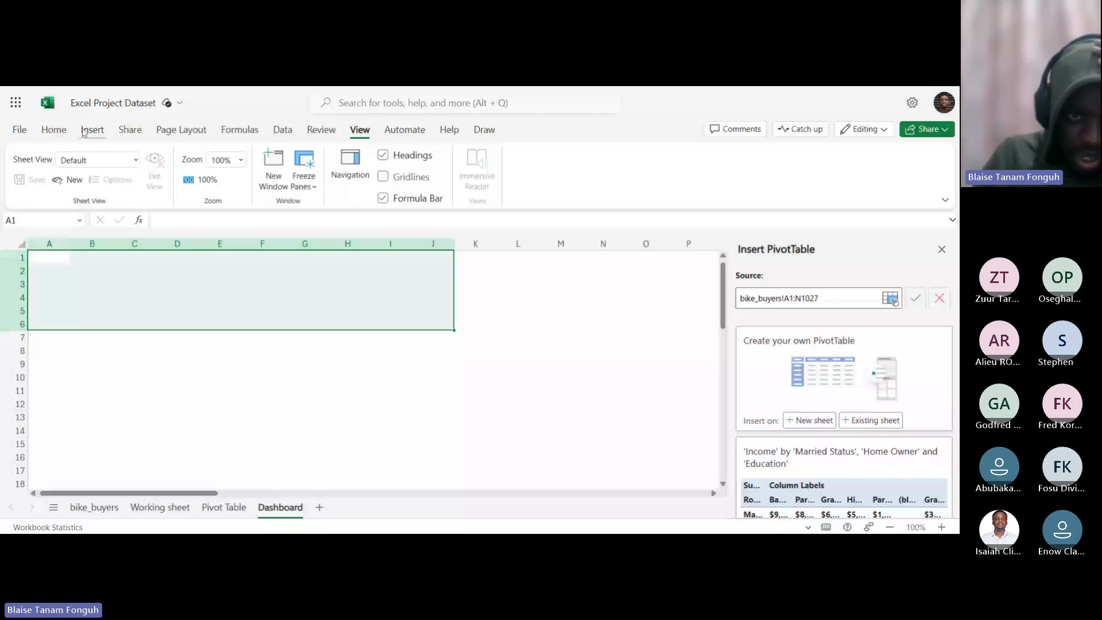
Fill the range A1:J6 with light blue as a banner and enter the title "Bikes Sales Dashboard" in cell D2.
left_click(53, 130)
left_click(236, 180)
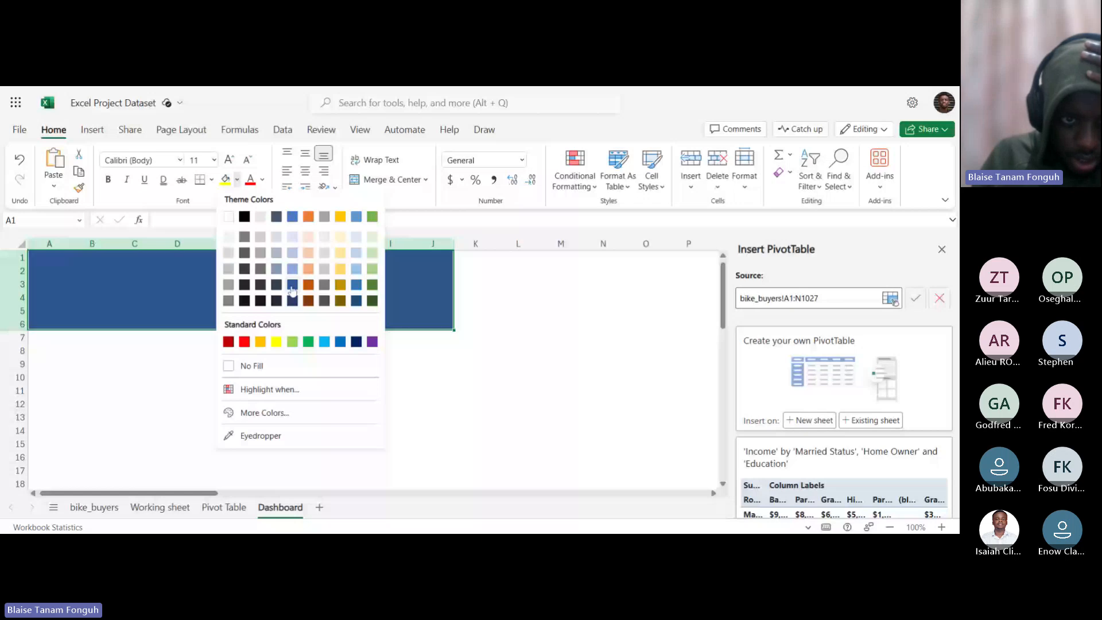
double_click(169, 273)
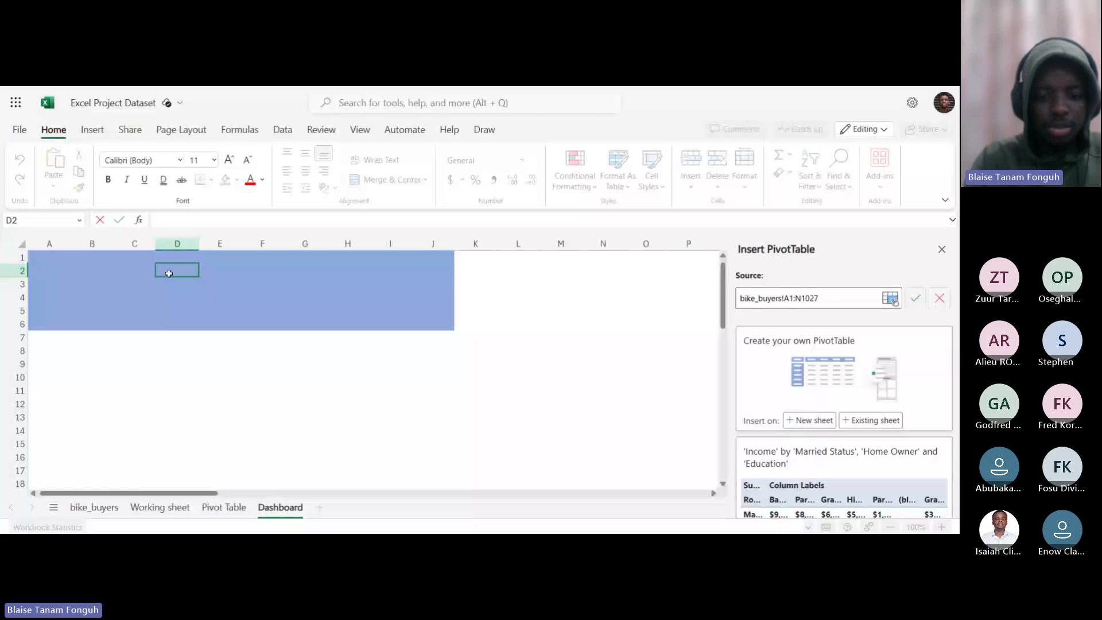
type("Bikes Sales Dashboa")
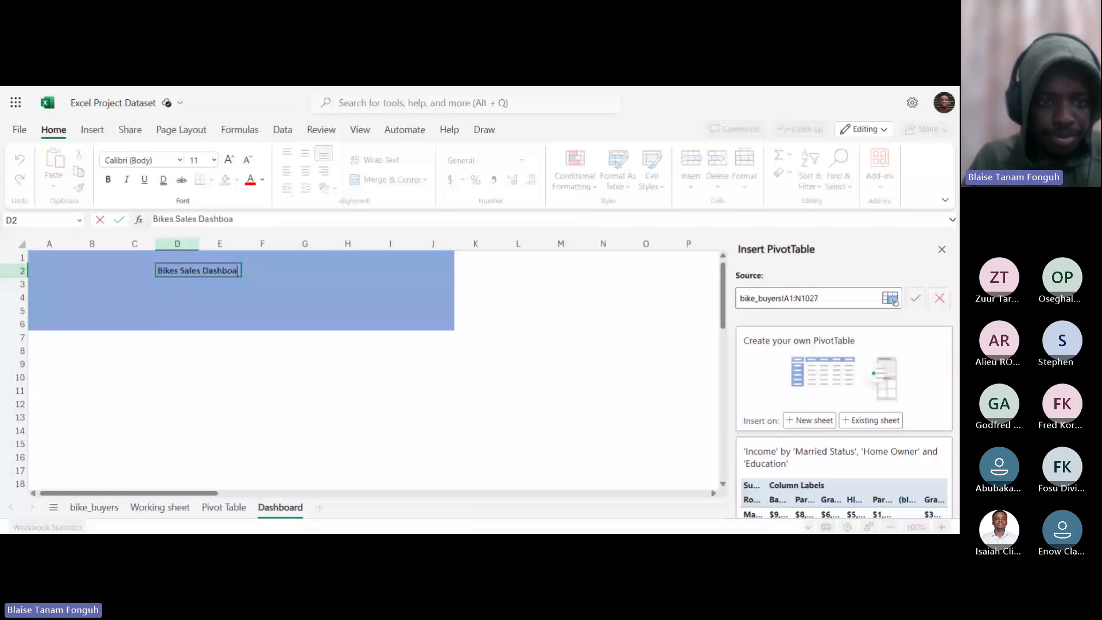
type("rd")
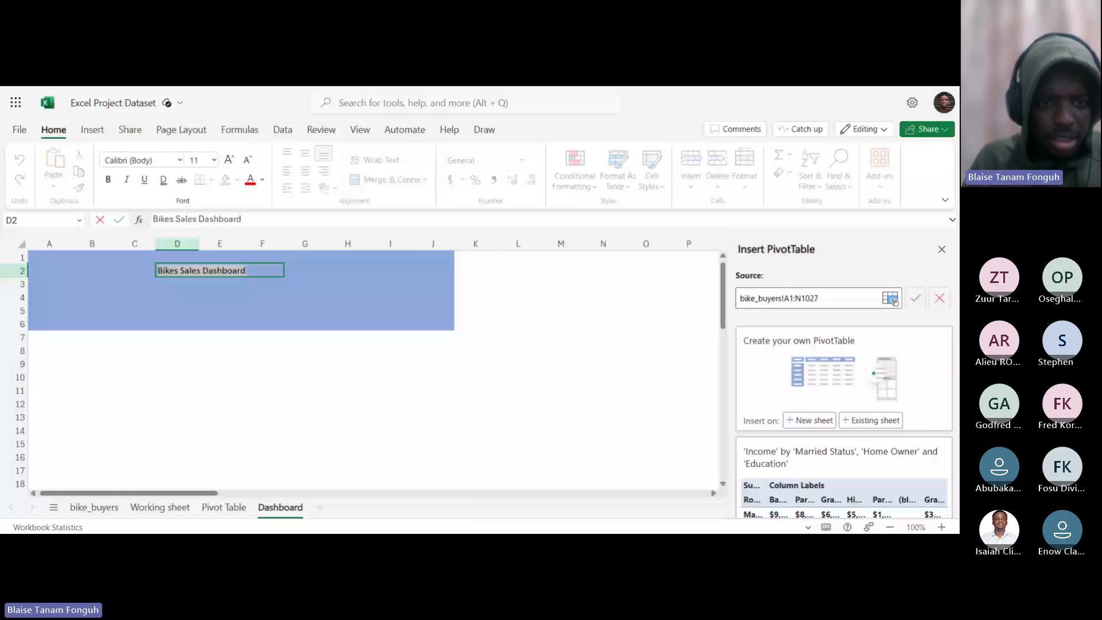
Format the dashboard title in D2 as bold with font size 28.
left_click(108, 180)
left_click(214, 160)
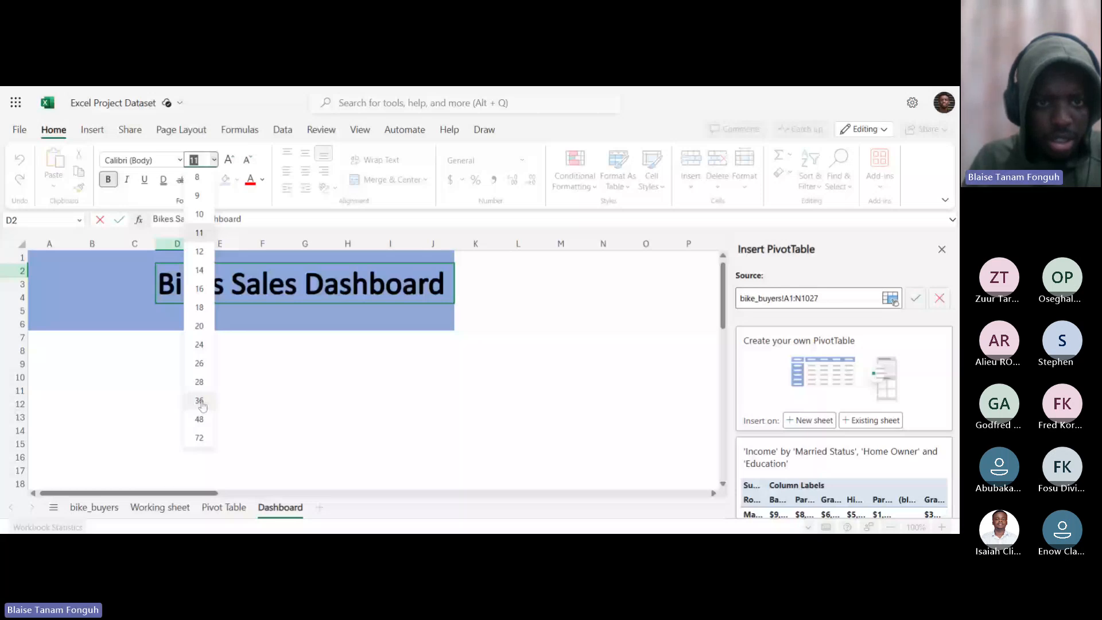
left_click(201, 402)
left_click(305, 310)
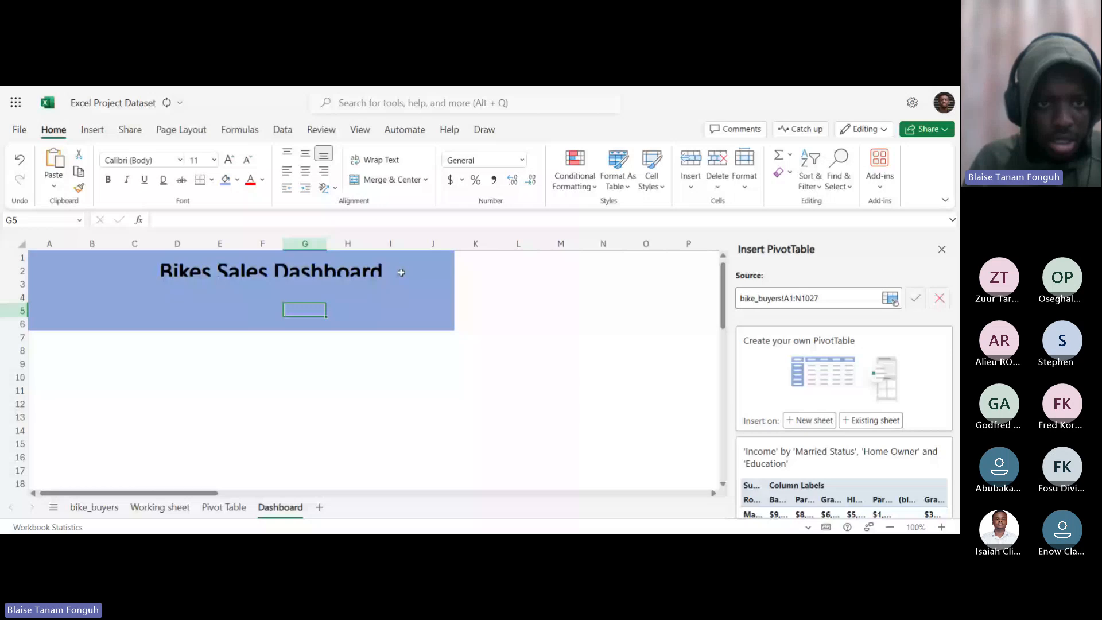
double_click(401, 272)
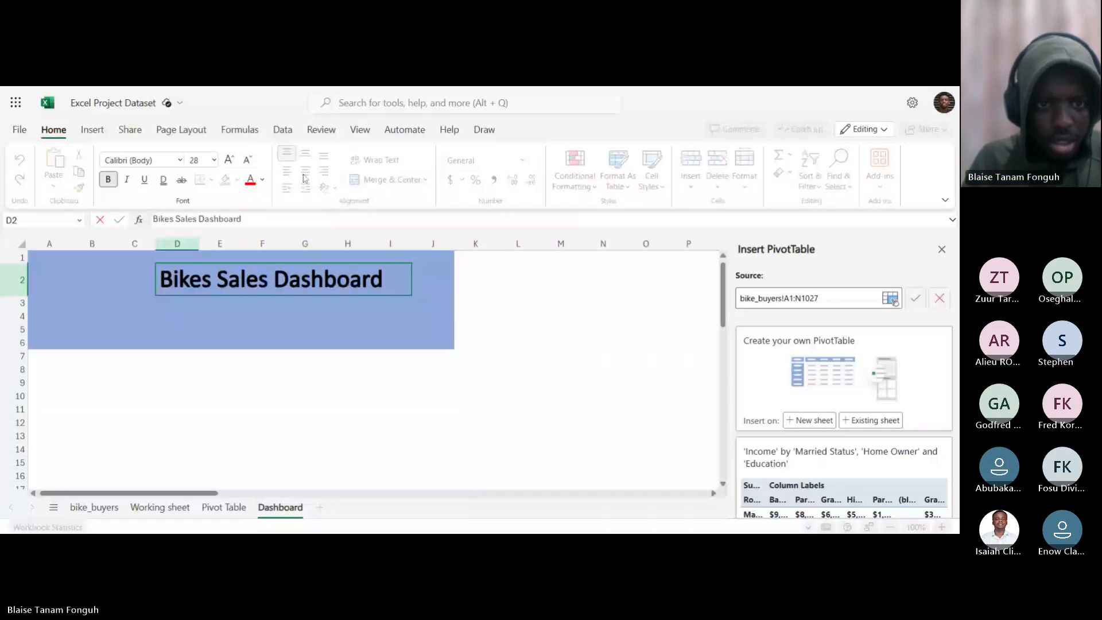
left_click(310, 304)
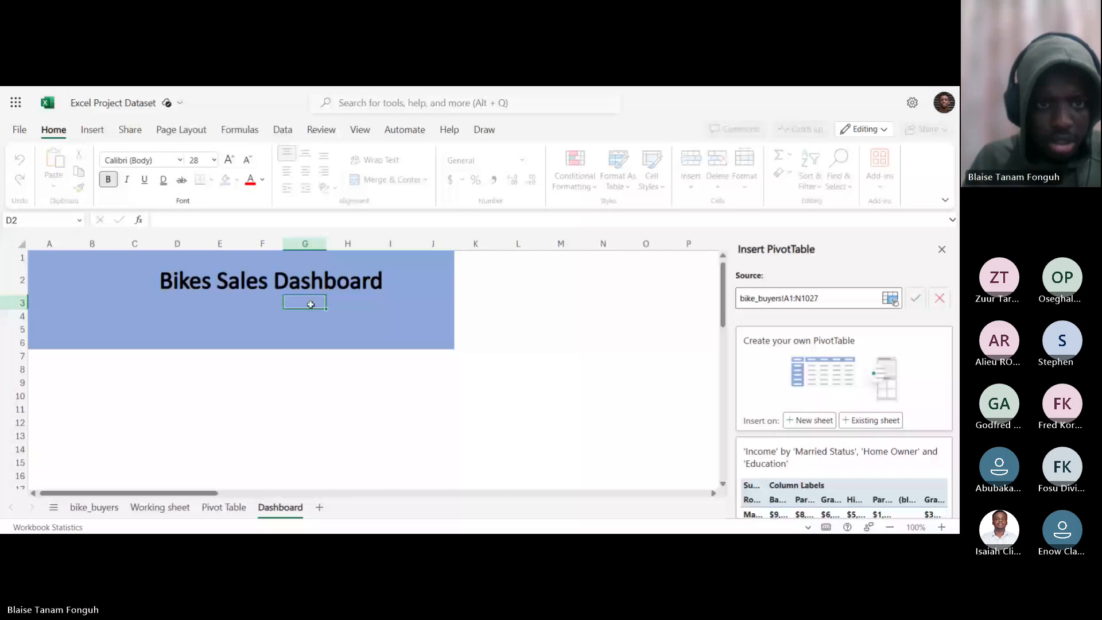
Middle-align the banner range A1:J6 vertically, trying centre and right alignment before setting it to left alignment.
left_click_drag(50, 257, 433, 342)
left_click(305, 170)
left_click(304, 189)
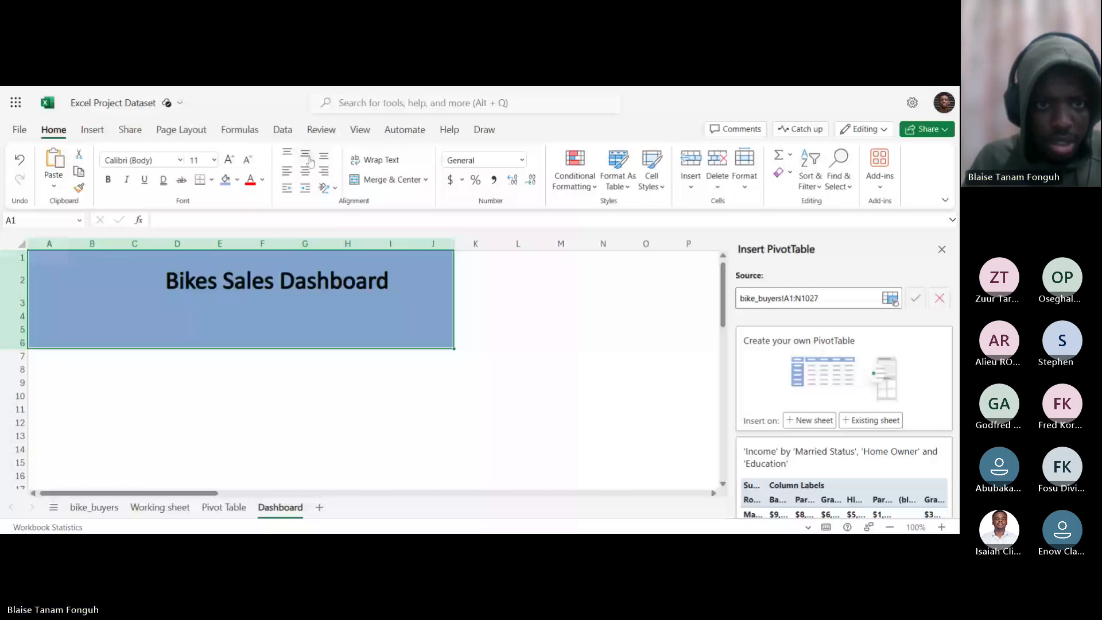
left_click(306, 173)
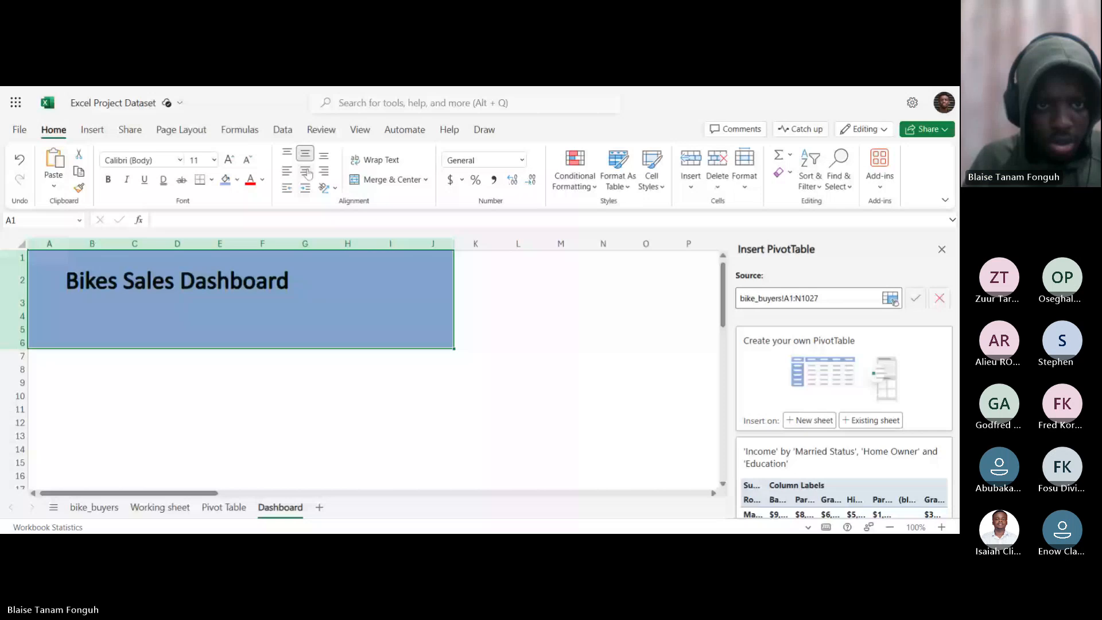
left_click(323, 171)
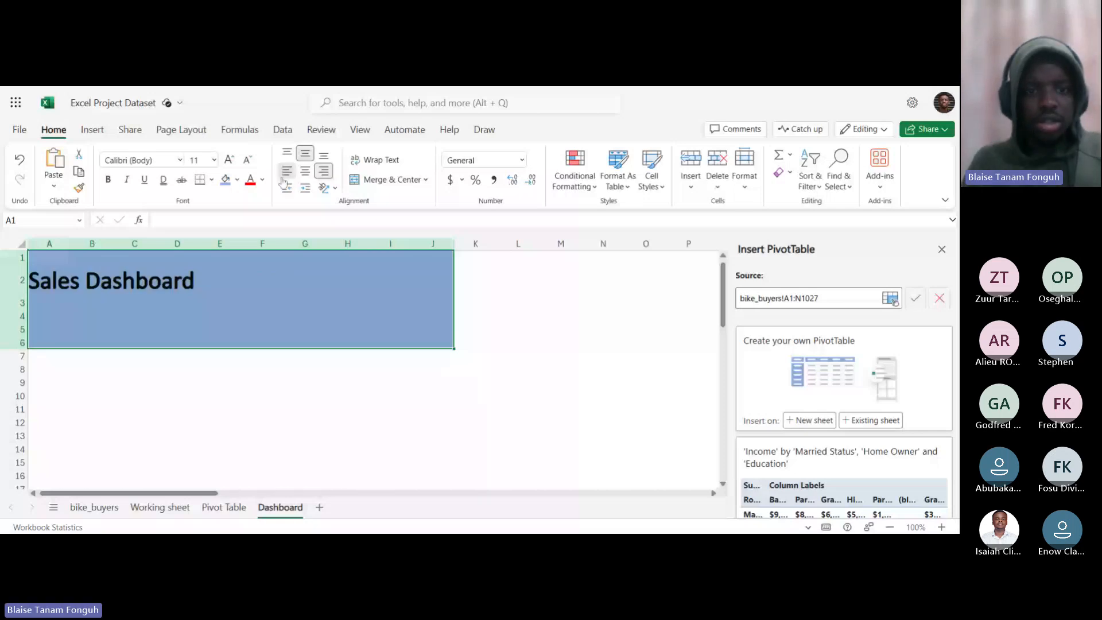
left_click(287, 171)
left_click(351, 275)
left_click(318, 279)
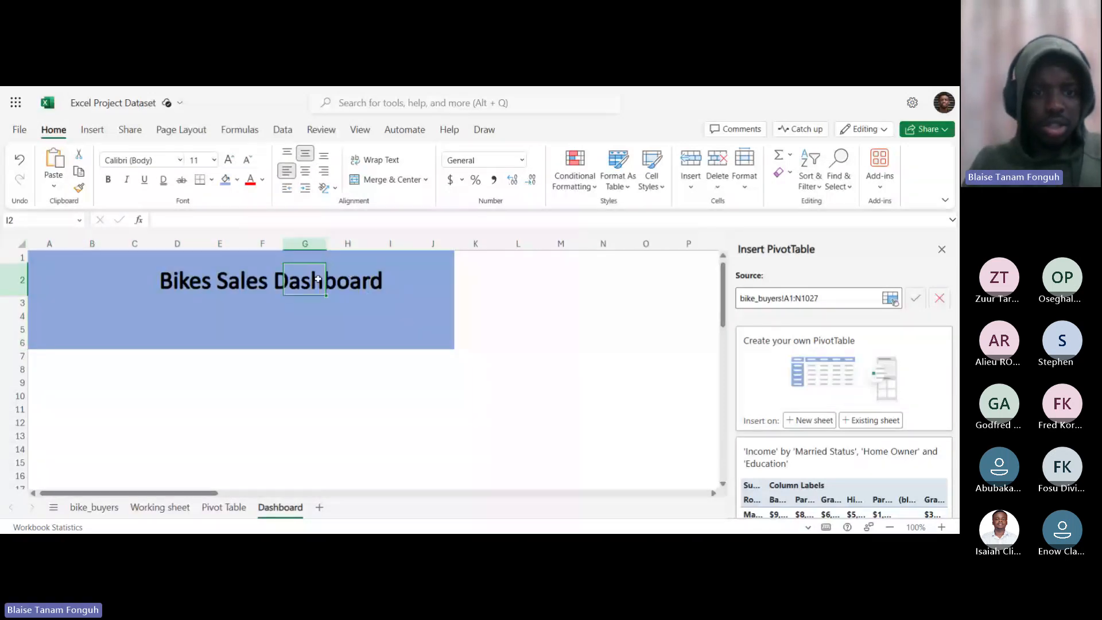
Move the Average Income Per Purchase chart up beneath the title banner and resize it to span about columns A to F.
scroll(364, 289, "down", 1)
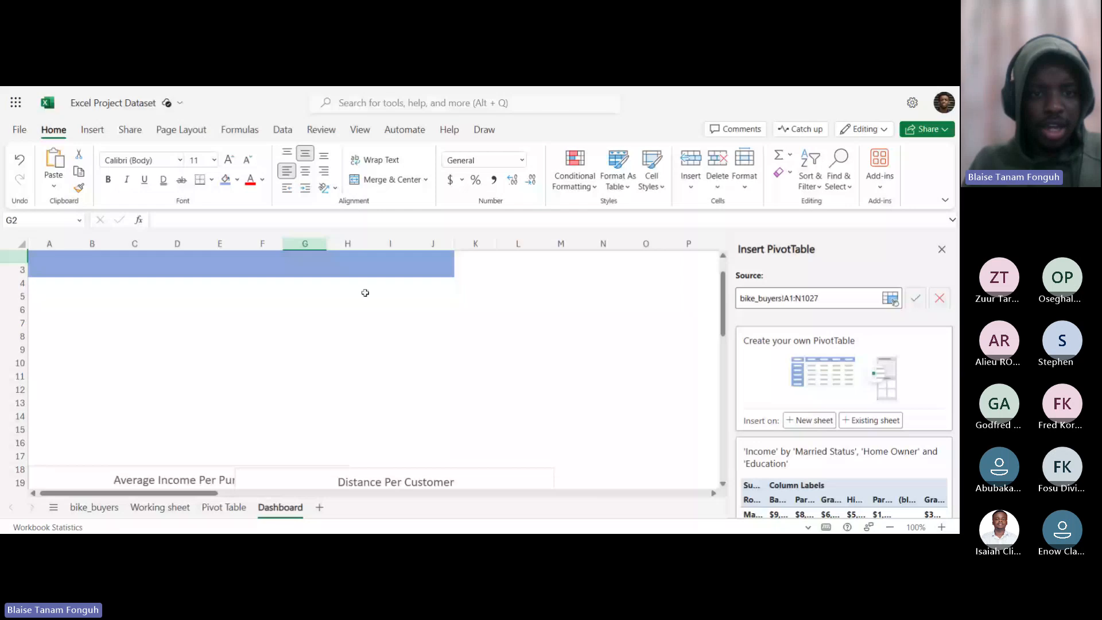
scroll(365, 292, "up", 1)
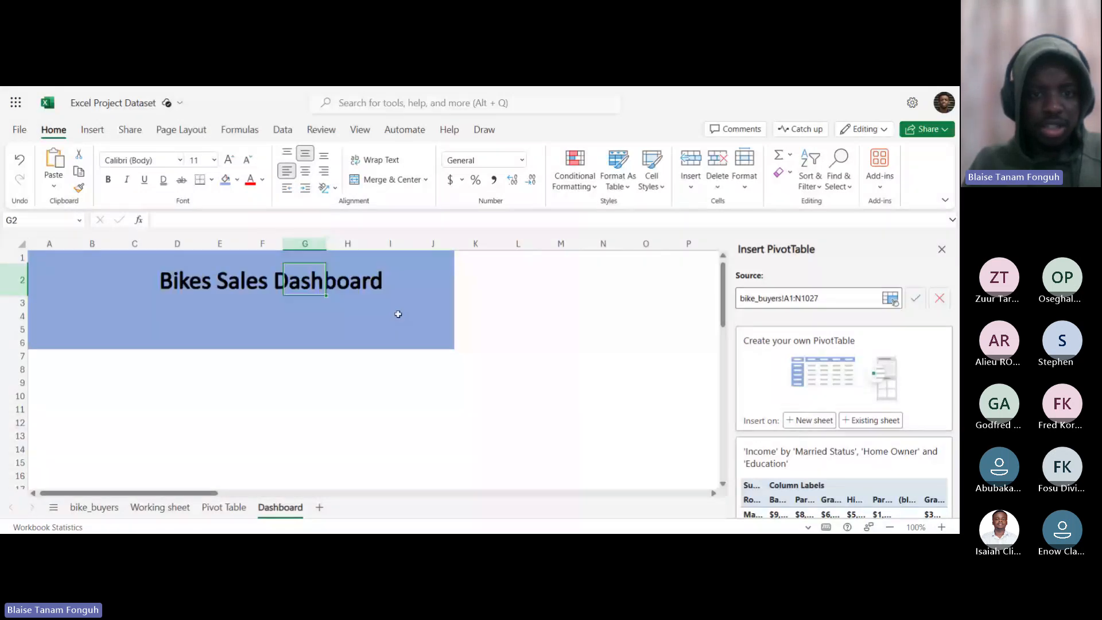
scroll(399, 313, "down", 5)
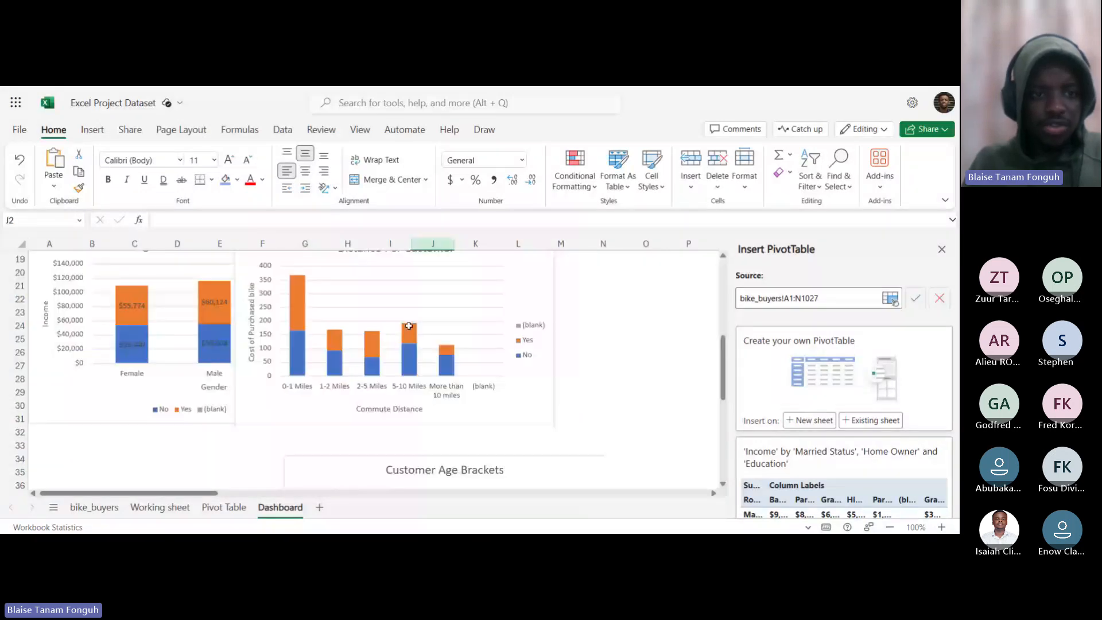
left_click(172, 309)
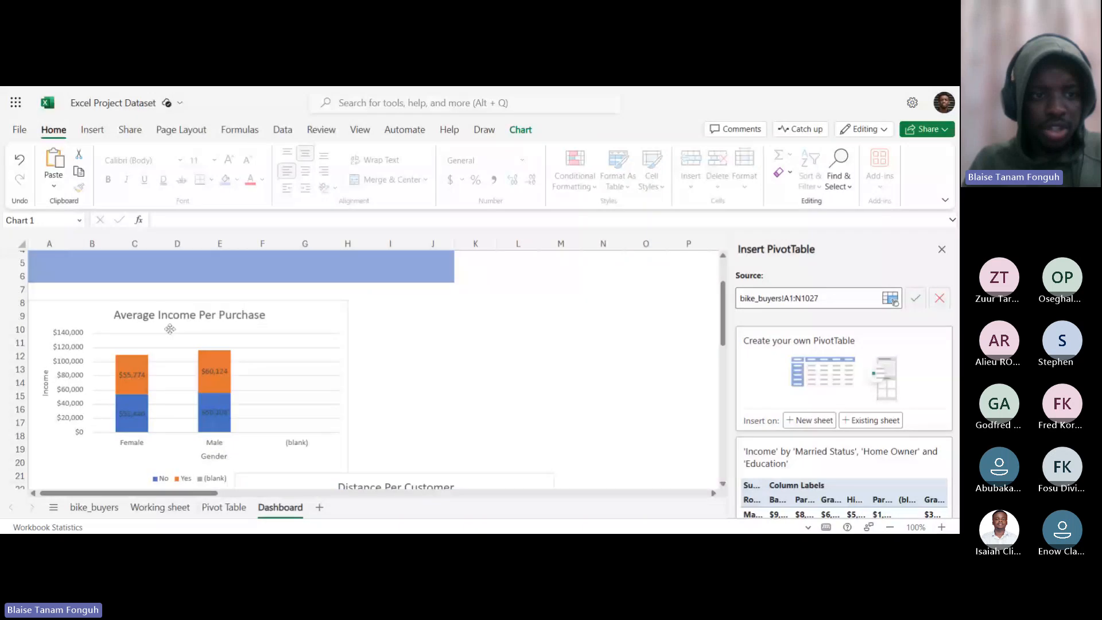
left_click_drag(297, 323, 297, 306)
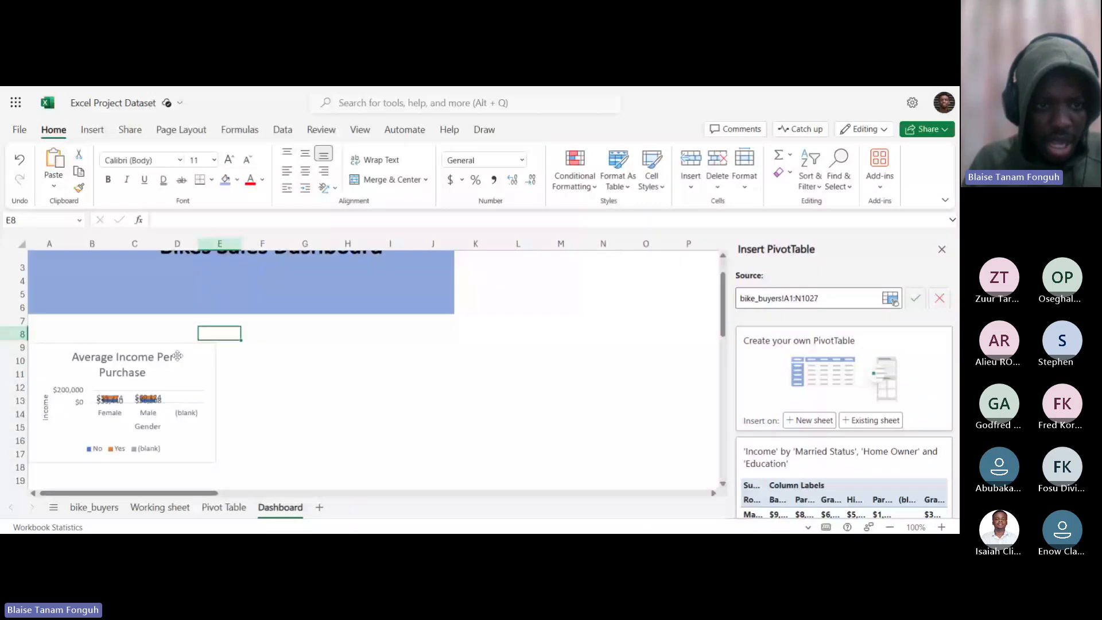
left_click(202, 355)
left_click_drag(216, 342, 301, 308)
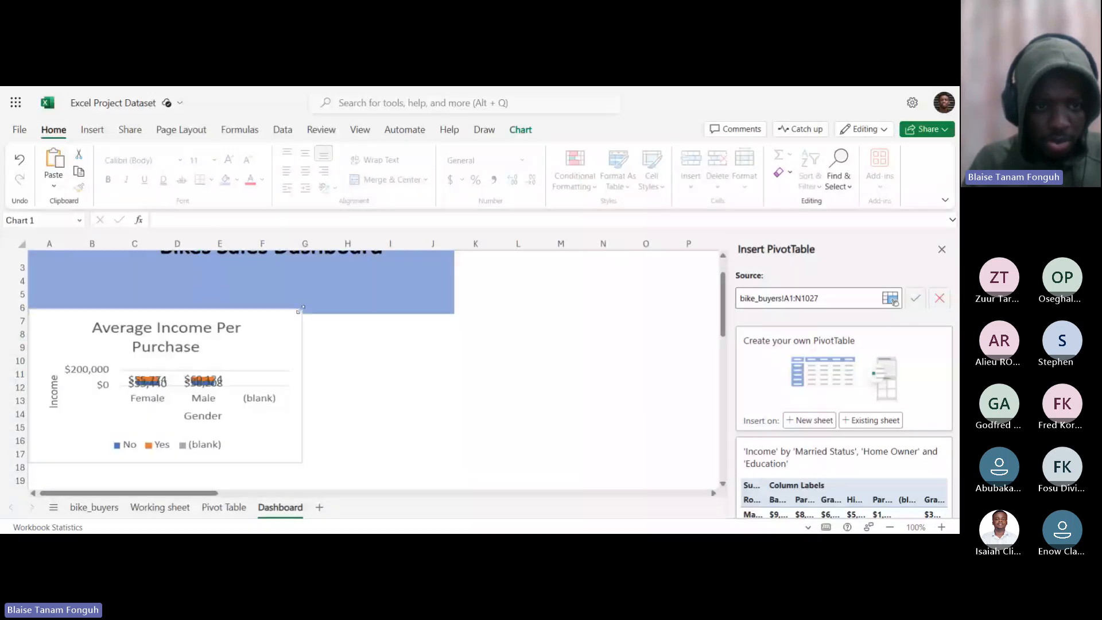
scroll(250, 297, "down", 2)
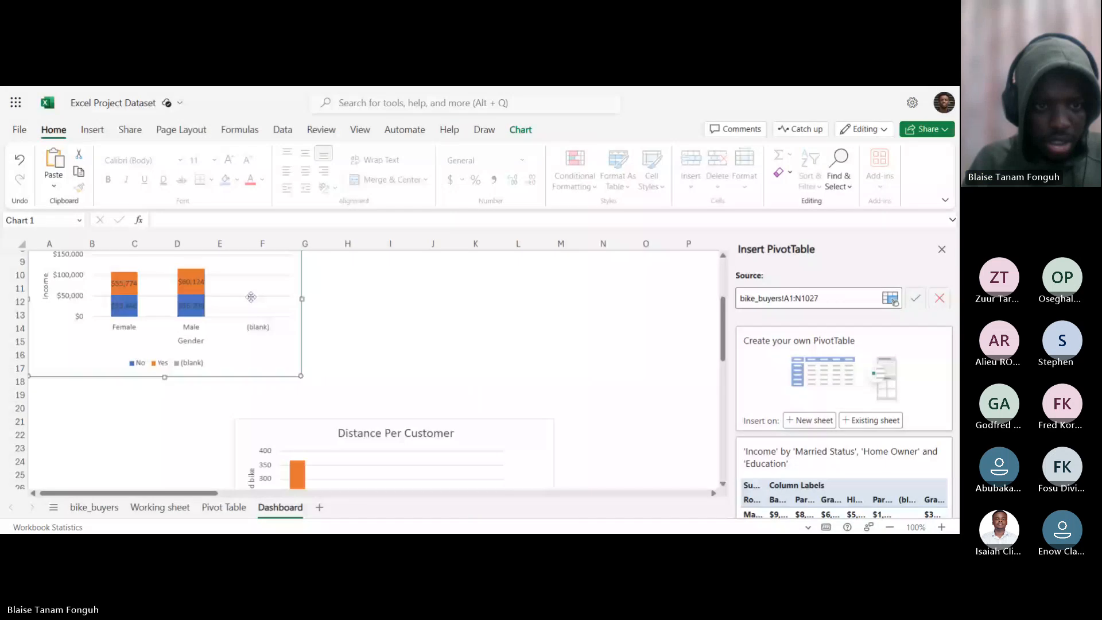
Move the Distance Per Customer chart up beneath the title banner, beside the Average Income Per Purchase chart.
scroll(250, 297, "up", 3)
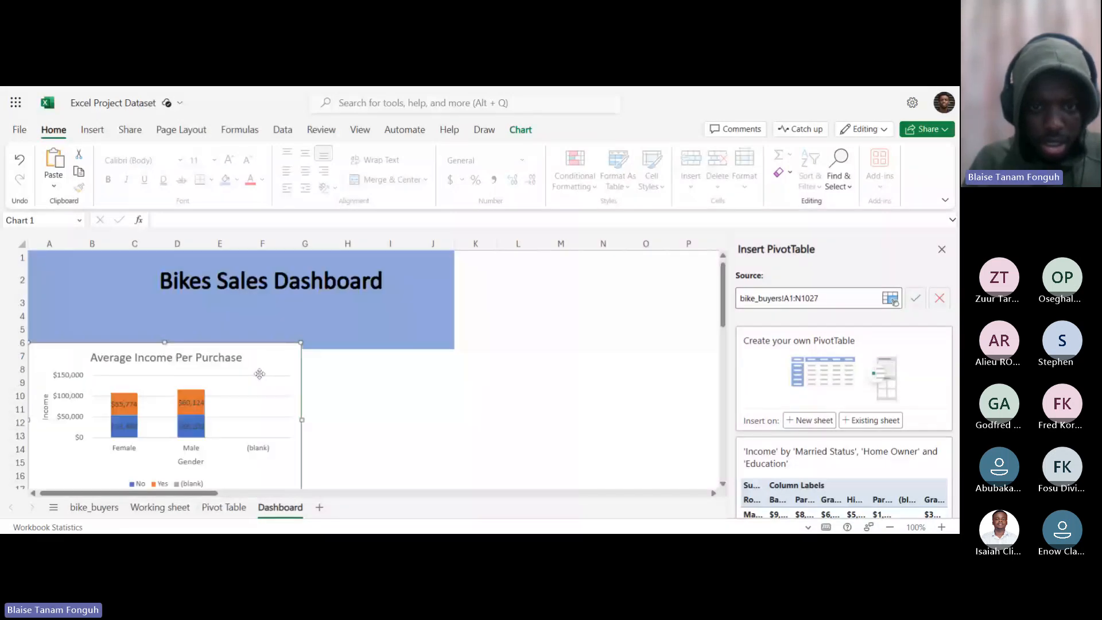
scroll(259, 373, "down", 2)
left_click(517, 285)
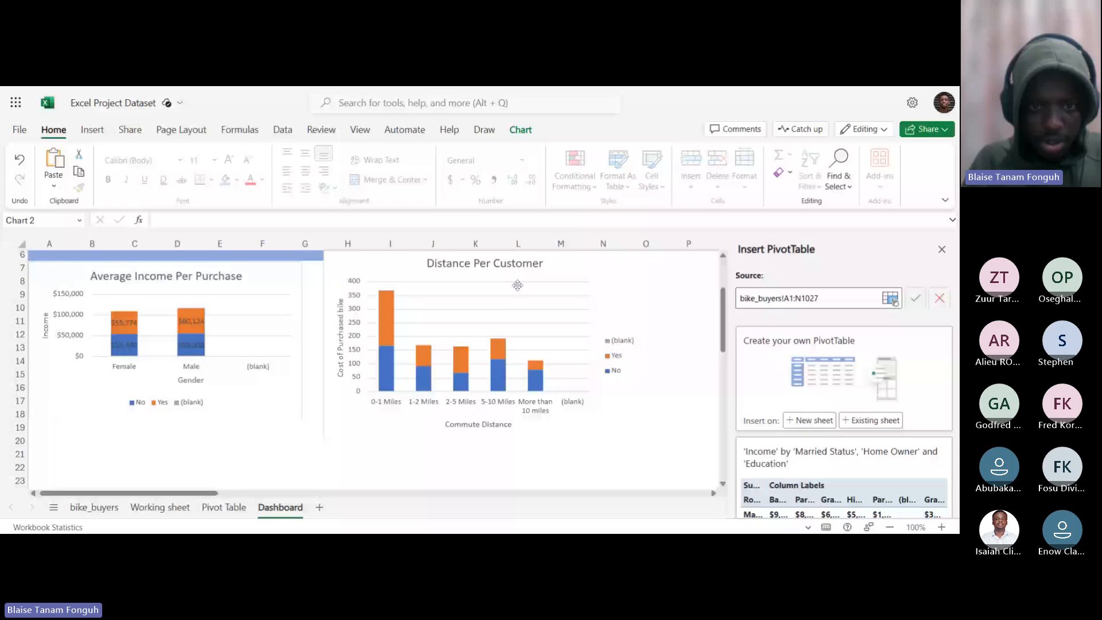
left_click_drag(516, 285, 507, 313)
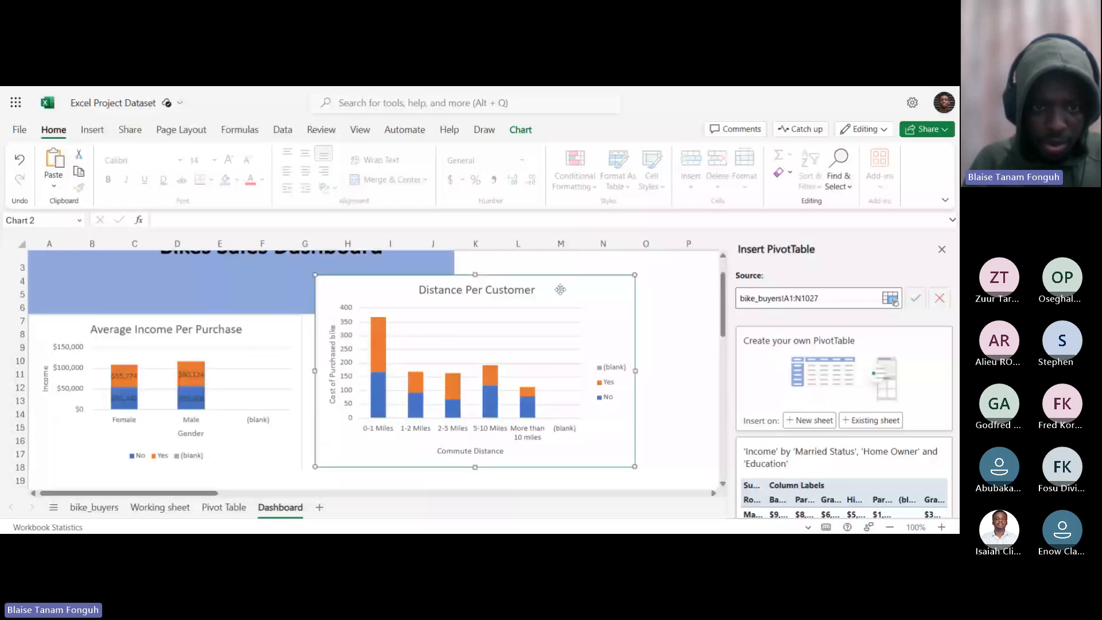
left_click_drag(560, 290, 548, 364)
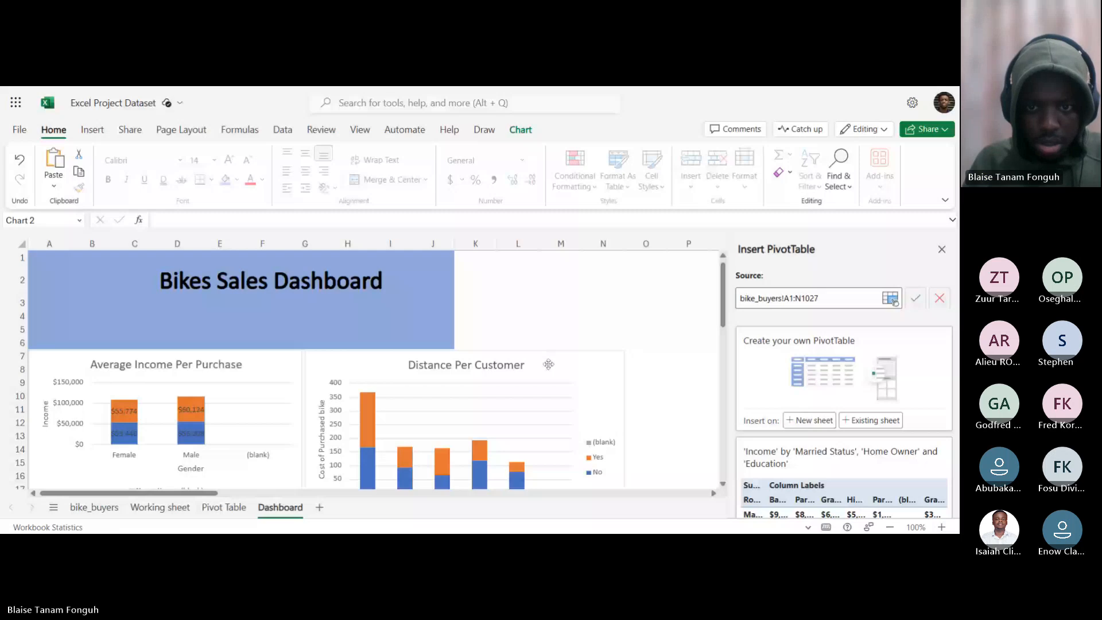
Resize the Distance Per Customer chart to span about columns G to L and match the height of the Average Income Per Purchase chart.
scroll(596, 319, "down", 4)
scroll(601, 322, "up", 4)
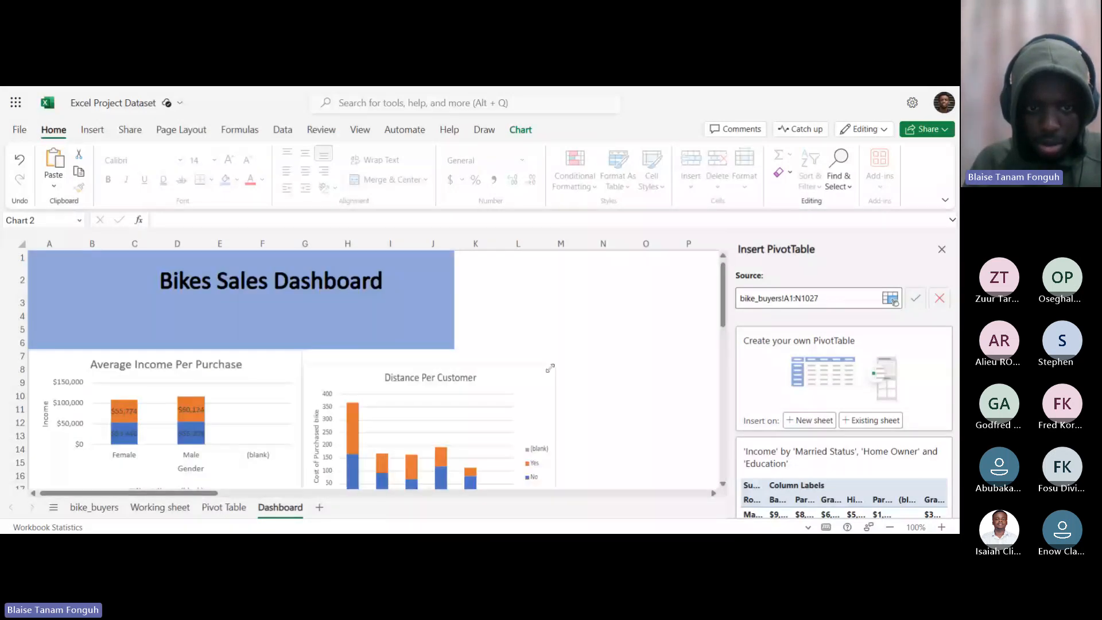
left_click_drag(549, 368, 532, 351)
scroll(408, 390, "down", 7)
scroll(413, 373, "up", 6)
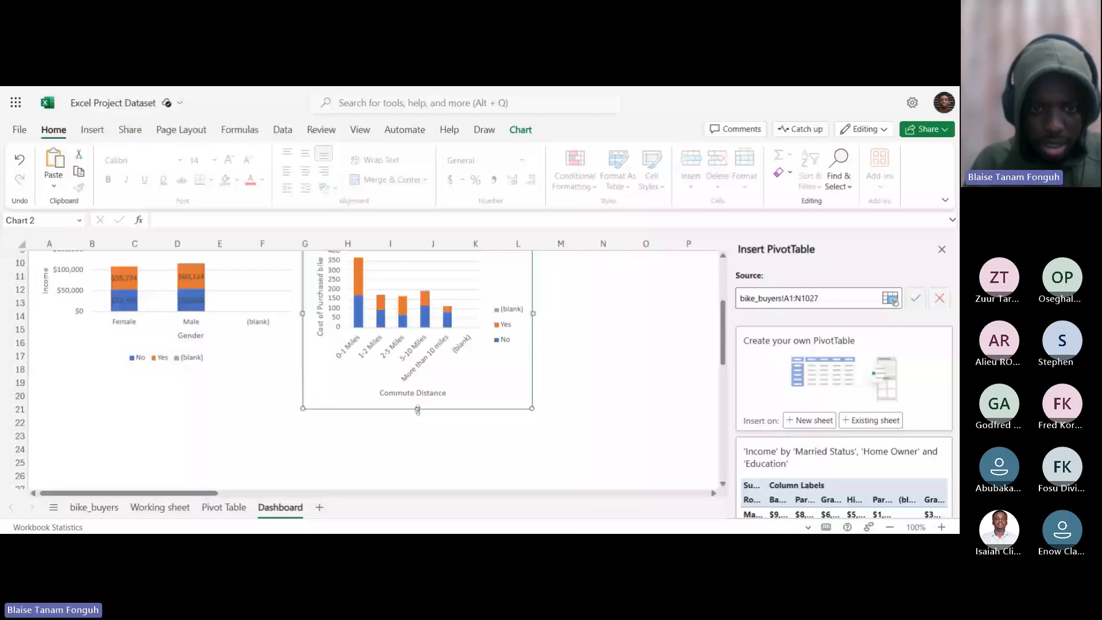
left_click_drag(418, 409, 417, 374)
scroll(412, 396, "up", 2)
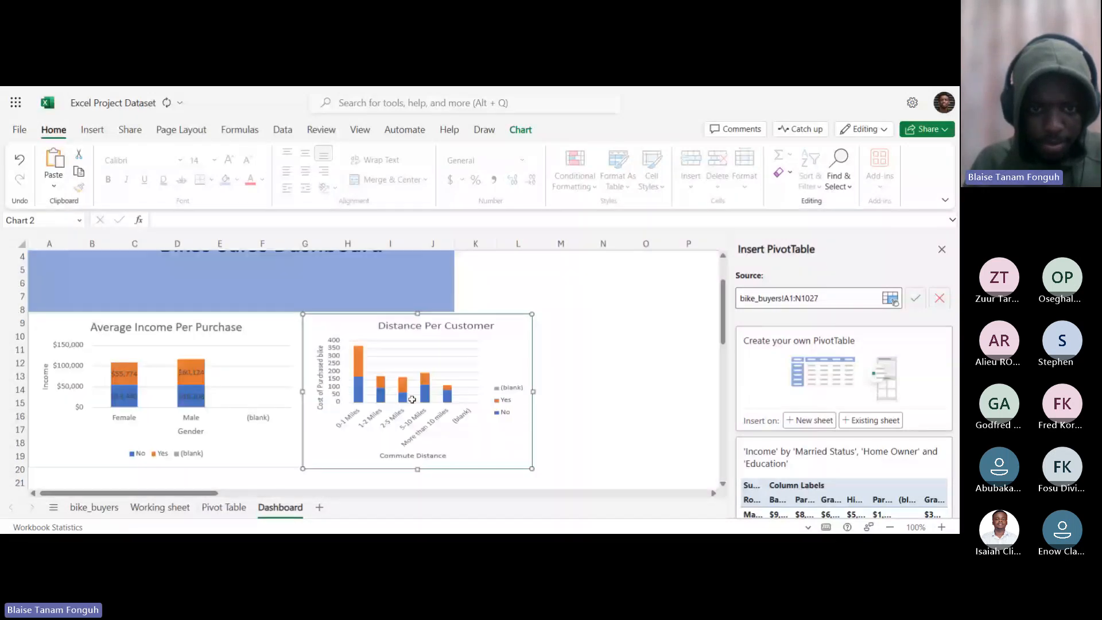
scroll(411, 399, "down", 1)
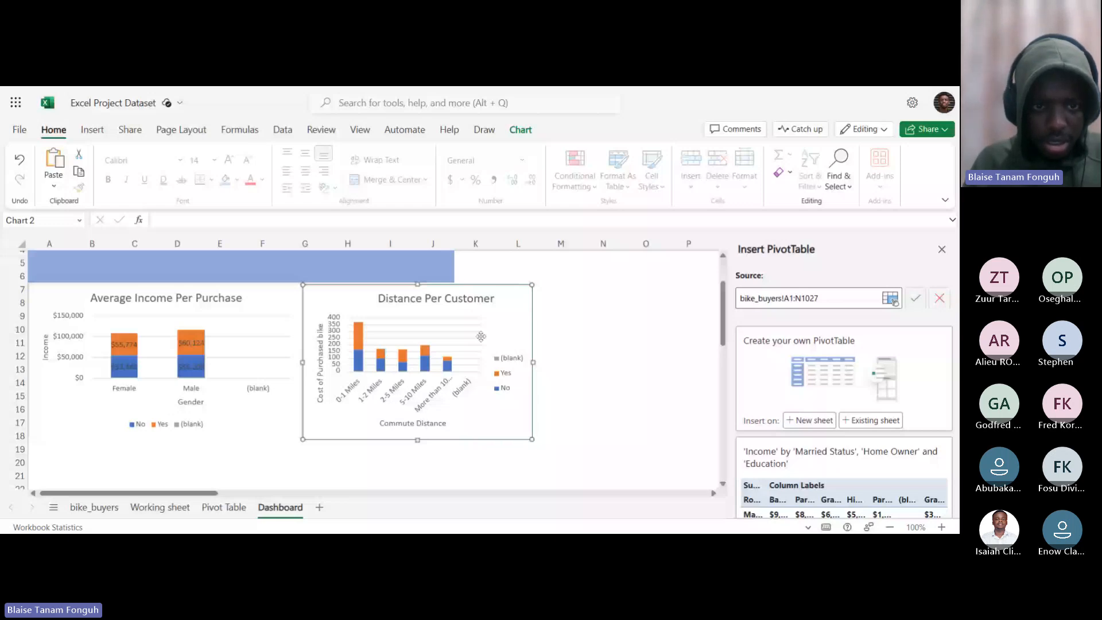
Move the Customer Age Brackets chart beneath the two upper charts and realign the Distance Per Customer chart beside Average Income Per Purchase.
scroll(304, 327, "down", 2)
left_click(306, 328)
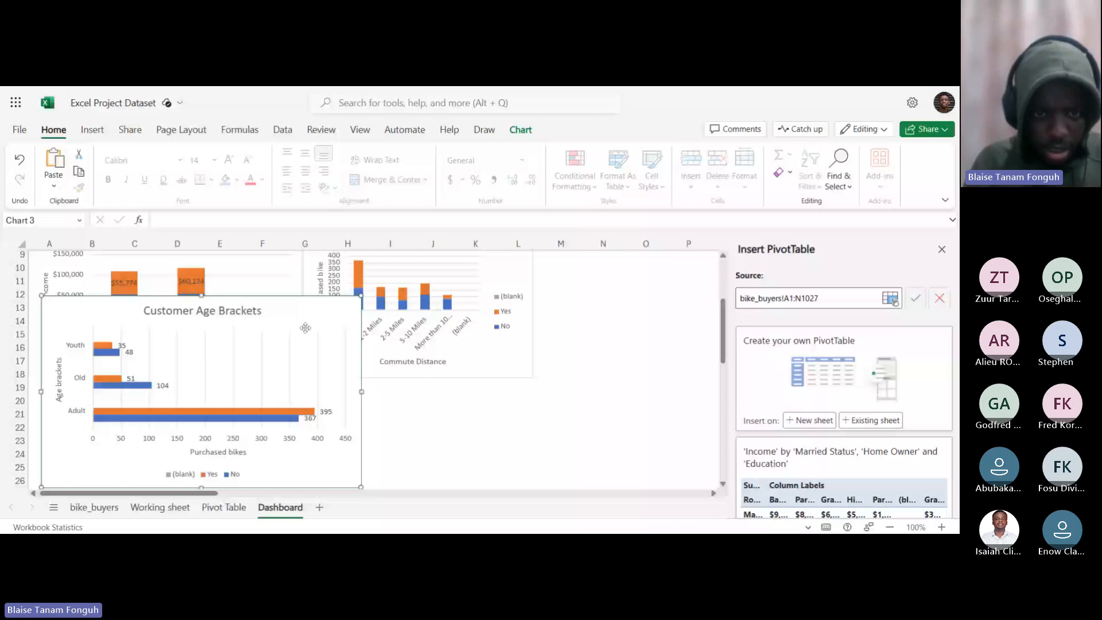
left_click_drag(305, 328, 467, 403)
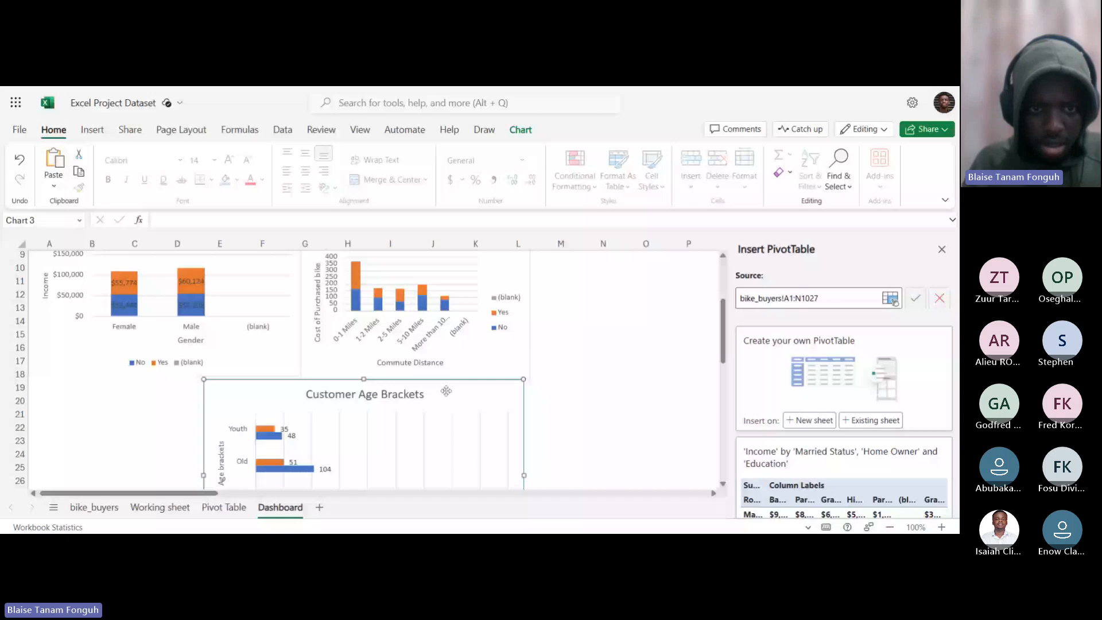
scroll(446, 391, "up", 3)
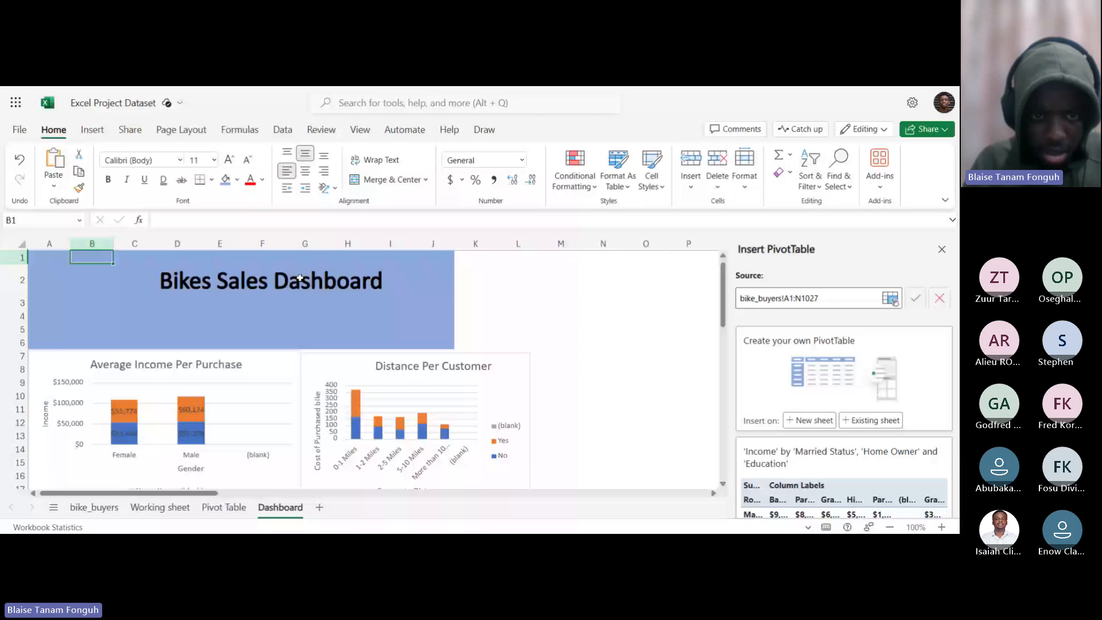
left_click(513, 365)
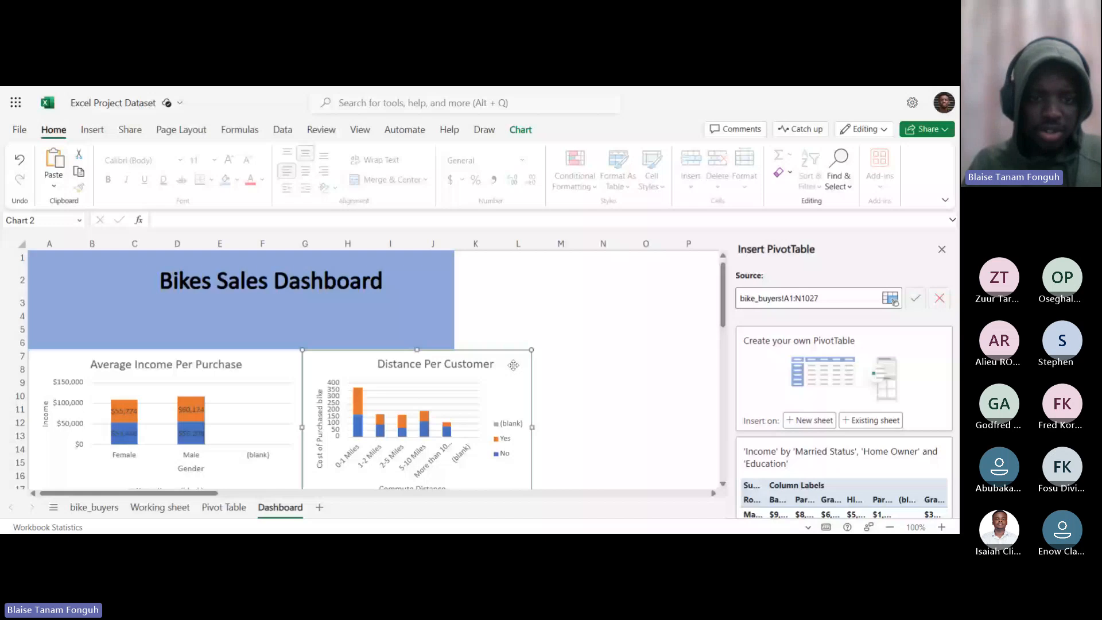
left_click(270, 367)
scroll(417, 386, "down", 1)
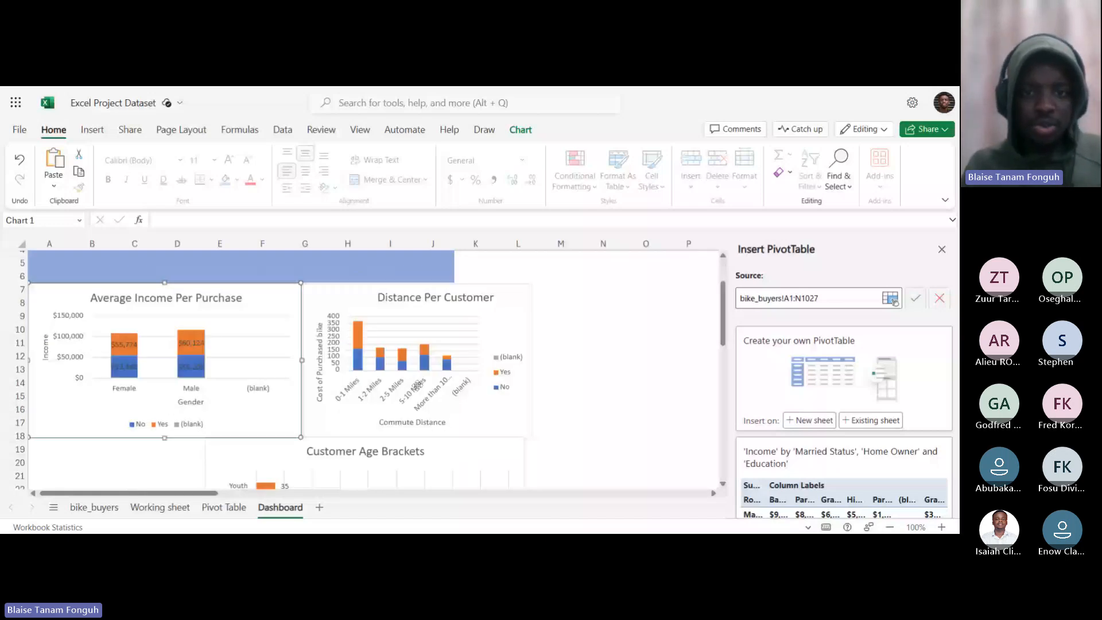
scroll(417, 385, "down", 2)
left_click(424, 383)
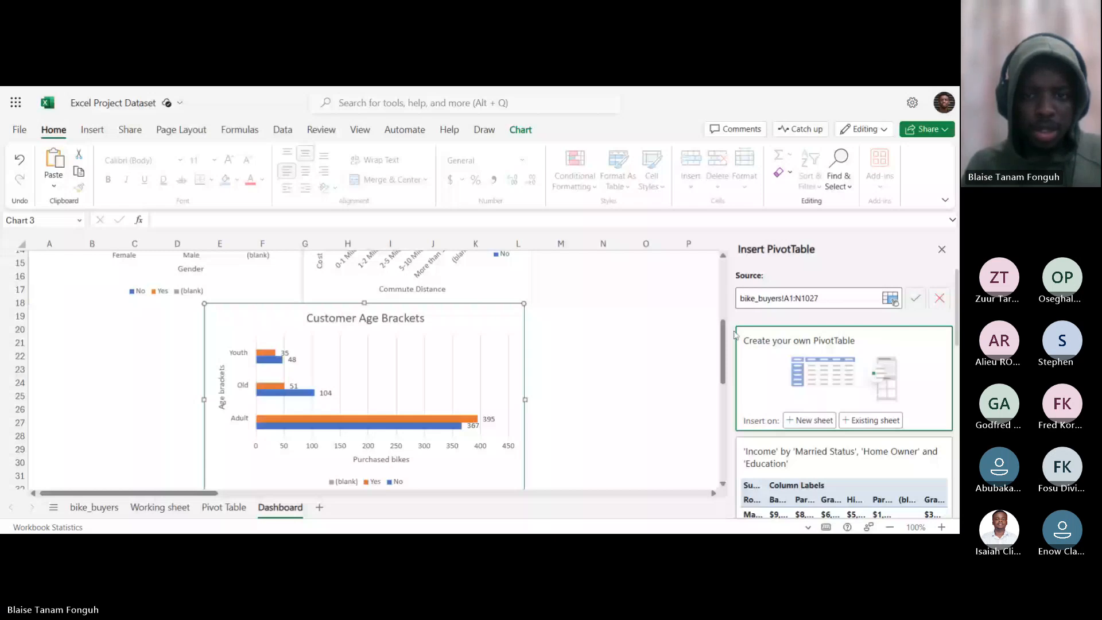
left_click(93, 130)
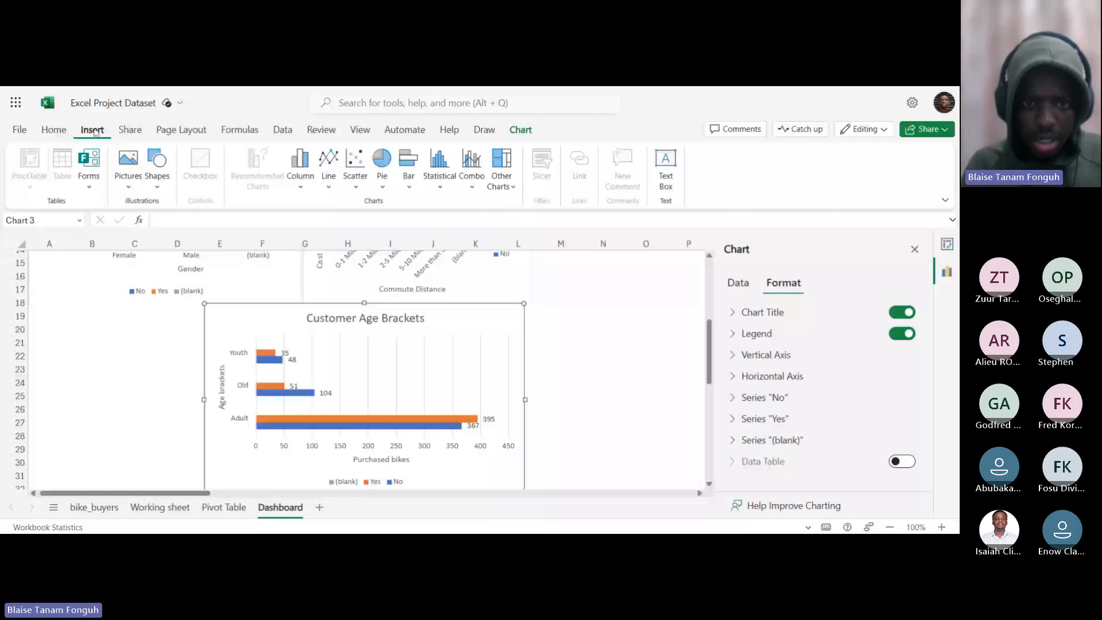
right_click(405, 336)
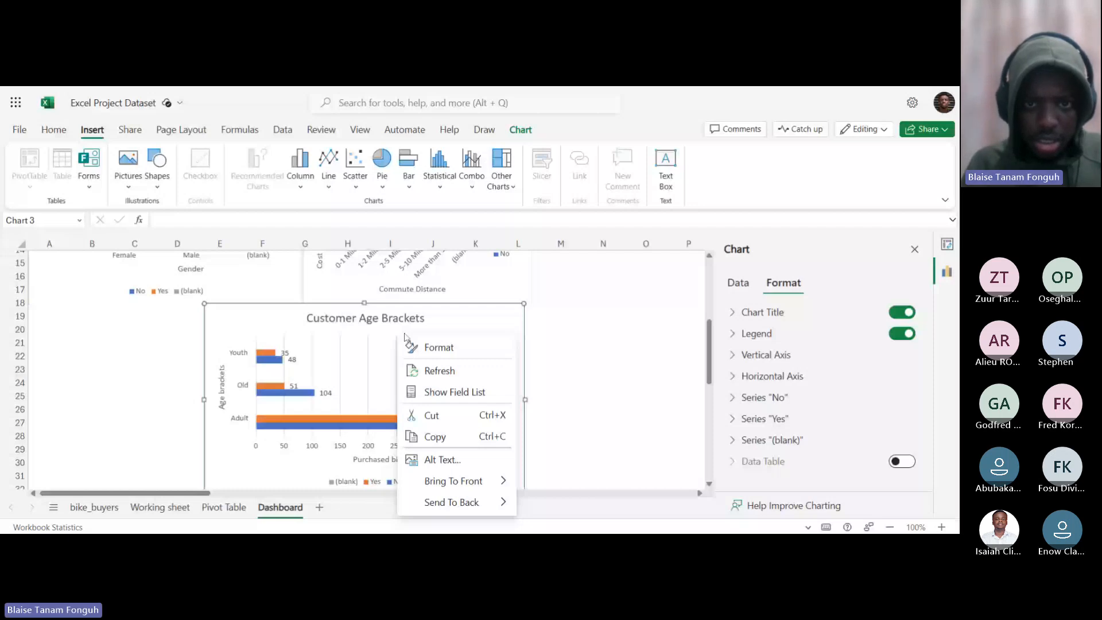
left_click(462, 182)
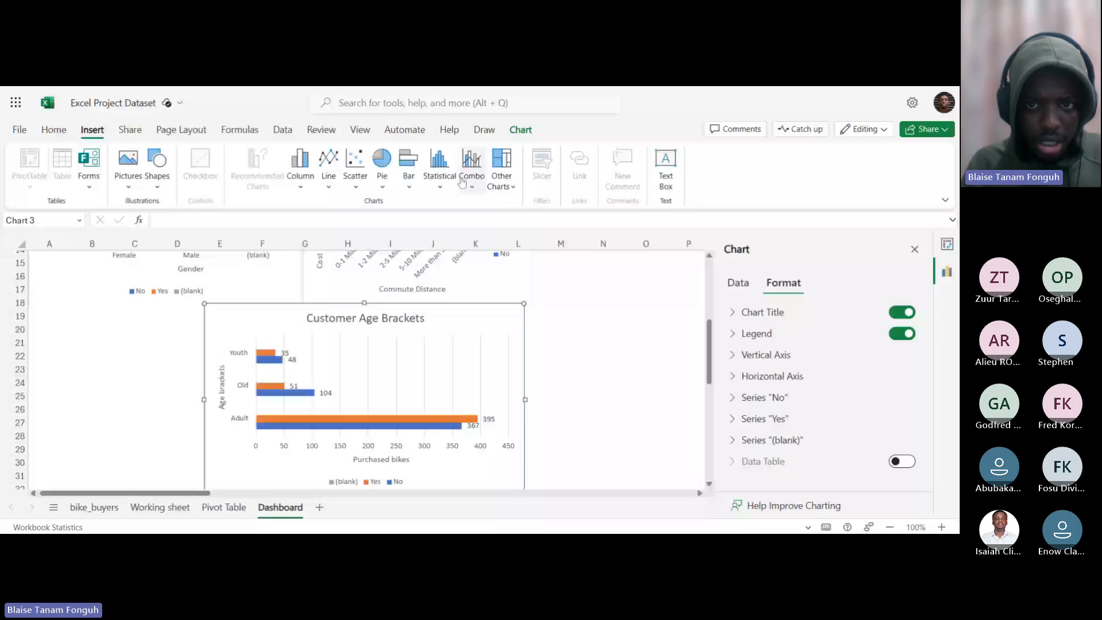
left_click(282, 130)
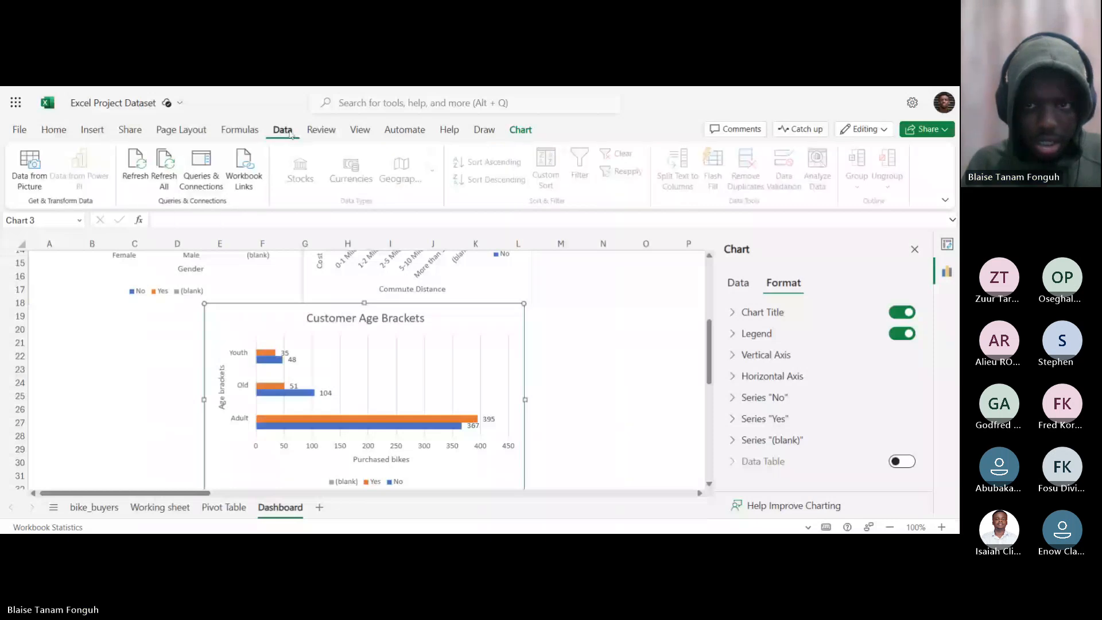
Insert Region and Gender slicers for the age-brackets pivot table on the Pivot Table sheet.
left_click(217, 506)
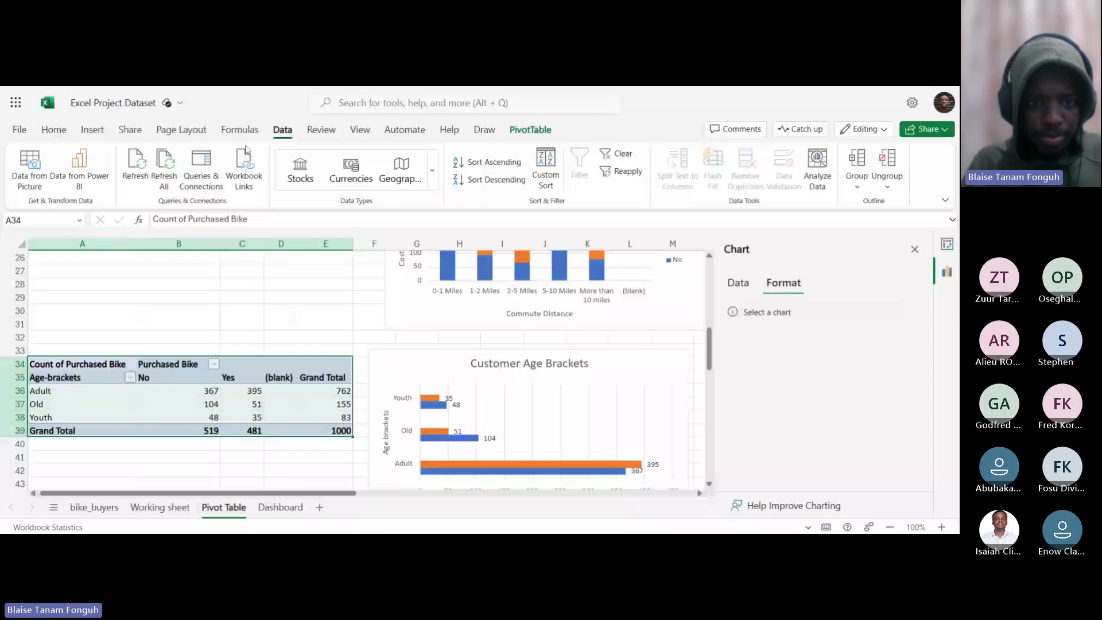
left_click(92, 129)
left_click(541, 166)
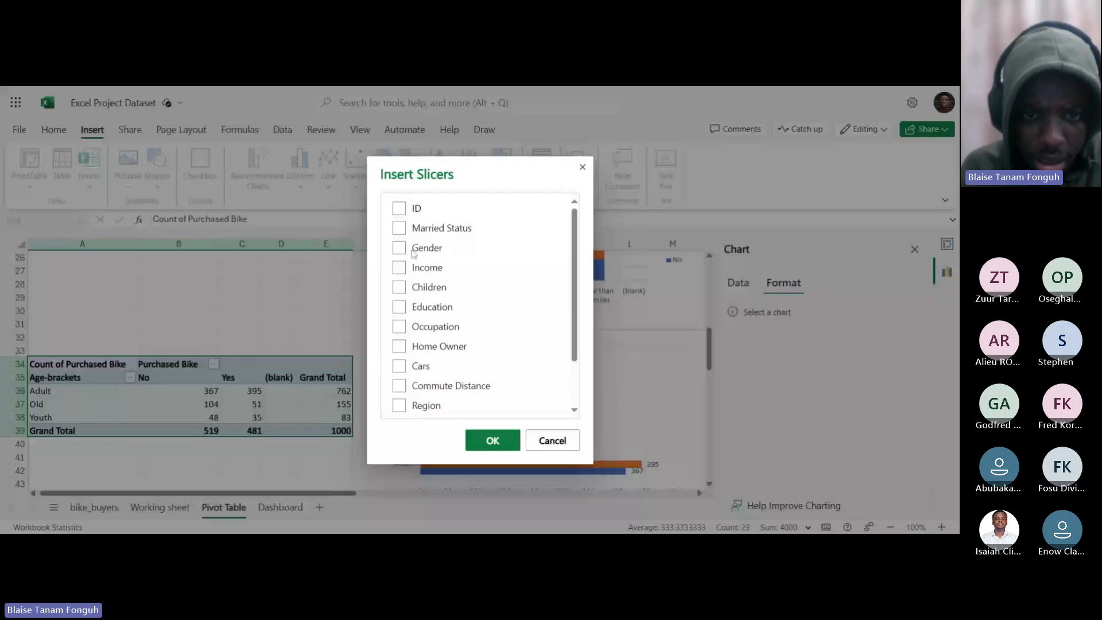
scroll(407, 361, "down", 1)
left_click(401, 344)
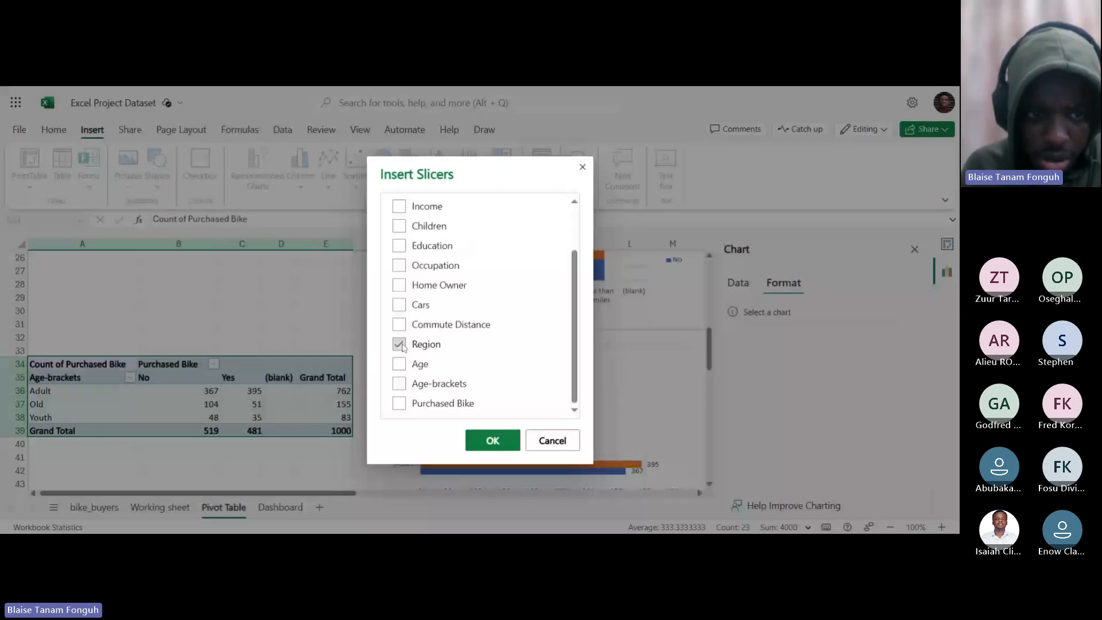
scroll(406, 330, "up", 1)
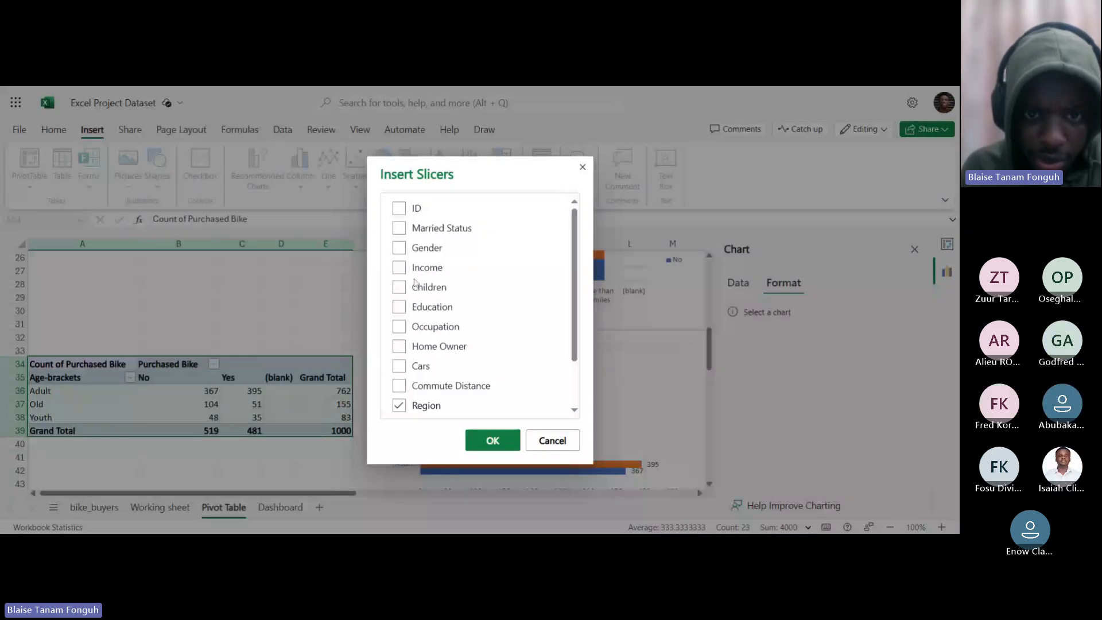
left_click(398, 247)
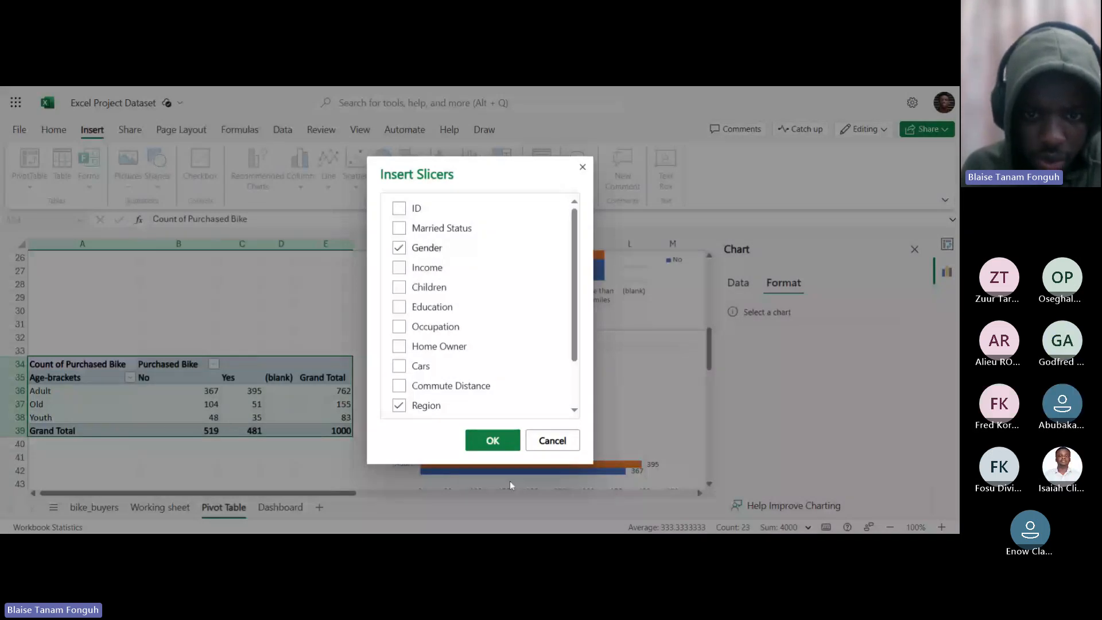
left_click(492, 440)
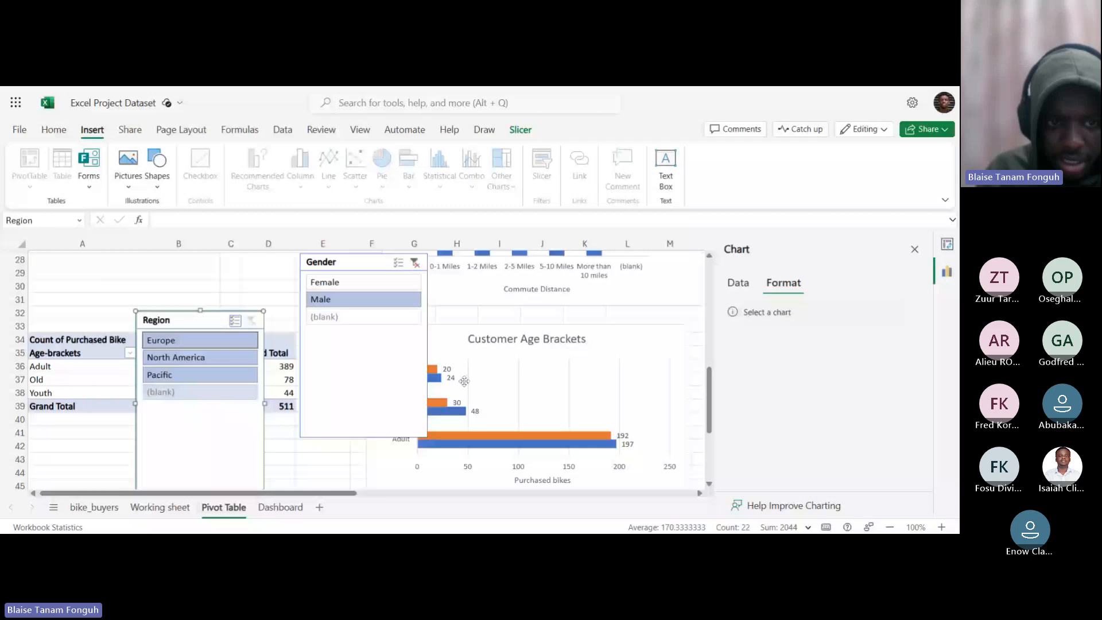
Filter the age-brackets pivot table to the Europe region with its slicer and move the Gender slicer below the table.
left_click(218, 341)
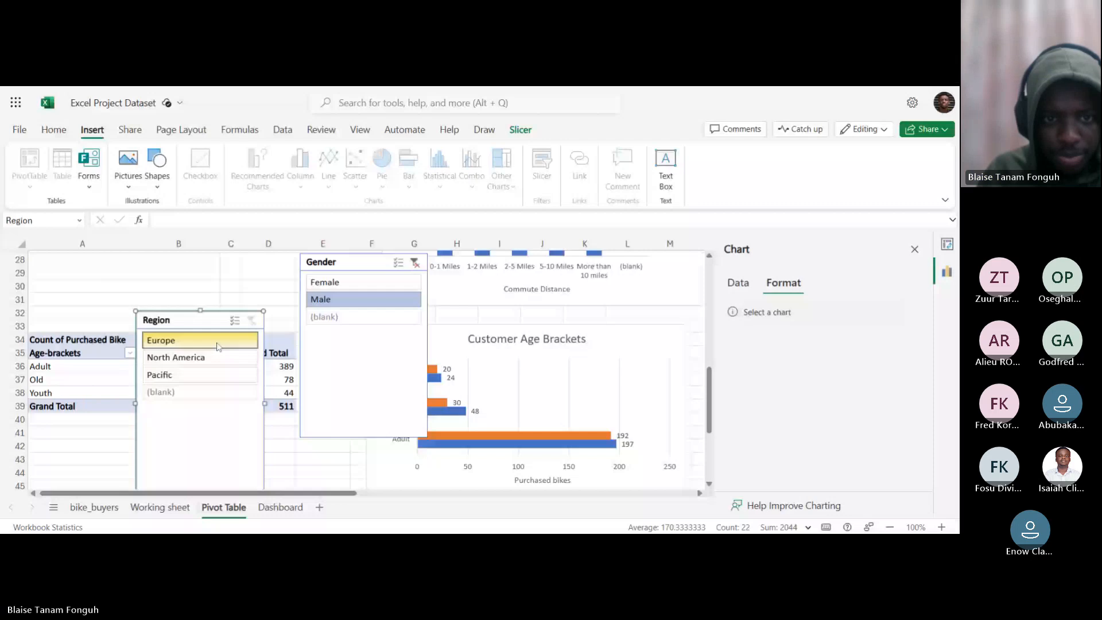
scroll(318, 358, "up", 3)
left_click(318, 359)
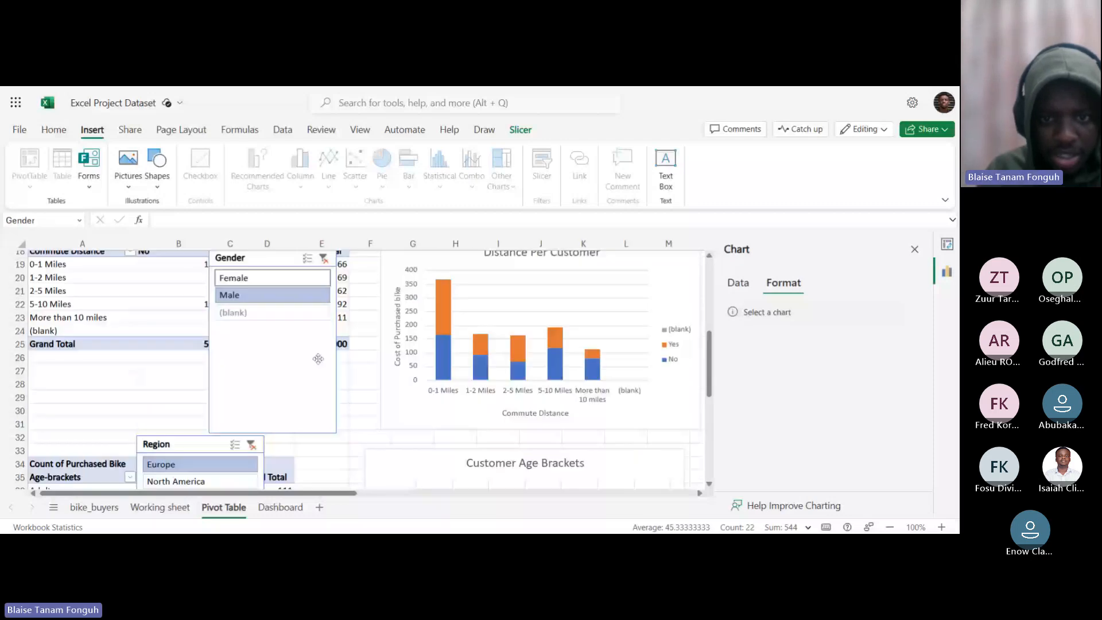
left_click(318, 358)
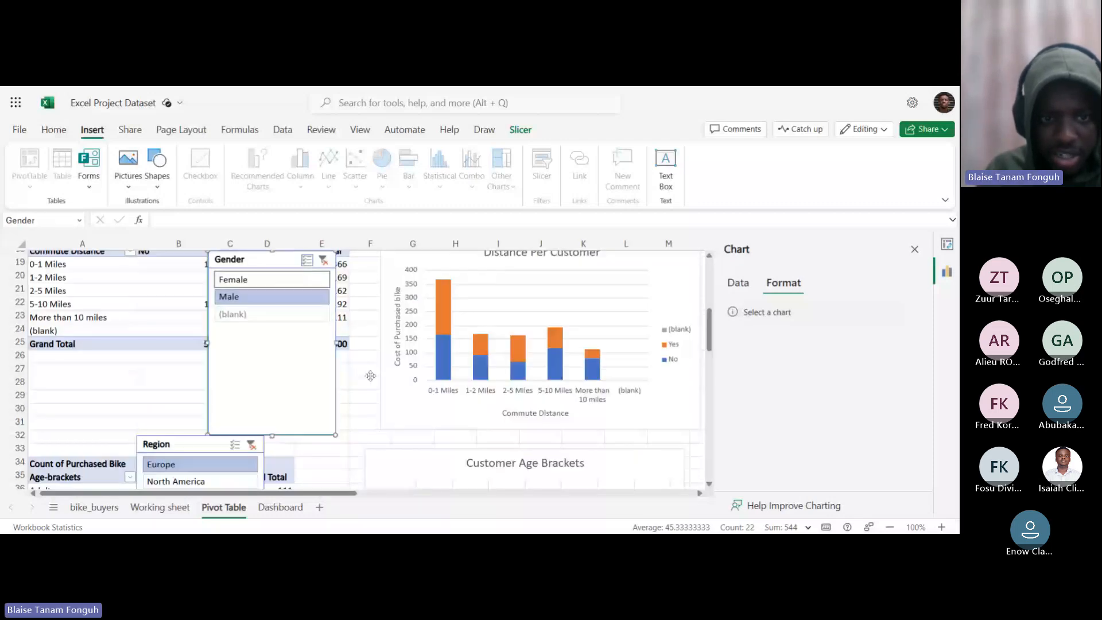
scroll(370, 376, "down", 7)
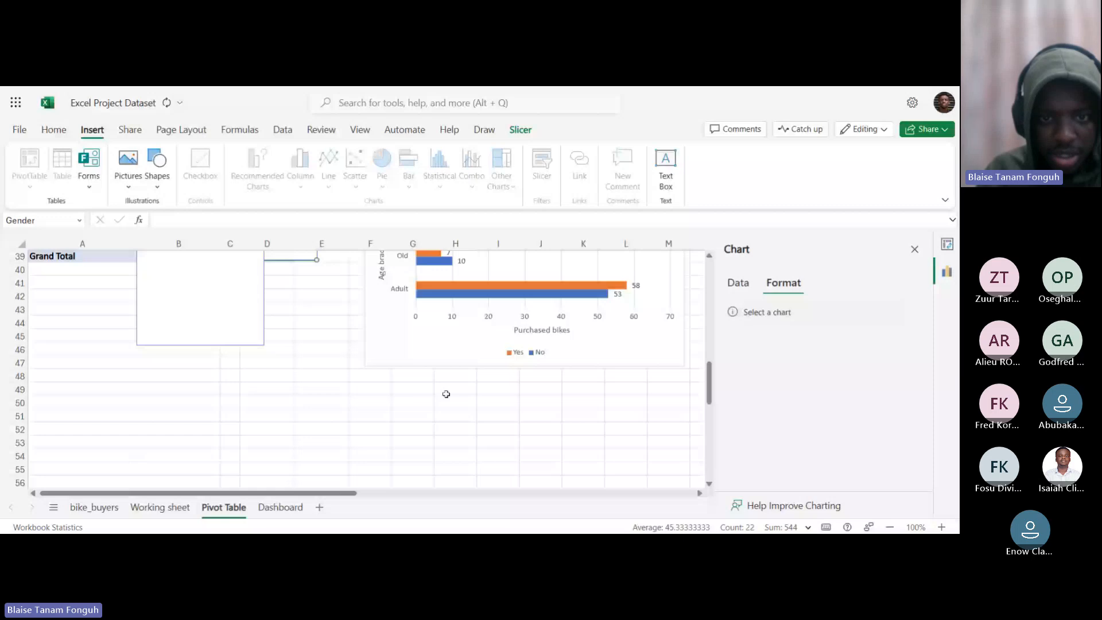
scroll(446, 393, "up", 4)
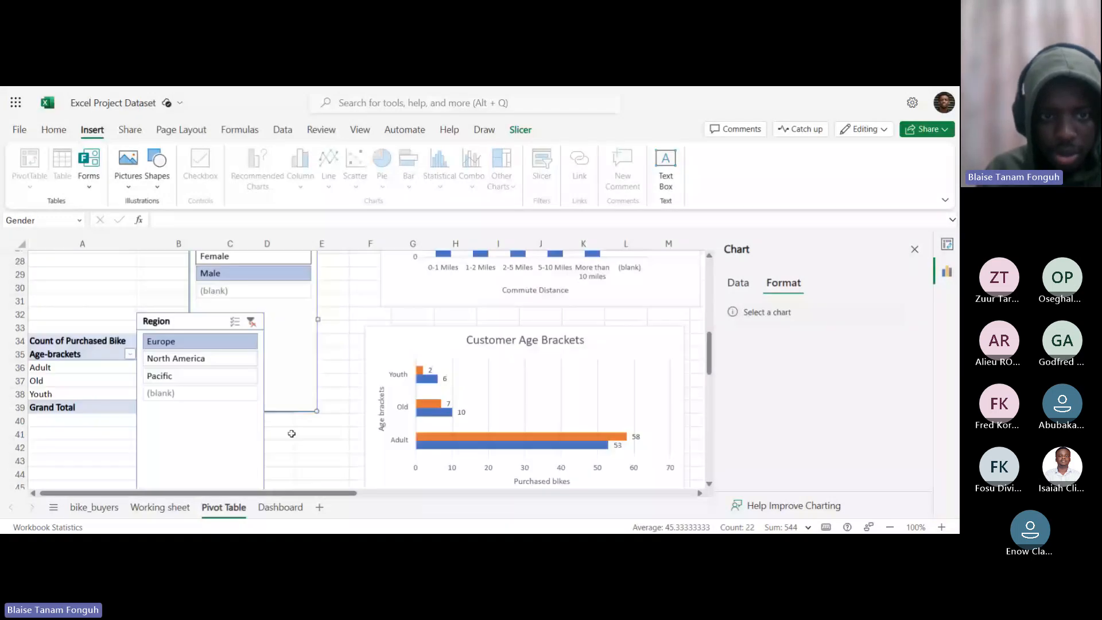
left_click_drag(289, 367, 369, 391)
Delete the Region and Gender slicers from the Pivot Table sheet.
scroll(370, 393, "down", 2)
right_click(373, 396)
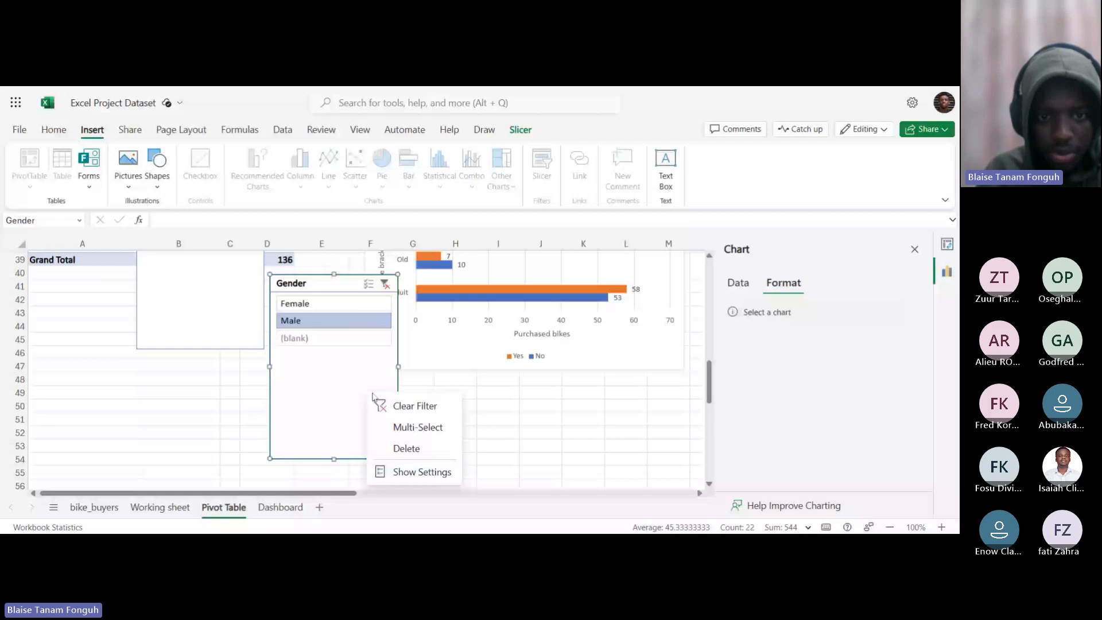
left_click(337, 366)
right_click(336, 366)
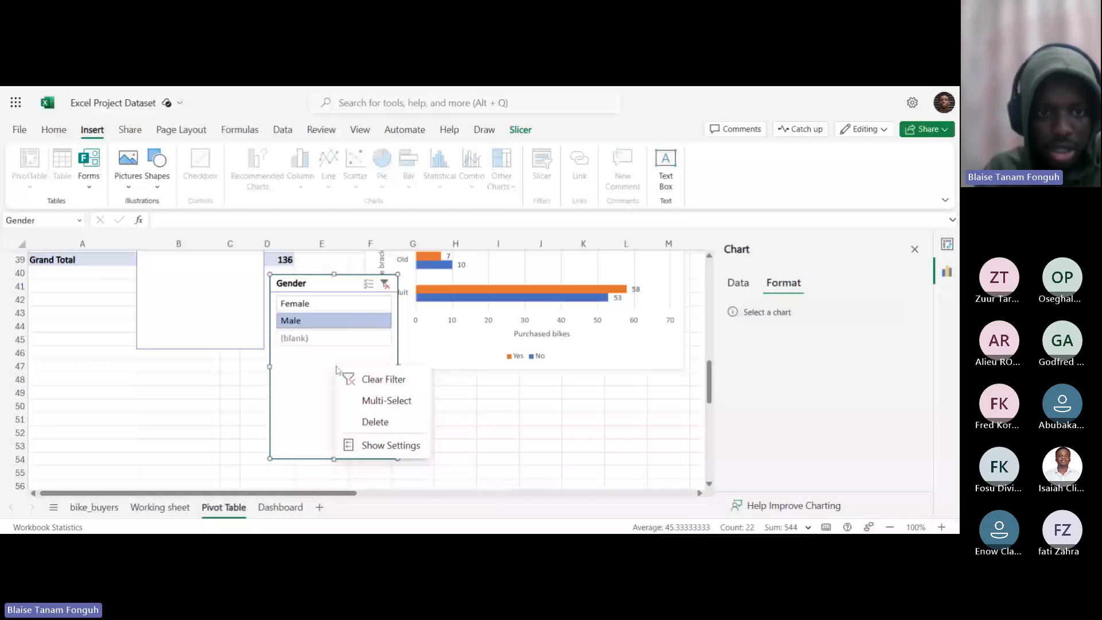
key("Escape")
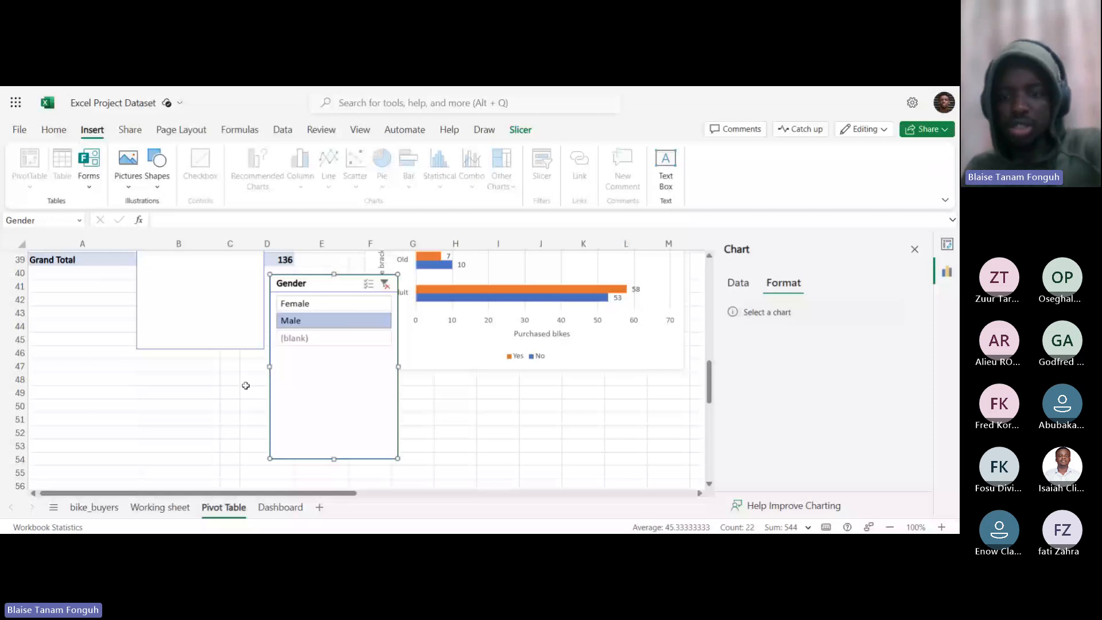
scroll(246, 385, "up", 3)
left_click_drag(231, 421, 248, 475)
key("Delete")
scroll(340, 406, "down", 3)
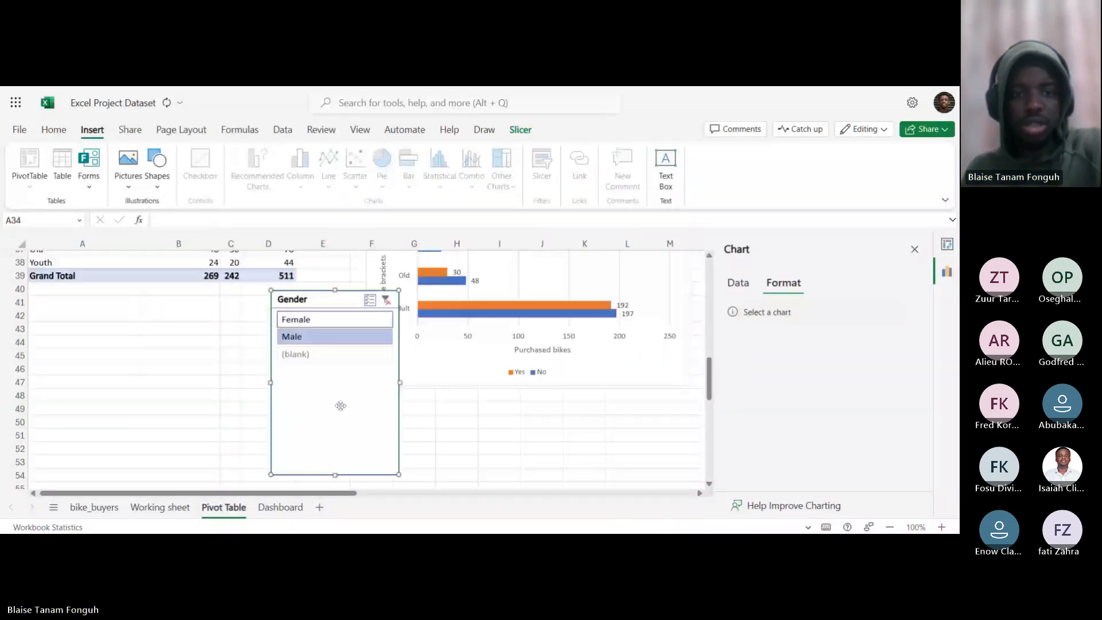
key("Delete")
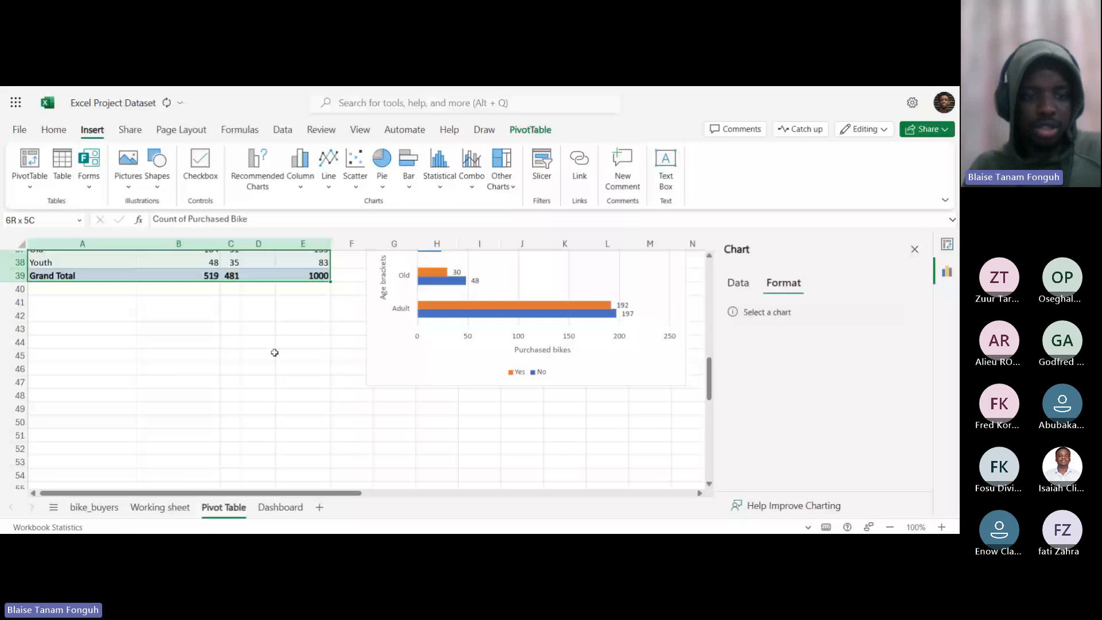
Copy the age-brackets pivot table in A34:E39.
scroll(274, 352, "up", 5)
right_click(268, 413)
left_click(304, 198)
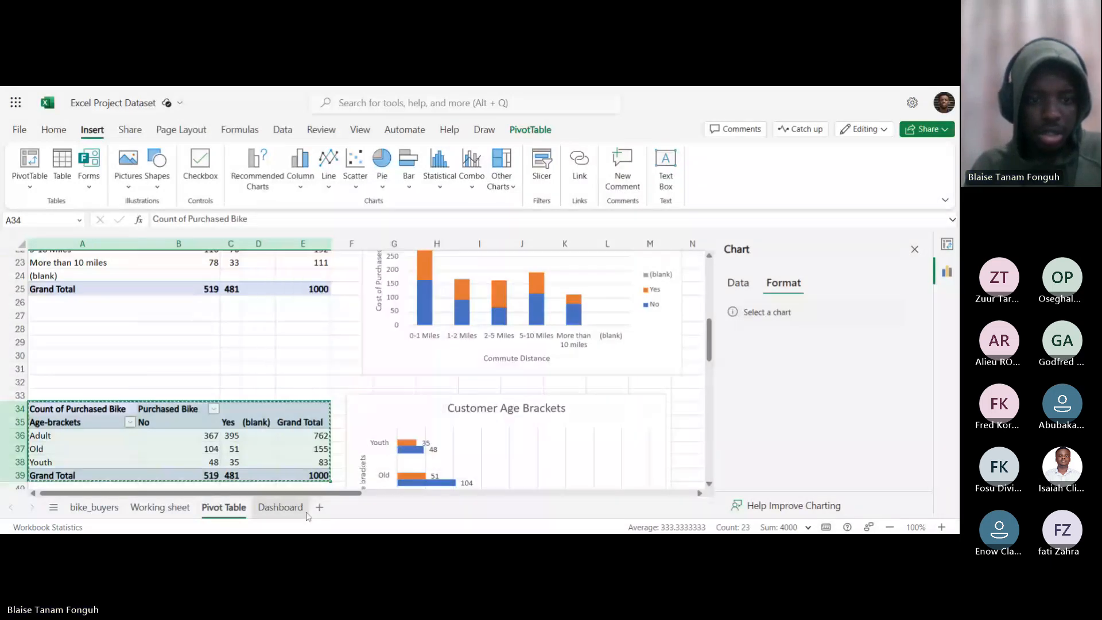
Paste the age-brackets pivot table at A45 on the Dashboard sheet and insert Gender, Occupation, Cars and Region slicers for it.
left_click(281, 507)
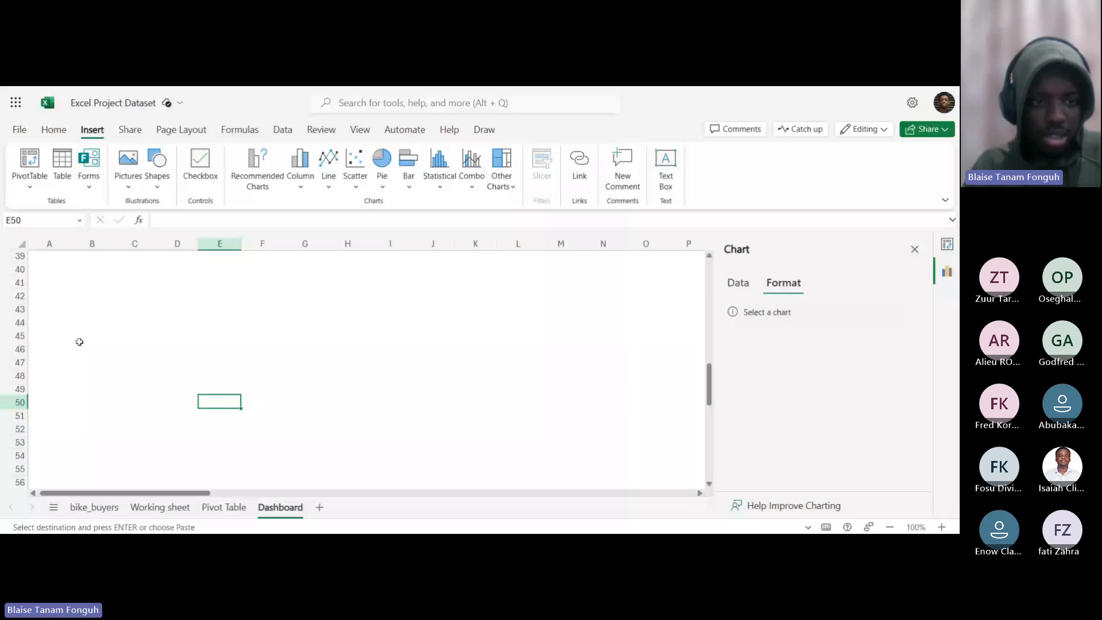
right_click(47, 338)
left_click(90, 179)
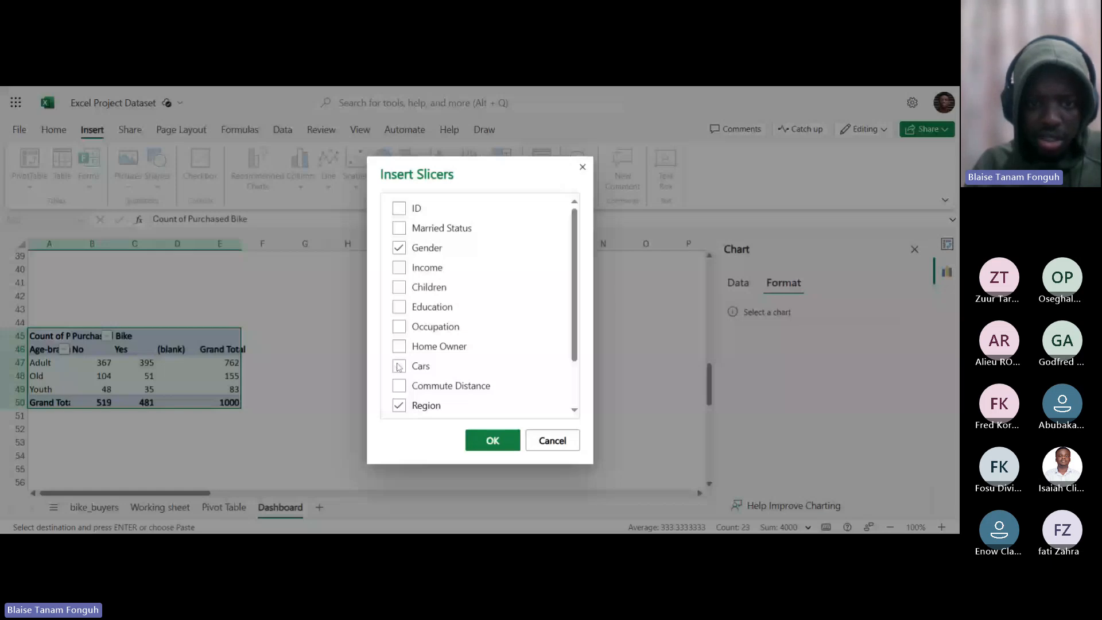
left_click(492, 440)
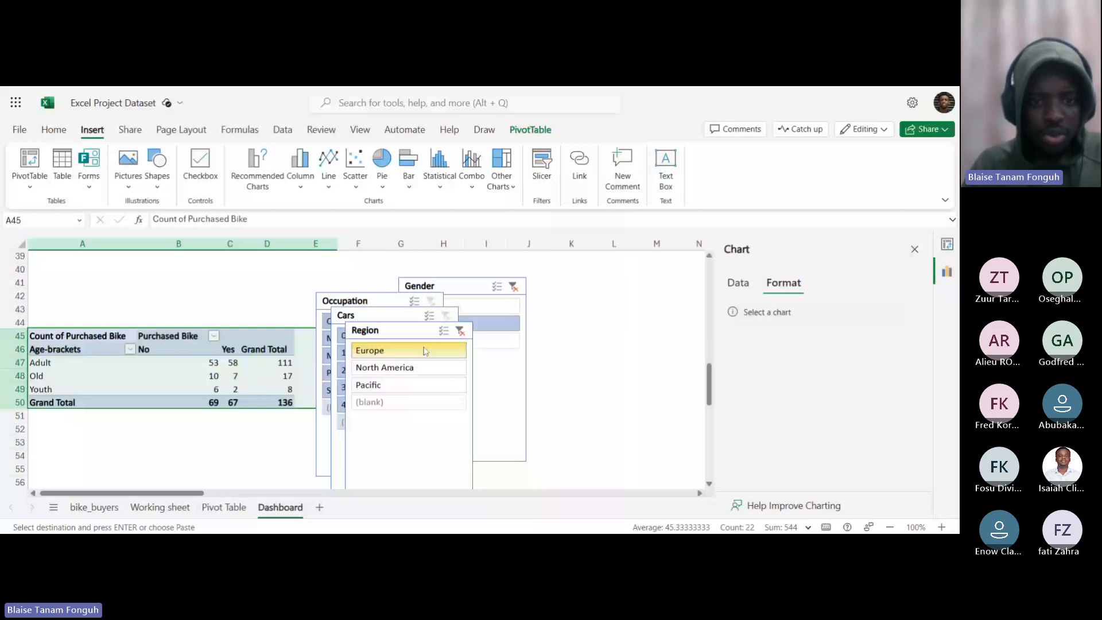
Spread the Region, Occupation, Gender and Cars slicers out in the space below the Customer Age Brackets chart.
scroll(425, 350, "up", 7)
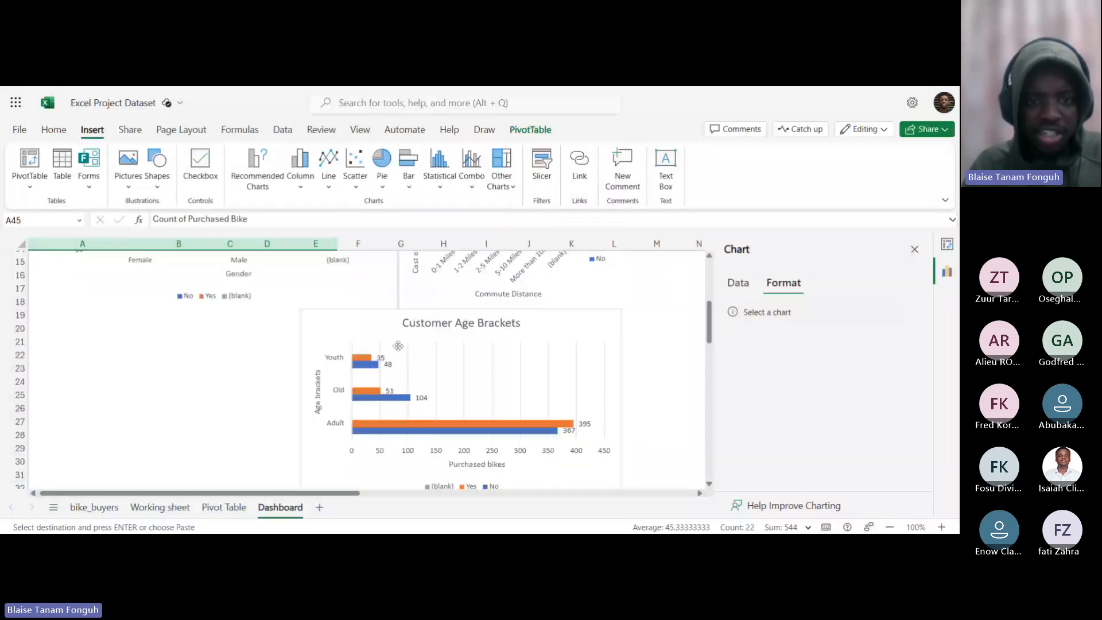
scroll(413, 346, "down", 3)
scroll(413, 346, "down", 2)
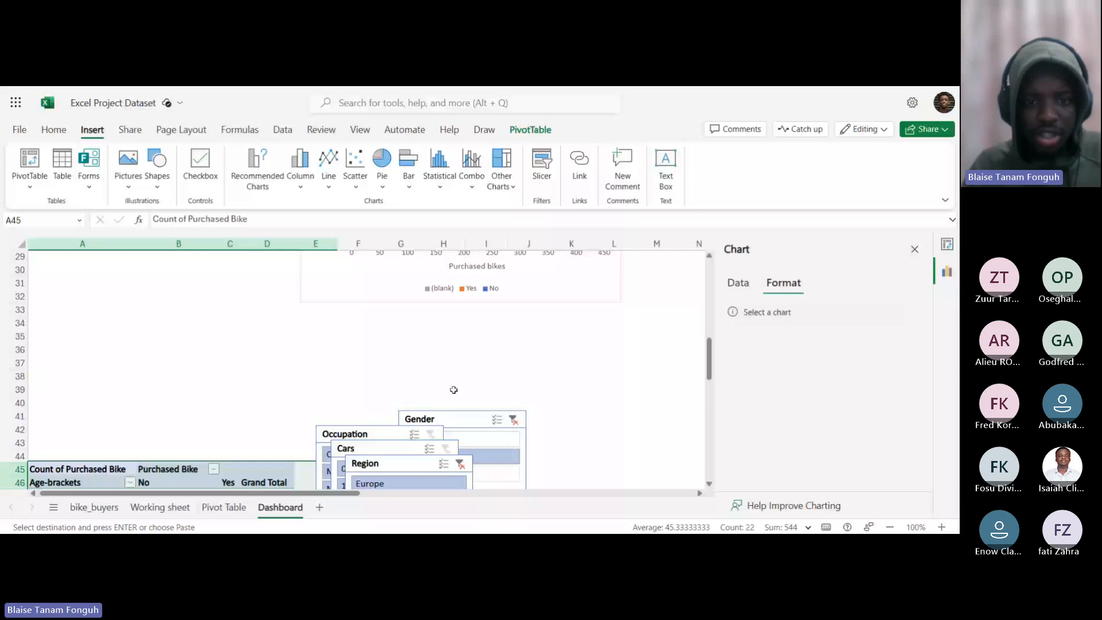
scroll(453, 390, "down", 2)
left_click_drag(392, 393, 244, 310)
scroll(483, 364, "up", 2)
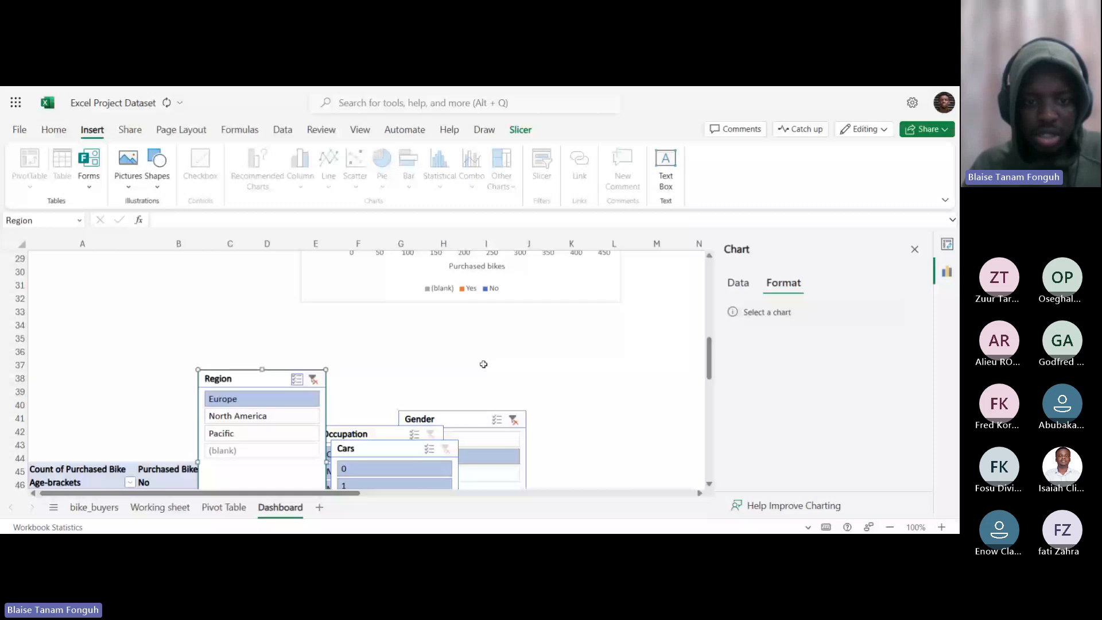
left_click_drag(253, 378, 232, 357)
left_click_drag(384, 434, 372, 375)
left_click_drag(458, 418, 527, 346)
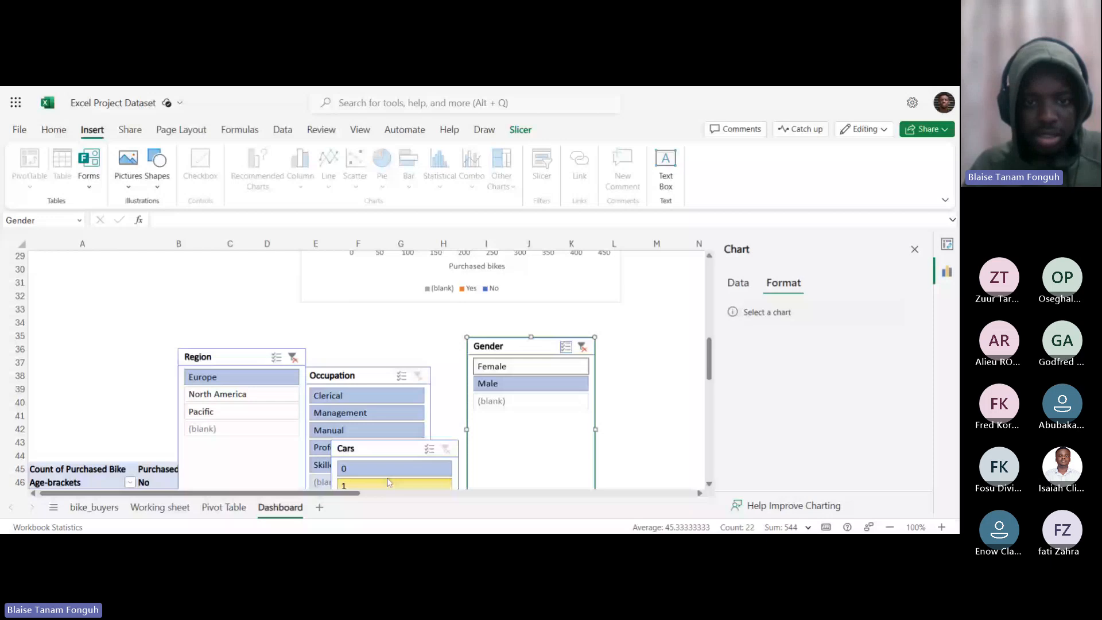
left_click_drag(383, 448, 396, 377)
Filter the pasted pivot table with its slicers to 3 cars, trying Female before Male, and the North America region.
left_click(396, 448)
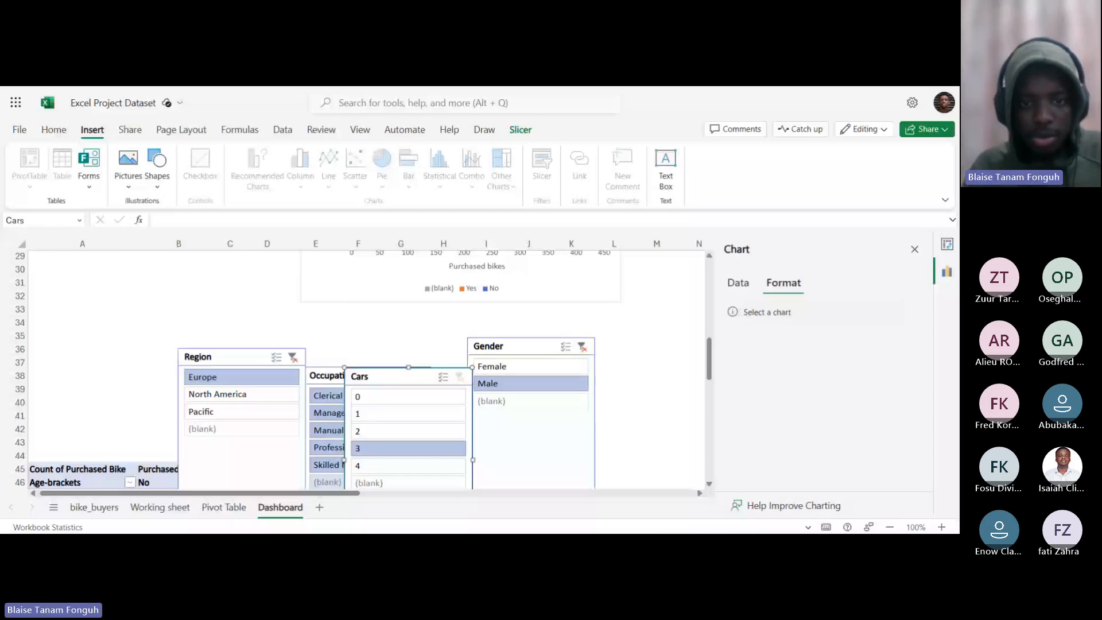
left_click(508, 367)
scroll(510, 413, "up", 1)
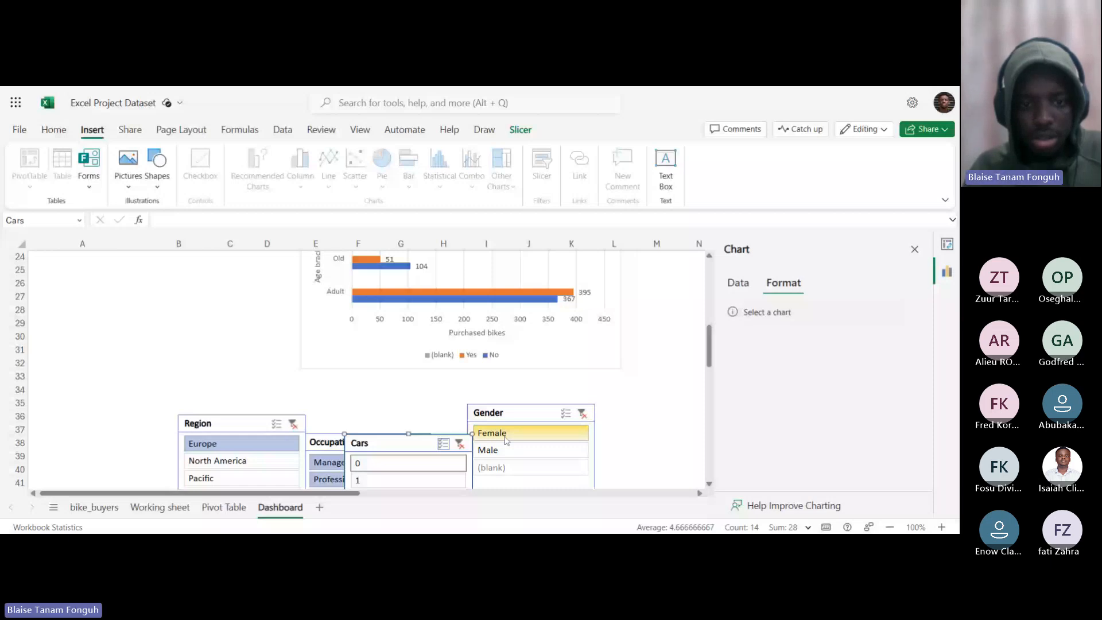
left_click(505, 450)
left_click(241, 461)
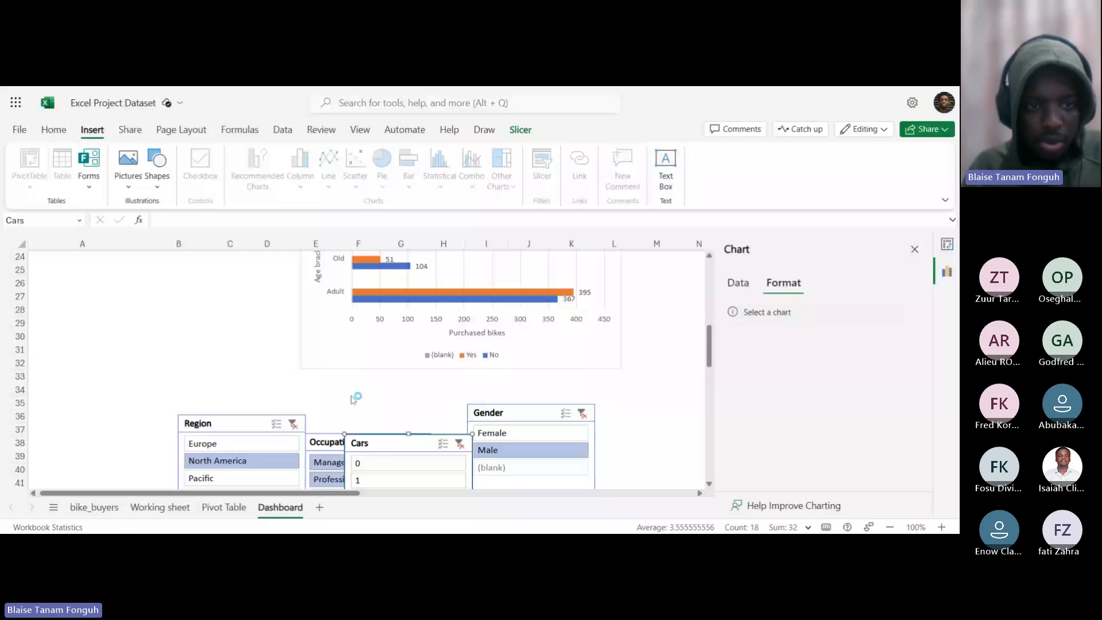
Check the original age-brackets pivot table in A34:E39 on the Pivot Table sheet.
left_click(224, 507)
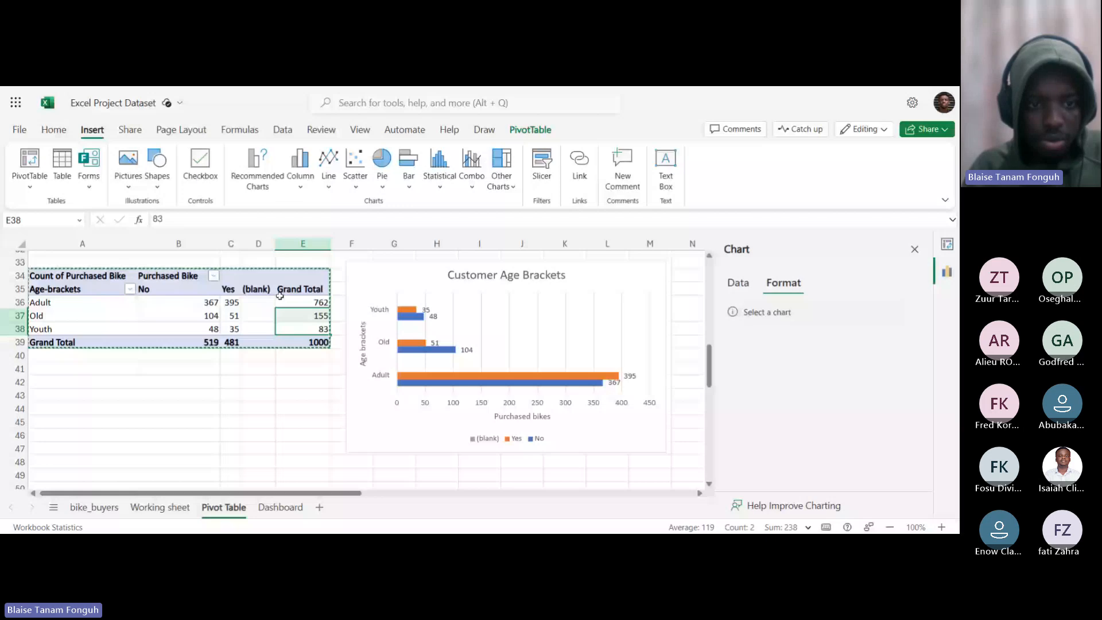
scroll(280, 295, "up", 1)
left_click_drag(74, 343, 221, 379)
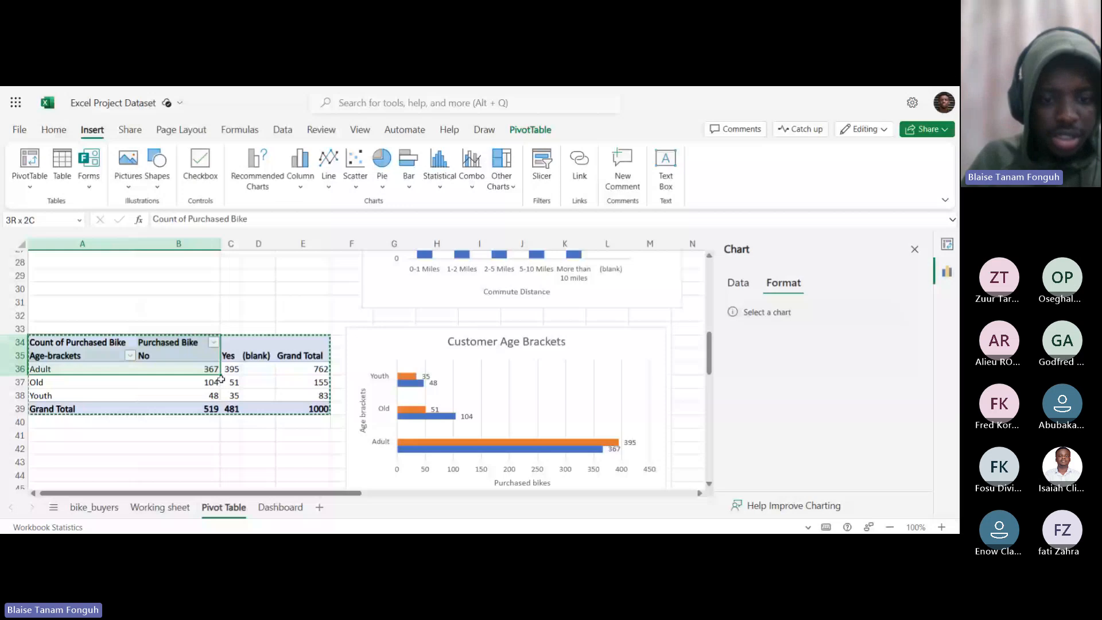
left_click_drag(221, 379, 321, 408)
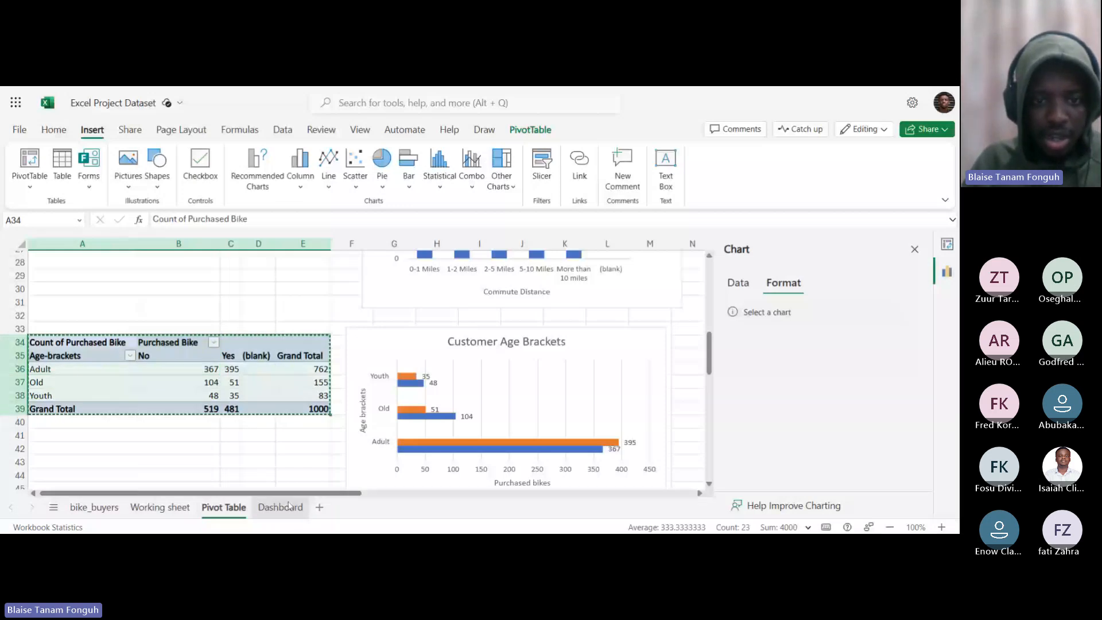
Arrange the Dashboard's slicers in a two-by-two block, with Cars and Region above Occupation and Gender.
left_click(280, 507)
left_click_drag(249, 325, 108, 305)
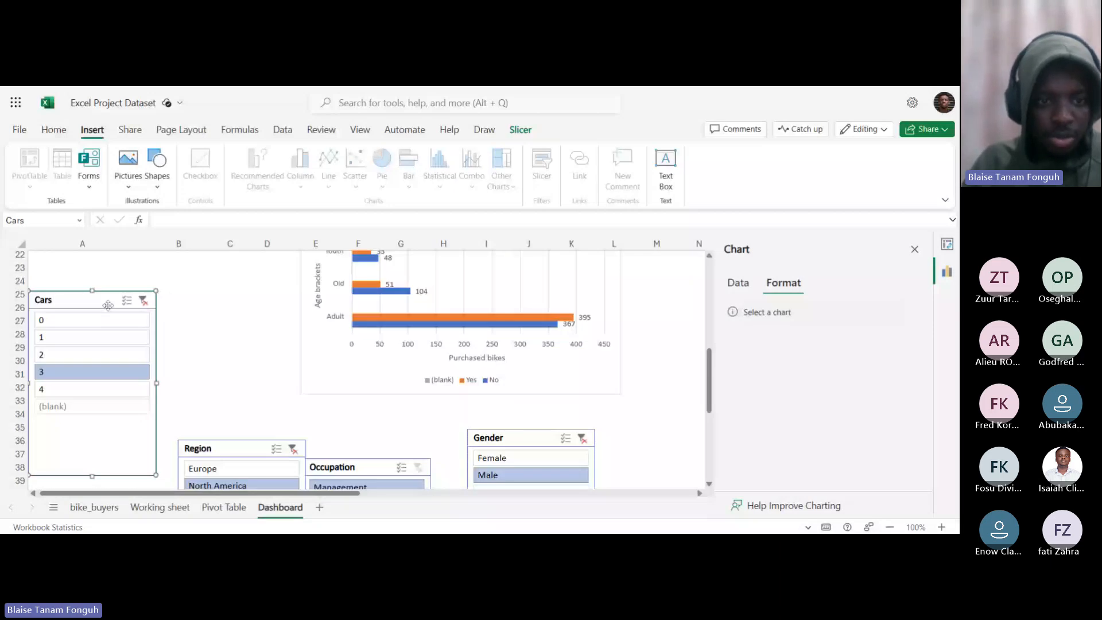
scroll(229, 373, "down", 1)
left_click_drag(245, 401, 220, 318)
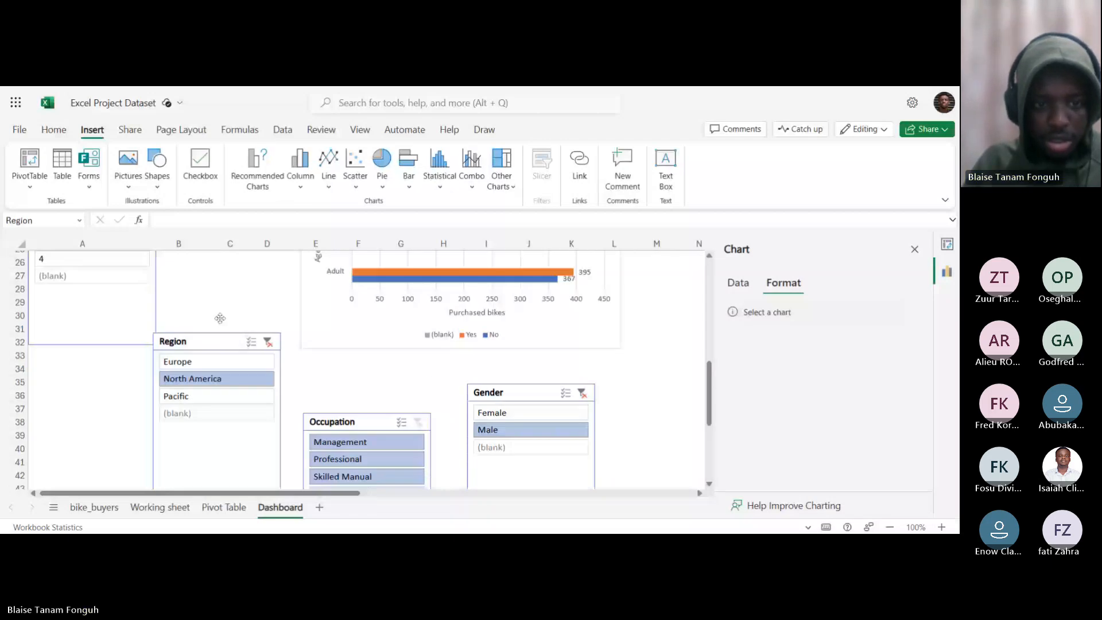
scroll(387, 329, "down", 3)
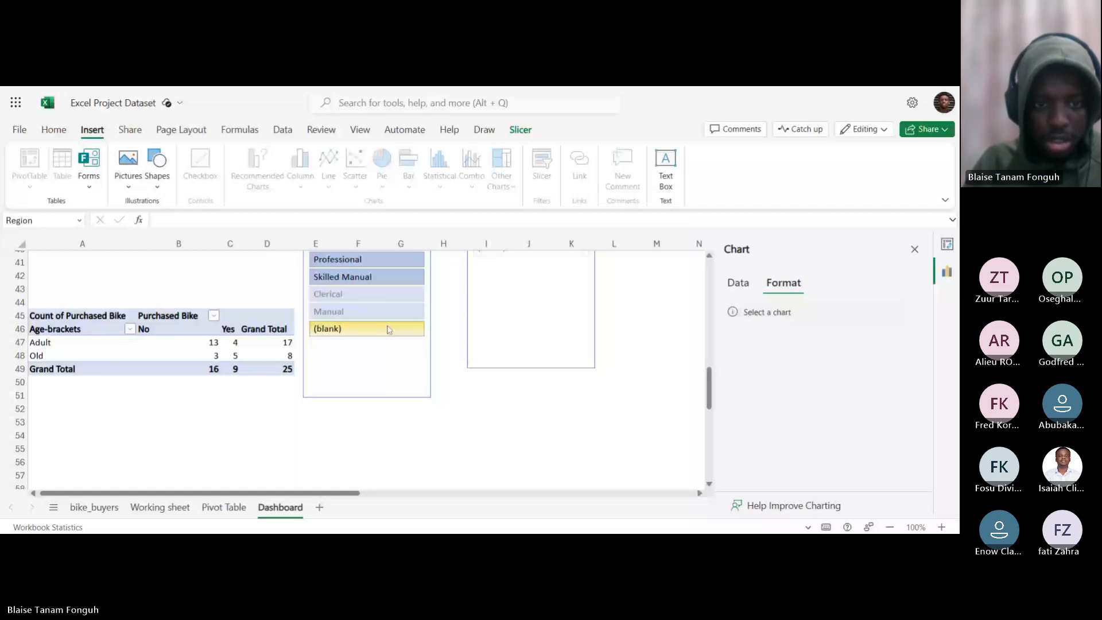
scroll(388, 329, "up", 3)
left_click(203, 359)
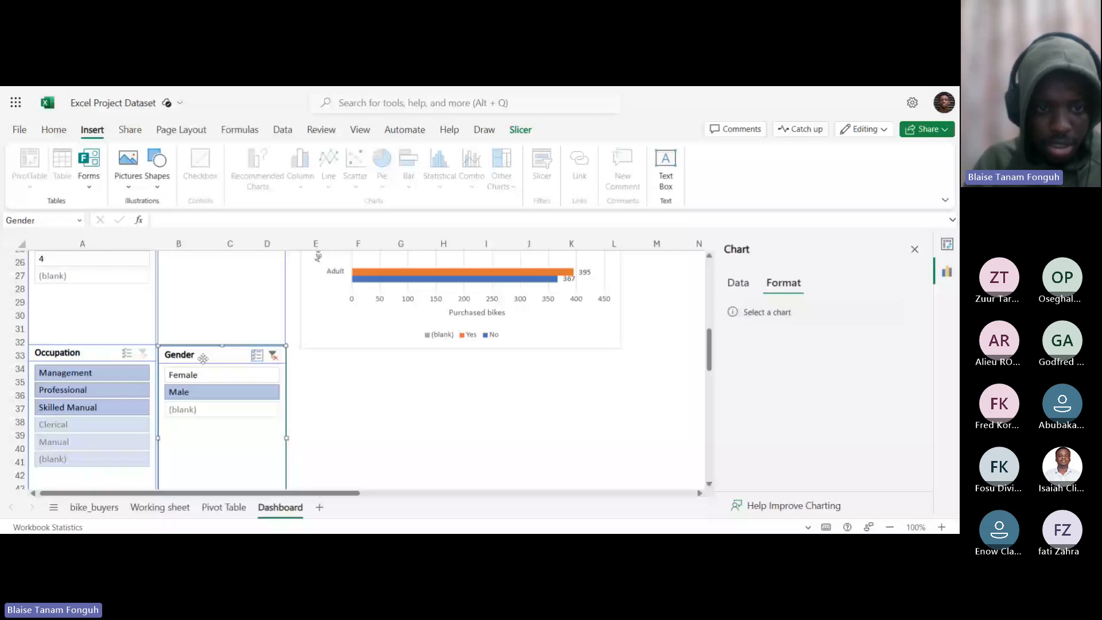
Move the Customer Age Brackets chart on the Dashboard up against the edge of the Region slicer.
scroll(203, 359, "up", 3)
left_click_drag(333, 370, 319, 374)
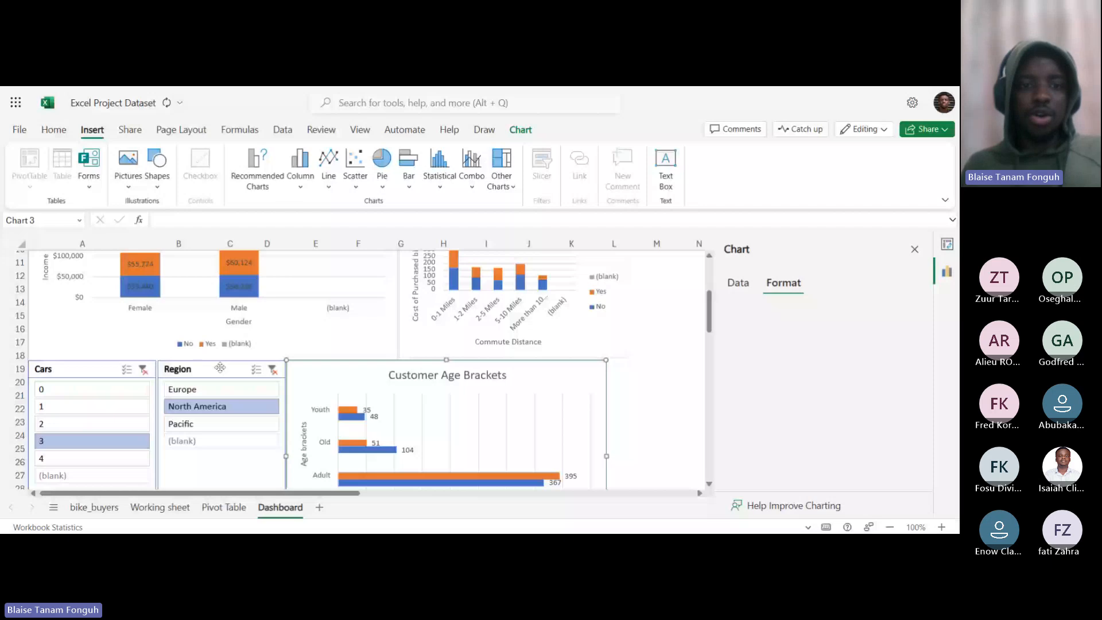
left_click(219, 367)
Delete the Detail1 drill-down sheet opened from the Dashboard's age-brackets pivot table and return to that table.
scroll(200, 397, "down", 6)
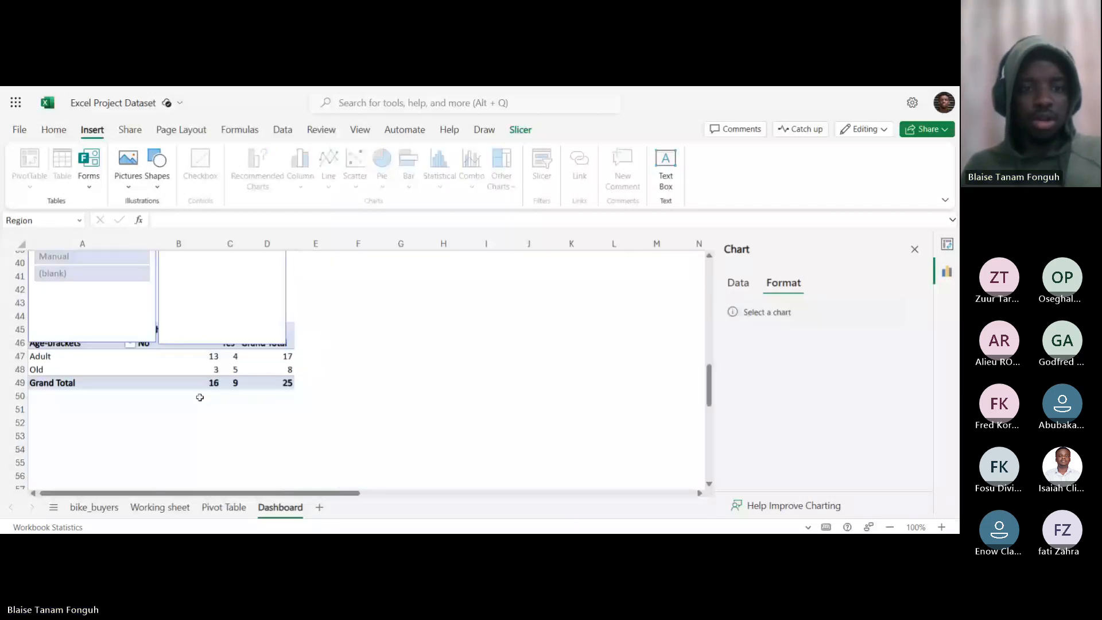
left_click_drag(86, 368, 121, 417)
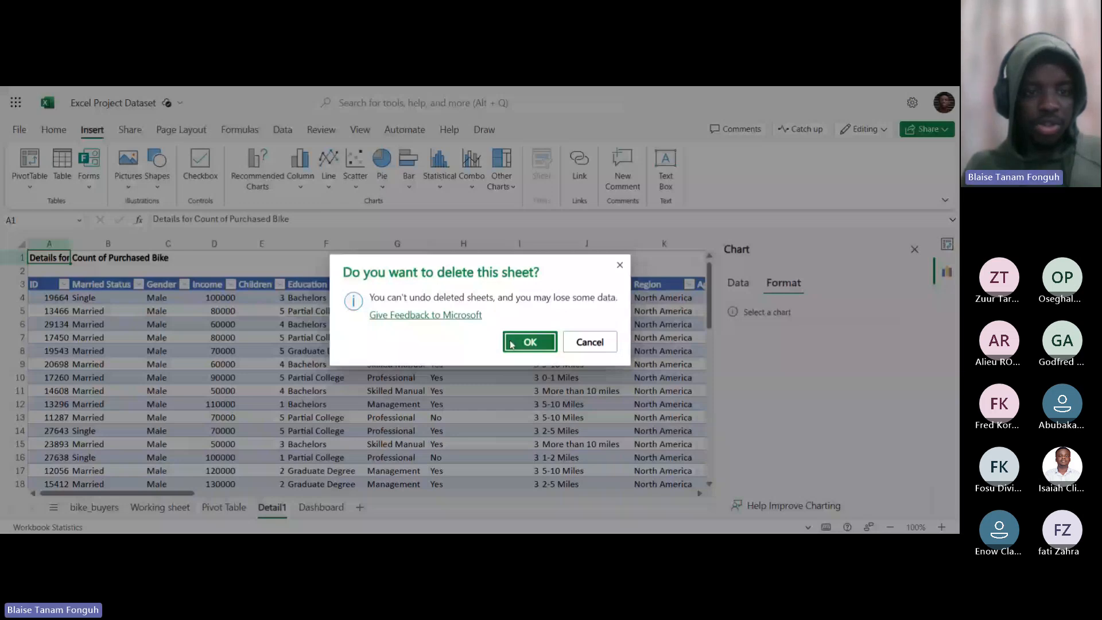
left_click(511, 344)
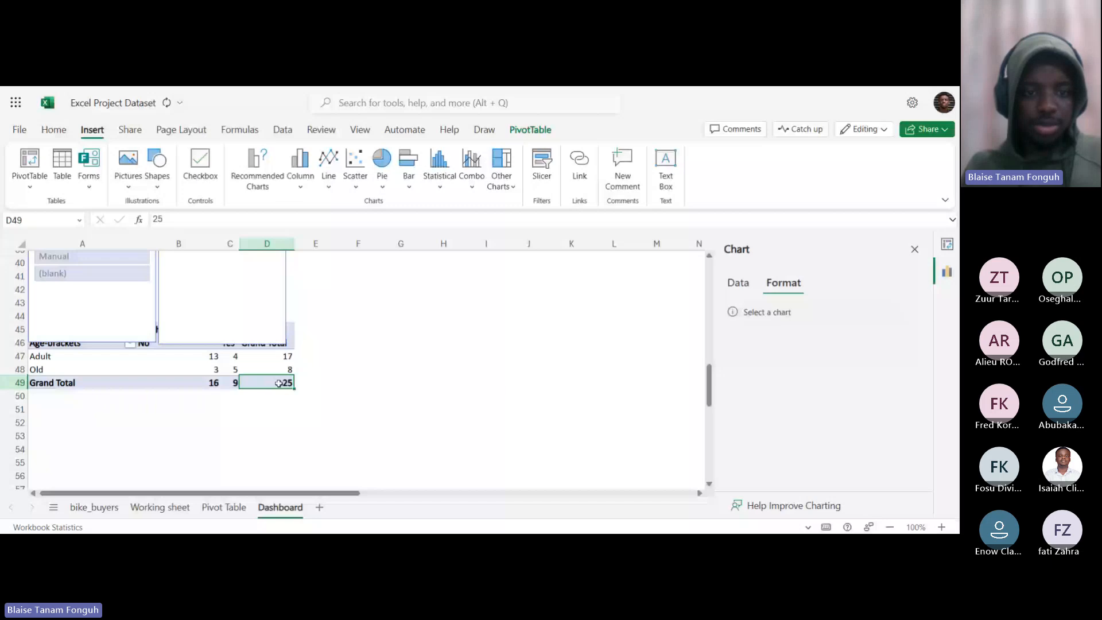
left_click_drag(279, 383, 263, 377)
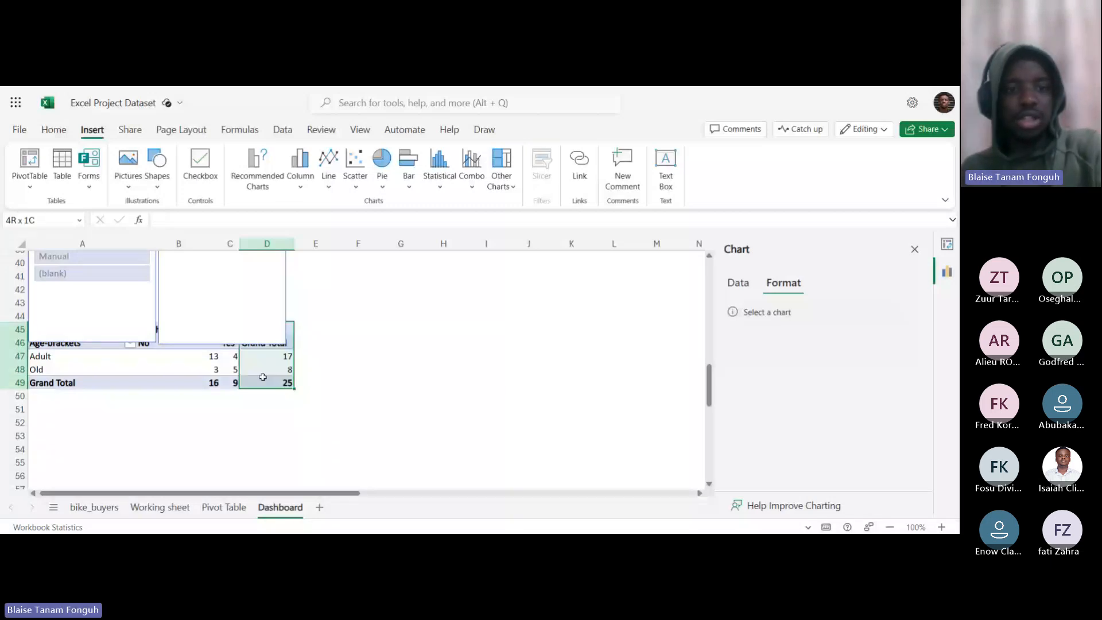
Review the Dashboard's title banner, its three charts and the arrangement of the slicers.
scroll(262, 367, "up", 7)
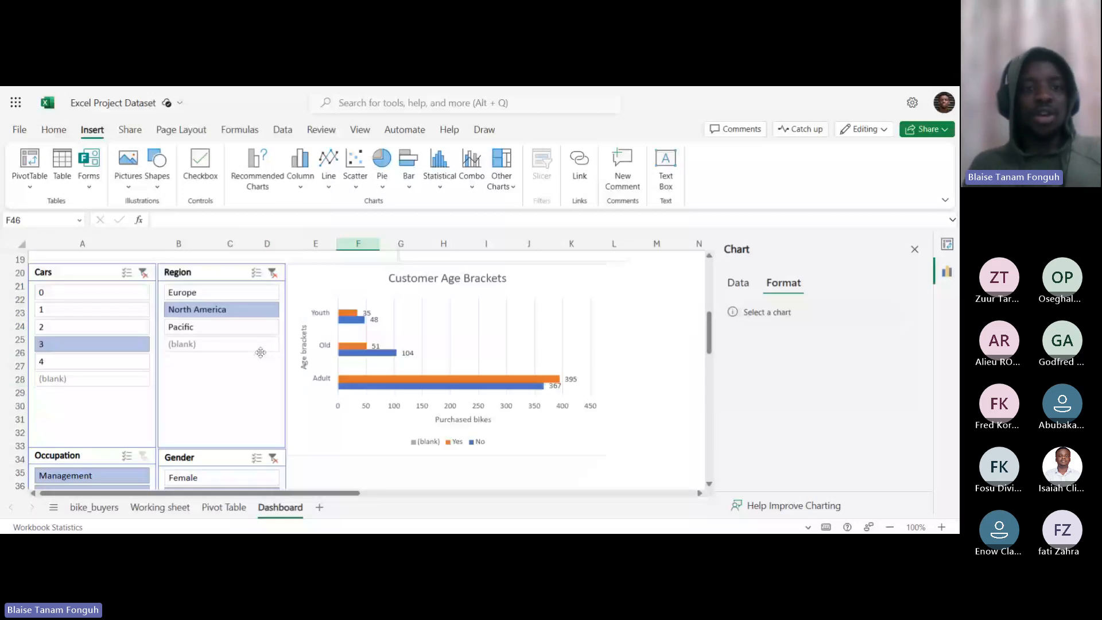
scroll(261, 352, "up", 5)
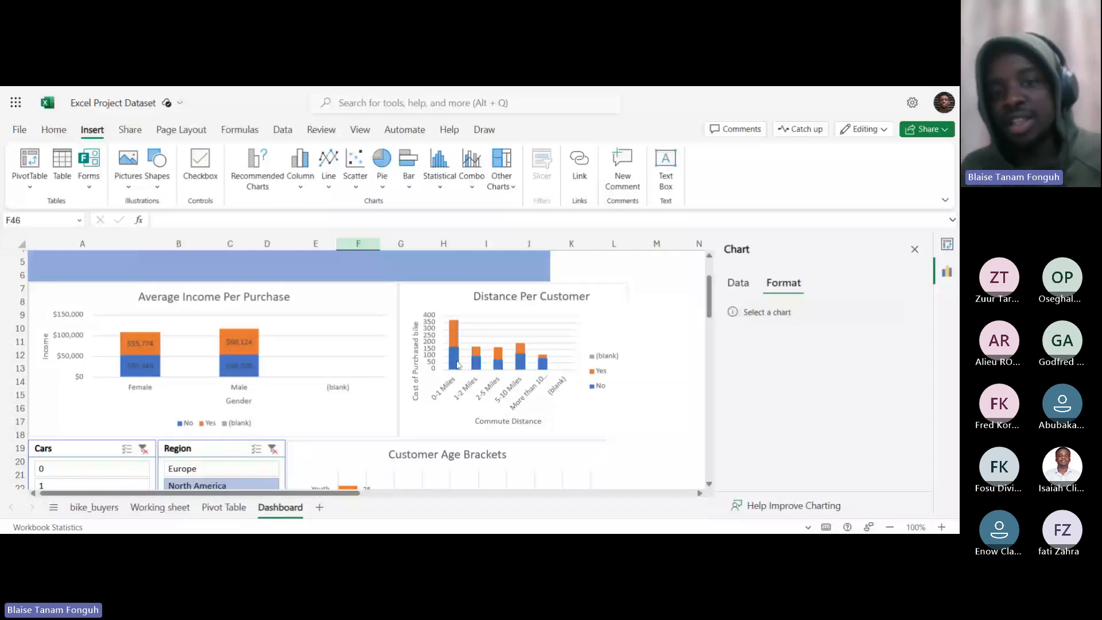
scroll(530, 351, "down", 3)
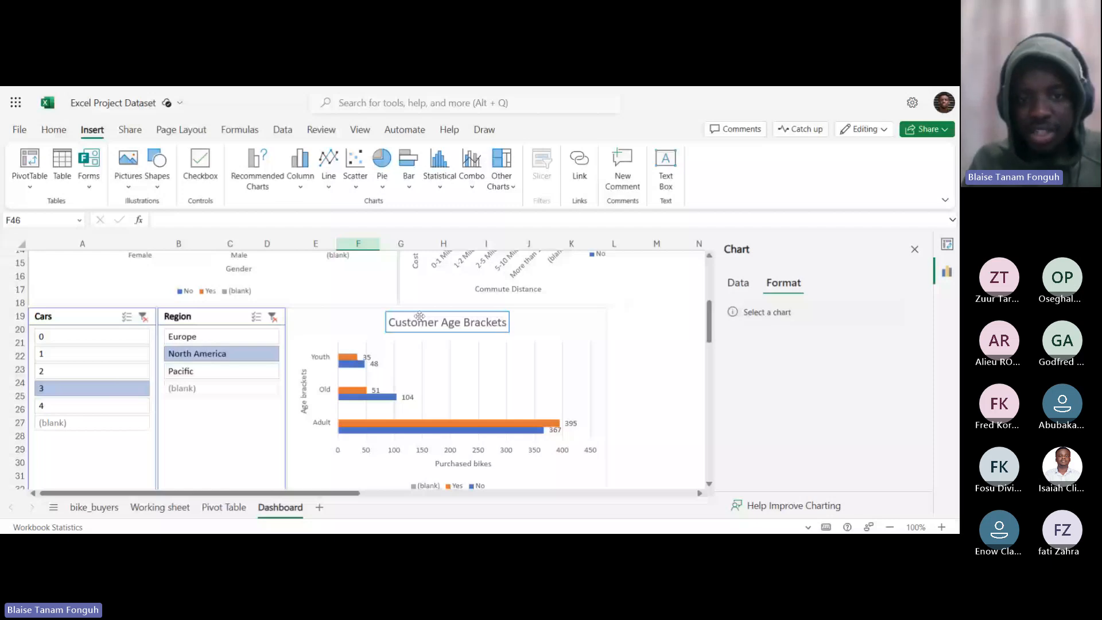
scroll(419, 316, "up", 5)
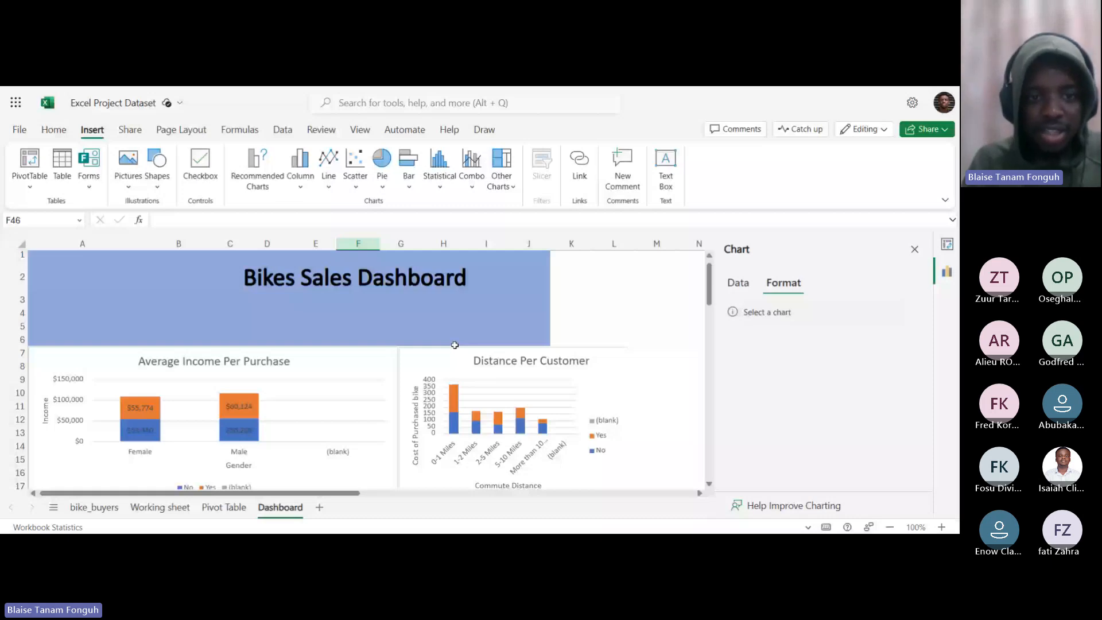
scroll(455, 344, "down", 2)
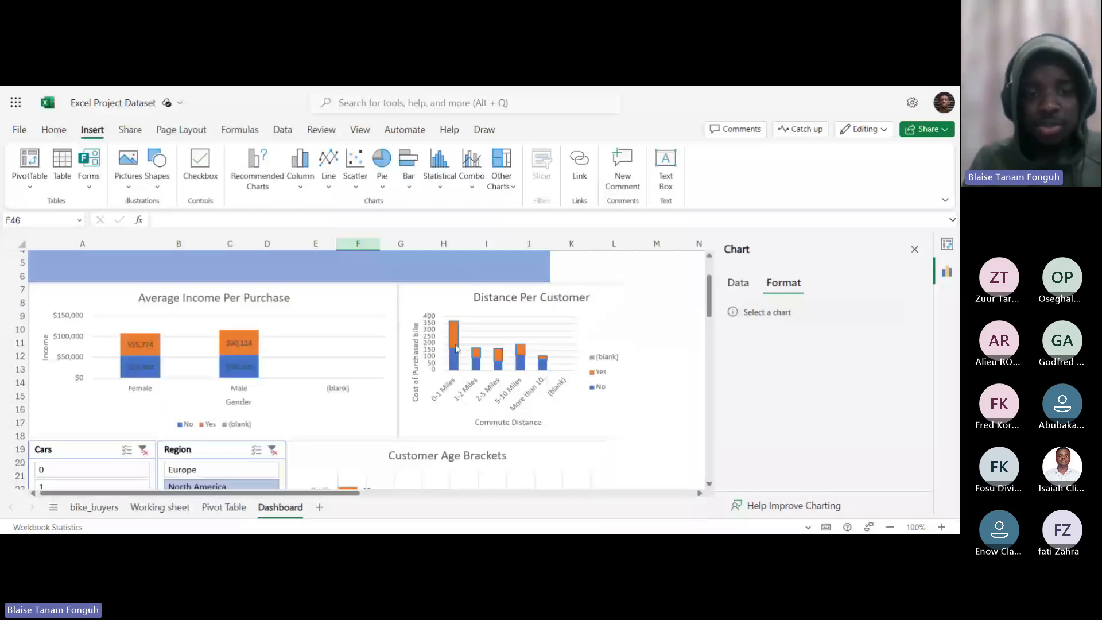
scroll(456, 348, "up", 2)
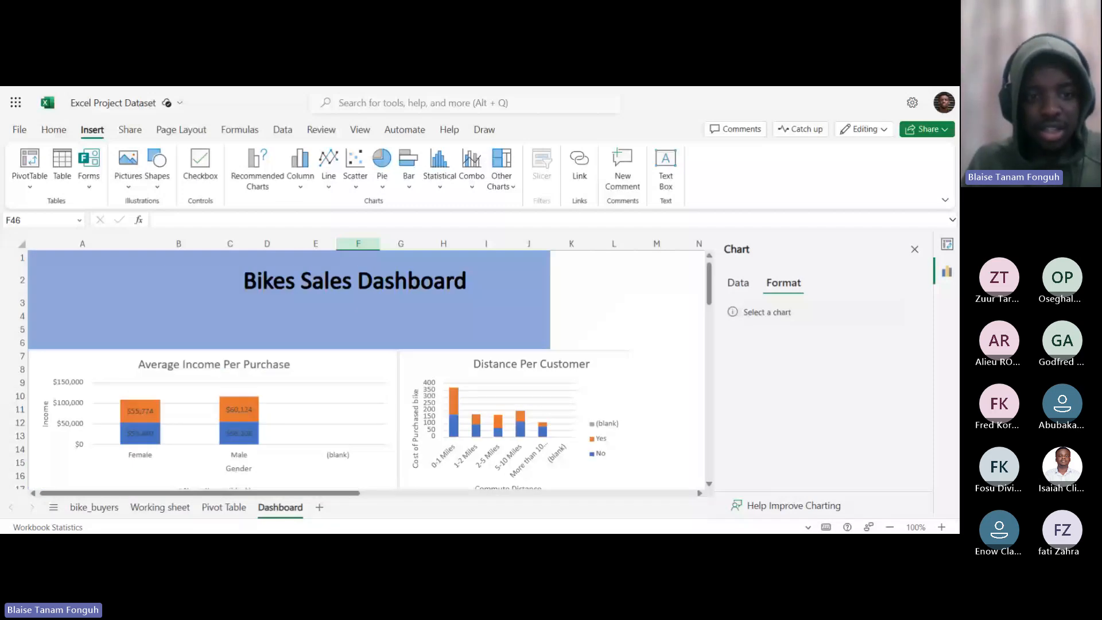
scroll(454, 348, "down", 5)
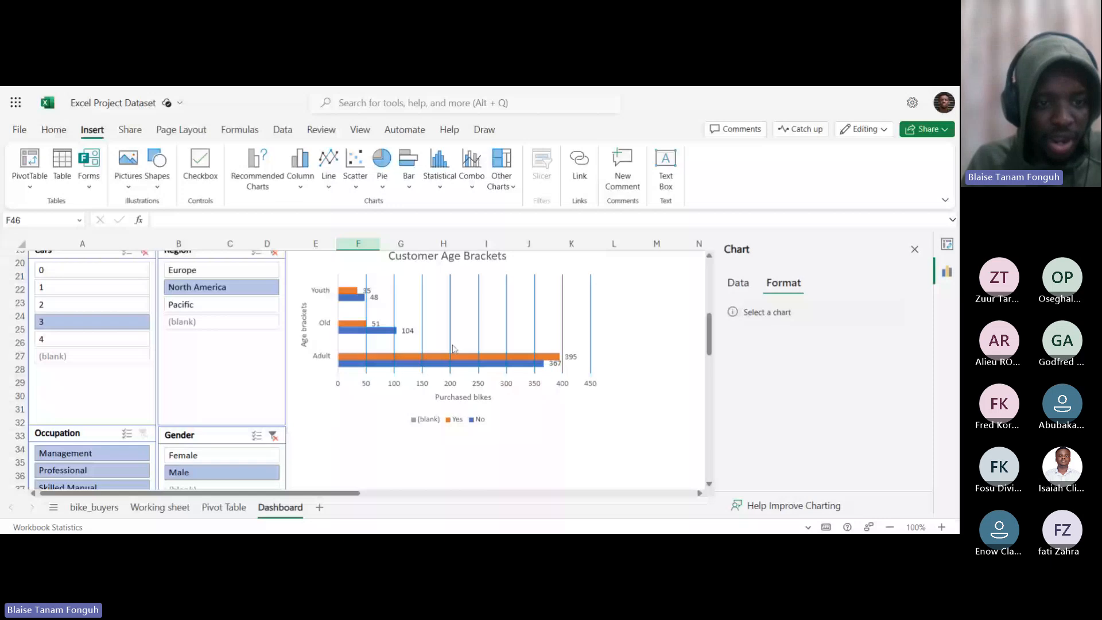
scroll(187, 357, "down", 2)
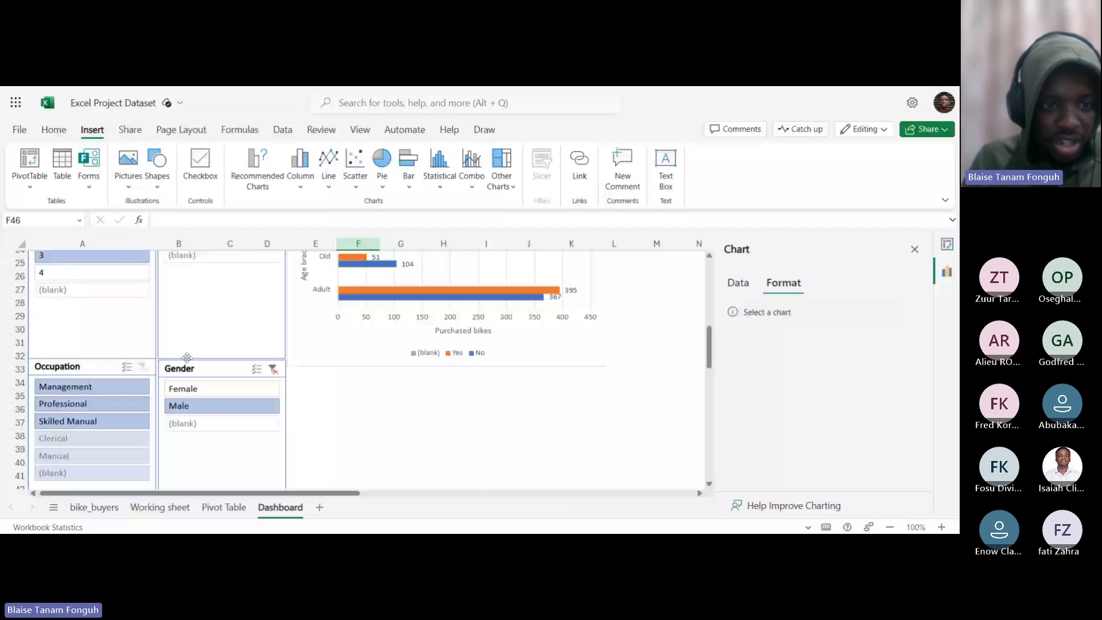
Insert Age-brackets and Education slicers for the age-brackets pivot table on the Pivot Table sheet.
key("ctrl+Page_Up")
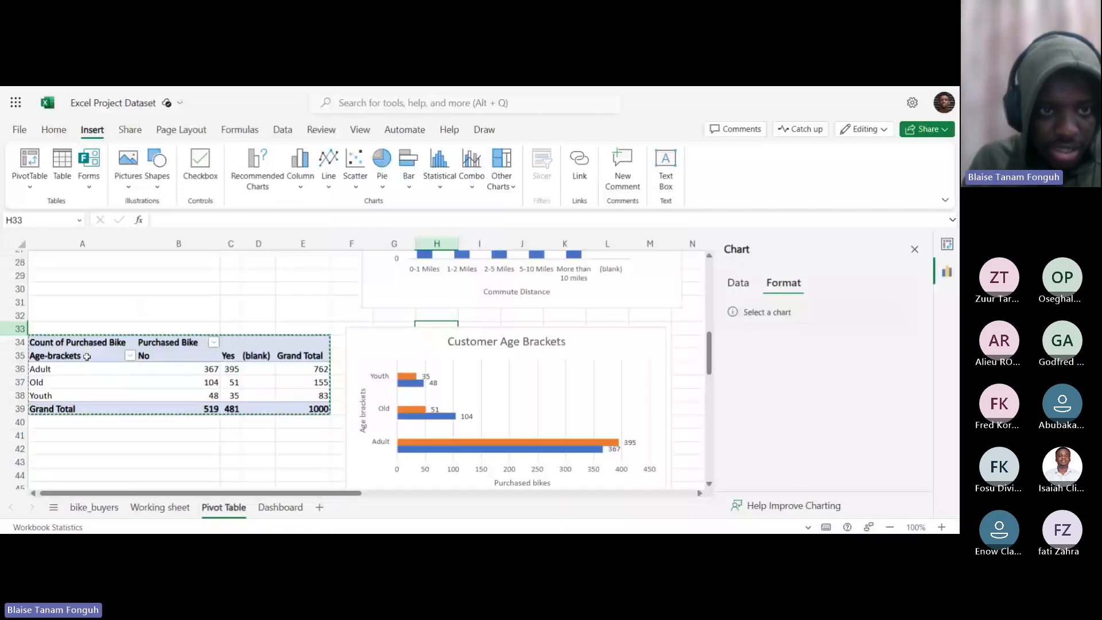
left_click(87, 356)
key("ctrl+a")
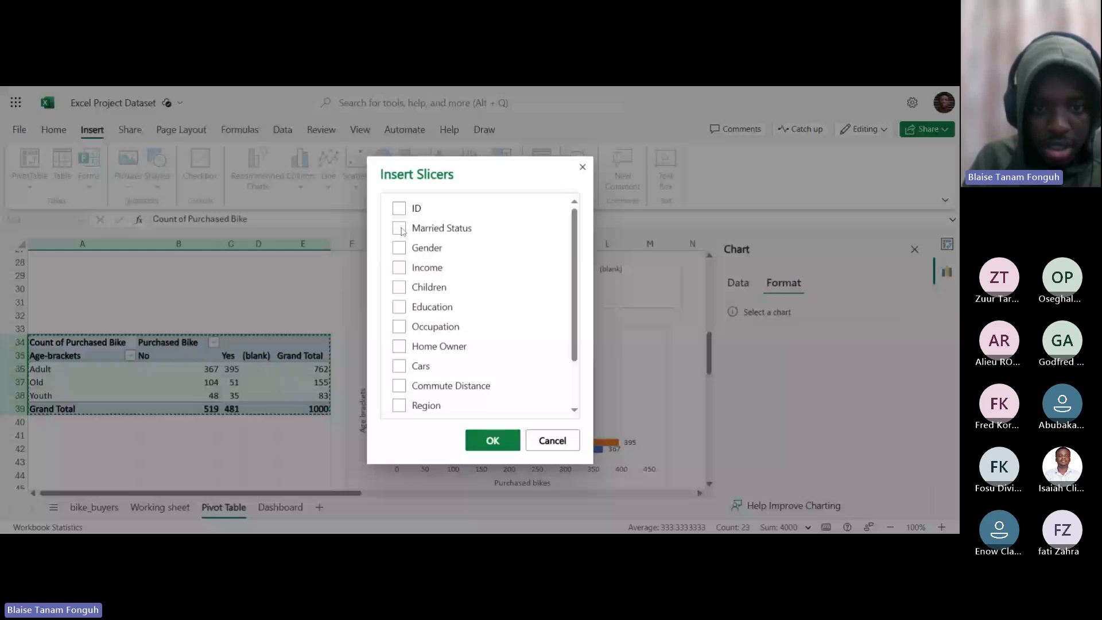
left_click(492, 440)
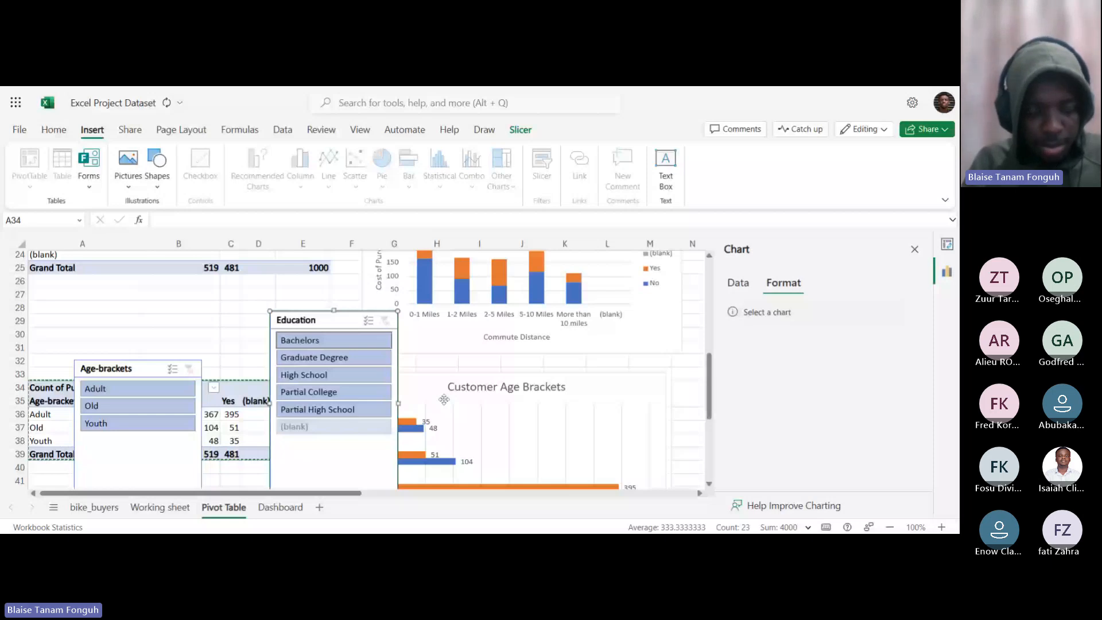
Move the Education slicer beside the Age-brackets slicer and filter the pivot table to Youth.
left_click_drag(344, 321, 275, 330)
scroll(124, 372, "down", 1)
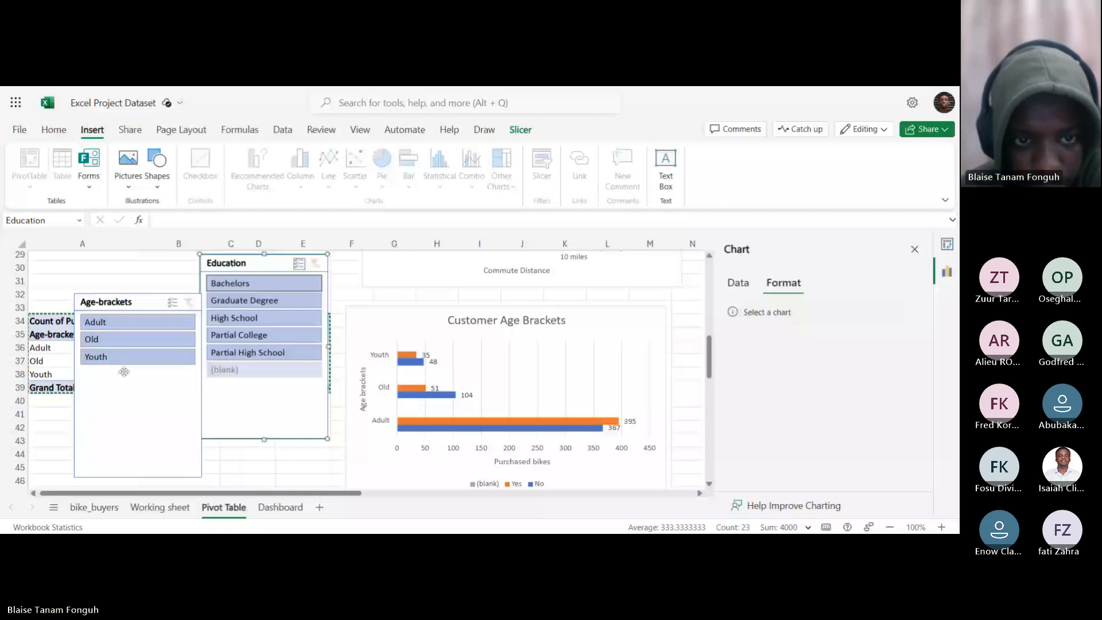
left_click(124, 357)
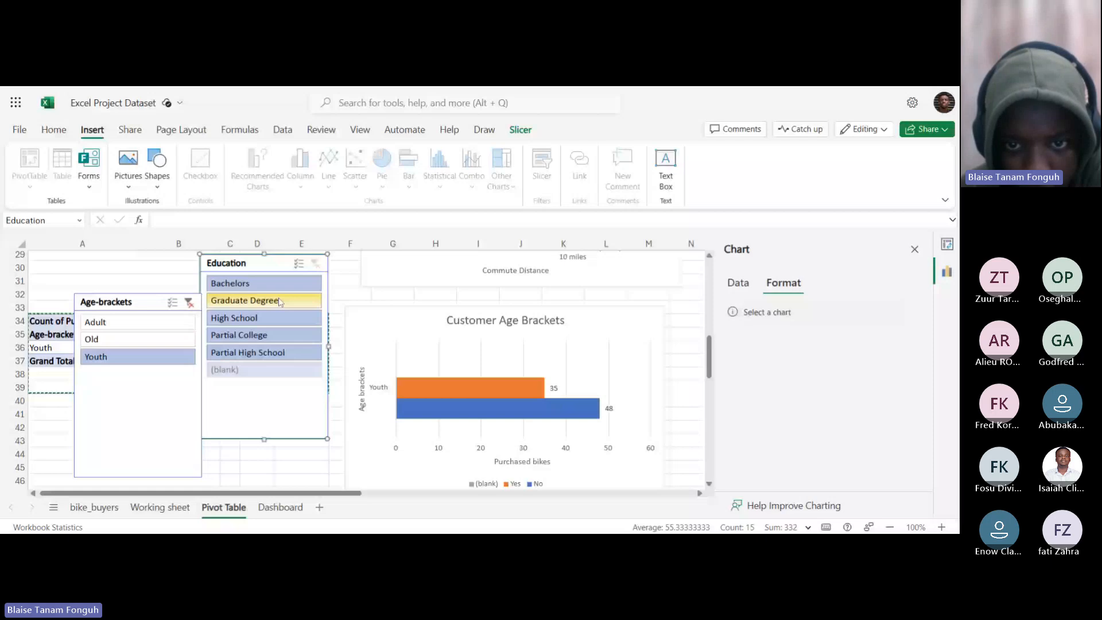
Filter the Youth results by education, trying Bachelors, Graduate Degree and High School one after another.
scroll(505, 425, "down", 6)
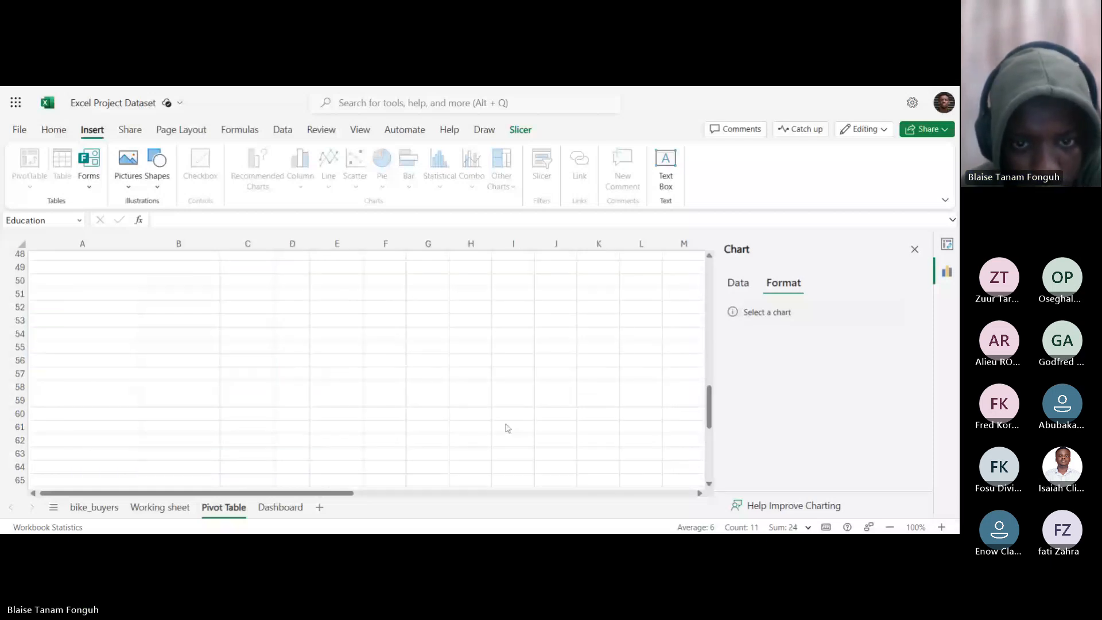
scroll(505, 426, "up", 6)
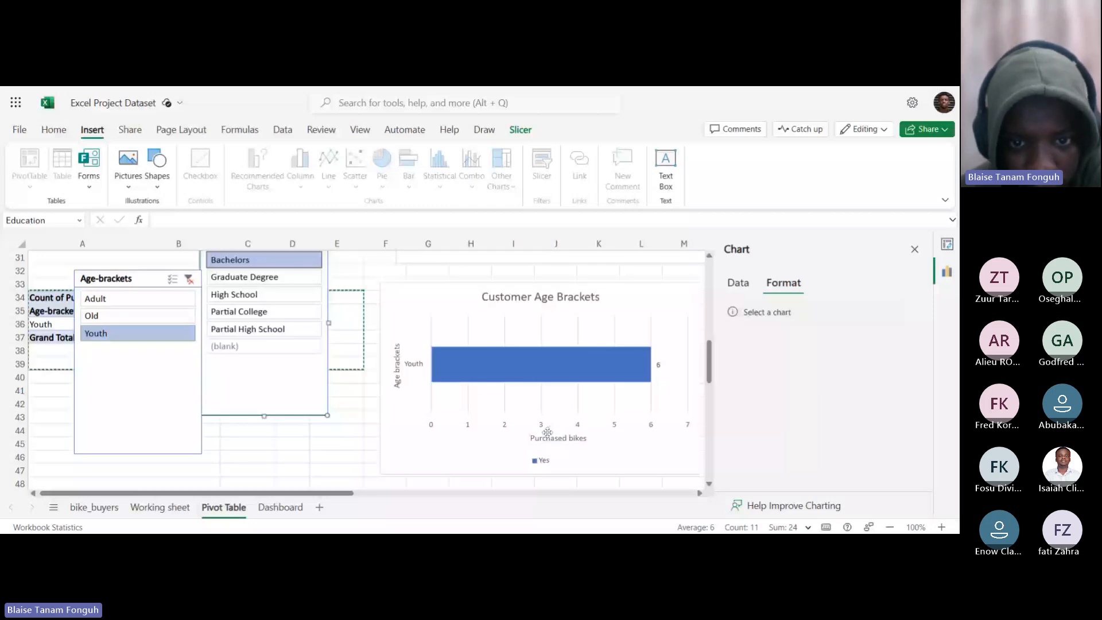
scroll(338, 376, "down", 2)
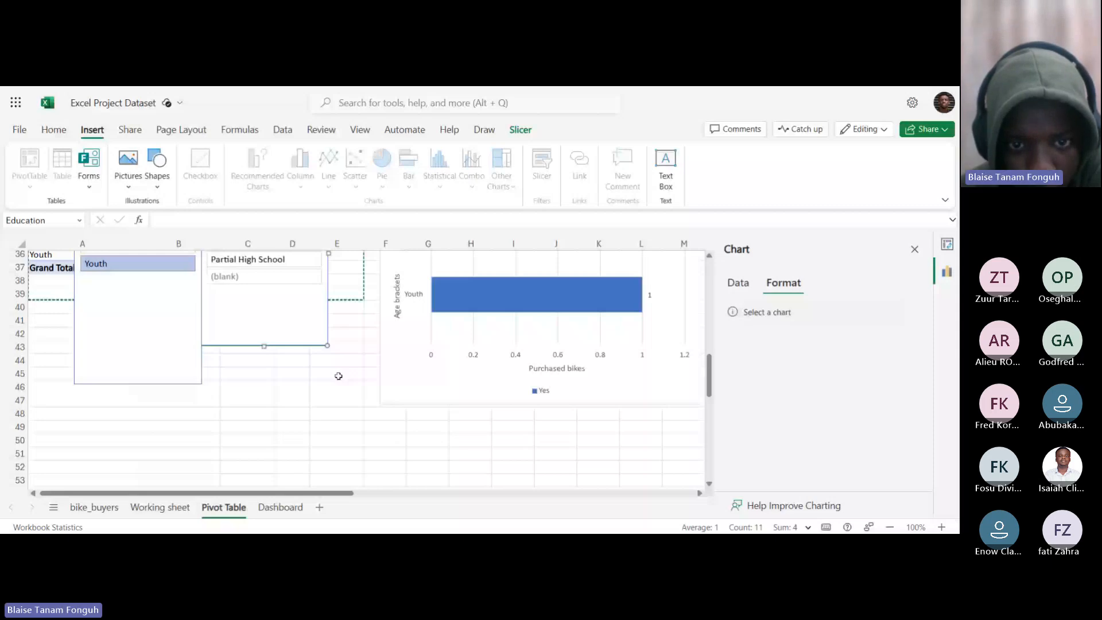
scroll(338, 376, "up", 3)
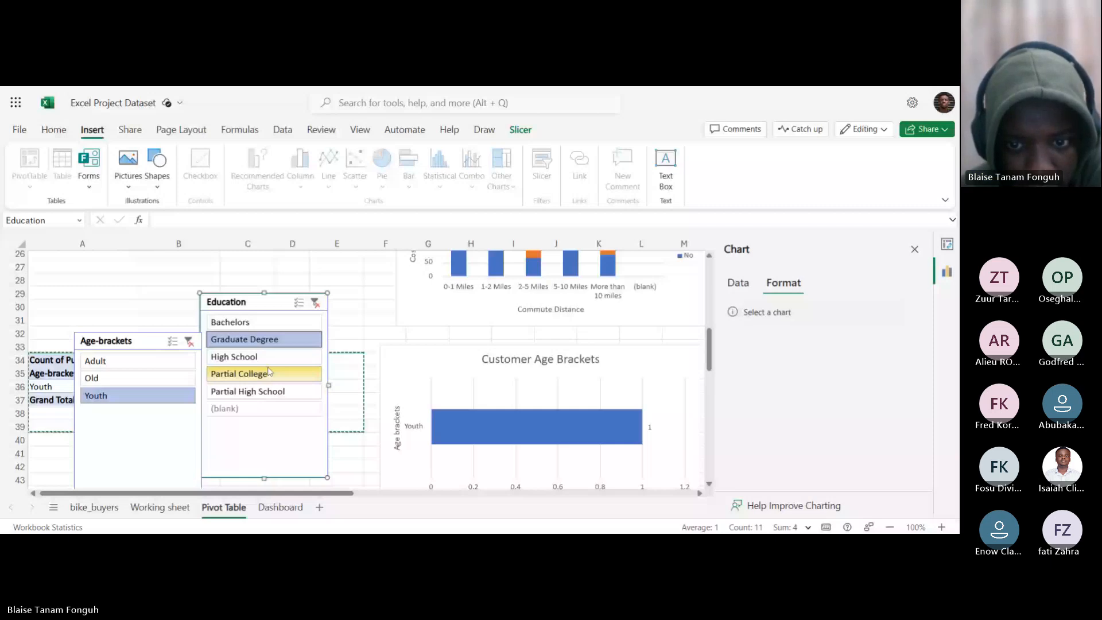
left_click(264, 356)
scroll(505, 383, "down", 2)
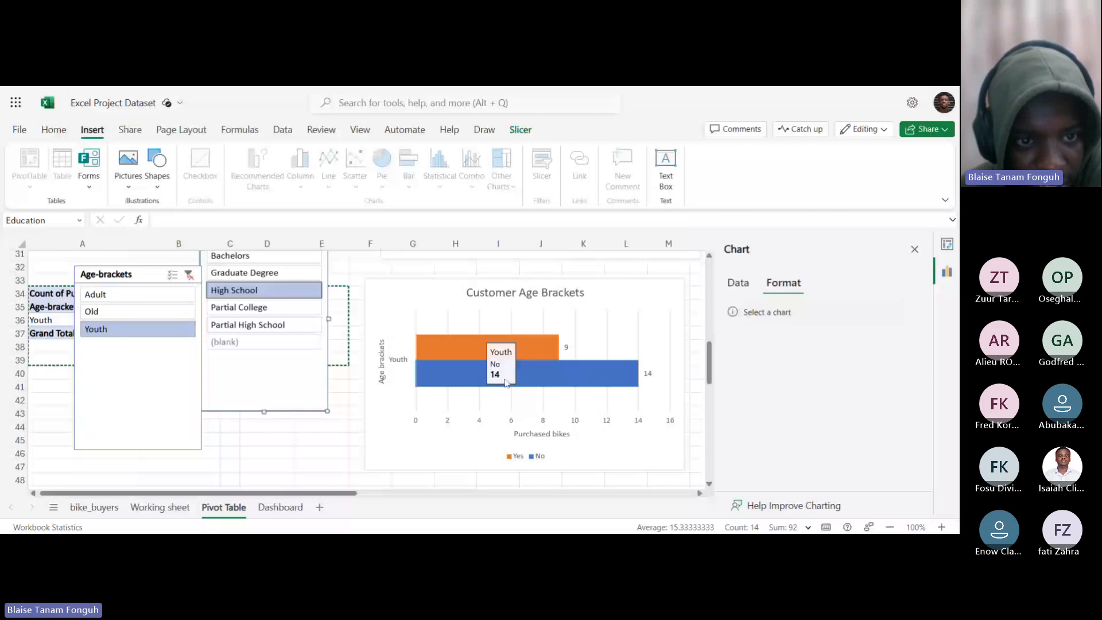
Switch the age-brackets filter to Adult and the education filter to Partial High School.
left_click(138, 295)
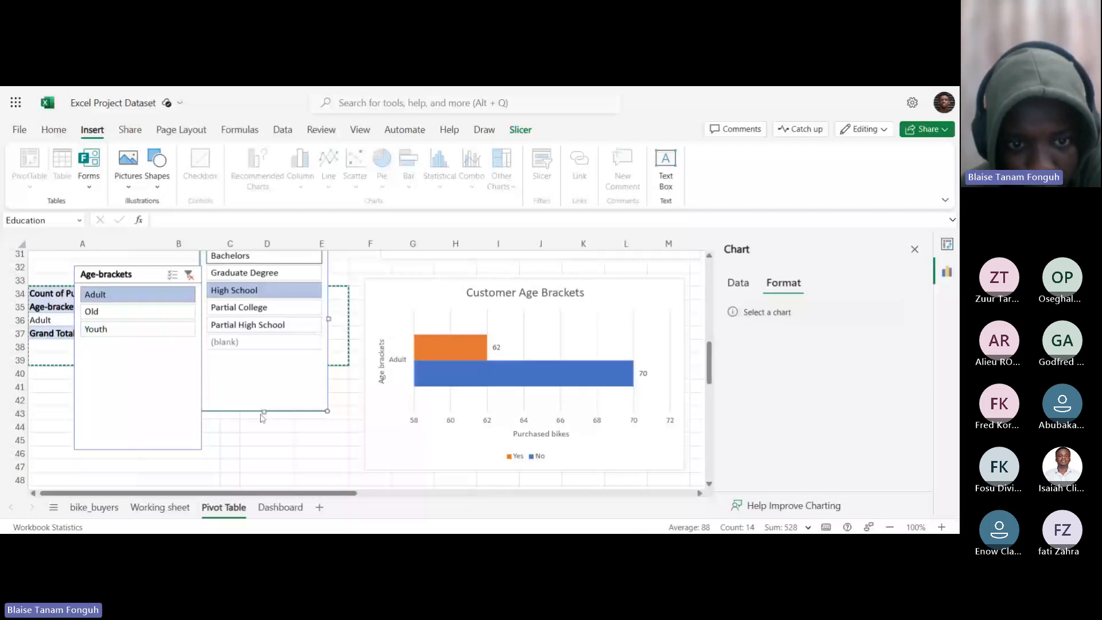
scroll(262, 417, "up", 2)
left_click(261, 390)
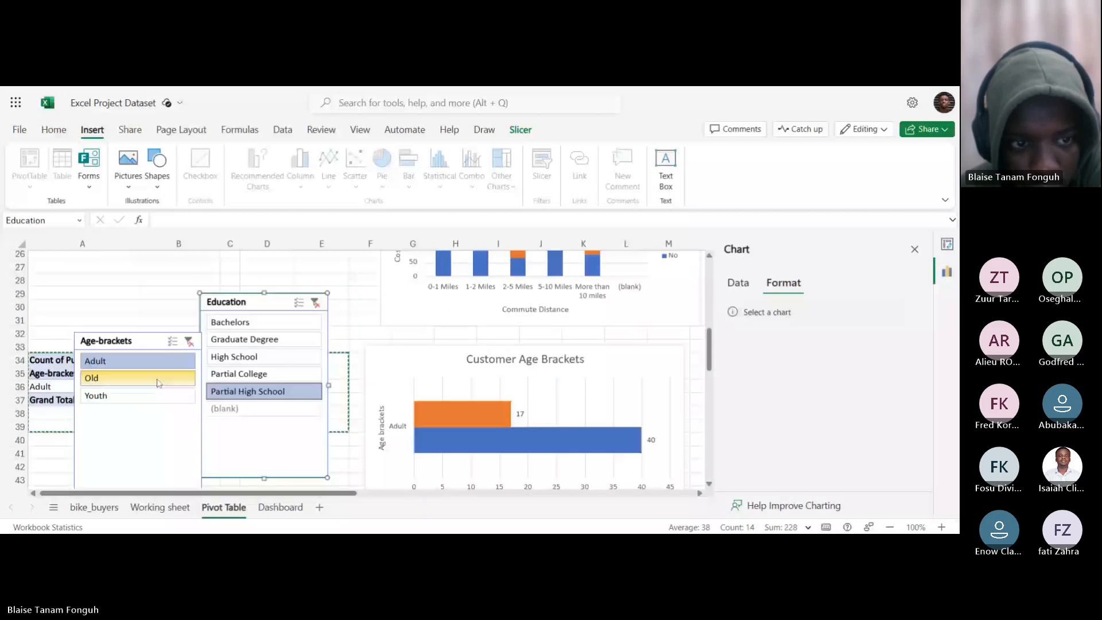
Filter the age-brackets pivot table to Bachelors education and the Old age bracket.
left_click(252, 325)
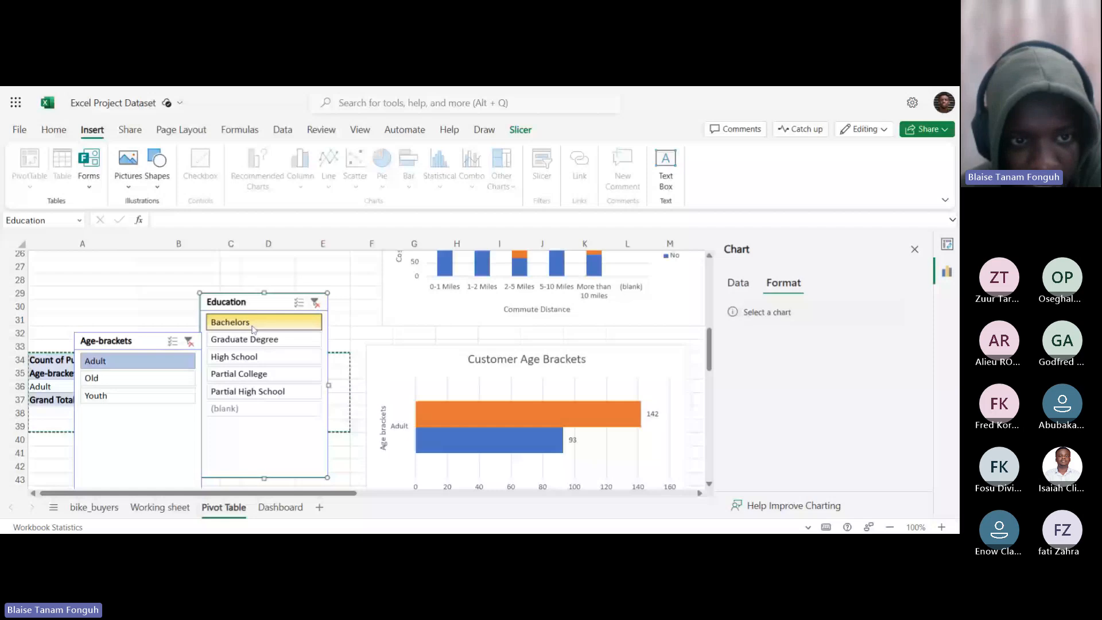
scroll(135, 317, "down", 2)
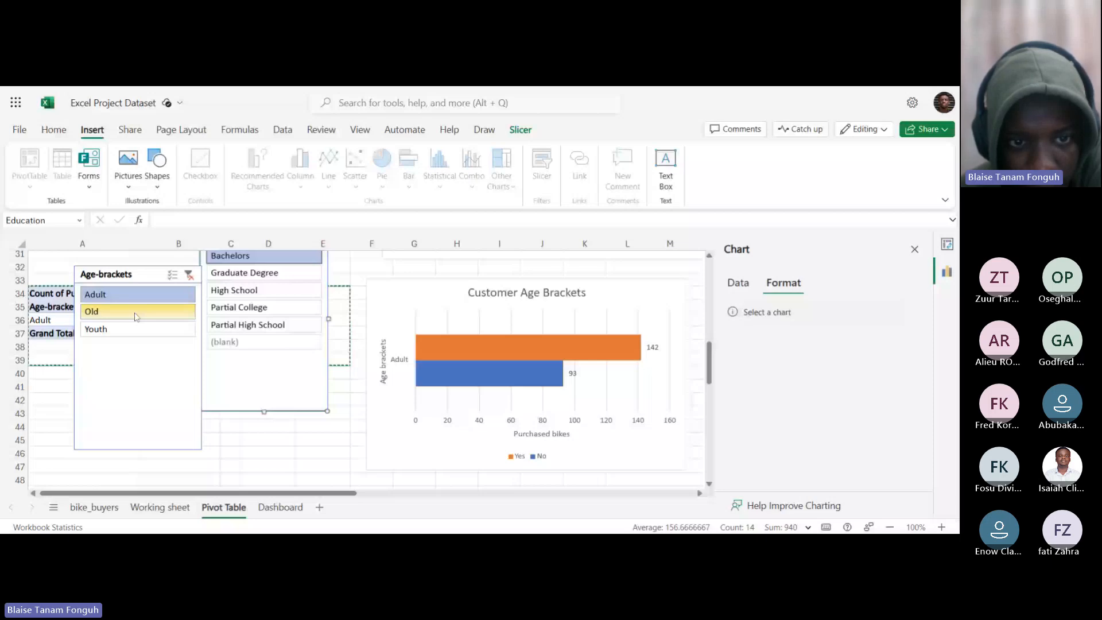
left_click(136, 314)
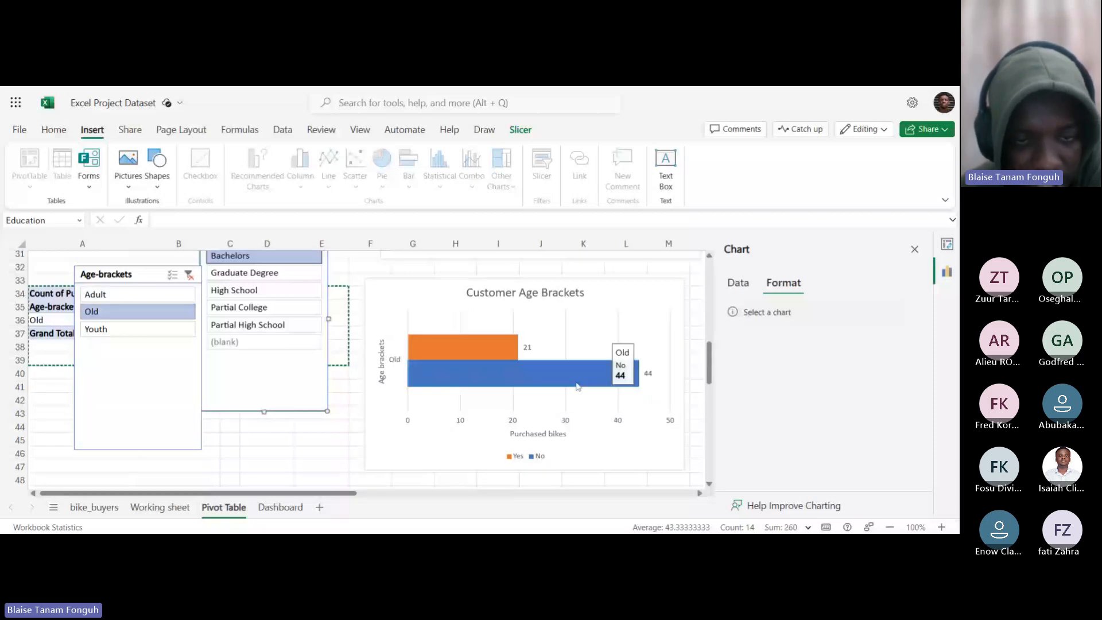
Go to the Dashboard sheet and review its charts and the Cars, Region, Occupation and Gender slicers.
left_click(279, 509)
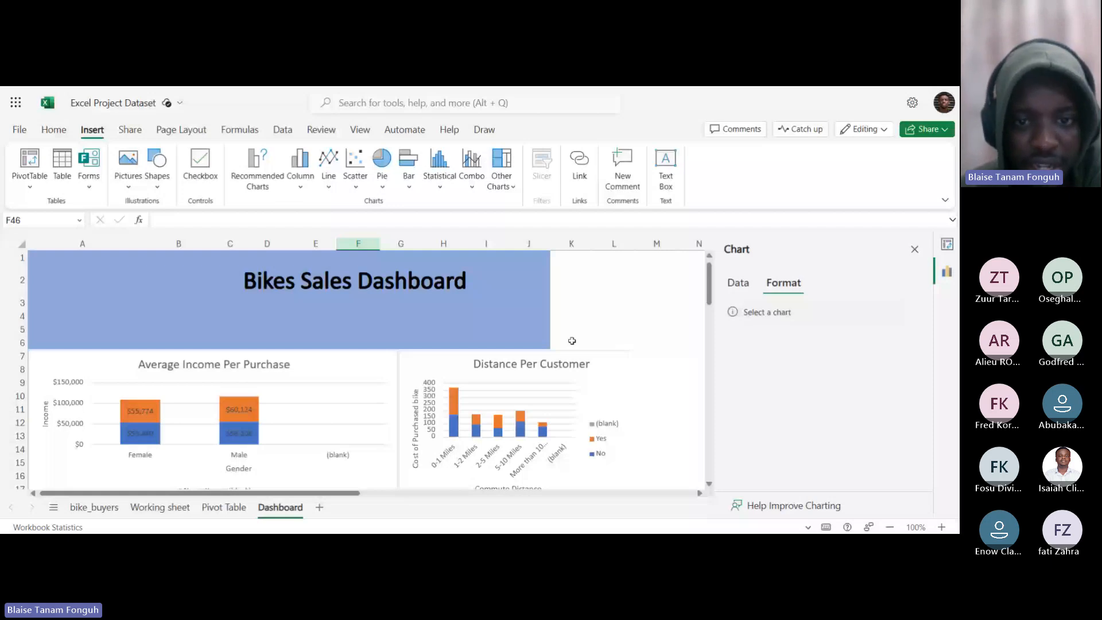
scroll(532, 300, "down", 2)
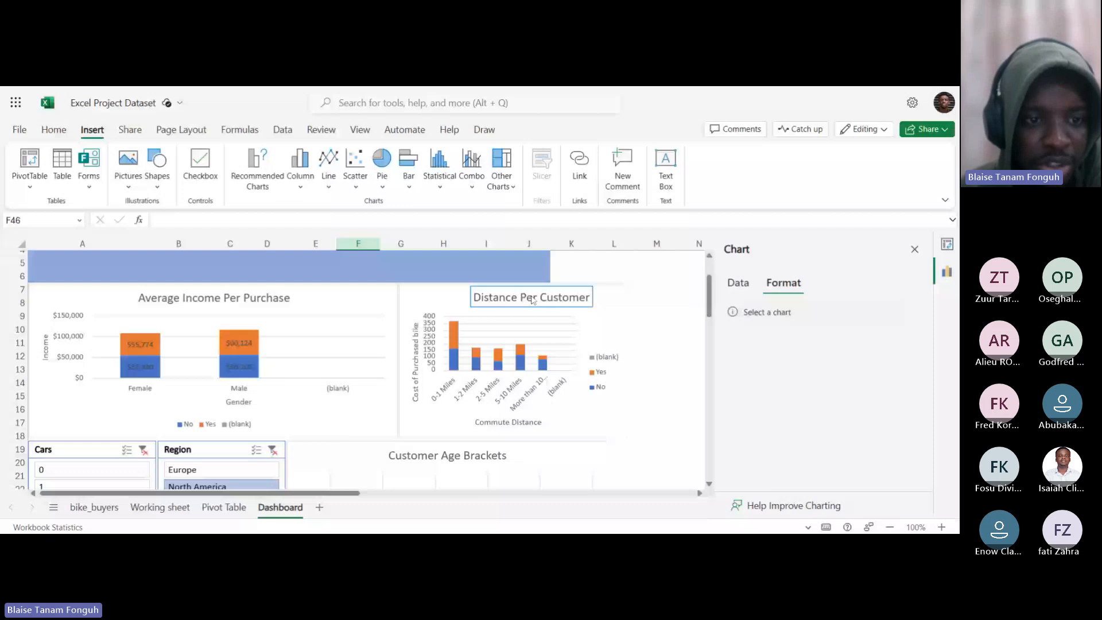
scroll(212, 378, "down", 8)
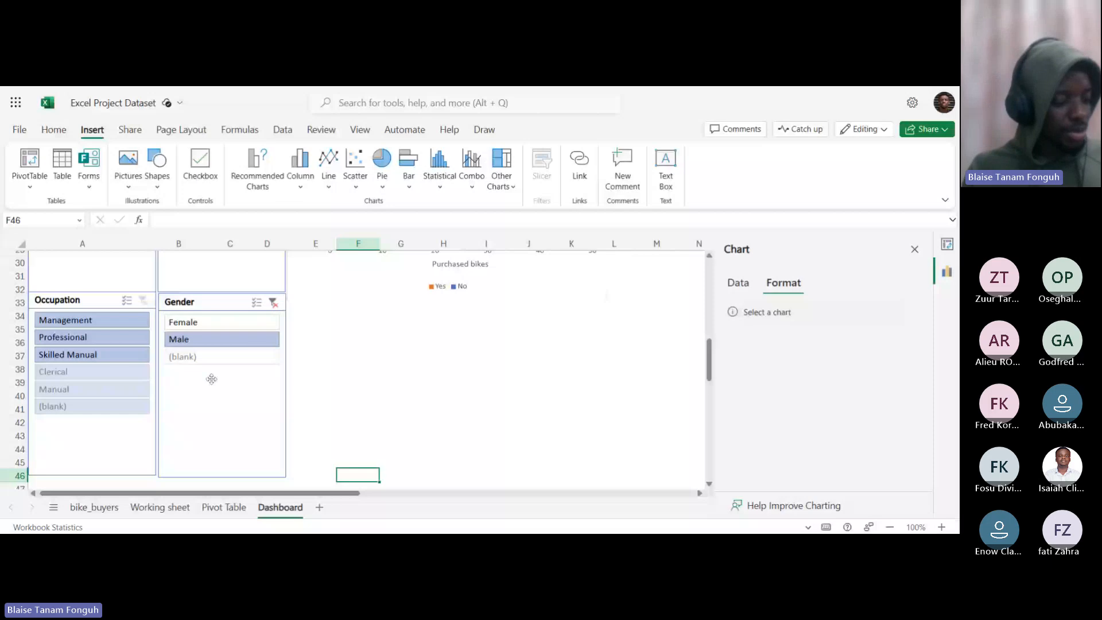
scroll(497, 374, "up", 7)
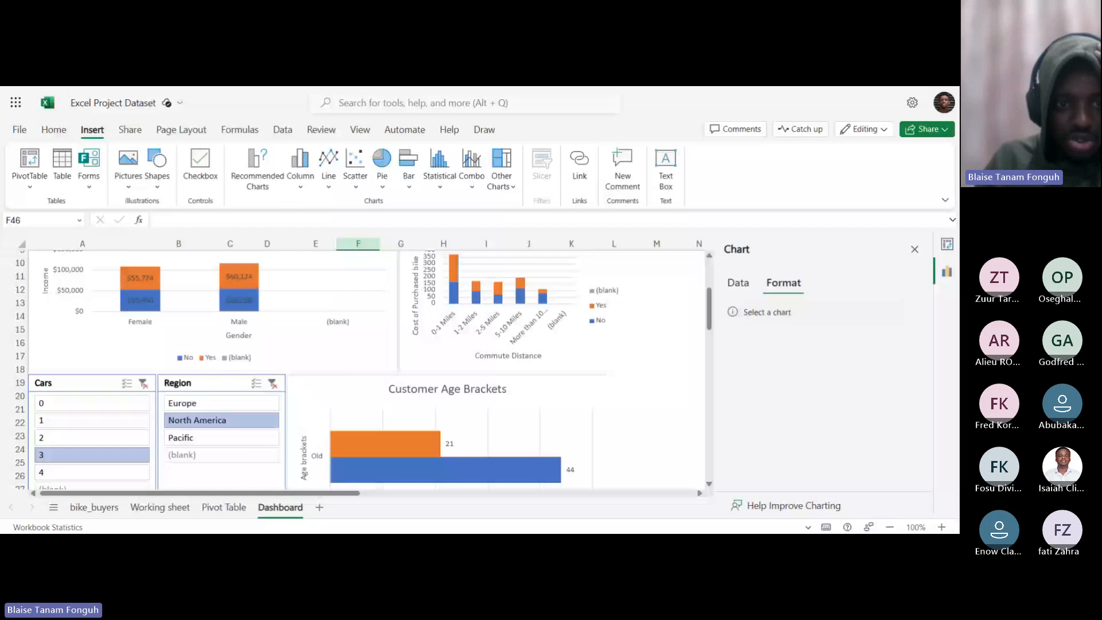
scroll(401, 279, "up", 3)
Merge and center the "Bikes Sales Dashboard" title banner across cells A1:J6.
left_click(400, 280)
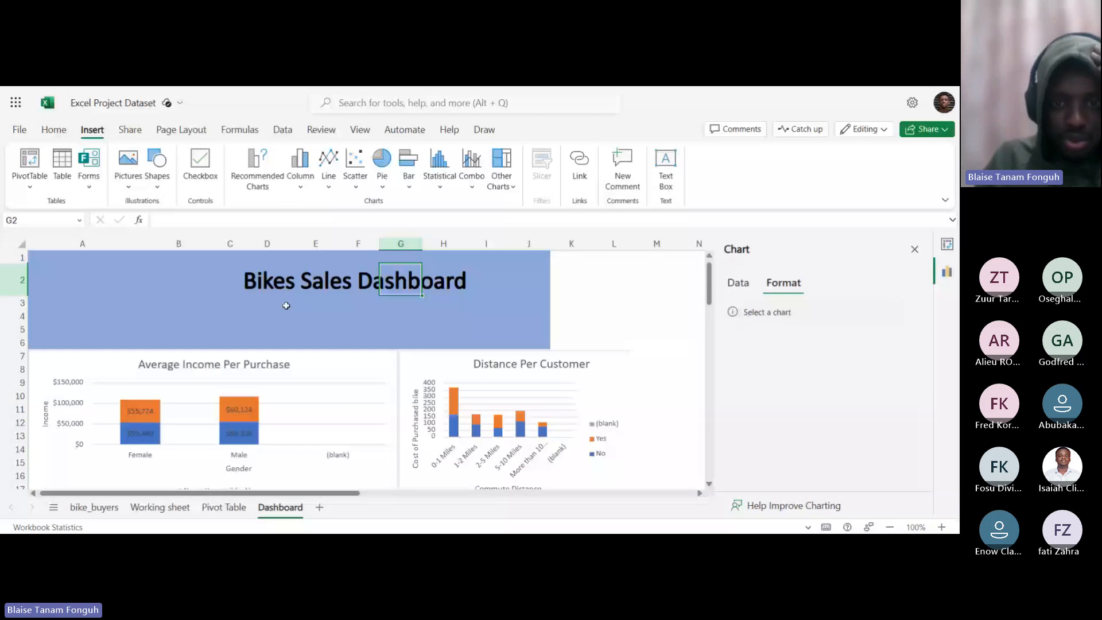
left_click(286, 305)
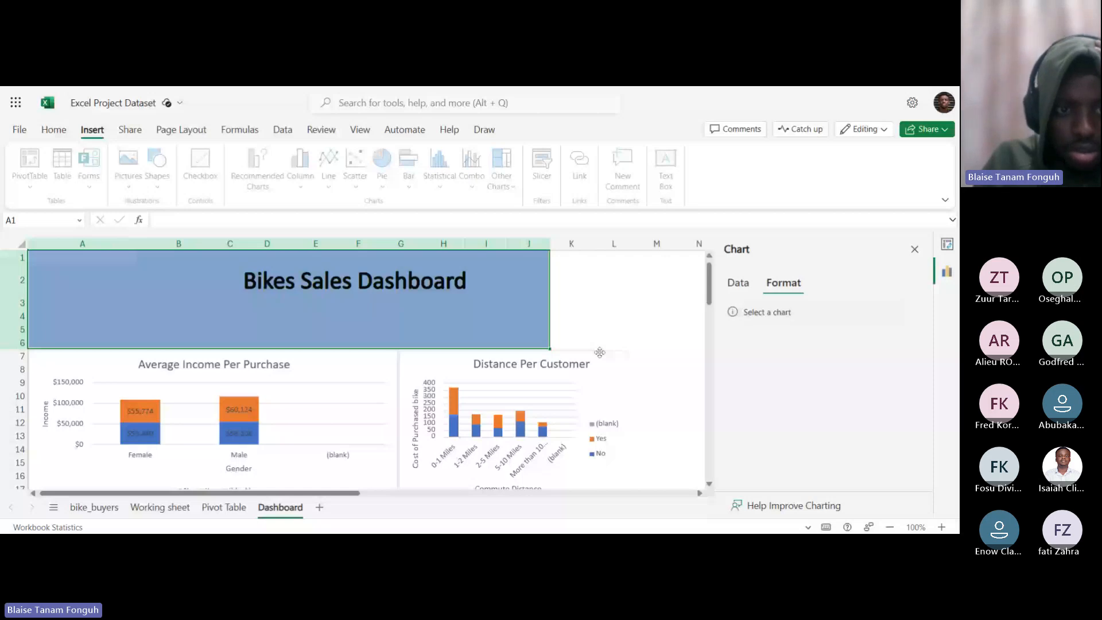
right_click(225, 290)
mouse_move(305, 295)
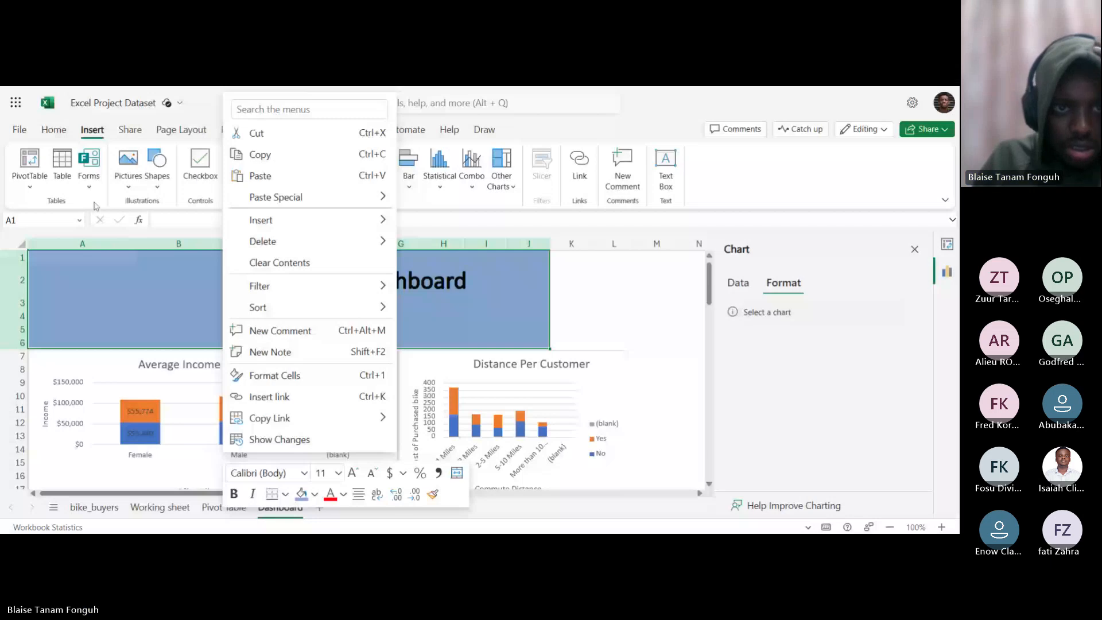
type("merge")
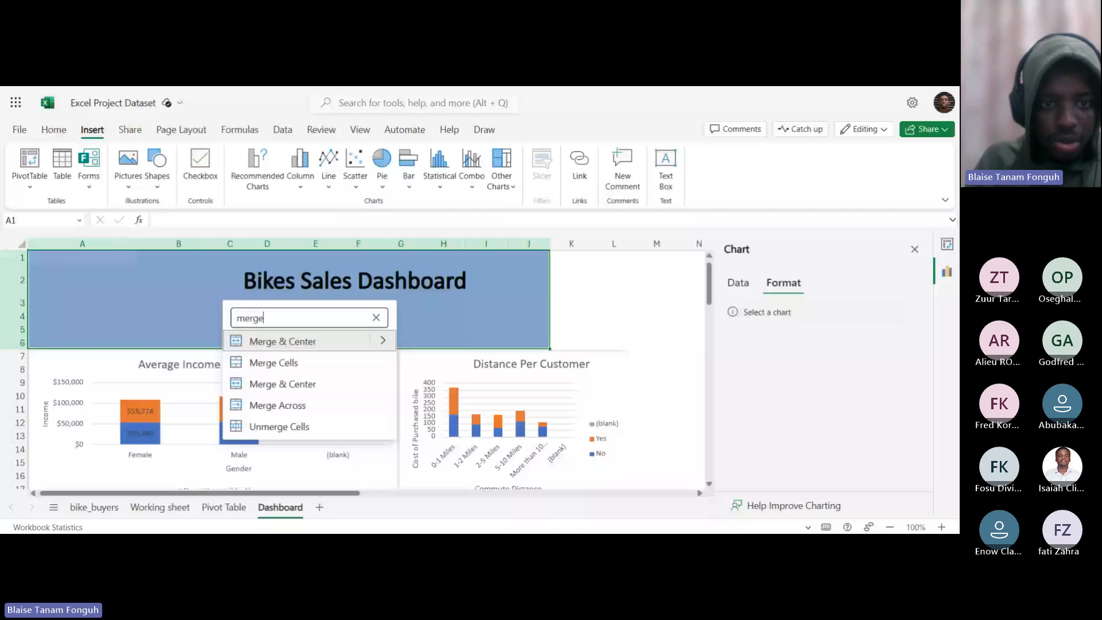
key("Return")
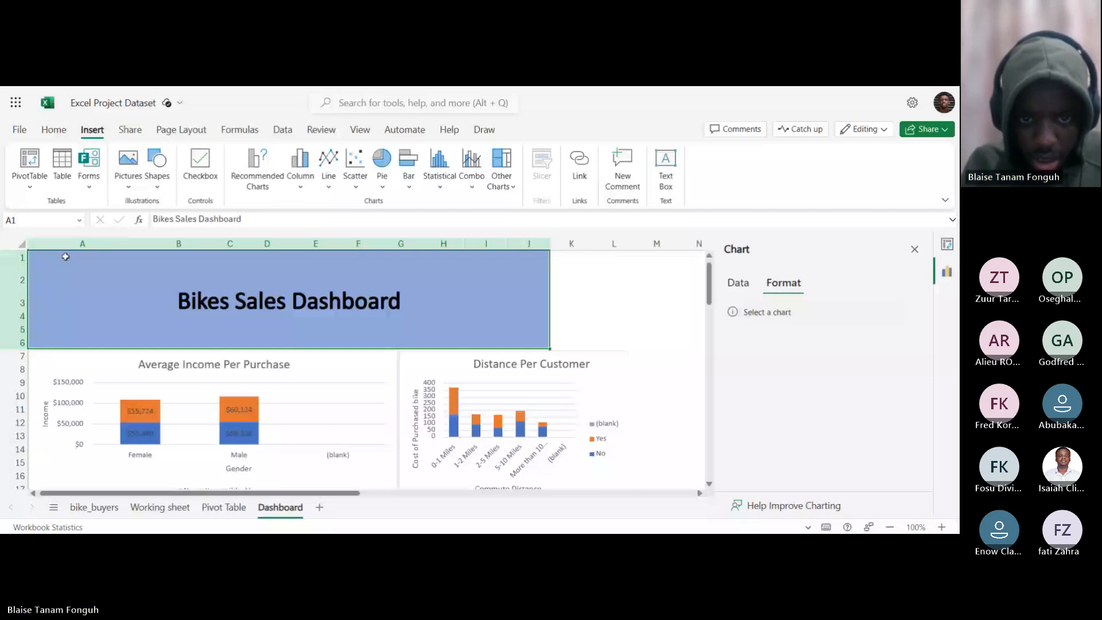
Shift the Distance Per Customer chart slightly sideways, undo the move and reselect the title banner.
left_click_drag(613, 350, 619, 350)
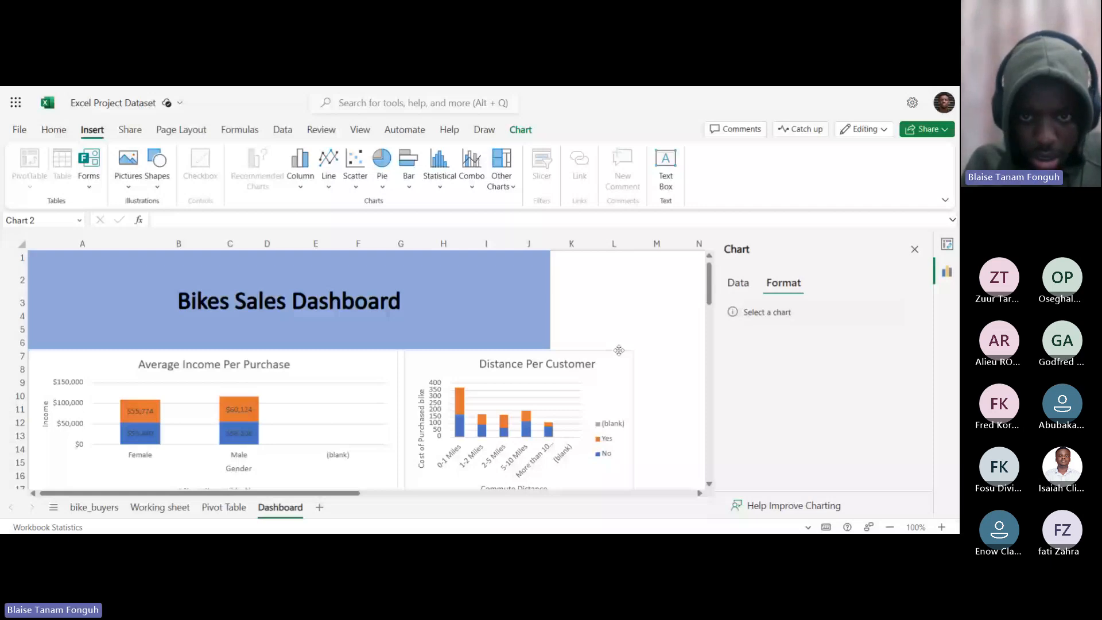
key("ctrl+z")
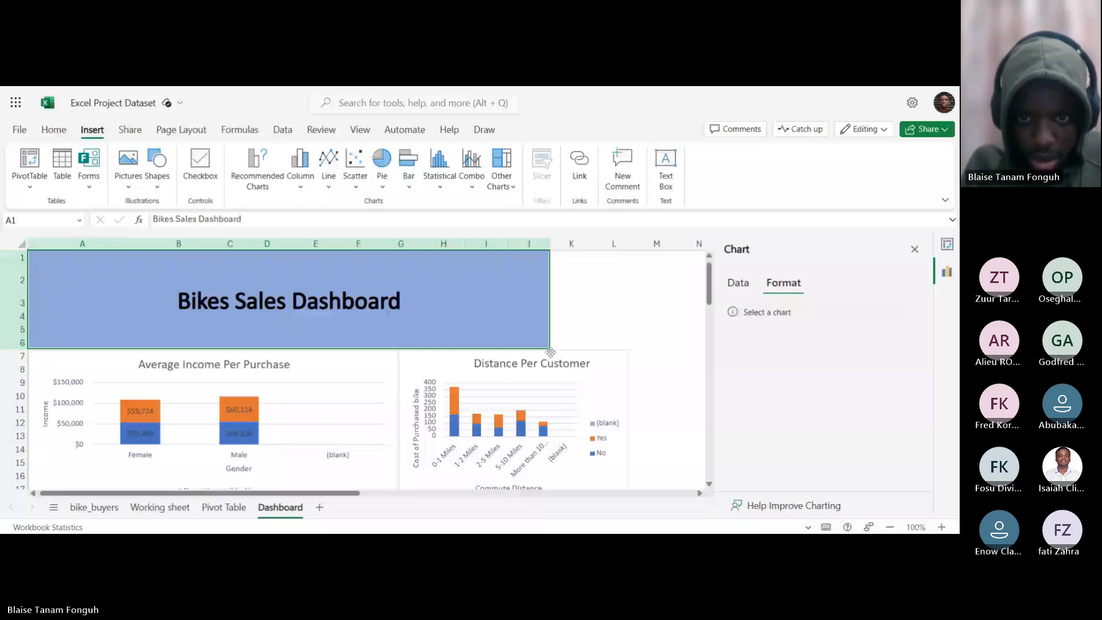
scroll(636, 319, "down", 3)
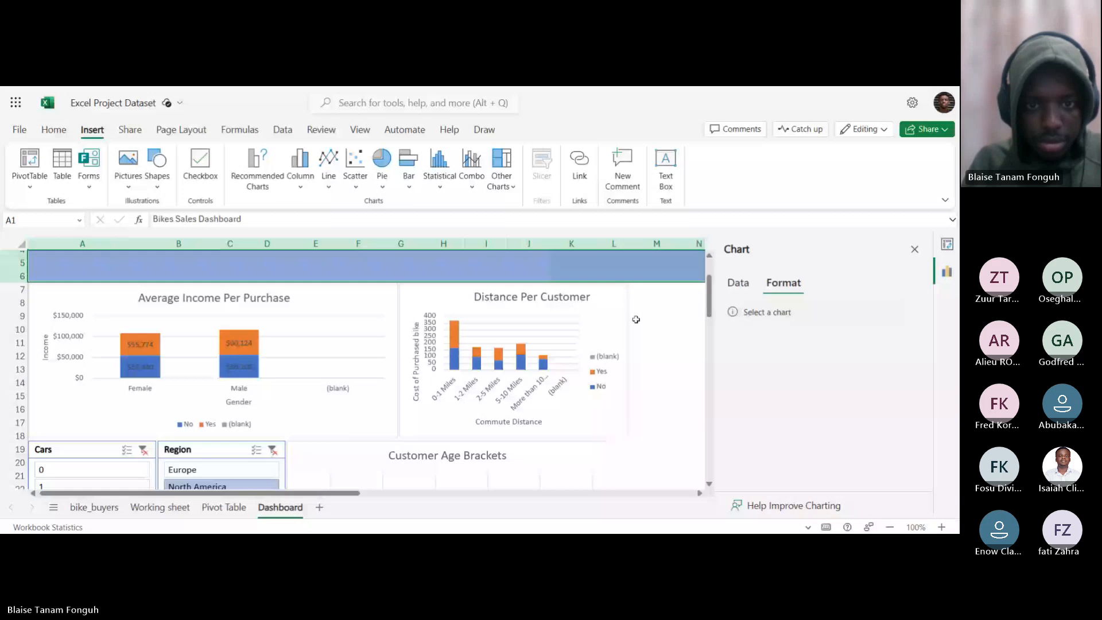
scroll(636, 319, "up", 3)
left_click(565, 362)
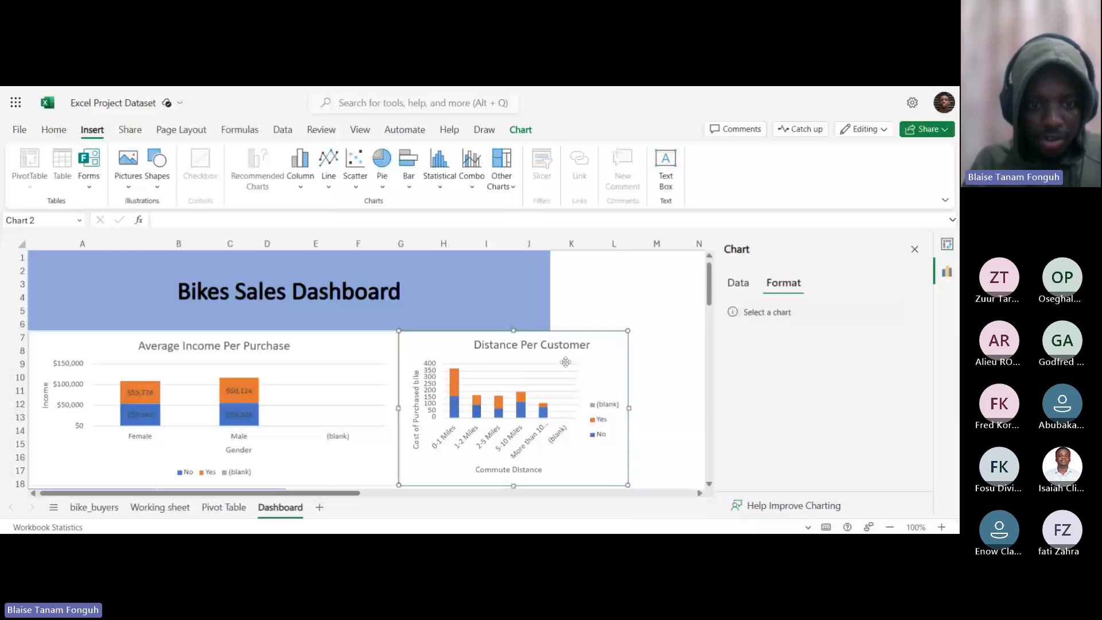
left_click(482, 292)
scroll(482, 362, "down", 7)
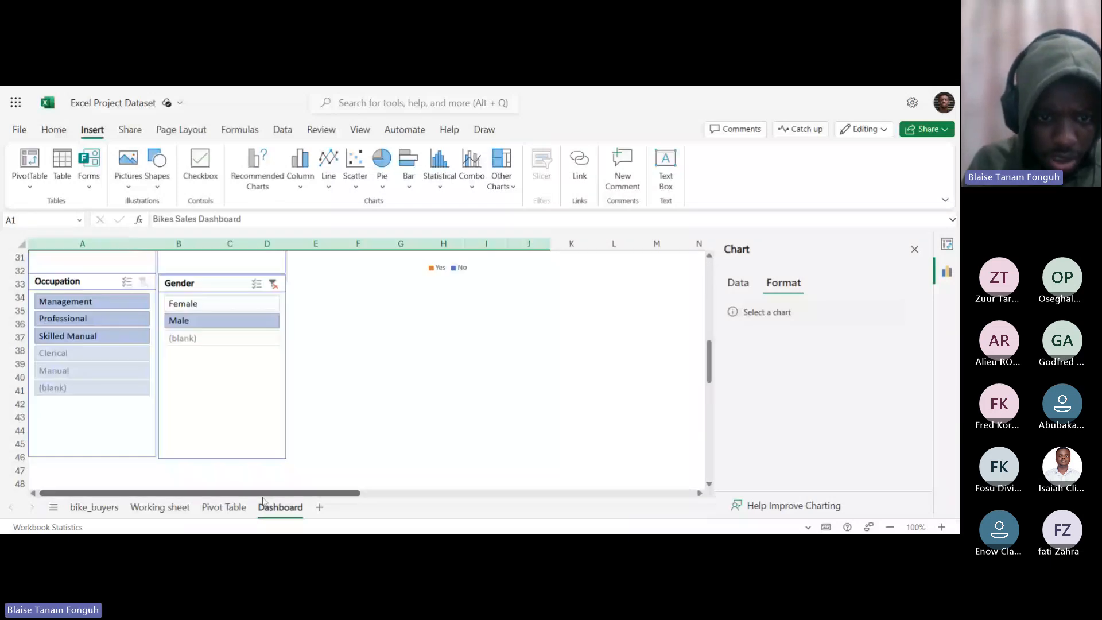
left_click(22, 130)
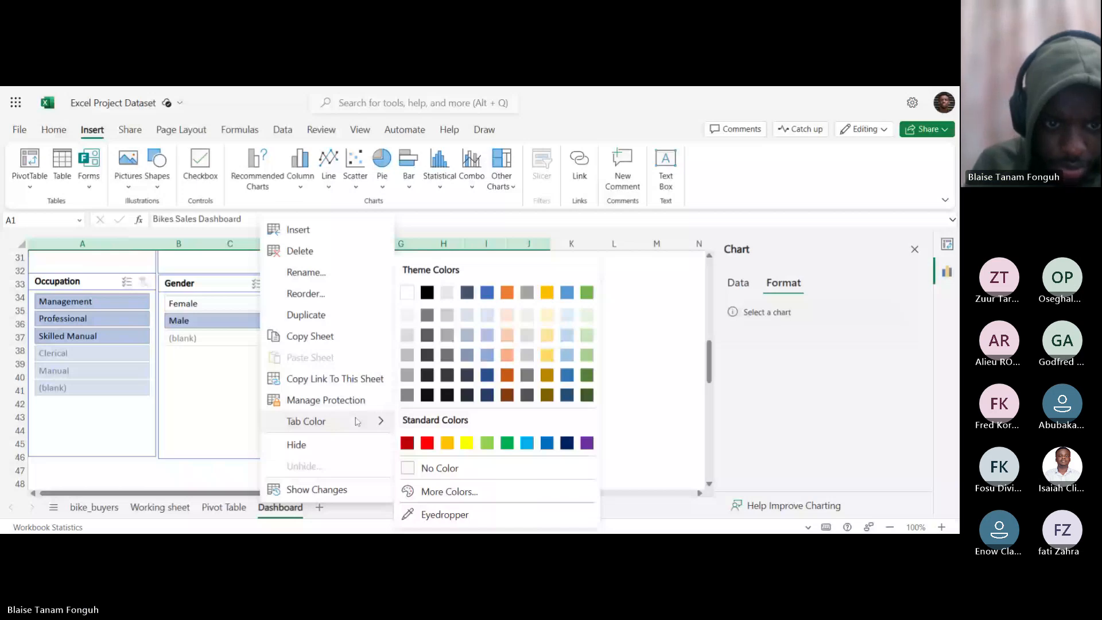
left_click(317, 345)
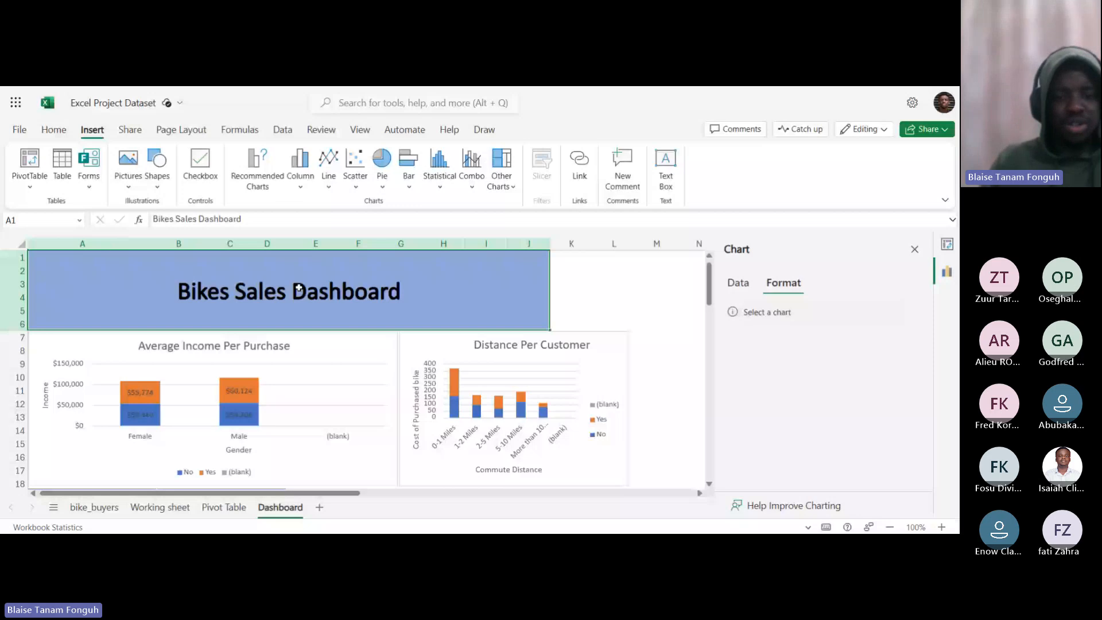
scroll(298, 288, "down", 10)
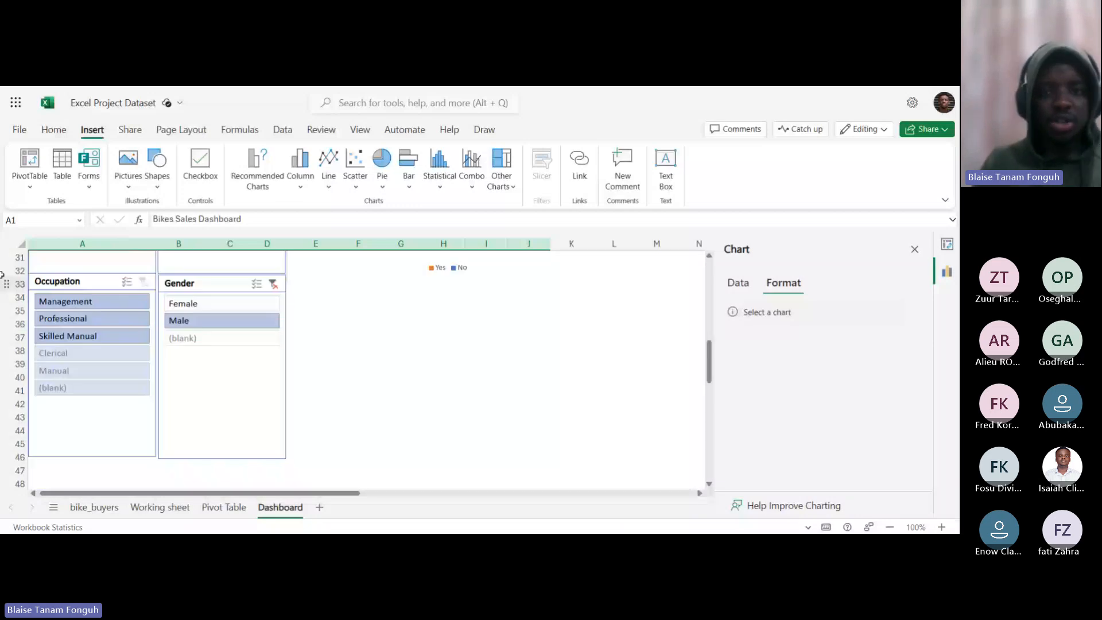